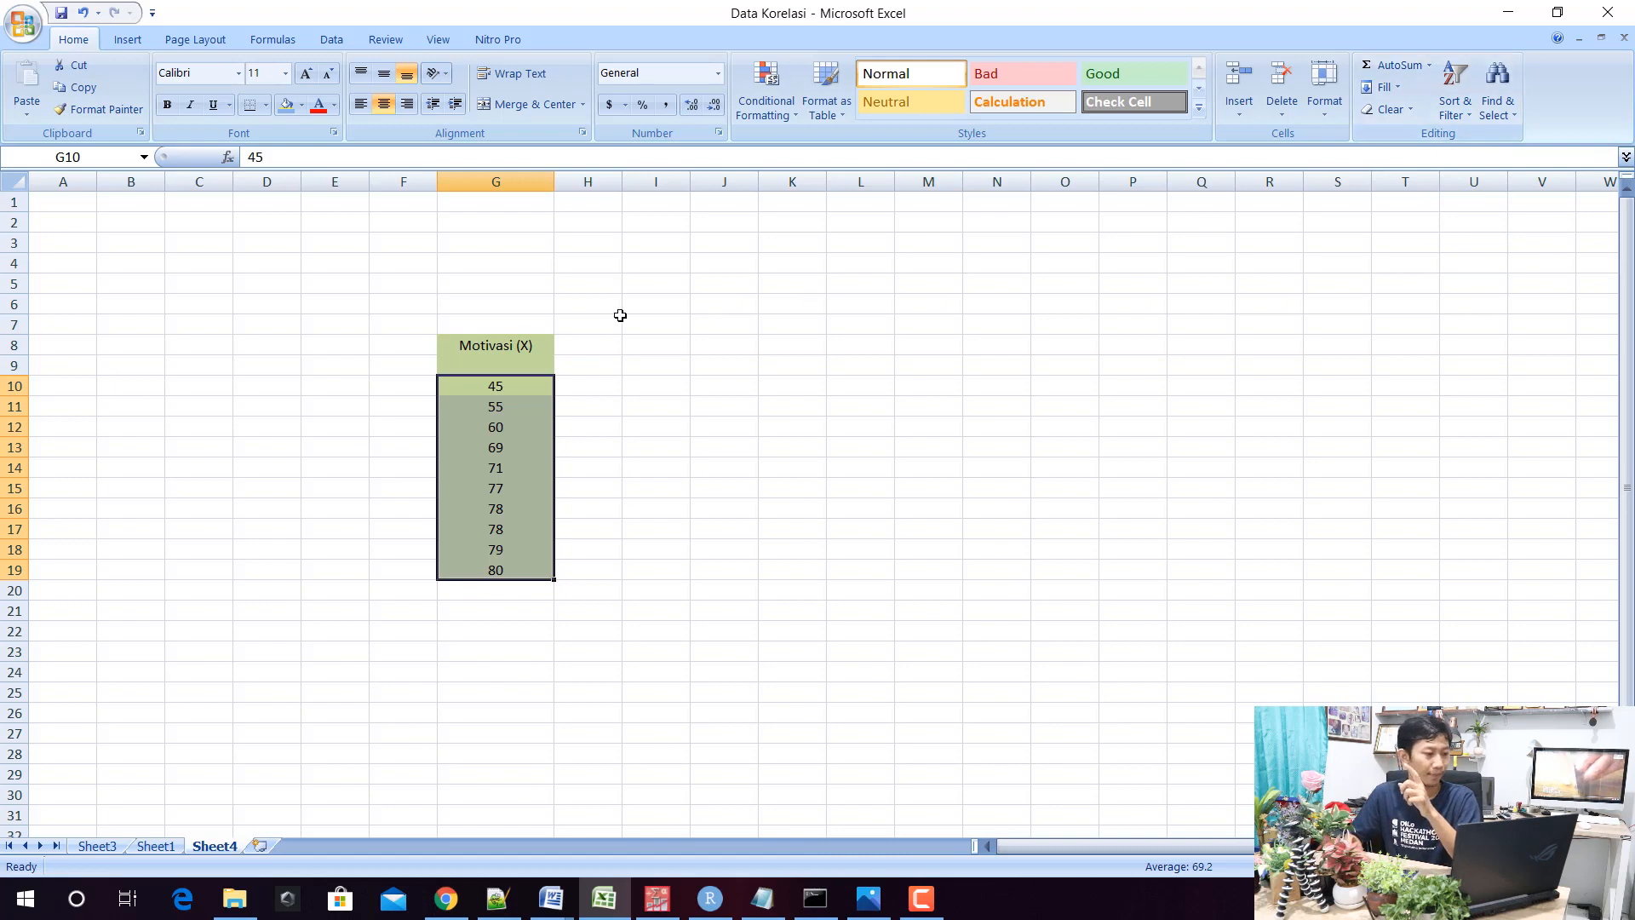
Enter the header "urutan" in H9 beside the Motivasi (X) column and center the contents of the whole sheet
{"action": "left_click", "coordinate": [594, 365]}
{"action": "type", "text": "uru"}
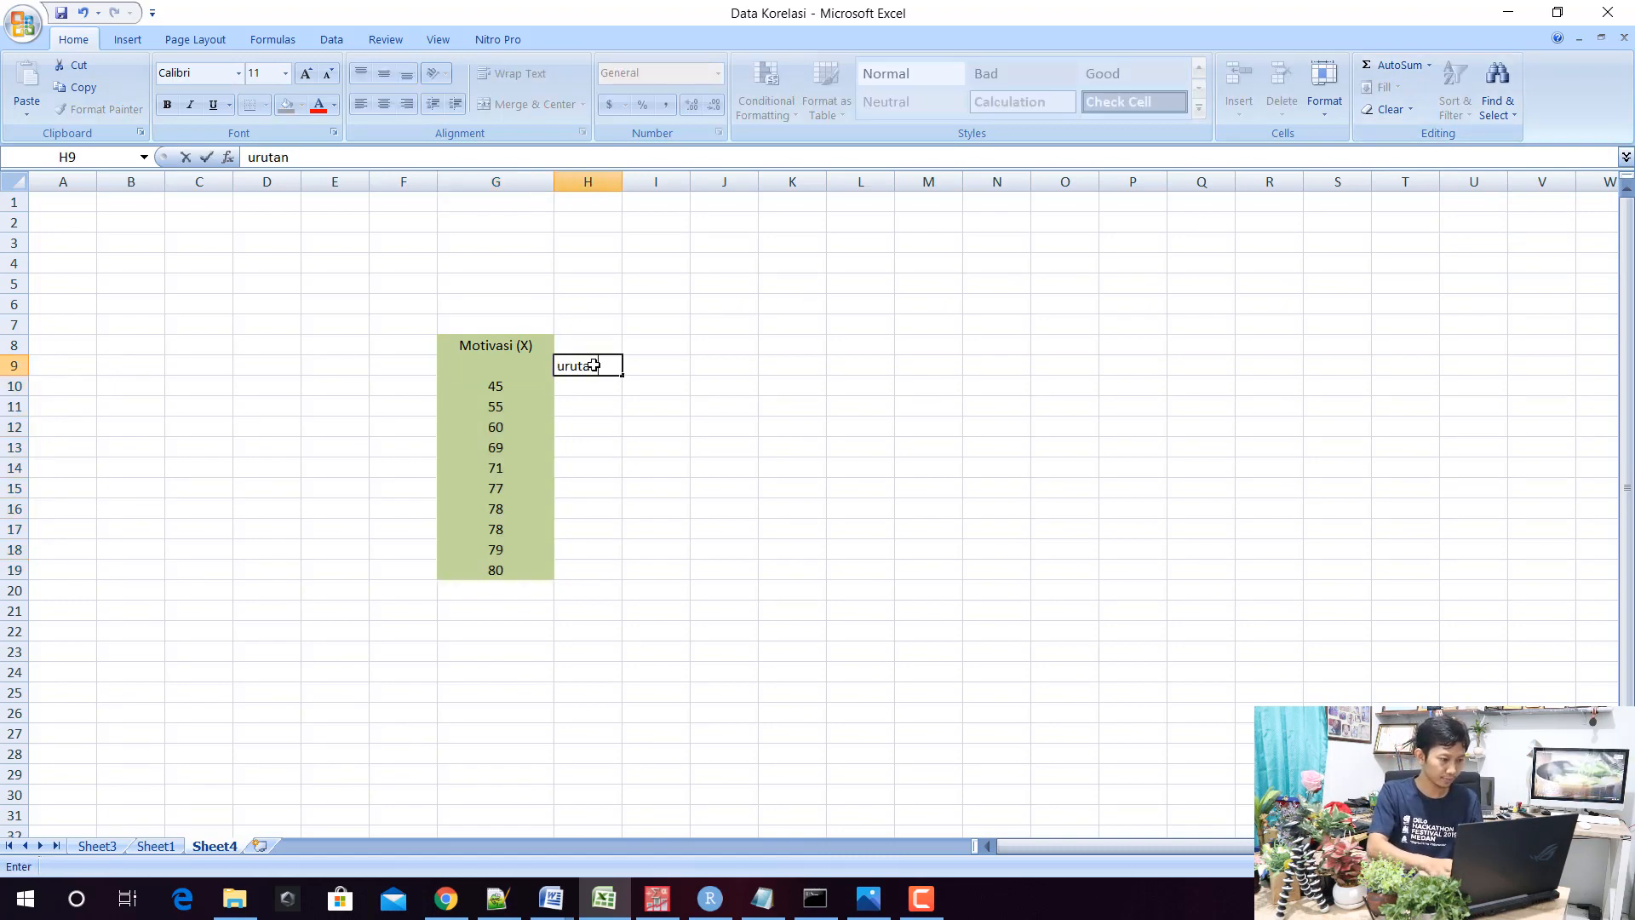
{"action": "type", "text": "tan"}
{"action": "left_click", "coordinate": [1008, 449]}
{"action": "key", "text": "ctrl+a"}
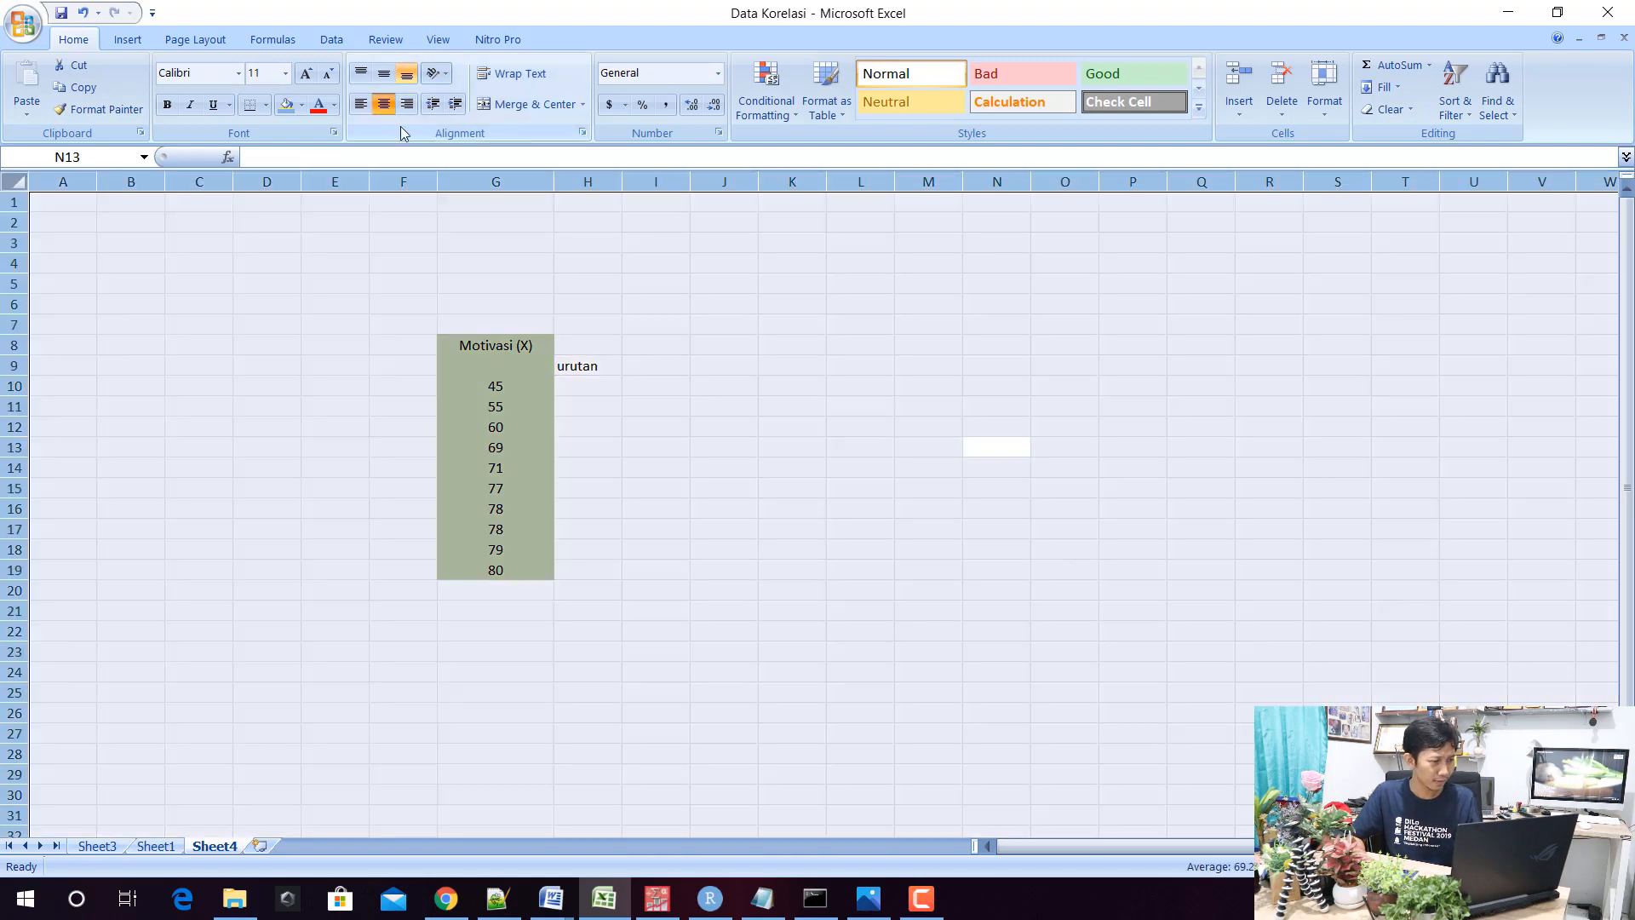
Number the sorted Motivasi values from 1 to 10 down the urutan column in H10:H19
{"action": "left_click", "coordinate": [595, 382]}
{"action": "type", "text": "1"}
{"action": "key", "text": "Return"}
{"action": "type", "text": "2"}
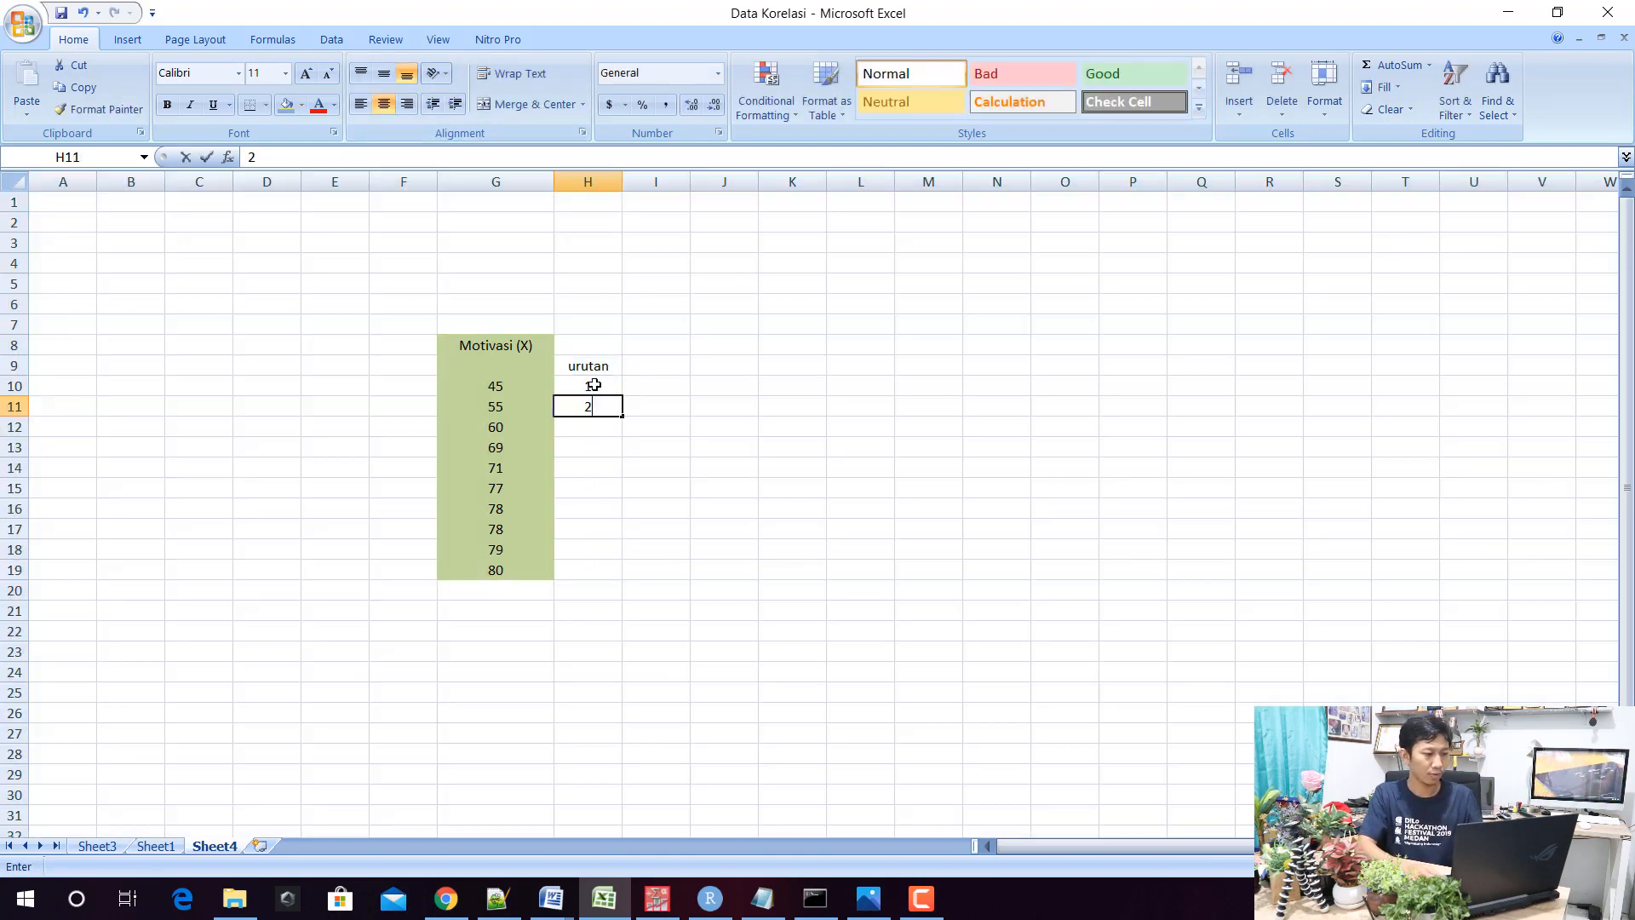
{"action": "type", "text": " 3 4 5 6 7 "}
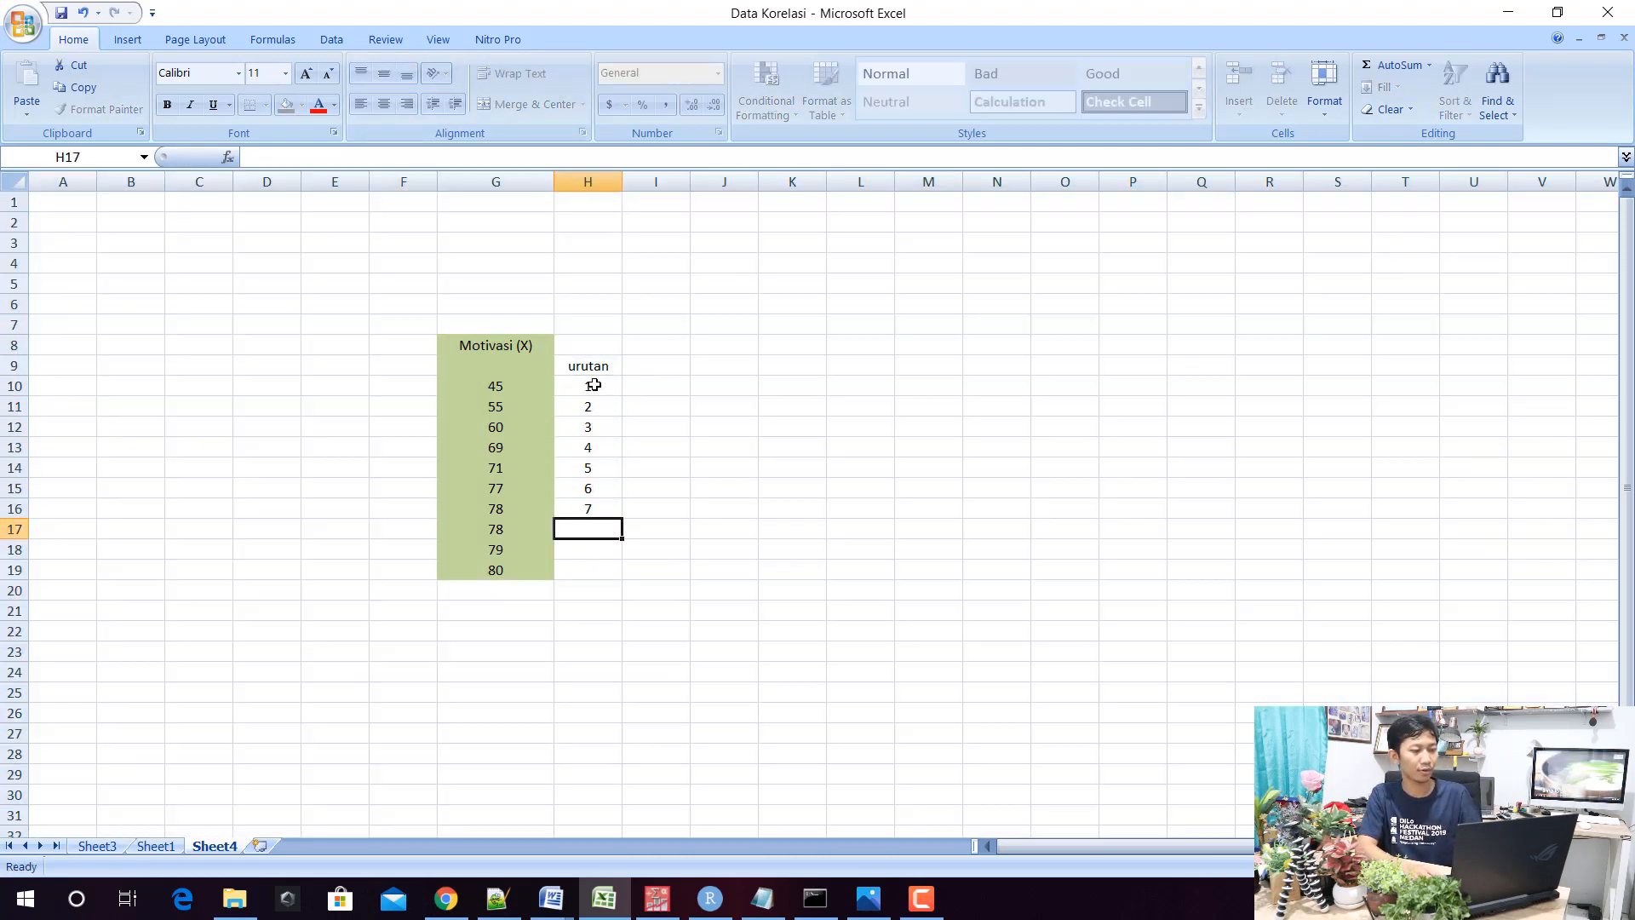
{"action": "type", "text": "8"}
{"action": "key", "text": "Return"}
{"action": "type", "text": "9"}
{"action": "key", "text": "Return"}
{"action": "type", "text": "10"}
{"action": "key", "text": "Return"}
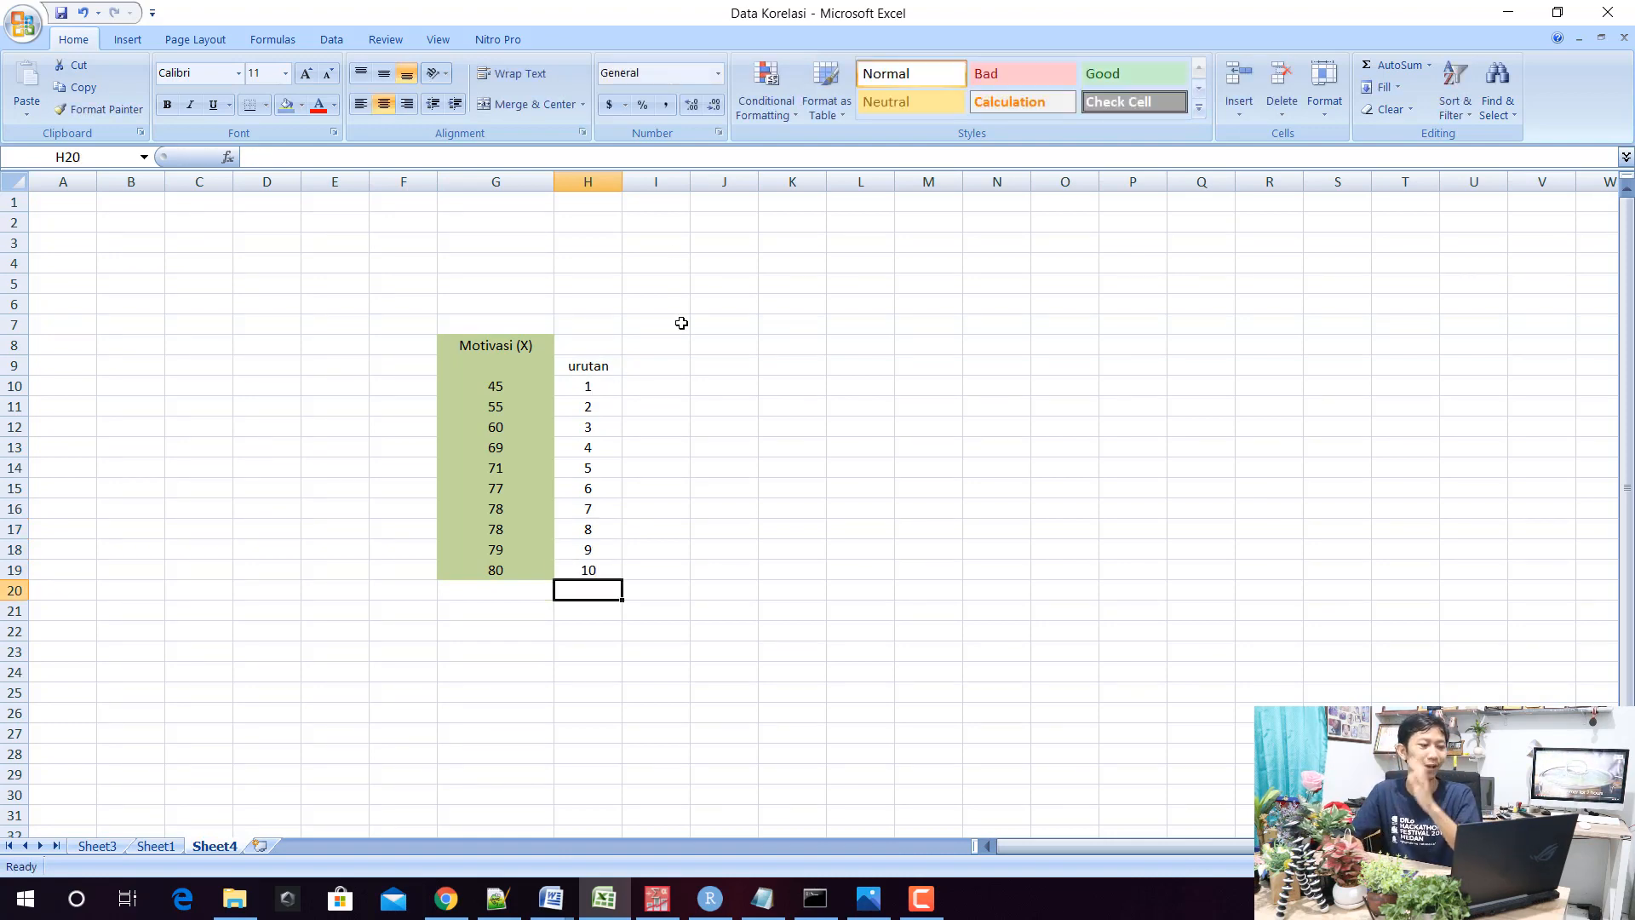
Enter the header "Ranking X" in I9 and widen column I to fit it
{"action": "left_click", "coordinate": [683, 364]}
{"action": "type", "text": "Ranki"}
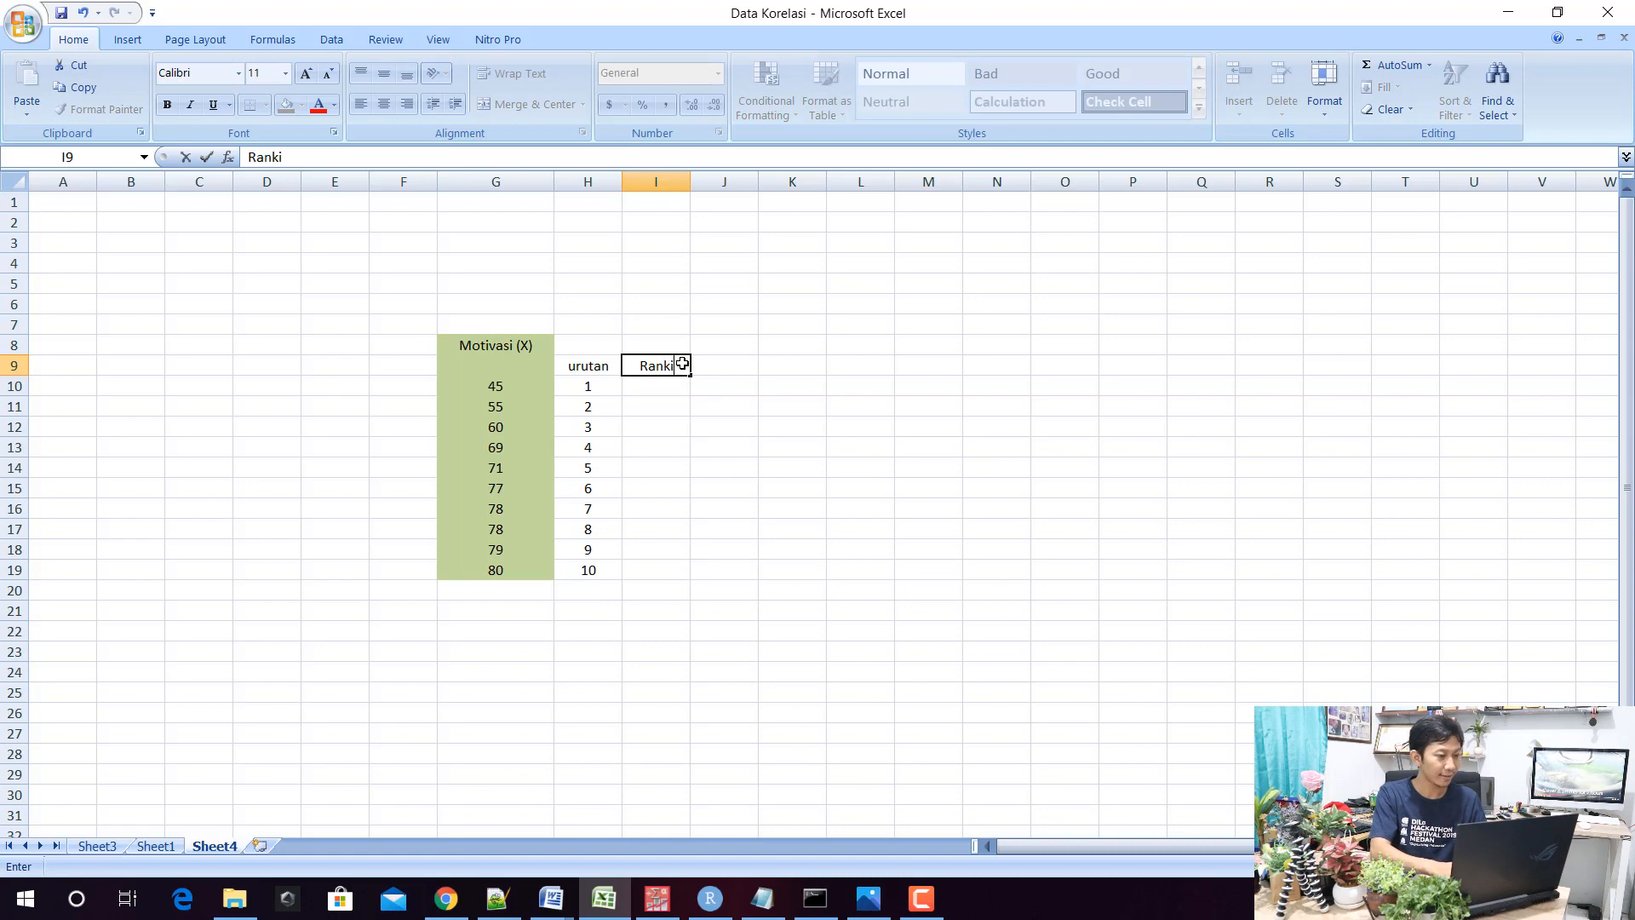
{"action": "type", "text": "ng X"}
{"action": "key", "text": "Tab"}
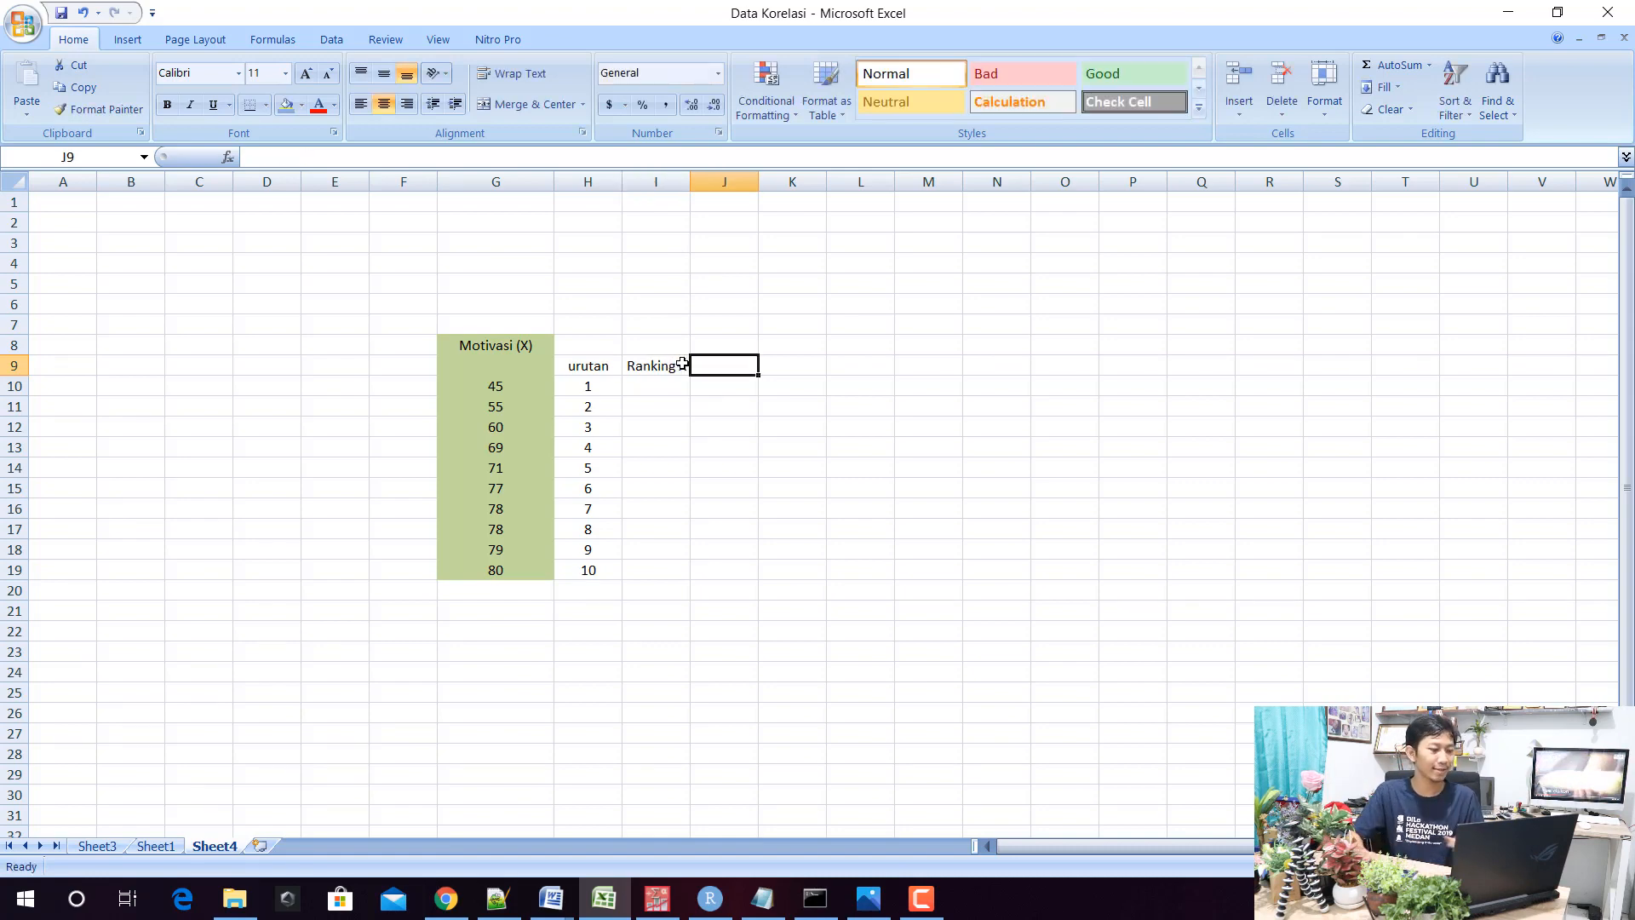
{"action": "left_click_drag", "start_coordinate": [688, 189], "coordinate": [780, 196]}
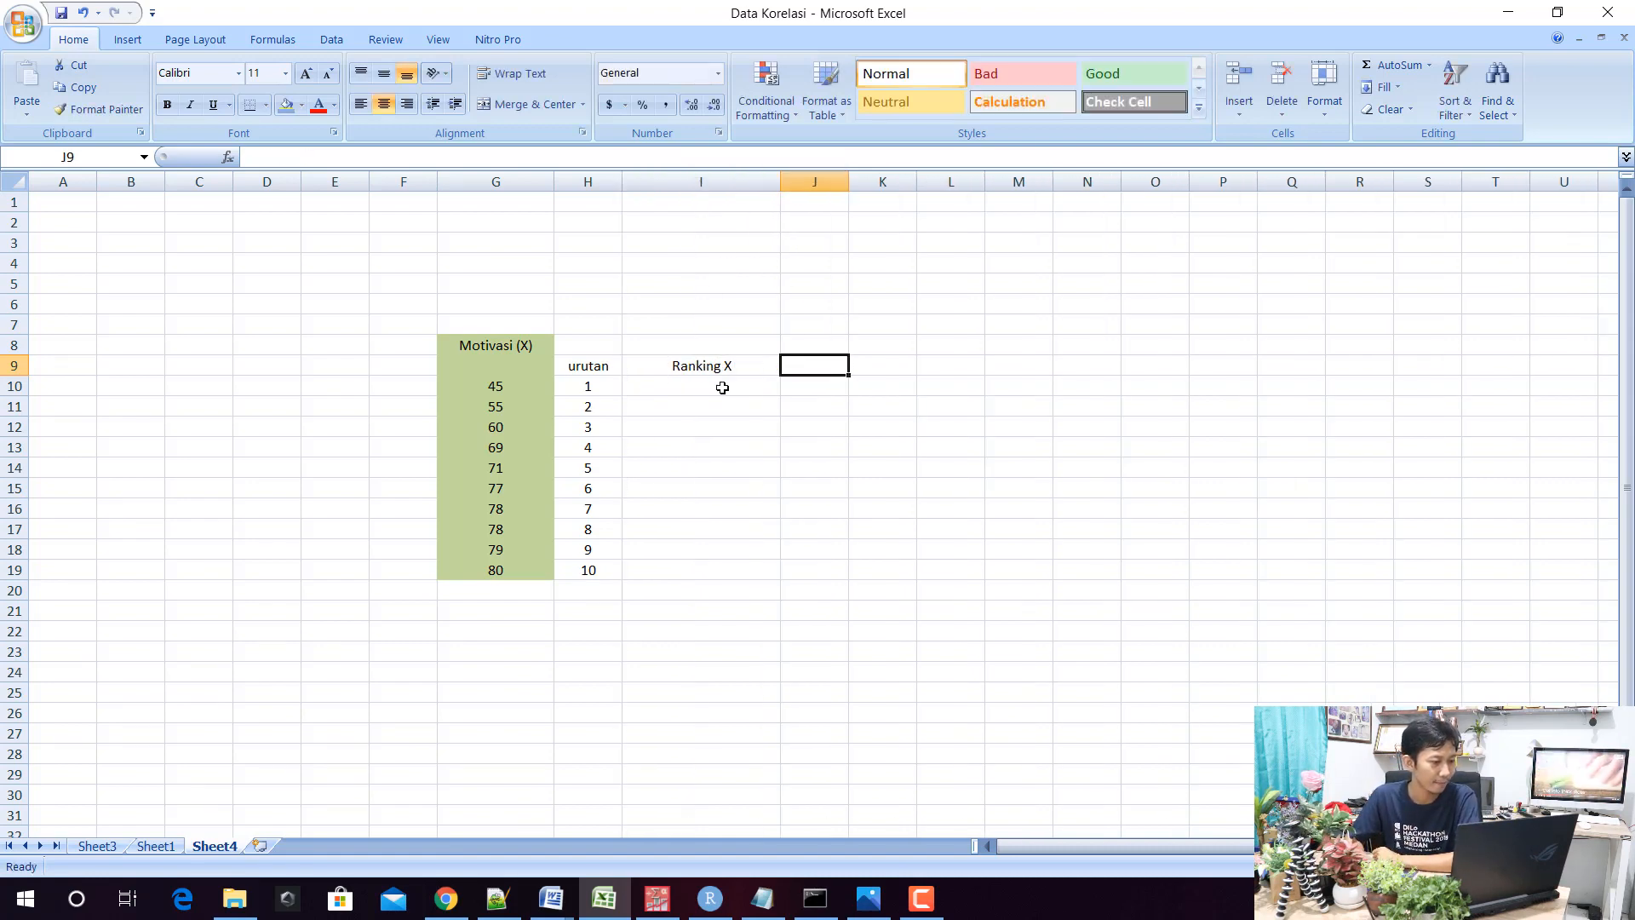
Enter ranks 1 and 2 in I10 and I11 for the Motivasi values 45 and 55
{"action": "left_click", "coordinate": [511, 385]}
{"action": "key", "text": "Right"}
{"action": "key", "text": "Right"}
{"action": "key", "text": "Right"}
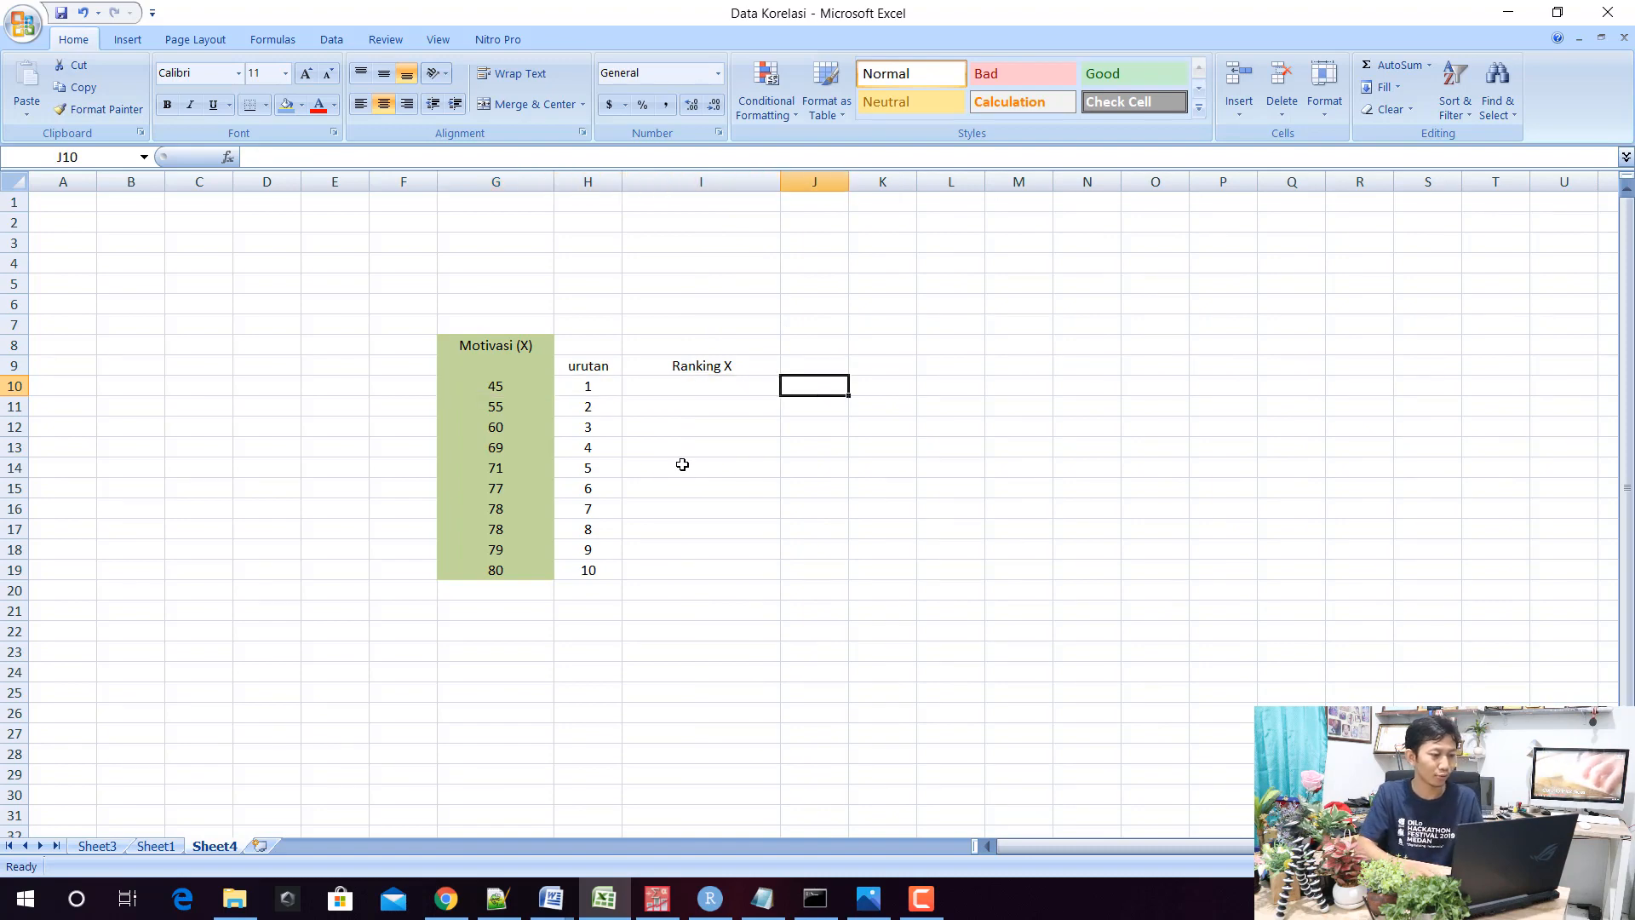
{"action": "key", "text": "Left"}
{"action": "type", "text": "1"}
{"action": "key", "text": "Return"}
{"action": "key", "text": "Left"}
{"action": "key", "text": "Left"}
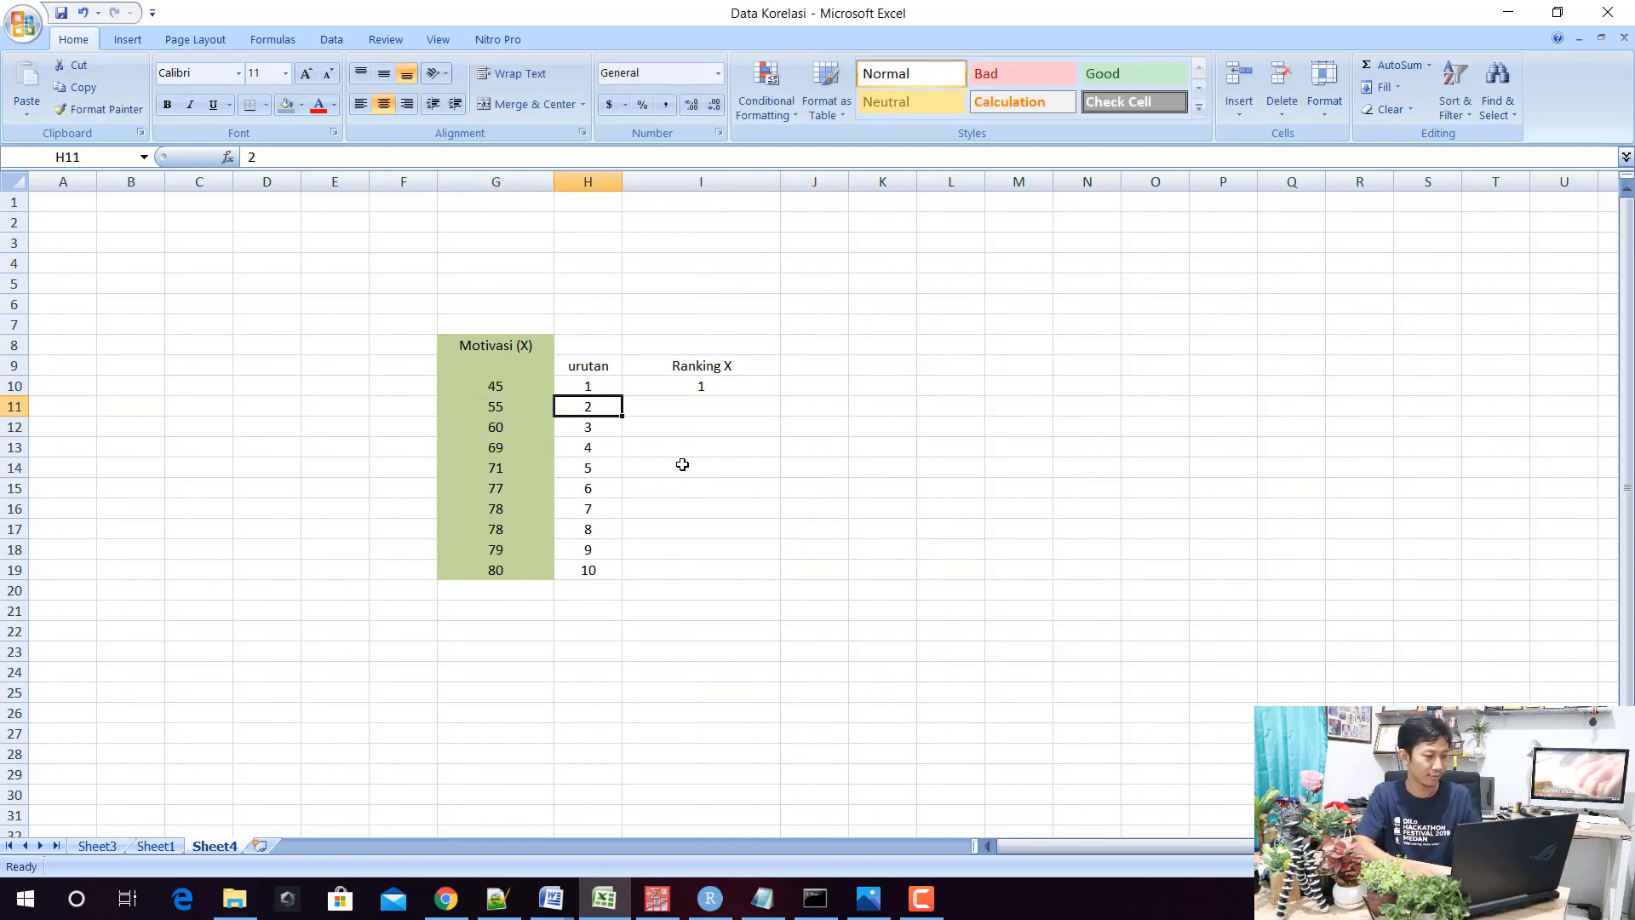
{"action": "key", "text": "Right"}
{"action": "key", "text": "Right"}
{"action": "type", "text": "2"}
{"action": "key", "text": "Return"}
Enter ranks 3 and 4 in I12 and I13 for the Motivasi values 60 and 69
{"action": "key", "text": "Left"}
{"action": "key", "text": "Left"}
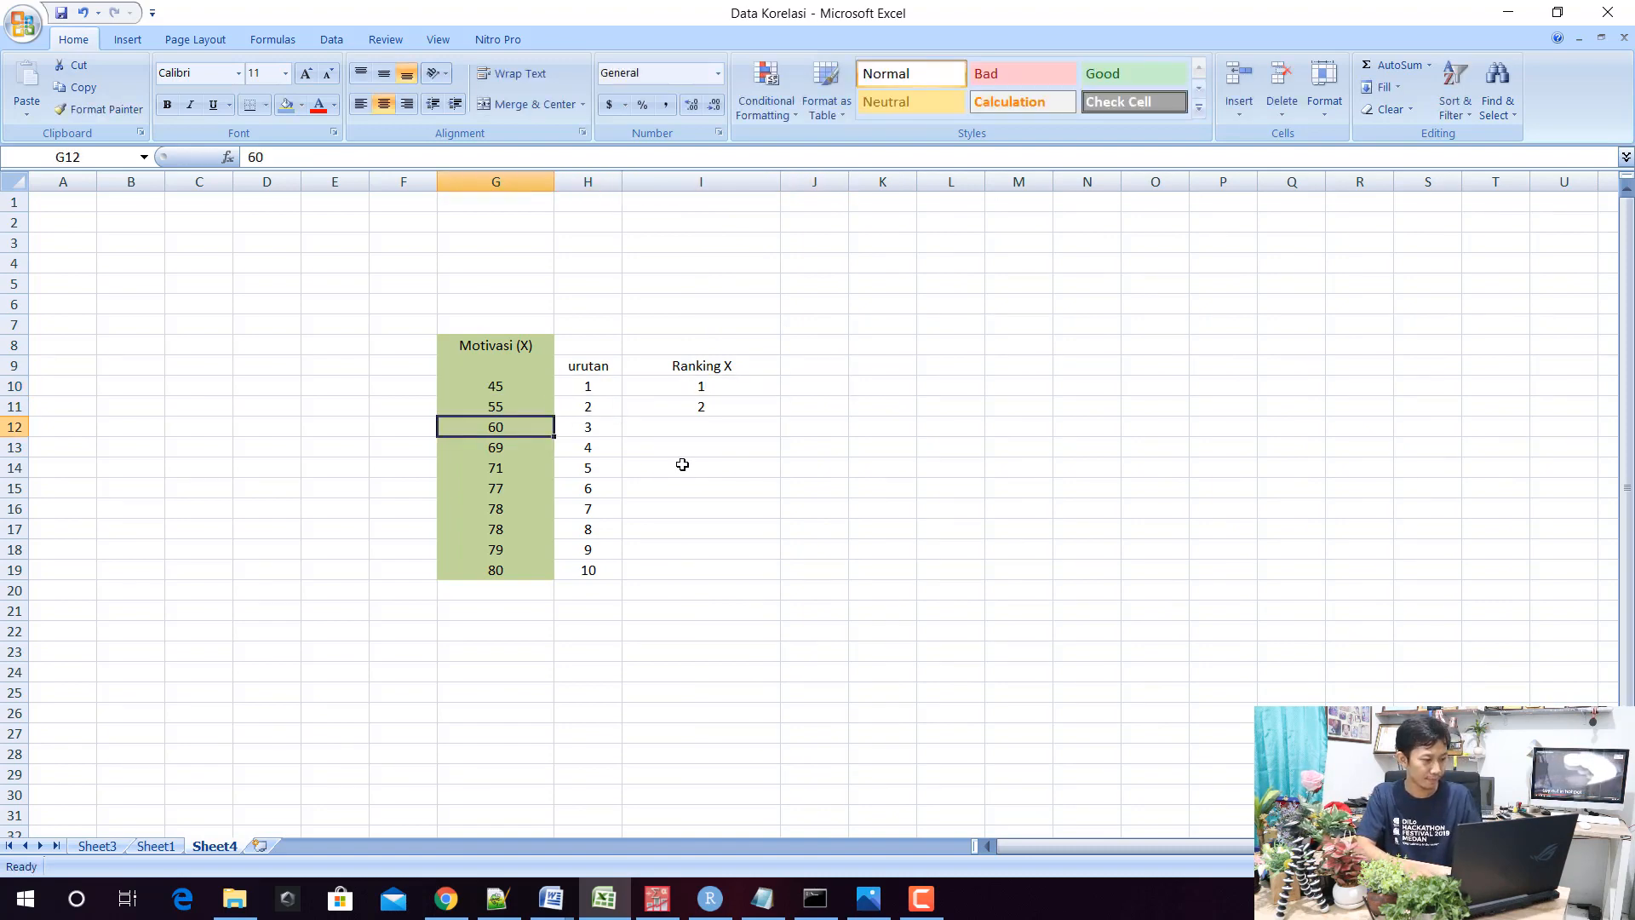
{"action": "key", "text": "Right"}
{"action": "key", "text": "Right"}
{"action": "type", "text": "3"}
{"action": "key", "text": "Return"}
{"action": "key", "text": "Left"}
{"action": "key", "text": "Left"}
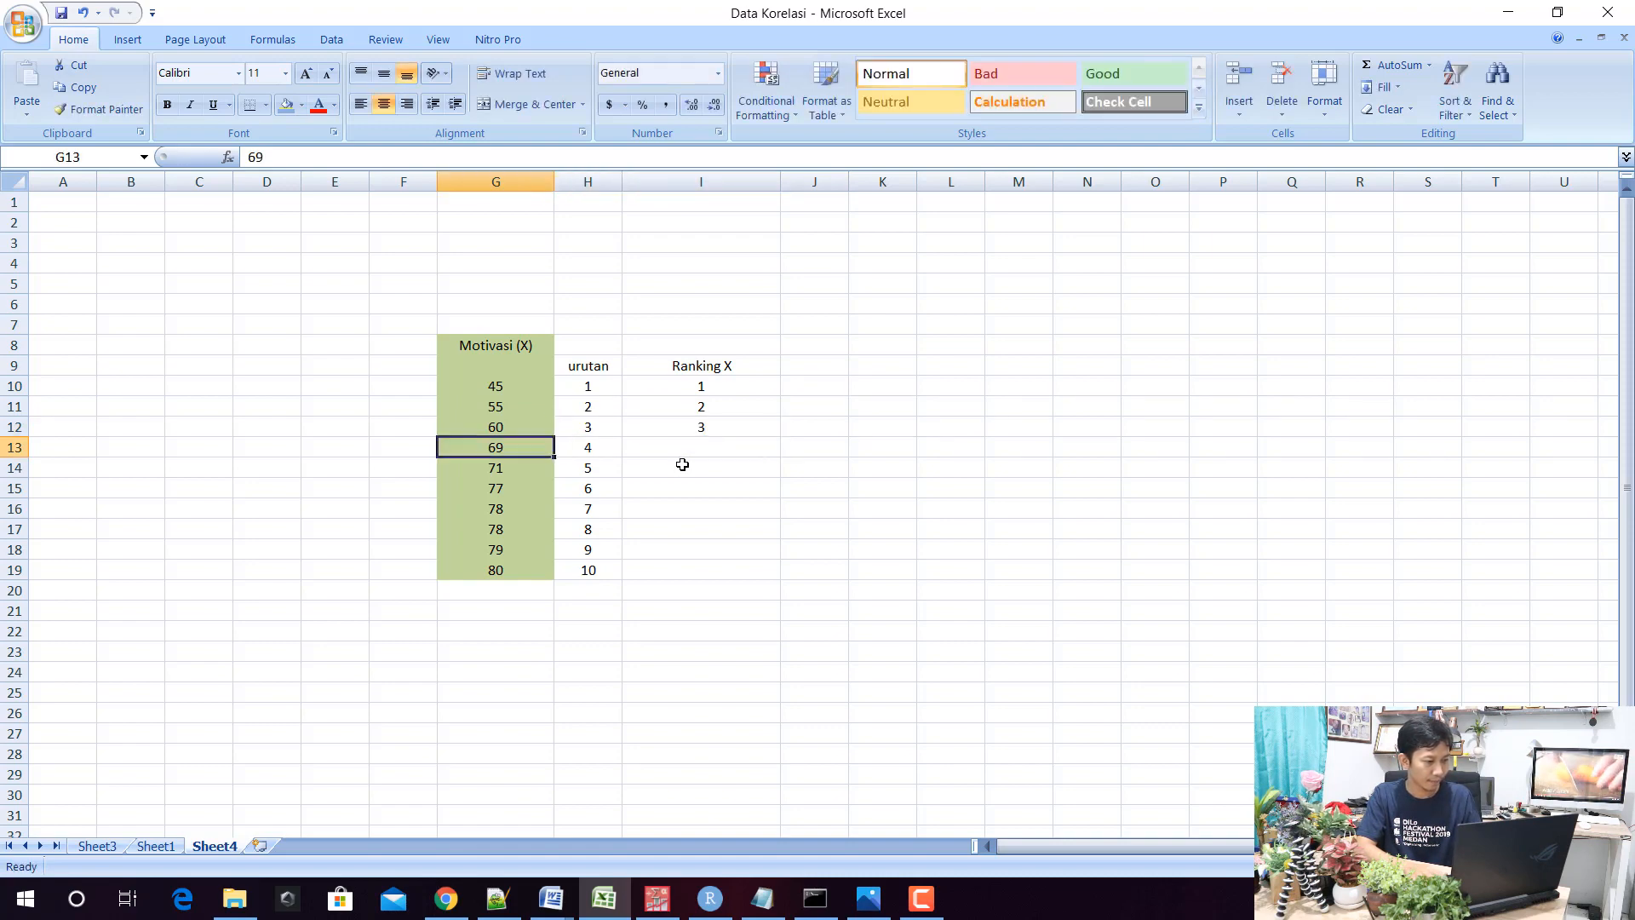
{"action": "key", "text": "Right"}
{"action": "key", "text": "Right"}
{"action": "type", "text": "4"}
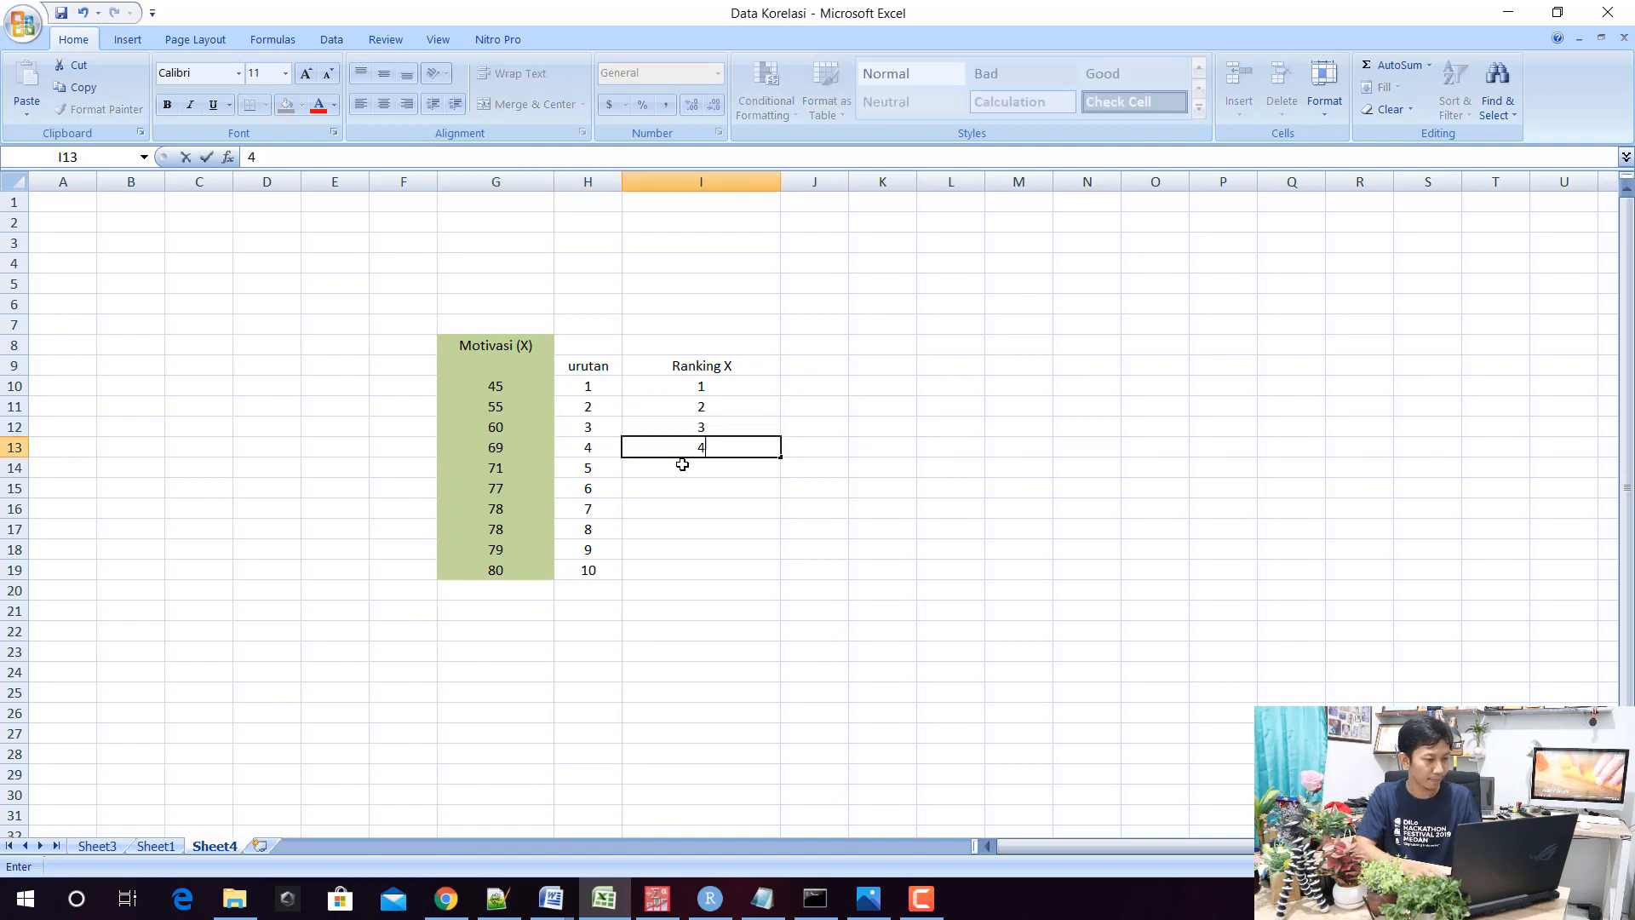
{"action": "key", "text": "Return"}
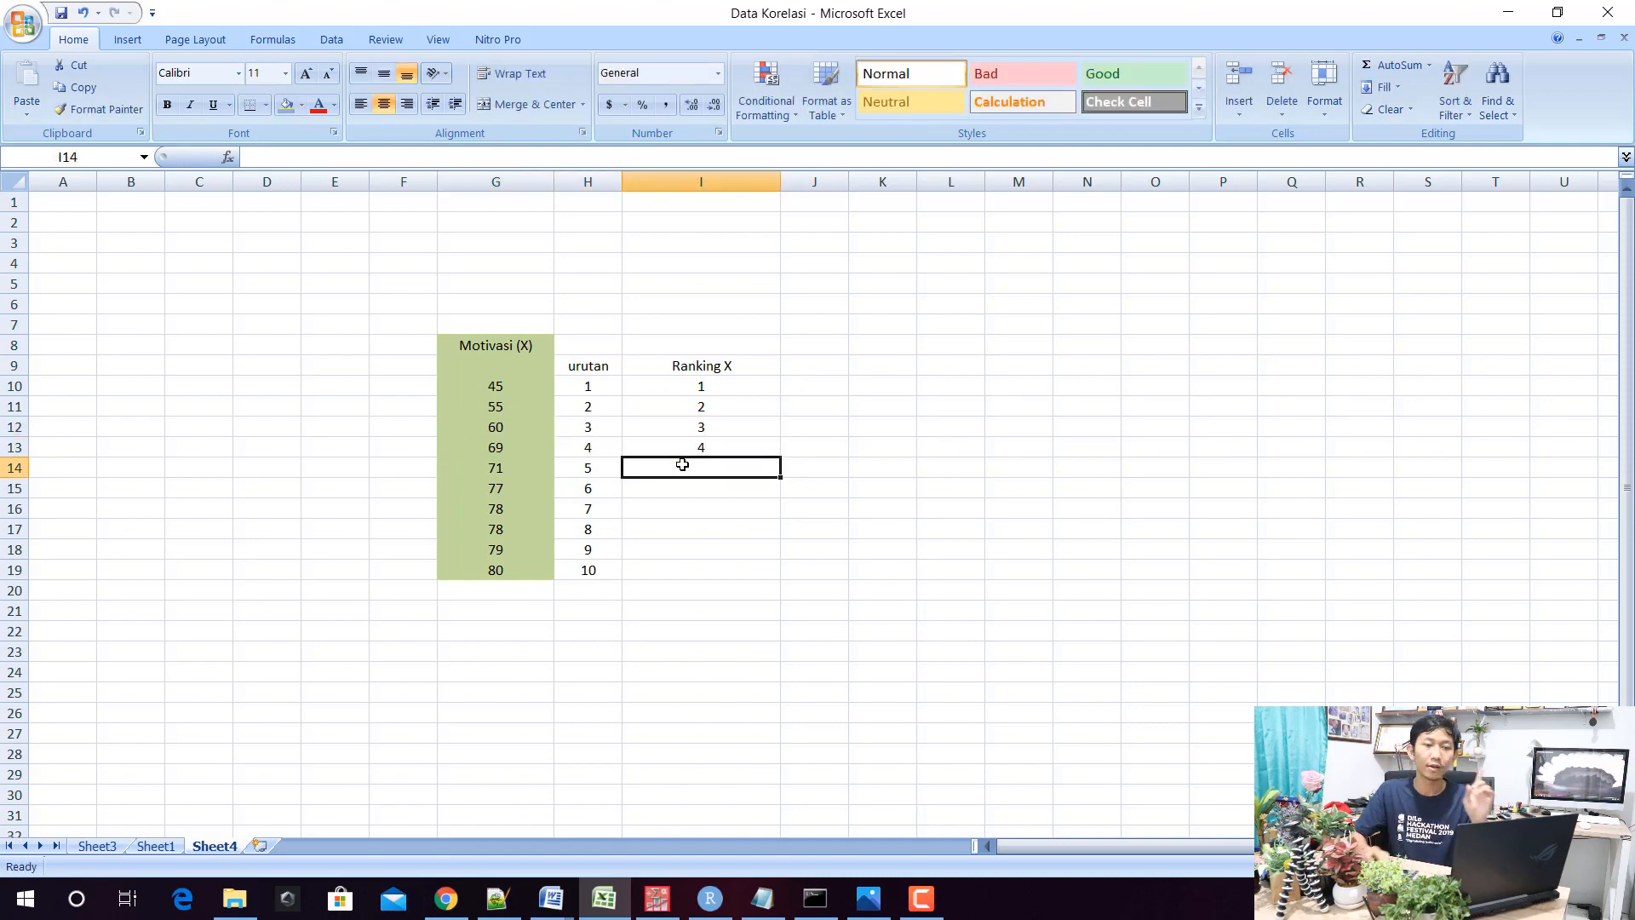
Enter ranks 5 and 6 in I14 and I15 for the Motivasi values 71 and 77
{"action": "left_click", "coordinate": [514, 473]}
{"action": "left_click", "coordinate": [671, 468]}
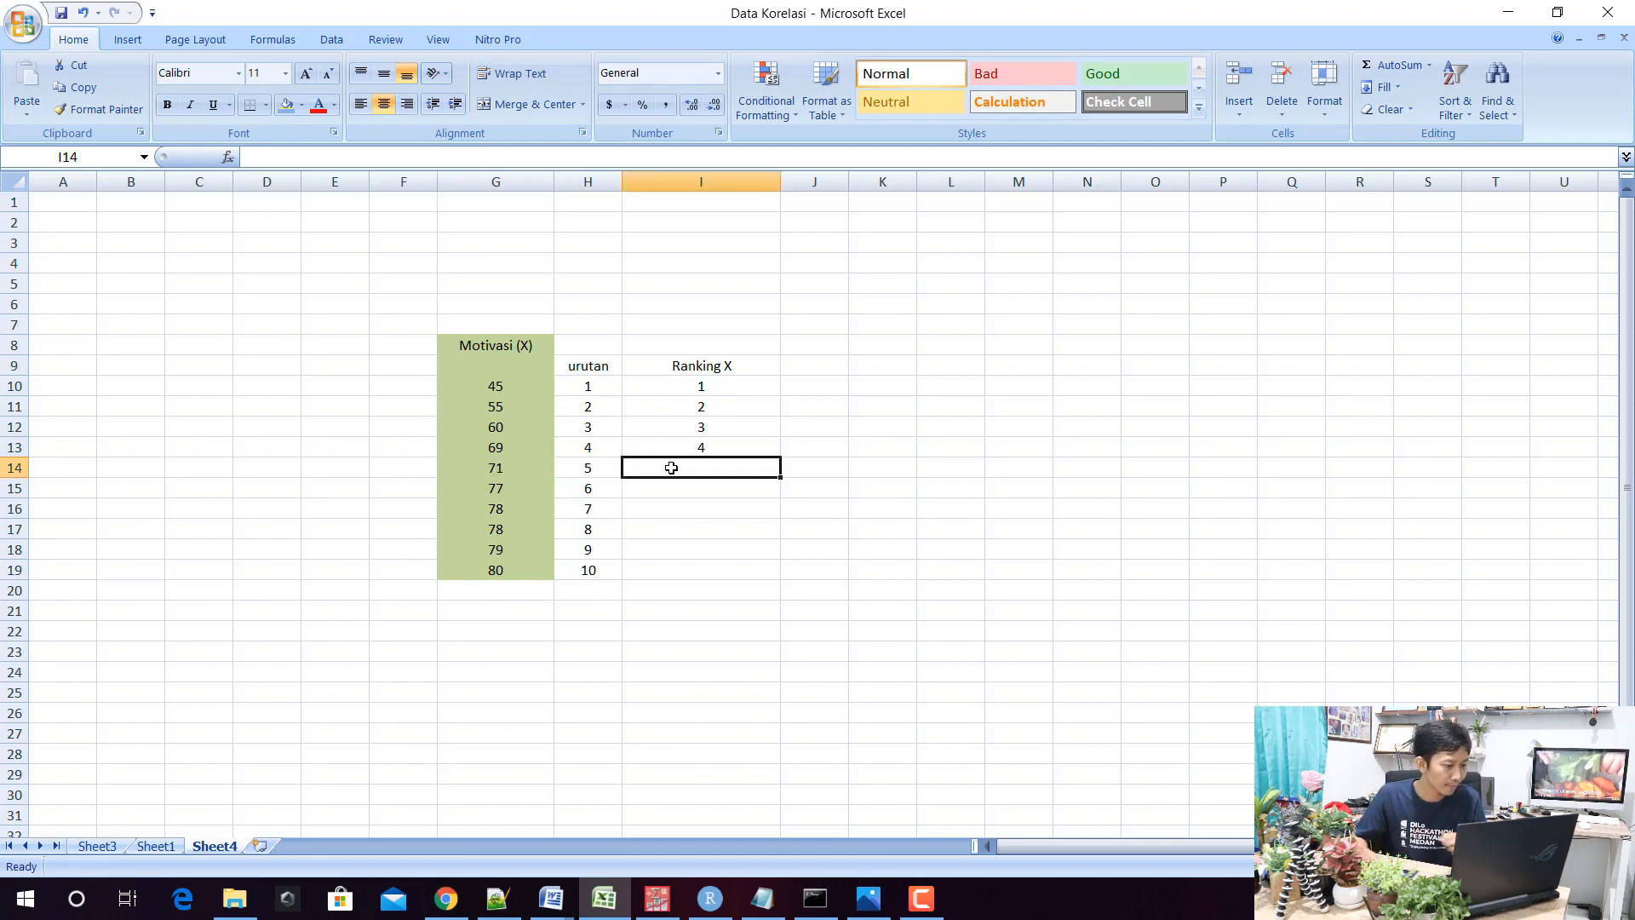
{"action": "type", "text": "5"}
{"action": "key", "text": "Return"}
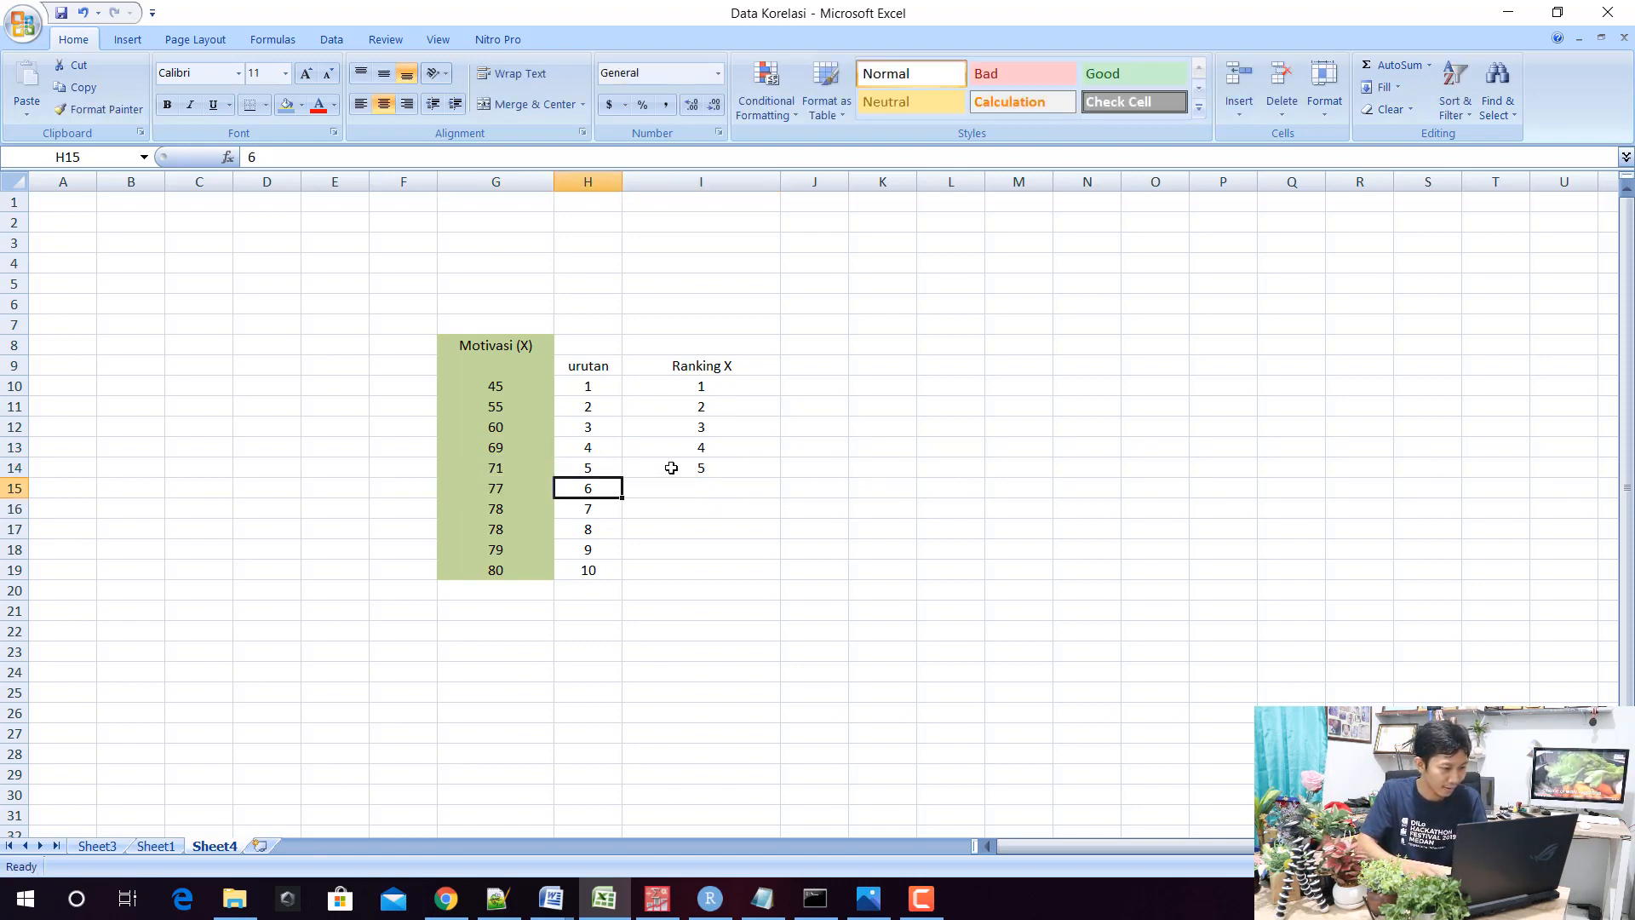
{"action": "type", "text": "6"}
{"action": "key", "text": "Return"}
Fill the two tied 78 values and their order numbers in G16:H17 with yellow
{"action": "key", "text": "Left"}
{"action": "key", "text": "Left"}
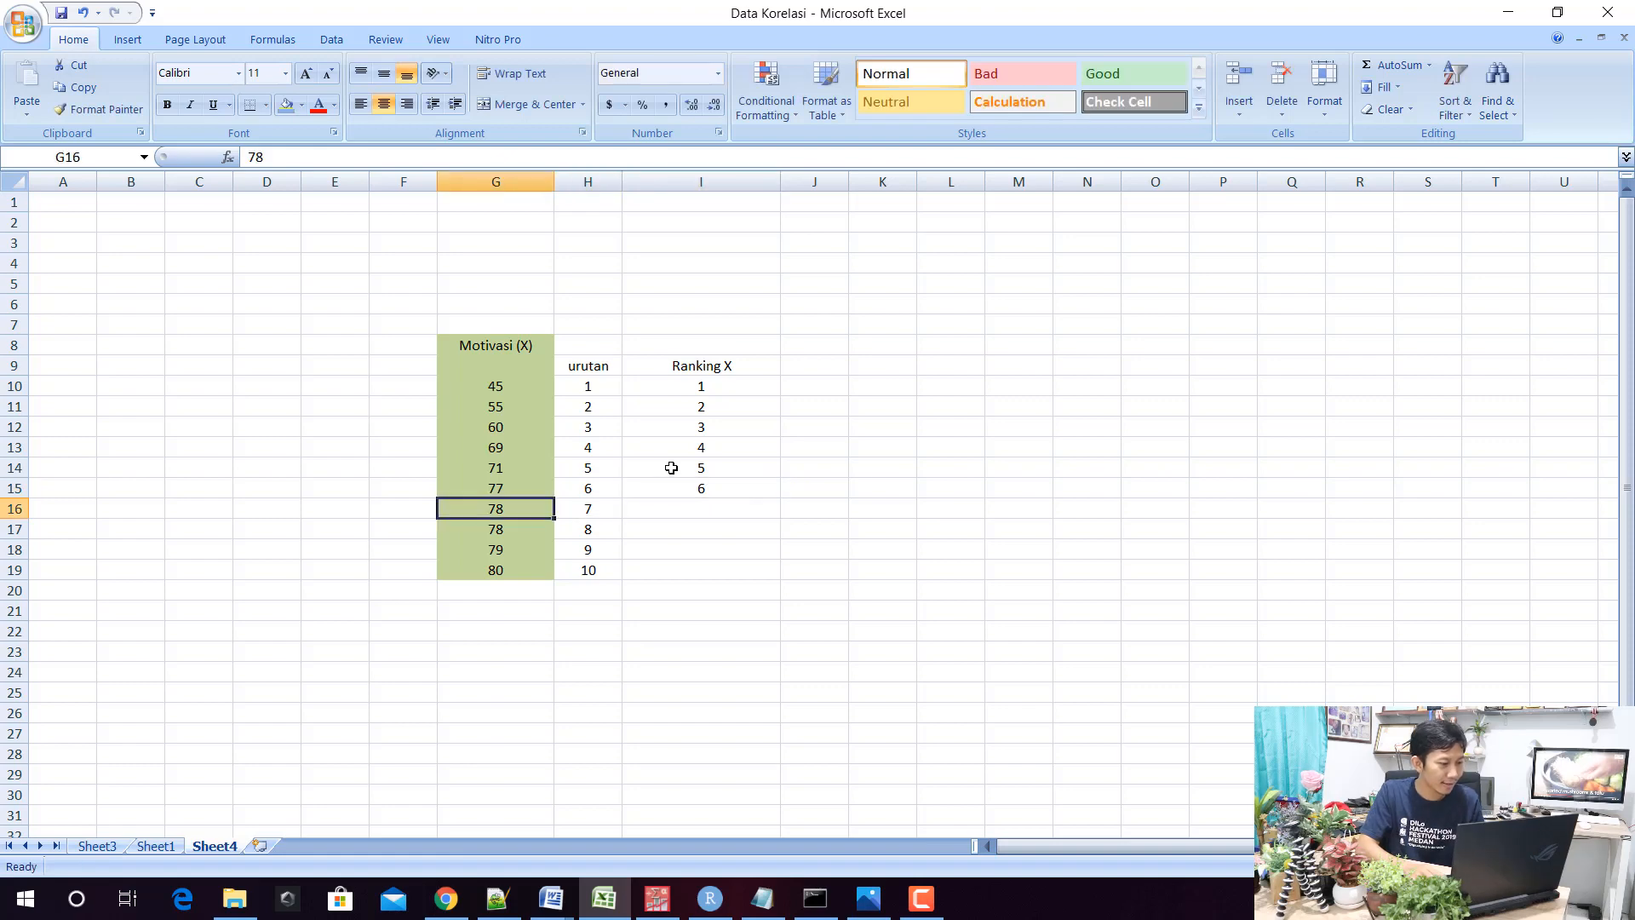
{"action": "key", "text": "shift+Right"}
{"action": "key", "text": "shift+Down"}
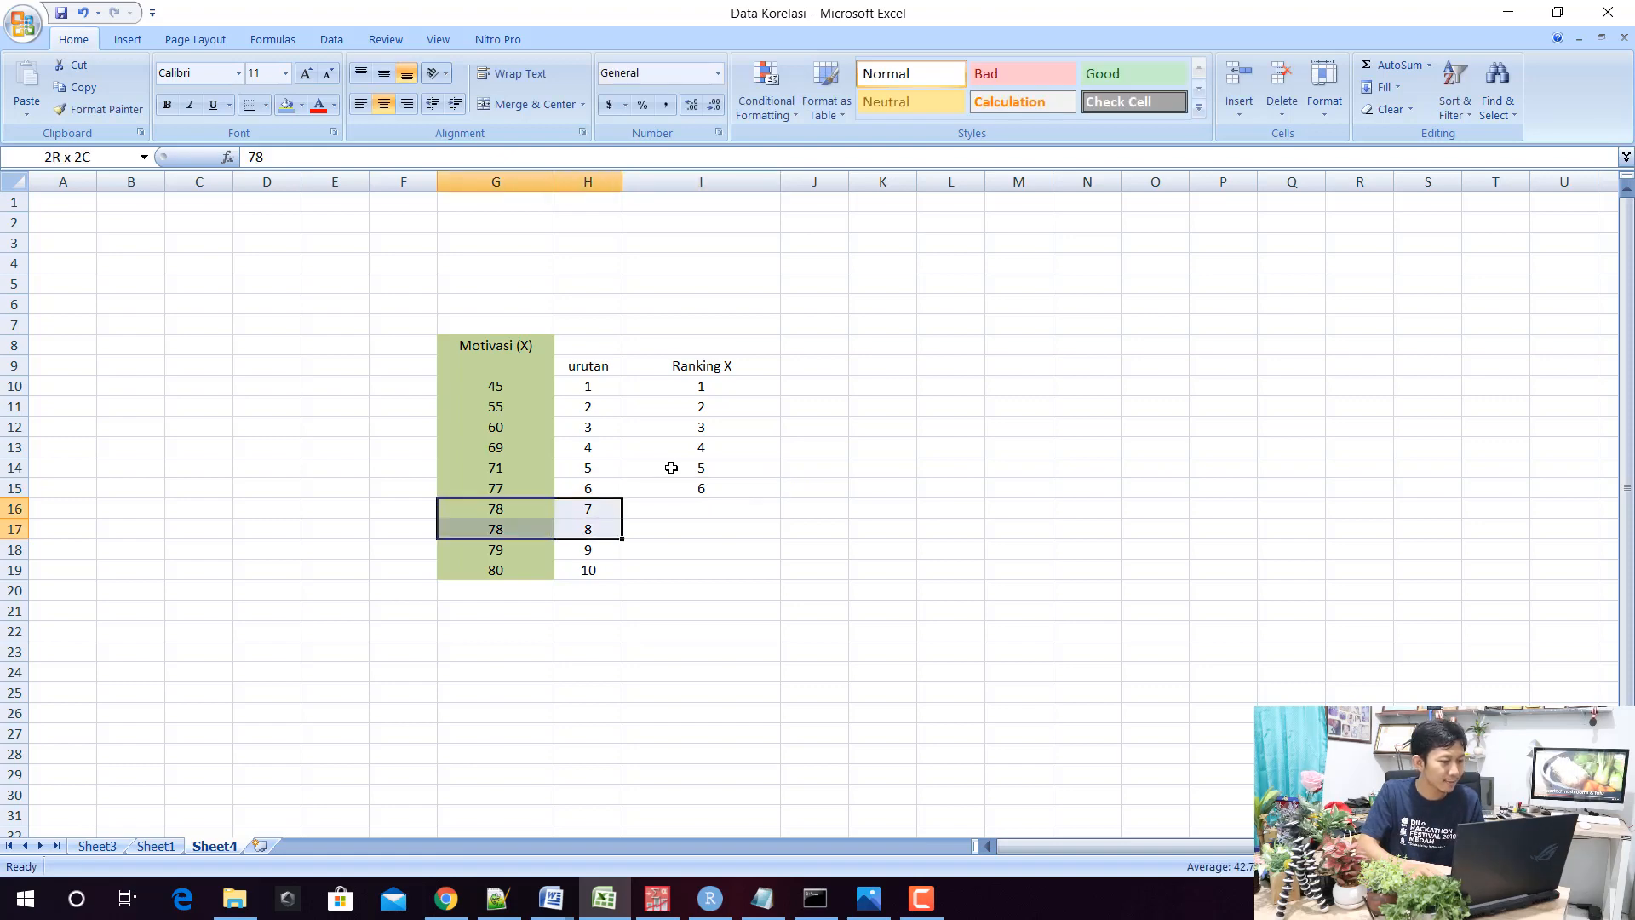
{"action": "left_click", "coordinate": [302, 105]}
{"action": "left_click", "coordinate": [336, 257]}
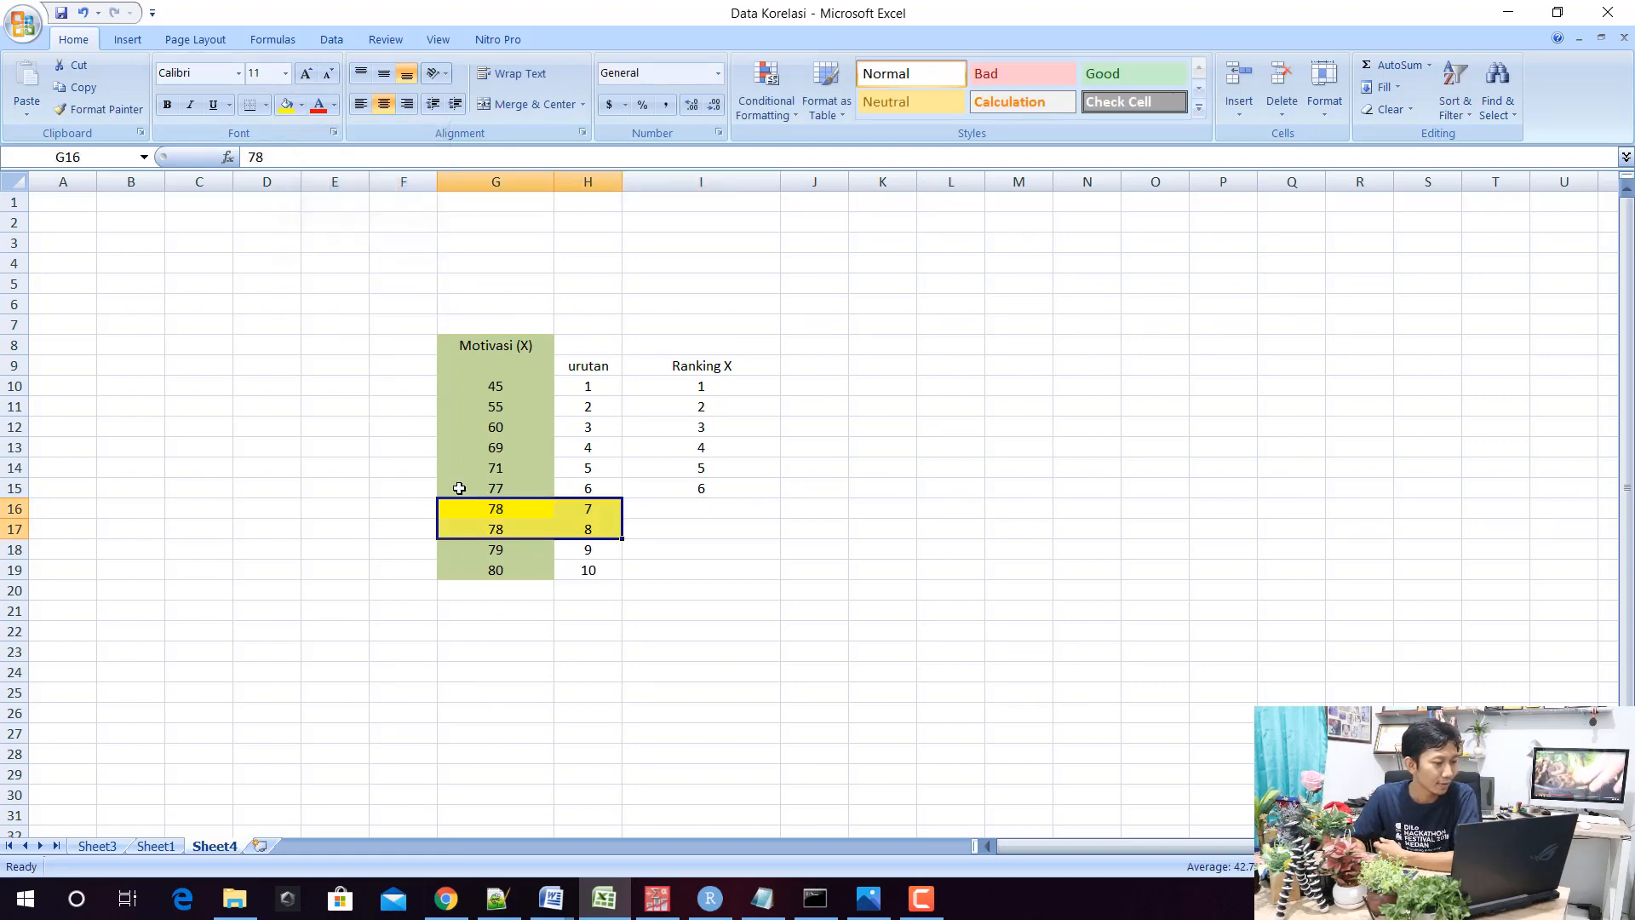
Enter the averaged rank 7.5 in I16 and I17 for the two tied 78 values with order numbers 7 and 8
{"action": "left_click", "coordinate": [475, 511]}
{"action": "left_click", "coordinate": [486, 524]}
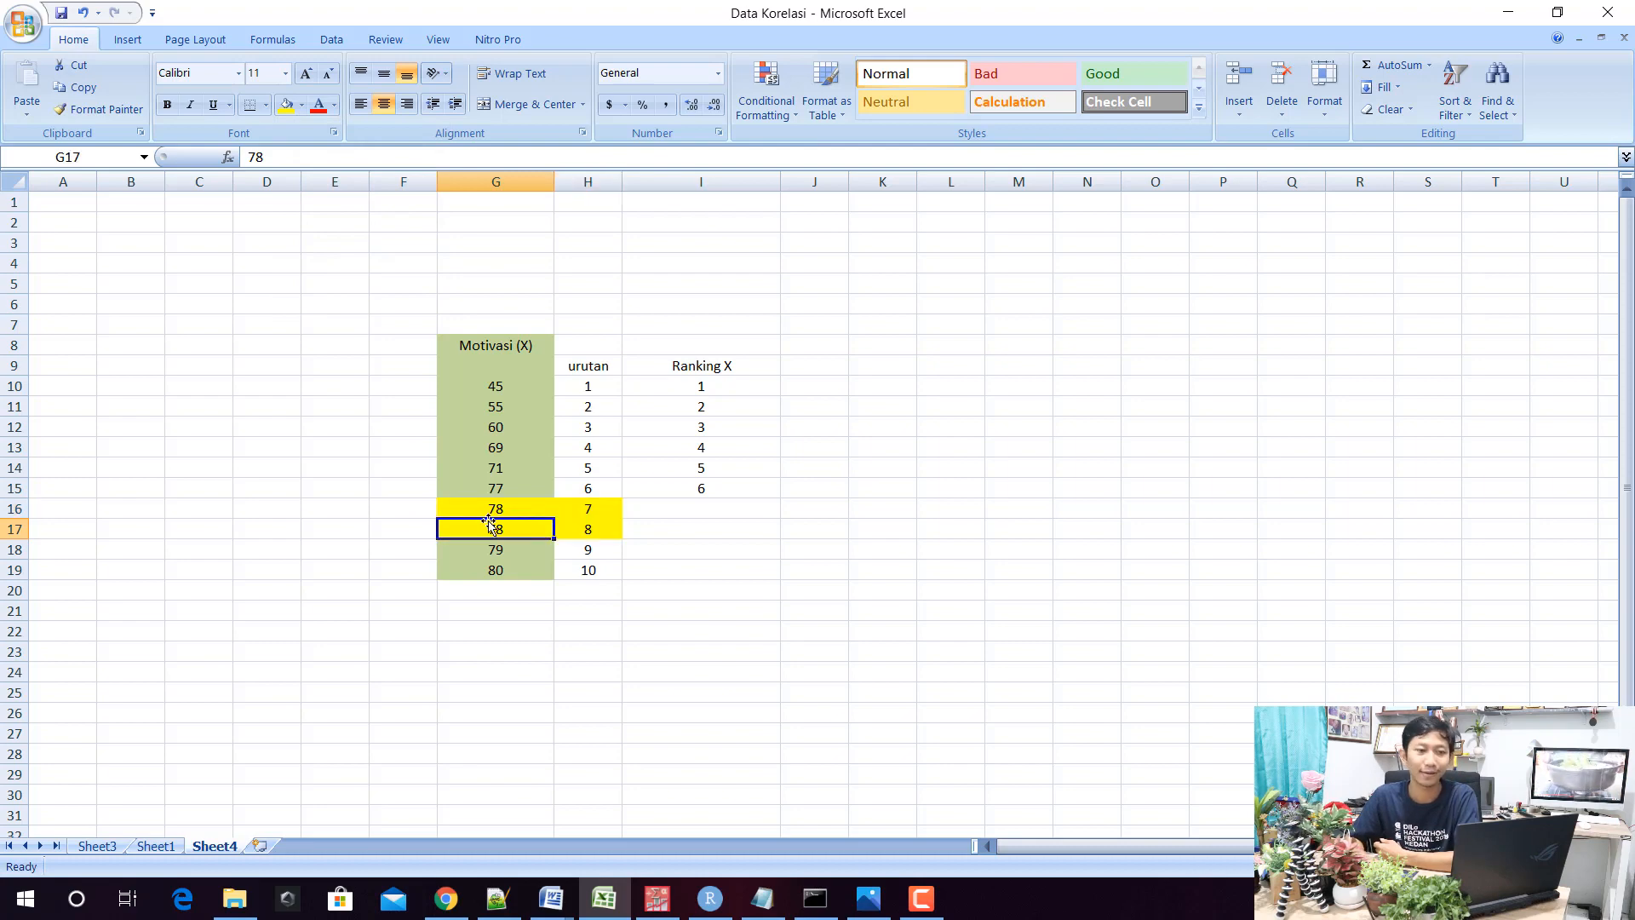
{"action": "left_click", "coordinate": [586, 511]}
{"action": "left_click", "coordinate": [589, 528]}
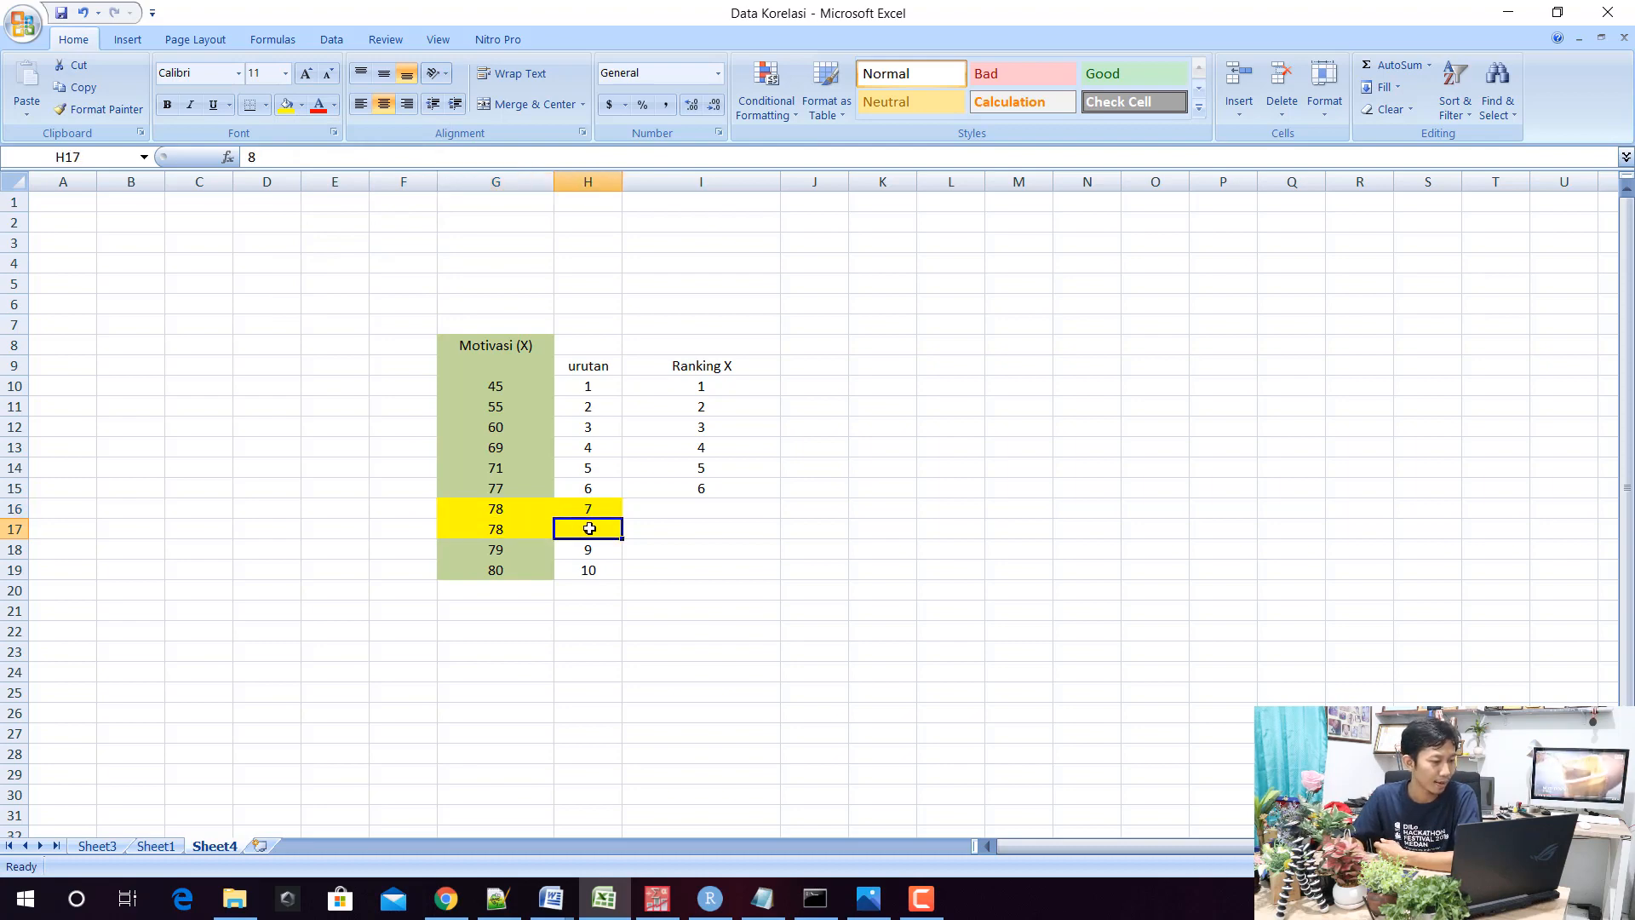
{"action": "left_click", "coordinate": [705, 511]}
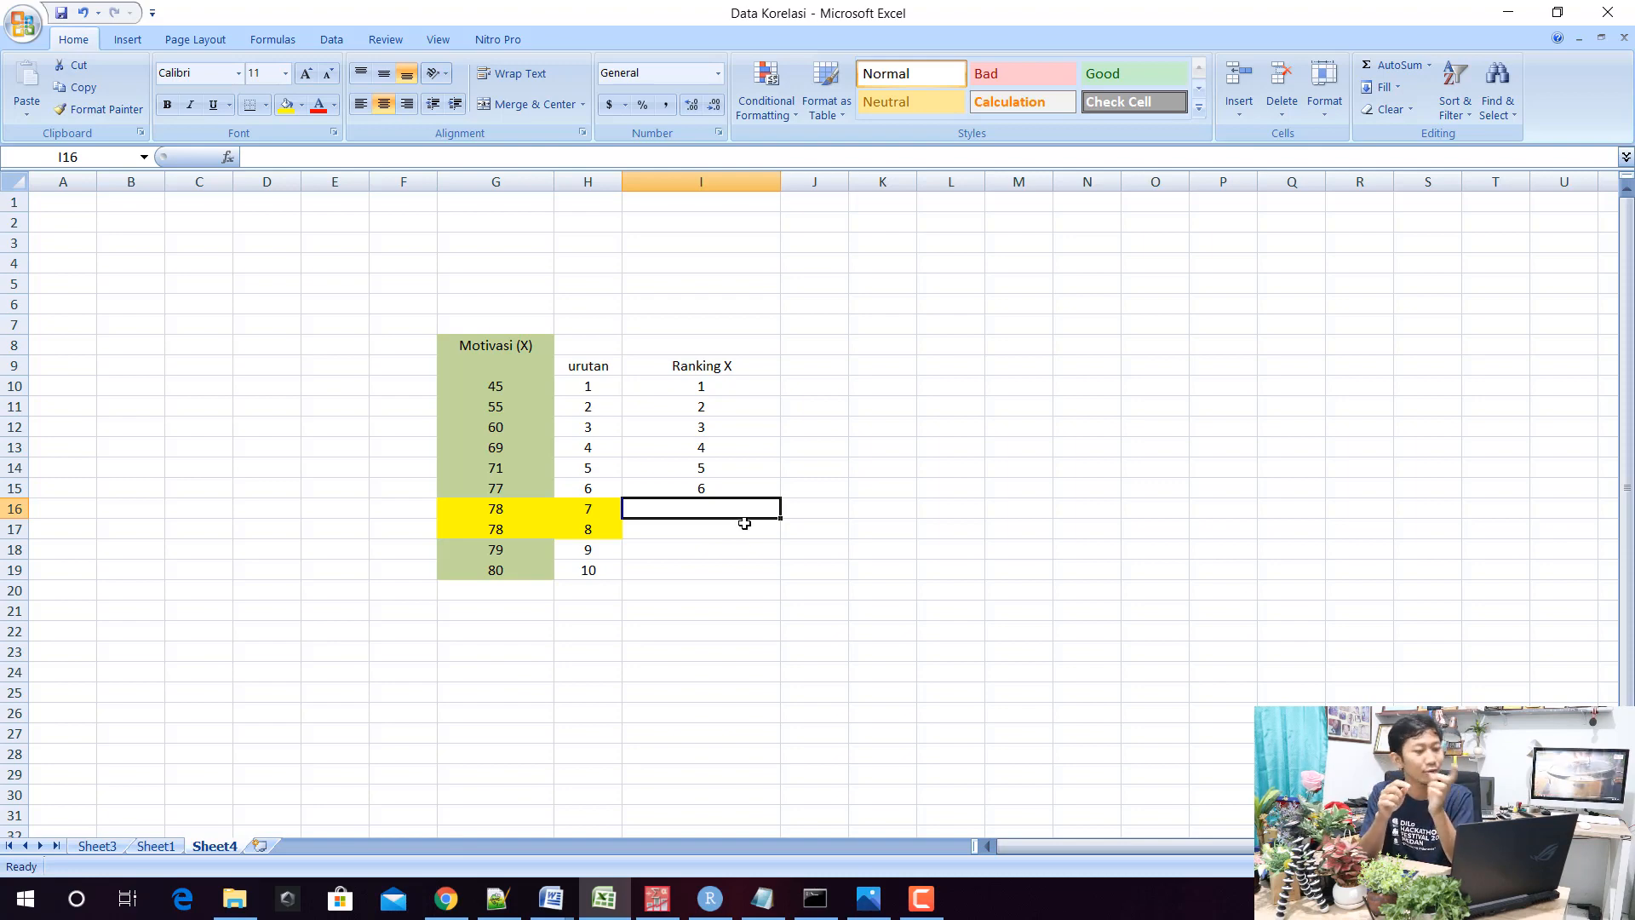
{"action": "left_click", "coordinate": [606, 508]}
{"action": "left_click", "coordinate": [616, 531]}
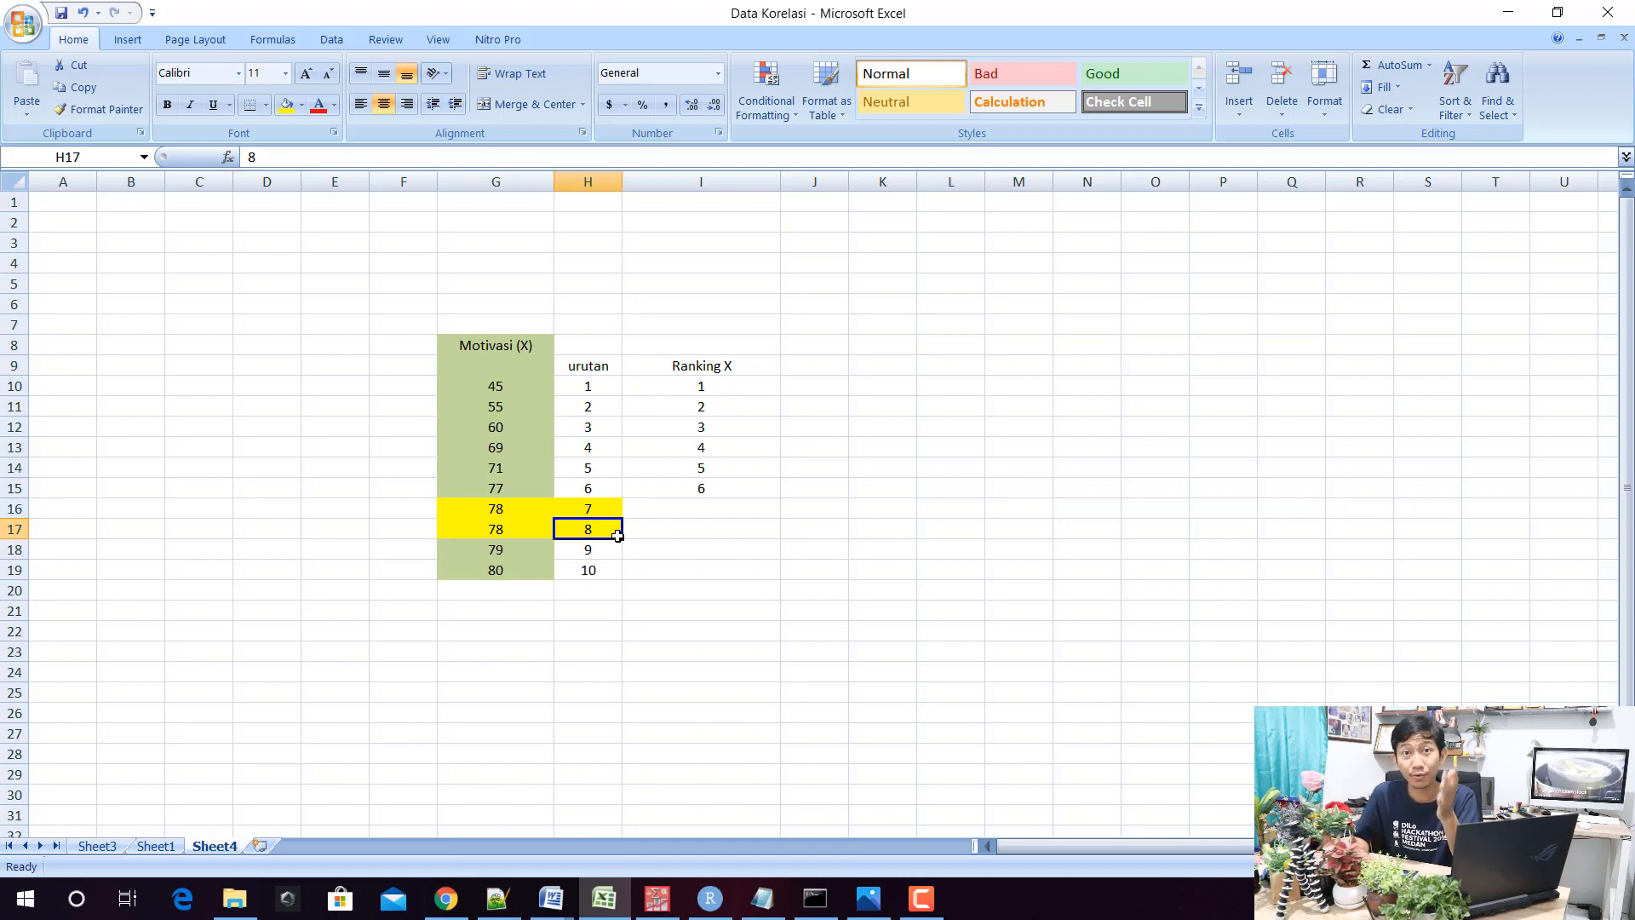
{"action": "left_click", "coordinate": [672, 507]}
{"action": "type", "text": "7.5"}
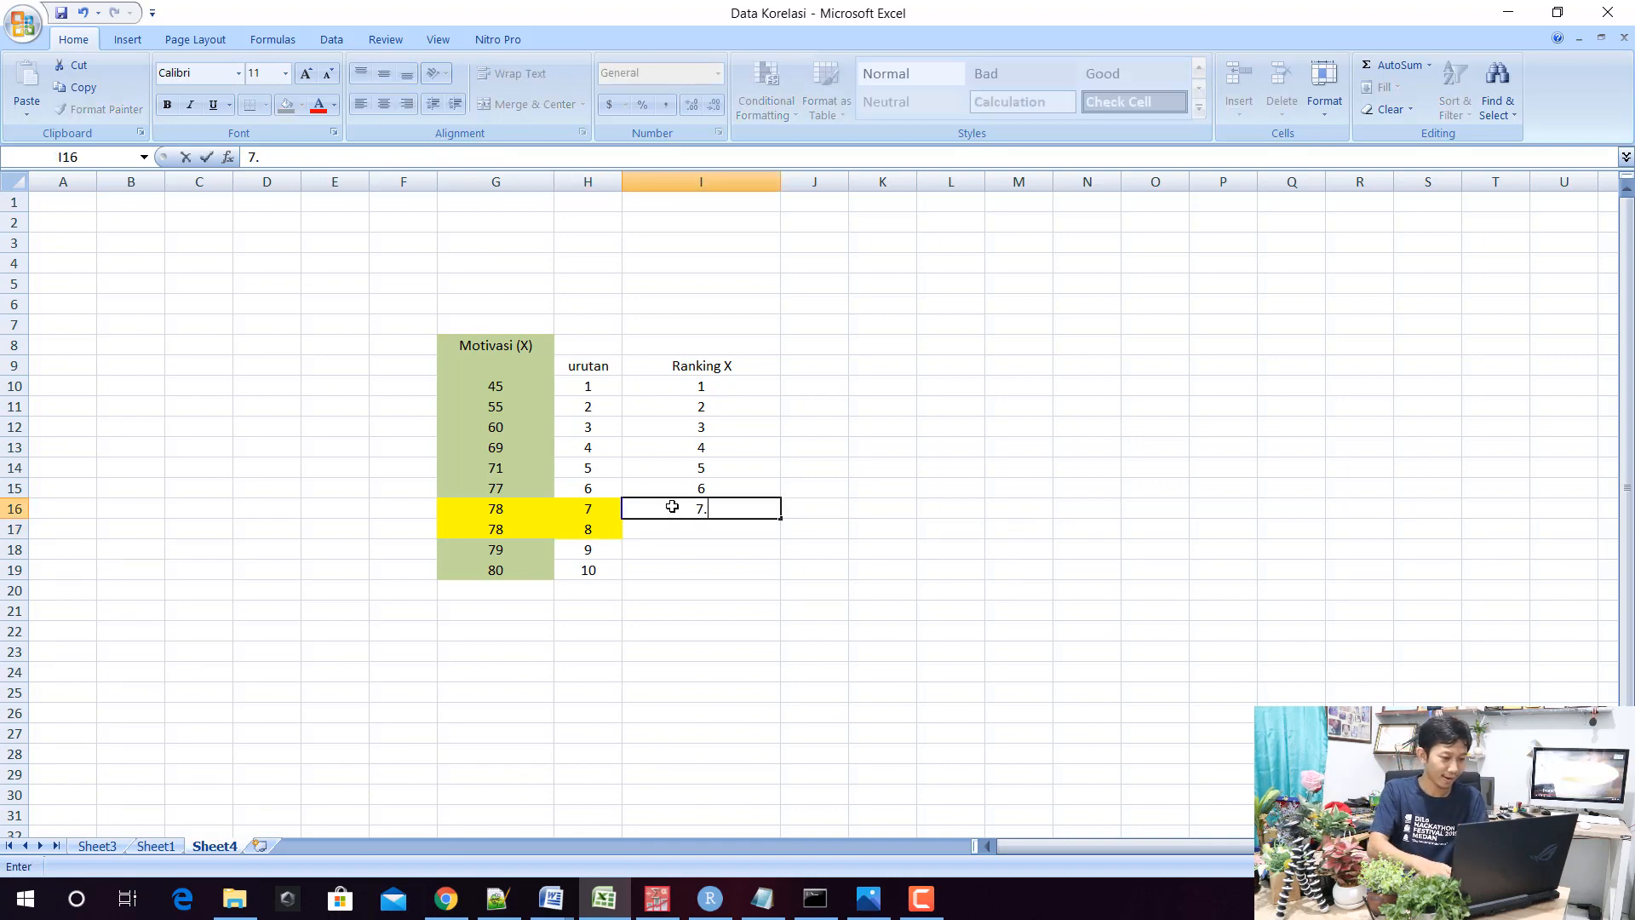
{"action": "key", "text": "Return"}
{"action": "type", "text": "7.5"}
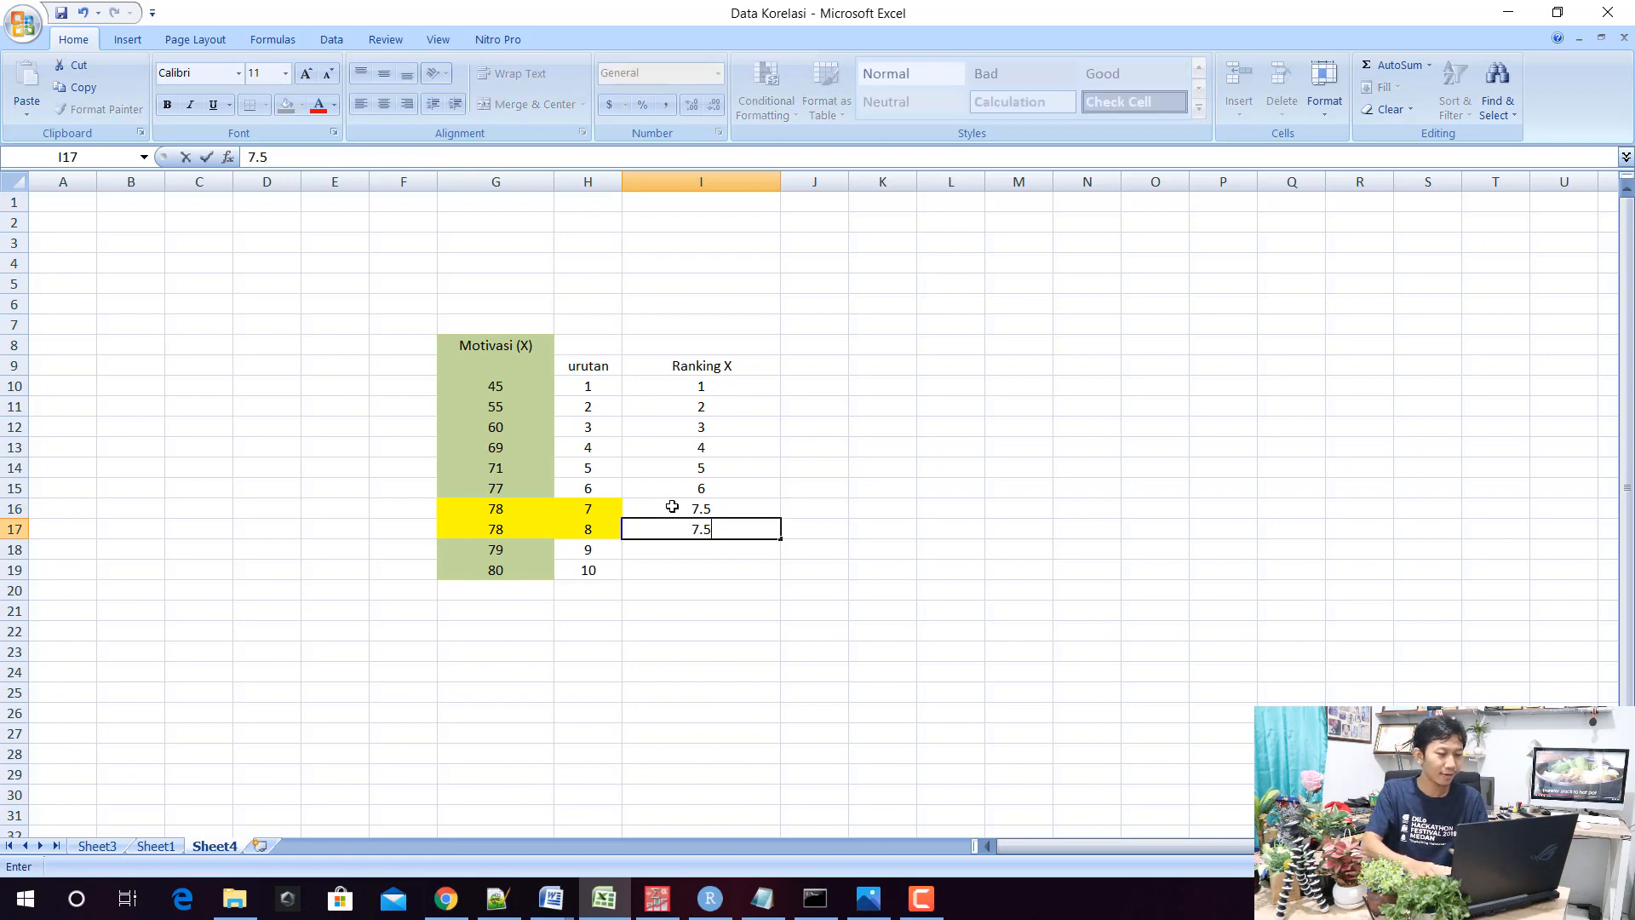
{"action": "key", "text": "ctrl+Return"}
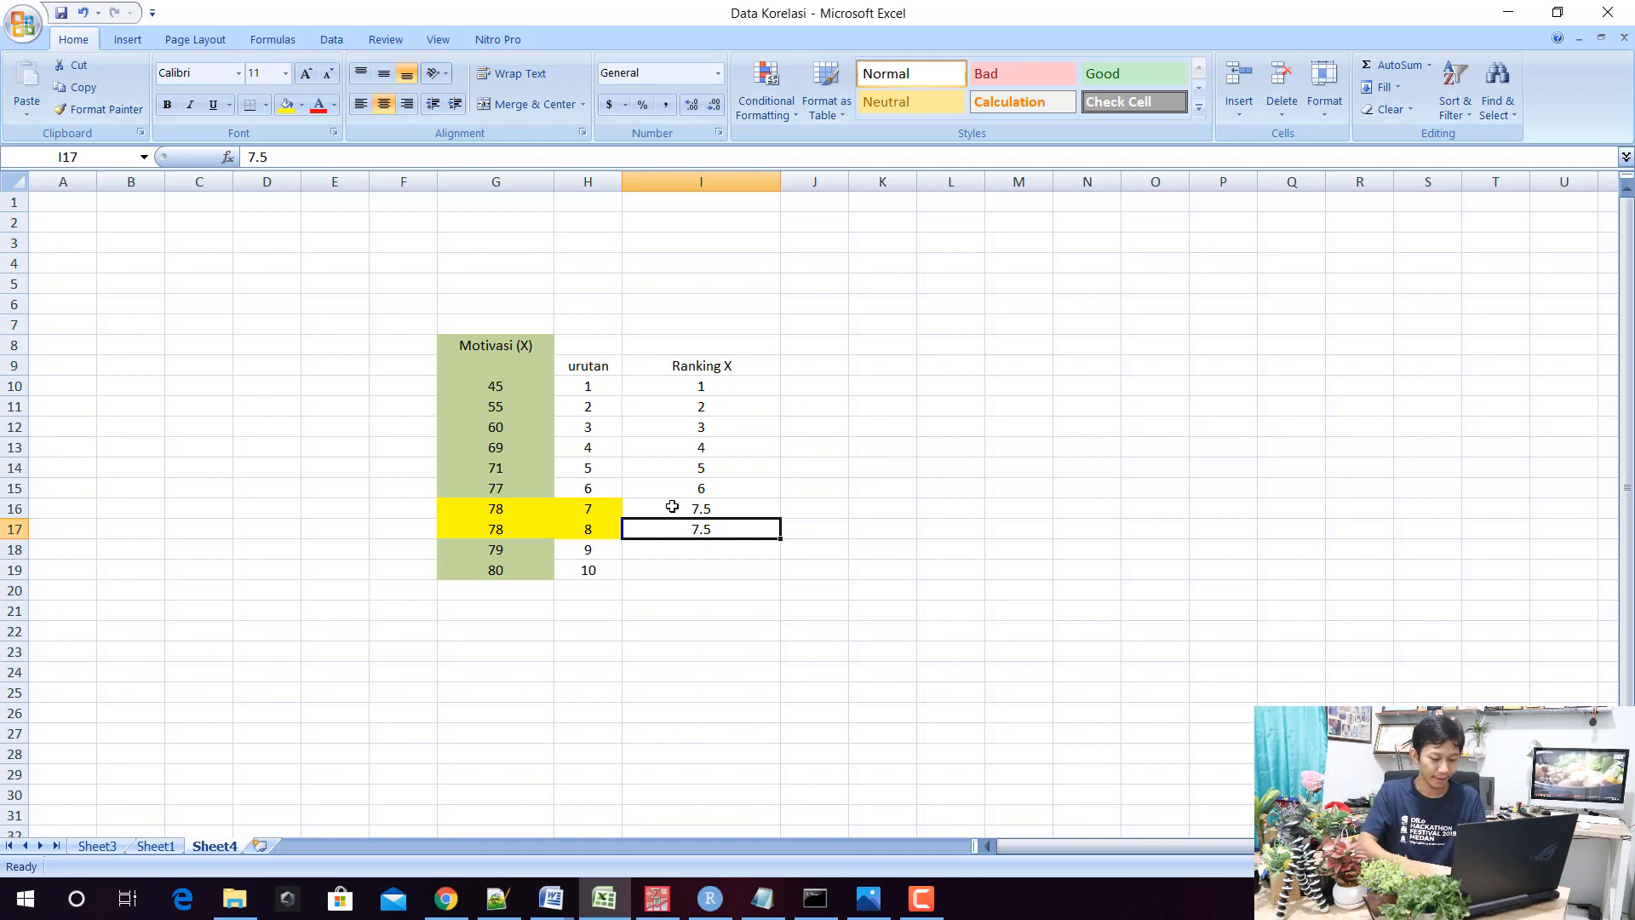
Enter ranks 9 and 10 in I18 and I19 for the Motivasi values 79 and 80
{"action": "key", "text": "Return"}
{"action": "type", "text": "9"}
{"action": "key", "text": "Return"}
{"action": "type", "text": "10"}
{"action": "key", "text": "Return"}
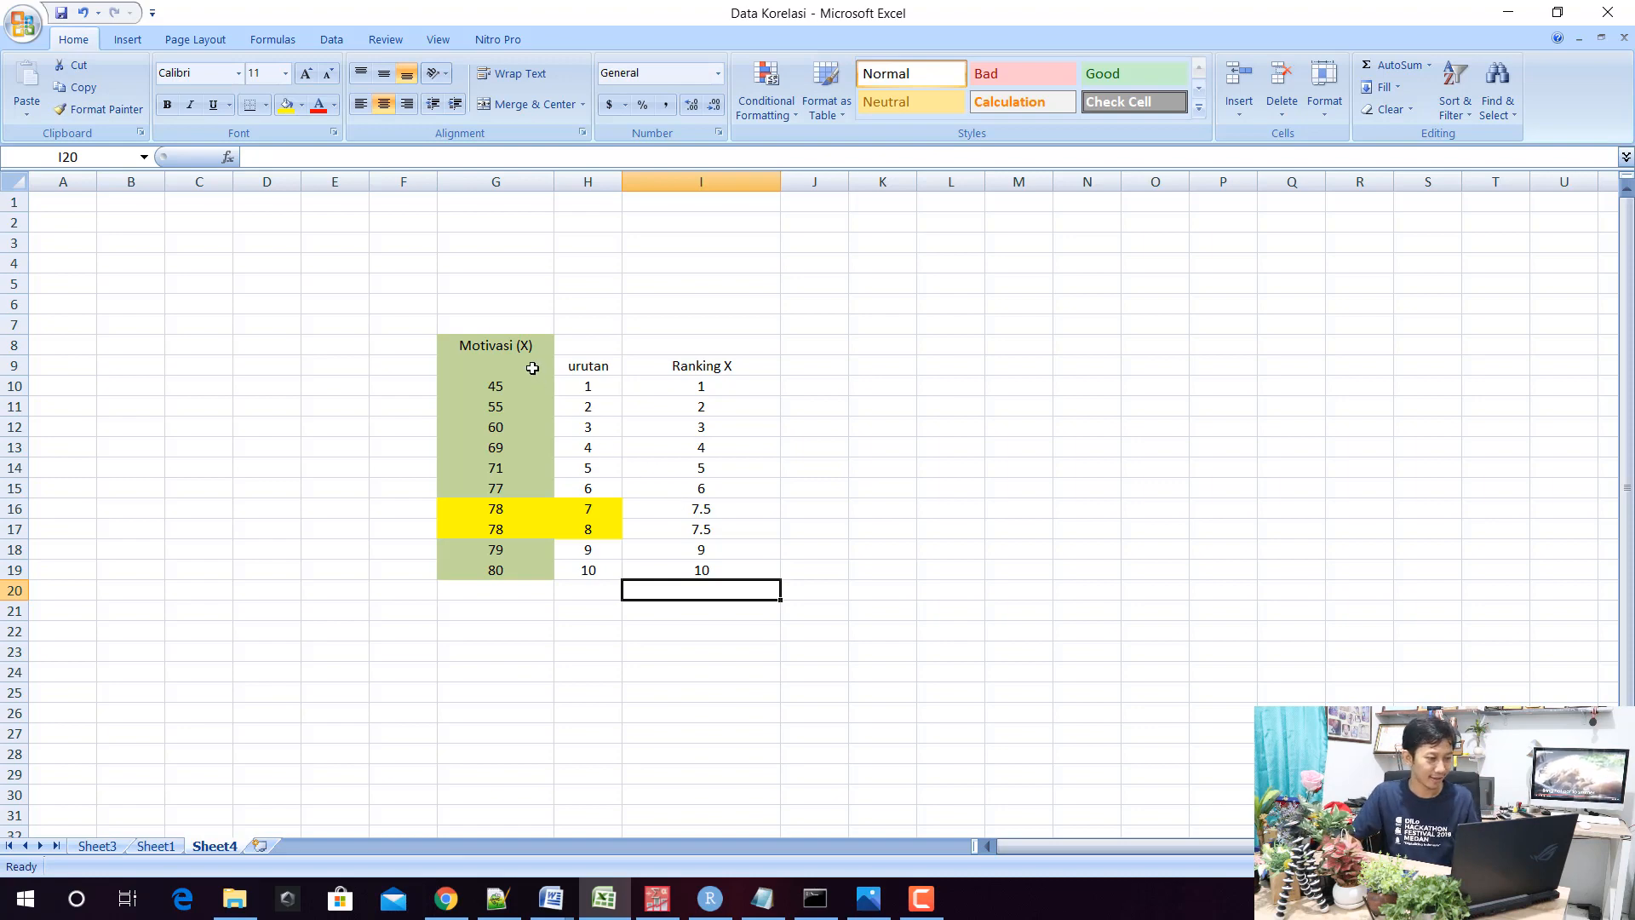
Copy the ranking table G8:I19 from Sheet4 and paste it into Sheet3 starting at B26
{"action": "left_click_drag", "start_coordinate": [513, 341], "coordinate": [738, 578]}
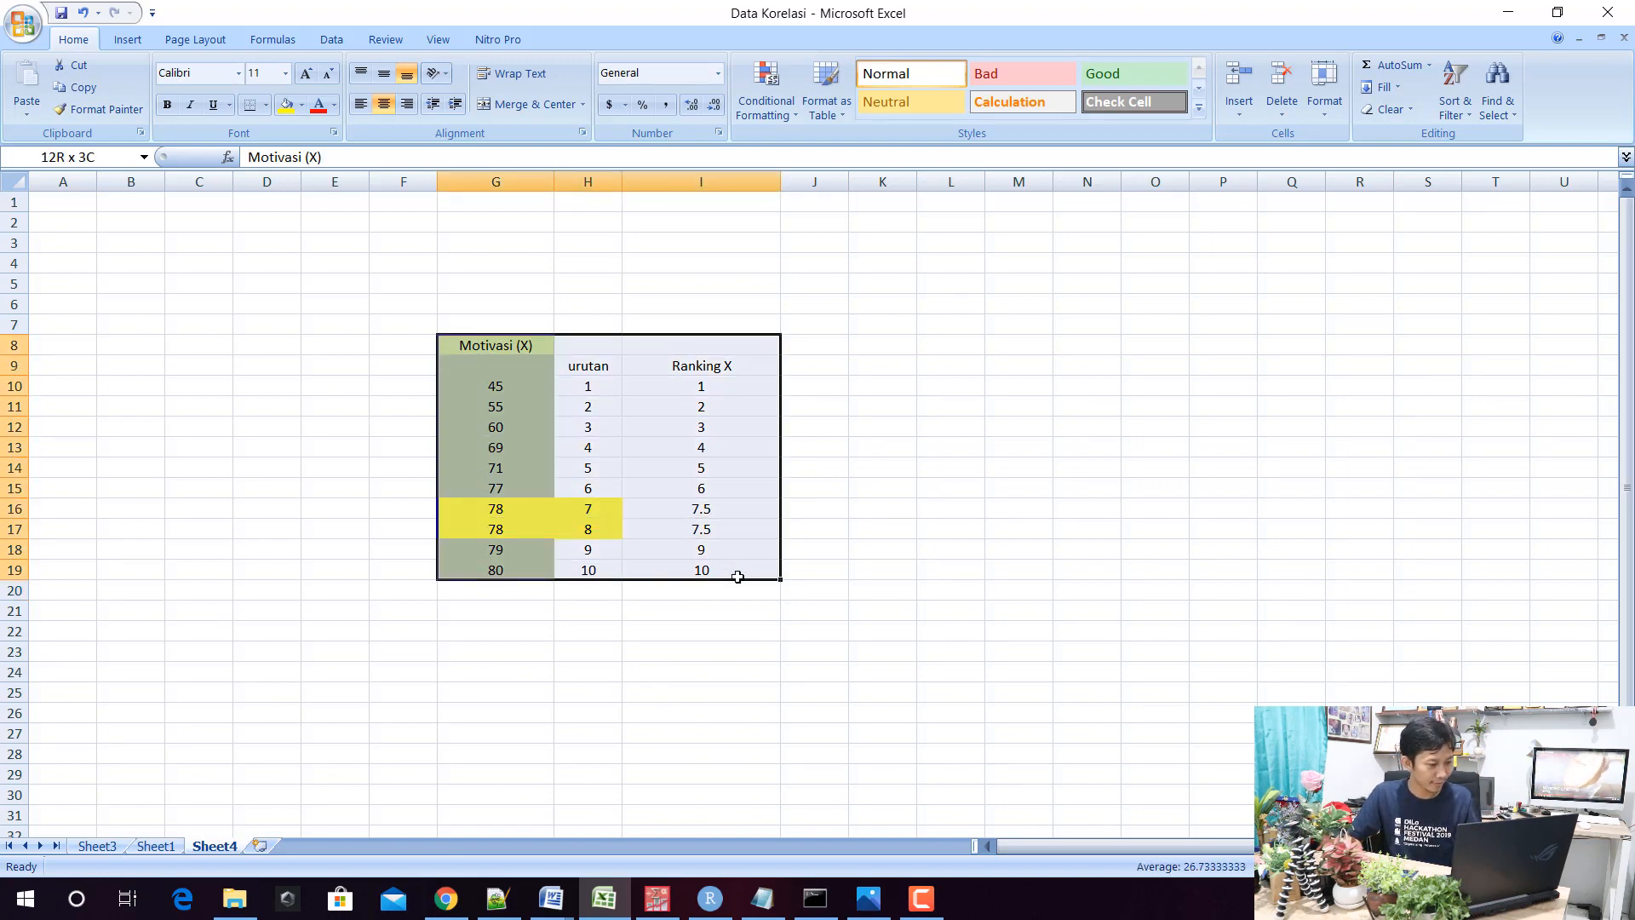
{"action": "key", "text": "ctrl+c"}
{"action": "left_click", "coordinate": [97, 846]}
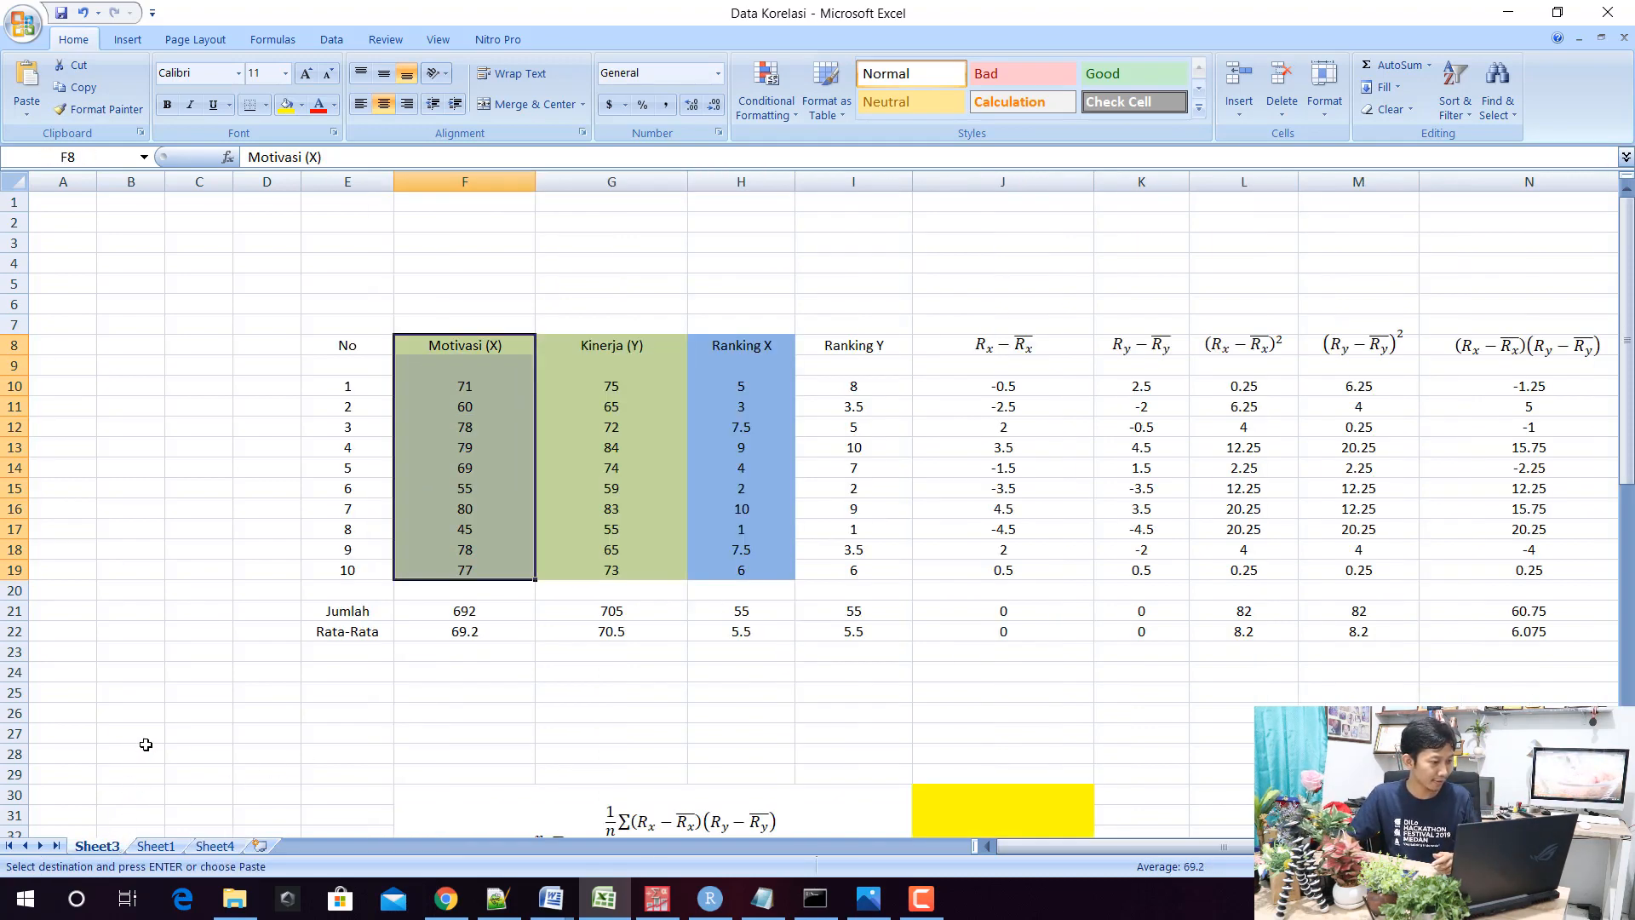
{"action": "scroll", "coordinate": [145, 745], "scroll_direction": "down", "scroll_amount": 3}
{"action": "left_click", "coordinate": [117, 522]}
{"action": "key", "text": "ctrl+v"}
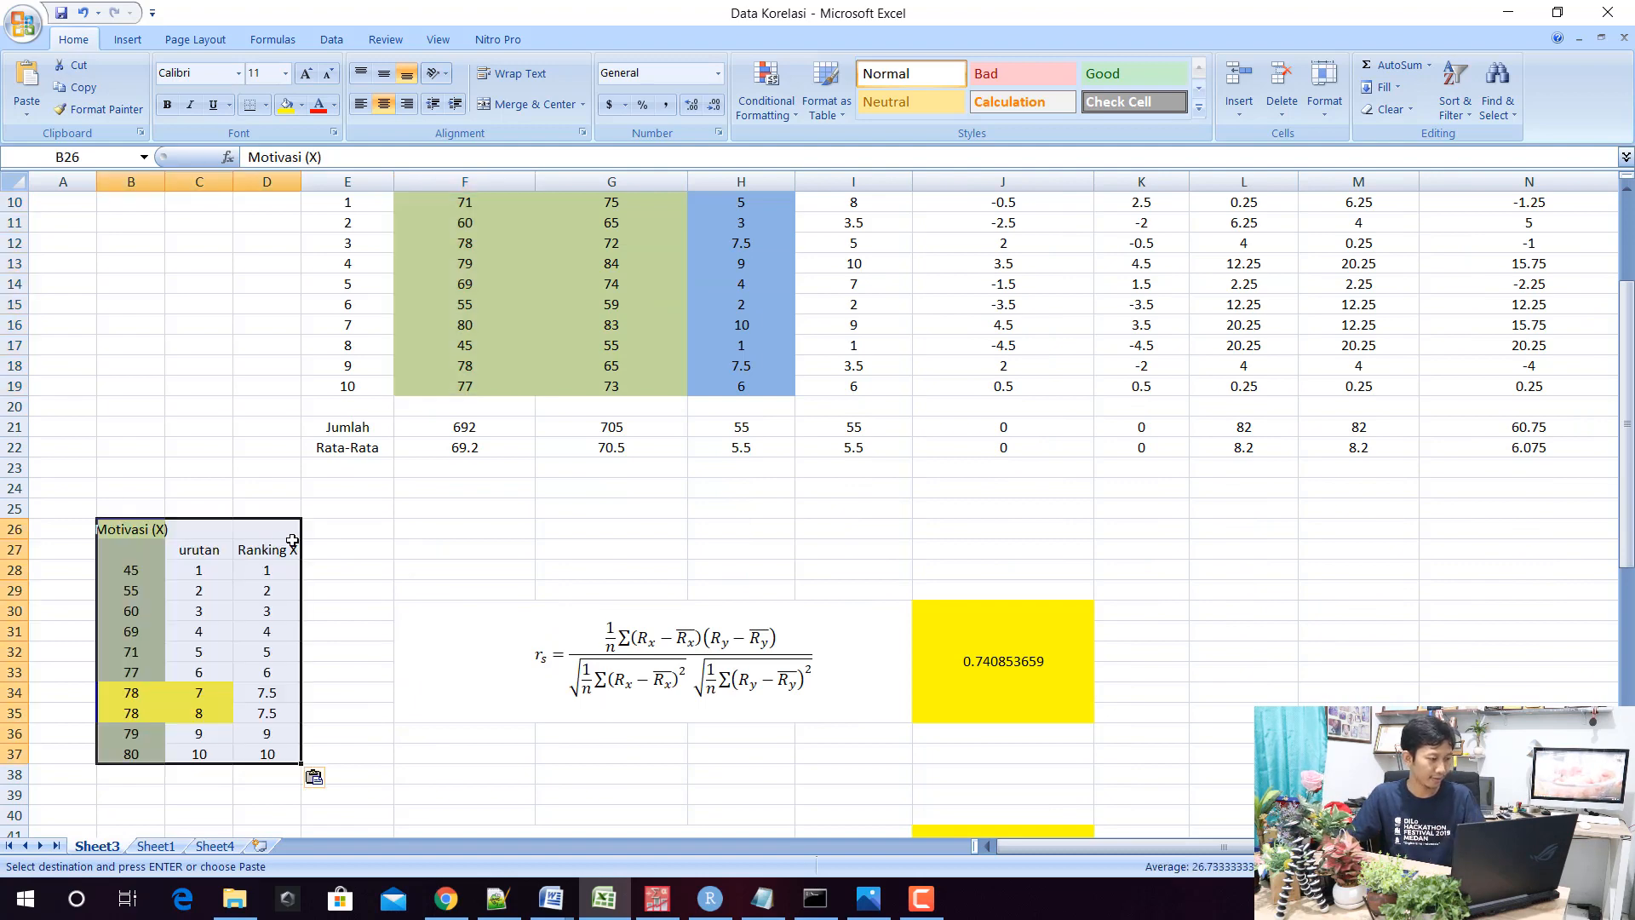
Look up the rank of the first Motivasi (X) value, 71 in F10, in the pasted ranking table
{"action": "left_click", "coordinate": [344, 568]}
{"action": "scroll", "coordinate": [366, 558], "scroll_direction": "up", "scroll_amount": 3}
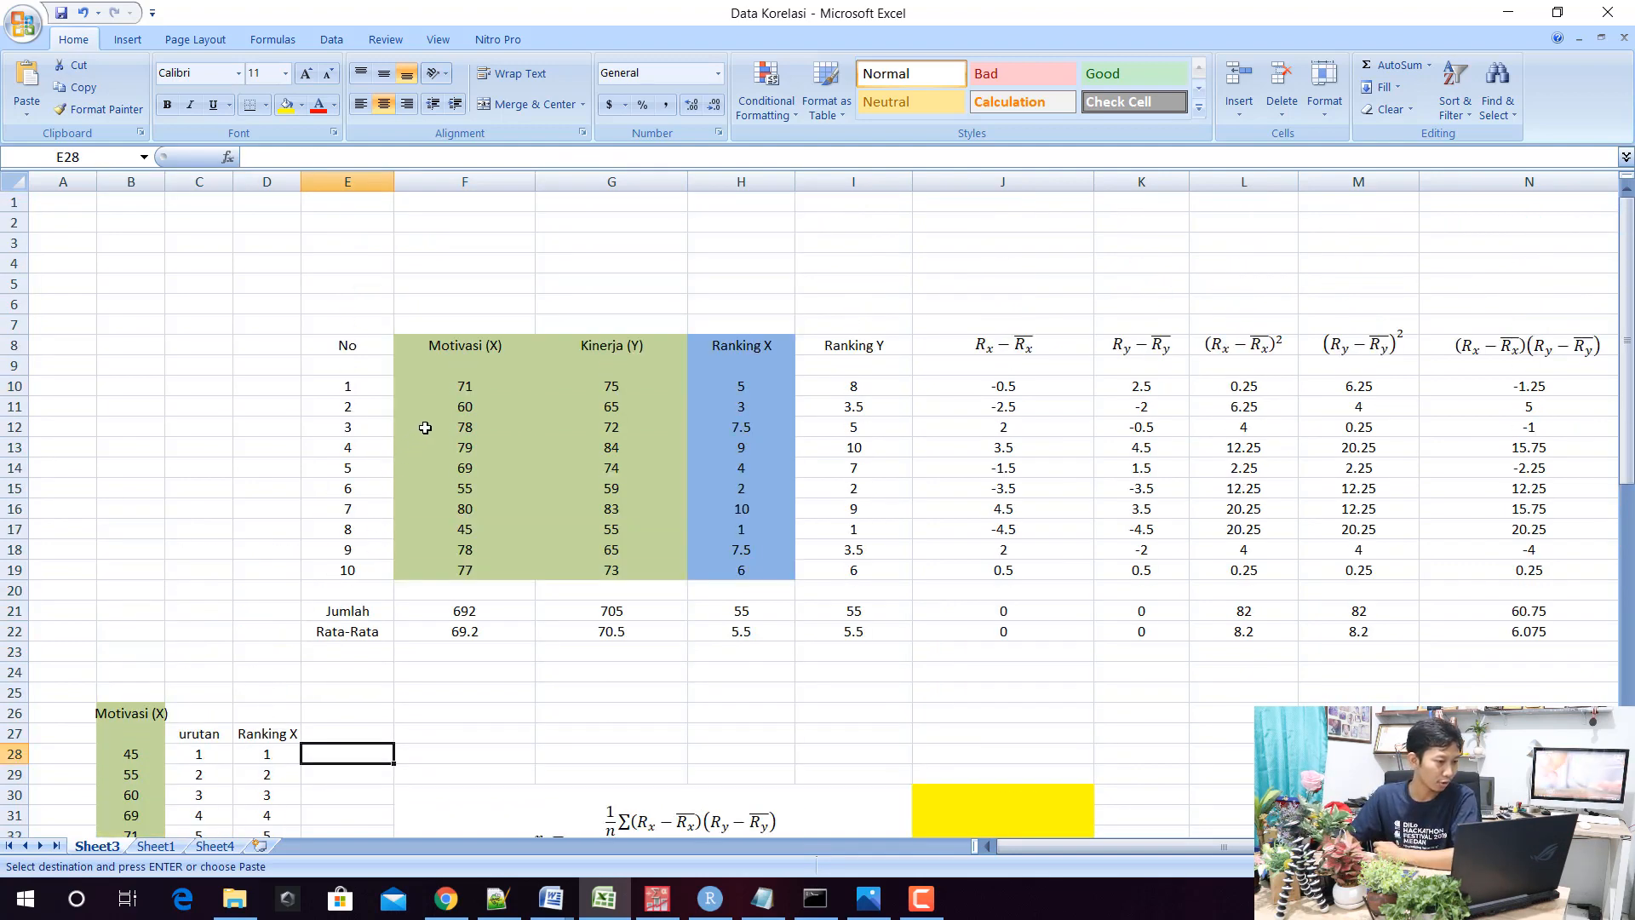
{"action": "left_click", "coordinate": [468, 384]}
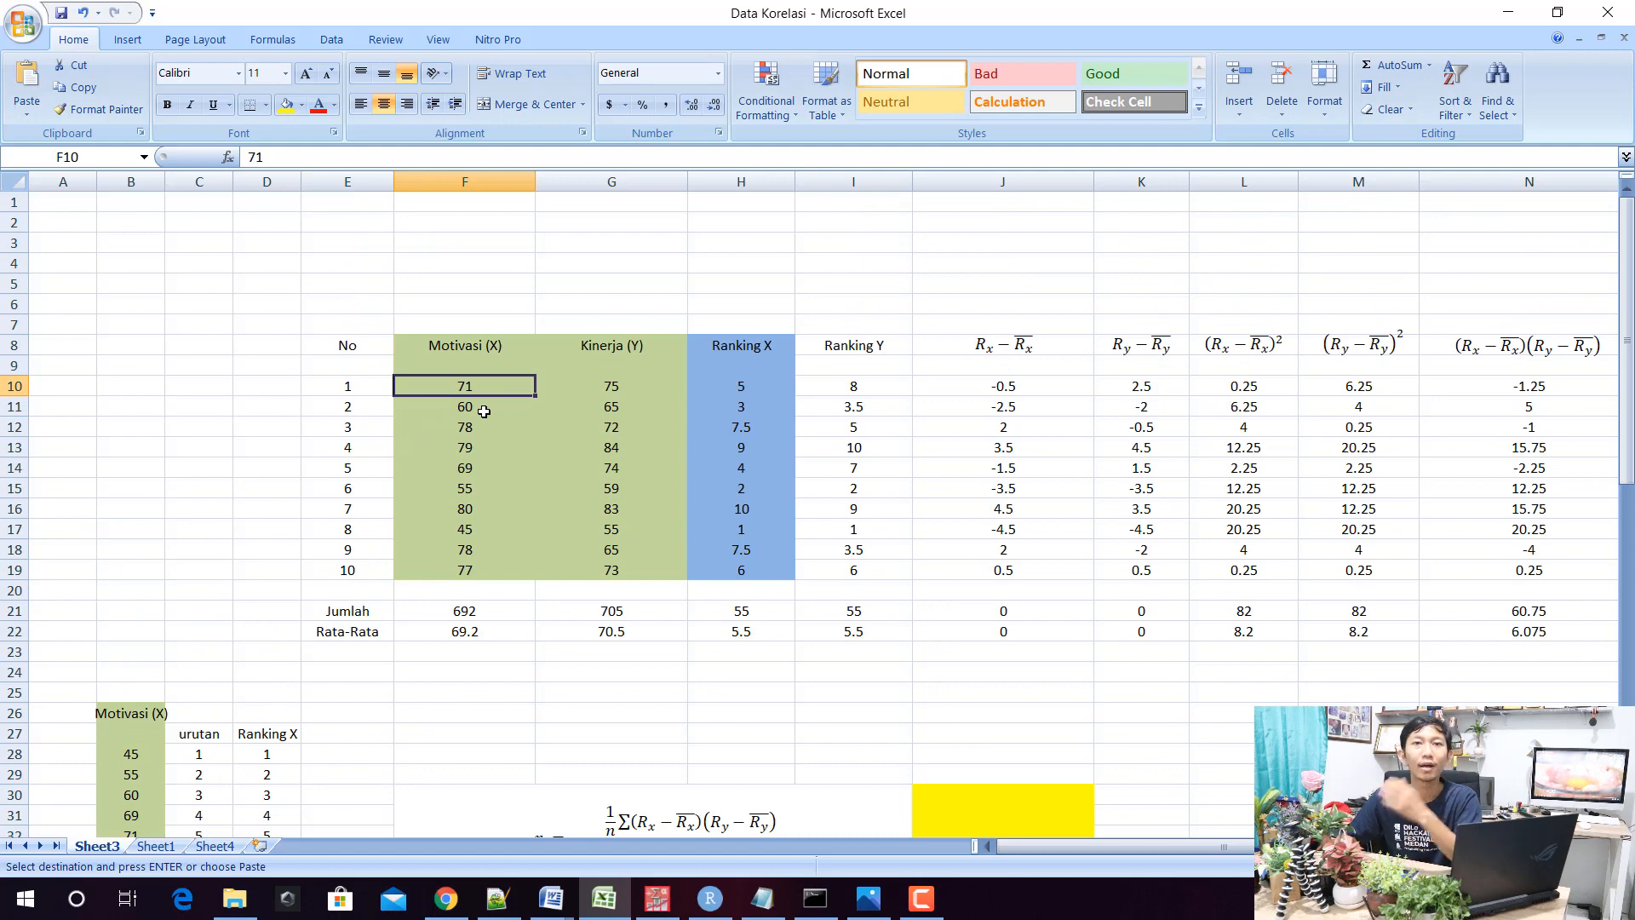
{"action": "scroll", "coordinate": [536, 402], "scroll_direction": "down", "scroll_amount": 1}
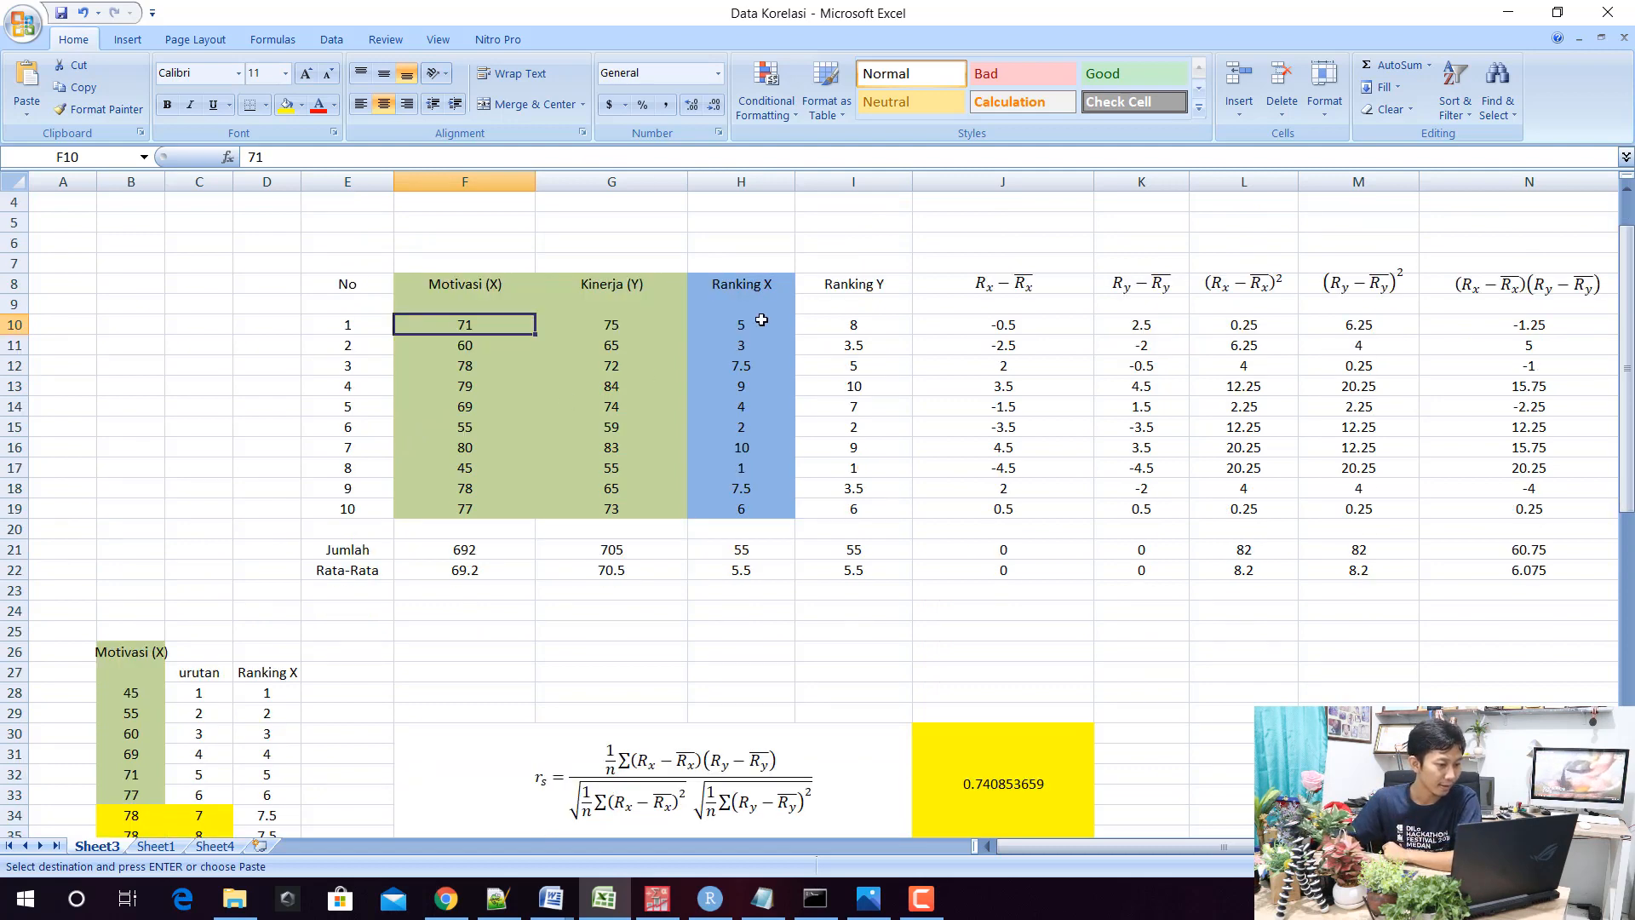
{"action": "scroll", "coordinate": [335, 565], "scroll_direction": "down", "scroll_amount": 4}
{"action": "left_click", "coordinate": [134, 526]}
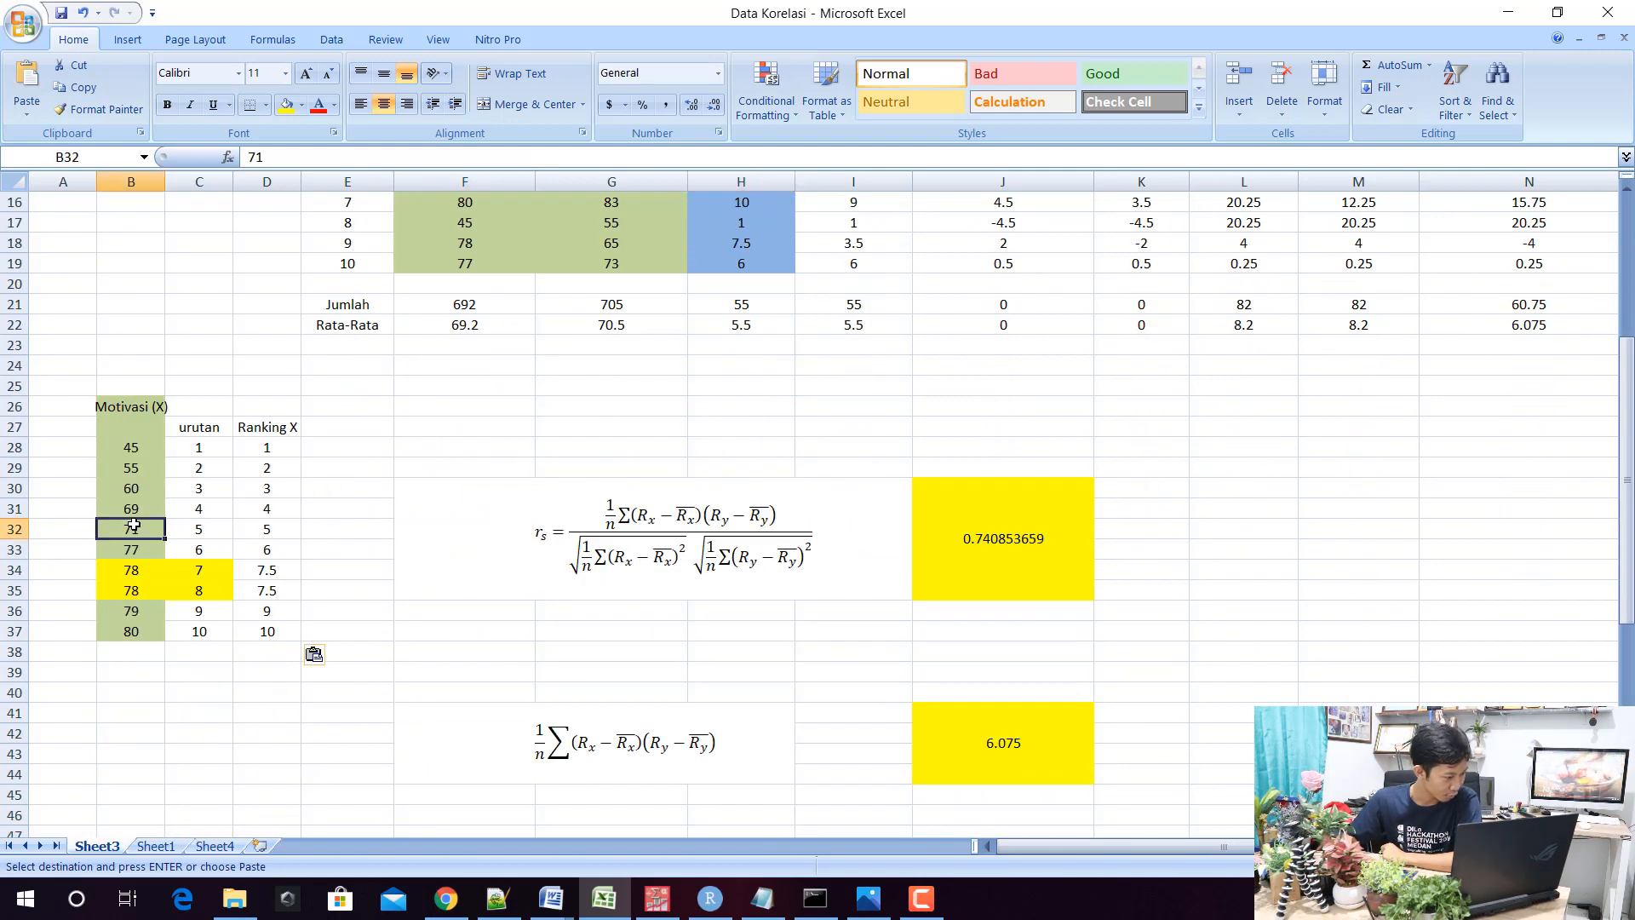
{"action": "left_click", "coordinate": [278, 524]}
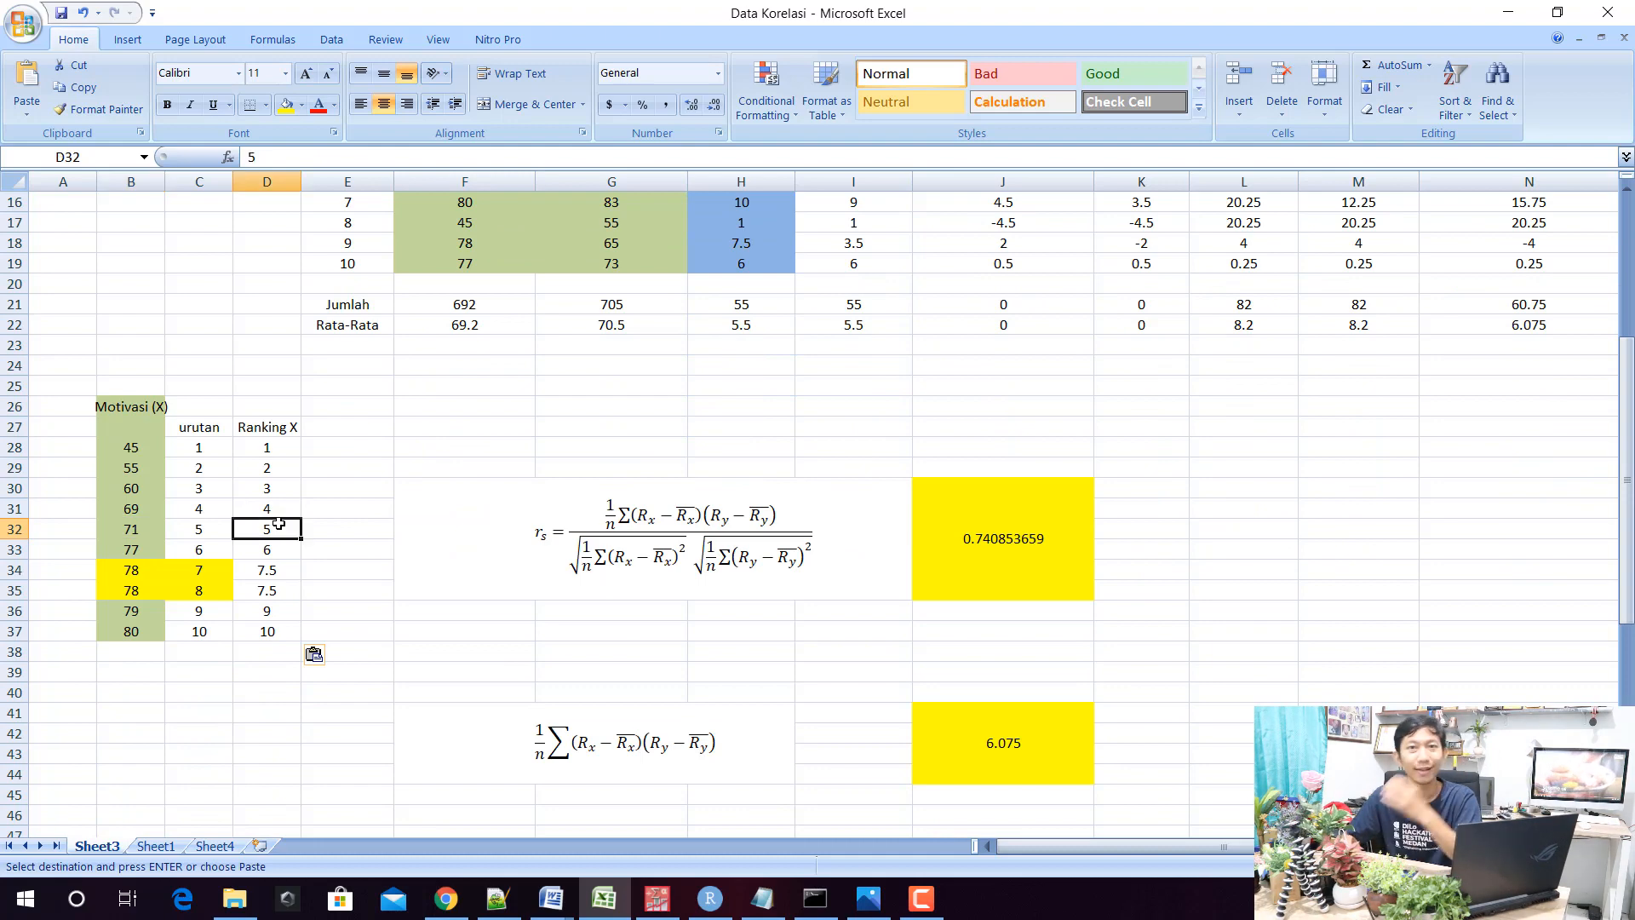
Look up the rank of the Motivasi (X) value 60 in F11 in the pasted table and compare it with H11
{"action": "scroll", "coordinate": [312, 516], "scroll_direction": "up", "scroll_amount": 4}
{"action": "left_click", "coordinate": [460, 345]}
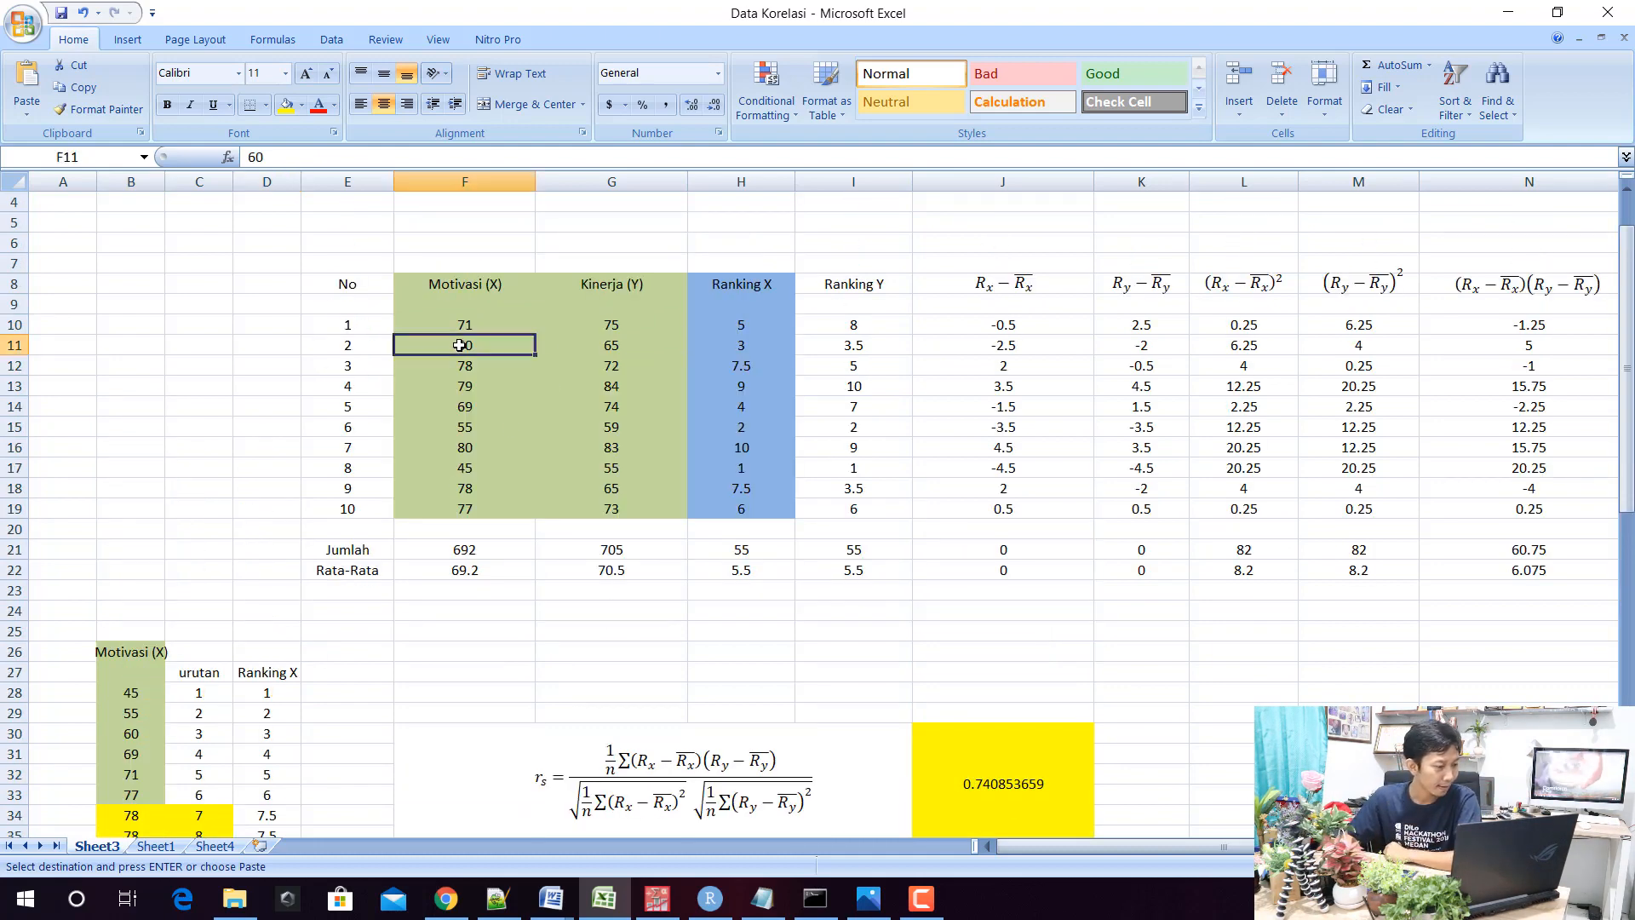
{"action": "scroll", "coordinate": [312, 514], "scroll_direction": "down", "scroll_amount": 2}
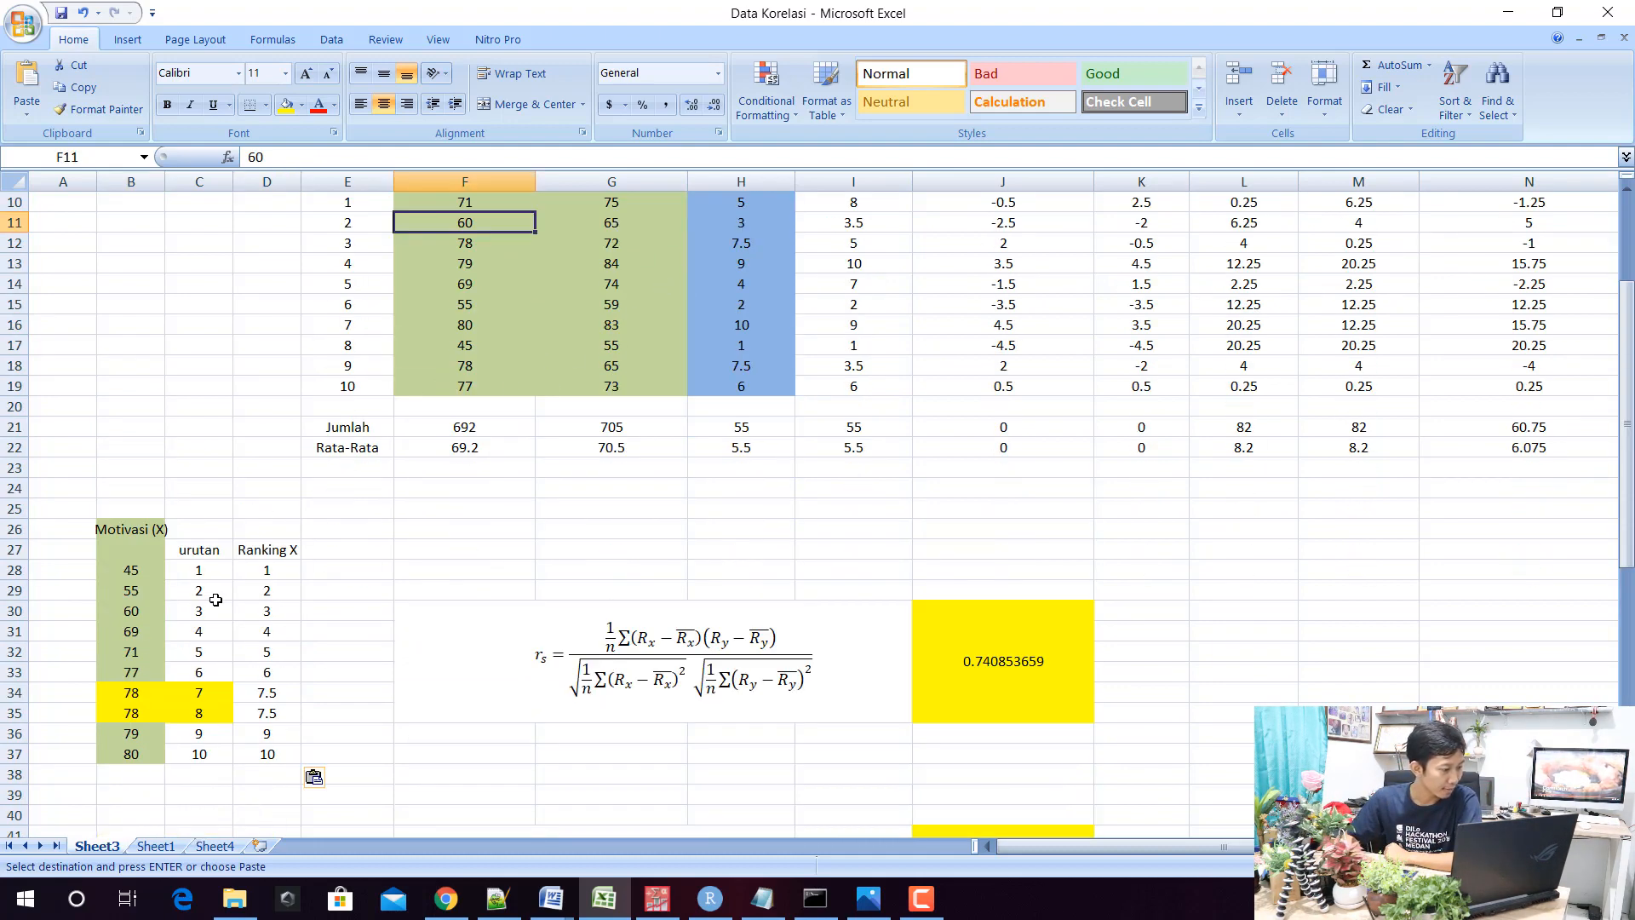
{"action": "left_click", "coordinate": [151, 615]}
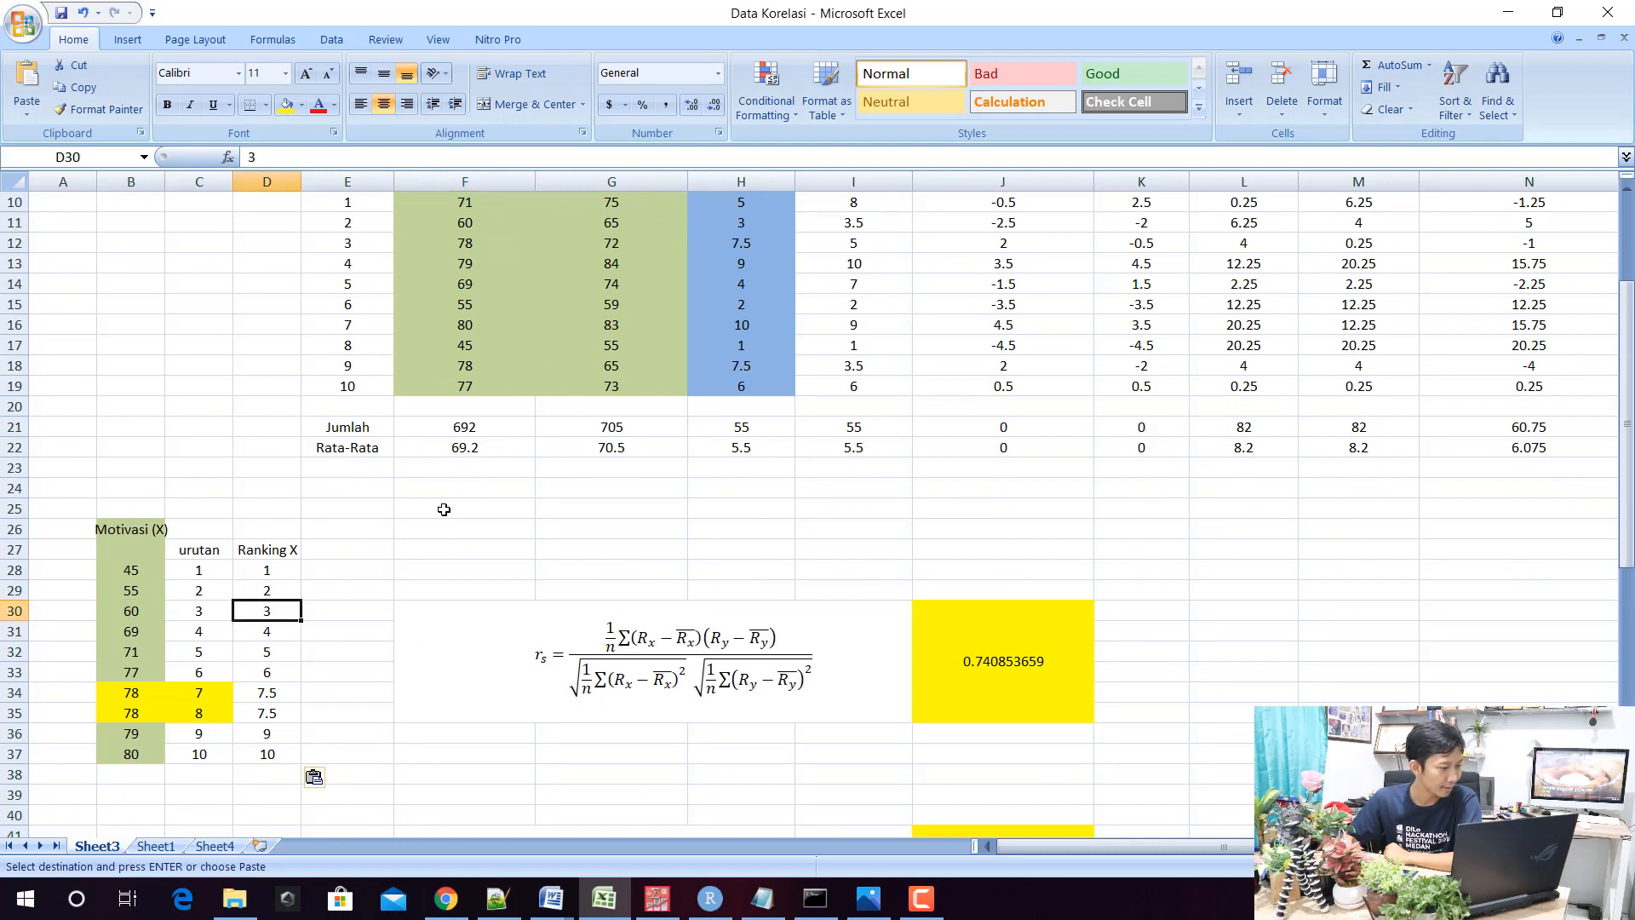
{"action": "scroll", "coordinate": [445, 509], "scroll_direction": "up", "scroll_amount": 3}
{"action": "left_click", "coordinate": [760, 404]}
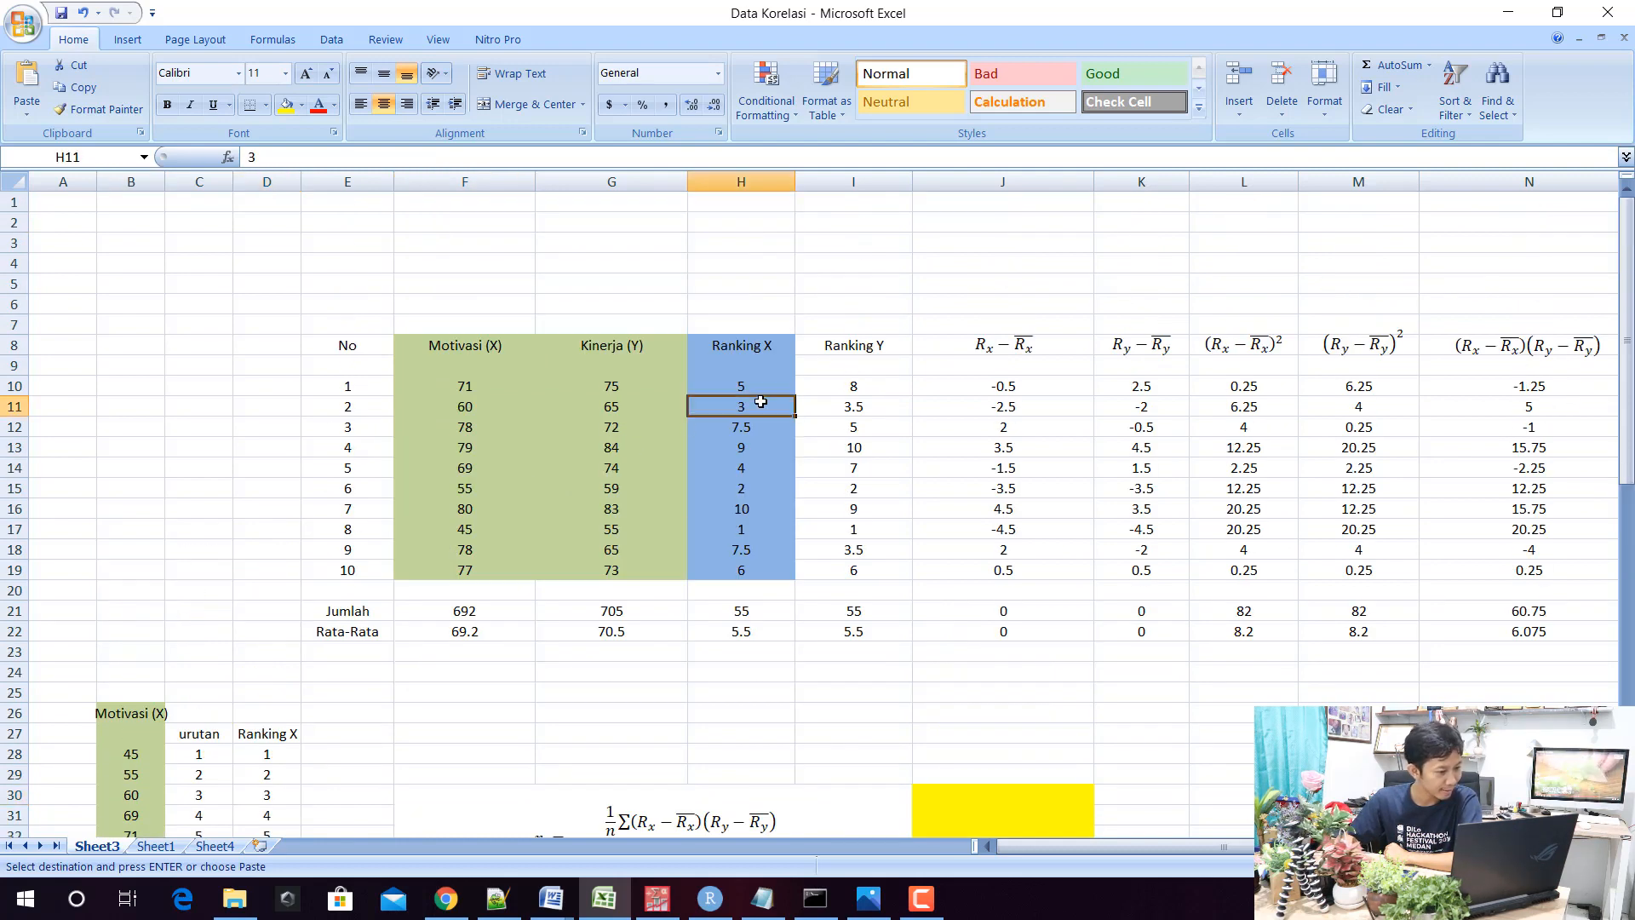
Look up the rank of the Motivasi (X) value 78 in F12 in the pasted table and compare it with H12
{"action": "left_click", "coordinate": [465, 426]}
{"action": "scroll", "coordinate": [142, 581], "scroll_direction": "down", "scroll_amount": 5}
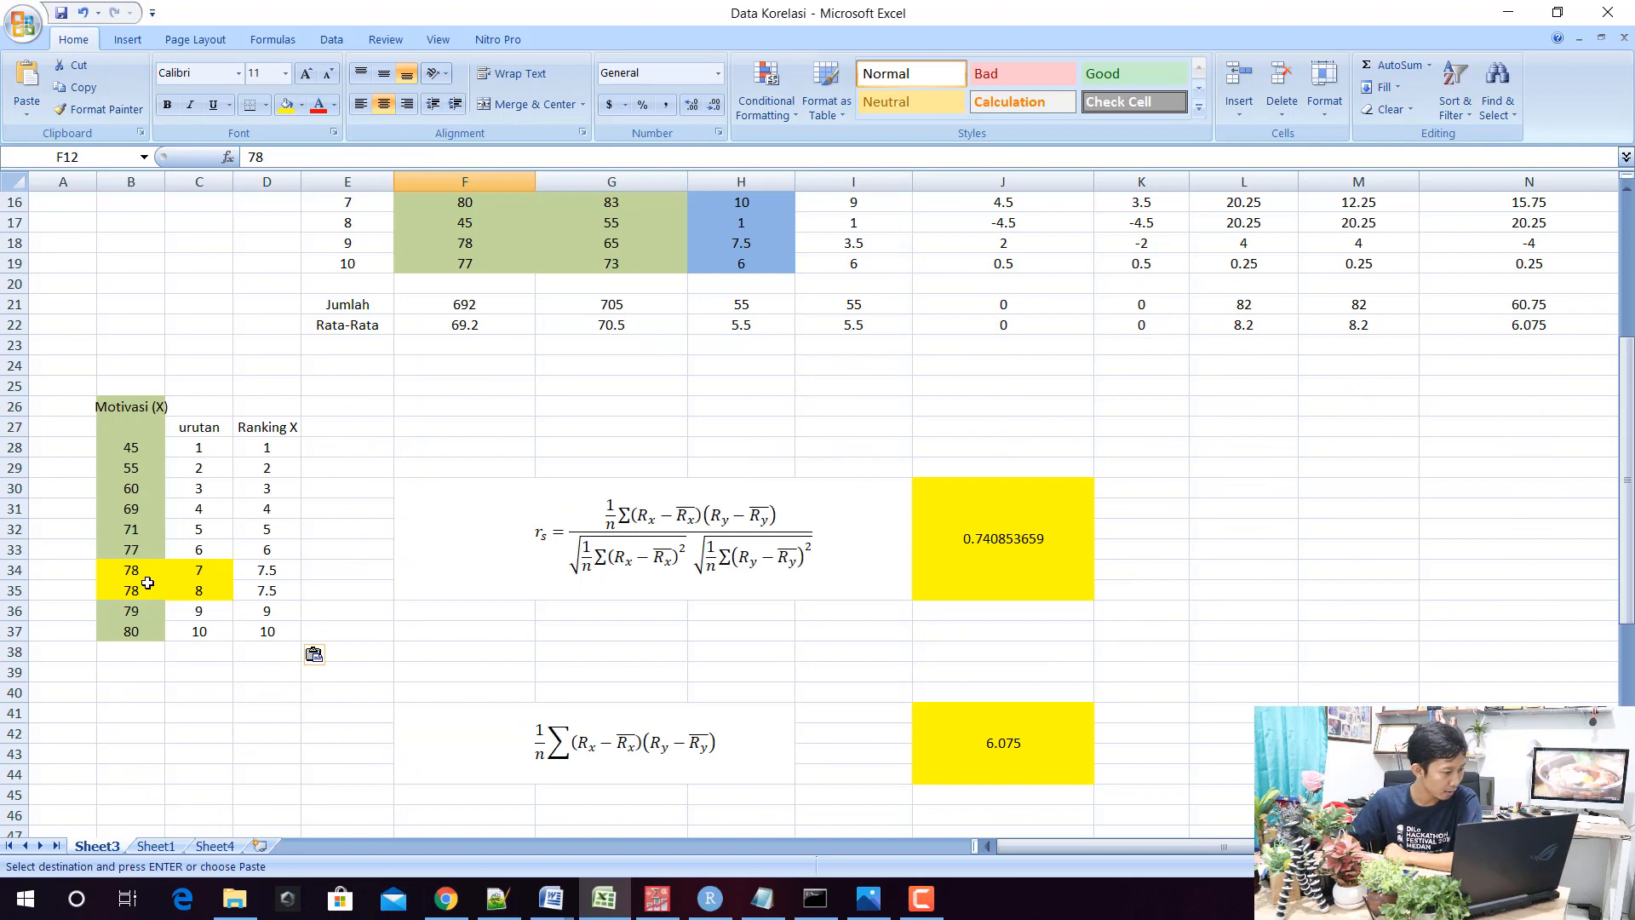
{"action": "left_click", "coordinate": [136, 571]}
{"action": "left_click", "coordinate": [256, 569]}
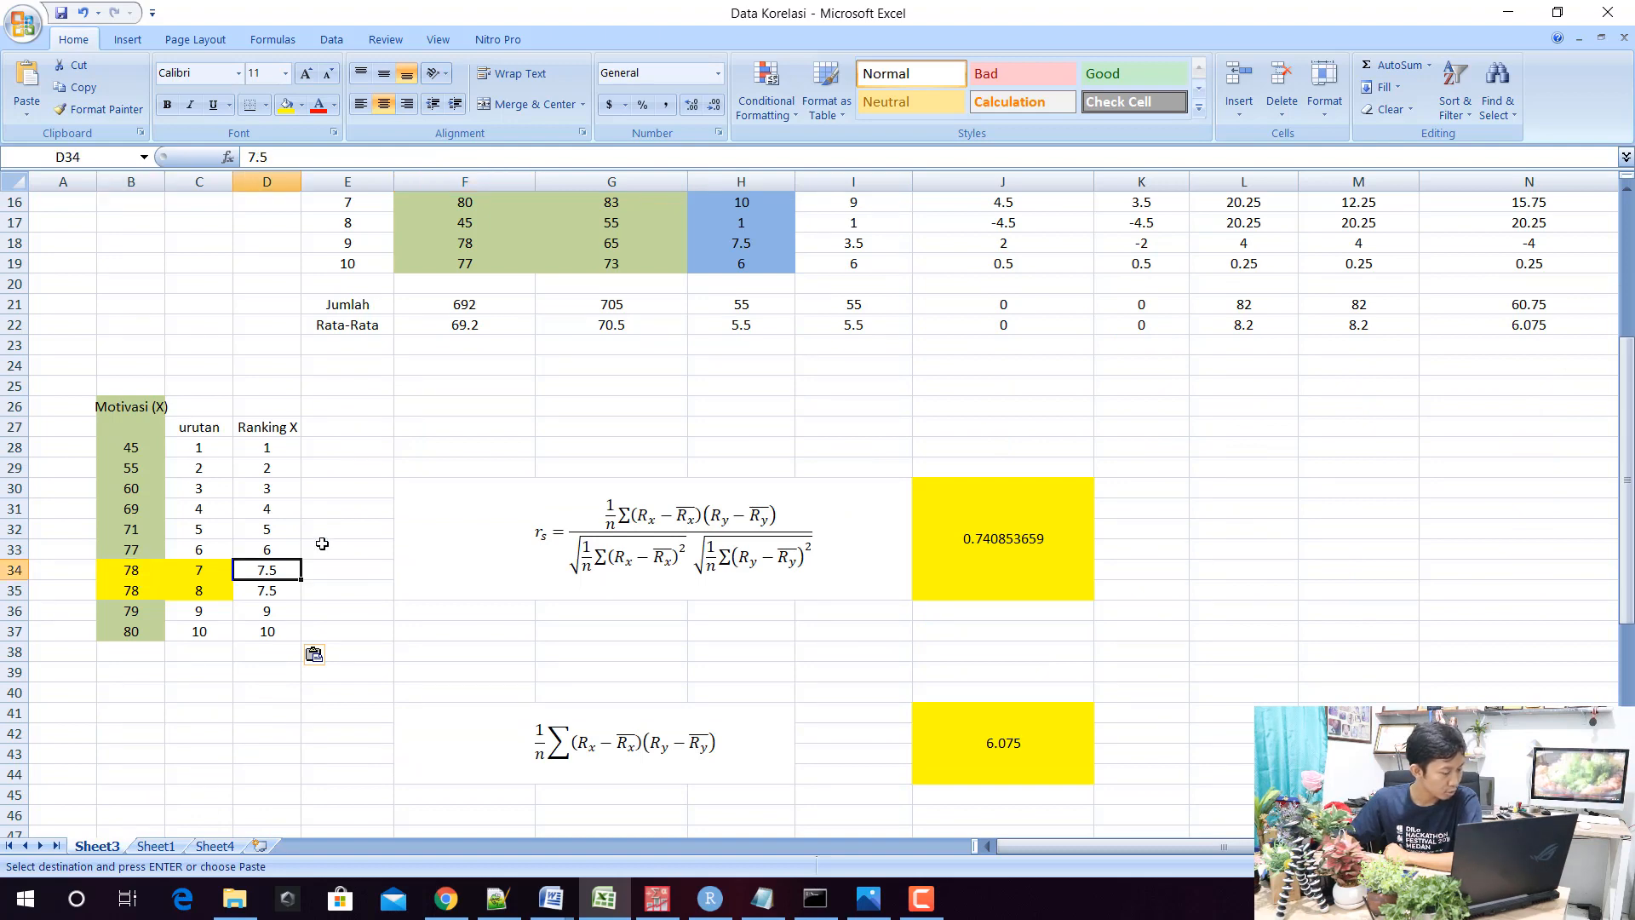
{"action": "scroll", "coordinate": [317, 540], "scroll_direction": "up", "scroll_amount": 4}
{"action": "left_click", "coordinate": [748, 363]}
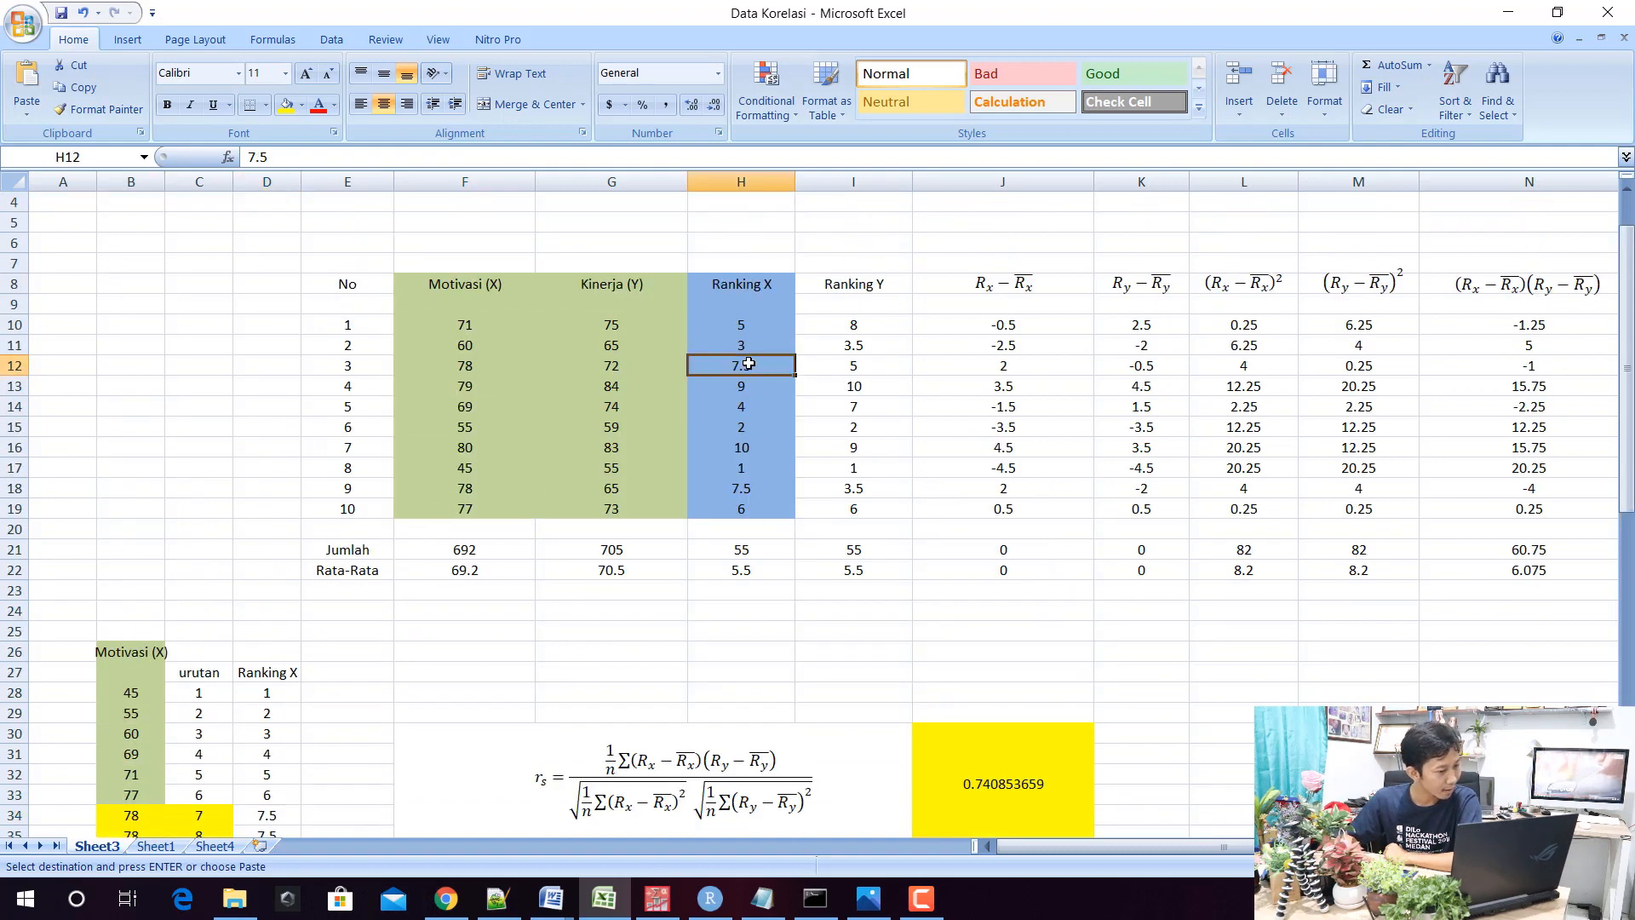
Look up the rank of the Motivasi (X) value 80 in F16 in the pasted table and compare it with H16
{"action": "left_click", "coordinate": [475, 447]}
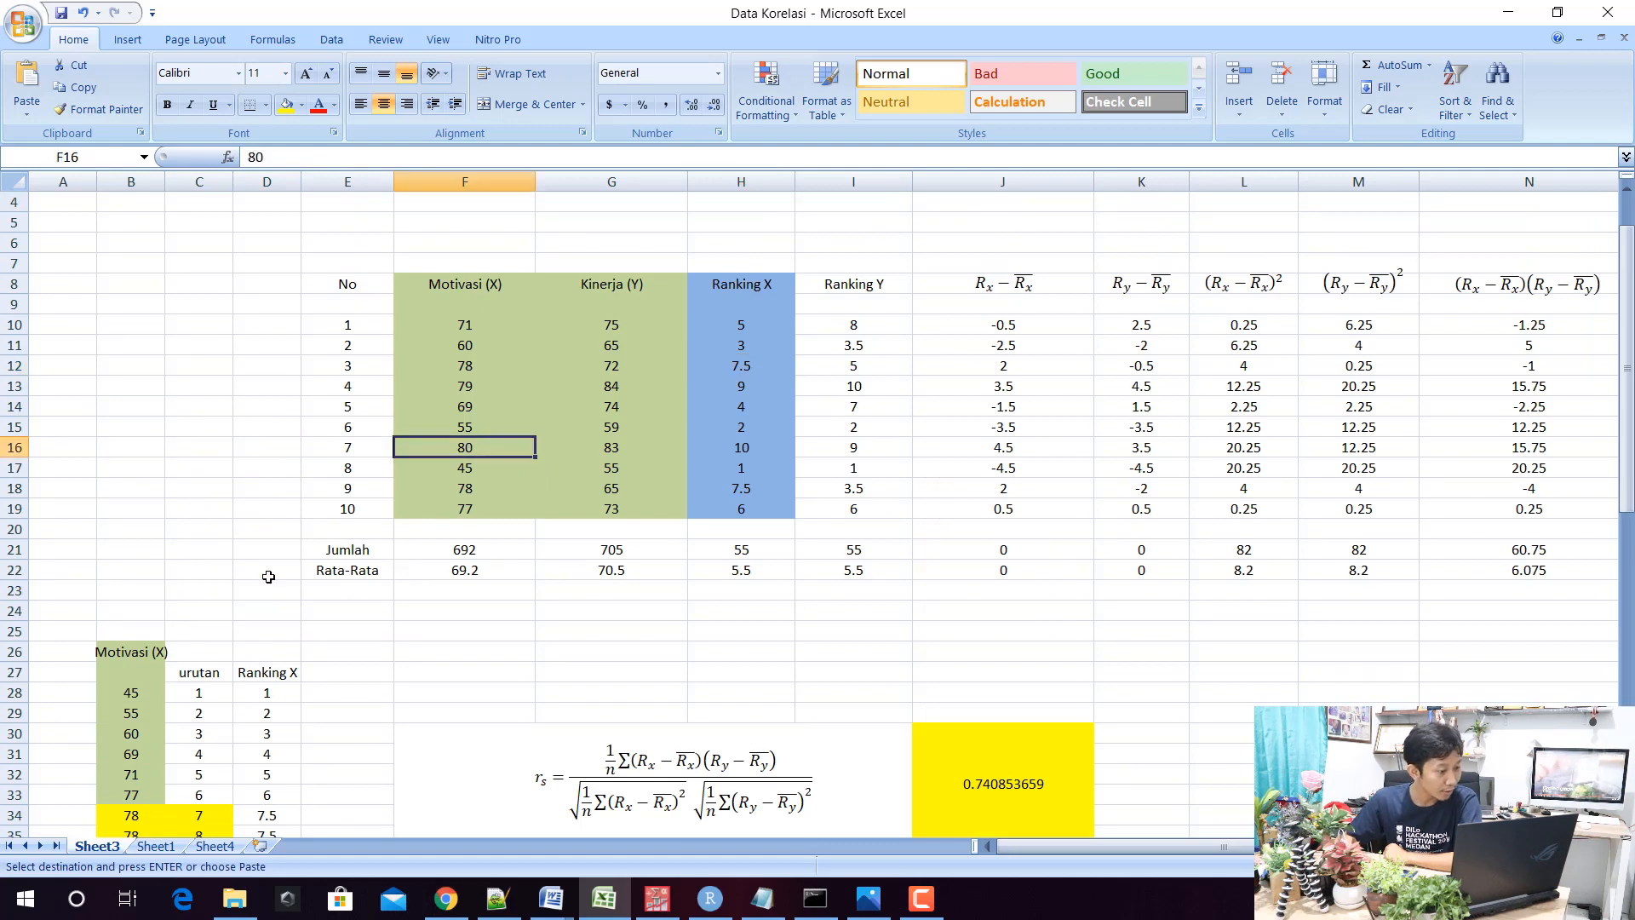
{"action": "scroll", "coordinate": [266, 575], "scroll_direction": "down", "scroll_amount": 4}
{"action": "left_click", "coordinate": [147, 631]}
{"action": "left_click", "coordinate": [265, 627]}
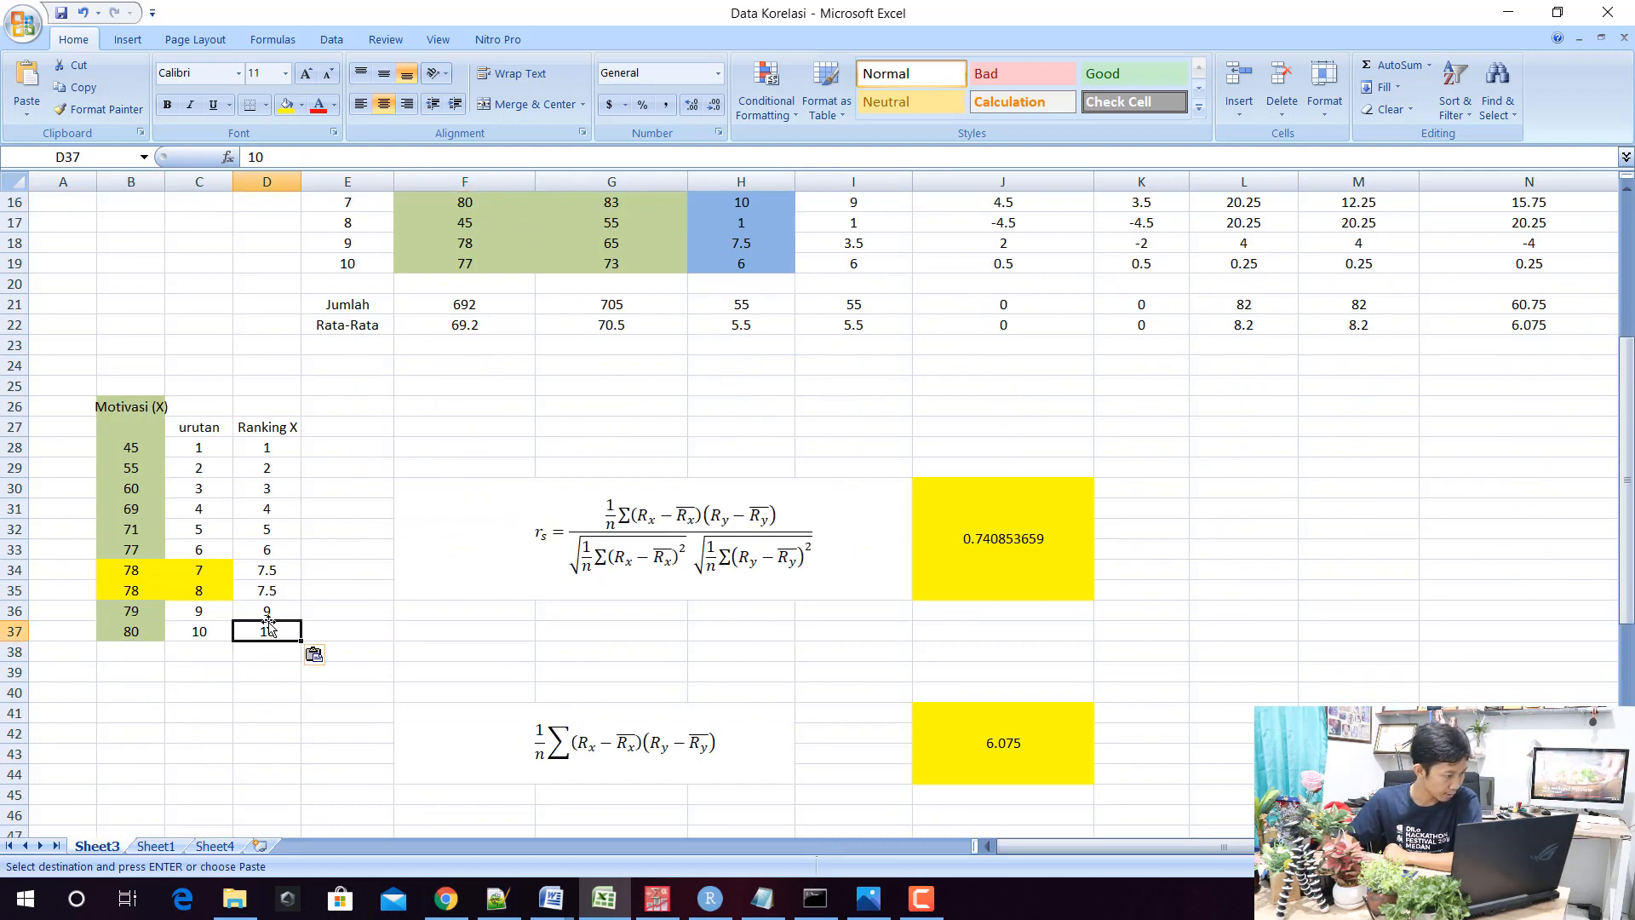
{"action": "scroll", "coordinate": [566, 522], "scroll_direction": "up", "scroll_amount": 4}
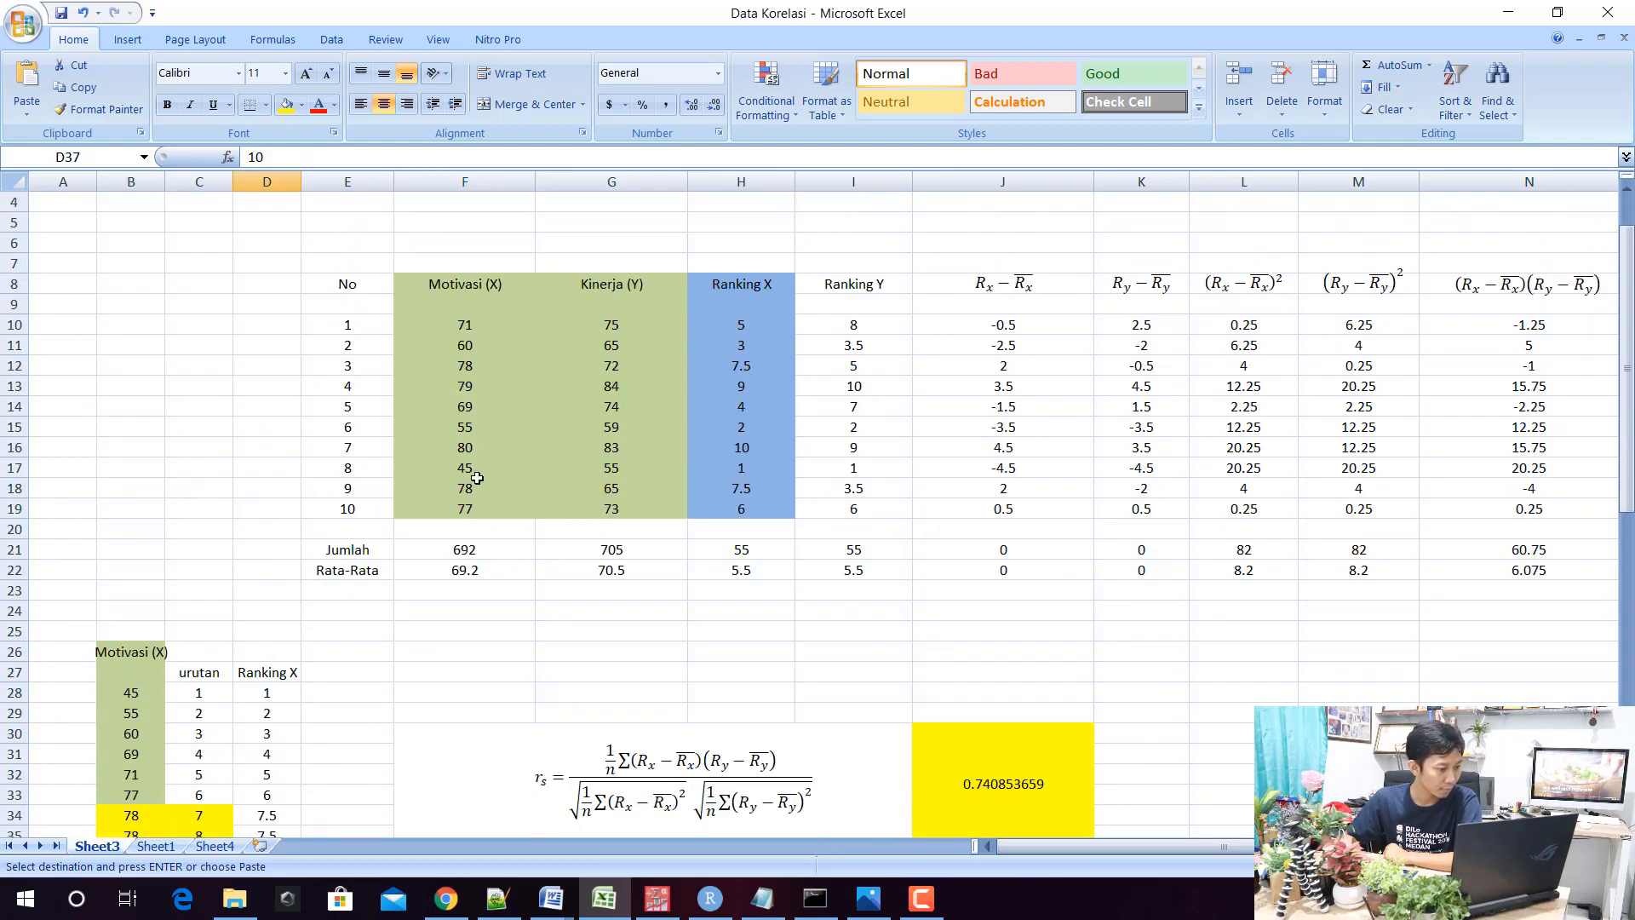
{"action": "left_click", "coordinate": [764, 441]}
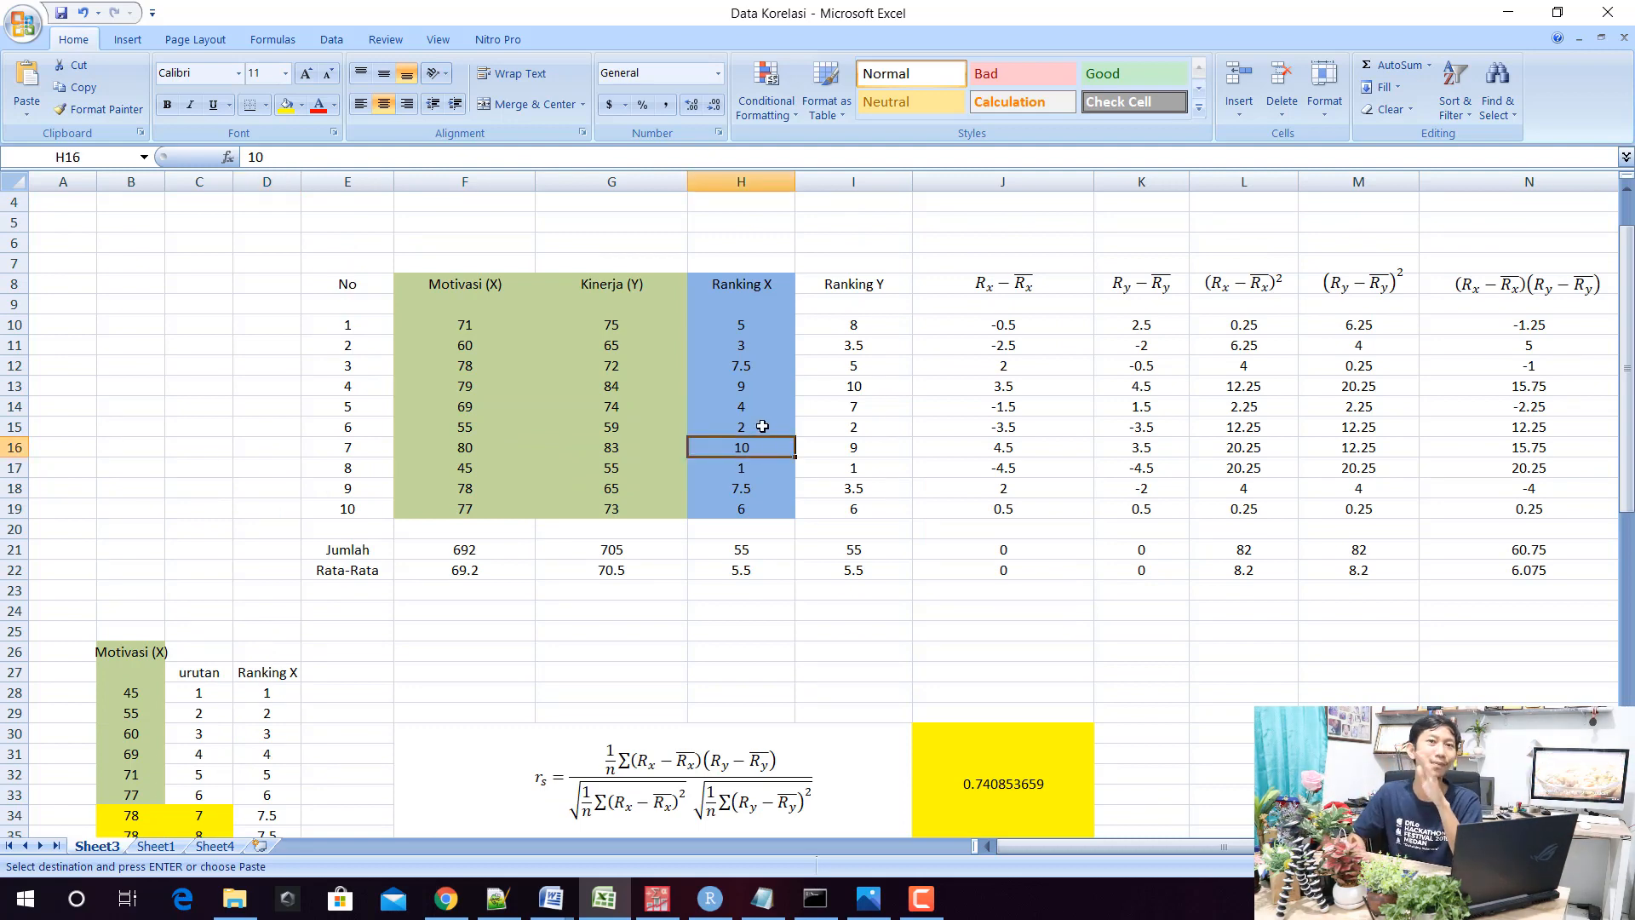
Clear all contents and formatting of the pasted ranking table in A25:D37 on Sheet3
{"action": "scroll", "coordinate": [488, 462], "scroll_direction": "down", "scroll_amount": 4}
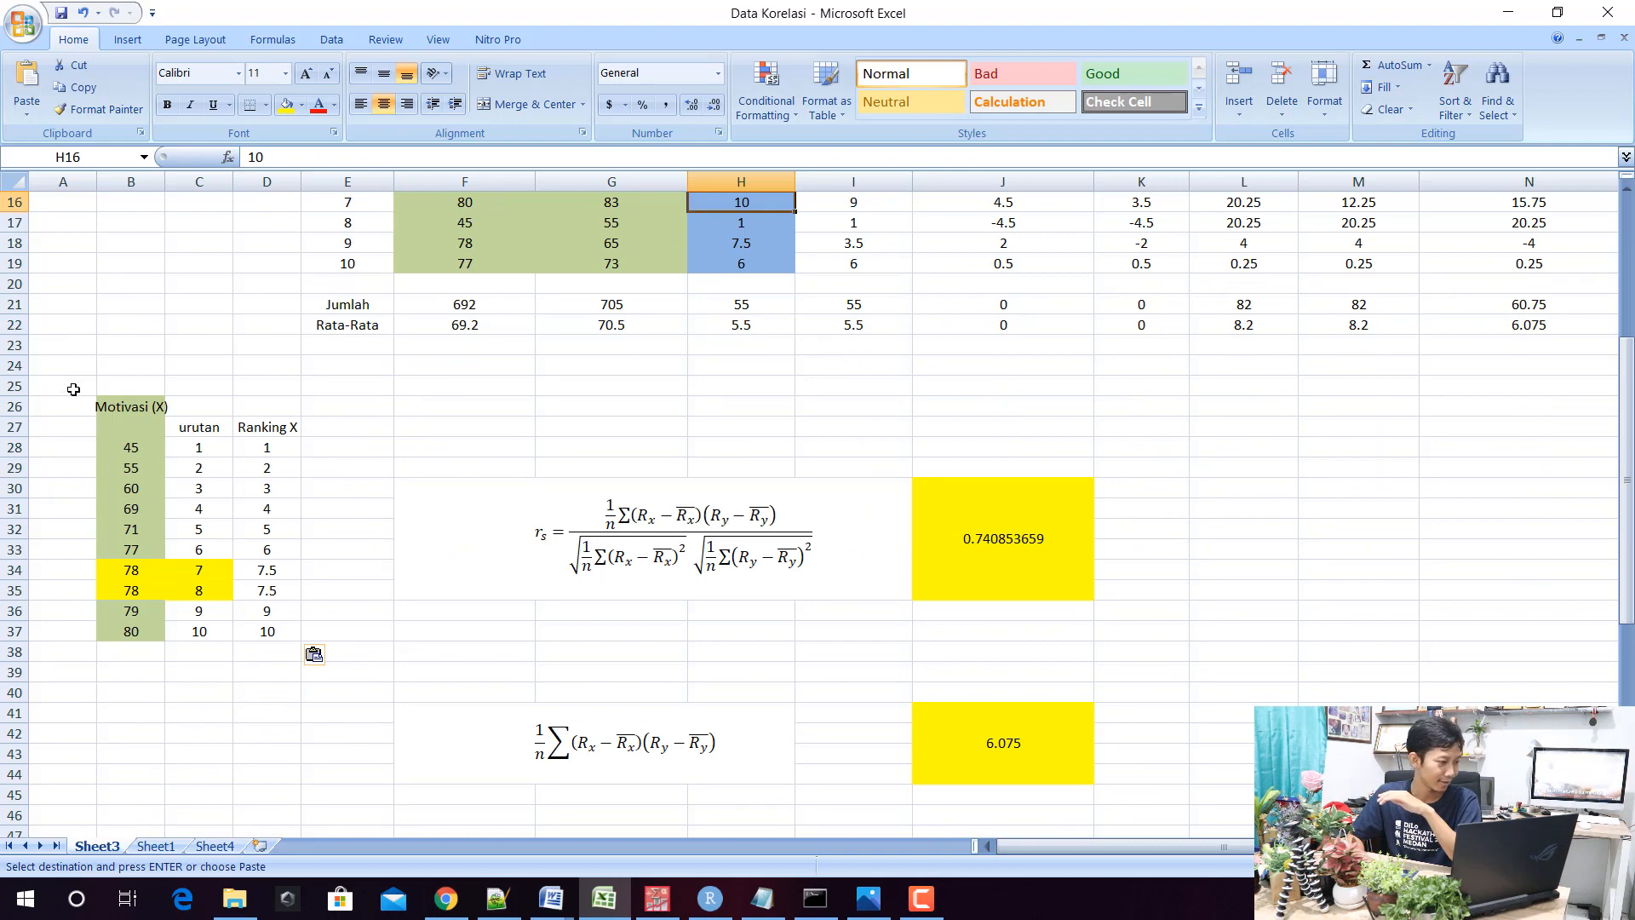
{"action": "left_click_drag", "start_coordinate": [73, 389], "coordinate": [289, 634]}
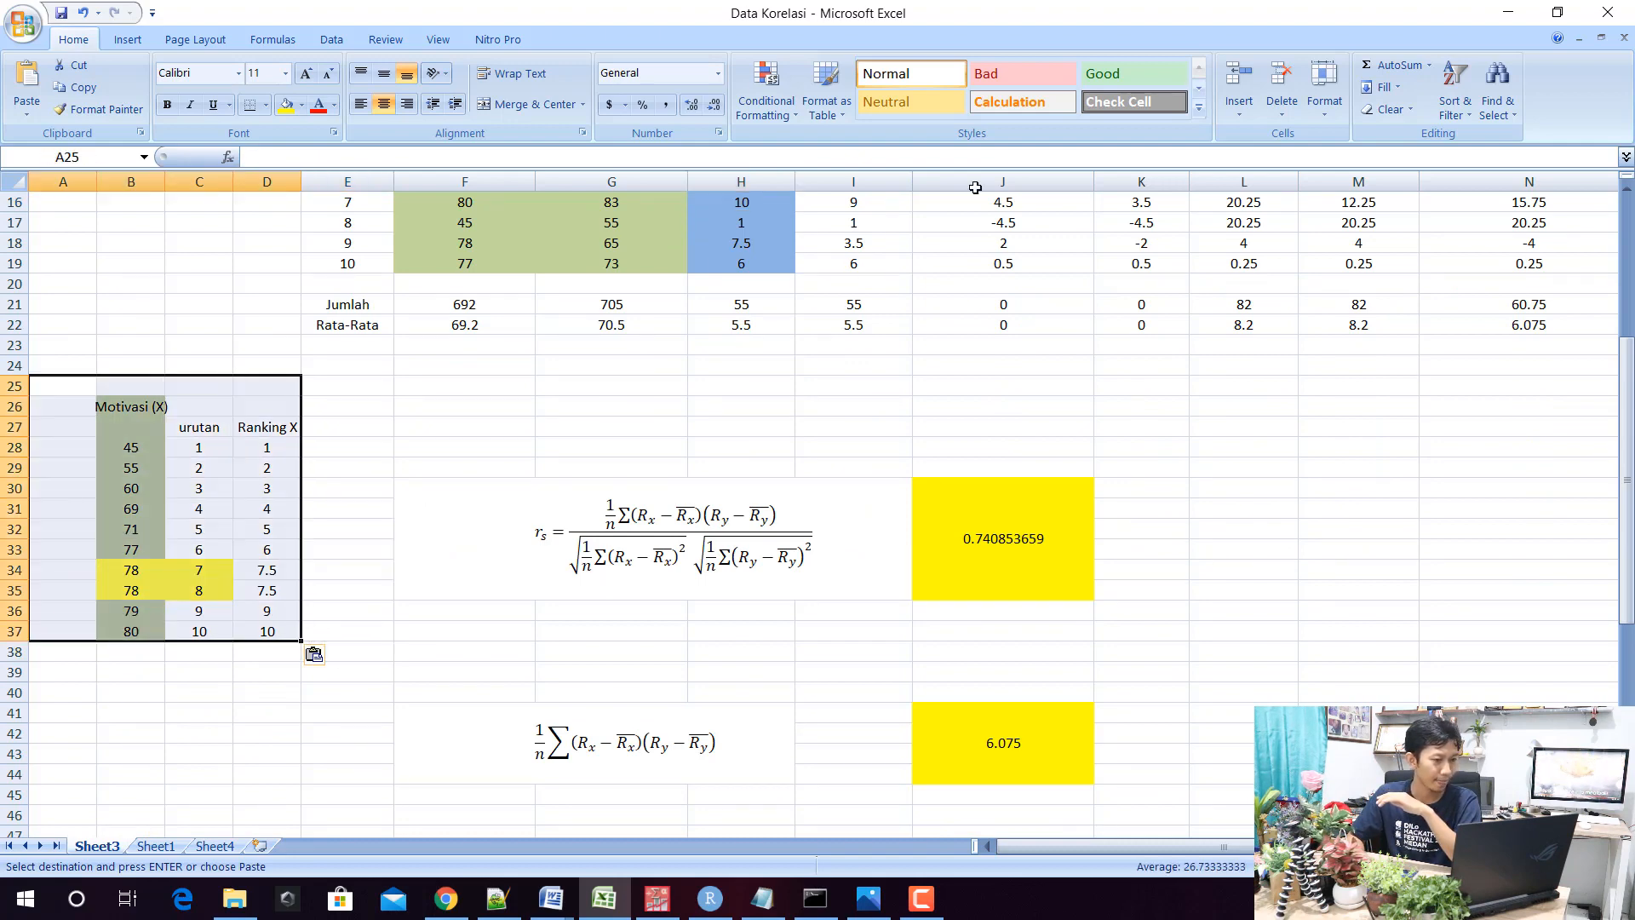
{"action": "left_click", "coordinate": [1388, 109]}
{"action": "left_click", "coordinate": [1382, 134]}
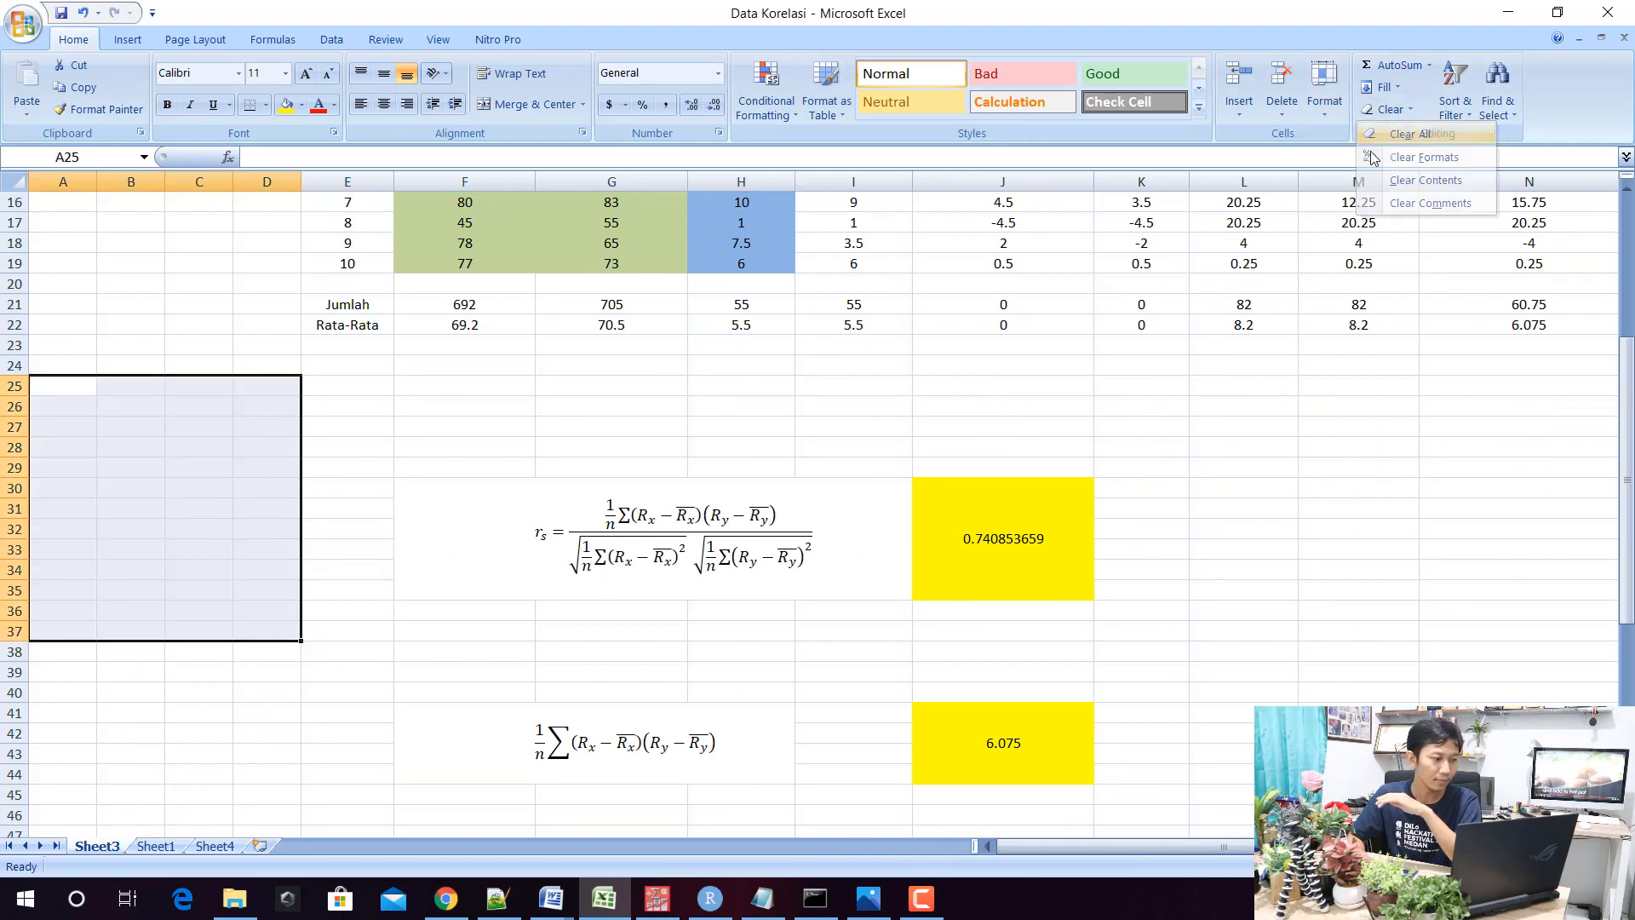
{"action": "left_click", "coordinate": [570, 422]}
{"action": "scroll", "coordinate": [750, 366], "scroll_direction": "up", "scroll_amount": 5}
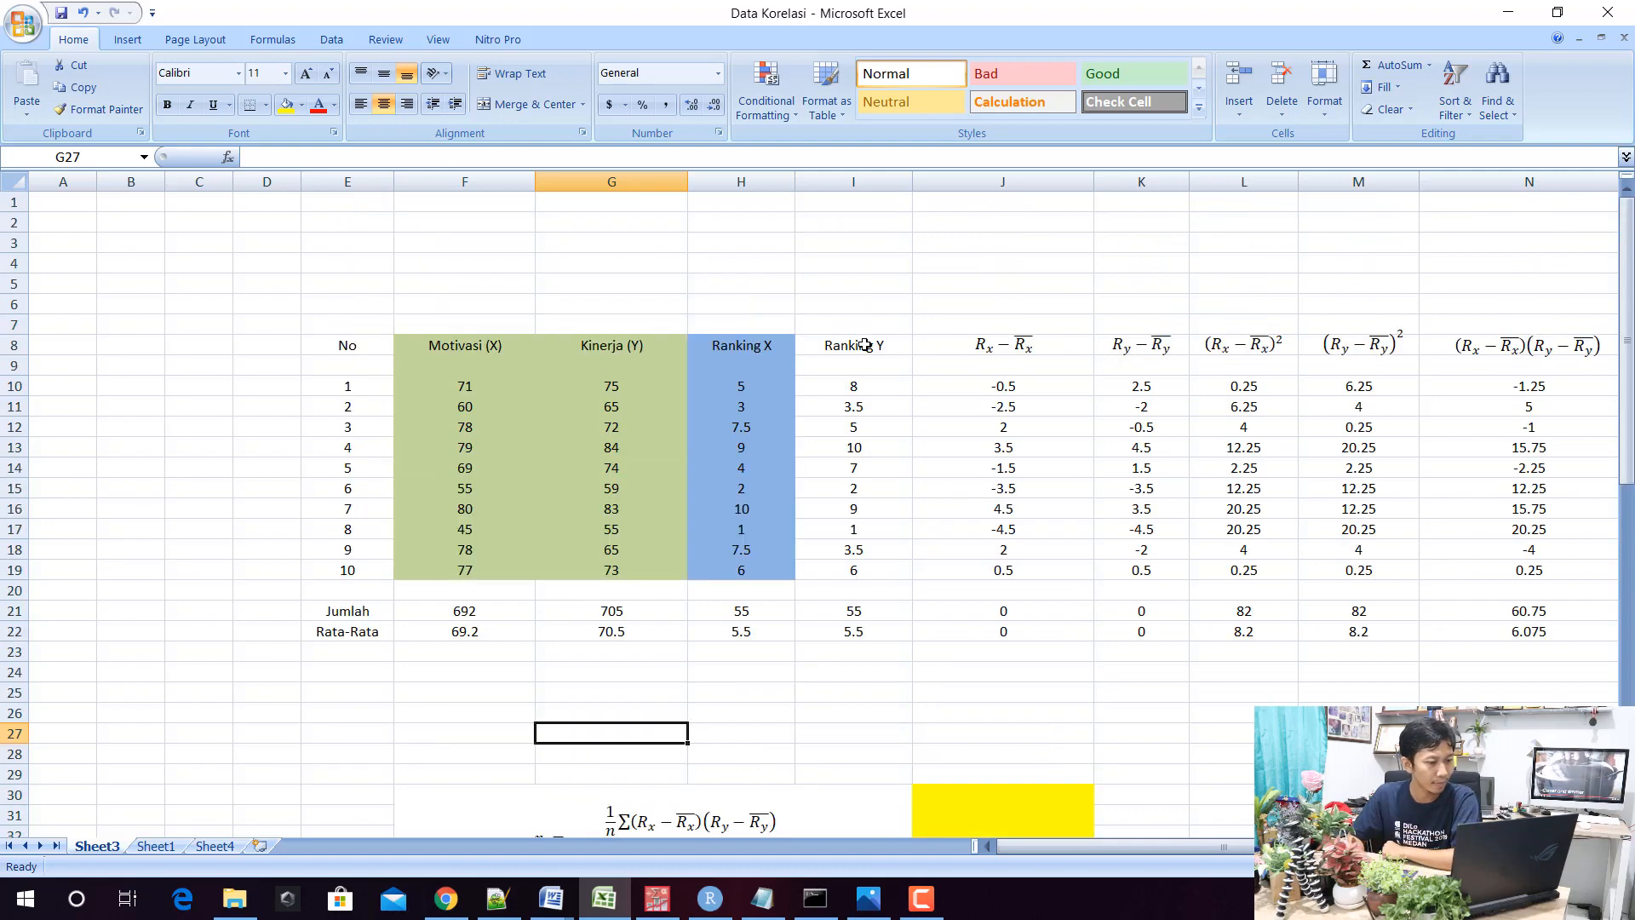
Fill the Ranking Y column, I8:I19, with light red
{"action": "left_click_drag", "start_coordinate": [865, 345], "coordinate": [854, 572]}
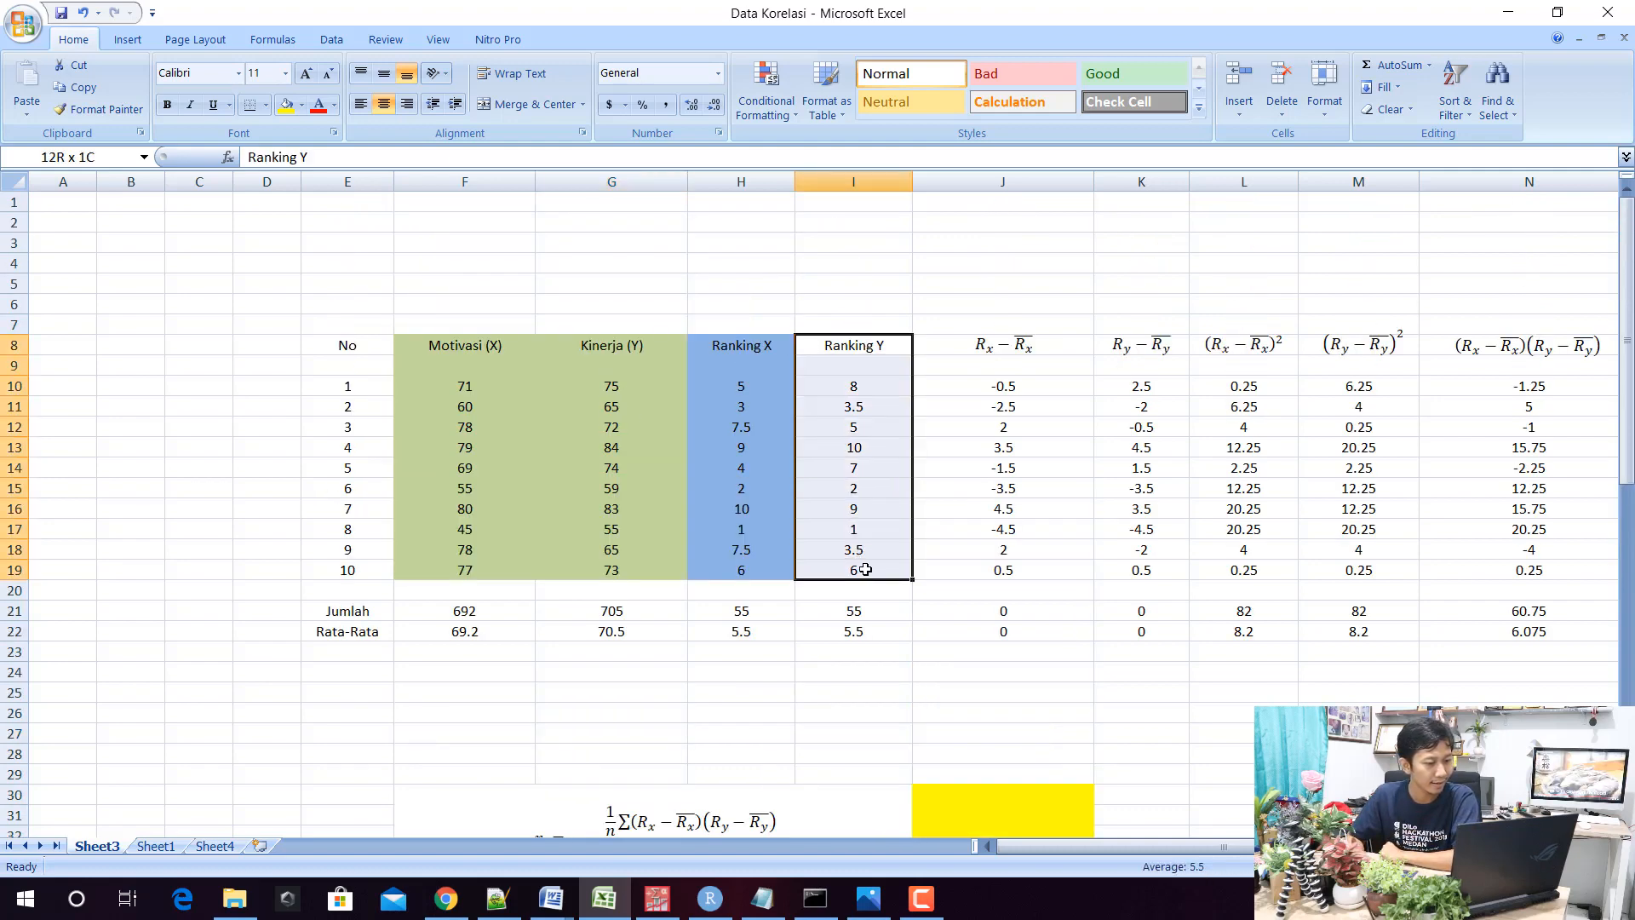
{"action": "left_click", "coordinate": [301, 104]}
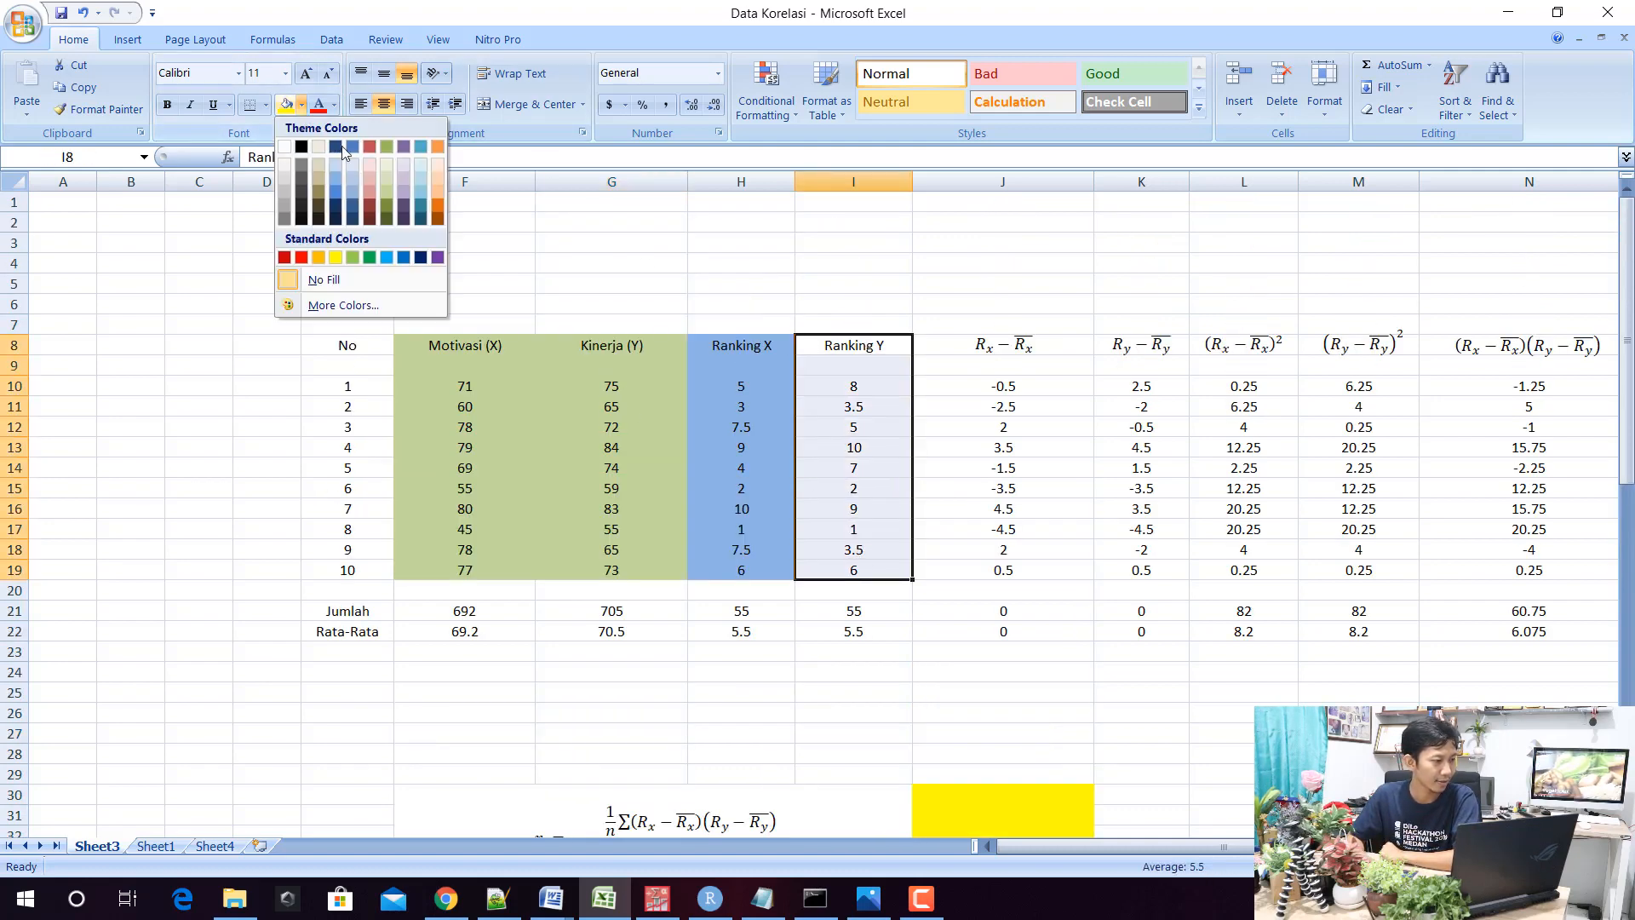
{"action": "left_click", "coordinate": [370, 191]}
Copy the Kinerja (Y) column G8:G19 from Sheet3 and paste it into Sheet4 starting at O8
{"action": "left_click_drag", "start_coordinate": [621, 348], "coordinate": [630, 568]}
{"action": "key", "text": "ctrl+c"}
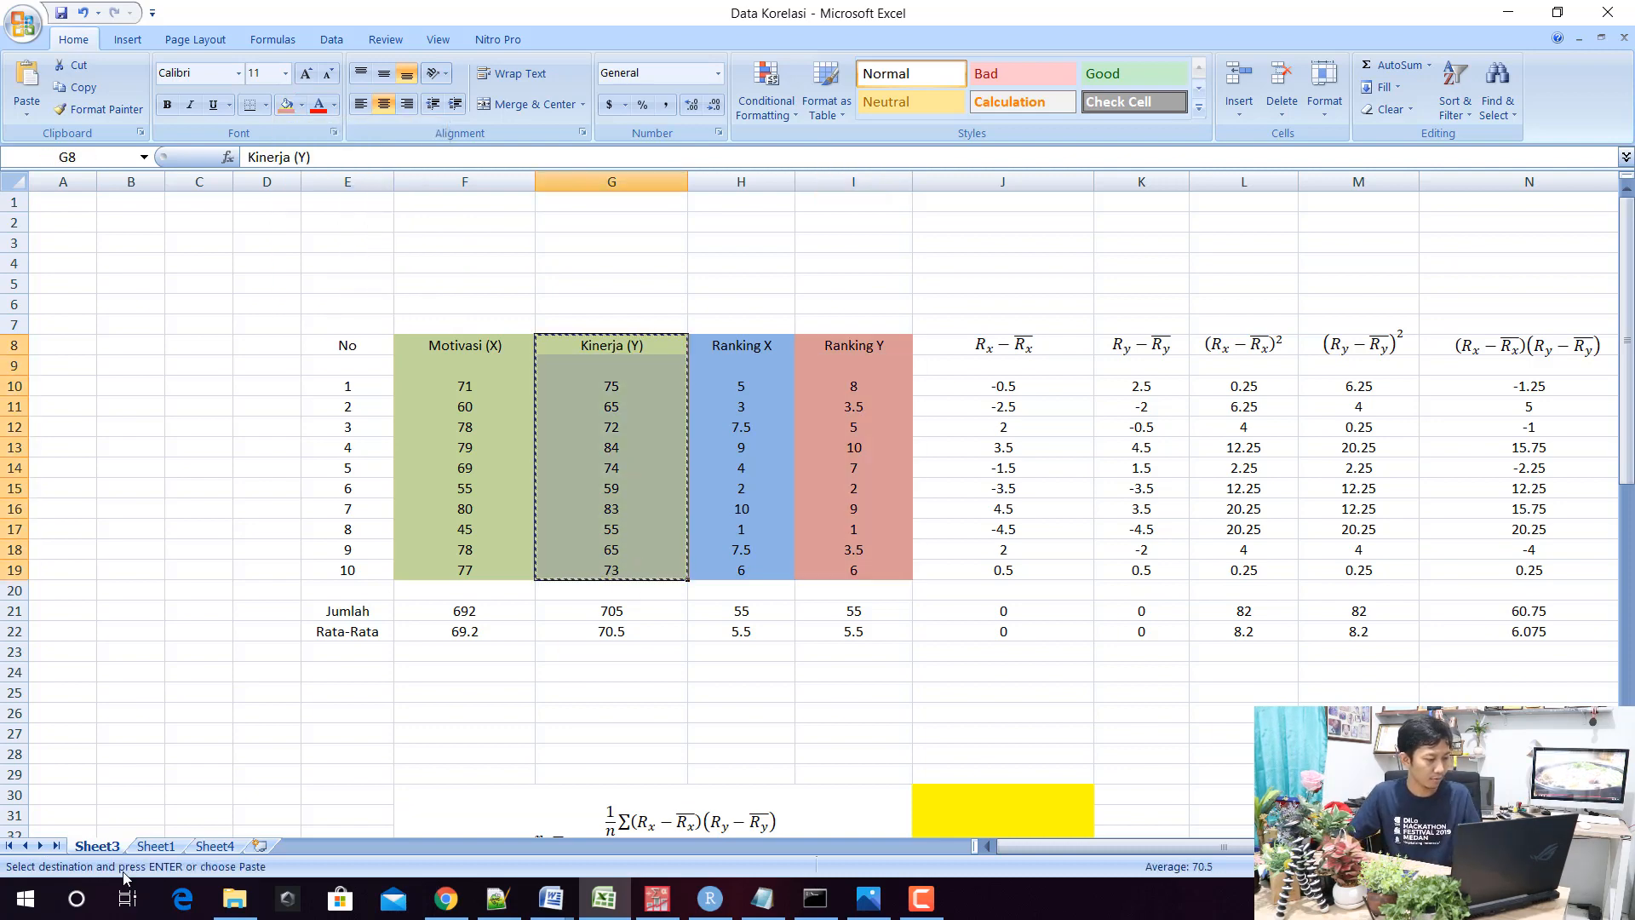
{"action": "left_click", "coordinate": [205, 847]}
{"action": "left_click", "coordinate": [1155, 344]}
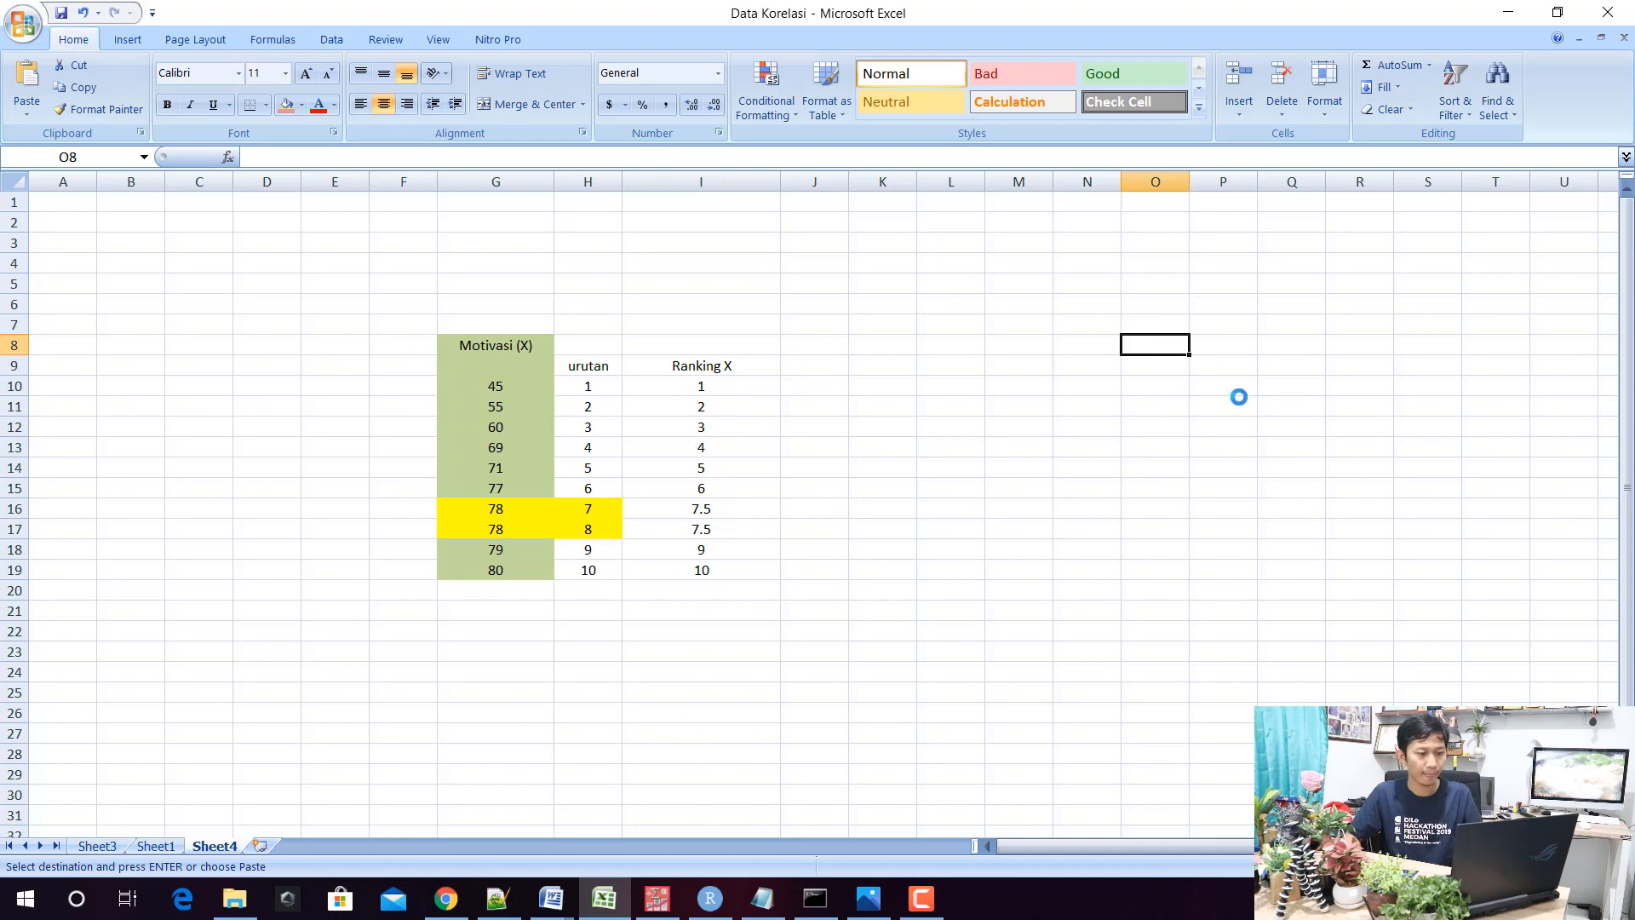
{"action": "key", "text": "ctrl+v"}
{"action": "left_click", "coordinate": [1210, 400]}
Sort the Kinerja (Y) values in O10:O19 from smallest to largest
{"action": "left_click_drag", "start_coordinate": [1160, 383], "coordinate": [1163, 568]}
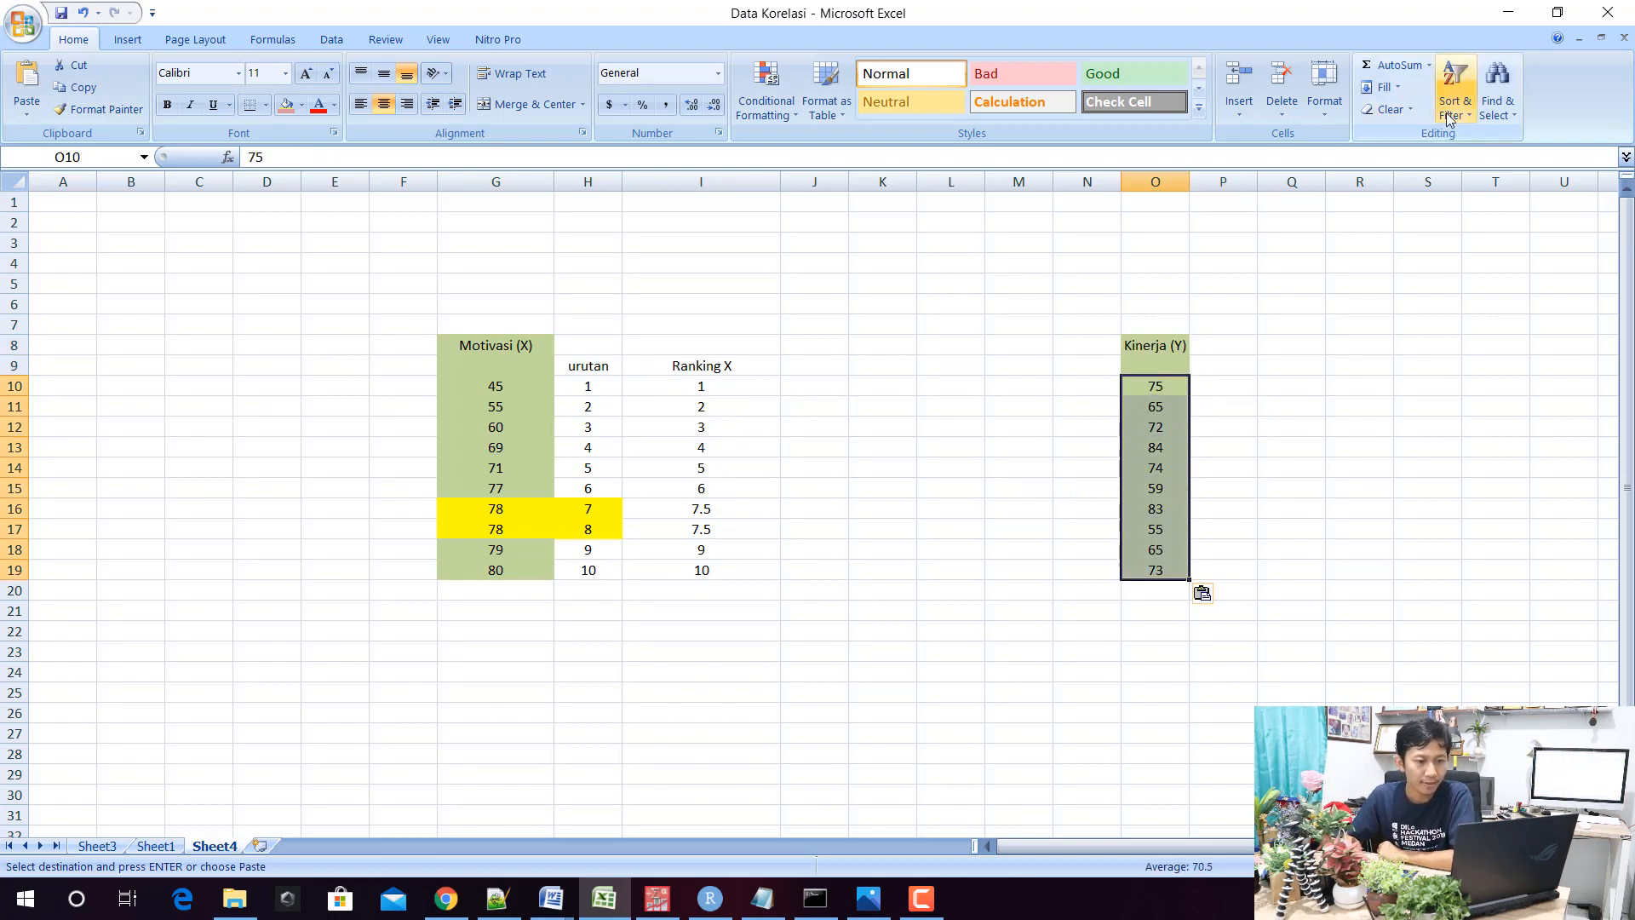
{"action": "left_click", "coordinate": [1447, 120]}
{"action": "left_click", "coordinate": [1486, 136]}
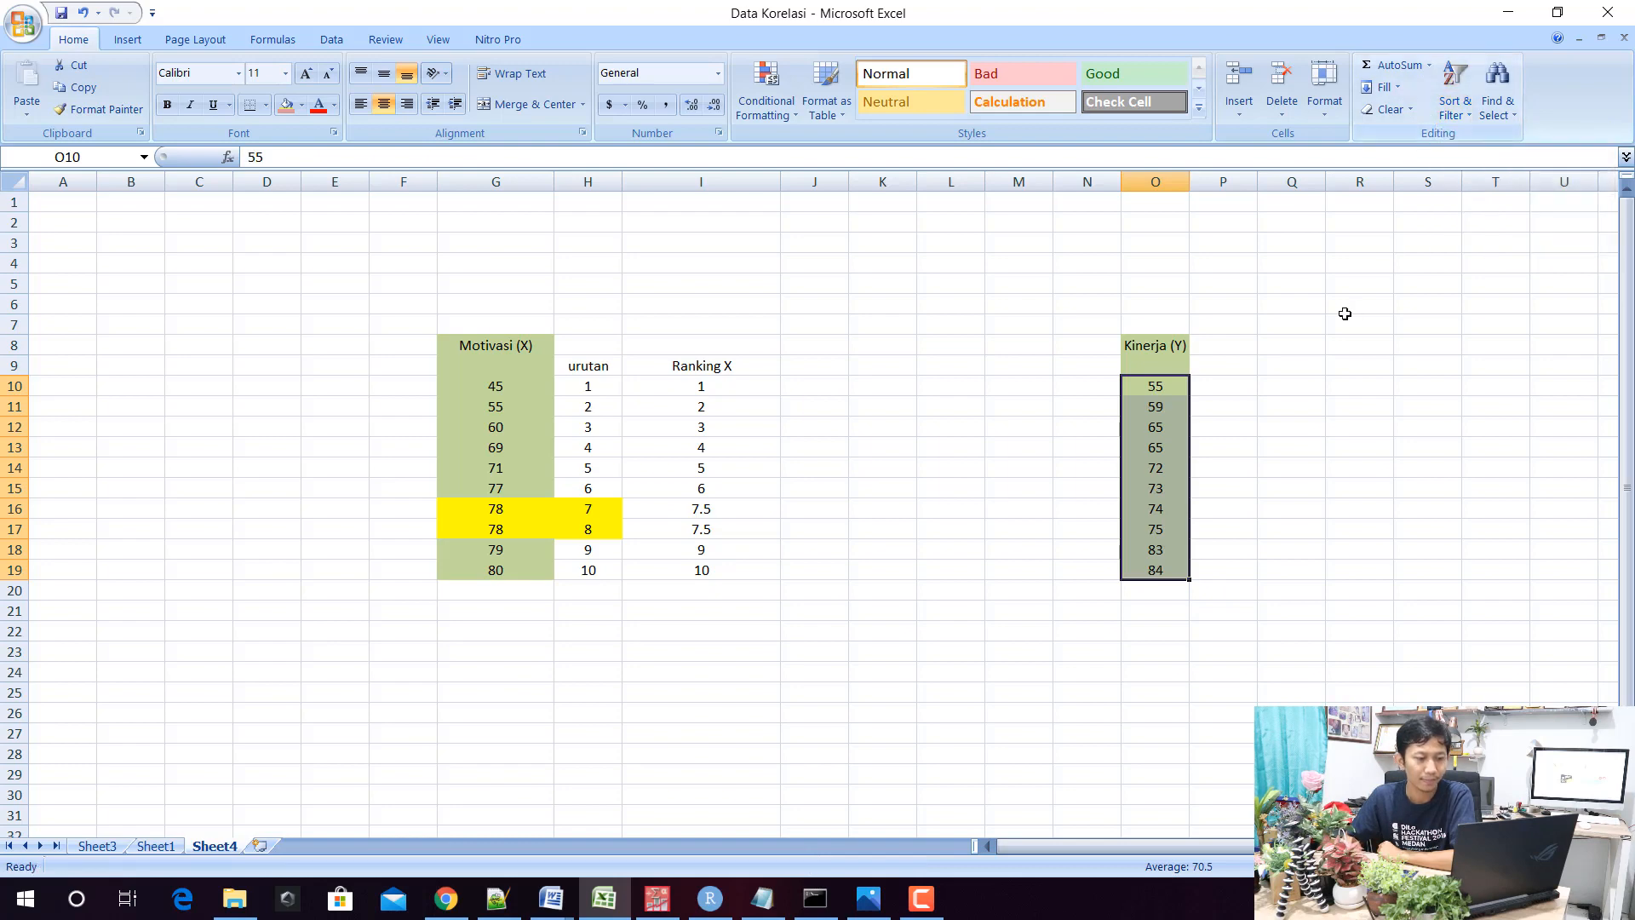
Add the heading Urutan in P9 and number the sorted Kinerja values 1 to 10 in P10:P19
{"action": "left_click", "coordinate": [1222, 366]}
{"action": "type", "text": "Urutan"}
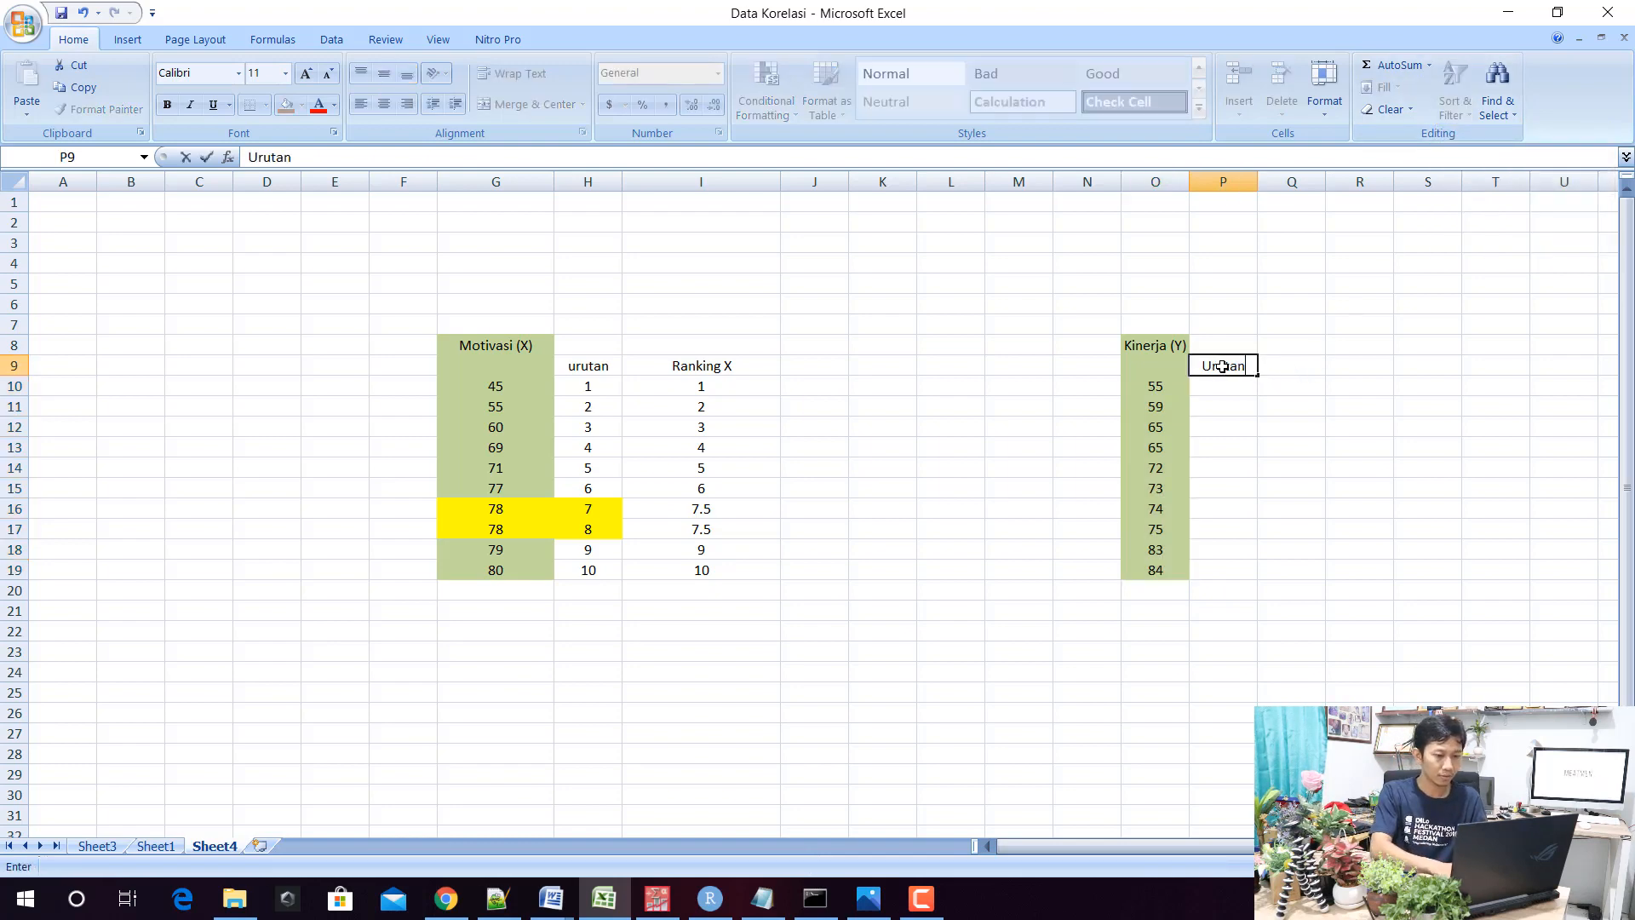
{"action": "key", "text": "Return"}
{"action": "type", "text": "1 2 "}
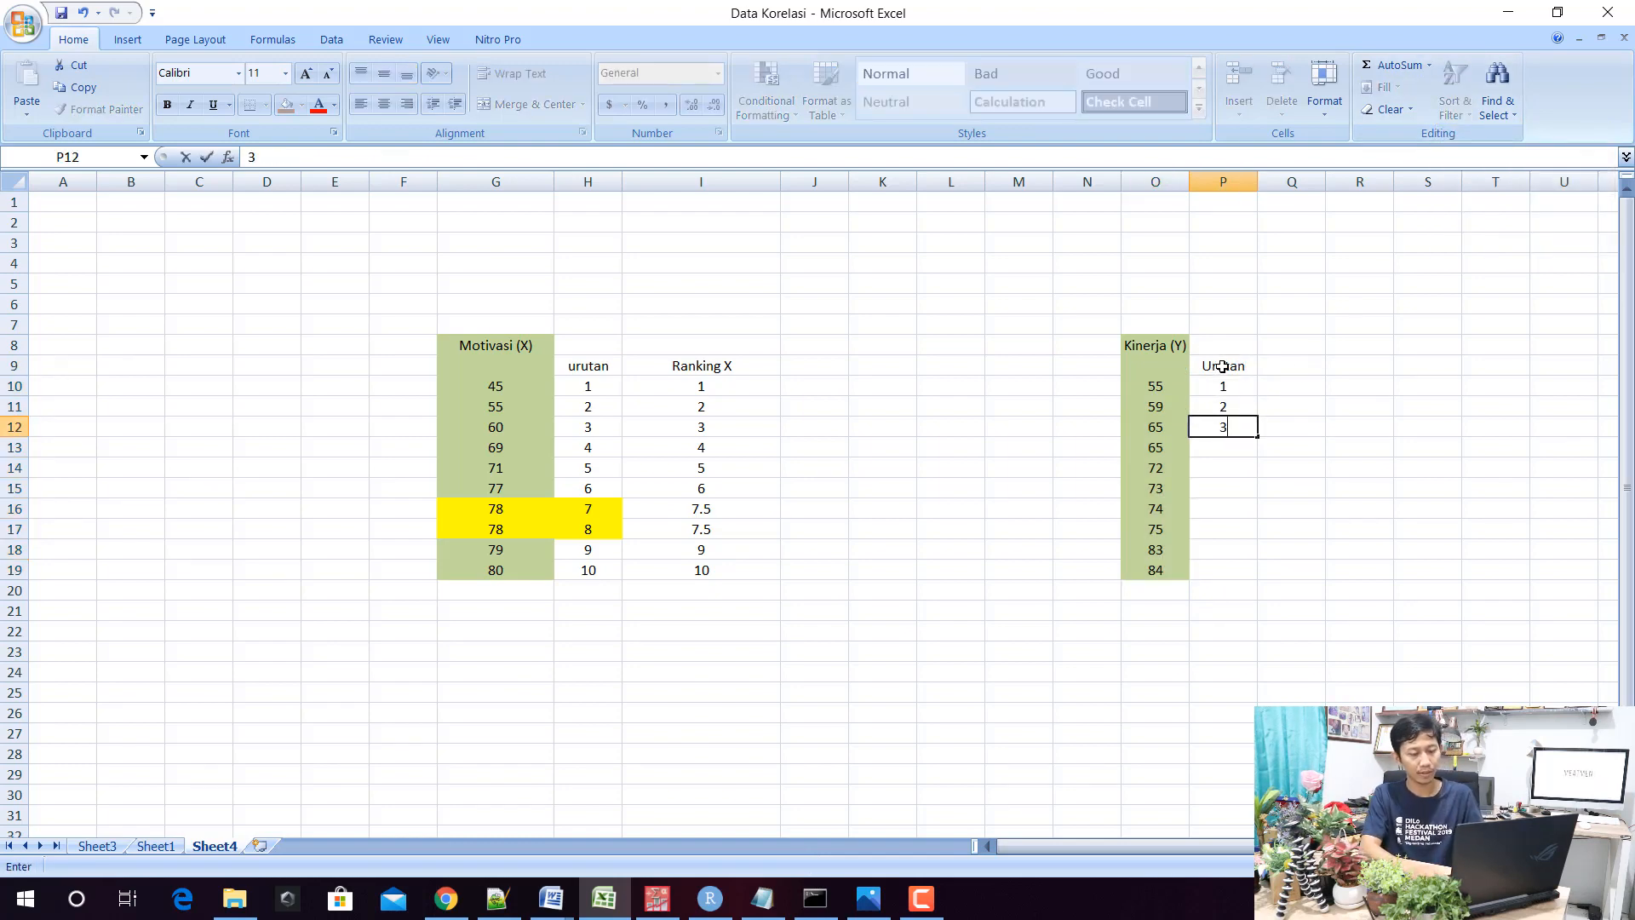
{"action": "type", "text": "3 4 5 6"}
{"action": "key", "text": "Return"}
{"action": "type", "text": "7"}
{"action": "key", "text": "Return"}
{"action": "type", "text": "8"}
{"action": "key", "text": "Return"}
{"action": "type", "text": "9"}
{"action": "key", "text": "Return"}
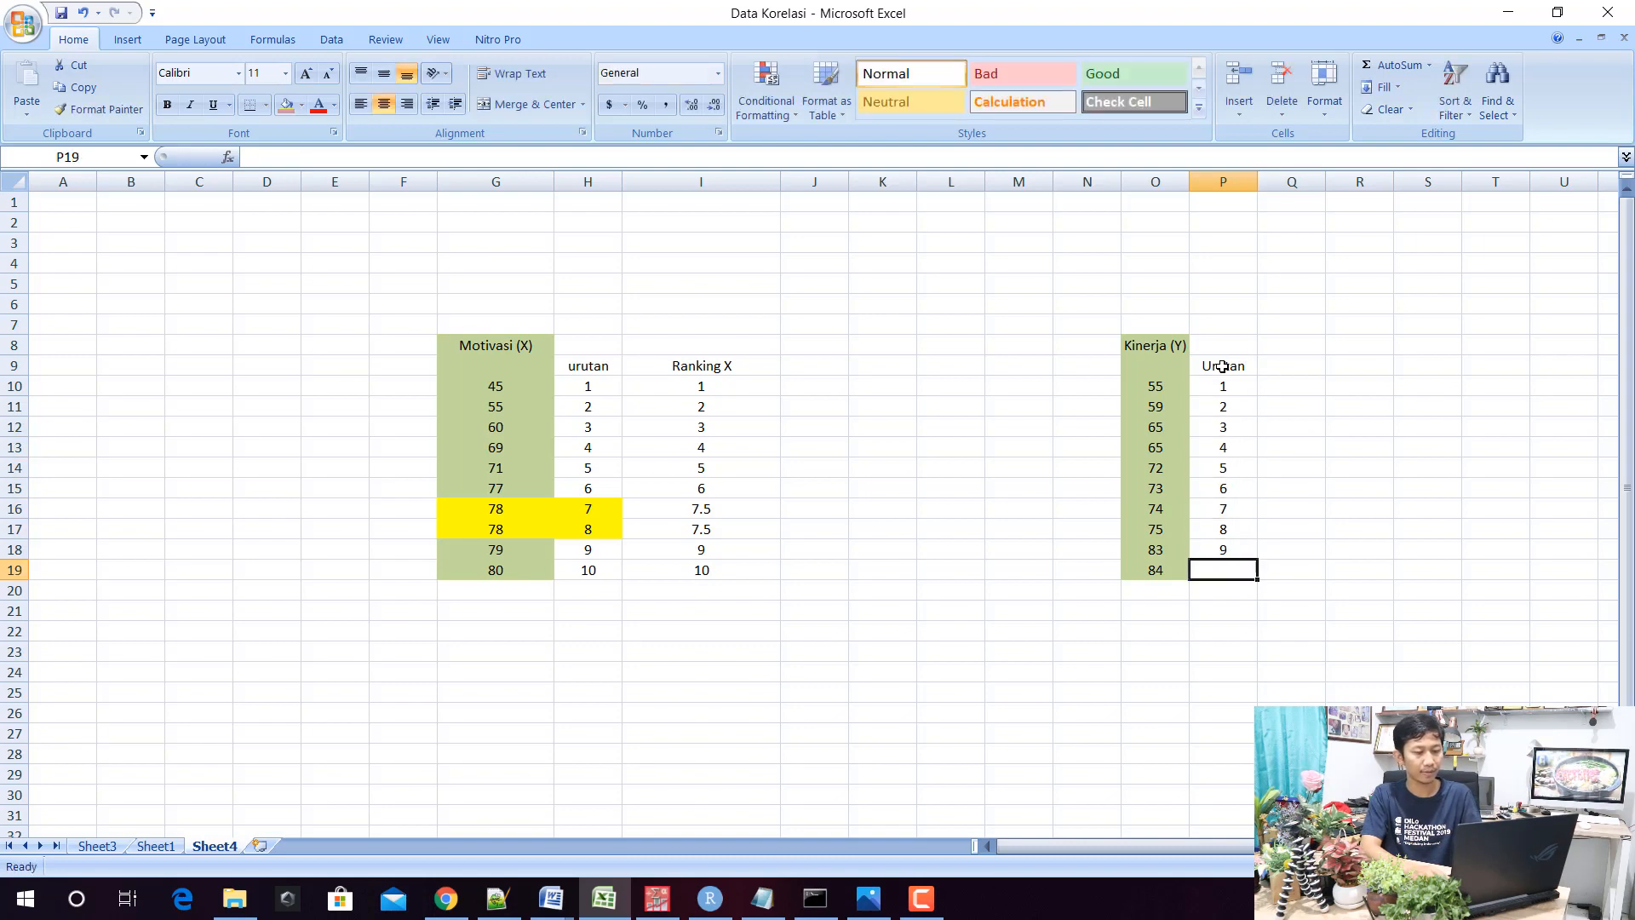
{"action": "type", "text": "10"}
Add the heading Ranking Y in Q9 beside Urutan
{"action": "key", "text": "Tab"}
{"action": "key", "text": "Up"}
{"action": "key", "text": "Up"}
{"action": "key", "text": "Up"}
{"action": "key", "text": "Up"}
{"action": "key", "text": "Up"}
{"action": "key", "text": "Up"}
{"action": "key", "text": "Up"}
{"action": "key", "text": "Up"}
{"action": "key", "text": "Up"}
{"action": "key", "text": "Up"}
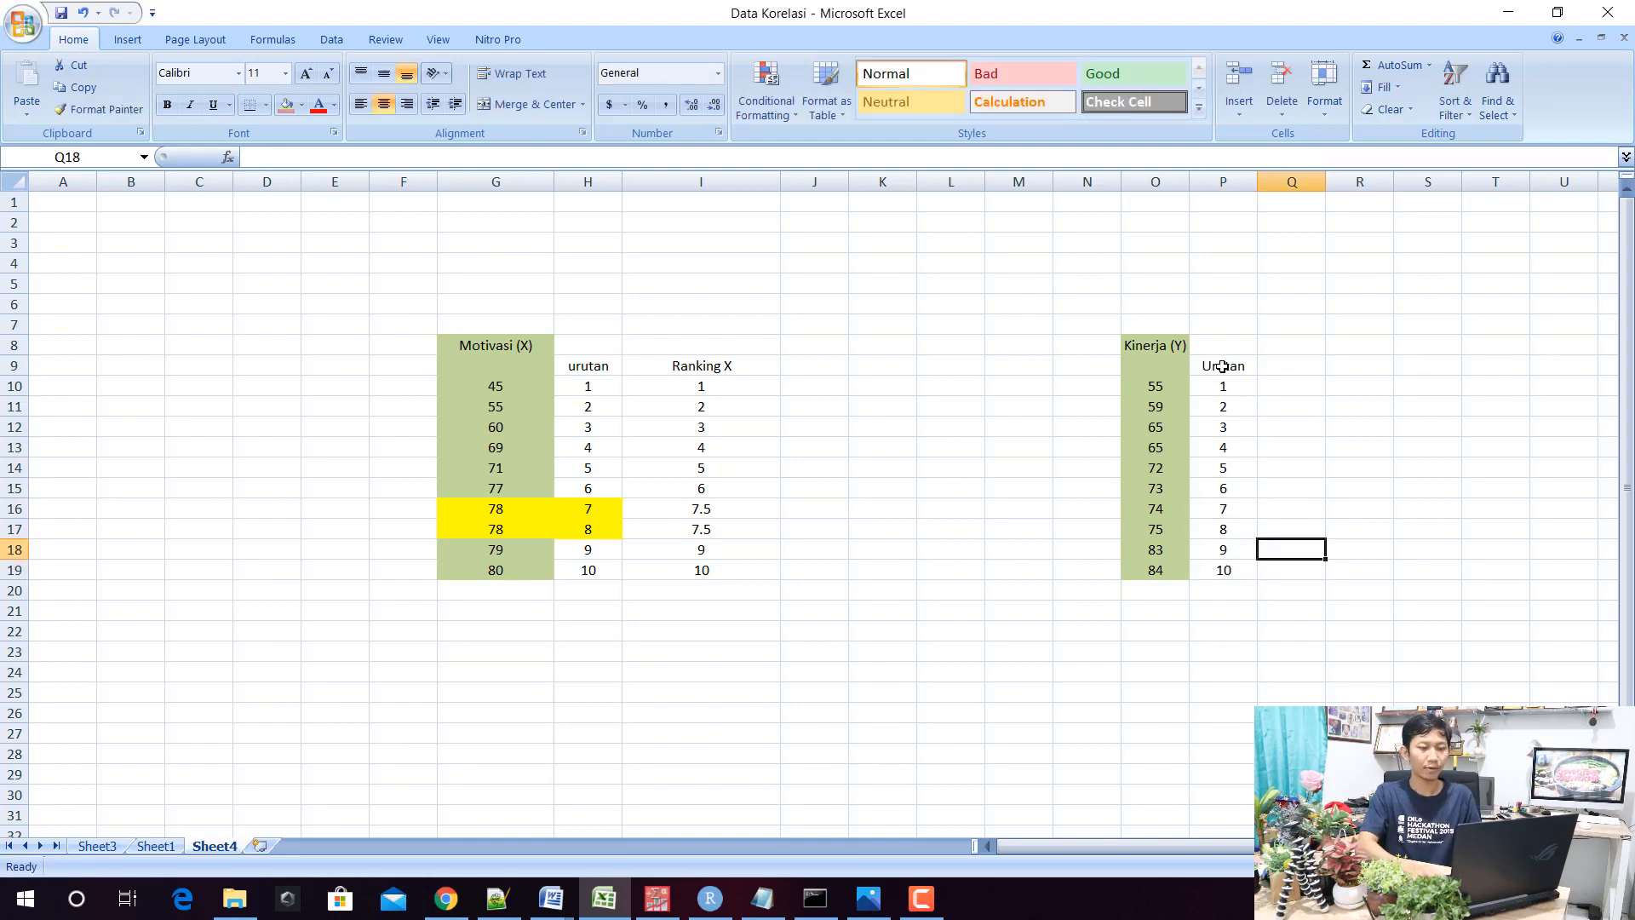
{"action": "type", "text": "Ranking"}
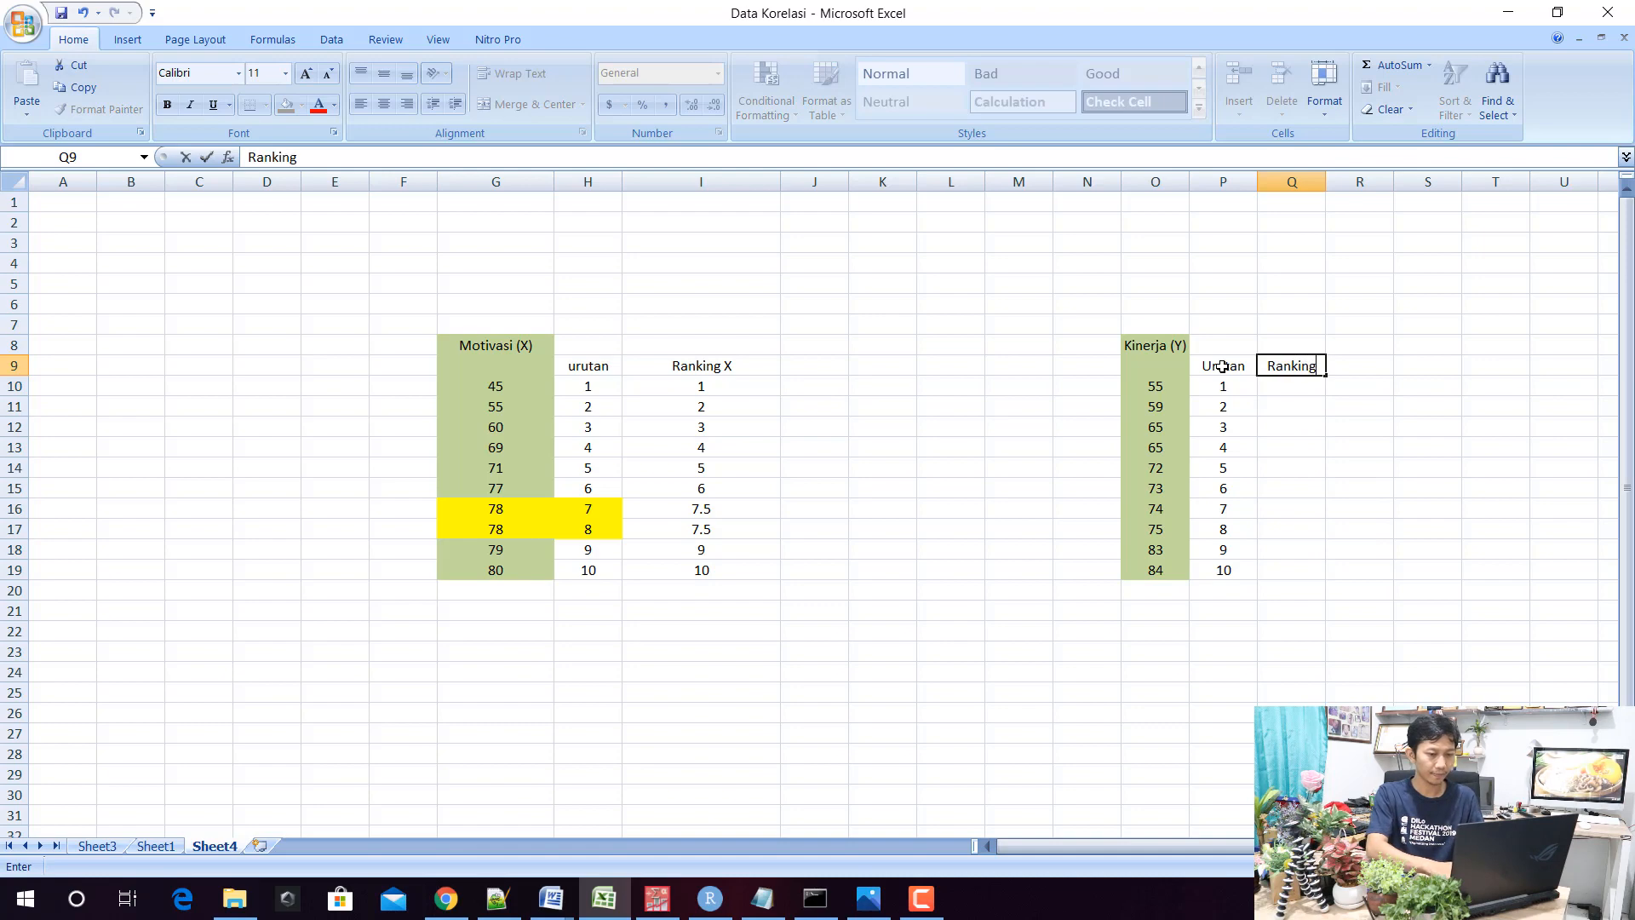
{"action": "type", "text": " Y"}
{"action": "key", "text": "Return"}
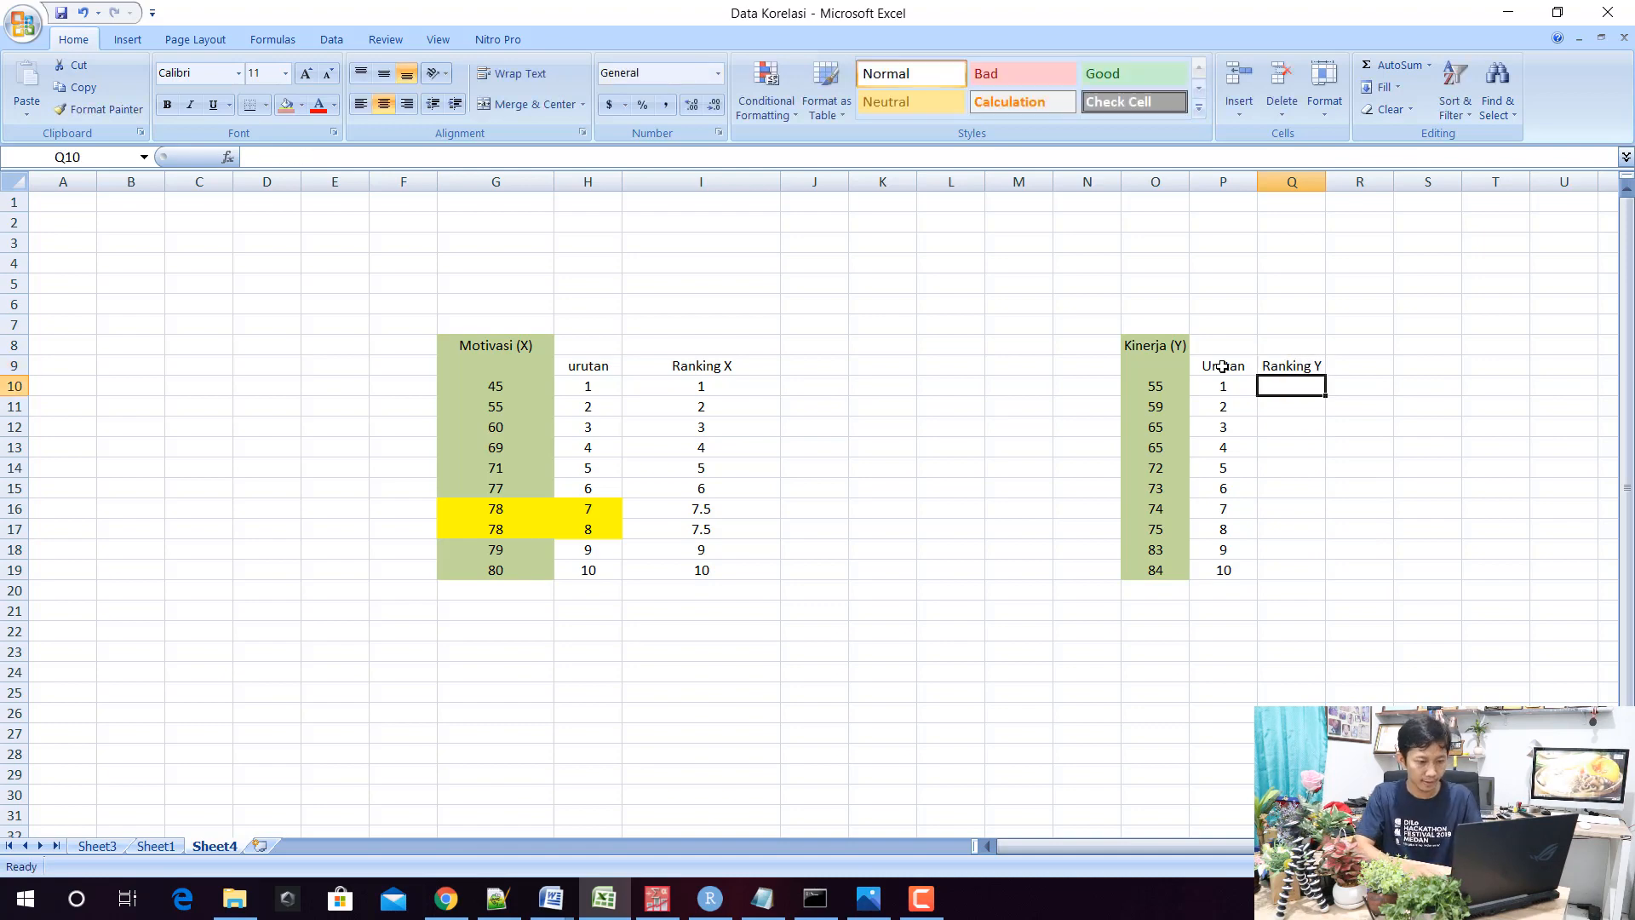
Enter ranks 1 and 2 in Q10 and Q11 for the Kinerja values 55 and 59
{"action": "type", "text": "1"}
{"action": "key", "text": "Return"}
{"action": "type", "text": "2"}
{"action": "key", "text": "Return"}
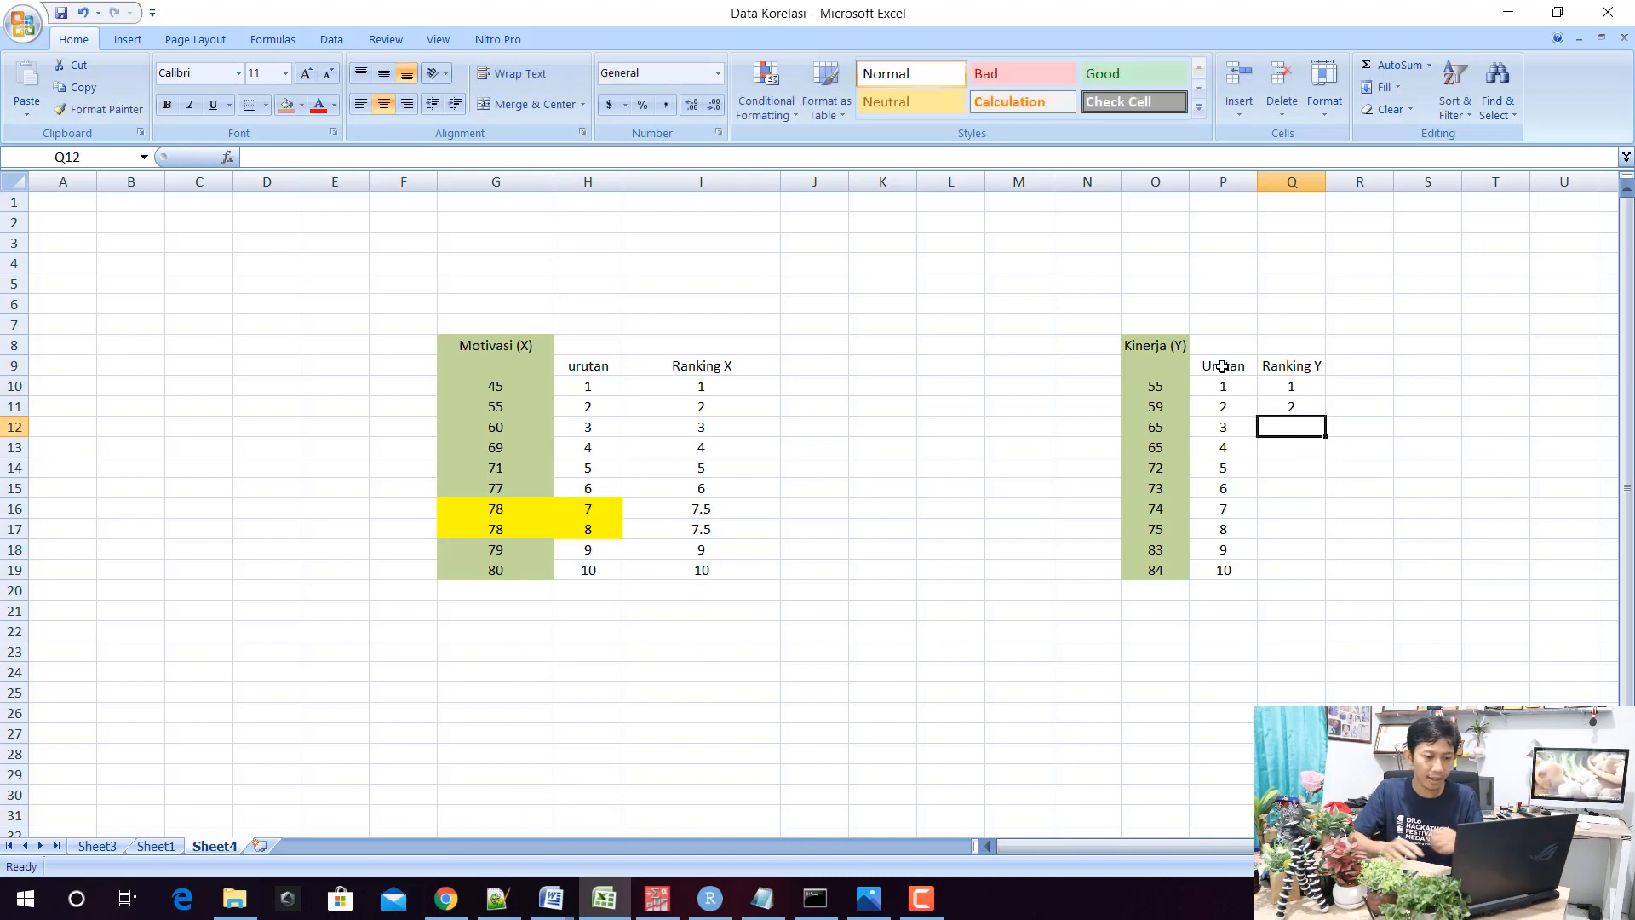
Highlight the two tied 65 values and their order numbers, O12:P13, with the light red fill
{"action": "left_click_drag", "start_coordinate": [1167, 423], "coordinate": [1211, 452]}
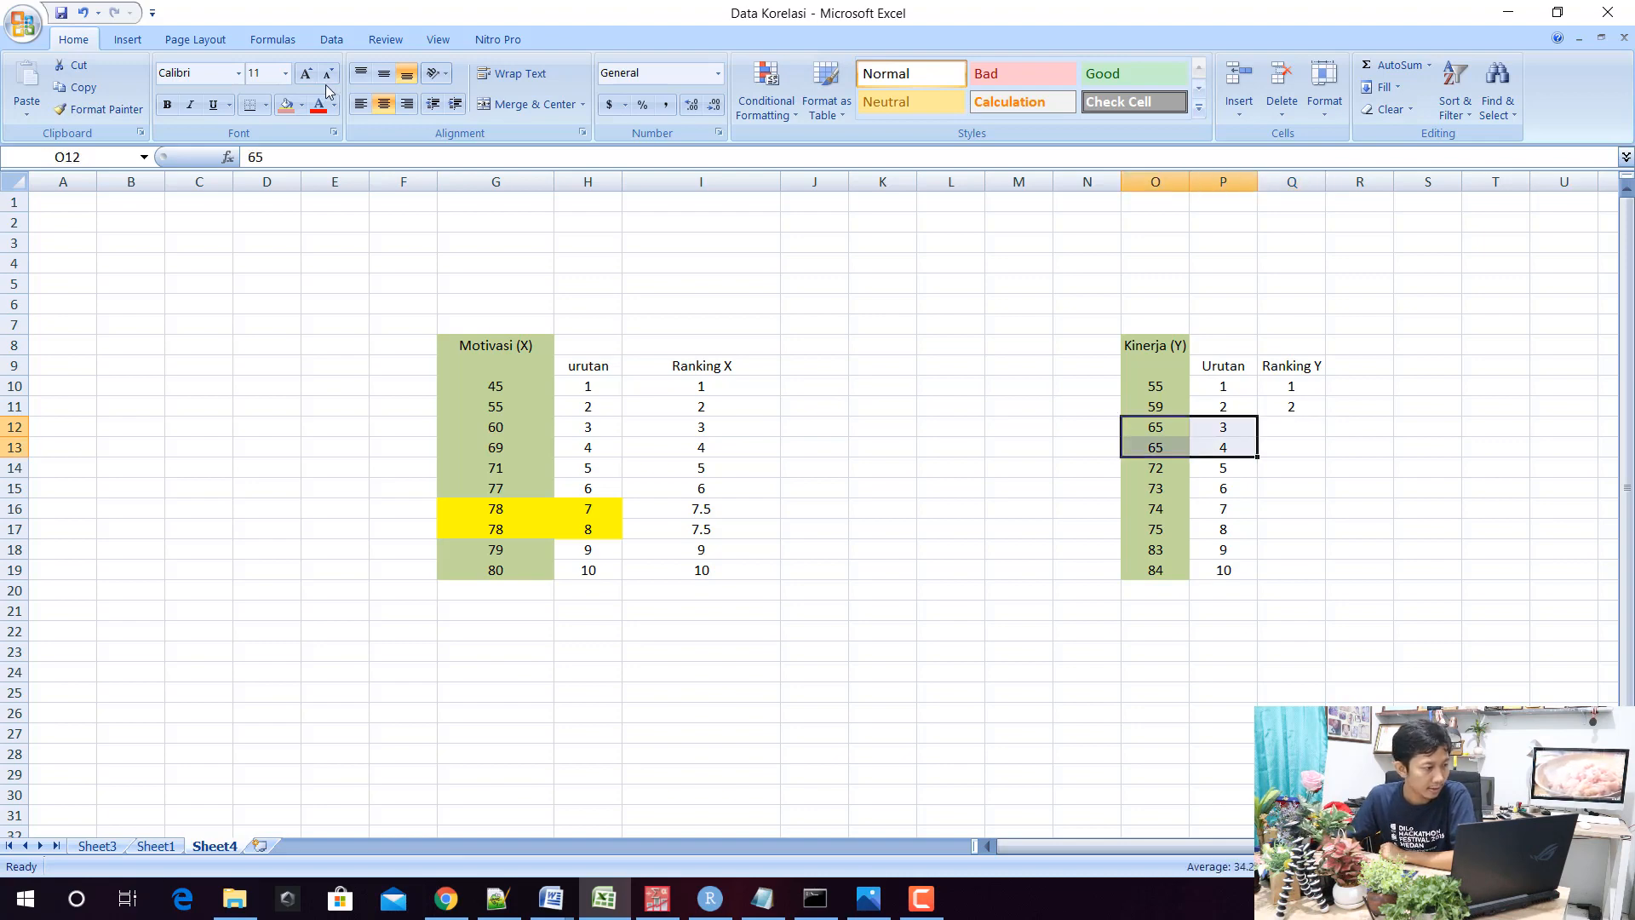
{"action": "left_click", "coordinate": [287, 104]}
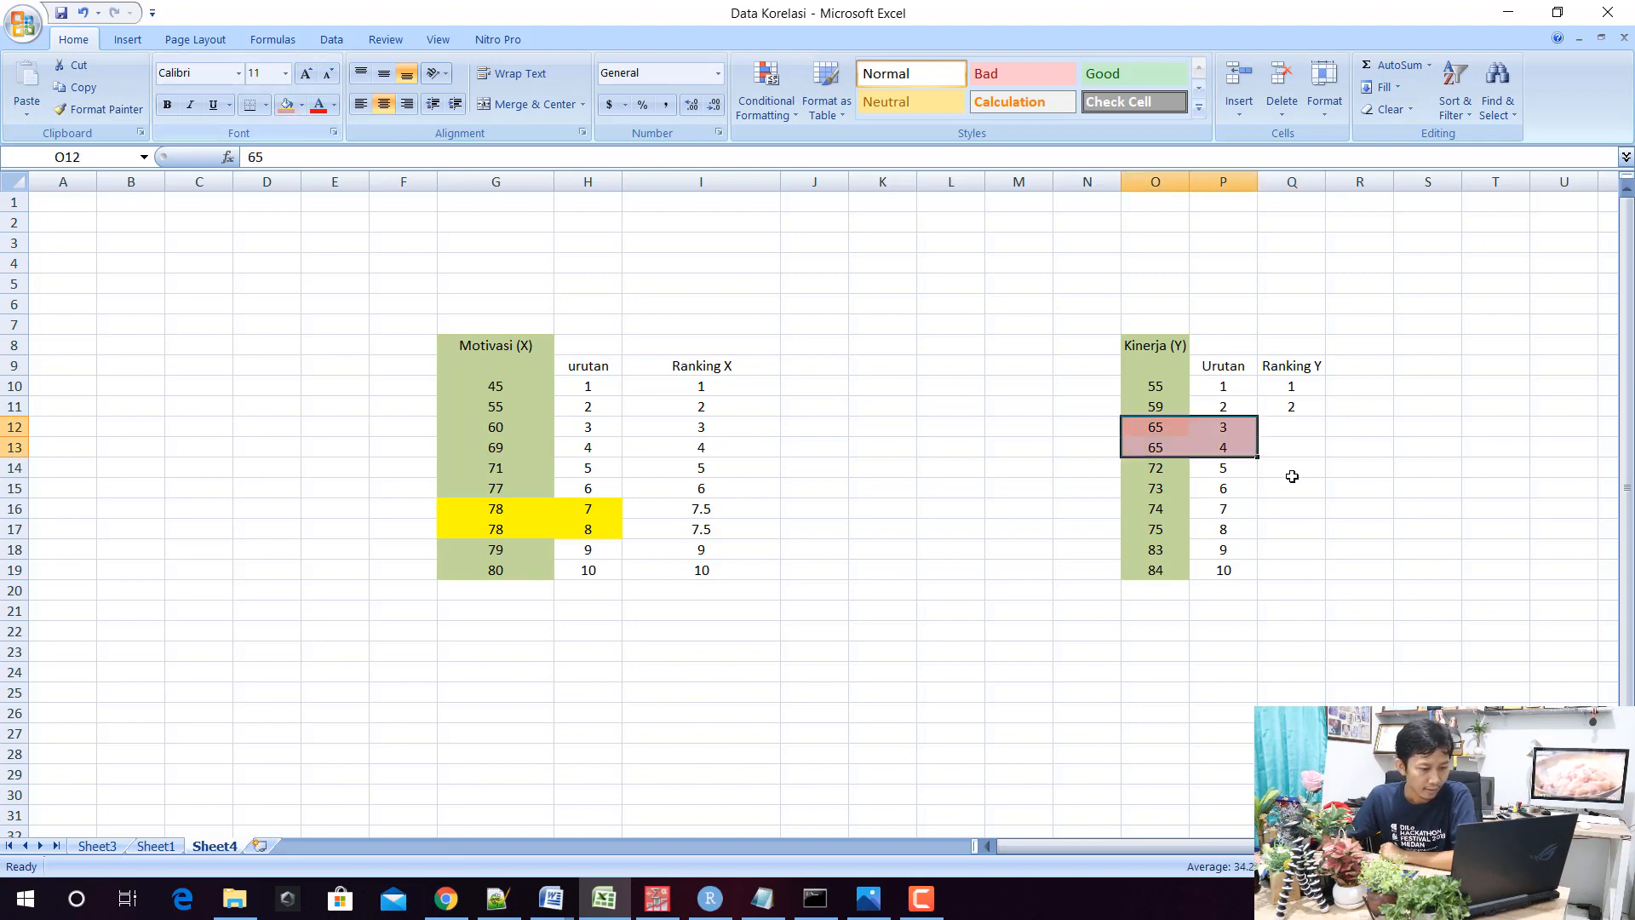
{"action": "left_click", "coordinate": [1234, 424]}
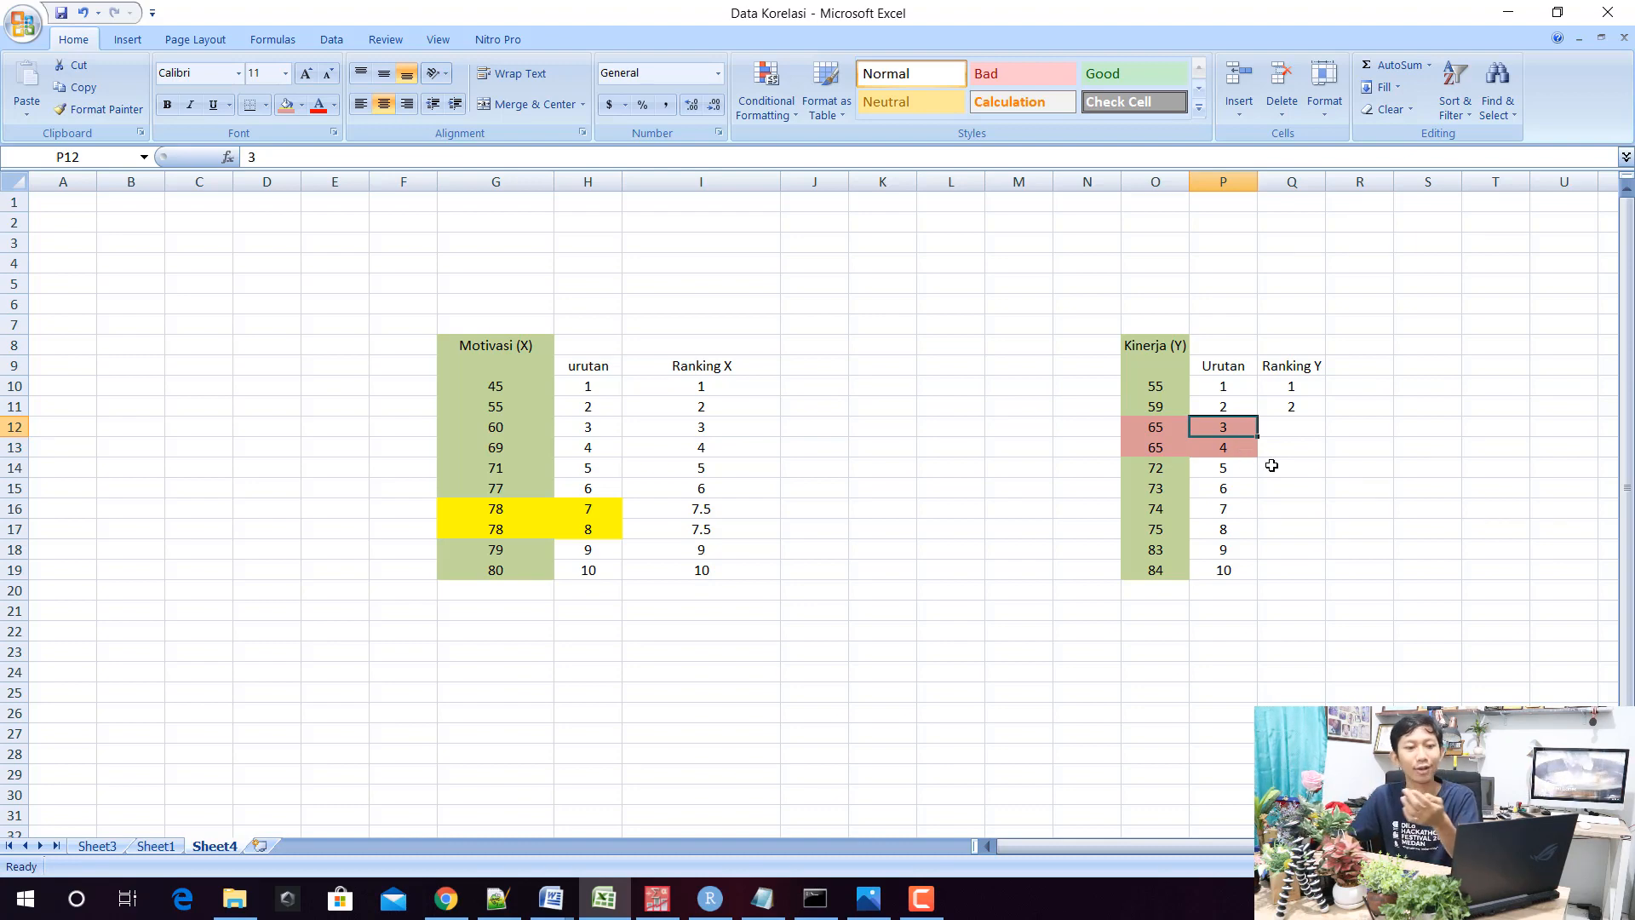
Enter the averaged rank 3.5 in Q12 and Q13 for the two tied 65 values with order numbers 3 and 4
{"action": "left_click", "coordinate": [1298, 423]}
{"action": "type", "text": "3."}
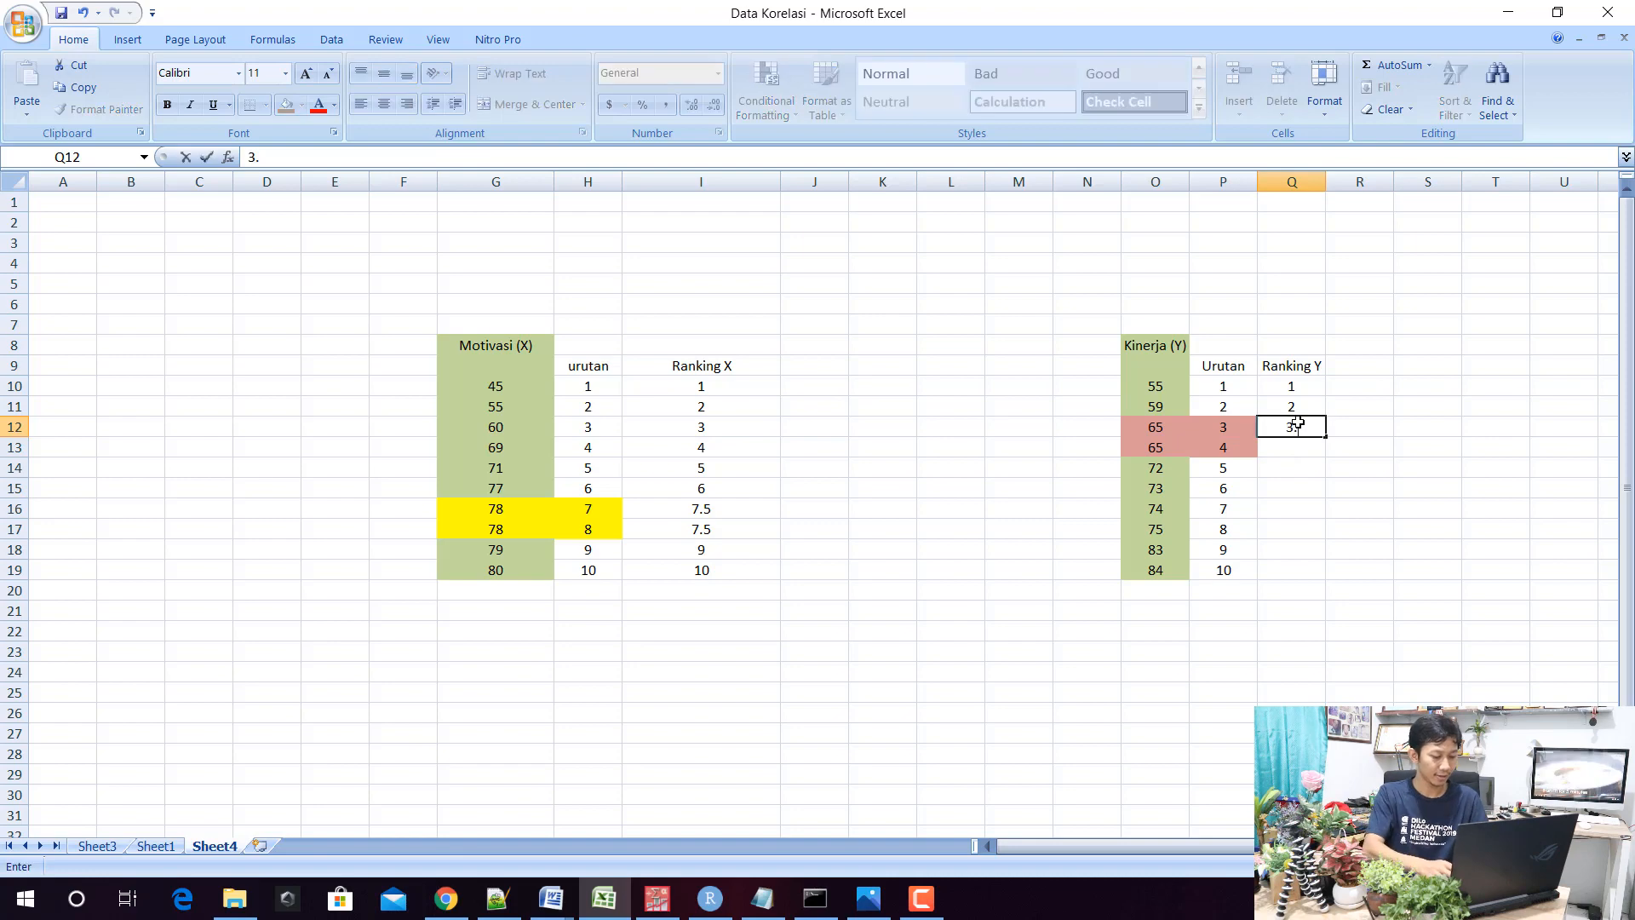
{"action": "type", "text": "5"}
{"action": "key", "text": "Return"}
{"action": "type", "text": "3.5"}
{"action": "key", "text": "Return"}
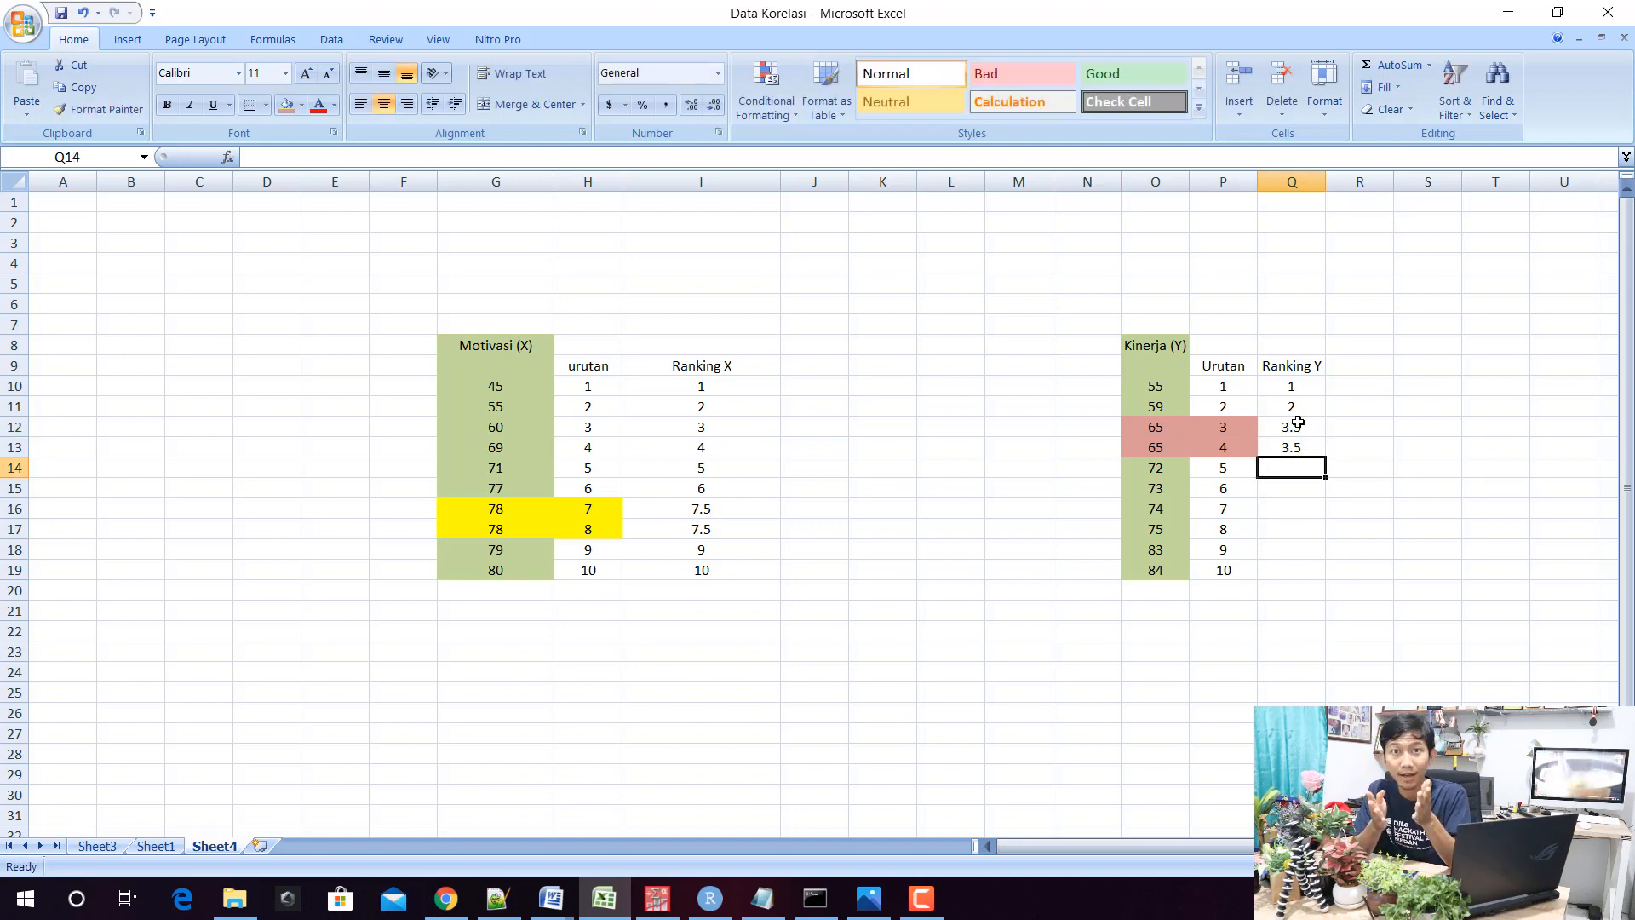
{"action": "left_click", "coordinate": [1224, 434]}
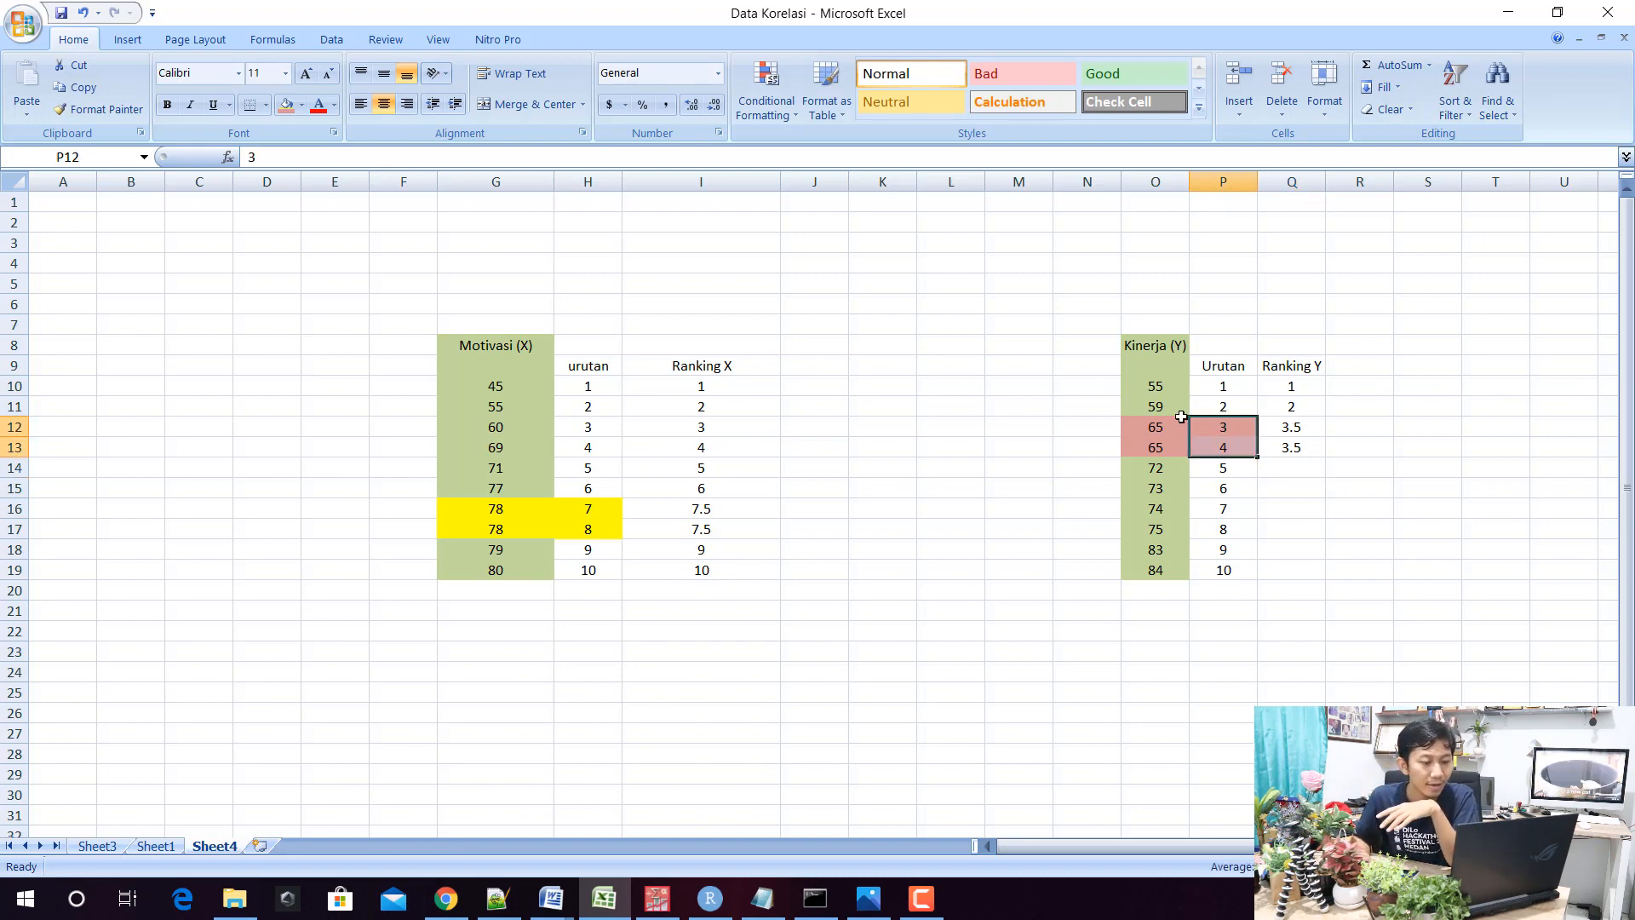
{"action": "left_click_drag", "start_coordinate": [1175, 421], "coordinate": [1175, 443]}
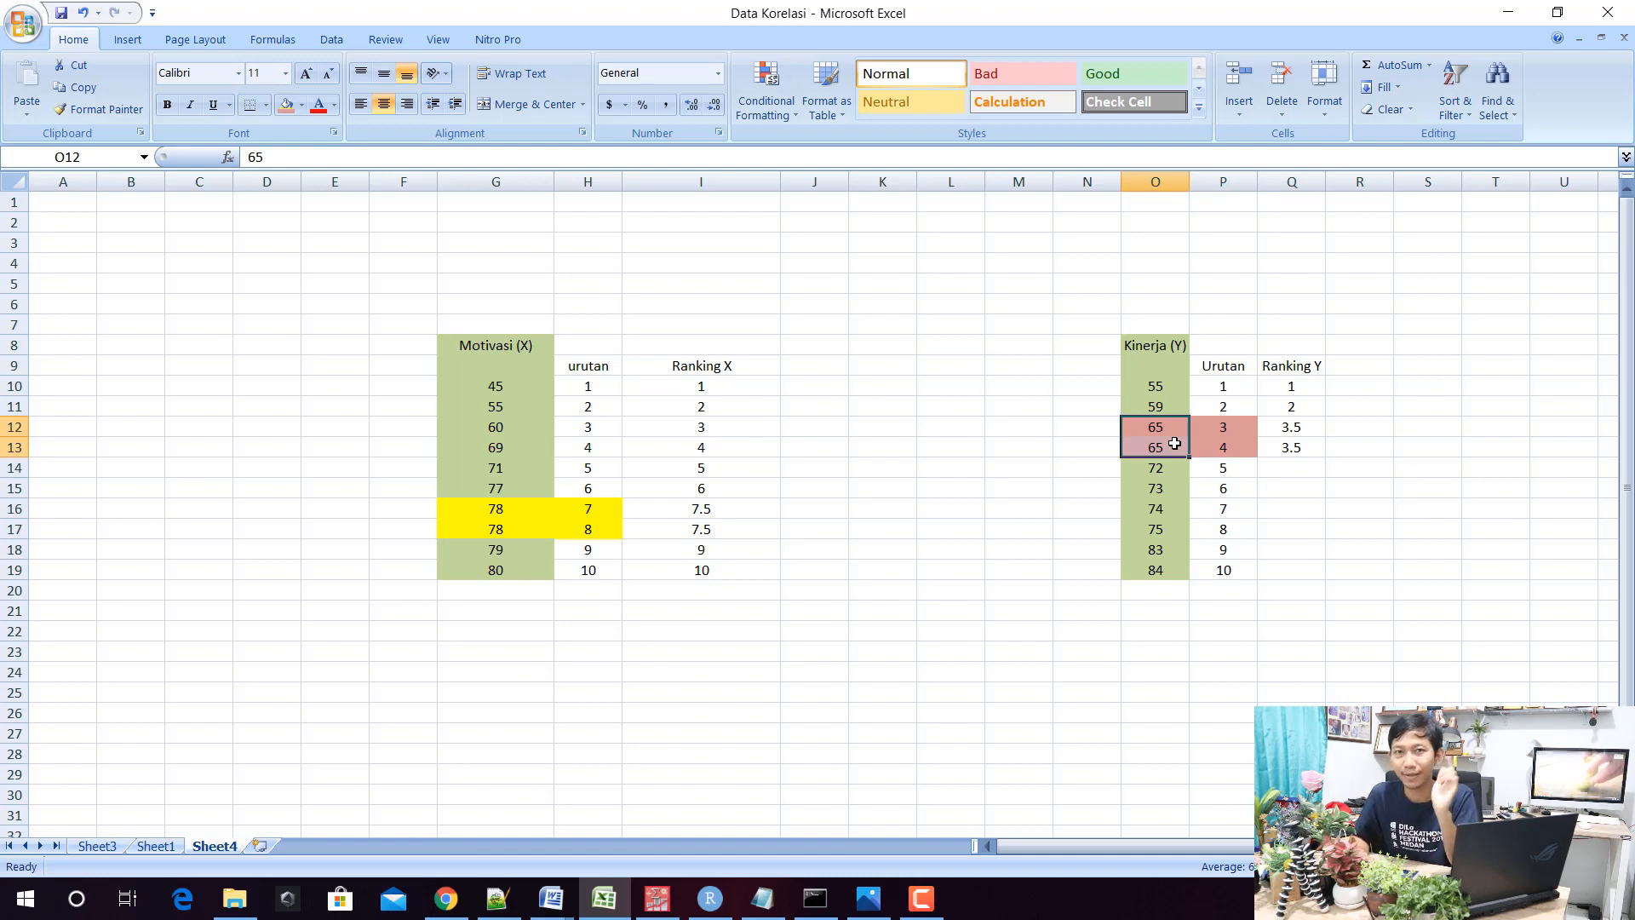
Enter ranks 5, 6, 7, 8, 9 and 10 in Q14:Q19 for the Kinerja values 72 to 84
{"action": "left_click", "coordinate": [1273, 470]}
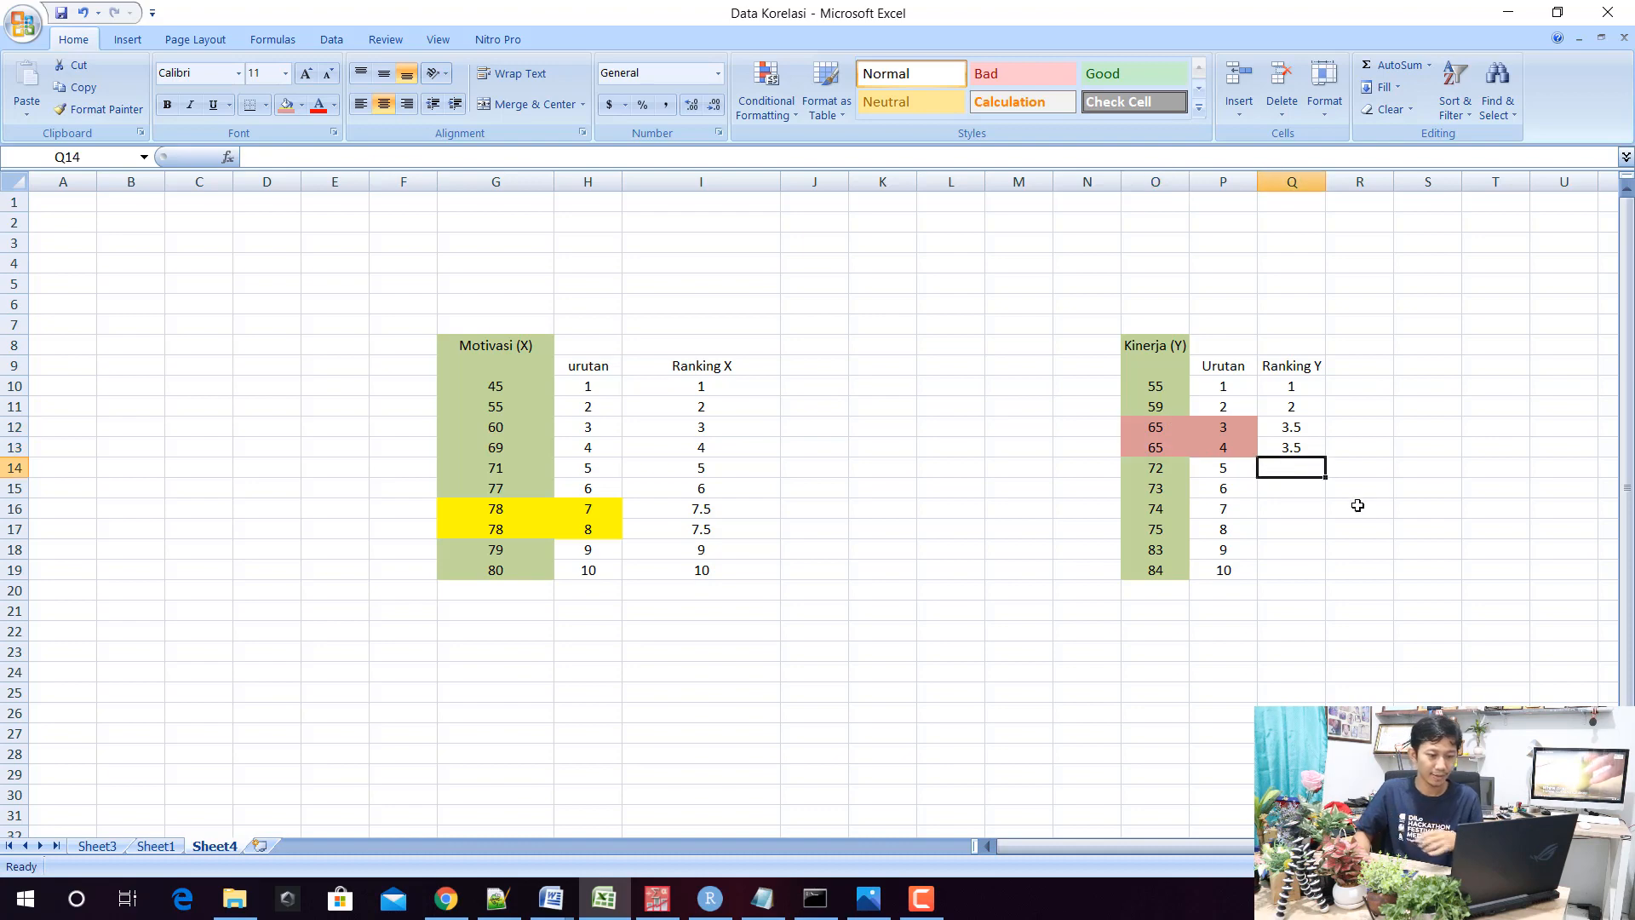
{"action": "type", "text": "5 6 7 "}
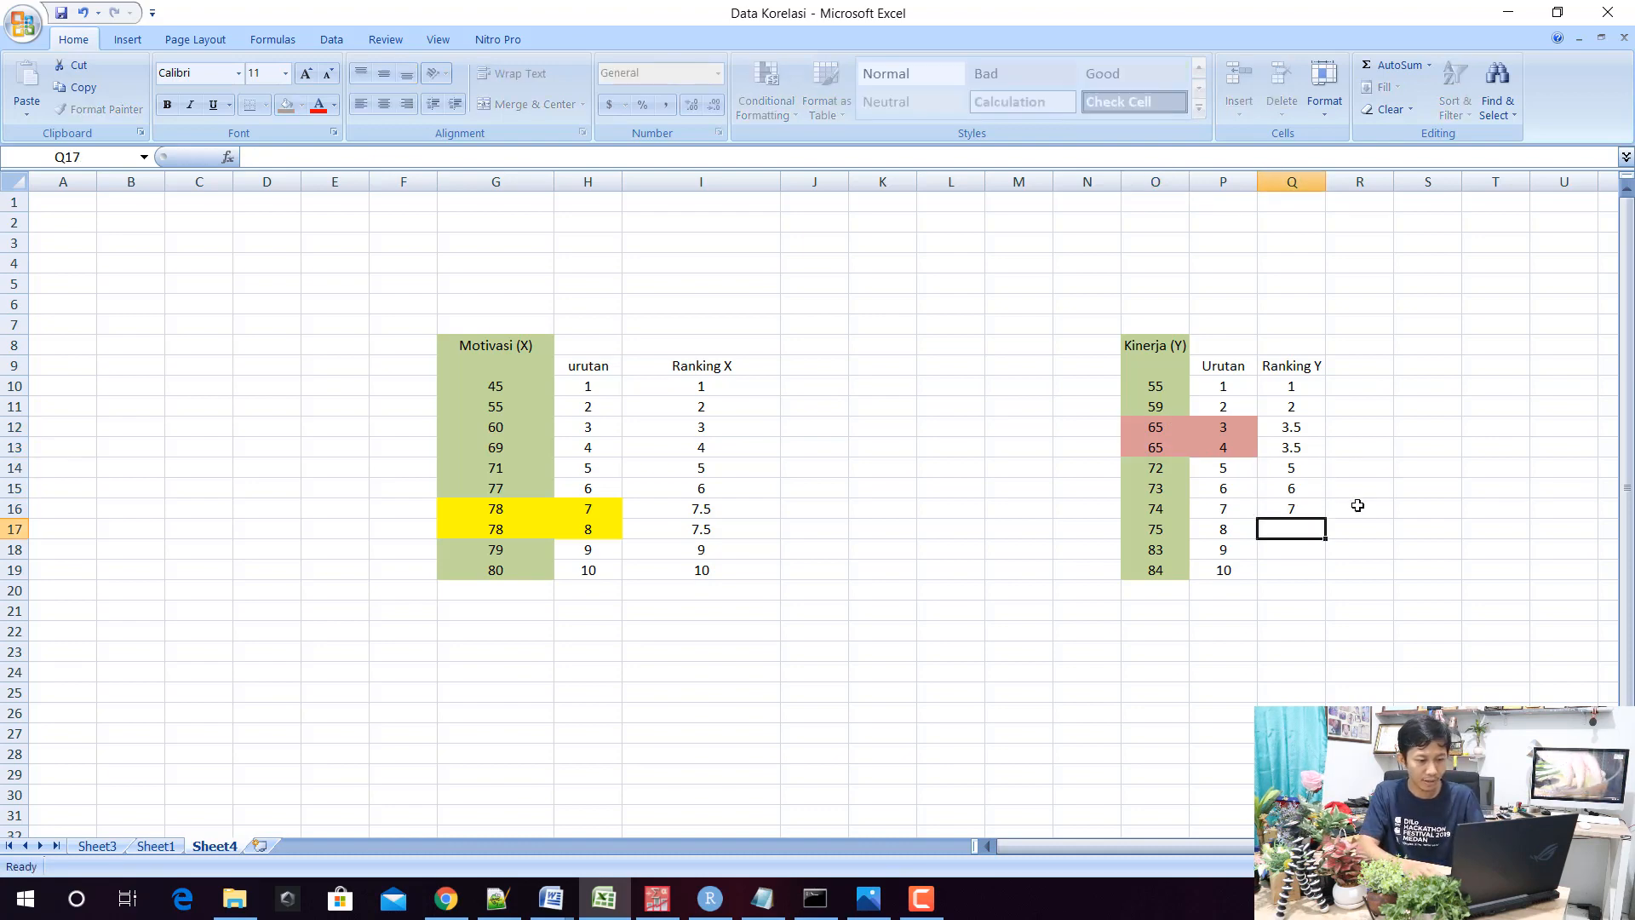
{"action": "type", "text": "8 9"}
{"action": "key", "text": "Return"}
{"action": "type", "text": "10"}
{"action": "key", "text": "Return"}
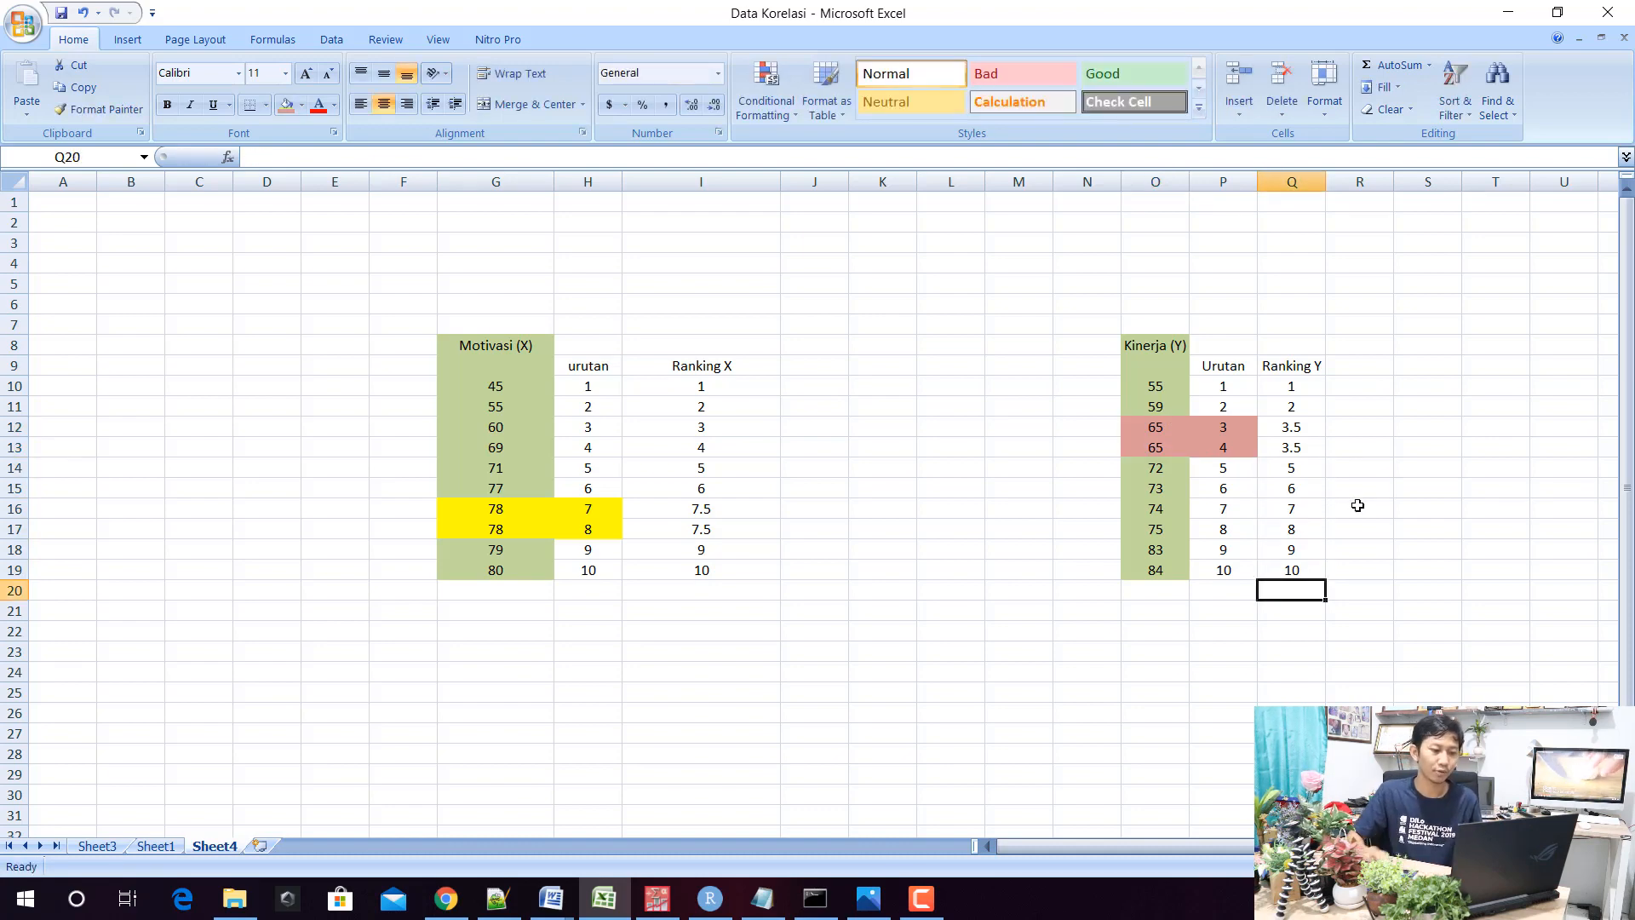
Copy the Kinerja (Y), Urutan and Ranking Y table from Sheet4 and paste it at A26 on Sheet3
{"action": "left_click_drag", "start_coordinate": [1139, 347], "coordinate": [1296, 568]}
{"action": "key", "text": "ctrl+c"}
{"action": "left_click", "coordinate": [96, 845]}
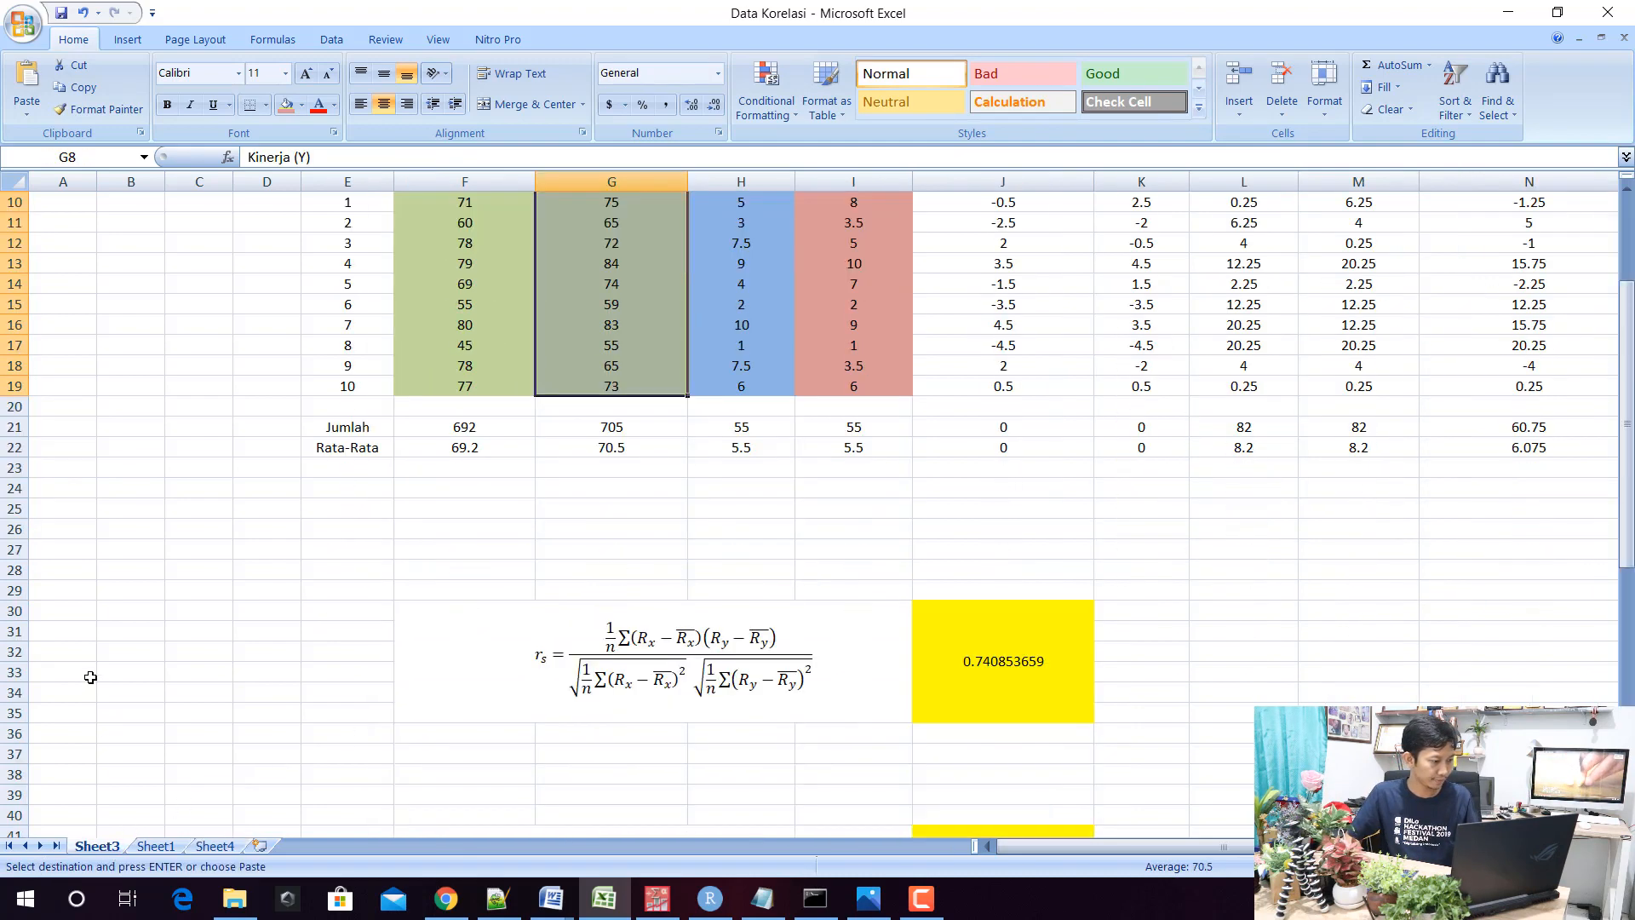
{"action": "left_click", "coordinate": [80, 525]}
{"action": "key", "text": "ctrl+v"}
{"action": "scroll", "coordinate": [294, 536], "scroll_direction": "down", "scroll_amount": 1}
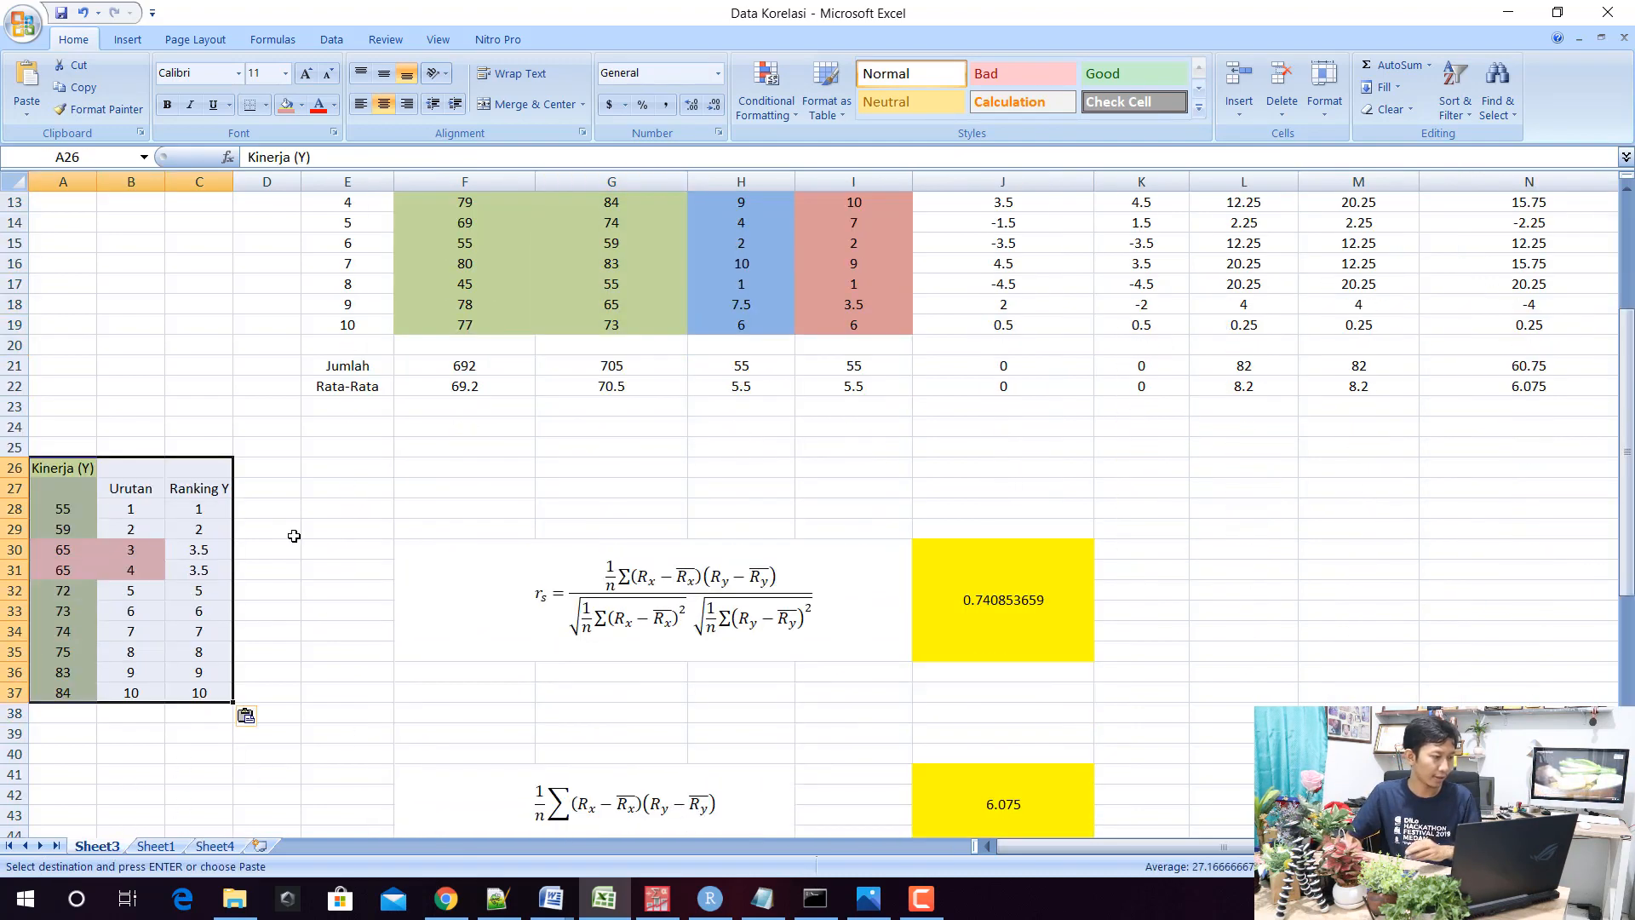
Look up the rank of the Kinerja value 75 (G10) in the pasted table and compare it with Ranking Y in I10
{"action": "scroll", "coordinate": [294, 536], "scroll_direction": "up", "scroll_amount": 2}
{"action": "scroll", "coordinate": [426, 526], "scroll_direction": "up", "scroll_amount": 1}
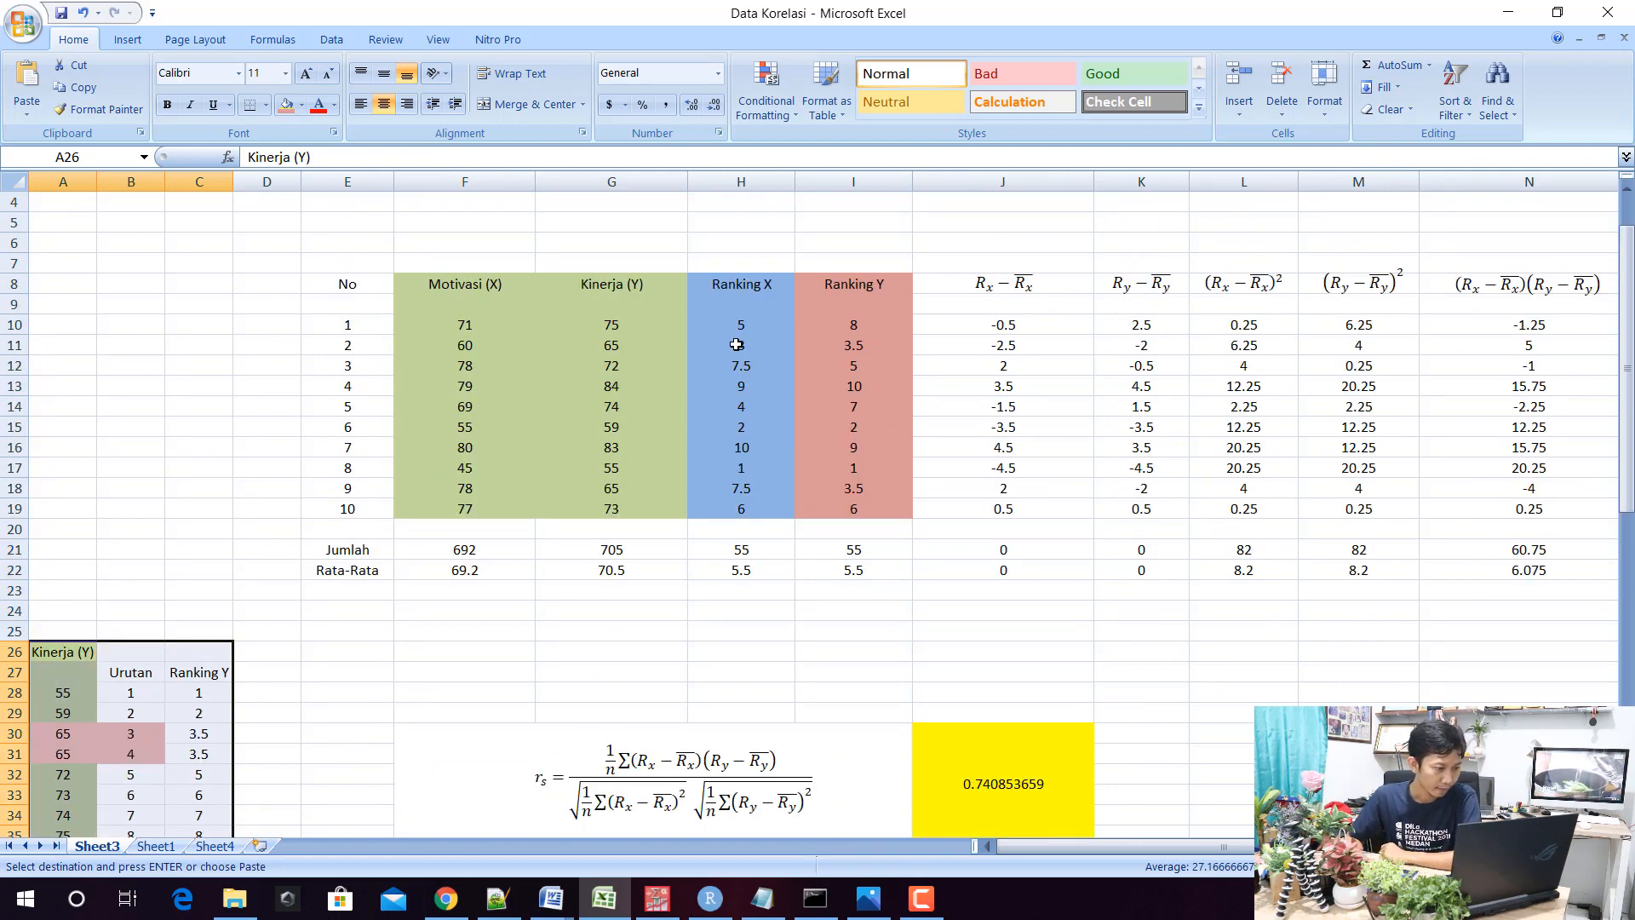
{"action": "left_click", "coordinate": [629, 326]}
{"action": "scroll", "coordinate": [374, 613], "scroll_direction": "down", "scroll_amount": 2}
{"action": "scroll", "coordinate": [374, 613], "scroll_direction": "down", "scroll_amount": 1}
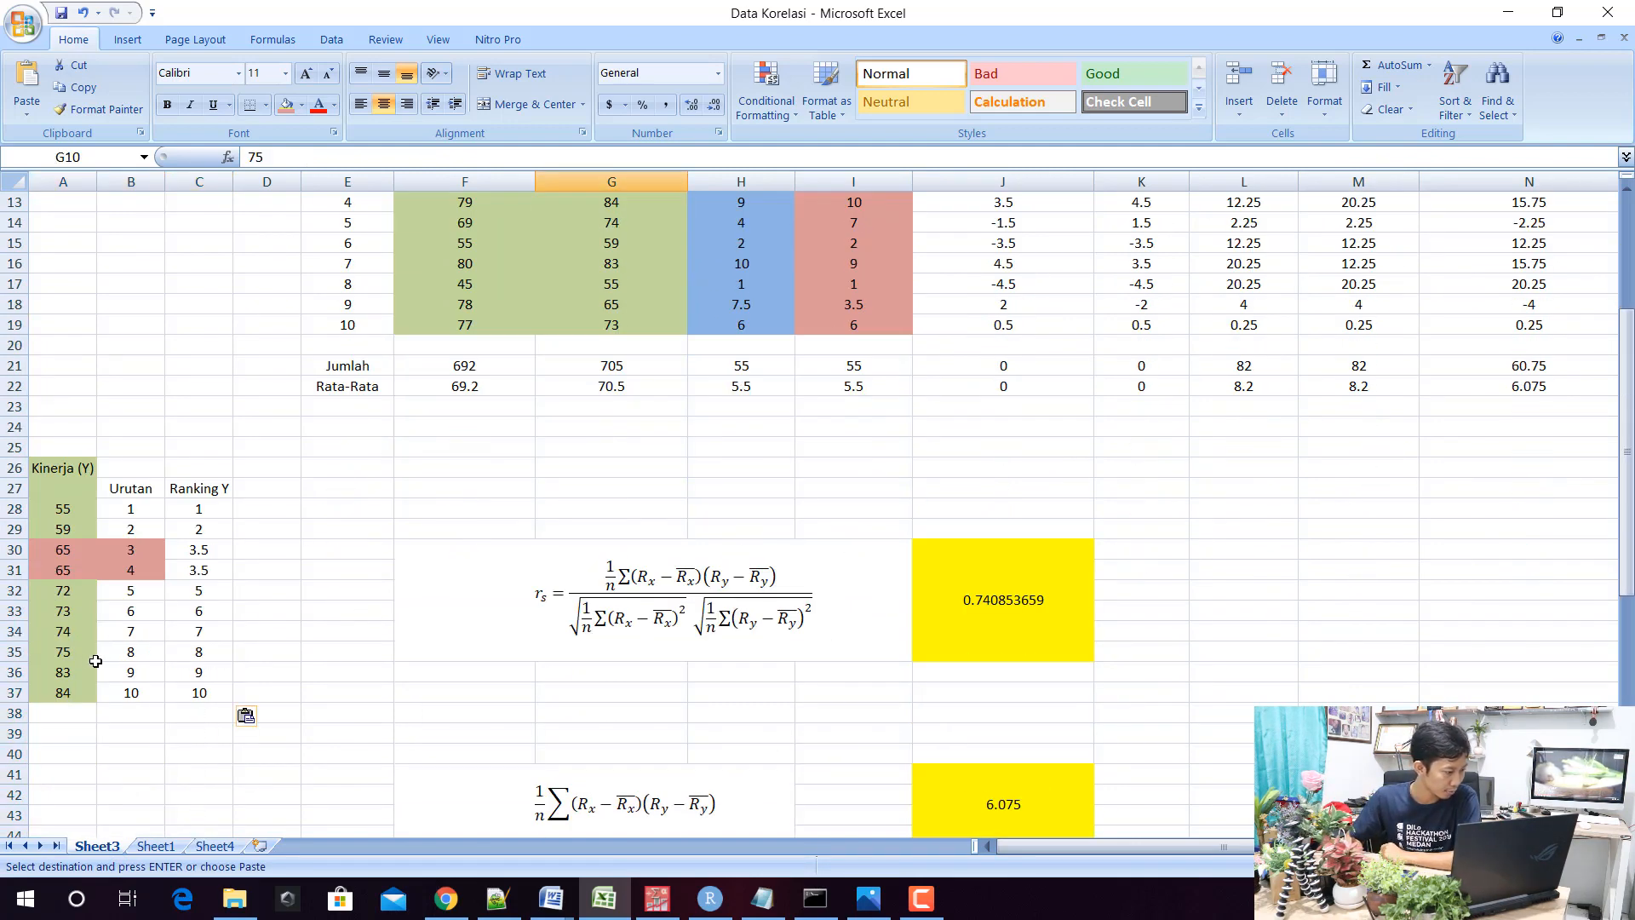
{"action": "left_click", "coordinate": [207, 651]}
{"action": "scroll", "coordinate": [741, 420], "scroll_direction": "up", "scroll_amount": 4}
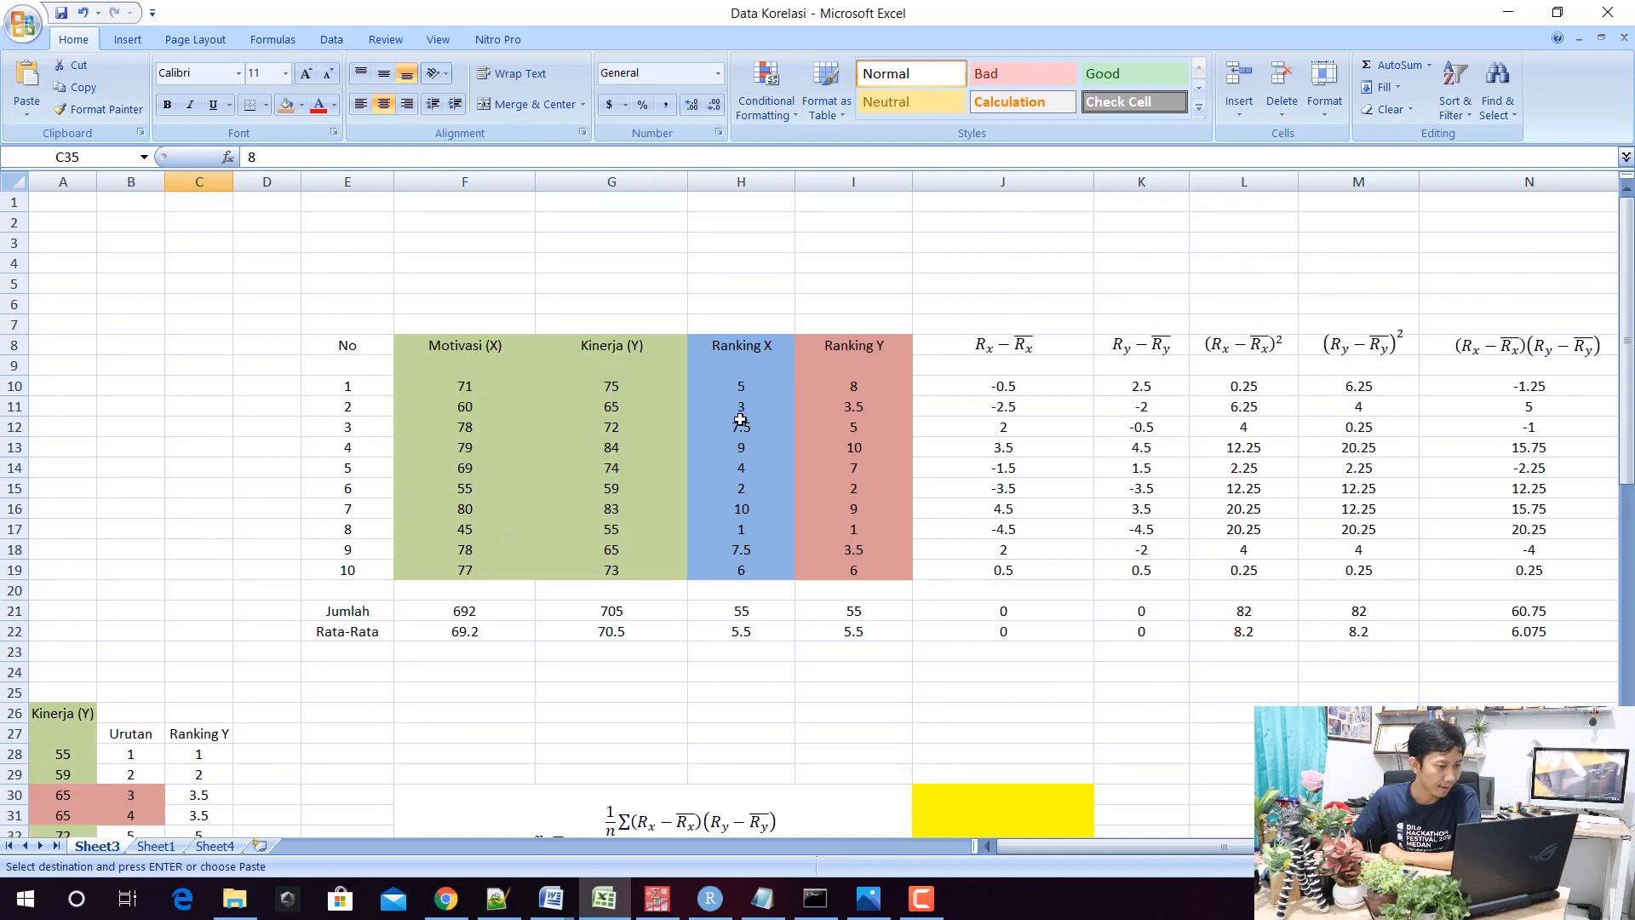
{"action": "left_click", "coordinate": [852, 385]}
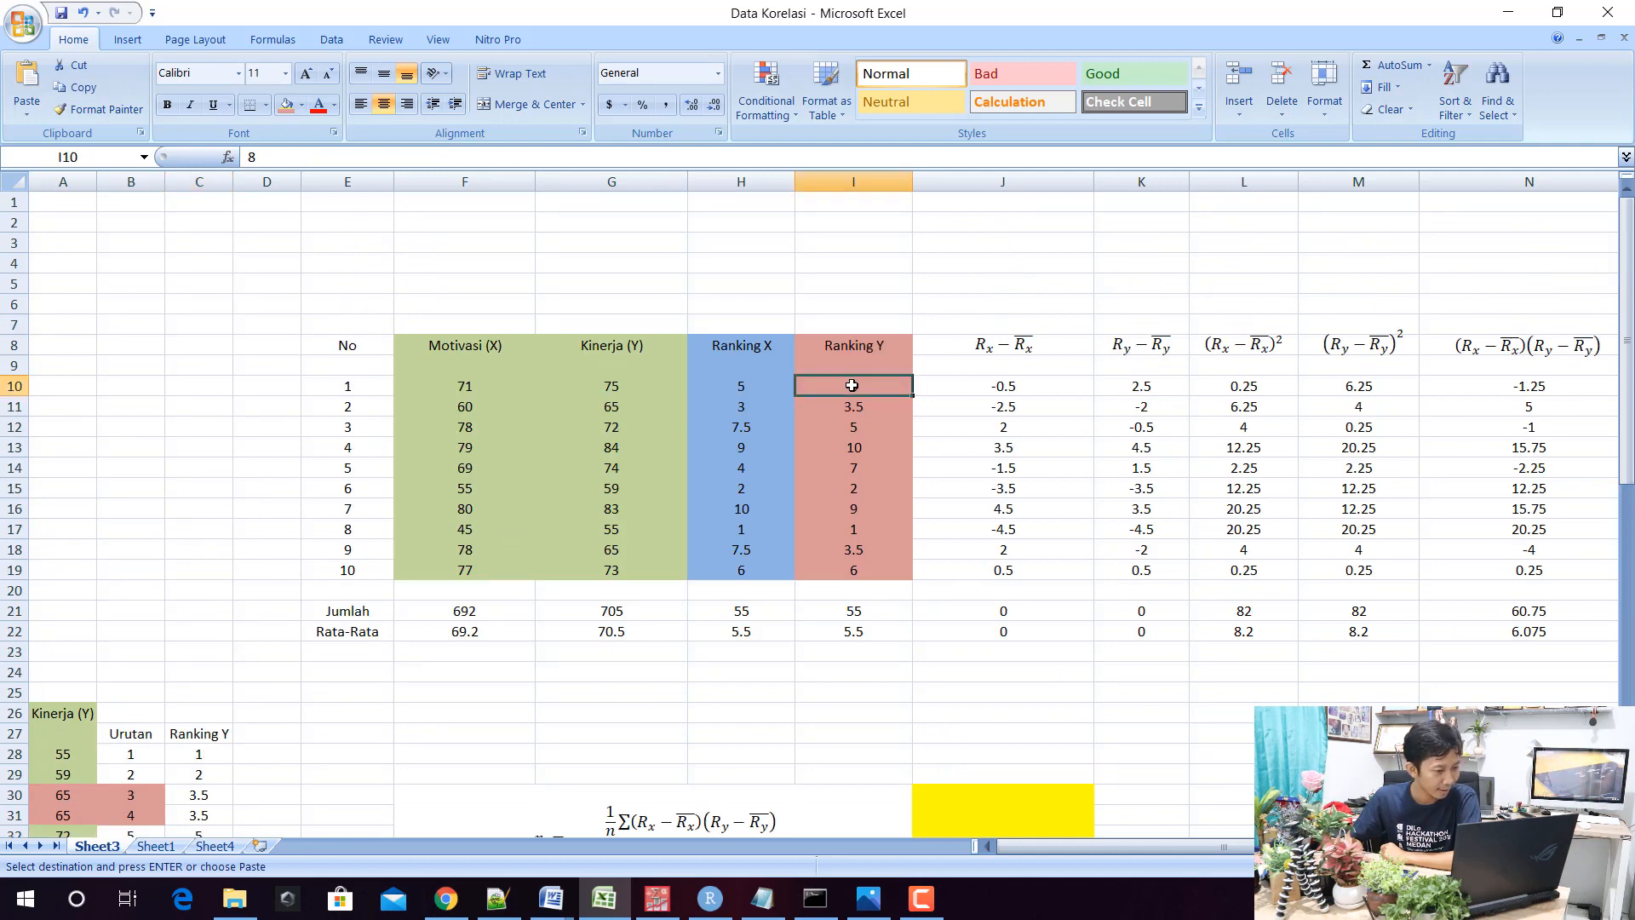
Compare the ranks of the Kinerja values 65 (G11) and 55 (G17) in the pasted table with I11 and I17
{"action": "left_click", "coordinate": [604, 409]}
{"action": "scroll", "coordinate": [297, 524], "scroll_direction": "down", "scroll_amount": 5}
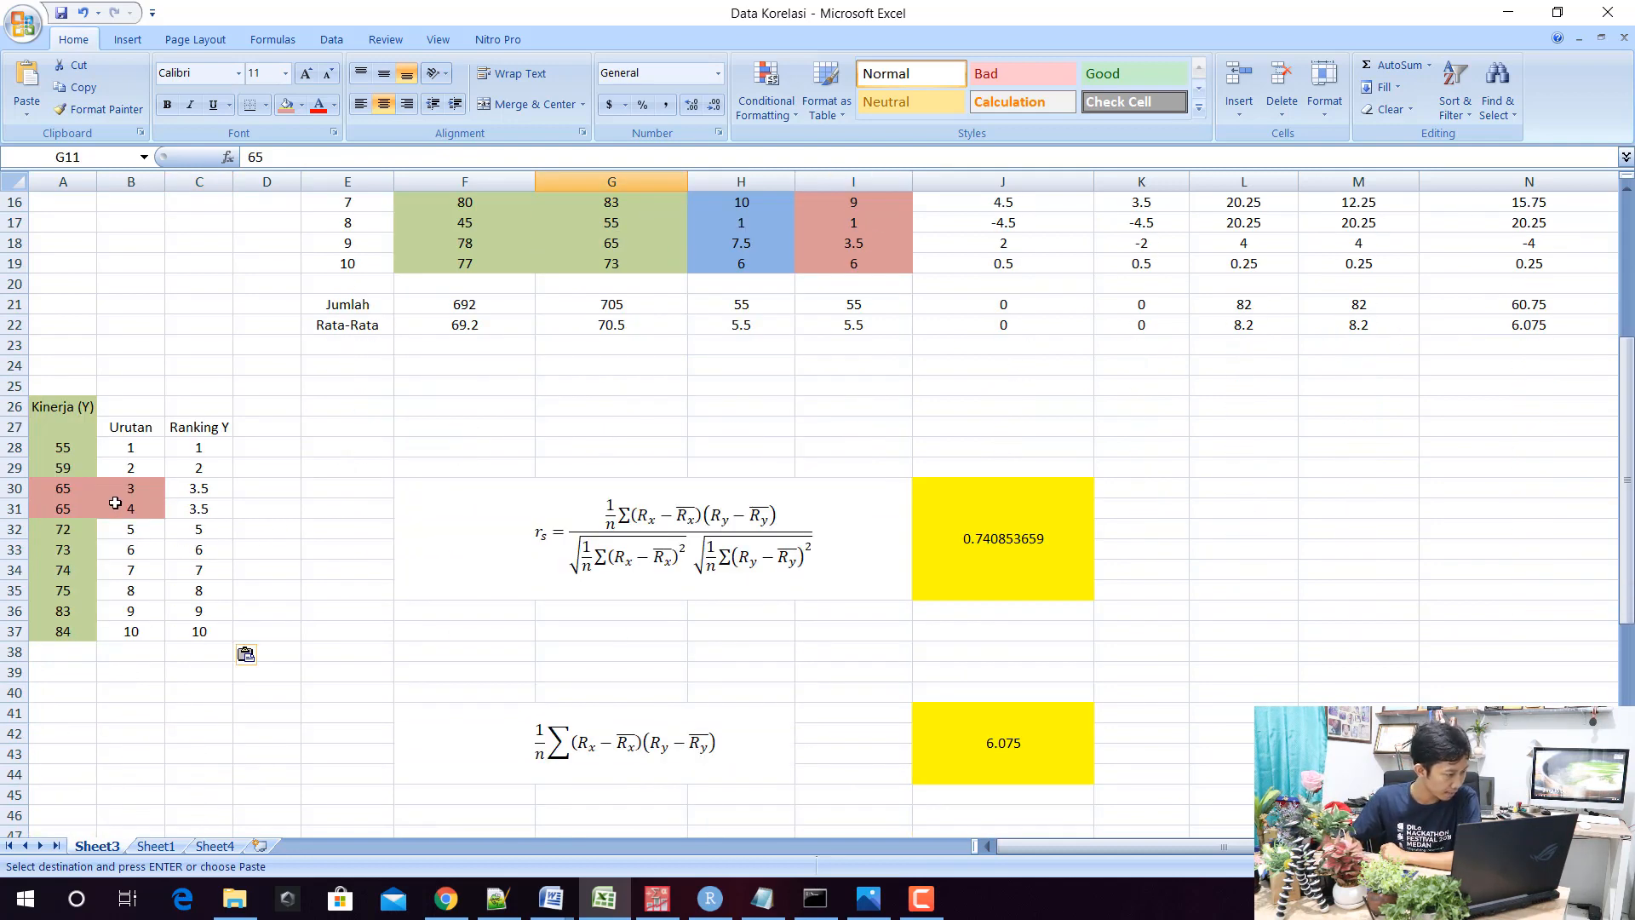
{"action": "scroll", "coordinate": [434, 491], "scroll_direction": "up", "scroll_amount": 3}
{"action": "left_click", "coordinate": [858, 282]}
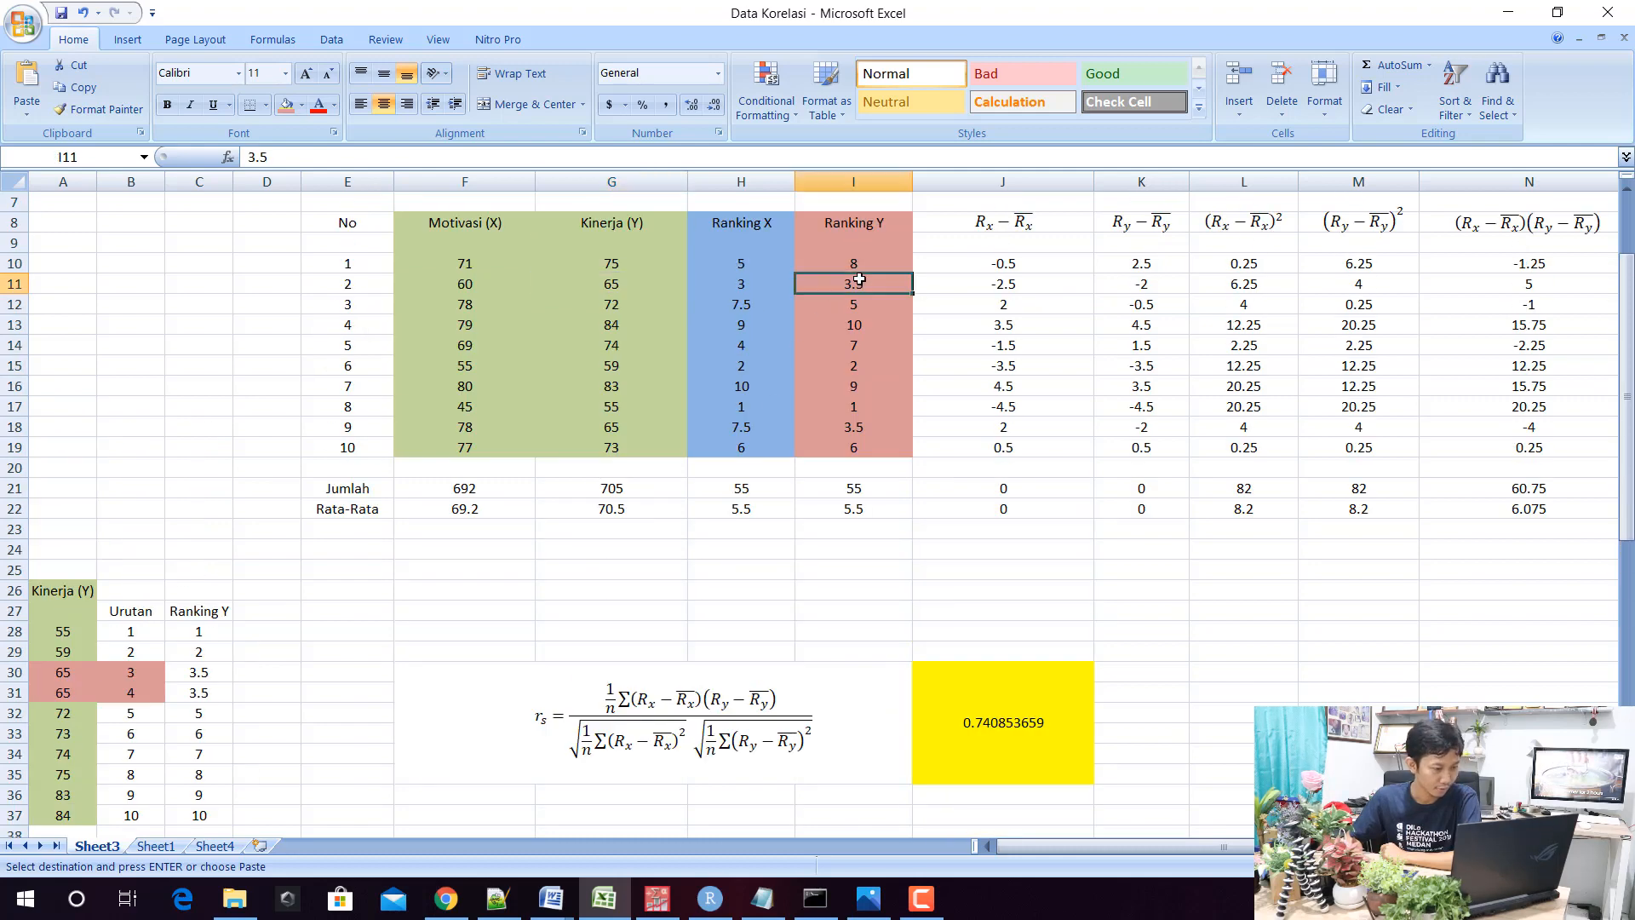
{"action": "left_click", "coordinate": [611, 406]}
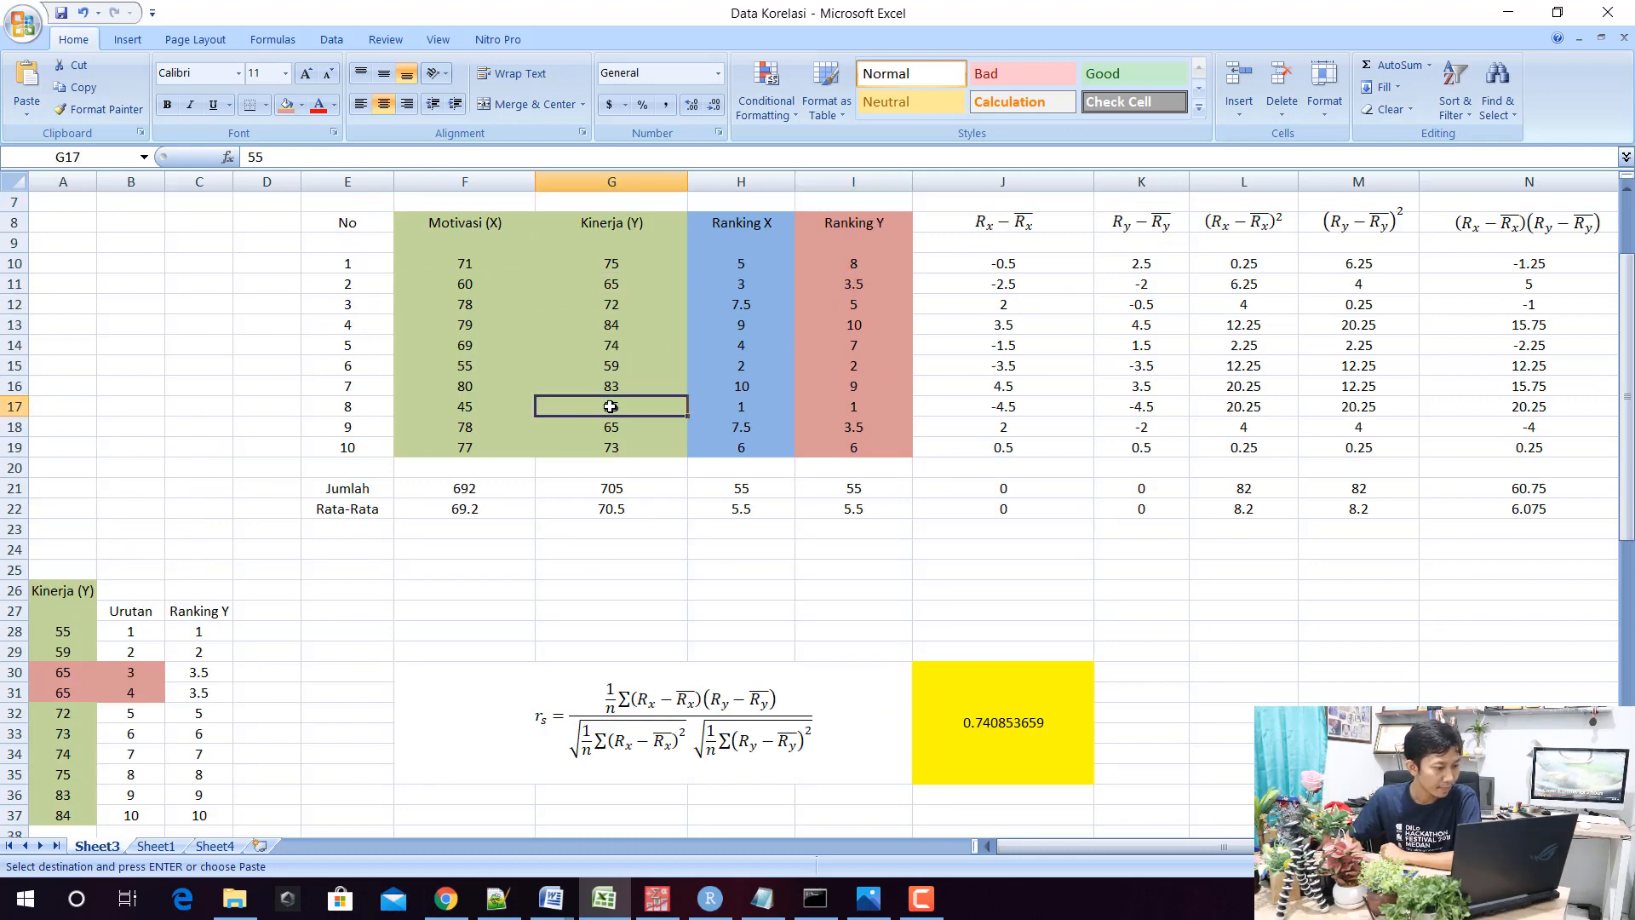
{"action": "scroll", "coordinate": [212, 486], "scroll_direction": "down", "scroll_amount": 5}
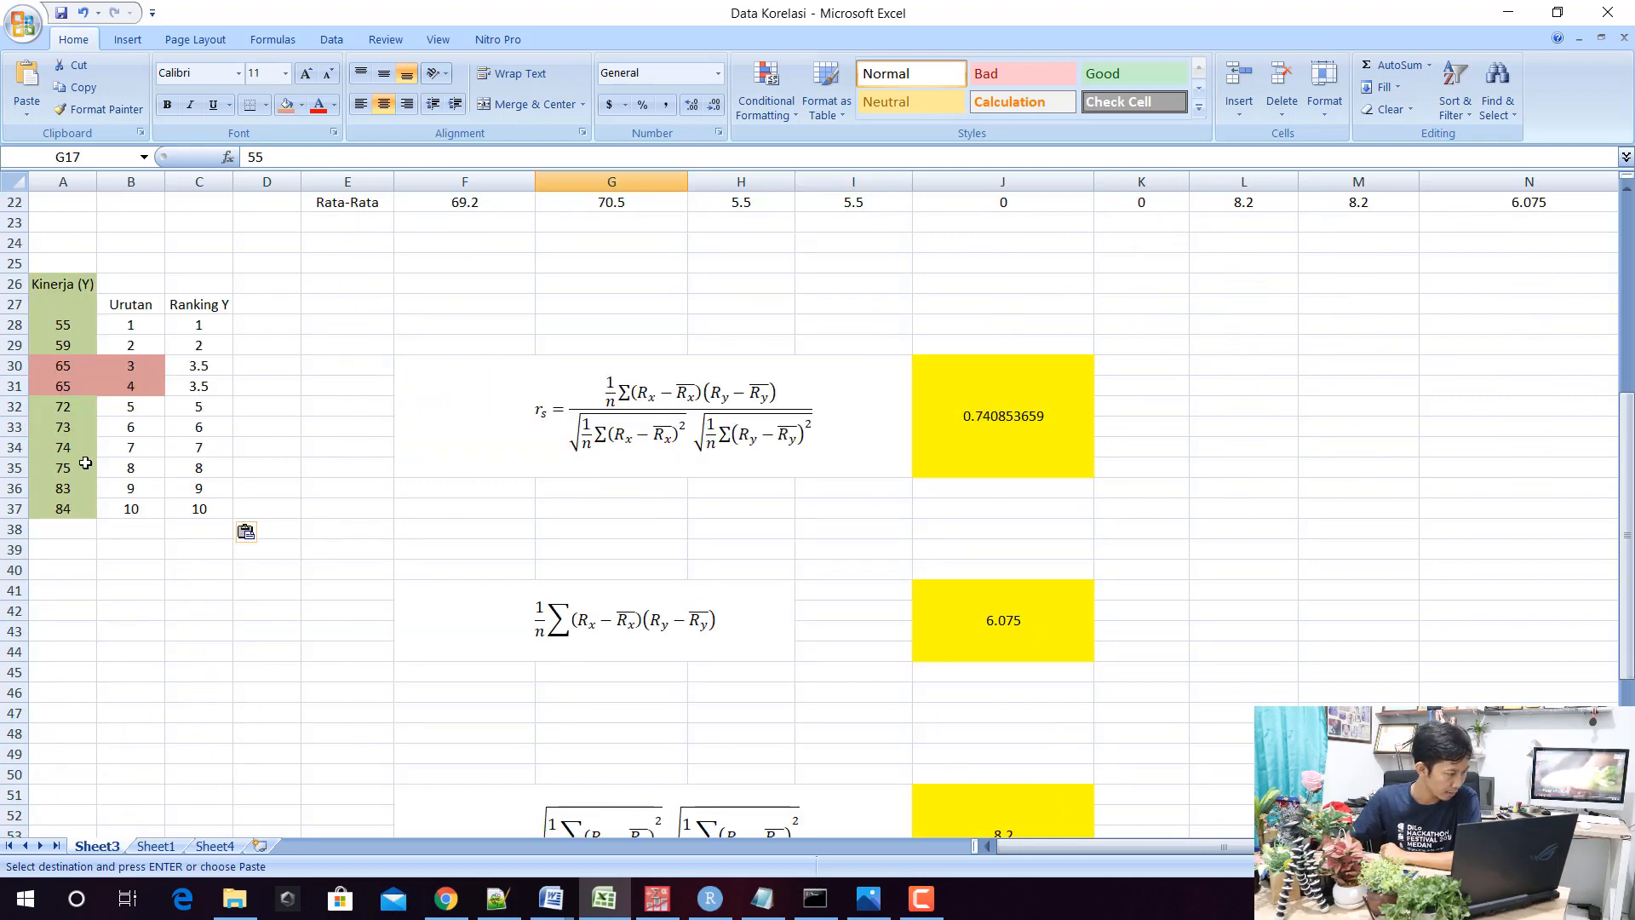
{"action": "scroll", "coordinate": [374, 414], "scroll_direction": "up", "scroll_amount": 5}
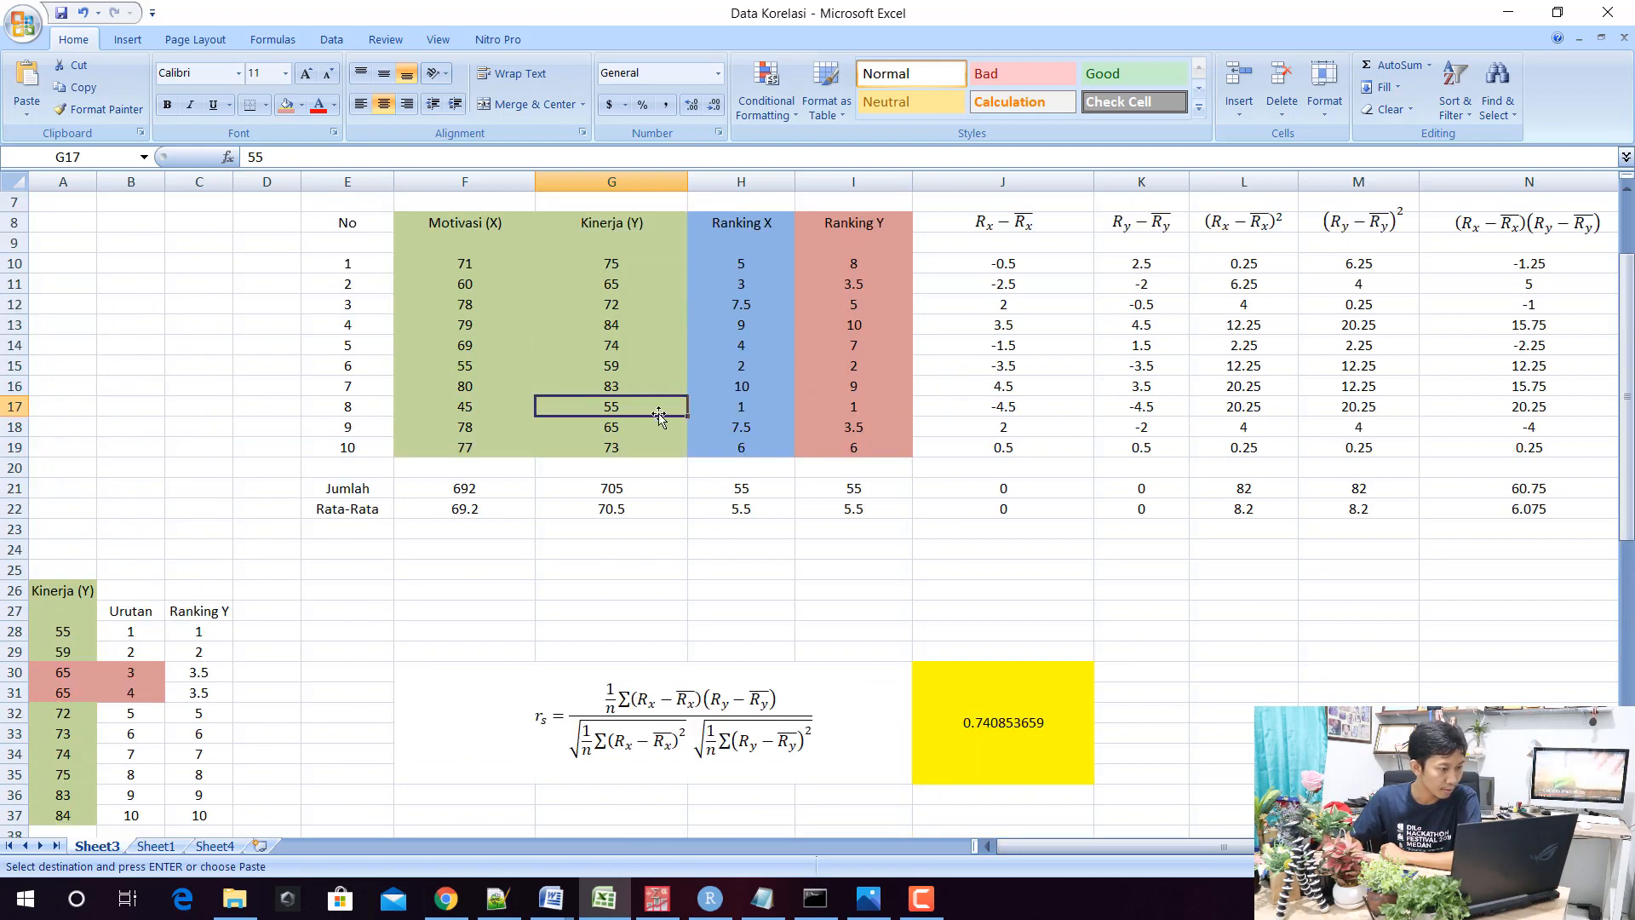
{"action": "left_click", "coordinate": [877, 407]}
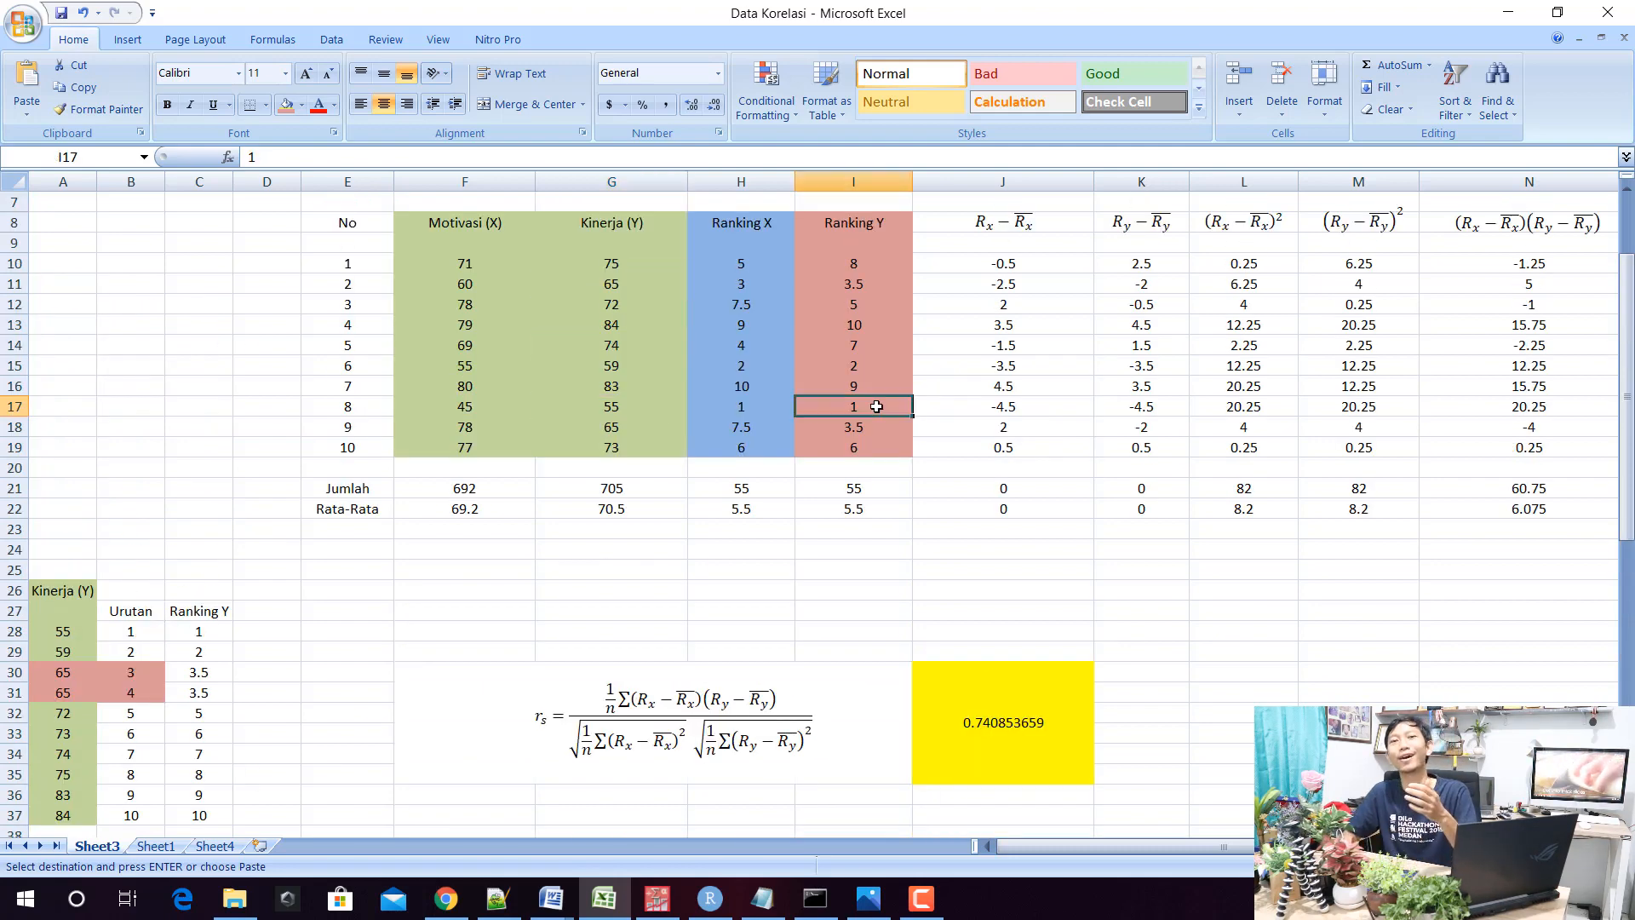
Clear all contents and formatting of the pasted Kinerja ranking table, A25:D38, on Sheet3
{"action": "scroll", "coordinate": [649, 405], "scroll_direction": "down", "scroll_amount": 3}
{"action": "left_click_drag", "start_coordinate": [63, 385], "coordinate": [249, 653]}
{"action": "left_click", "coordinate": [1386, 109]}
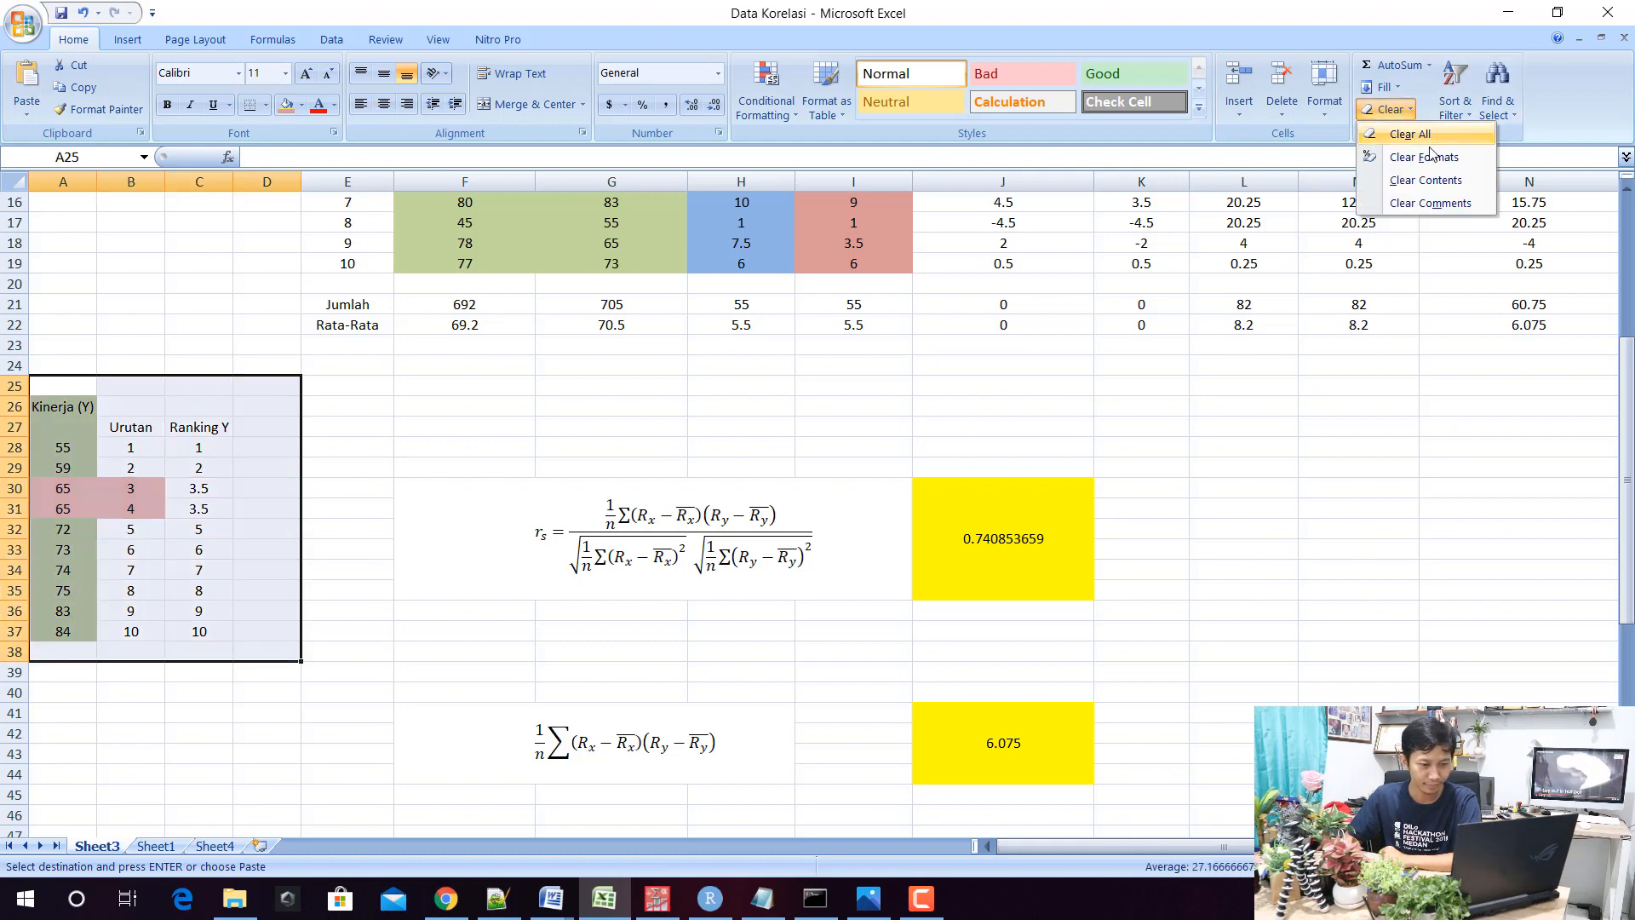
{"action": "left_click", "coordinate": [1411, 133]}
{"action": "scroll", "coordinate": [844, 396], "scroll_direction": "up", "scroll_amount": 5}
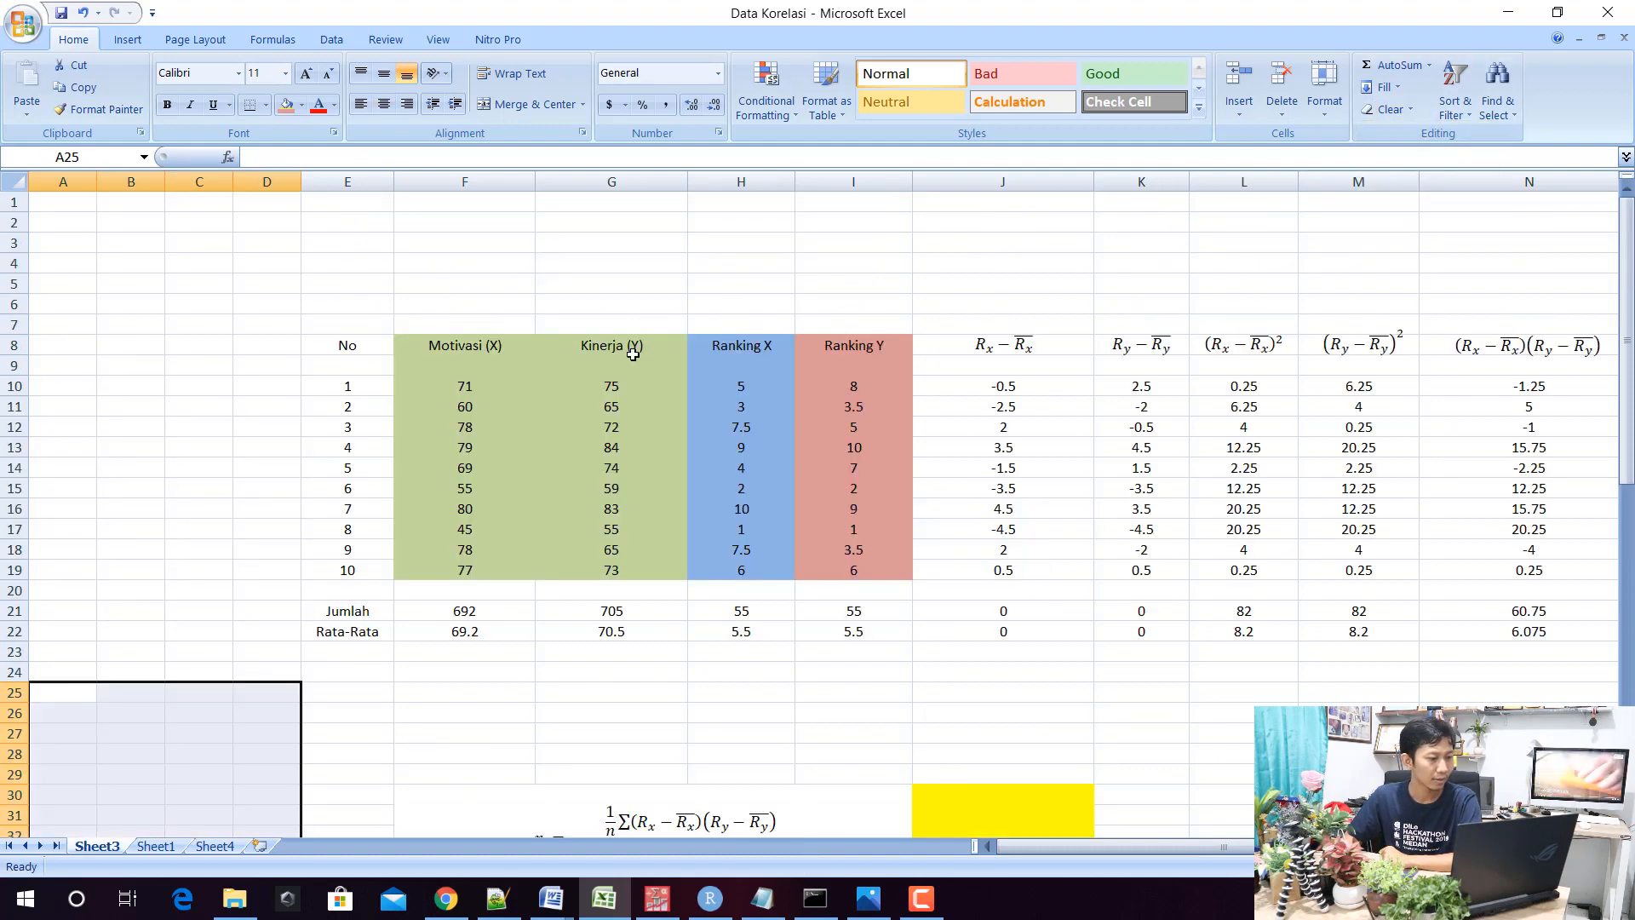
{"action": "left_click", "coordinate": [465, 401]}
{"action": "left_click", "coordinate": [790, 426]}
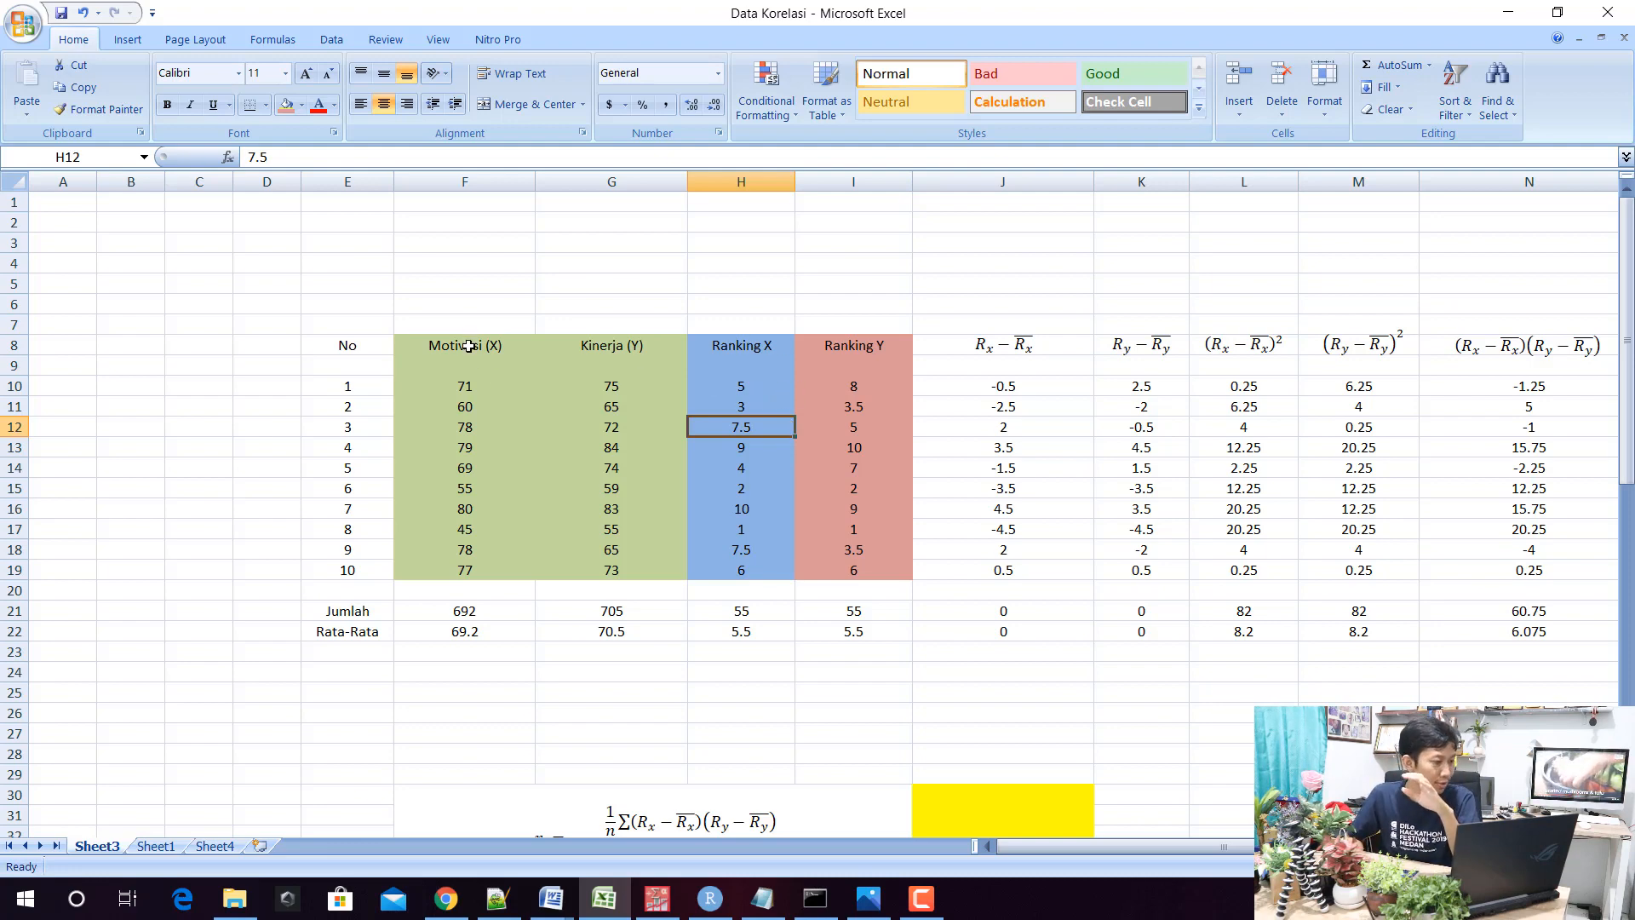
{"action": "left_click_drag", "start_coordinate": [468, 346], "coordinate": [586, 557]}
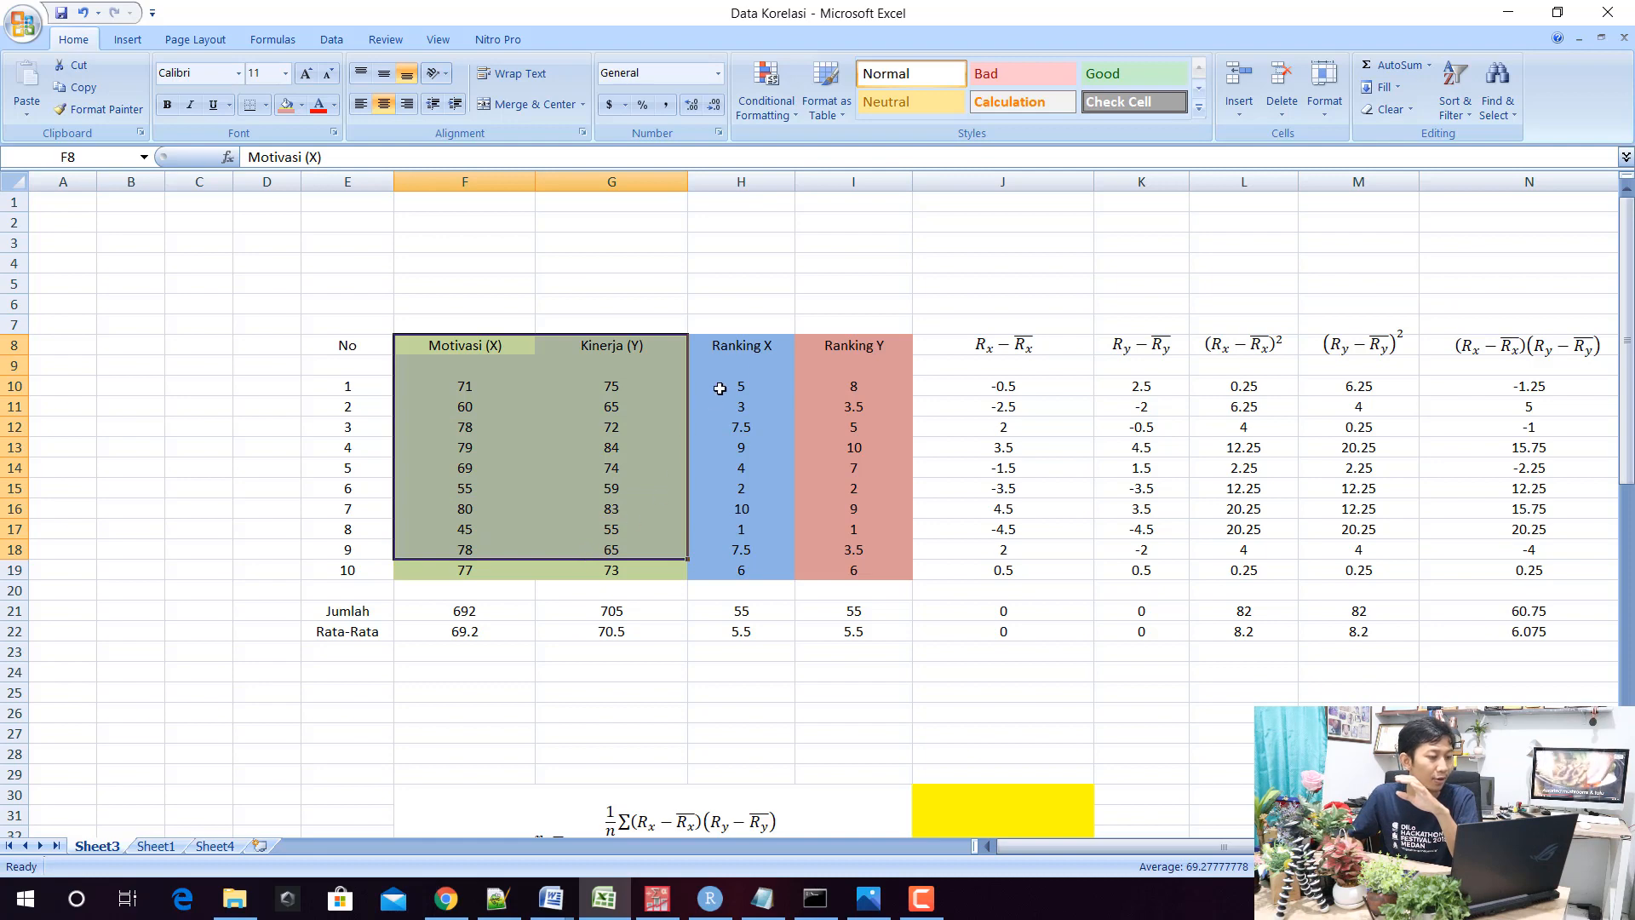
{"action": "left_click_drag", "start_coordinate": [763, 346], "coordinate": [880, 570]}
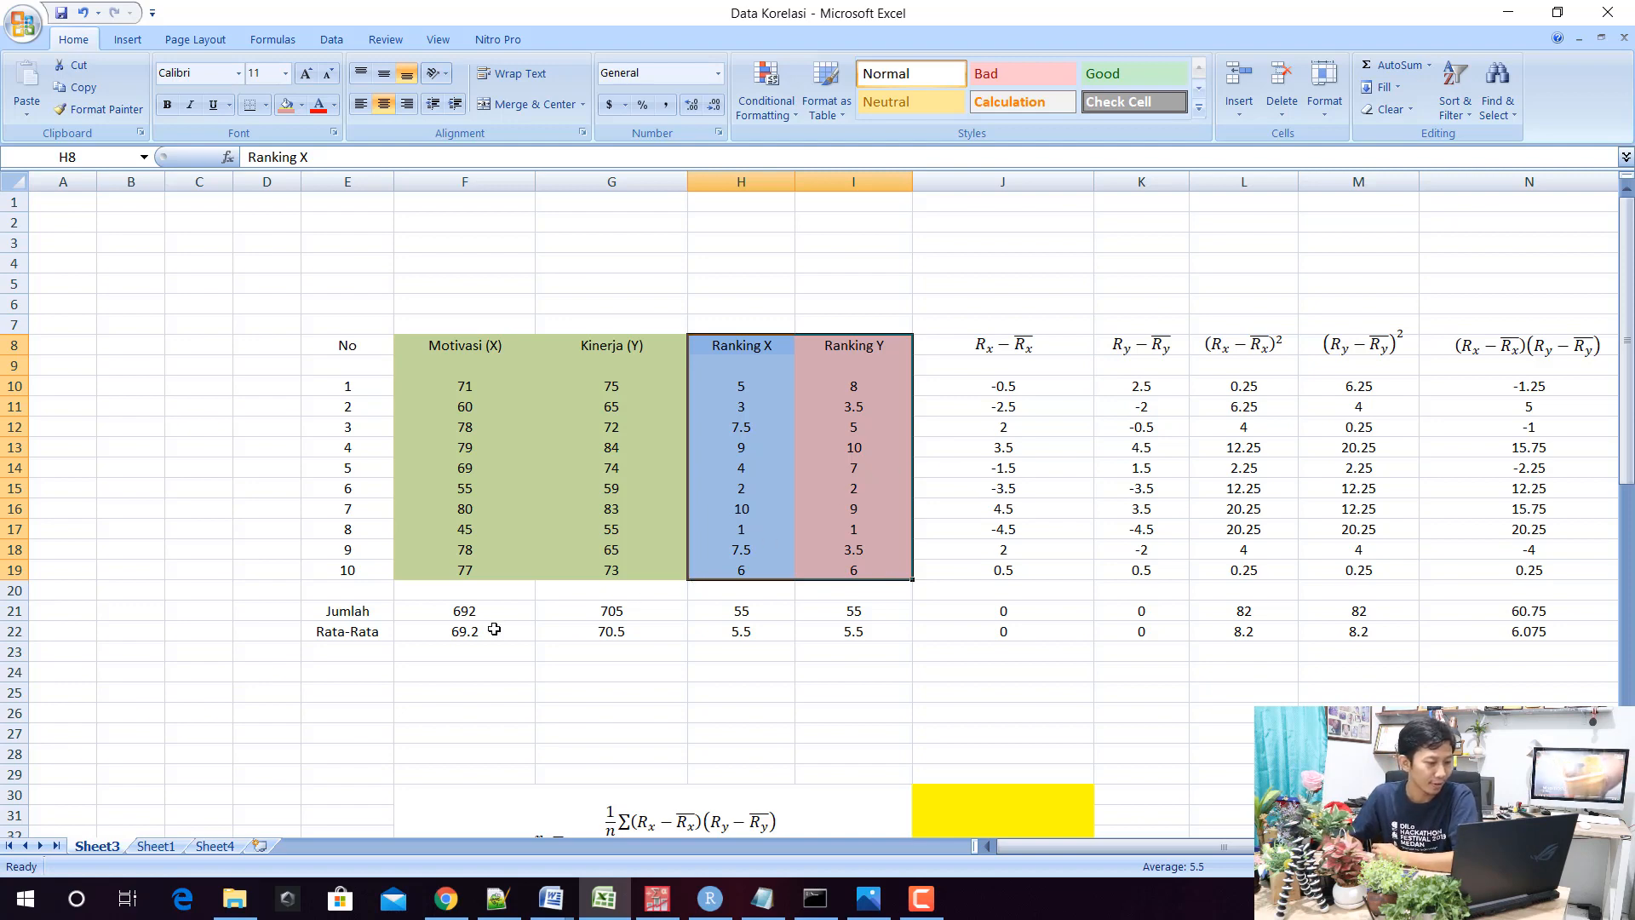
Clear the contents of the Jumlah and Rata-Rata rows, F21:N22, keeping their formatting
{"action": "left_click_drag", "start_coordinate": [453, 607], "coordinate": [1396, 636]}
{"action": "left_click", "coordinate": [1389, 109]}
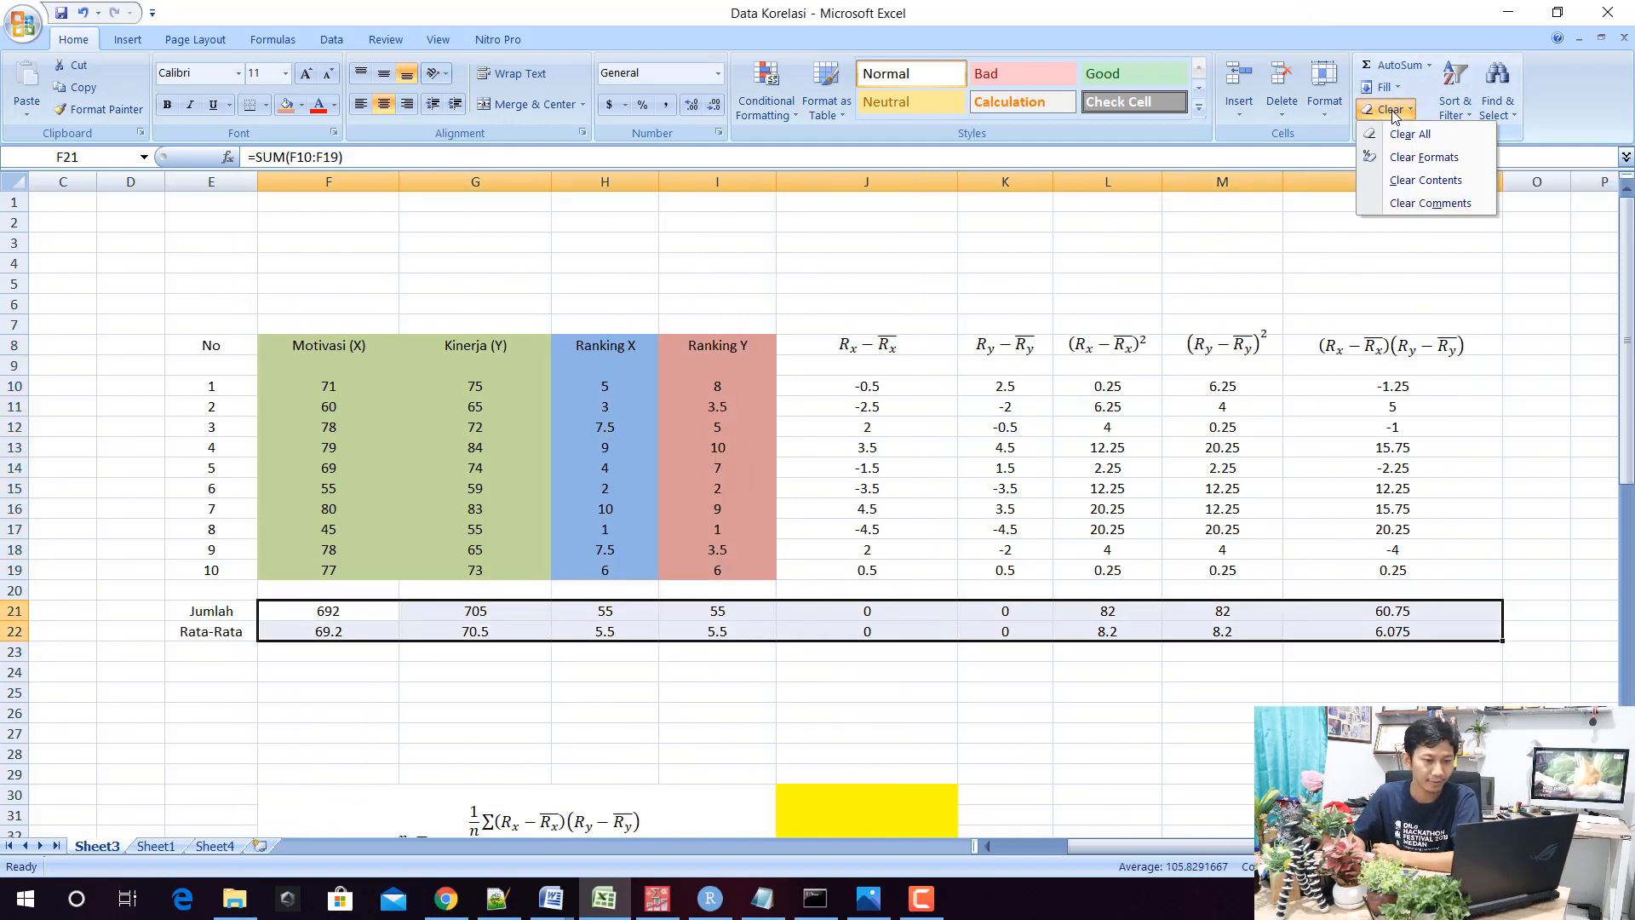
{"action": "left_click", "coordinate": [1426, 180]}
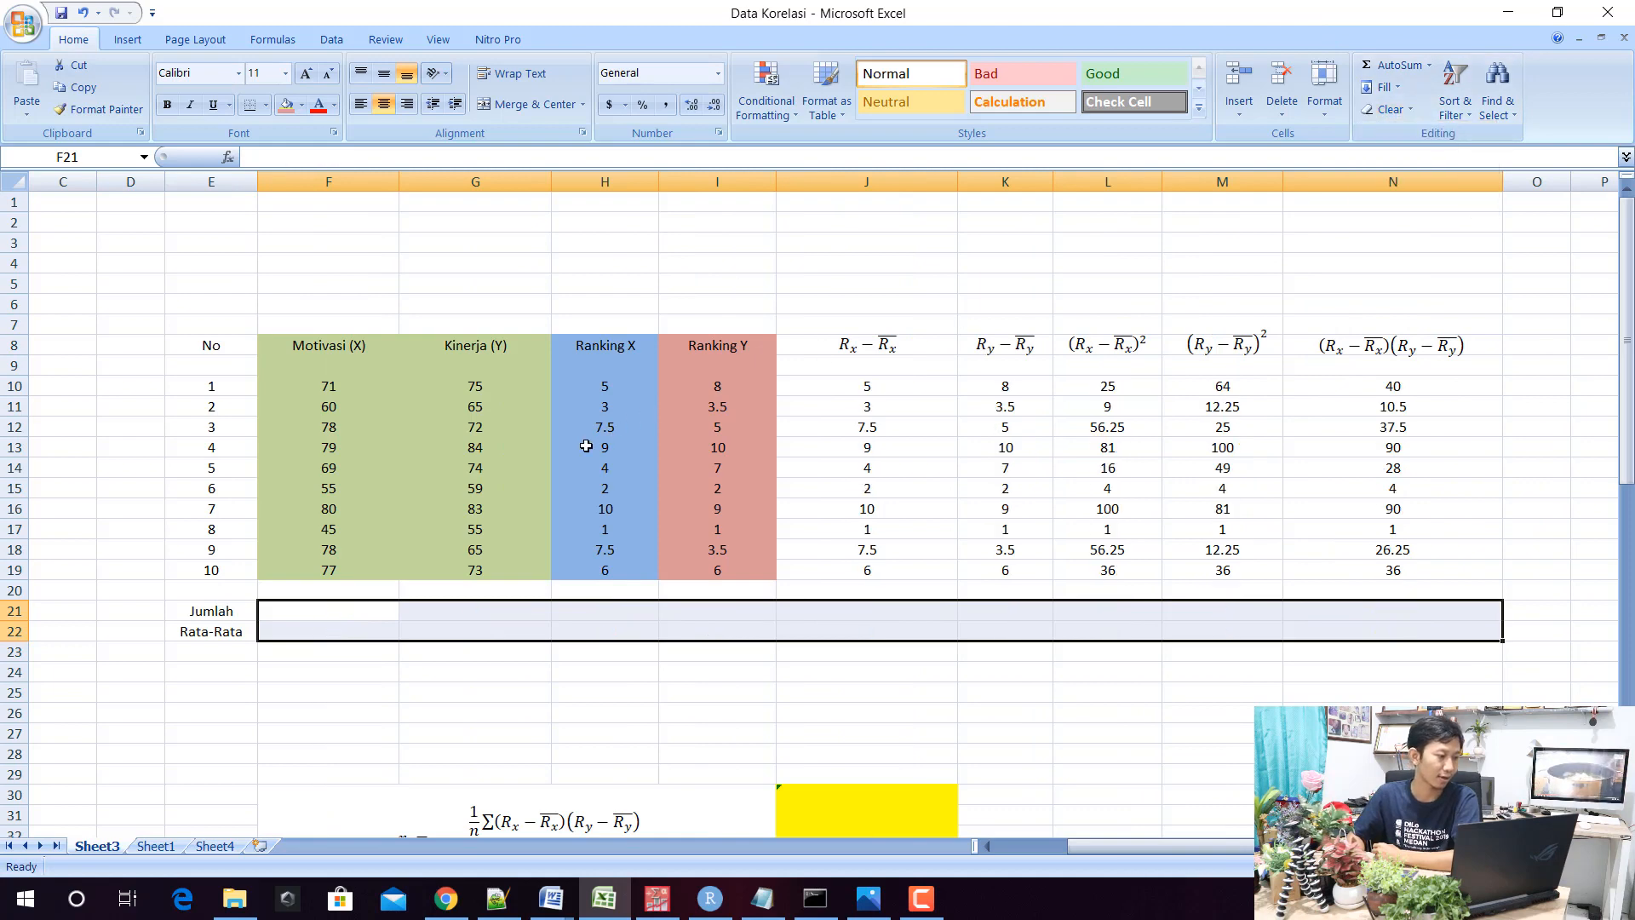
Total the Motivasi (X) scores F10:F19 with a SUM formula in the Jumlah cell F21
{"action": "left_click", "coordinate": [347, 606]}
{"action": "type", "text": "=sum"}
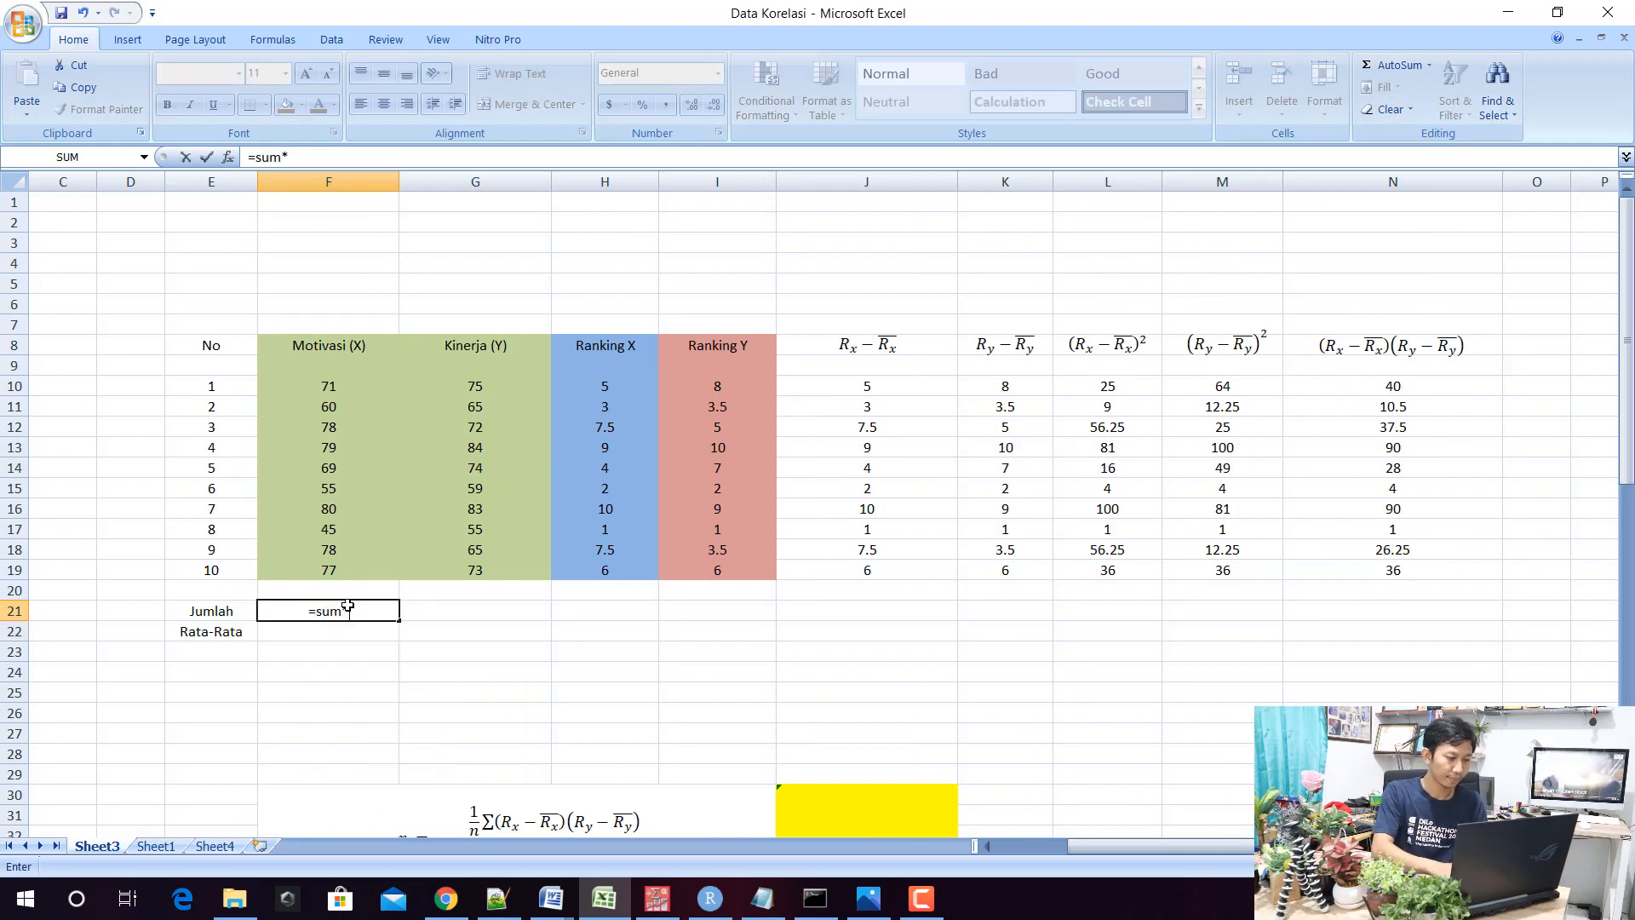
{"action": "type", "text": "*"}
{"action": "key", "text": "BackSpace"}
{"action": "type", "text": "("}
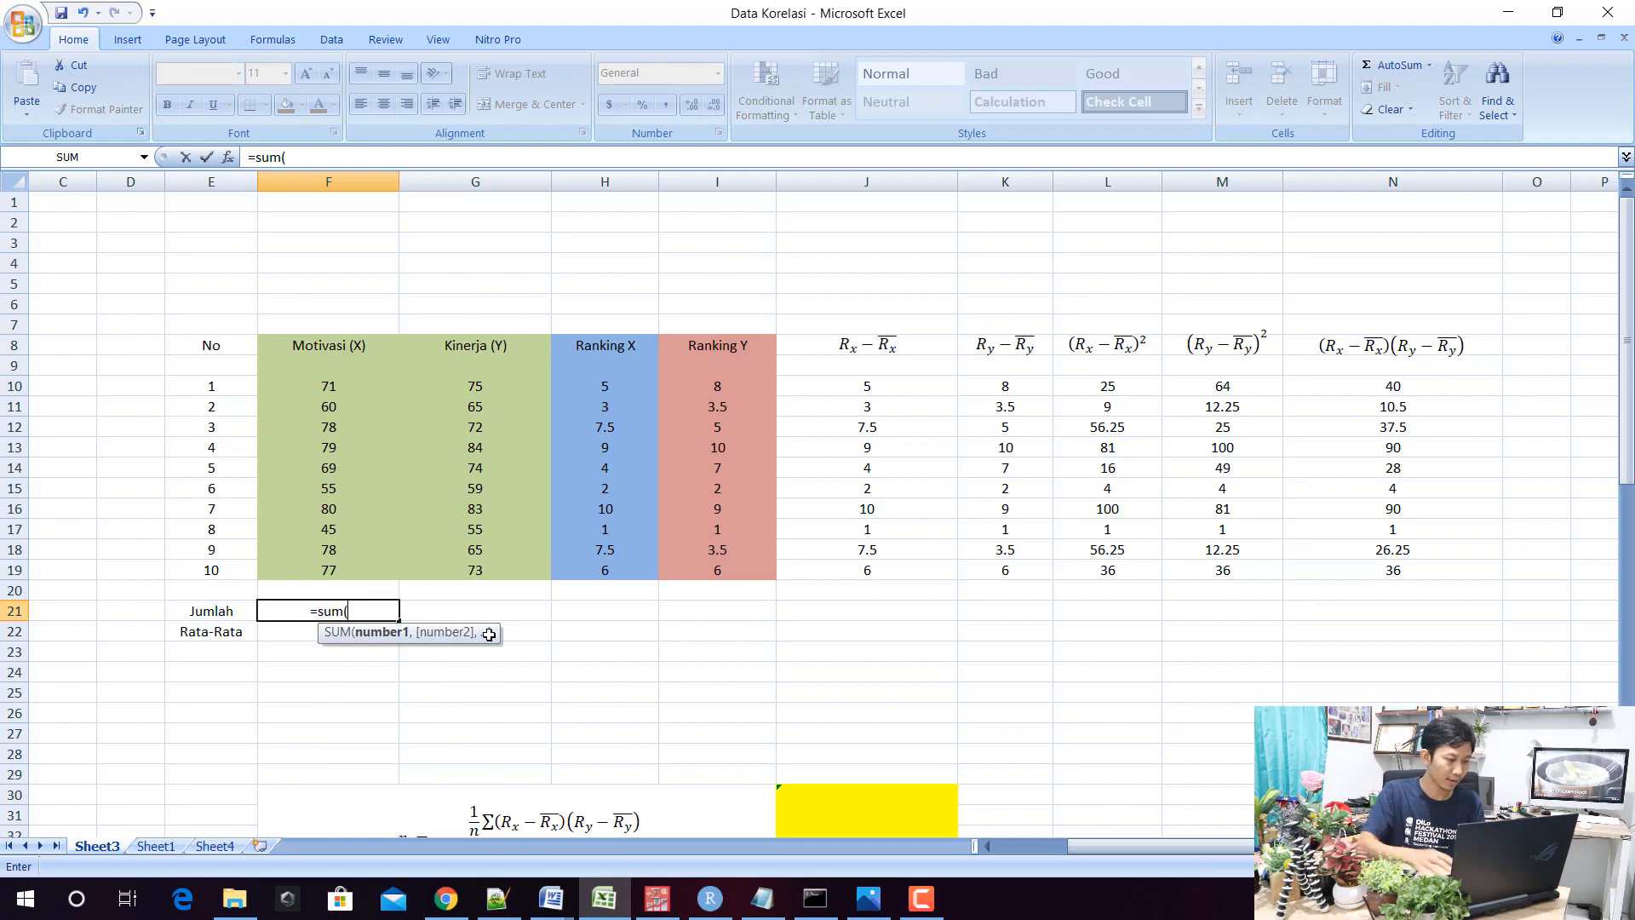
{"action": "left_click_drag", "start_coordinate": [322, 392], "coordinate": [322, 572]}
{"action": "key", "text": "Return"}
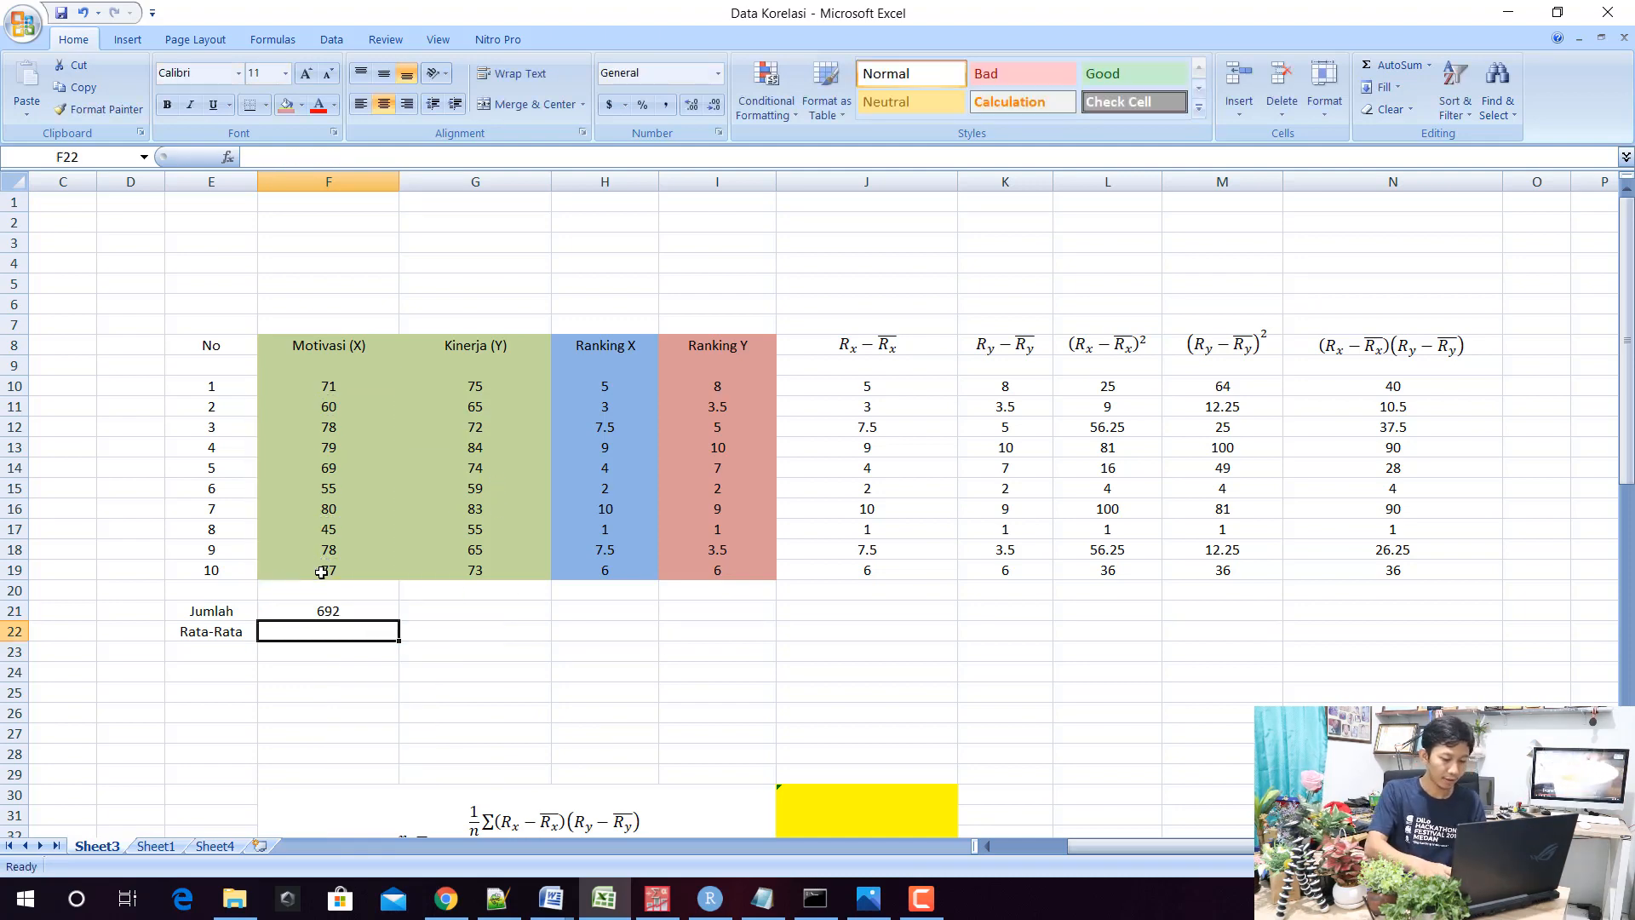
Calculate the mean of the Motivasi (X) scores F10:F19 with an AVERAGE formula in the Rata-Rata cell F22
{"action": "type", "text": "=av"}
{"action": "double_click", "coordinate": [380, 672]}
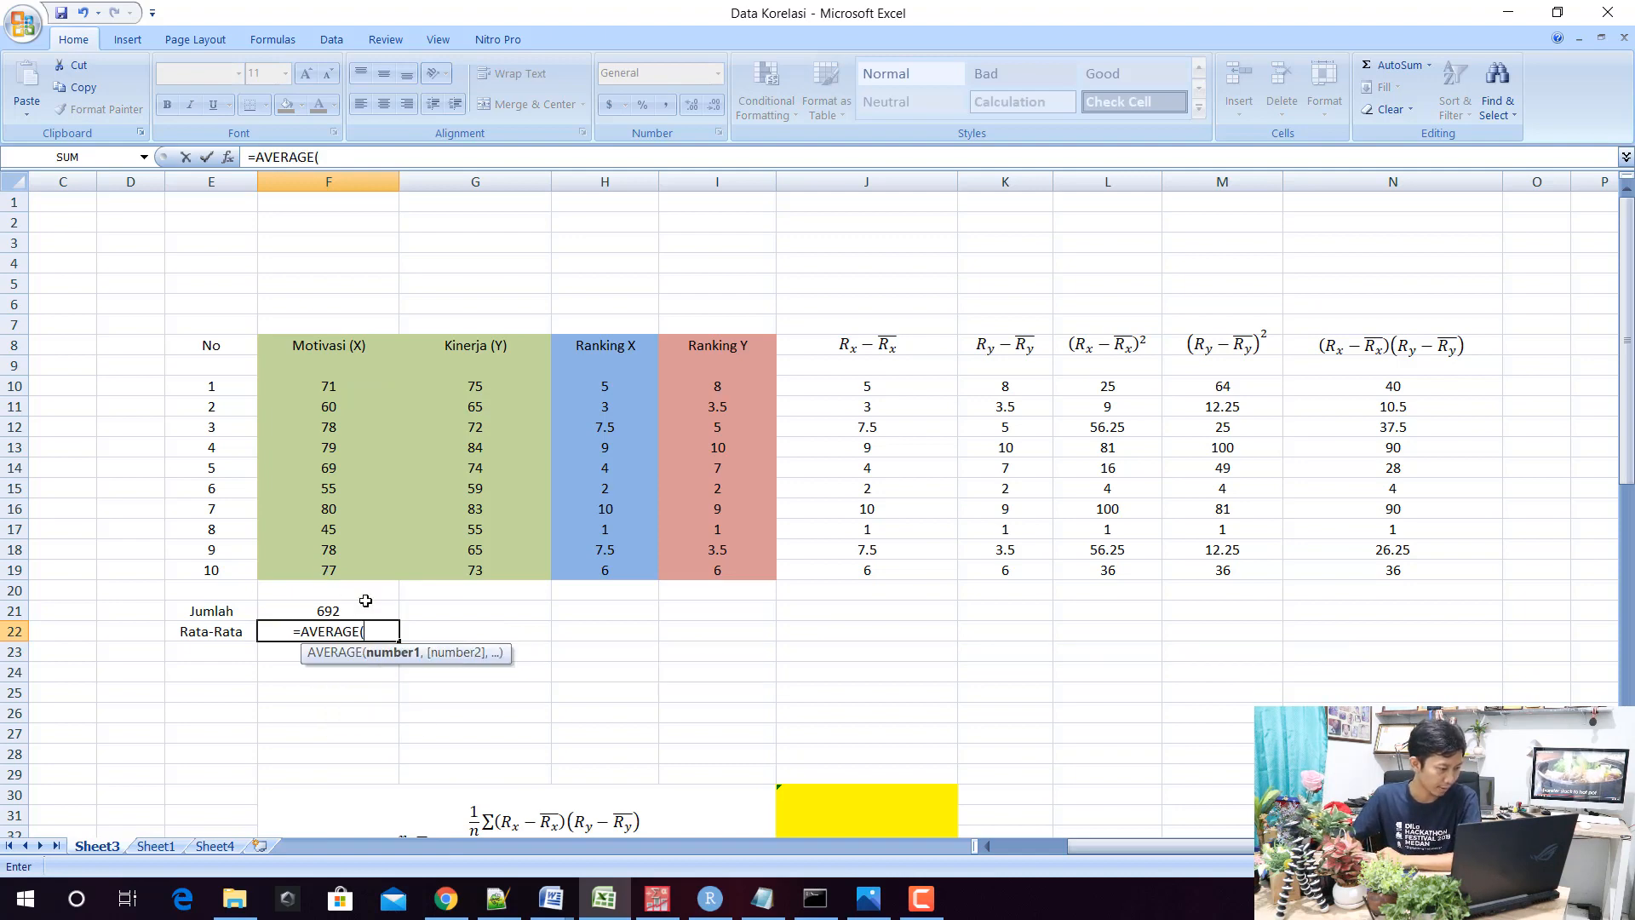
{"action": "left_click_drag", "start_coordinate": [344, 392], "coordinate": [326, 564]}
{"action": "type", "text": ")"}
{"action": "key", "text": "Return"}
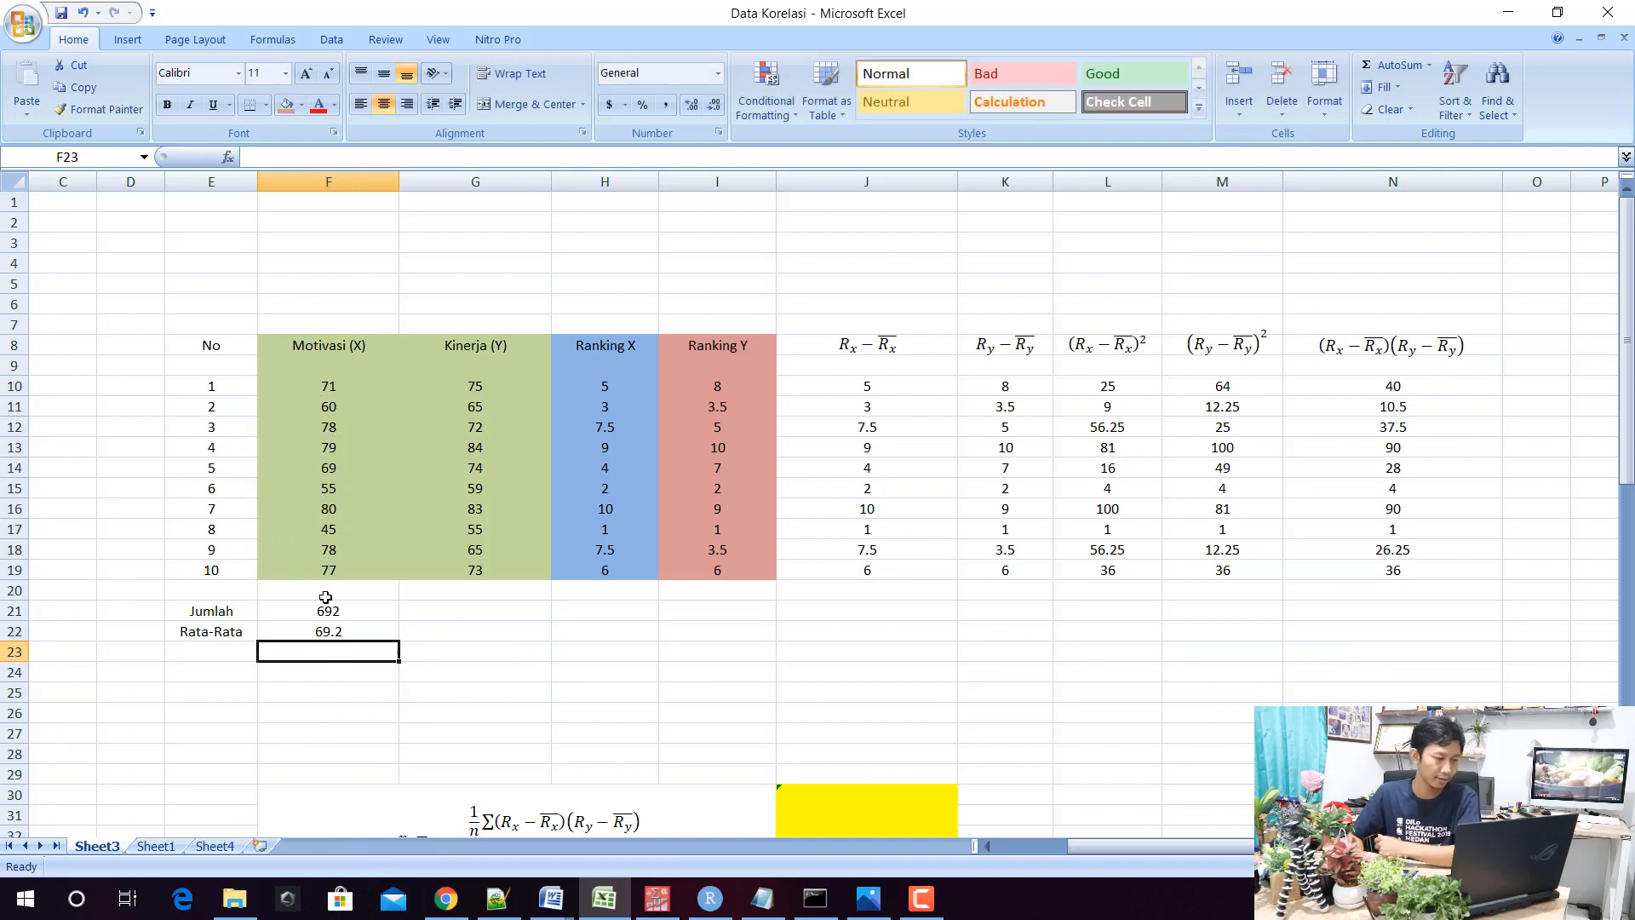
Fill the Jumlah and Rata-Rata formulas from F21:F22 across to column I
{"action": "left_click", "coordinate": [329, 613]}
{"action": "left_click_drag", "start_coordinate": [332, 627], "coordinate": [745, 685]}
{"action": "left_click", "coordinate": [848, 606]}
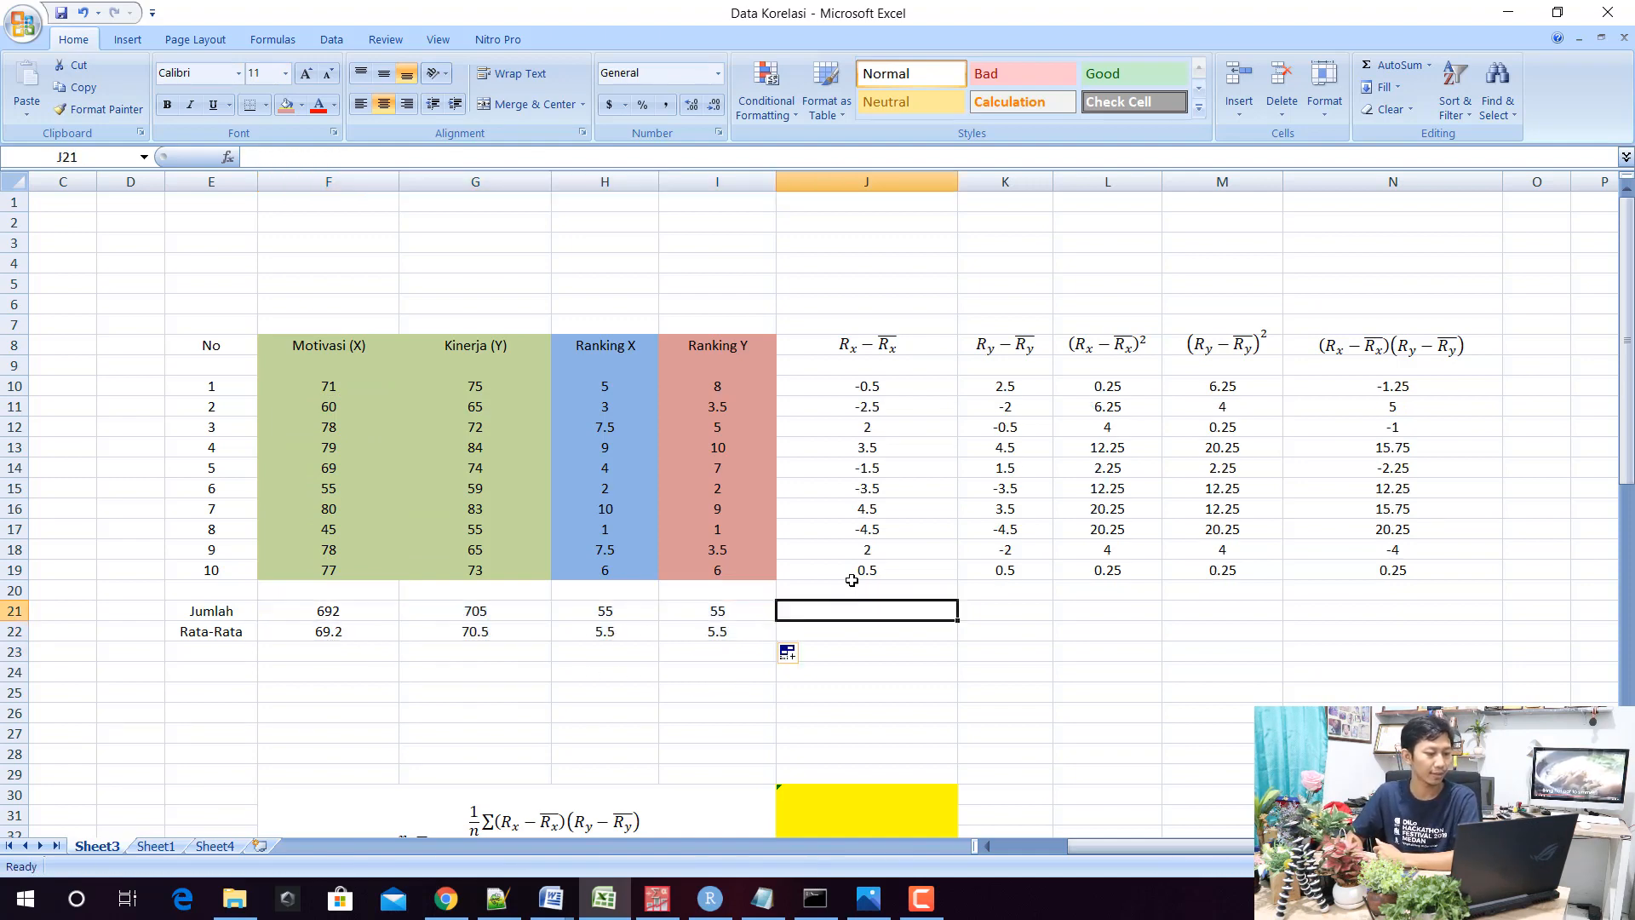
Delete the Rx minus mean Rx formulas in J10:J19
{"action": "left_click", "coordinate": [876, 391]}
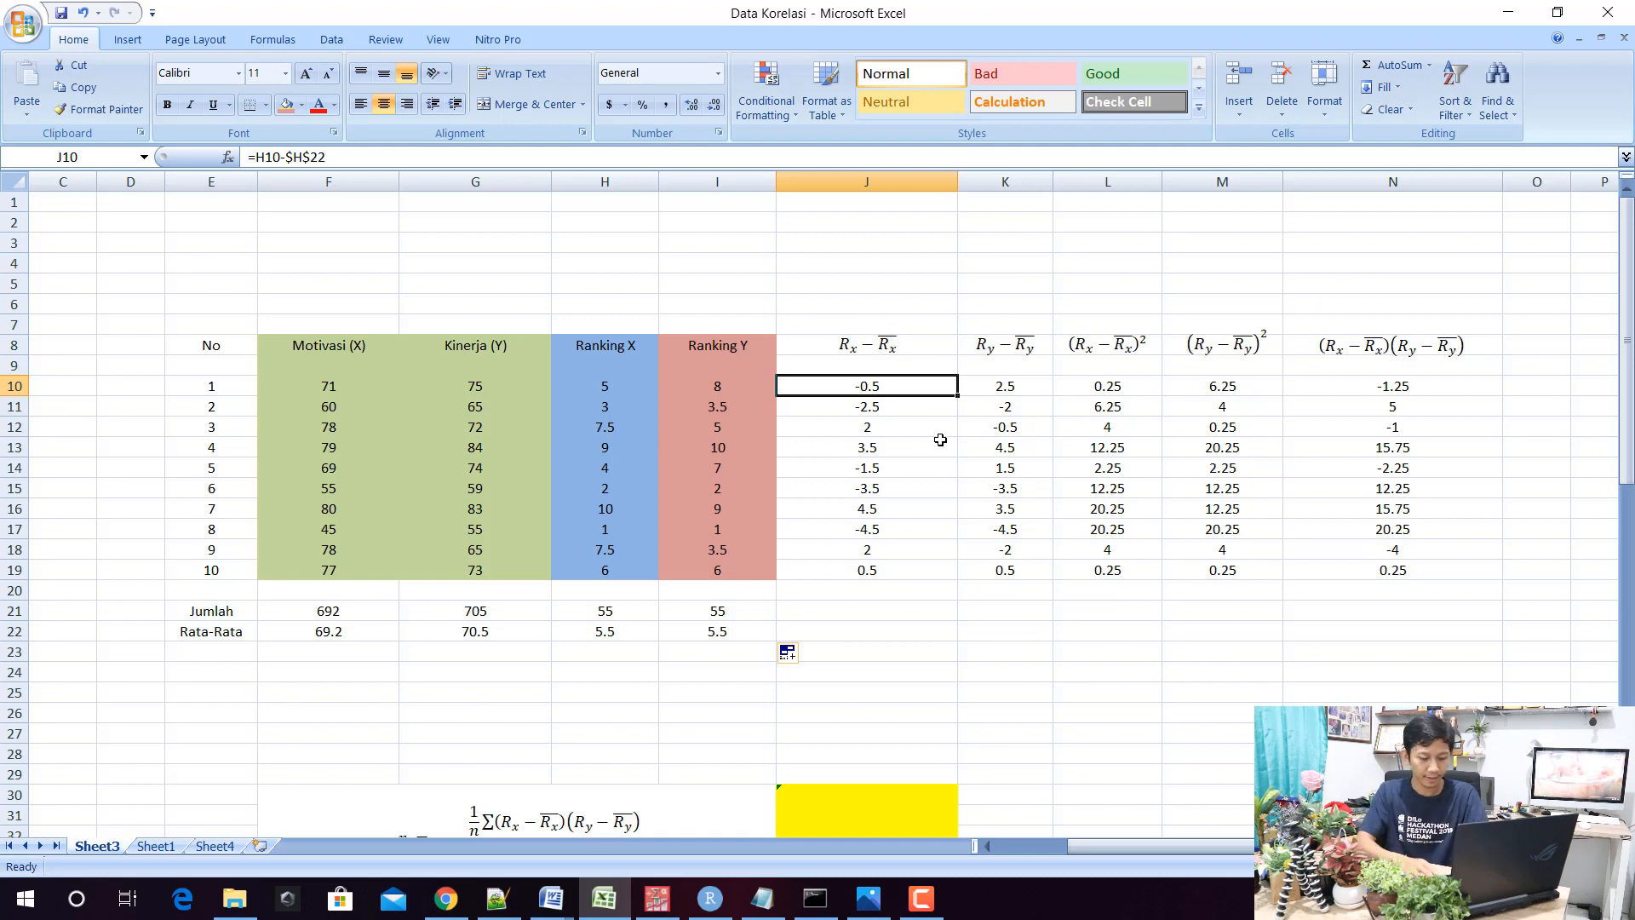
{"action": "key", "text": "Delete"}
{"action": "key", "text": "Down"}
{"action": "key", "text": "Delete"}
{"action": "key", "text": "Down"}
{"action": "key", "text": "Delete"}
{"action": "key", "text": "Down"}
{"action": "key", "text": "Delete"}
{"action": "key", "text": "Down"}
{"action": "key", "text": "Delete"}
{"action": "key", "text": "Down"}
{"action": "key", "text": "Delete"}
{"action": "key", "text": "Down"}
{"action": "key", "text": "Delete"}
{"action": "key", "text": "Down"}
{"action": "key", "text": "Delete"}
{"action": "key", "text": "Down"}
{"action": "key", "text": "Delete"}
{"action": "key", "text": "Down"}
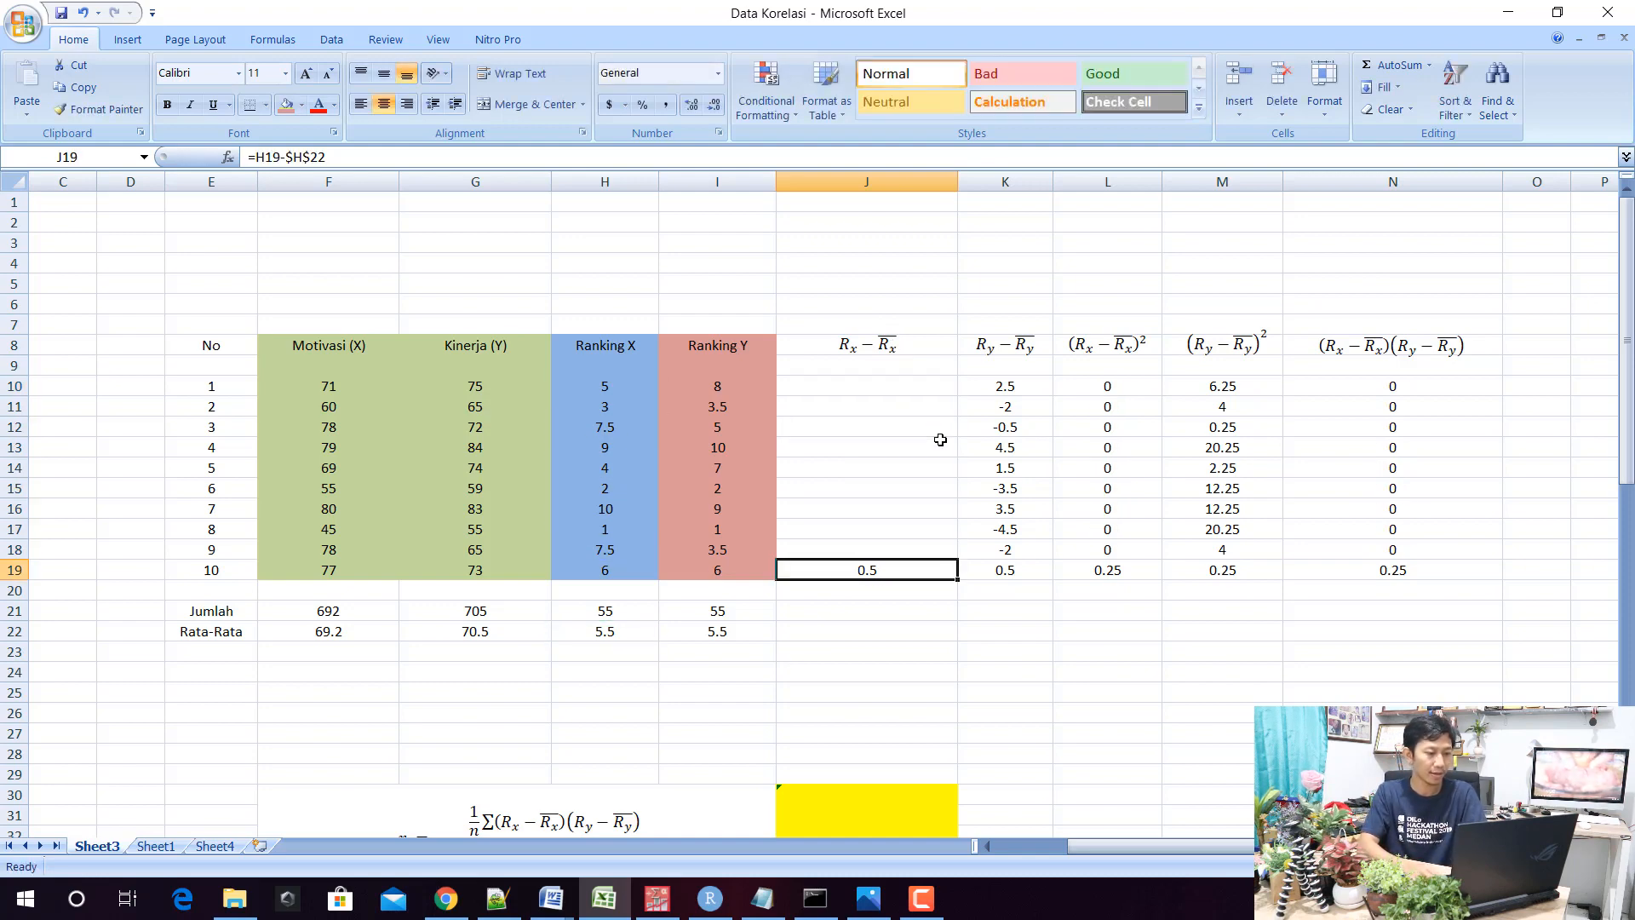
{"action": "key", "text": "Up"}
{"action": "key", "text": "Up"}
{"action": "key", "text": "Down"}
{"action": "key", "text": "Down"}
{"action": "key", "text": "Delete"}
Enter the formula =H10-$H$22 in J10 to subtract the mean X rank from the first Ranking X value
{"action": "key", "text": "Up"}
{"action": "key", "text": "Up"}
{"action": "key", "text": "Up"}
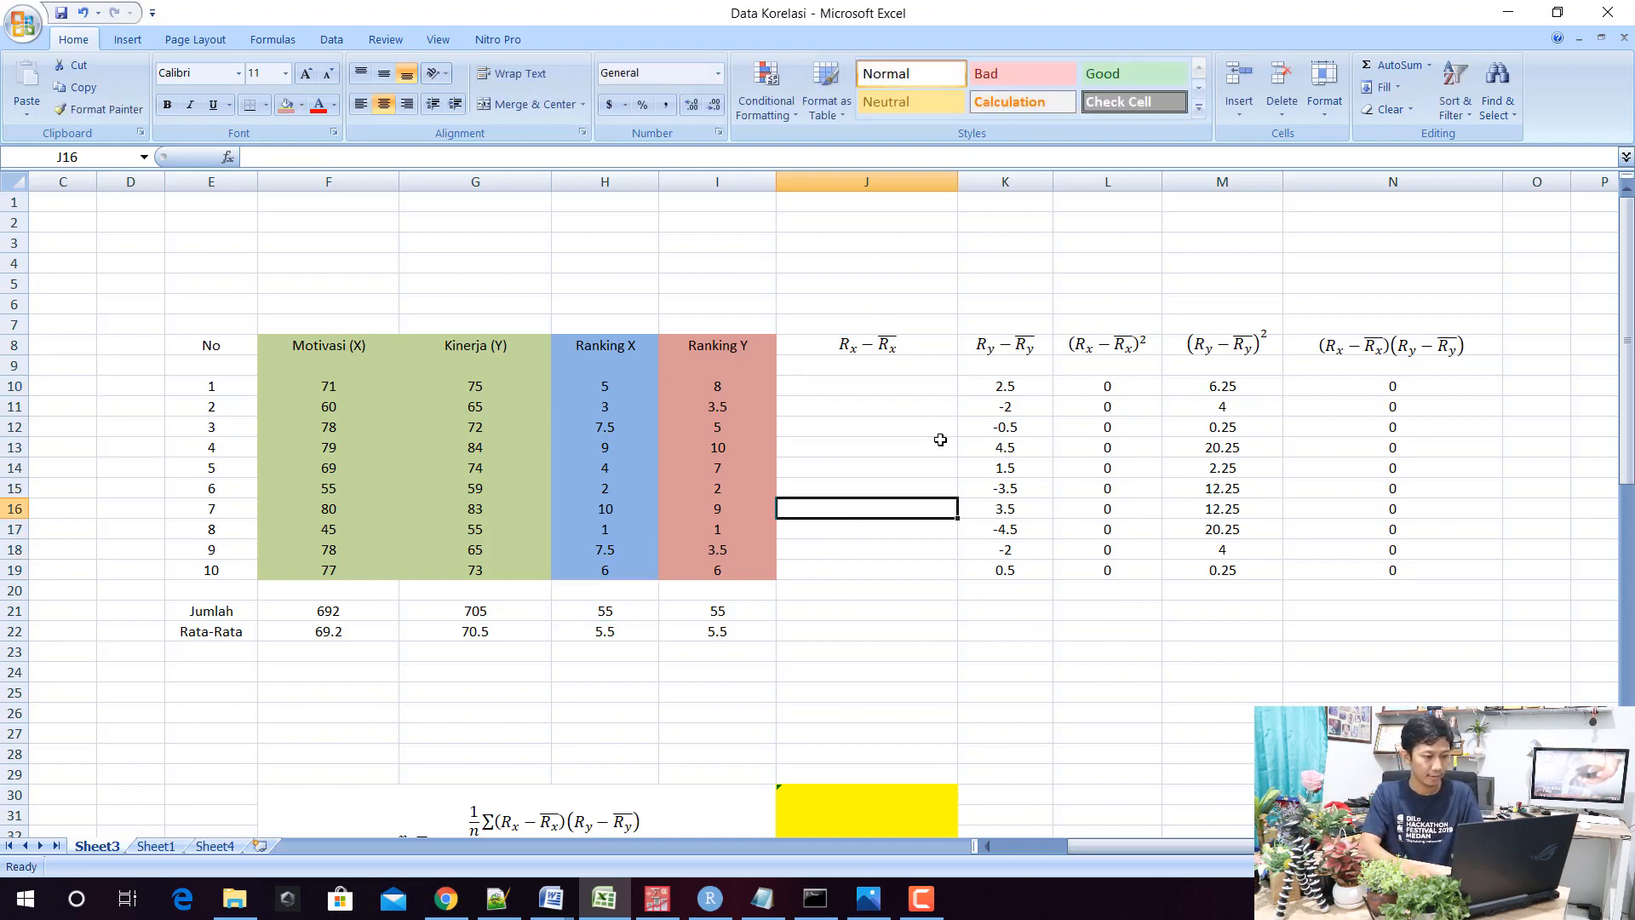
{"action": "key", "text": "Up"}
{"action": "key", "text": "Up"}
{"action": "key", "text": "Up"}
{"action": "key", "text": "Up"}
{"action": "key", "text": "Up"}
{"action": "key", "text": "Up"}
{"action": "type", "text": "="}
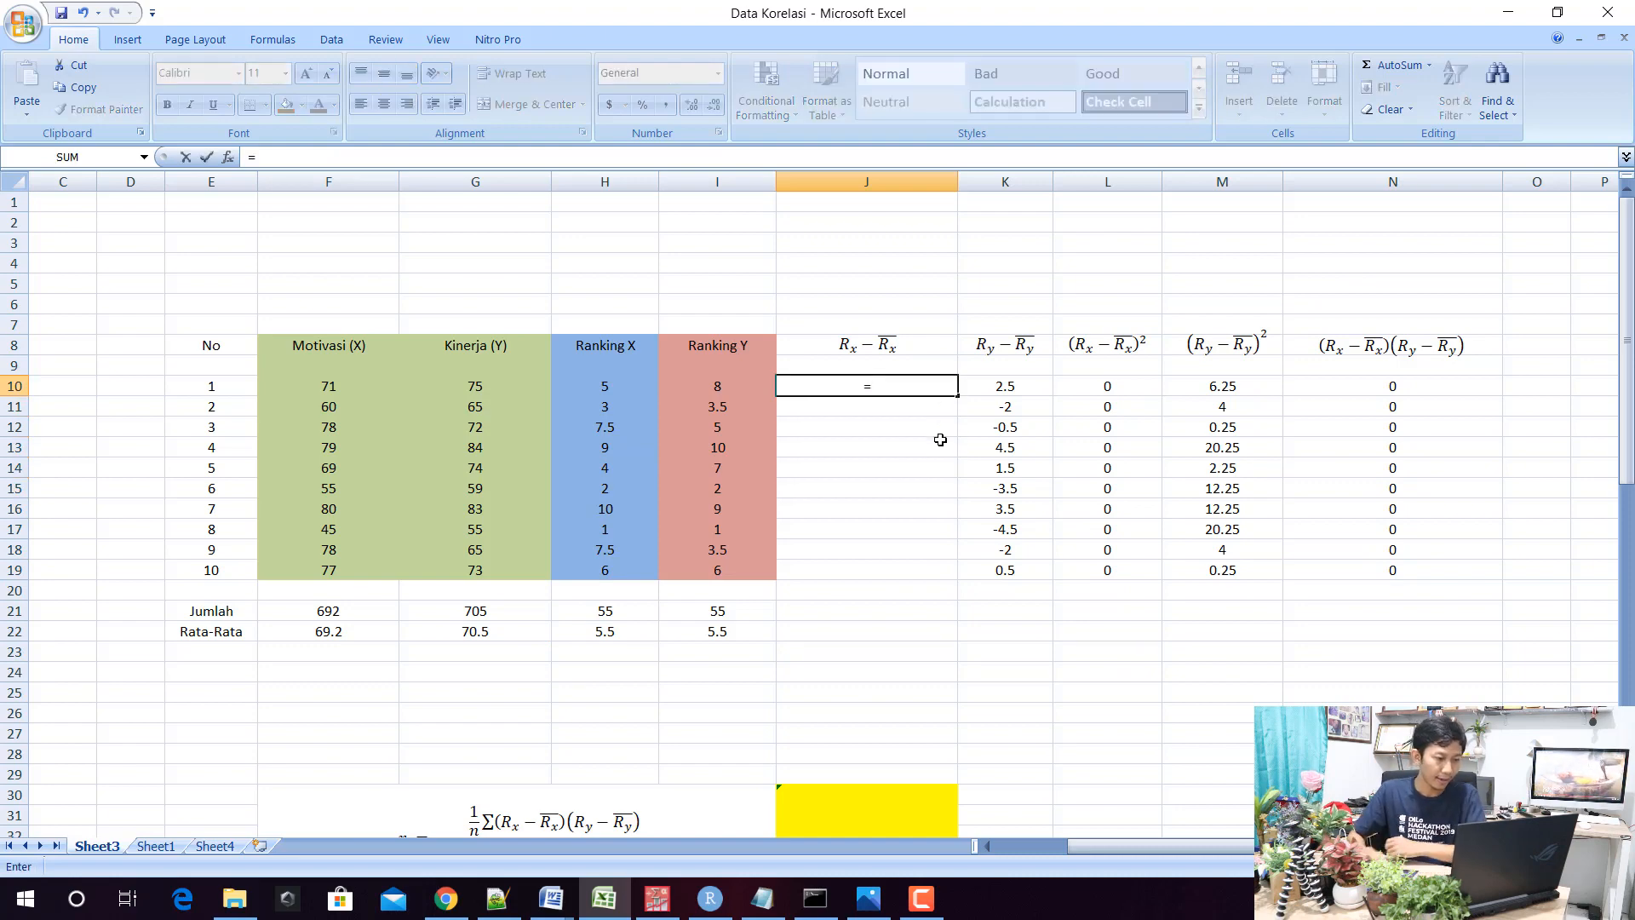
{"action": "left_click", "coordinate": [619, 388]}
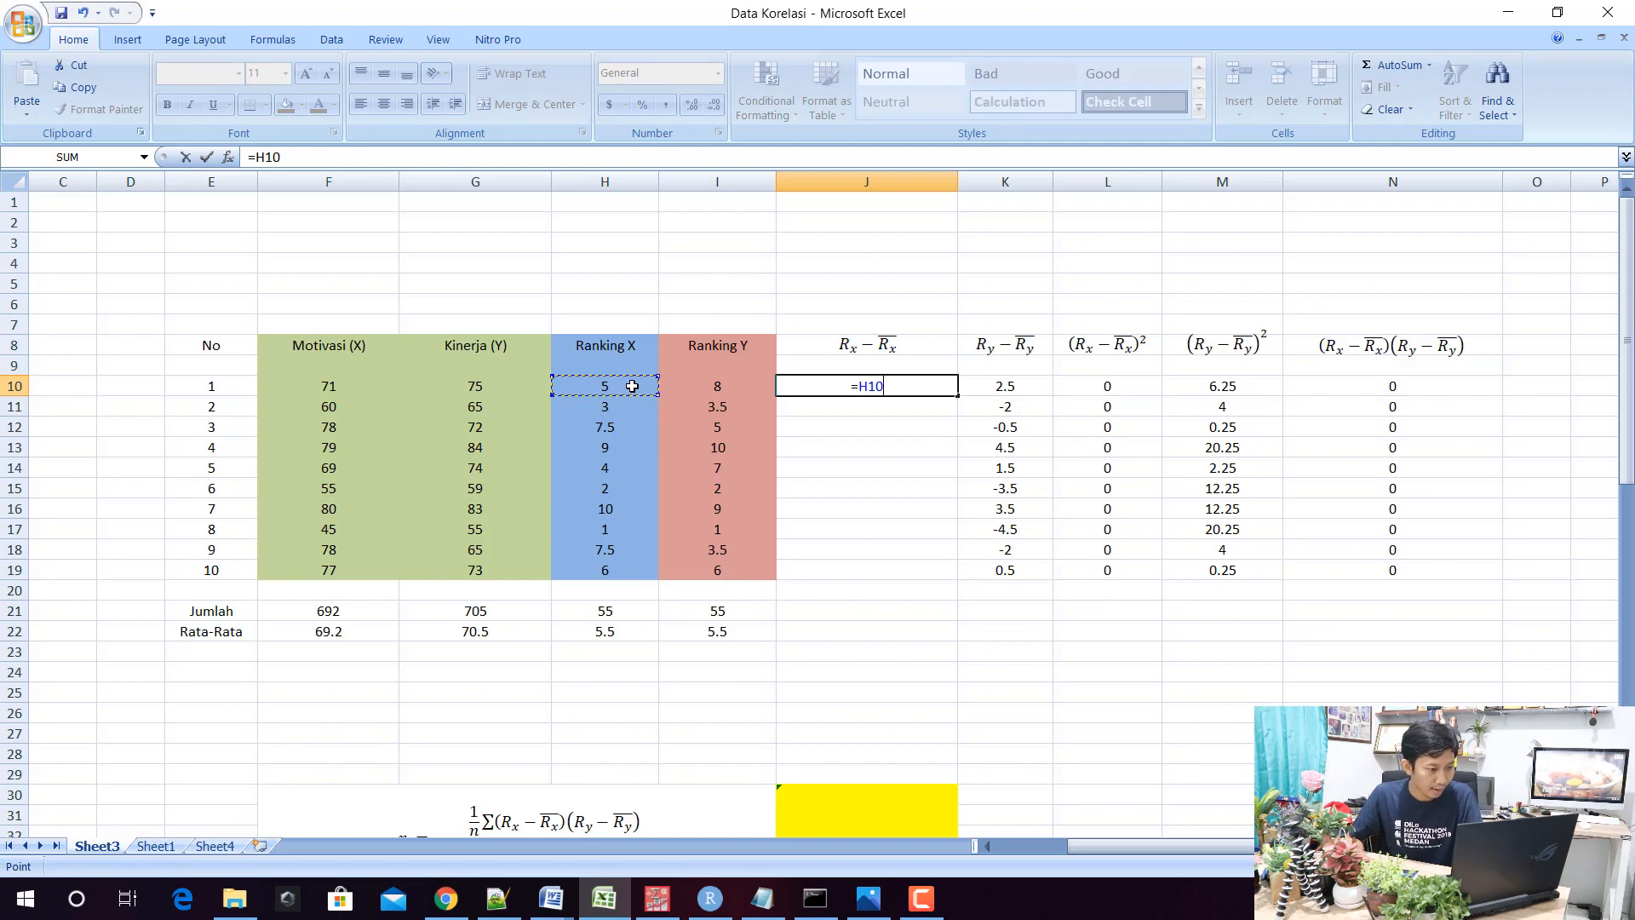
{"action": "type", "text": "-"}
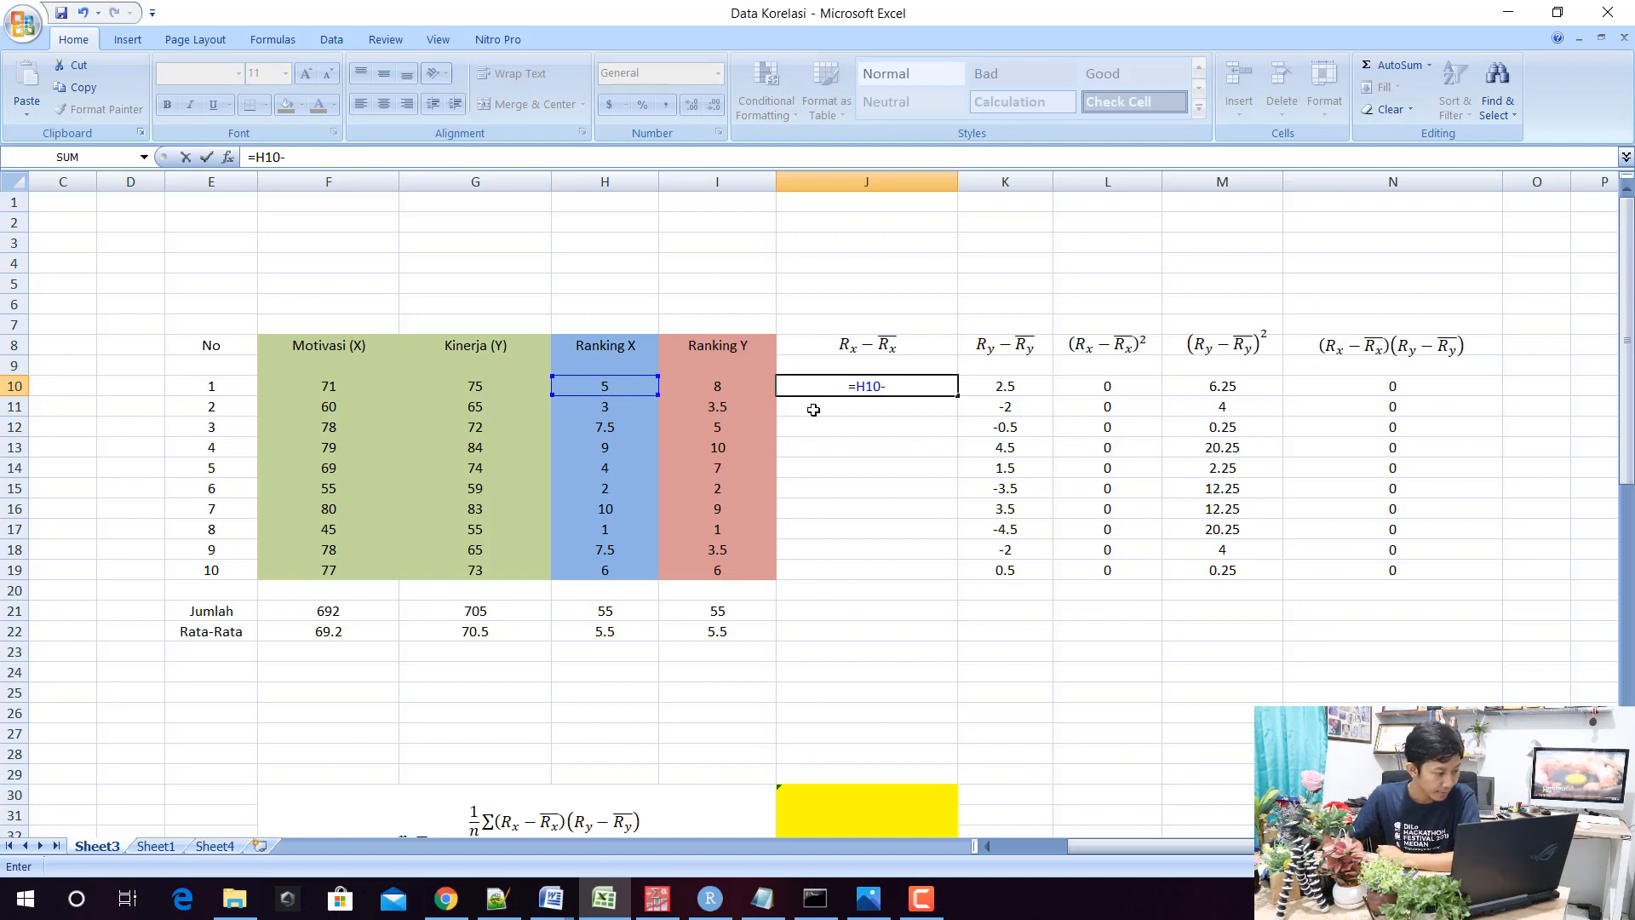
{"action": "left_click", "coordinate": [627, 628]}
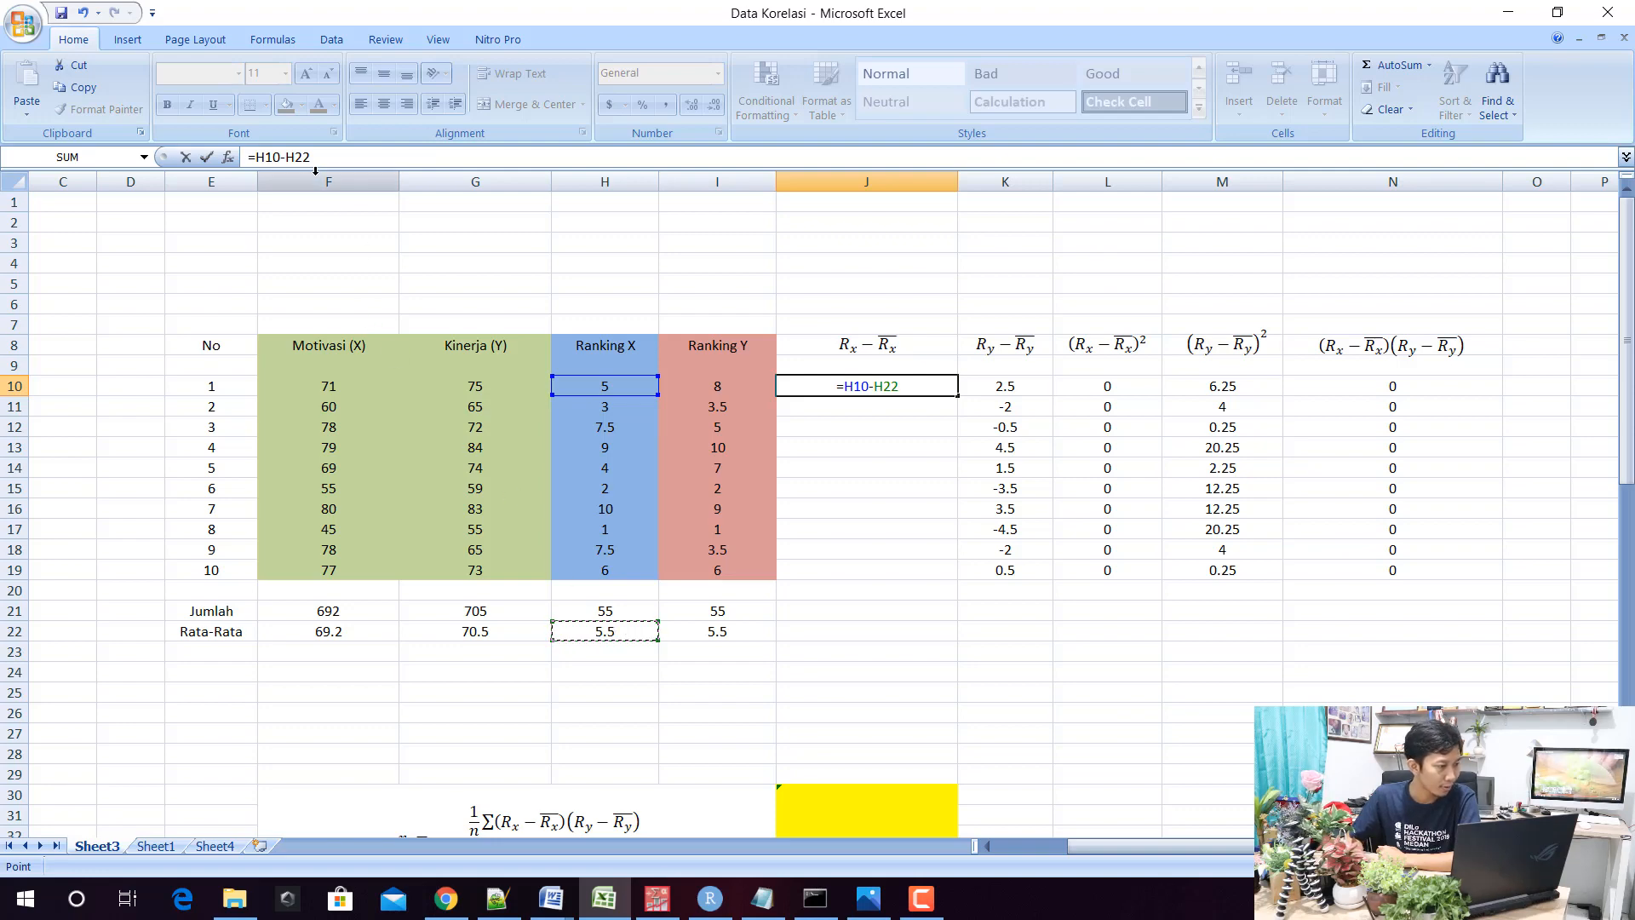
{"action": "left_click_drag", "start_coordinate": [310, 157], "coordinate": [295, 157]}
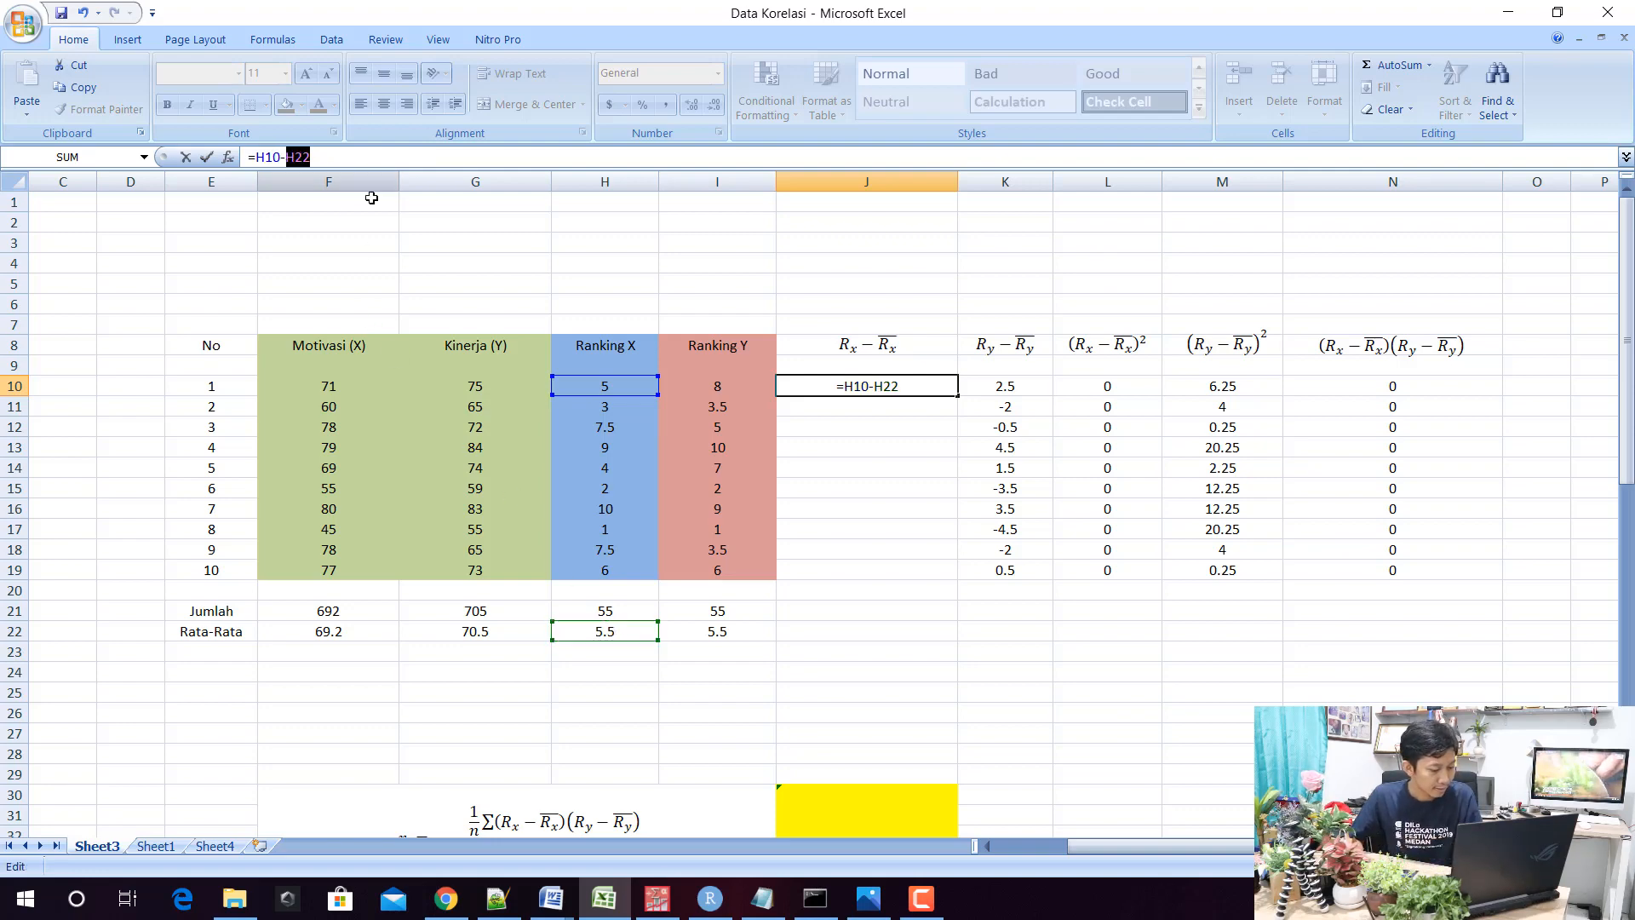
{"action": "key", "text": "F4"}
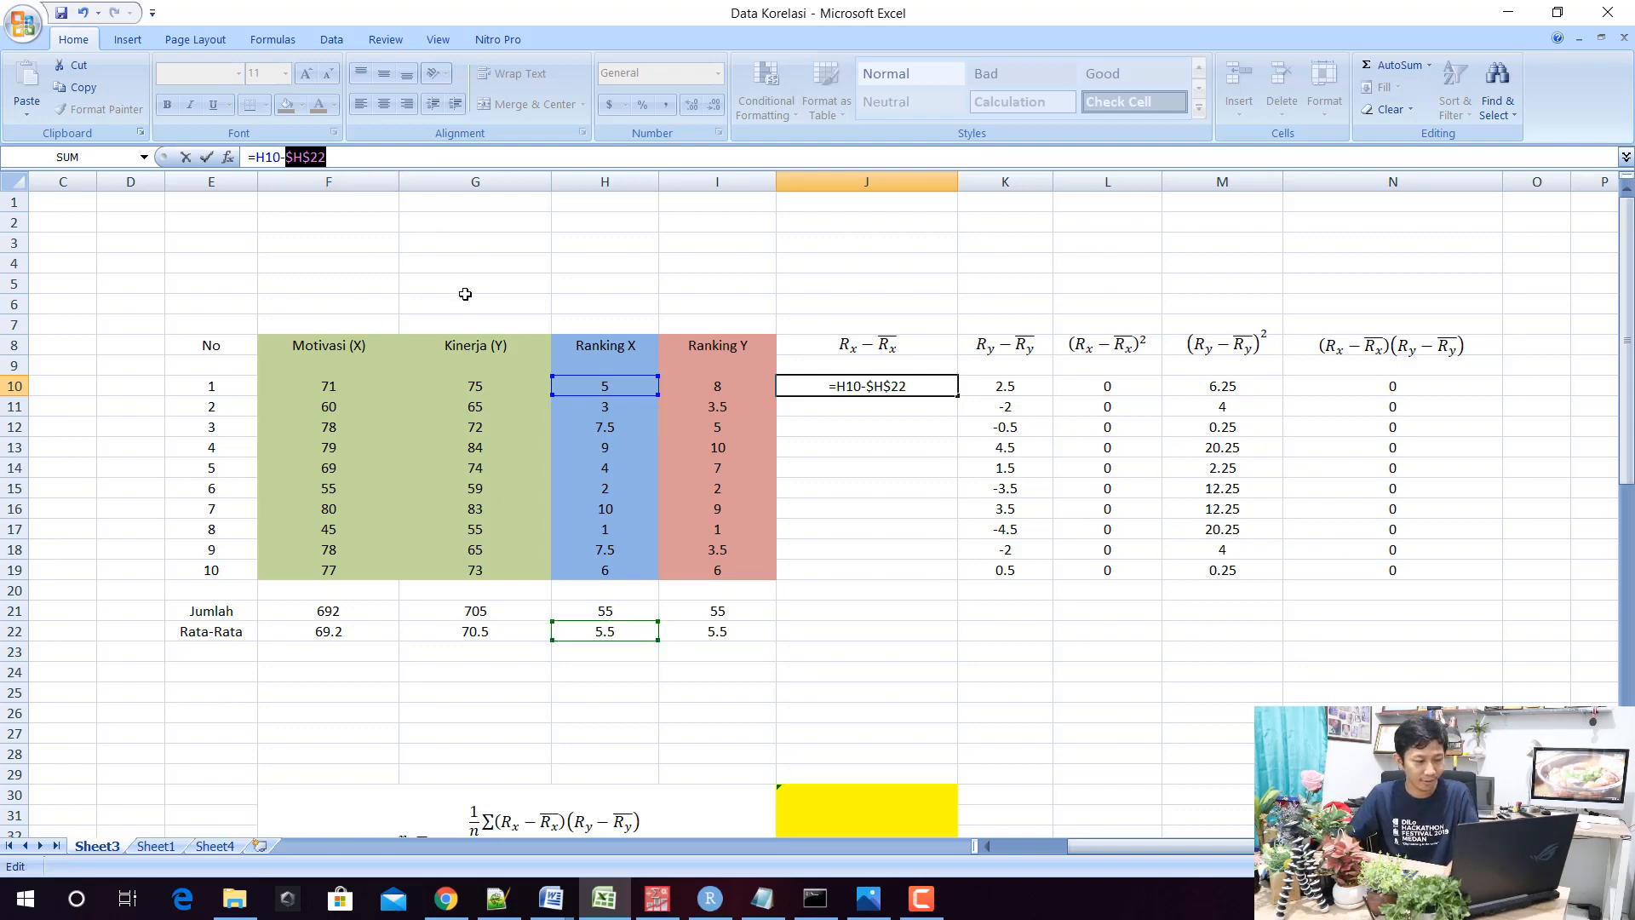
{"action": "key", "text": "Return"}
Fill the Rx minus mean Rx formula from J10 down to J19 and check the formula in J19
{"action": "left_click", "coordinate": [918, 388]}
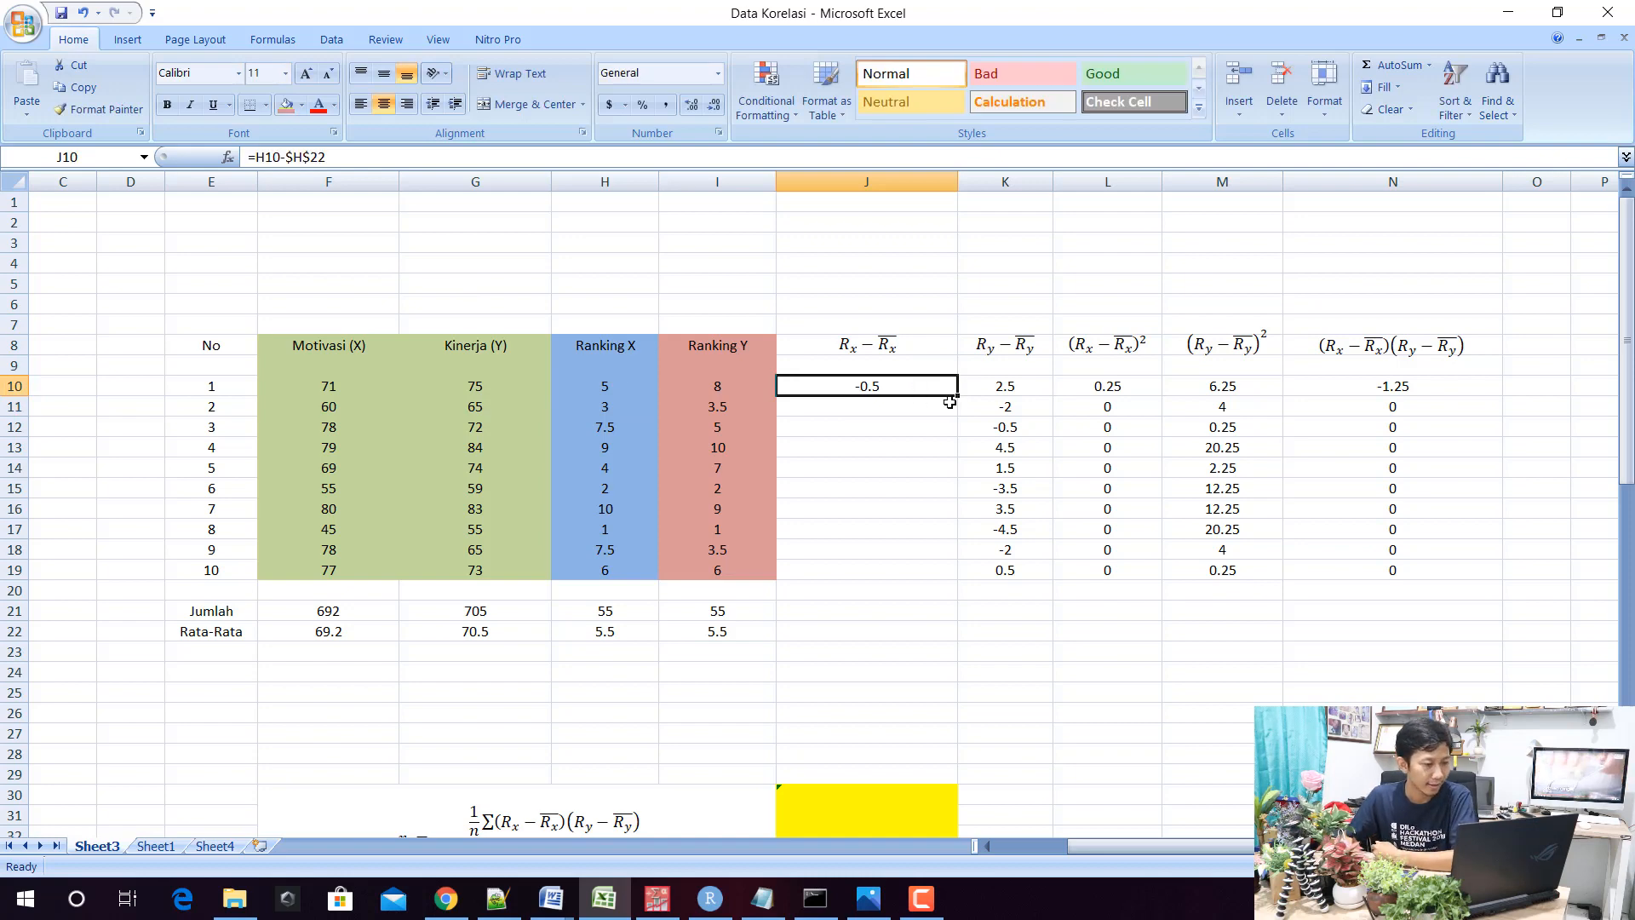
{"action": "left_click_drag", "start_coordinate": [956, 396], "coordinate": [957, 579]}
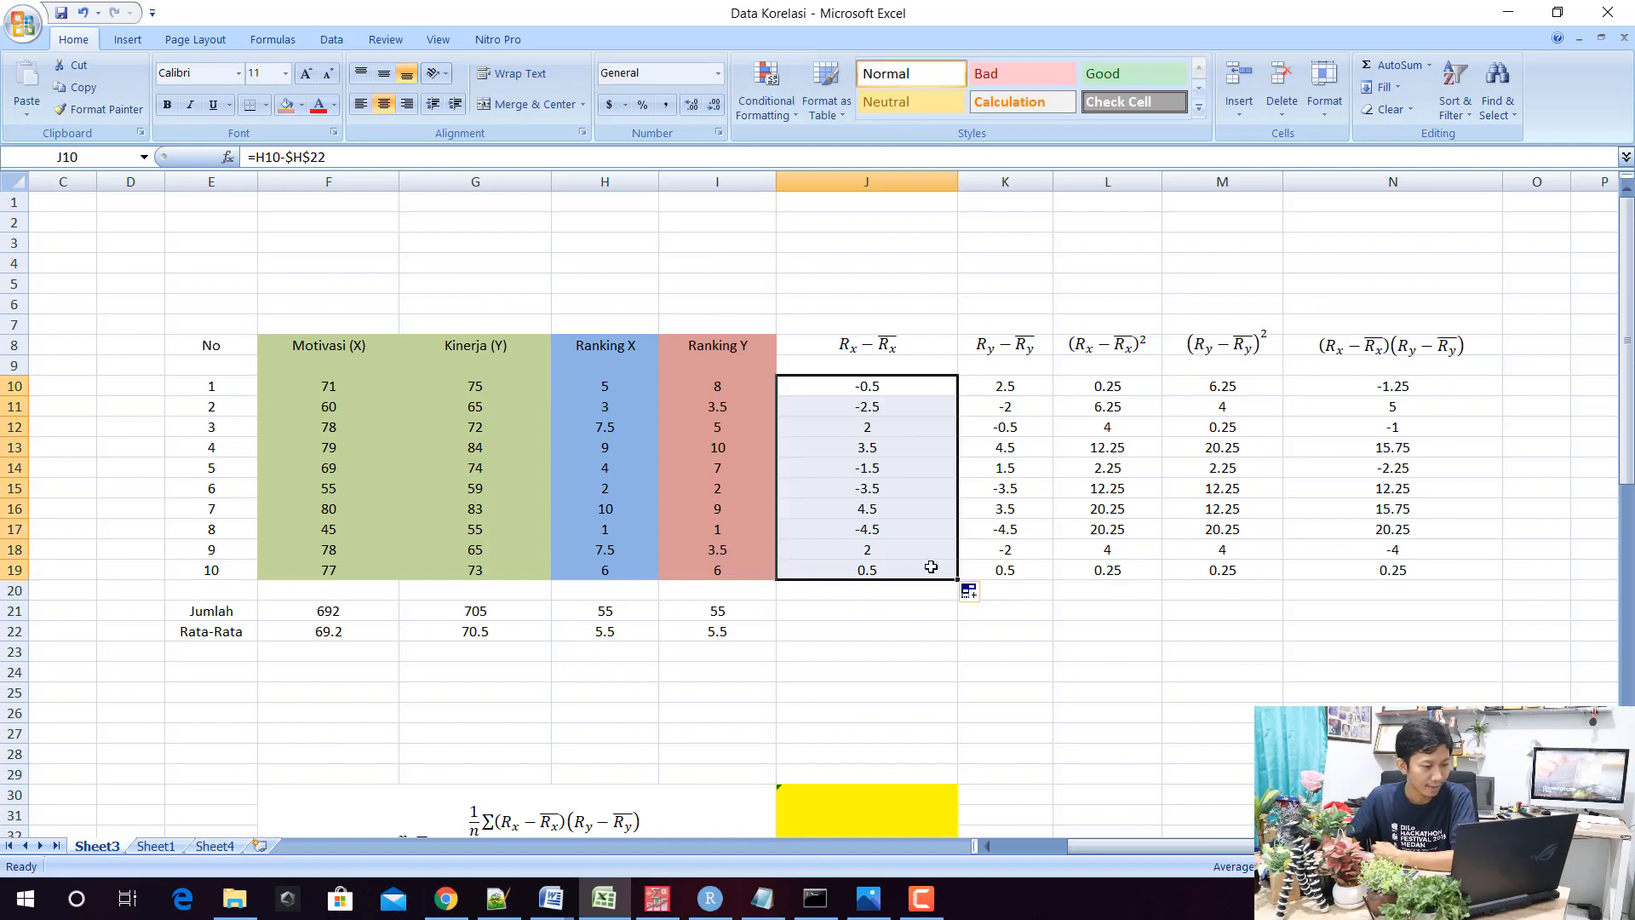
{"action": "left_click", "coordinate": [894, 569]}
{"action": "left_click", "coordinate": [687, 159]}
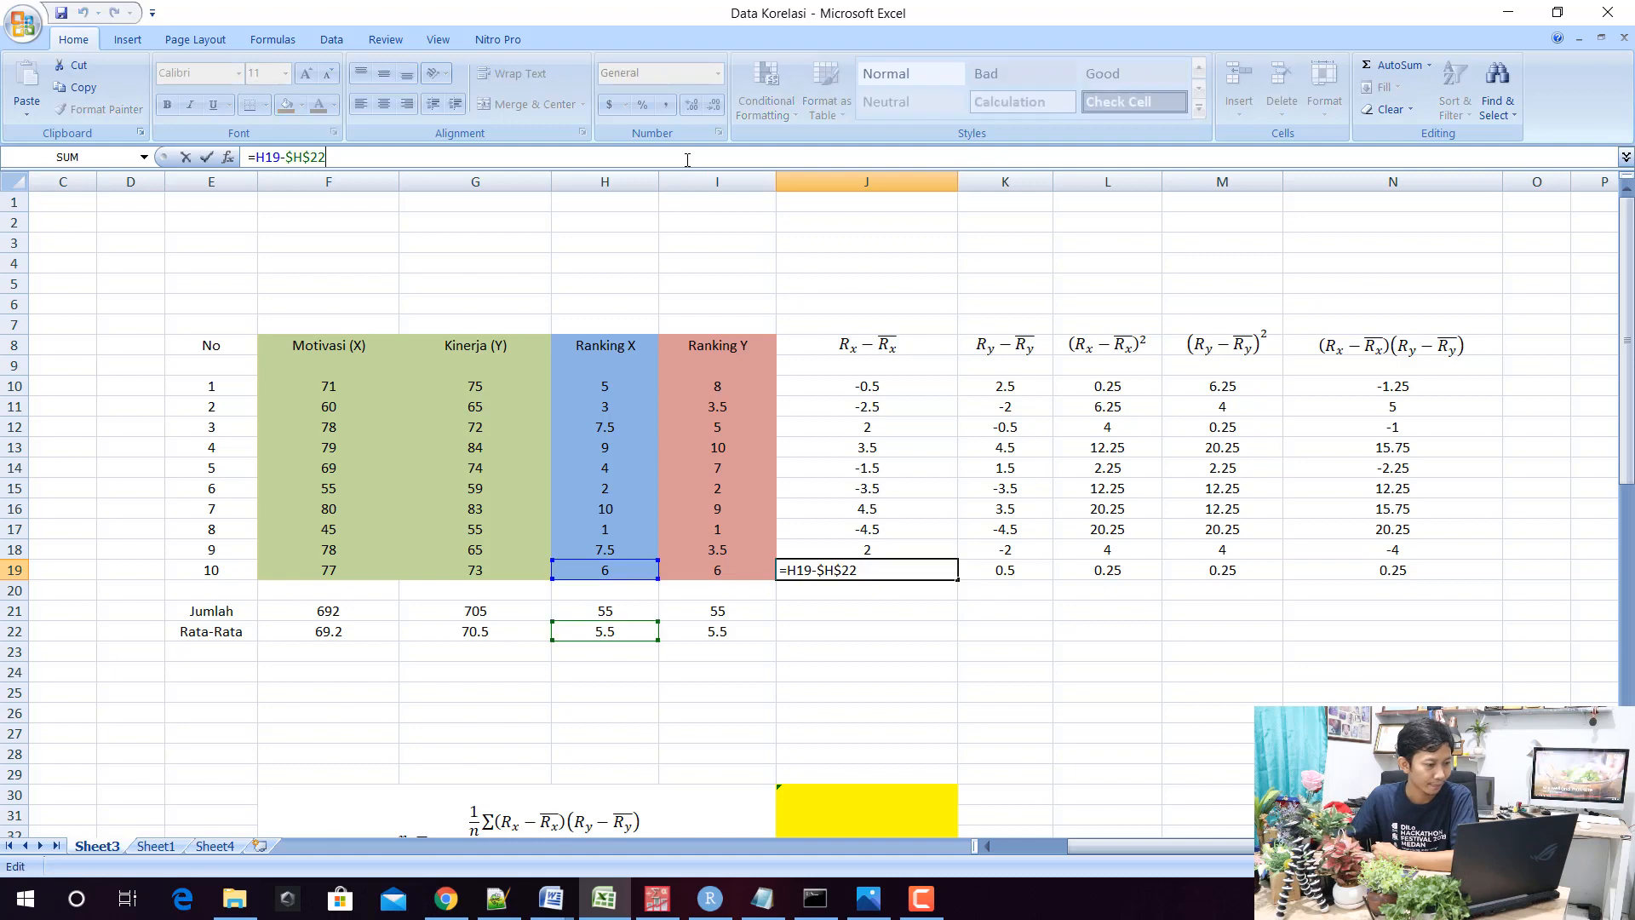
{"action": "key", "text": "Return"}
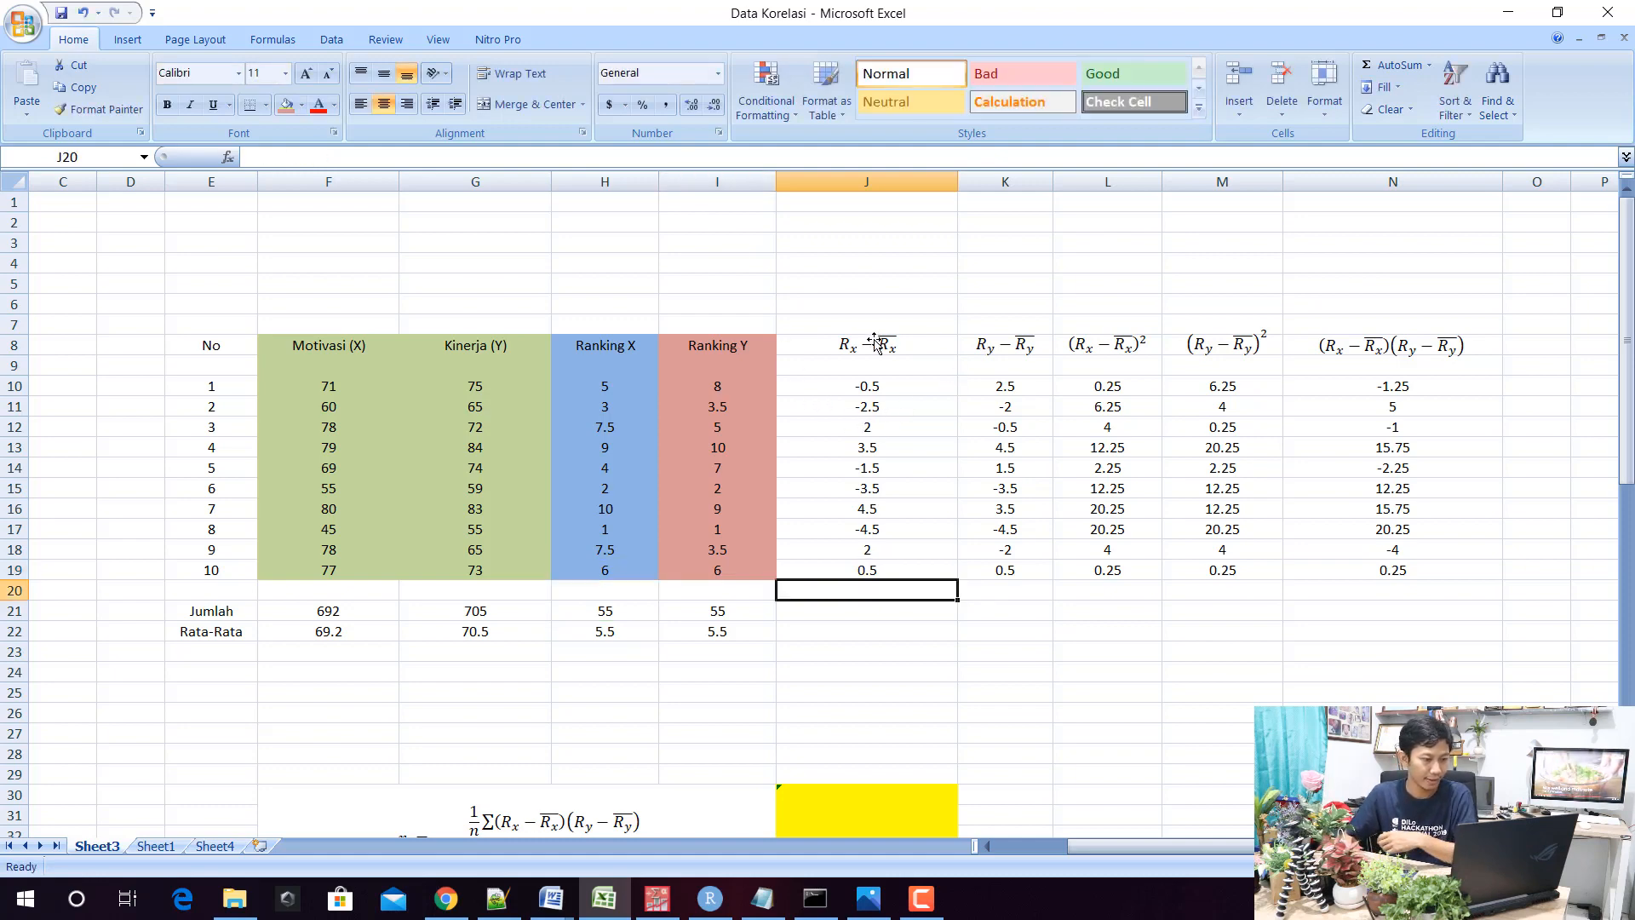
Shade the Rx minus mean Rx column, J8:J19, with a light aqua fill
{"action": "left_click_drag", "start_coordinate": [805, 339], "coordinate": [843, 571]}
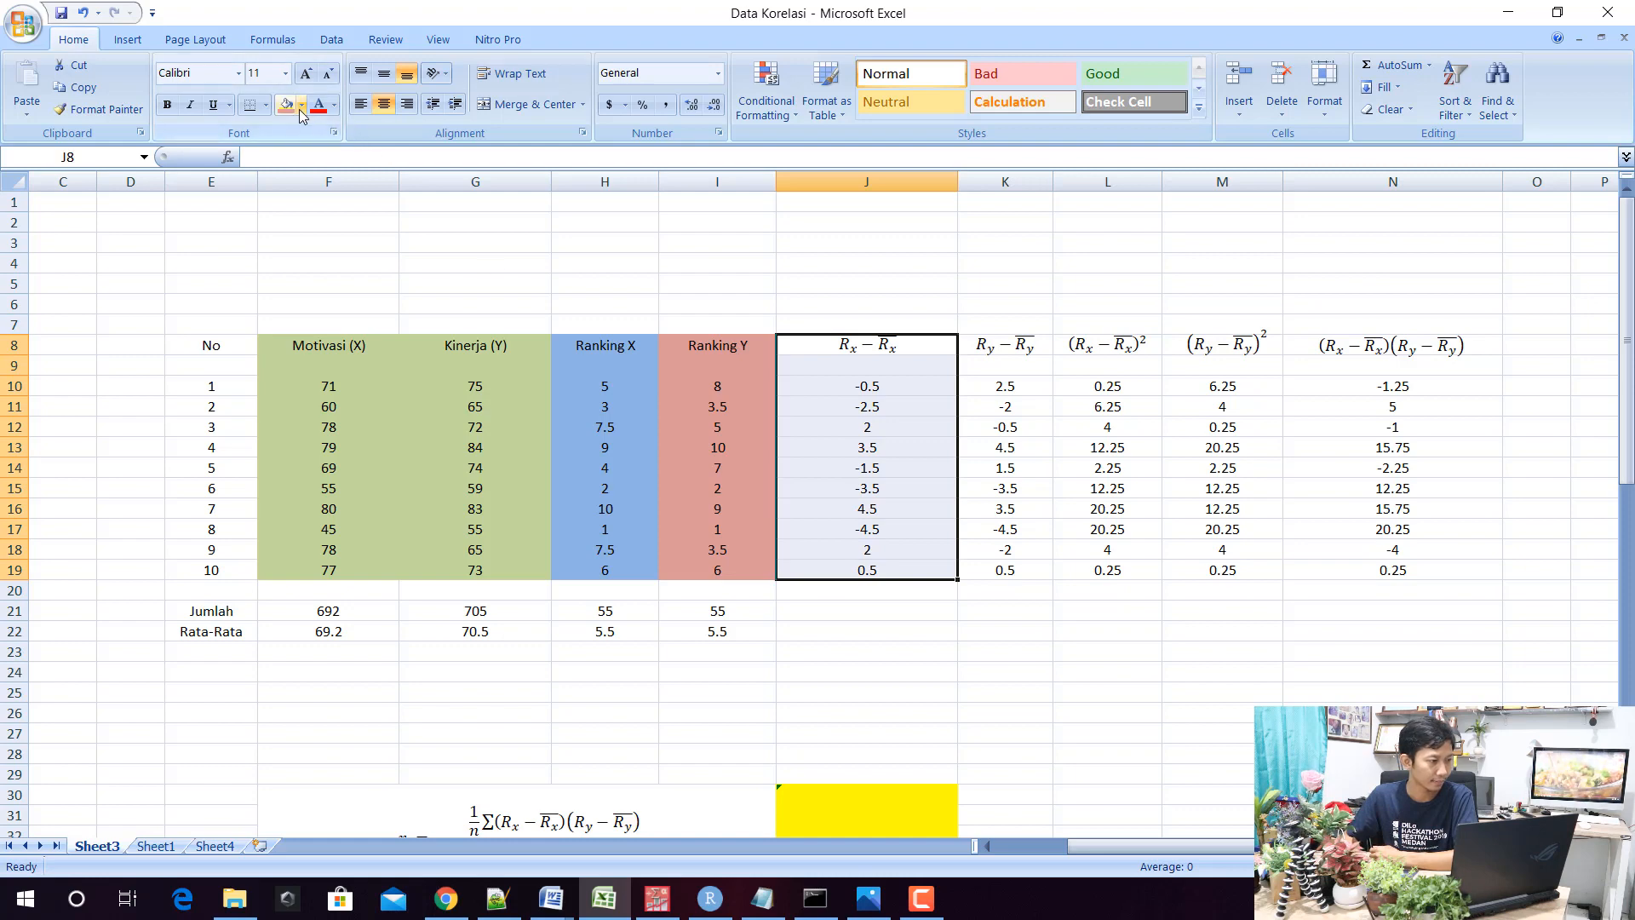
{"action": "left_click", "coordinate": [302, 103]}
{"action": "left_click", "coordinate": [421, 200]}
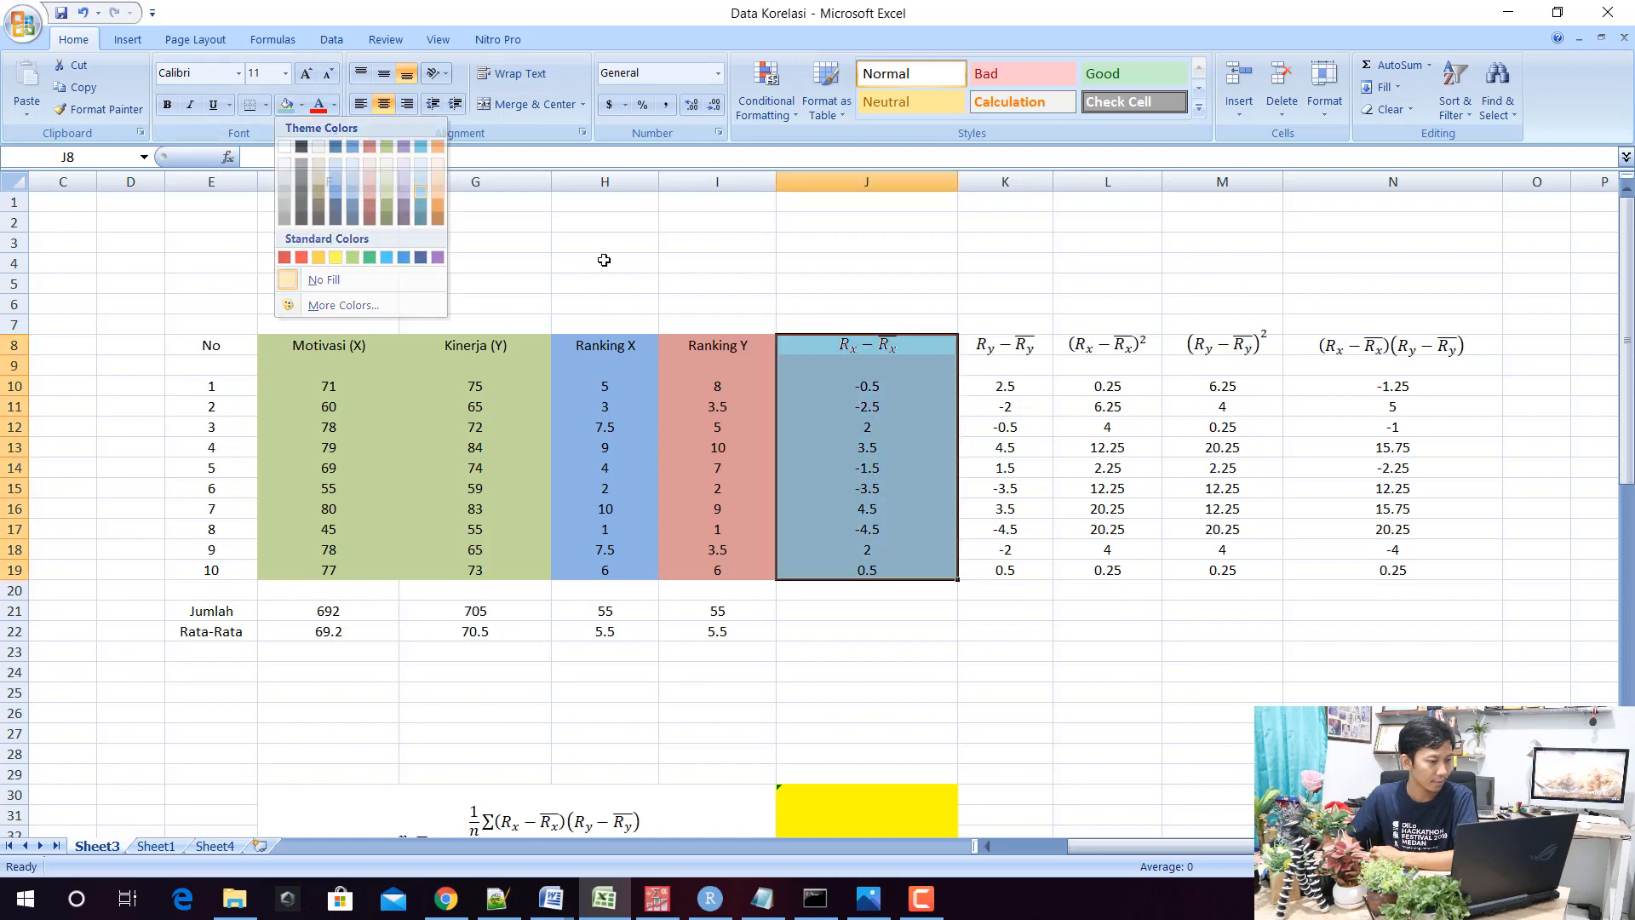
Delete the Ry minus mean Ry formulas in K10:K19
{"action": "left_click", "coordinate": [1030, 386]}
{"action": "key", "text": "BackSpace"}
{"action": "key", "text": "Return"}
{"action": "key", "text": "BackSpace"}
{"action": "key", "text": "Return"}
{"action": "key", "text": "BackSpace"}
{"action": "key", "text": "Return"}
{"action": "key", "text": "BackSpace"}
{"action": "key", "text": "Return"}
{"action": "key", "text": "BackSpace"}
{"action": "key", "text": "Return"}
{"action": "key", "text": "BackSpace"}
{"action": "key", "text": "Return"}
{"action": "key", "text": "BackSpace"}
{"action": "key", "text": "Return"}
{"action": "key", "text": "BackSpace"}
{"action": "key", "text": "Return"}
{"action": "key", "text": "BackSpace"}
{"action": "key", "text": "Return"}
{"action": "key", "text": "BackSpace"}
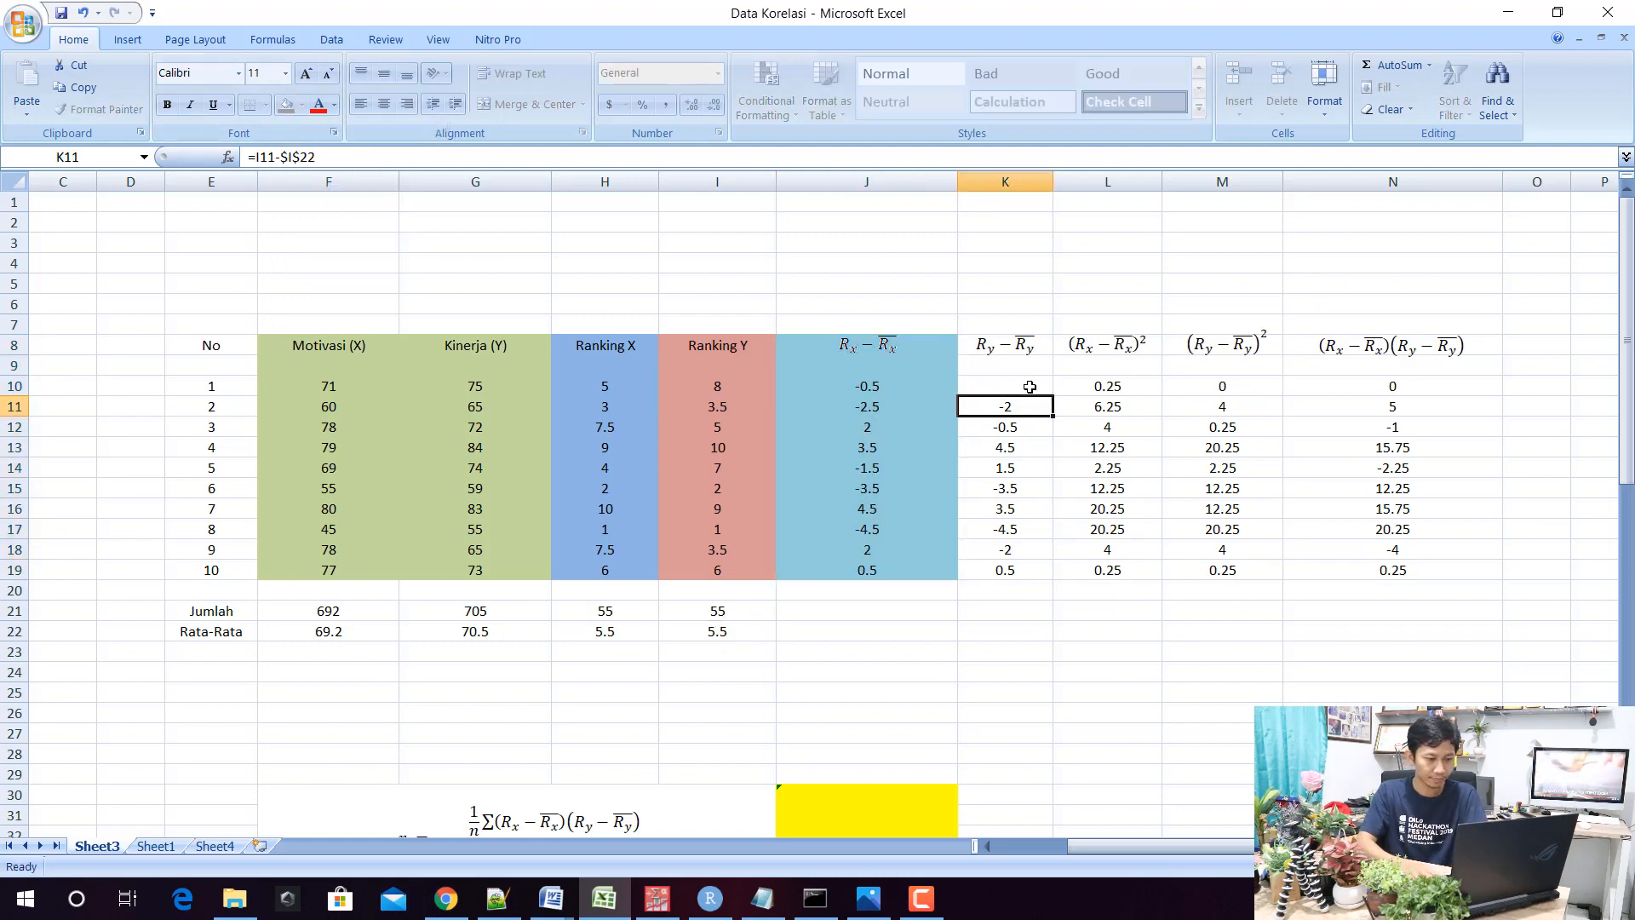
{"action": "key", "text": "Return"}
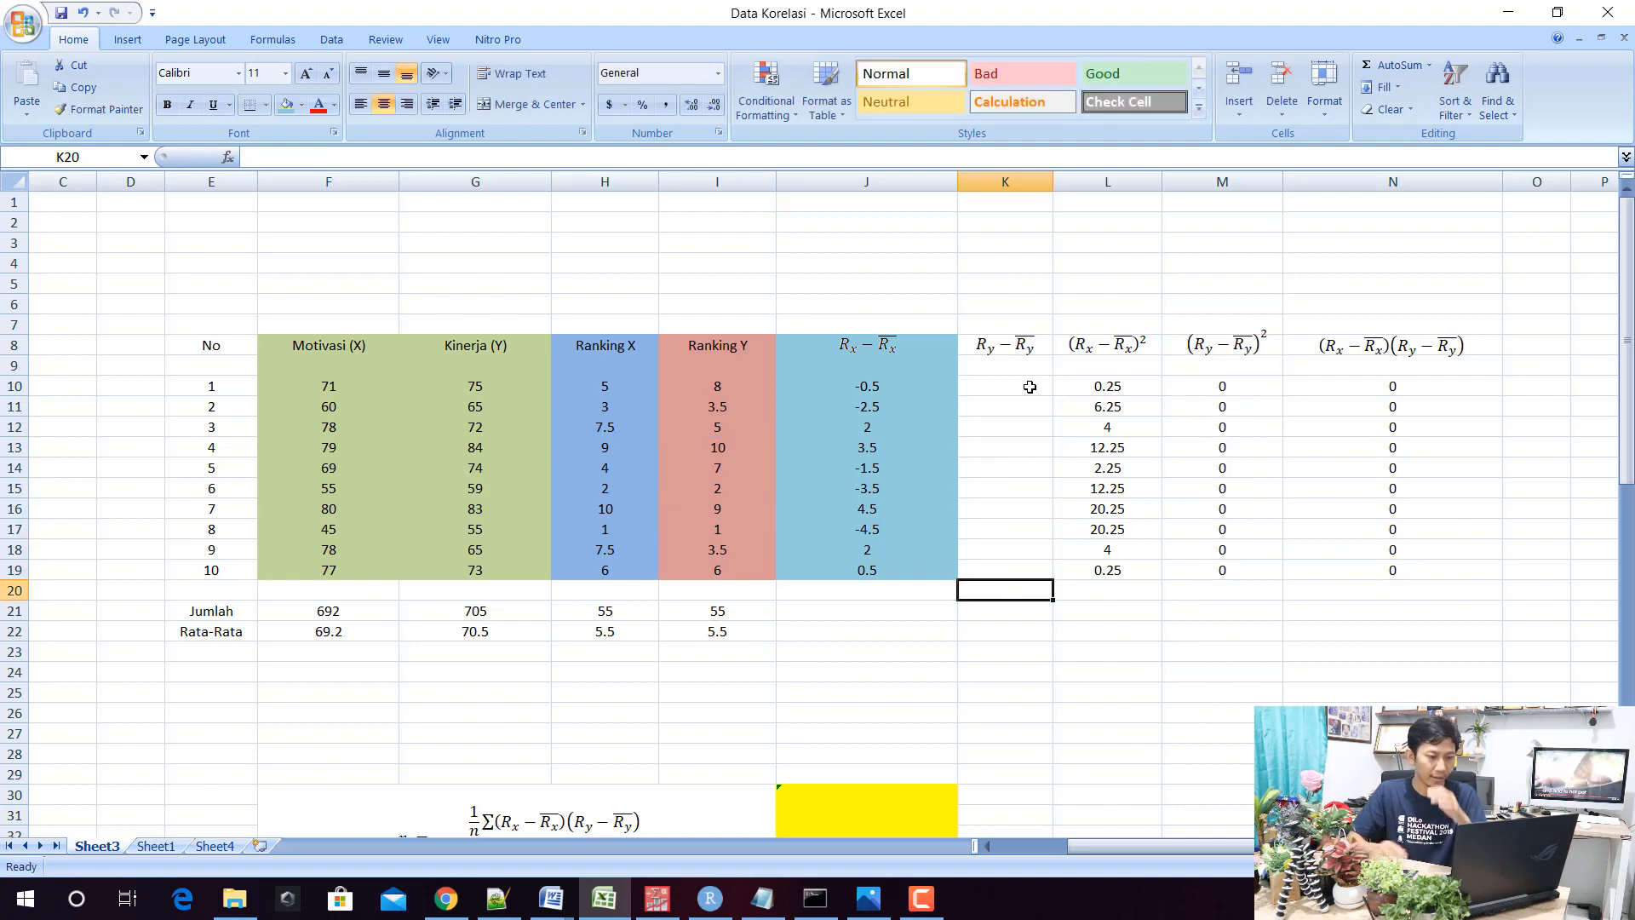
Enter =I10-$I$22 in K10 for the Ry minus mean Ry deviation and fill it down to K19
{"action": "left_click", "coordinate": [1029, 386]}
{"action": "type", "text": "="}
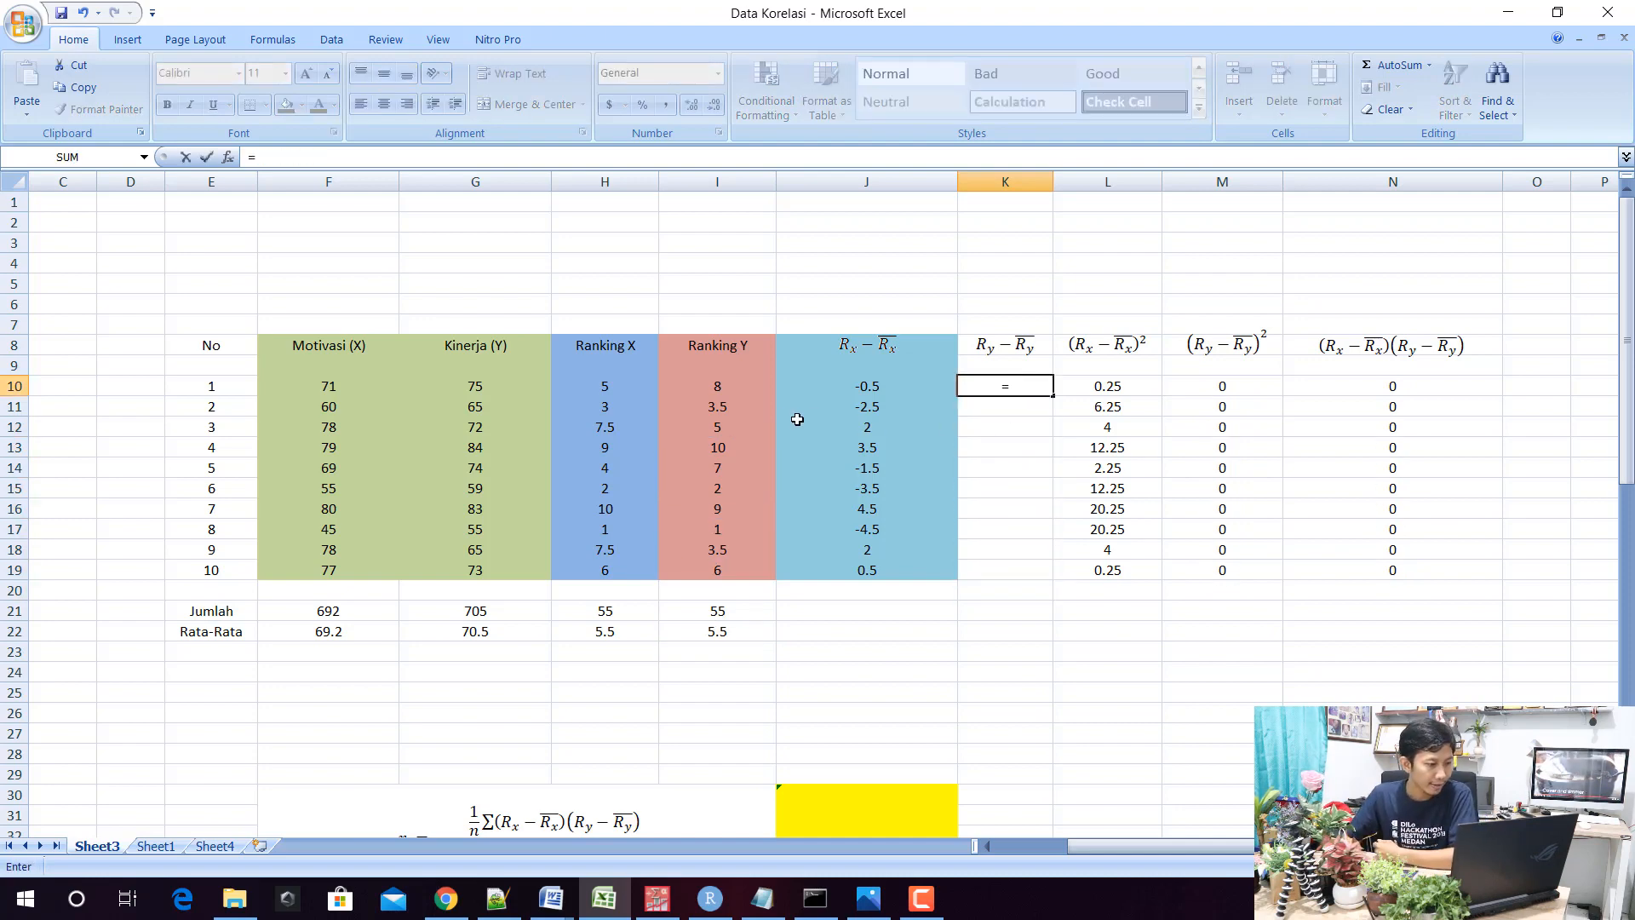
{"action": "left_click", "coordinate": [735, 386]}
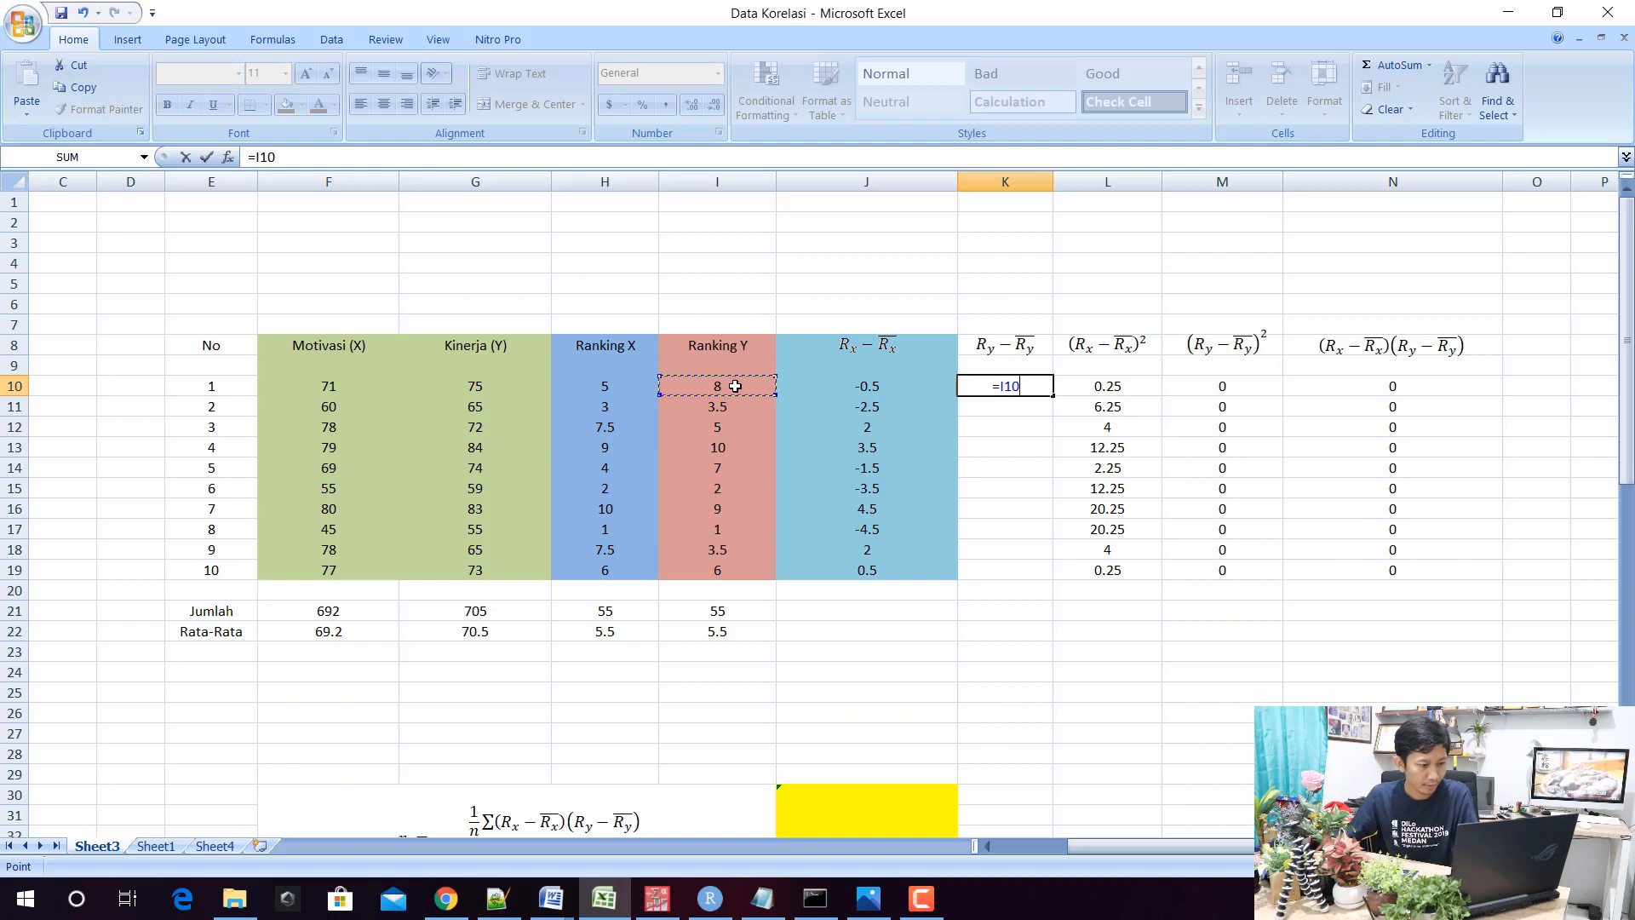
{"action": "type", "text": "-"}
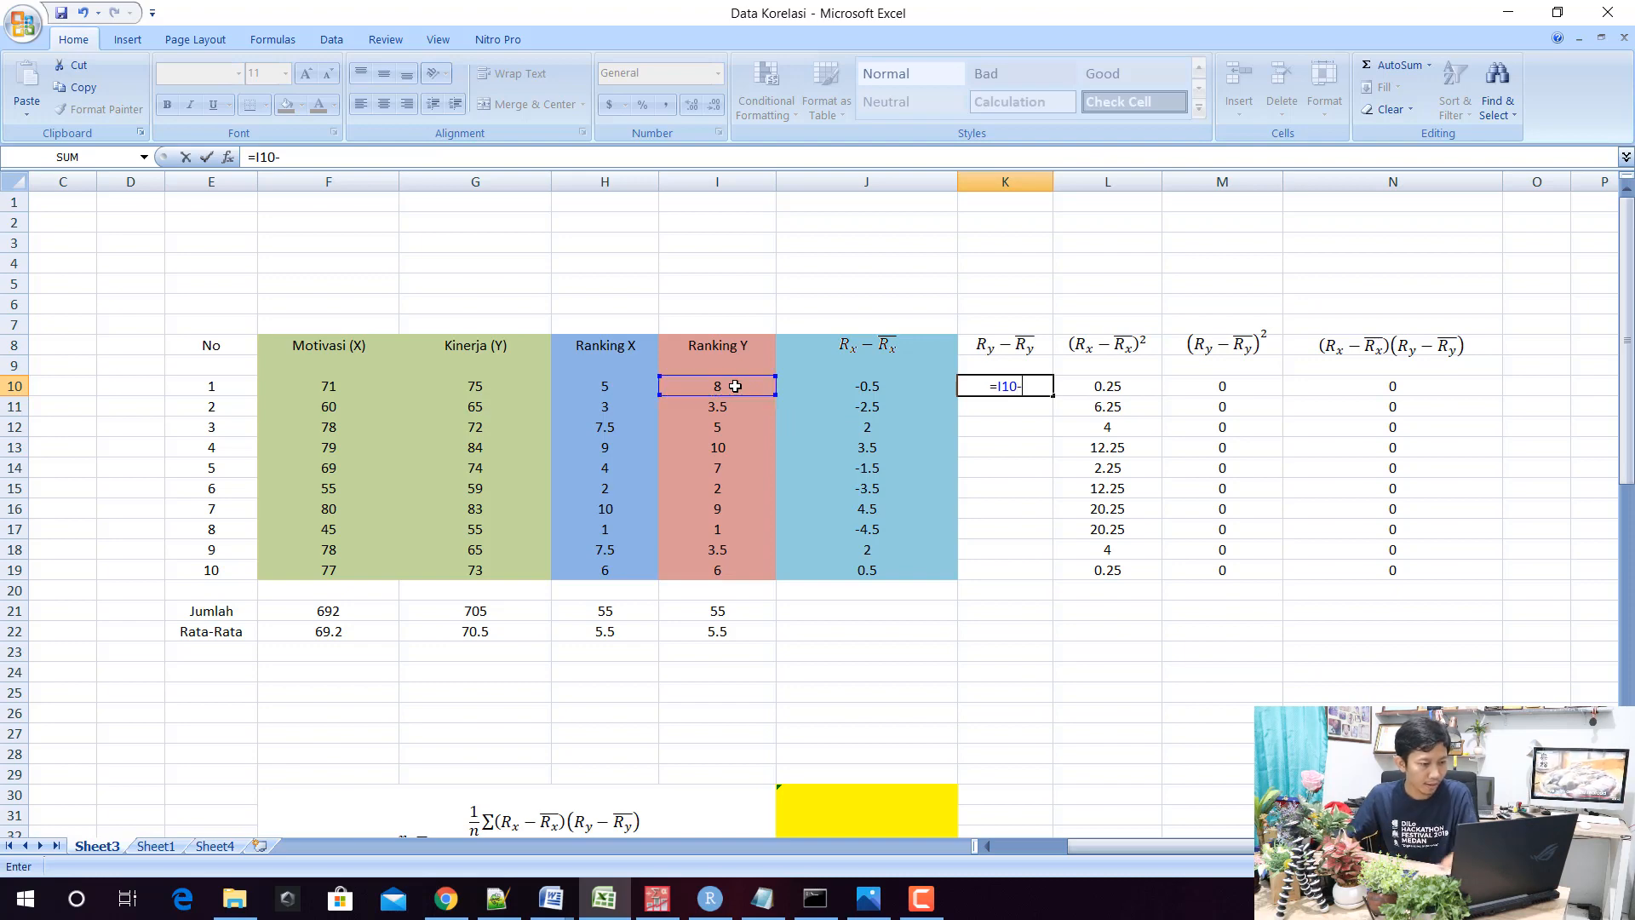
{"action": "left_click", "coordinate": [719, 634]}
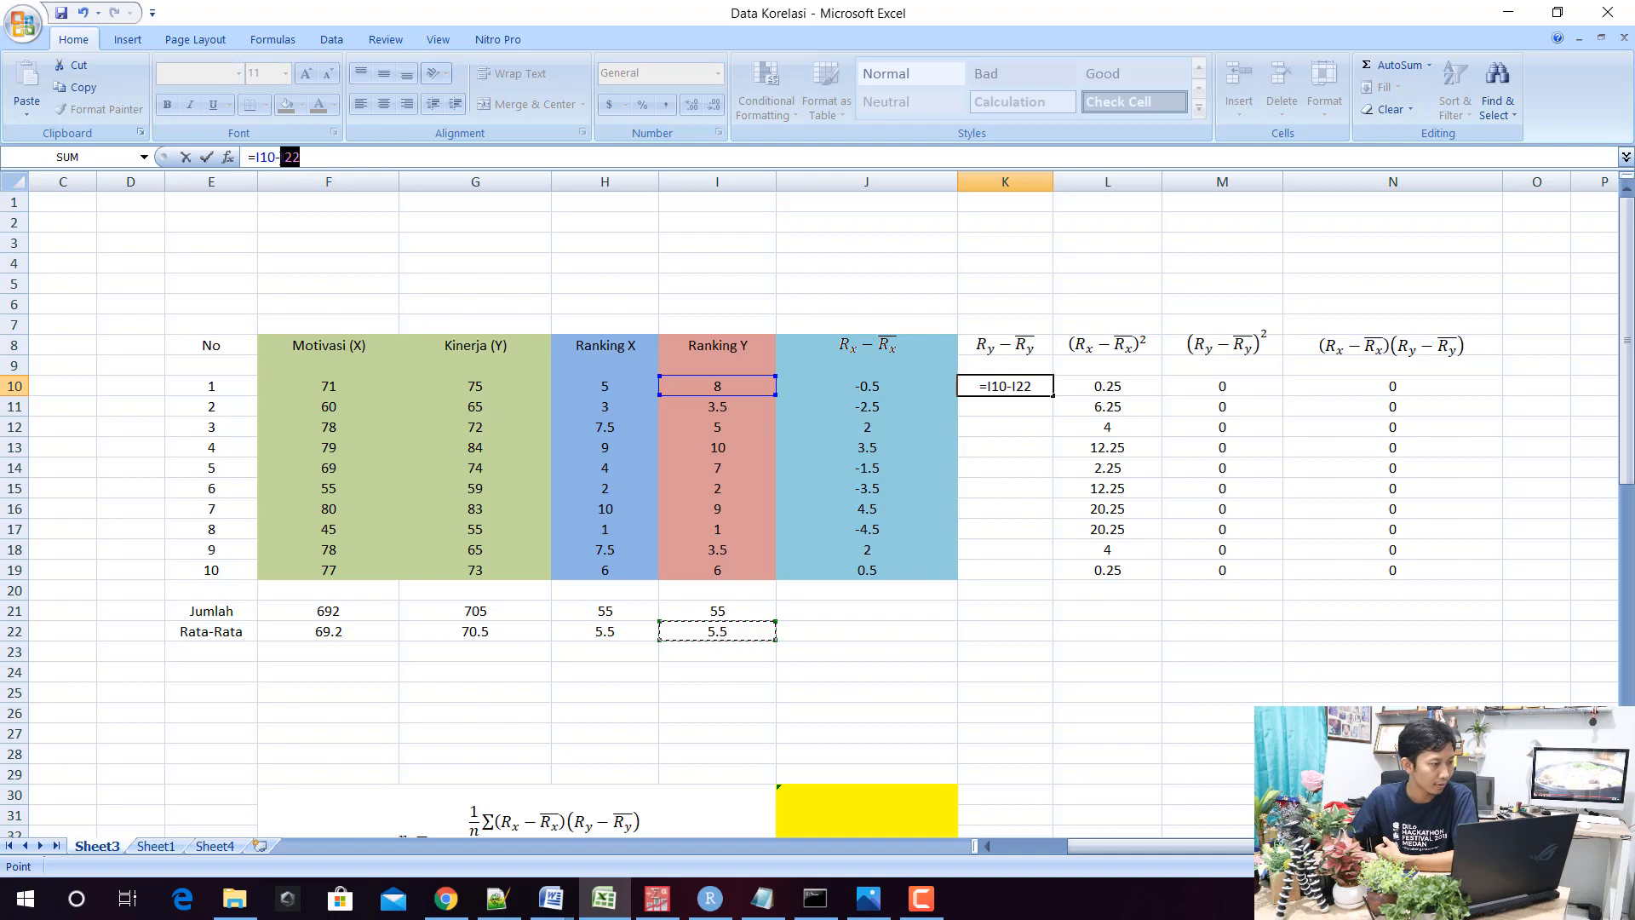
{"action": "key", "text": "F2"}
{"action": "key", "text": "F4"}
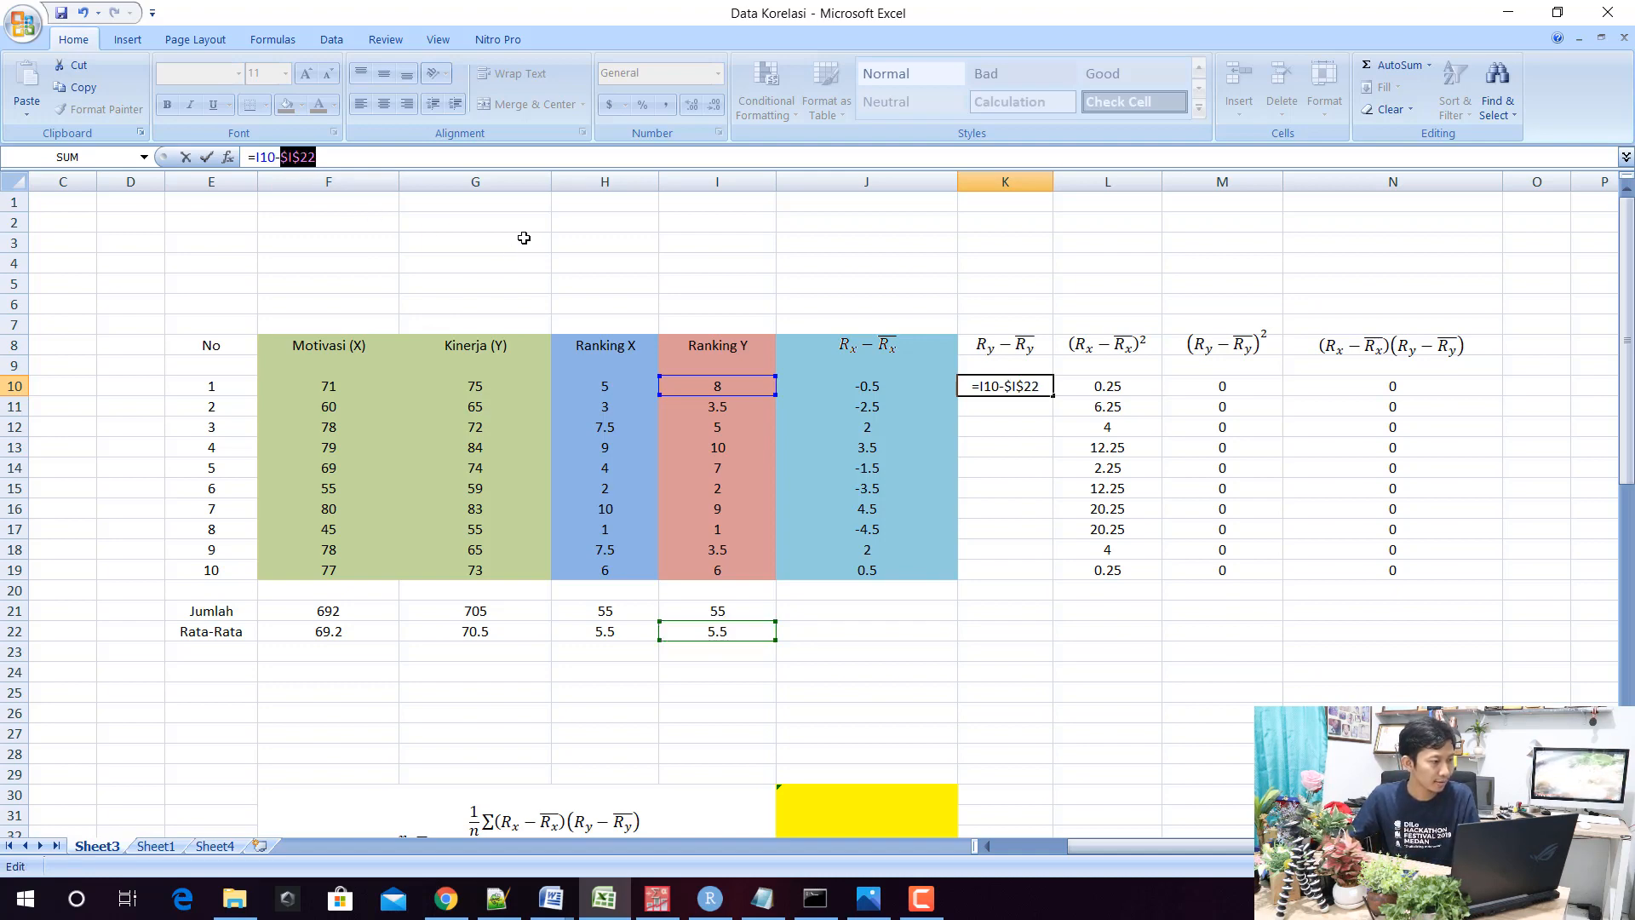
{"action": "key", "text": "Return"}
{"action": "left_click", "coordinate": [1031, 385]}
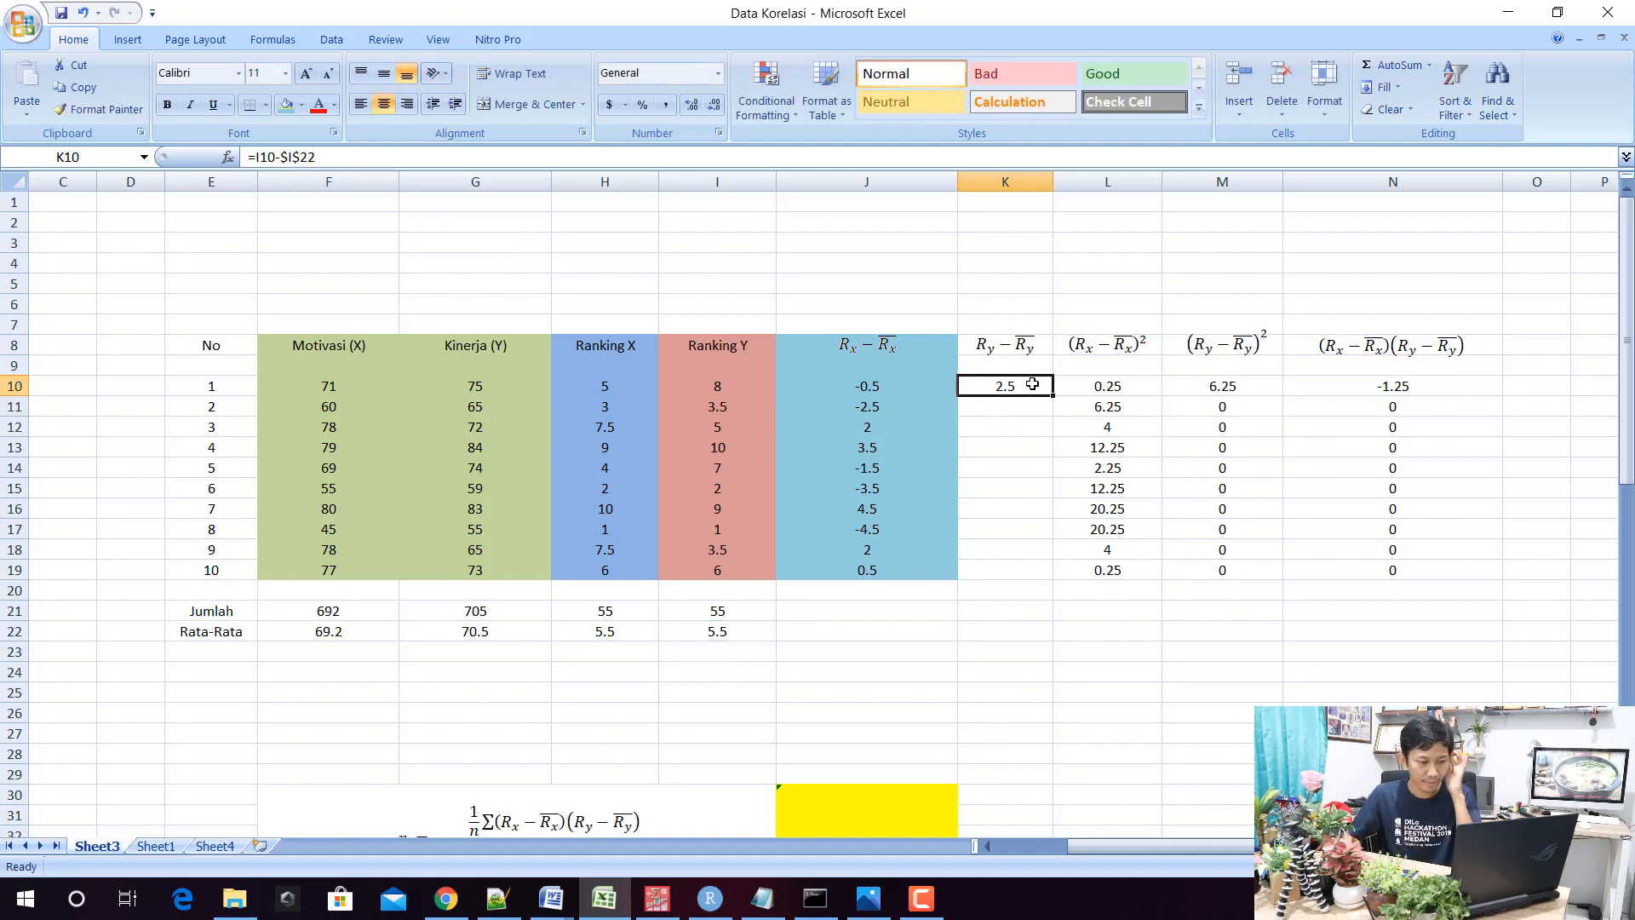
{"action": "left_click_drag", "start_coordinate": [1053, 396], "coordinate": [1060, 579]}
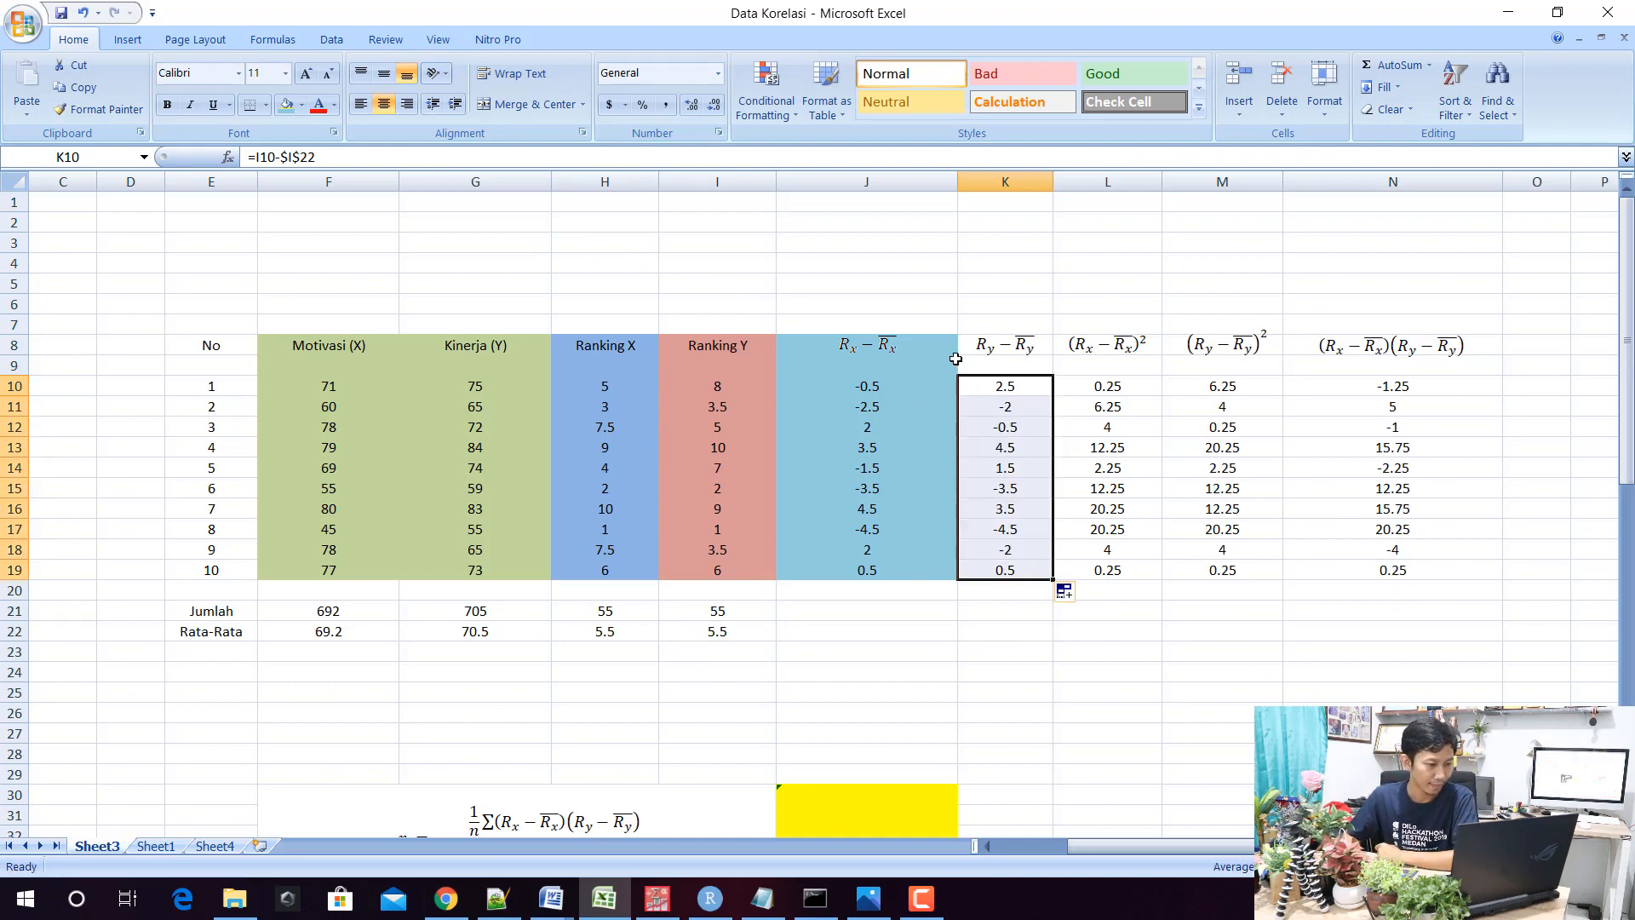
Shade the Ry minus mean Ry column, K8:K19, with an orange fill
{"action": "left_click", "coordinate": [981, 347]}
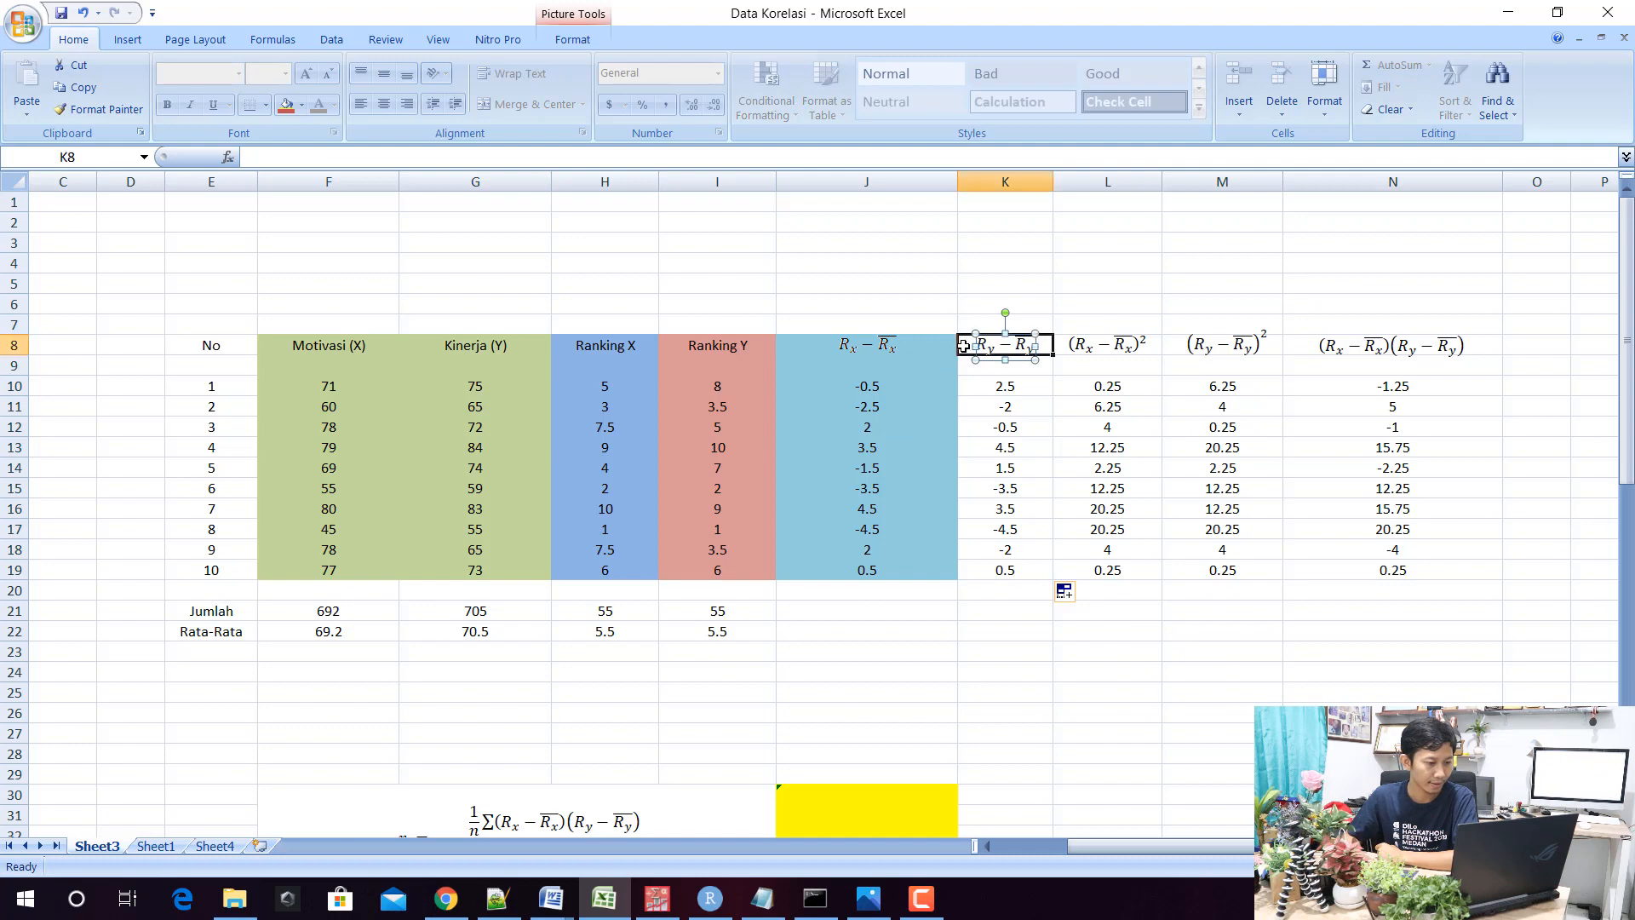
{"action": "left_click_drag", "start_coordinate": [964, 345], "coordinate": [1031, 573]}
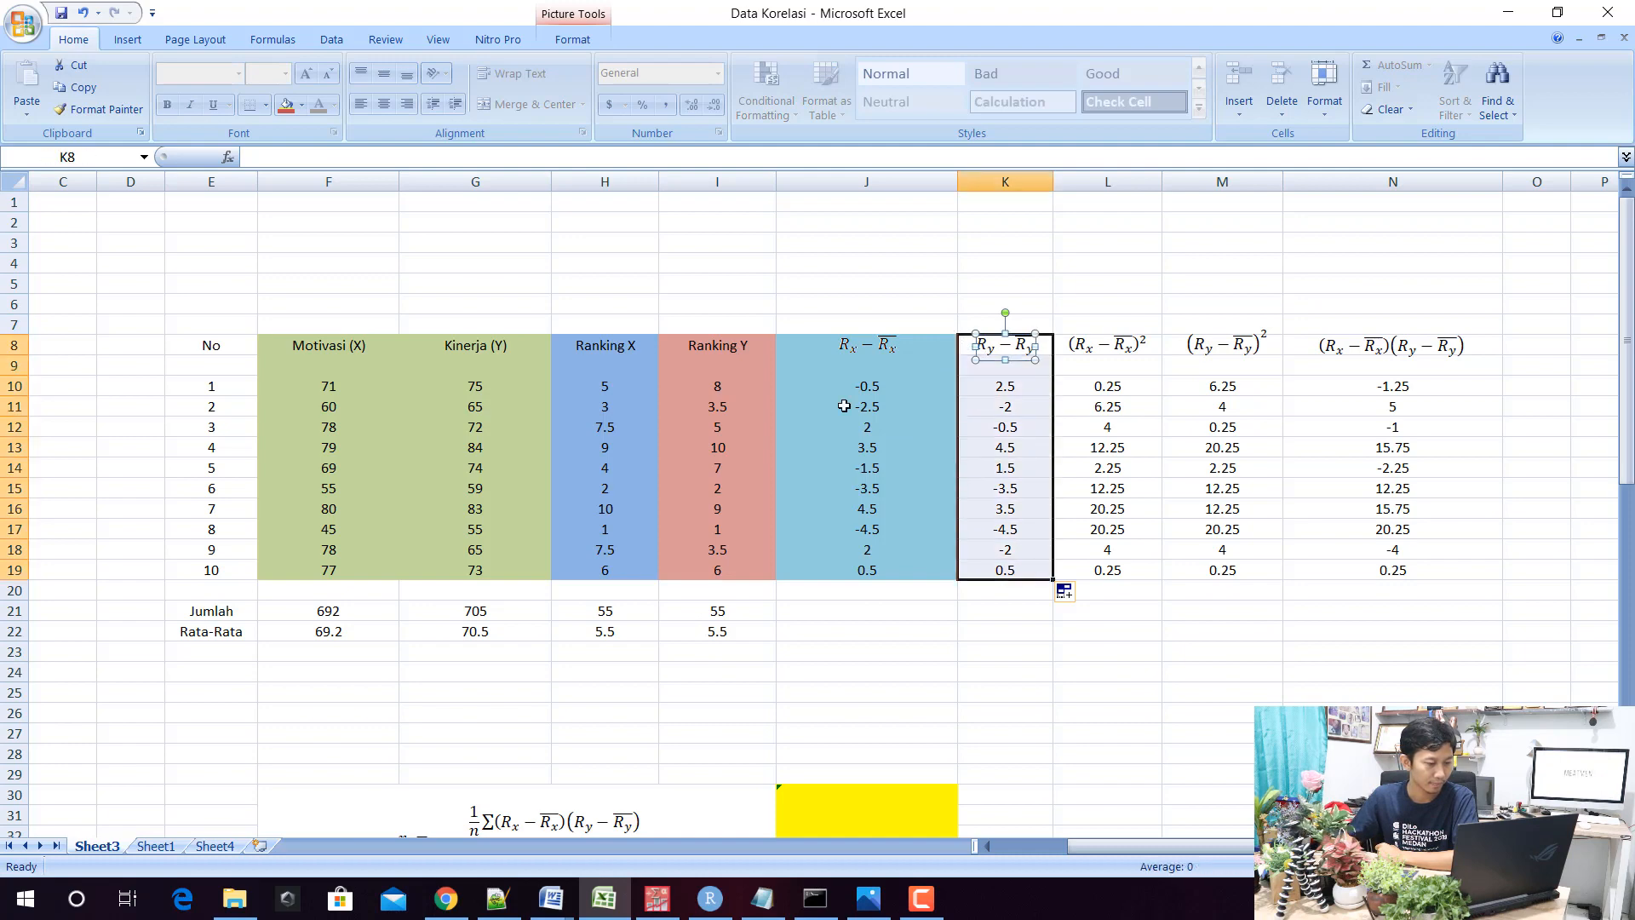
{"action": "left_click", "coordinate": [302, 105]}
{"action": "left_click", "coordinate": [318, 257]}
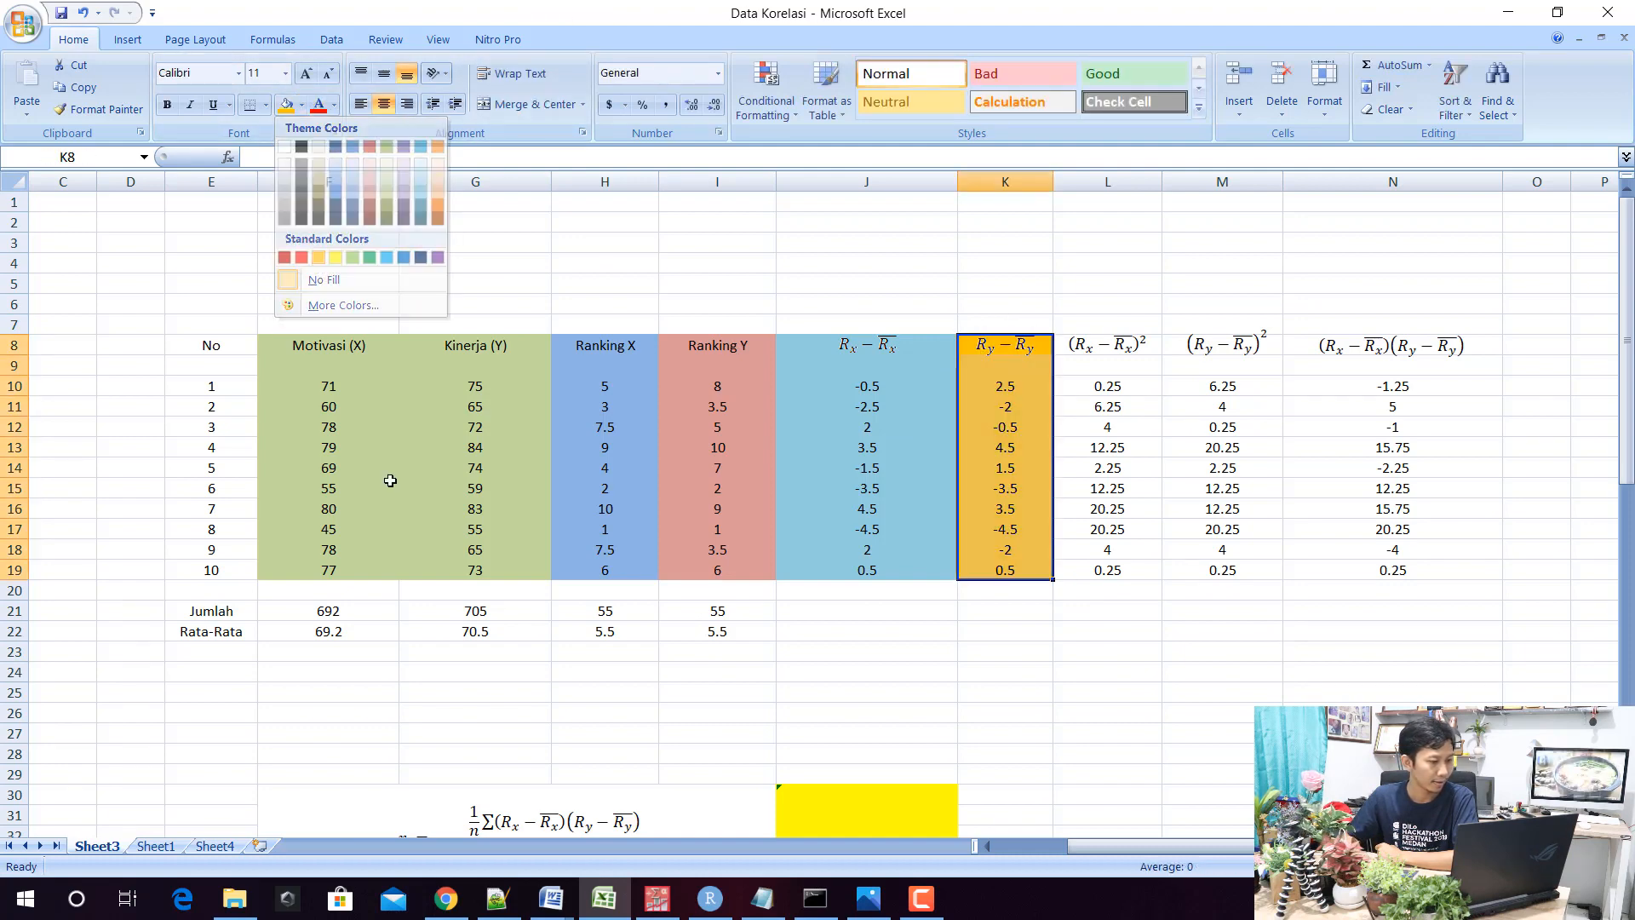
Fill the Jumlah and Rata-Rata formulas from F21:F22 across to column K
{"action": "left_click_drag", "start_coordinate": [345, 598], "coordinate": [1027, 678]}
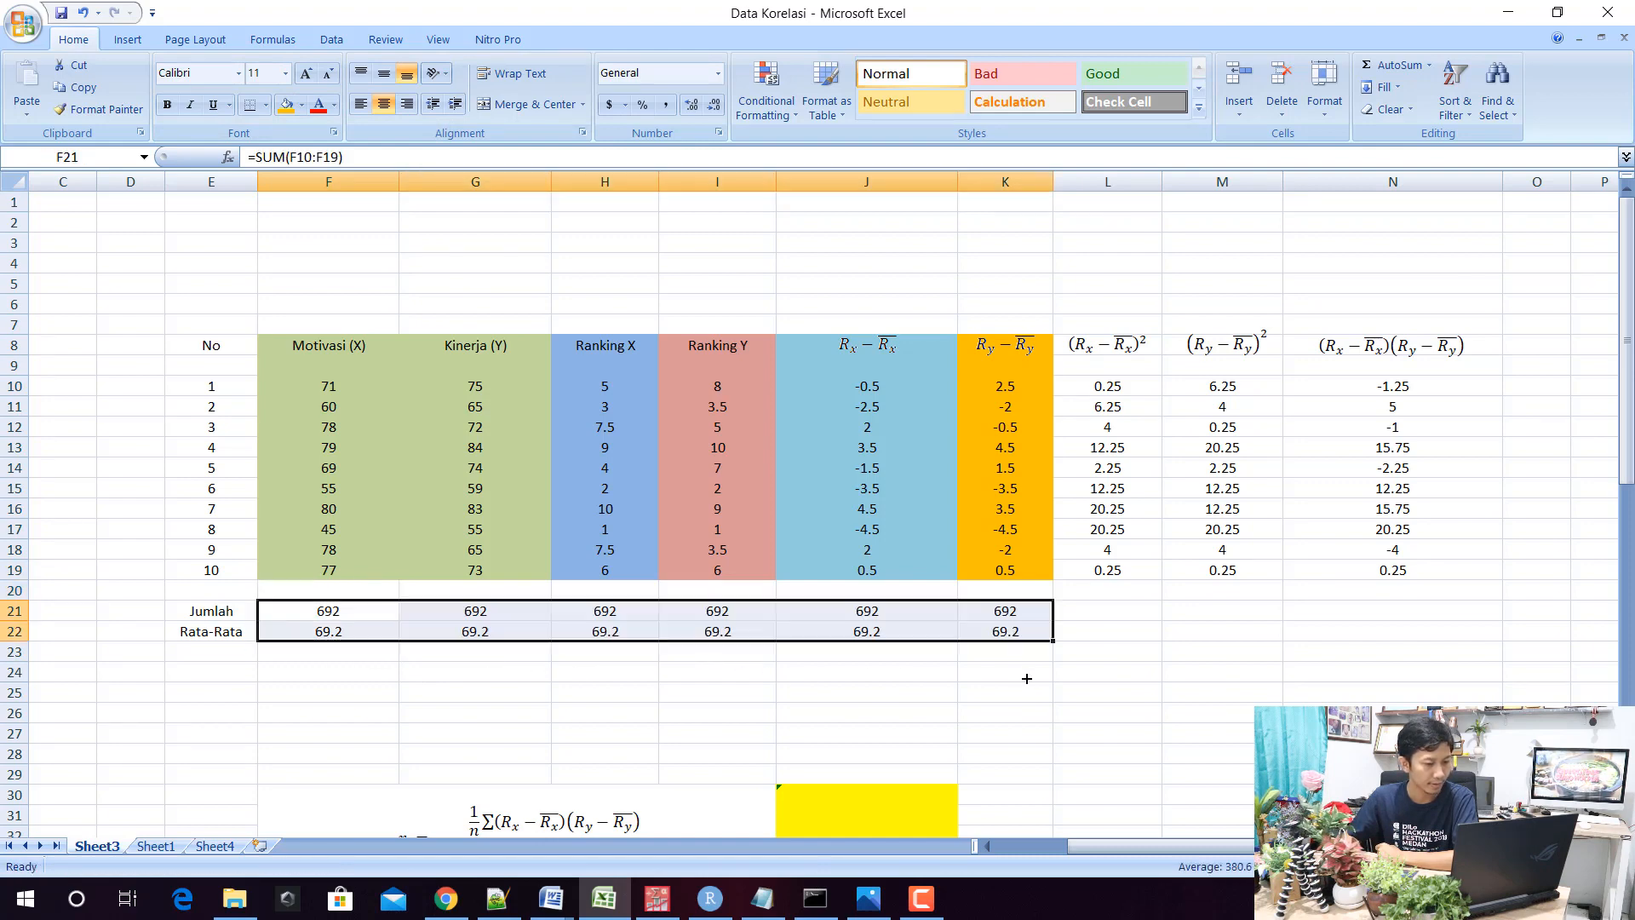
{"action": "left_click", "coordinate": [1076, 452]}
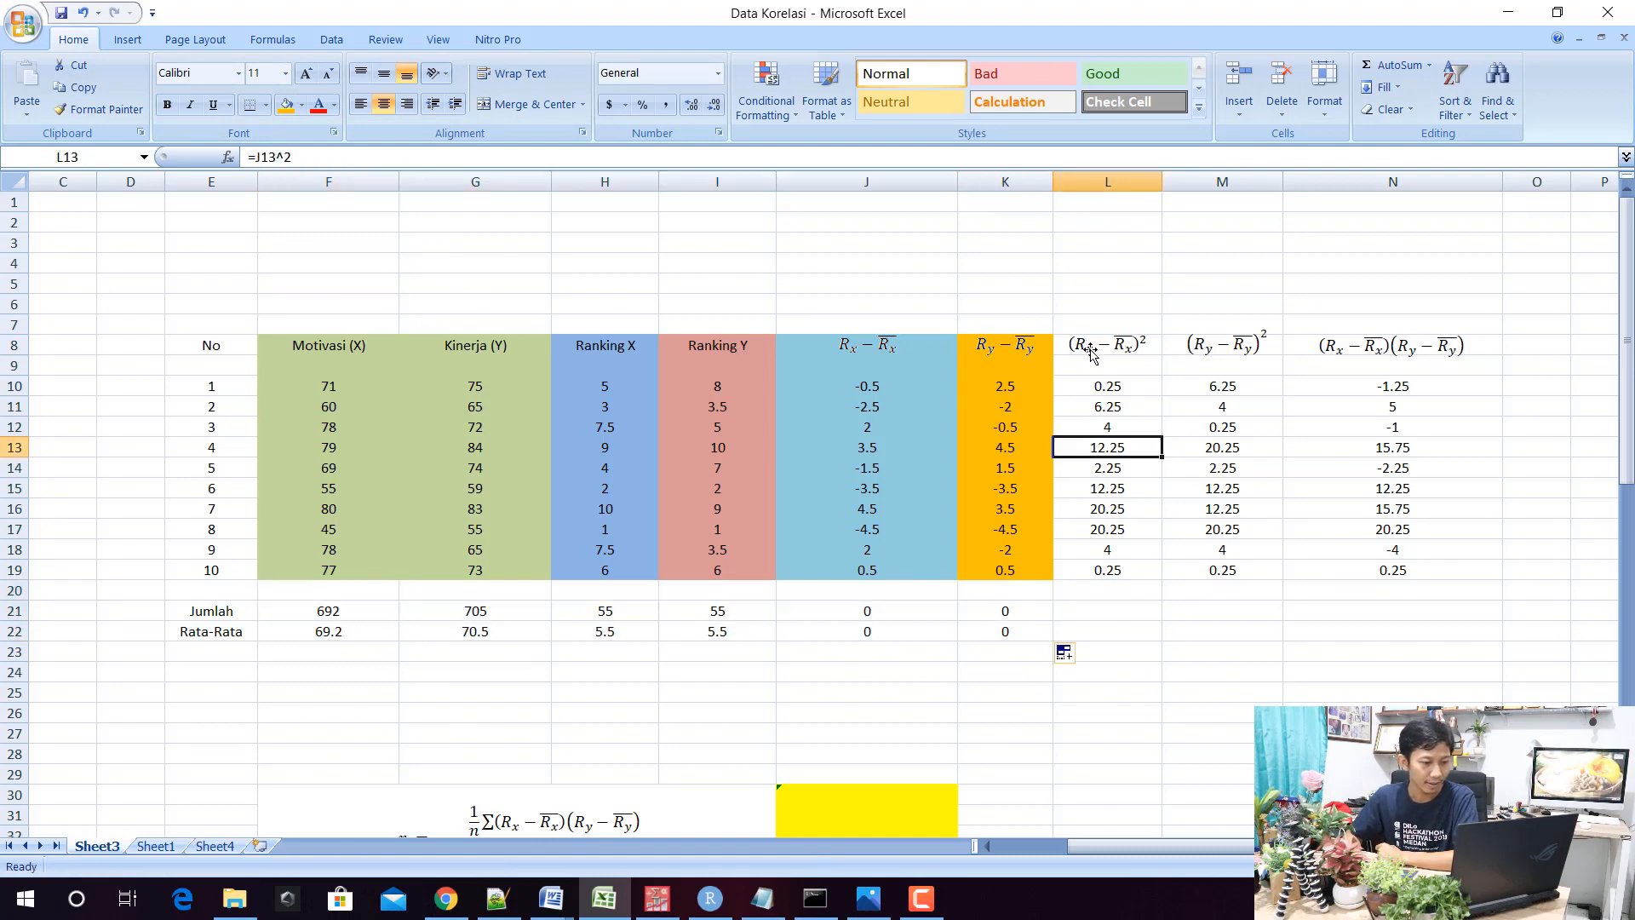
{"action": "left_click", "coordinate": [856, 356]}
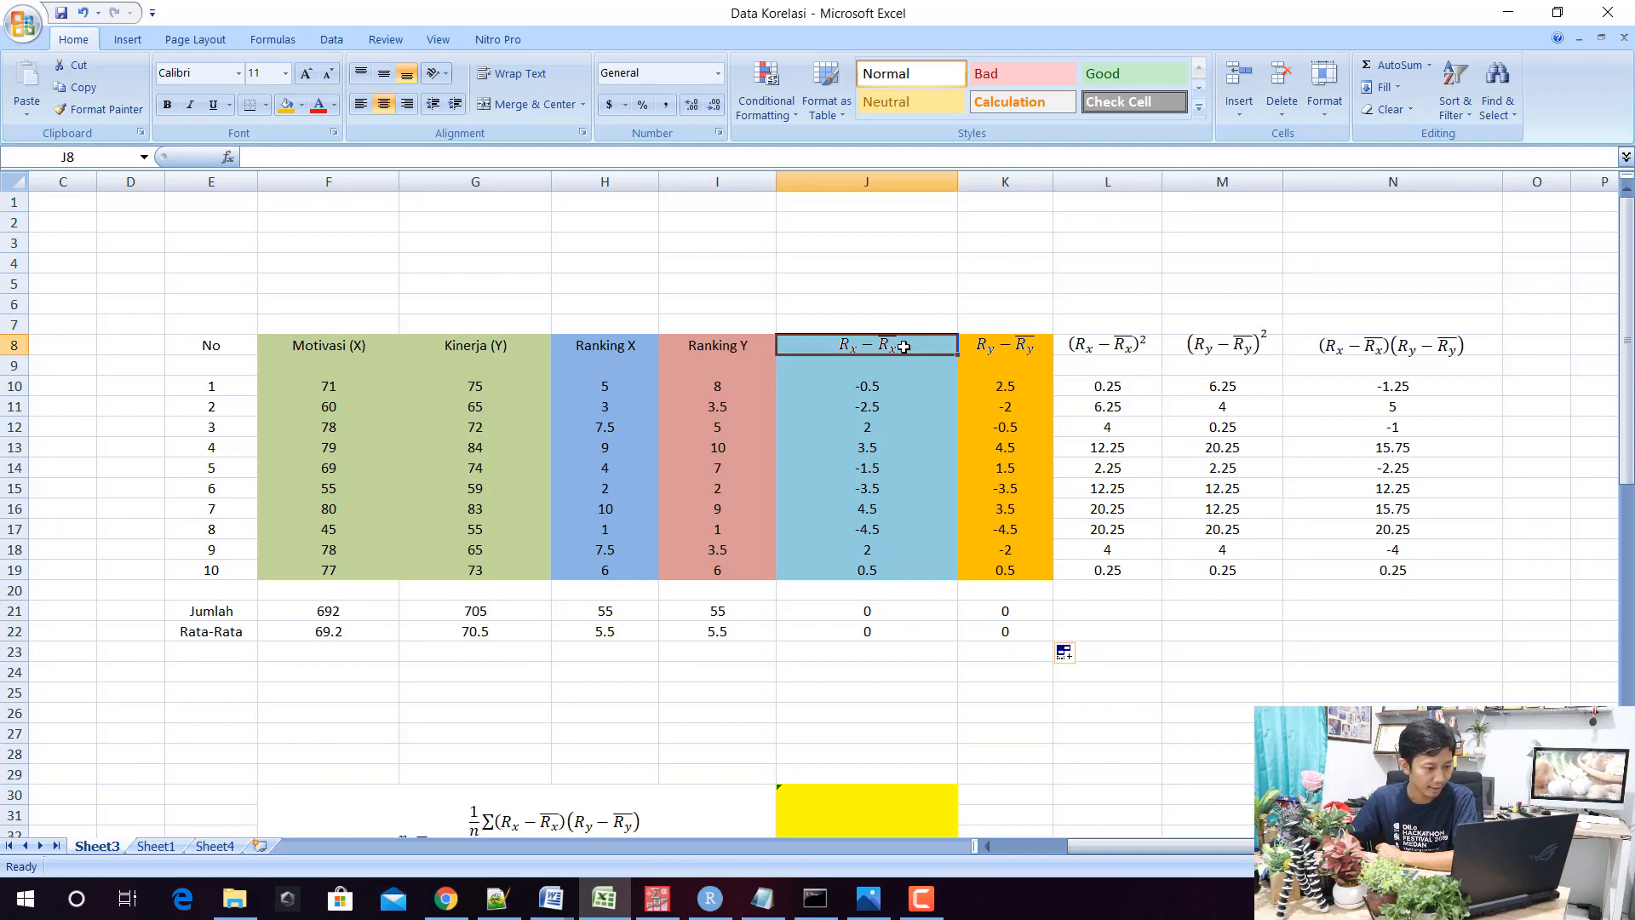
{"action": "left_click", "coordinate": [1105, 356]}
Delete the squared Rx deviation formulas in L10:L19
{"action": "left_click", "coordinate": [1113, 386]}
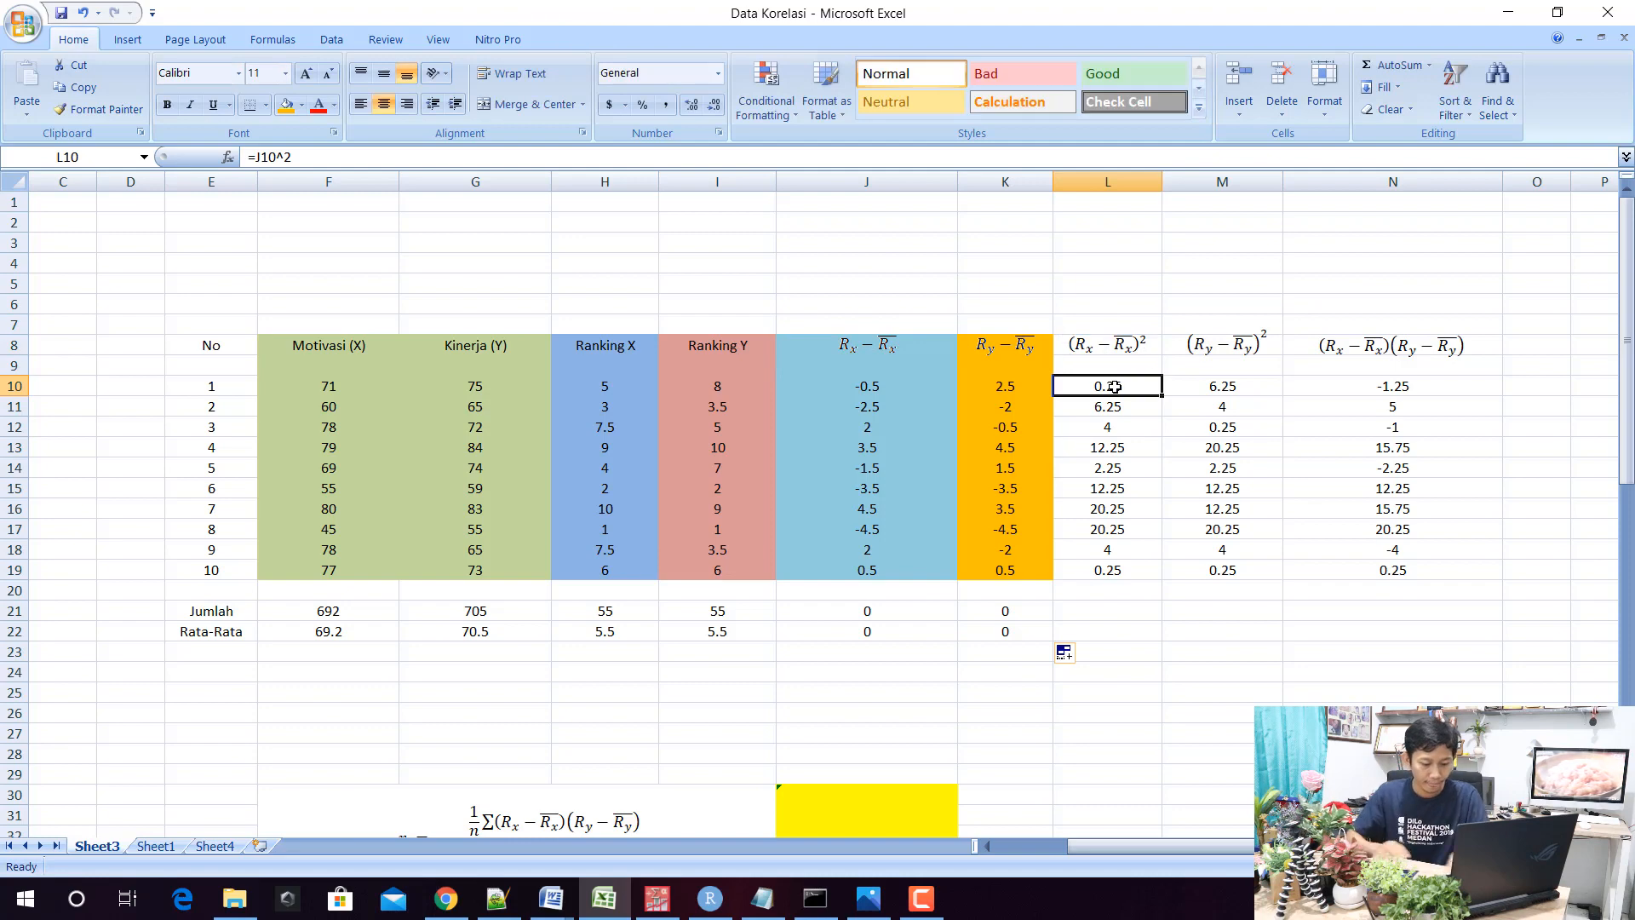
{"action": "key", "text": "BackSpace"}
{"action": "key", "text": "Return"}
{"action": "key", "text": "BackSpace"}
{"action": "key", "text": "Return"}
{"action": "key", "text": "BackSpace"}
{"action": "key", "text": "Return"}
{"action": "key", "text": "BackSpace"}
{"action": "key", "text": "Return"}
{"action": "key", "text": "BackSpace"}
{"action": "key", "text": "Return"}
{"action": "key", "text": "BackSpace"}
{"action": "key", "text": "Return"}
{"action": "key", "text": "BackSpace"}
{"action": "key", "text": "Return"}
{"action": "key", "text": "BackSpace"}
{"action": "key", "text": "Return"}
{"action": "key", "text": "BackSpace"}
{"action": "key", "text": "Return"}
{"action": "key", "text": "BackSpace"}
{"action": "key", "text": "Return"}
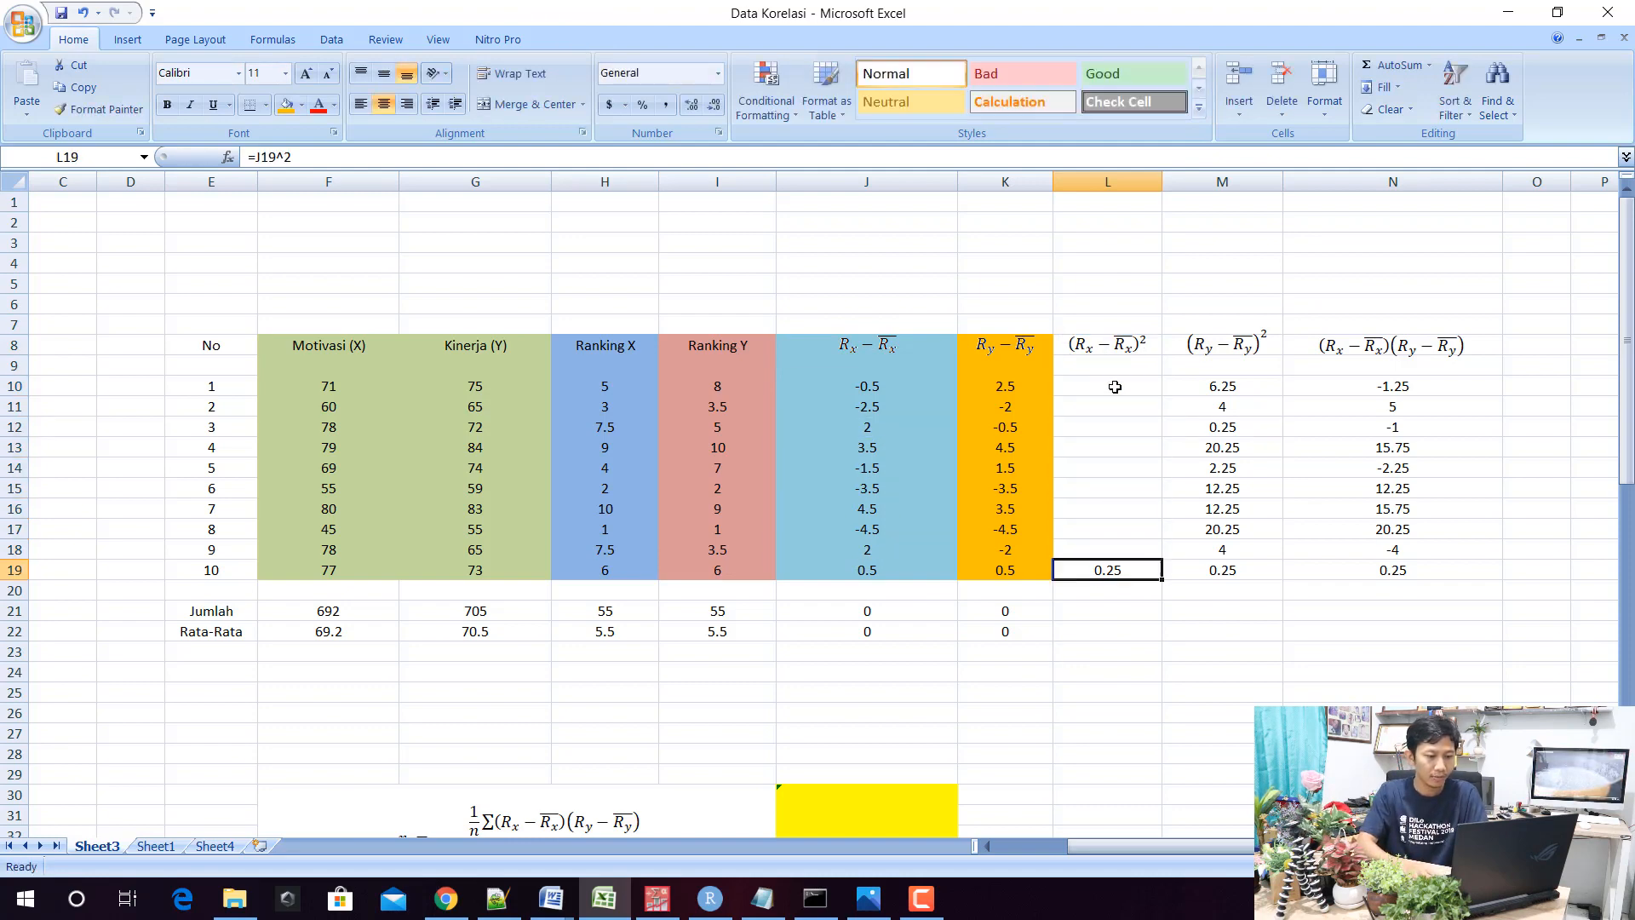
Enter =J10^2 in L10 to square the Rx deviation and fill it down to L19
{"action": "left_click", "coordinate": [1115, 386]}
{"action": "type", "text": "="}
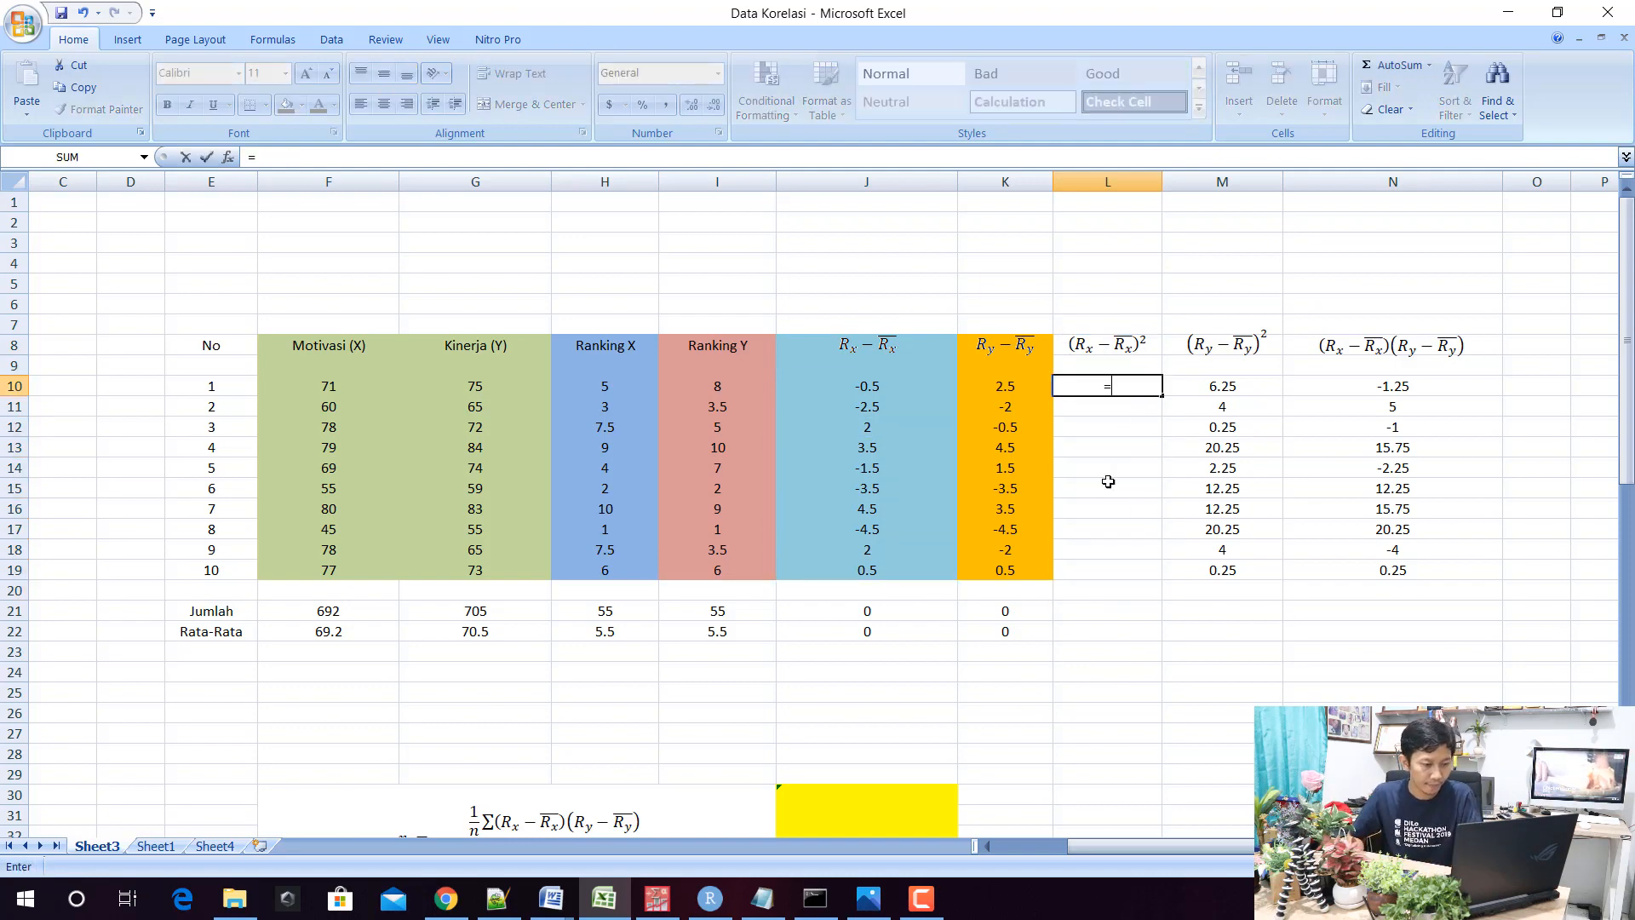
{"action": "left_click", "coordinate": [883, 384]}
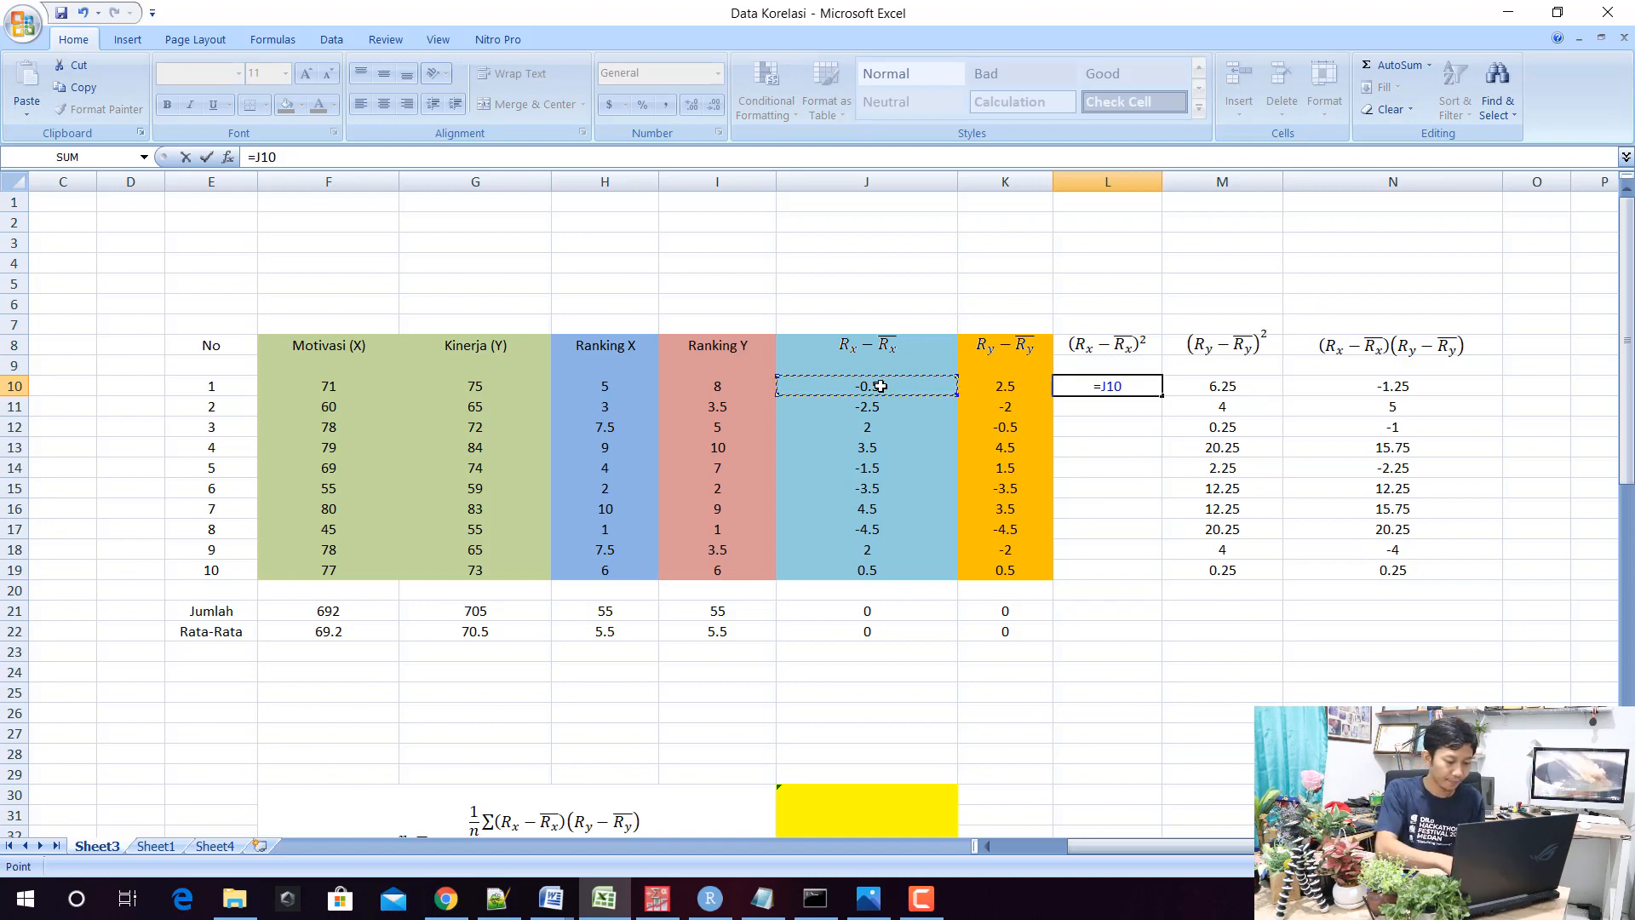
{"action": "type", "text": "^2"}
{"action": "key", "text": "Return"}
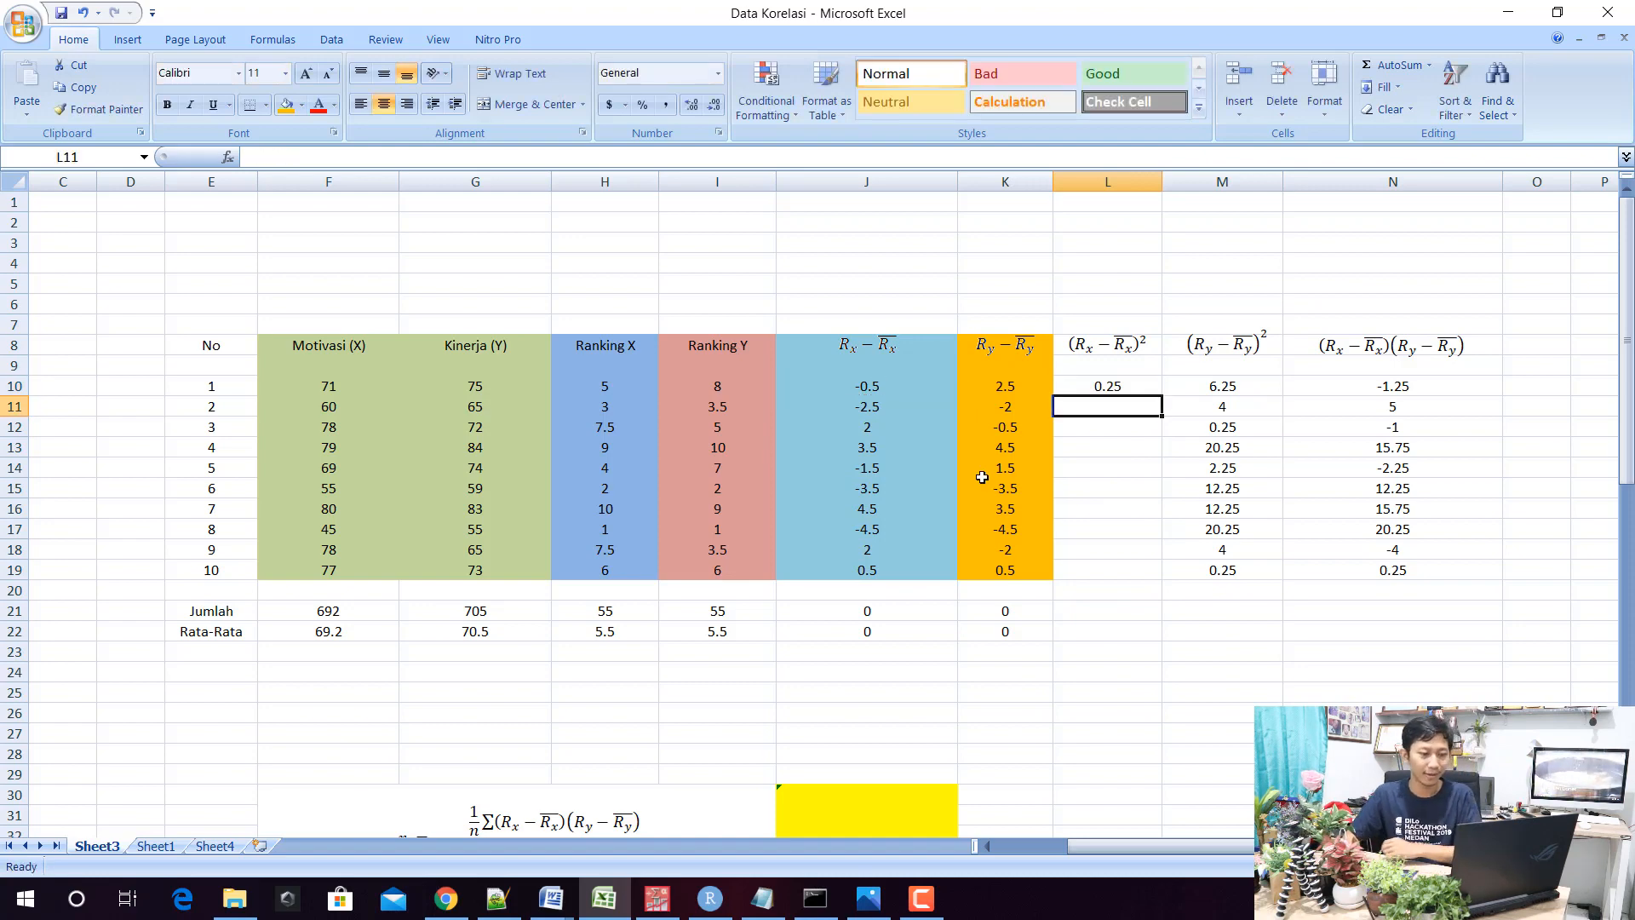
{"action": "left_click", "coordinate": [1151, 378]}
{"action": "left_click_drag", "start_coordinate": [1161, 397], "coordinate": [1172, 580]}
Delete the squared Ry deviation formulas in M10:M19
{"action": "left_click", "coordinate": [1221, 385]}
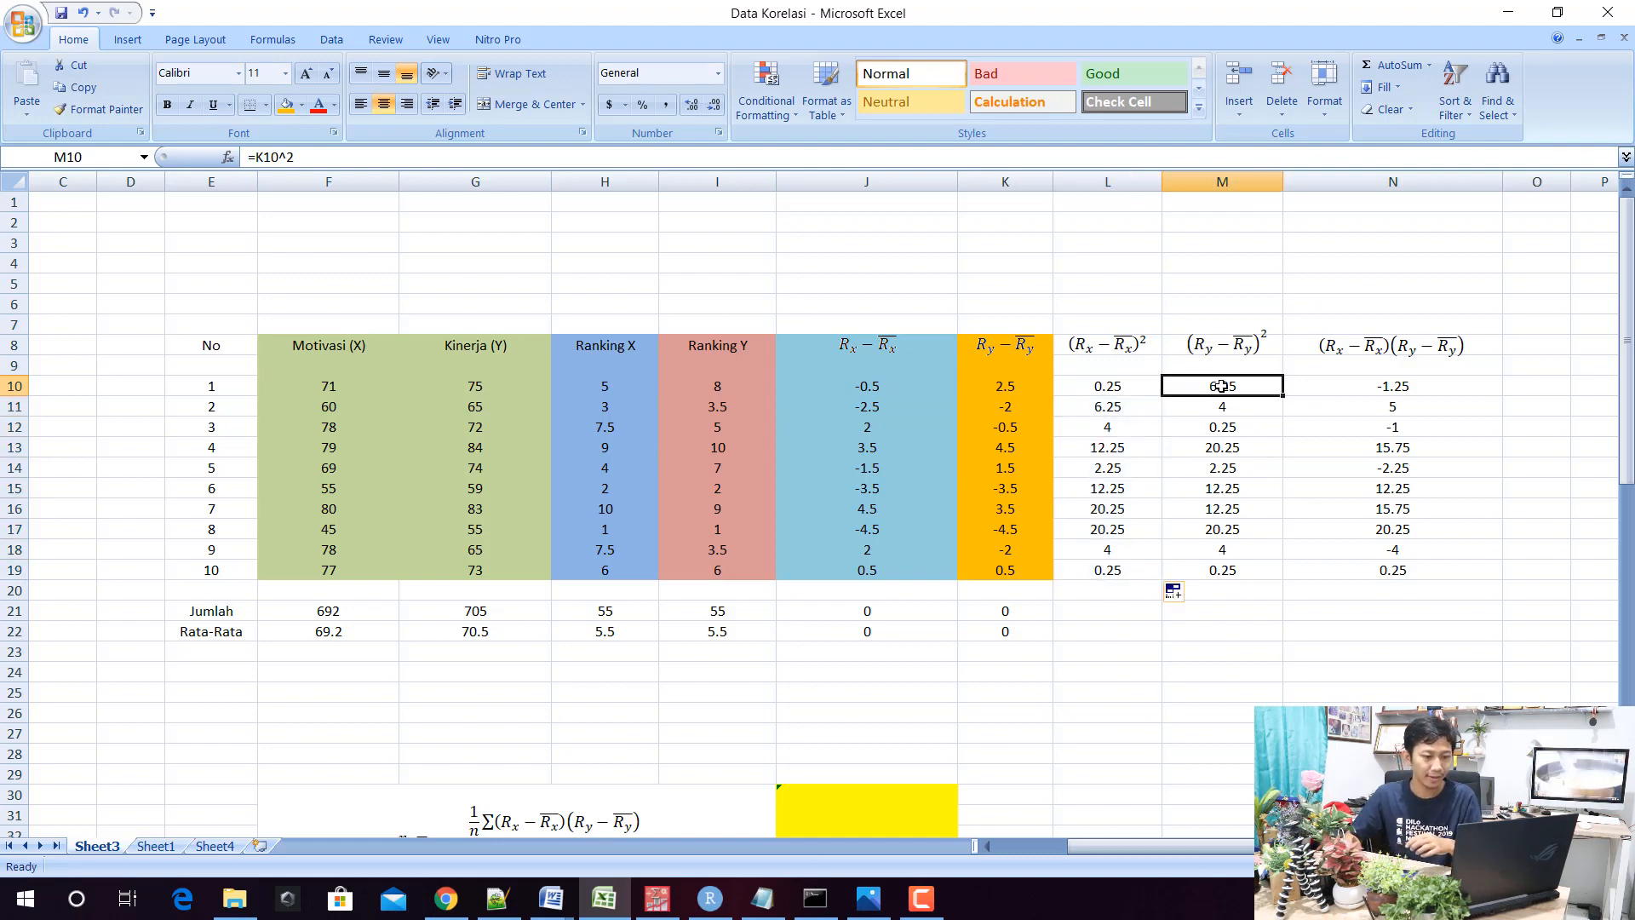
{"action": "key", "text": "Delete"}
{"action": "key", "text": "Down"}
{"action": "key", "text": "Delete"}
{"action": "key", "text": "Down"}
{"action": "key", "text": "Delete"}
{"action": "key", "text": "Down"}
{"action": "key", "text": "Delete"}
{"action": "key", "text": "Down"}
{"action": "key", "text": "Delete"}
{"action": "key", "text": "Down"}
{"action": "key", "text": "Delete"}
{"action": "key", "text": "Down"}
{"action": "key", "text": "Delete"}
{"action": "key", "text": "Down"}
{"action": "key", "text": "Delete"}
{"action": "key", "text": "Down"}
{"action": "key", "text": "Delete"}
{"action": "key", "text": "Down"}
{"action": "key", "text": "Delete"}
{"action": "key", "text": "Down"}
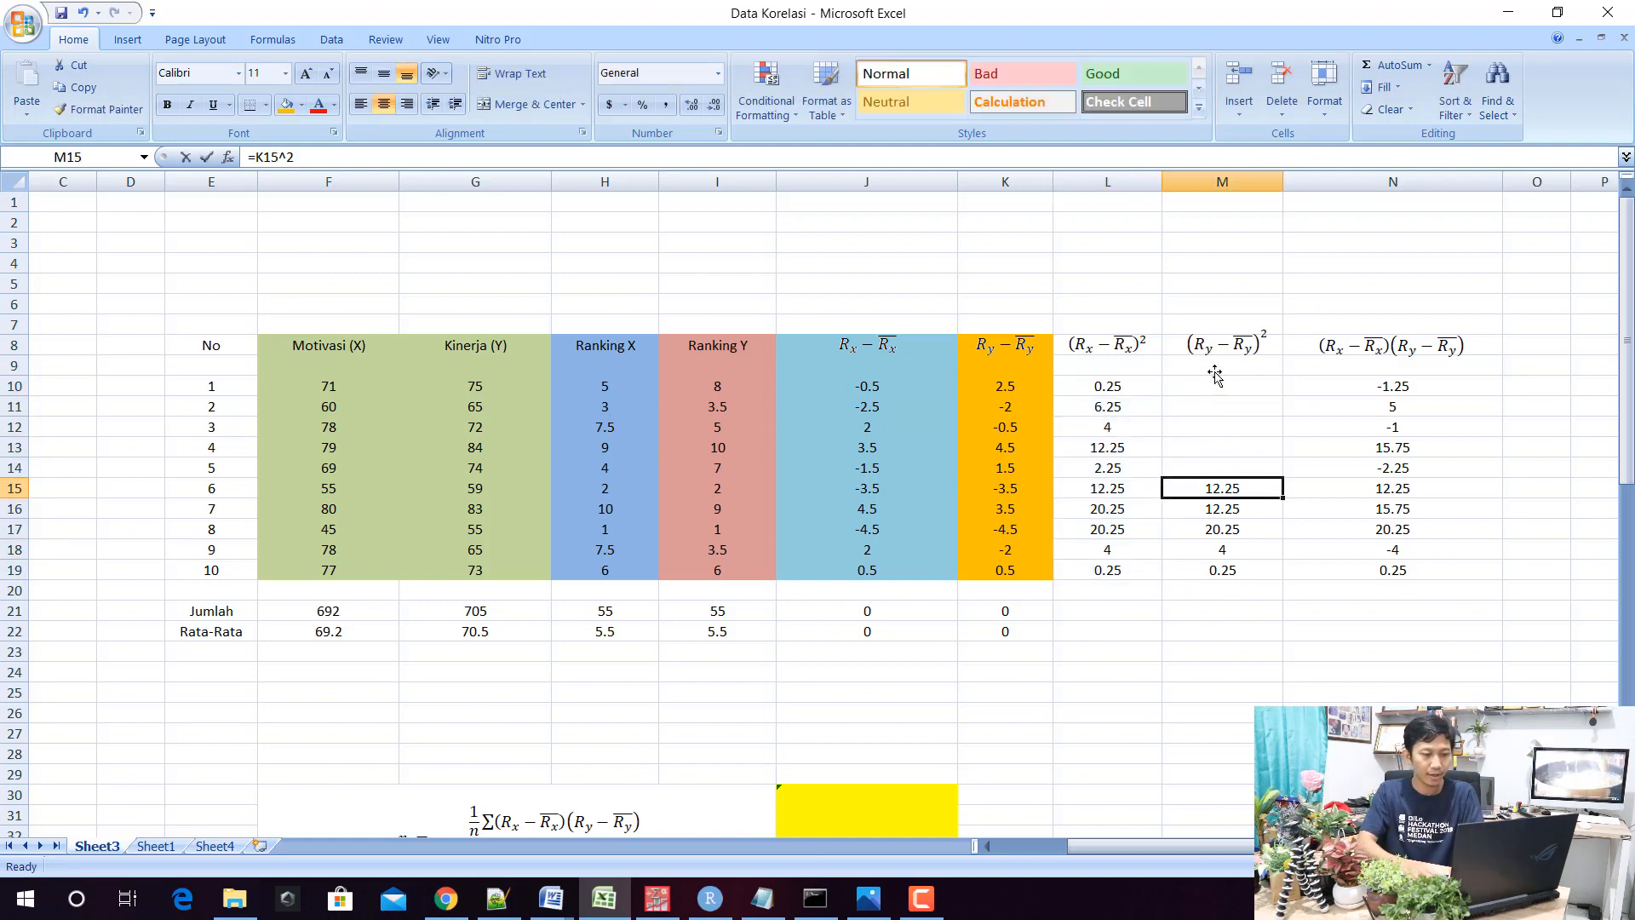
Enter =K10^2 in M10 to square the Ry deviation and fill it down to M19
{"action": "left_click", "coordinate": [1224, 382]}
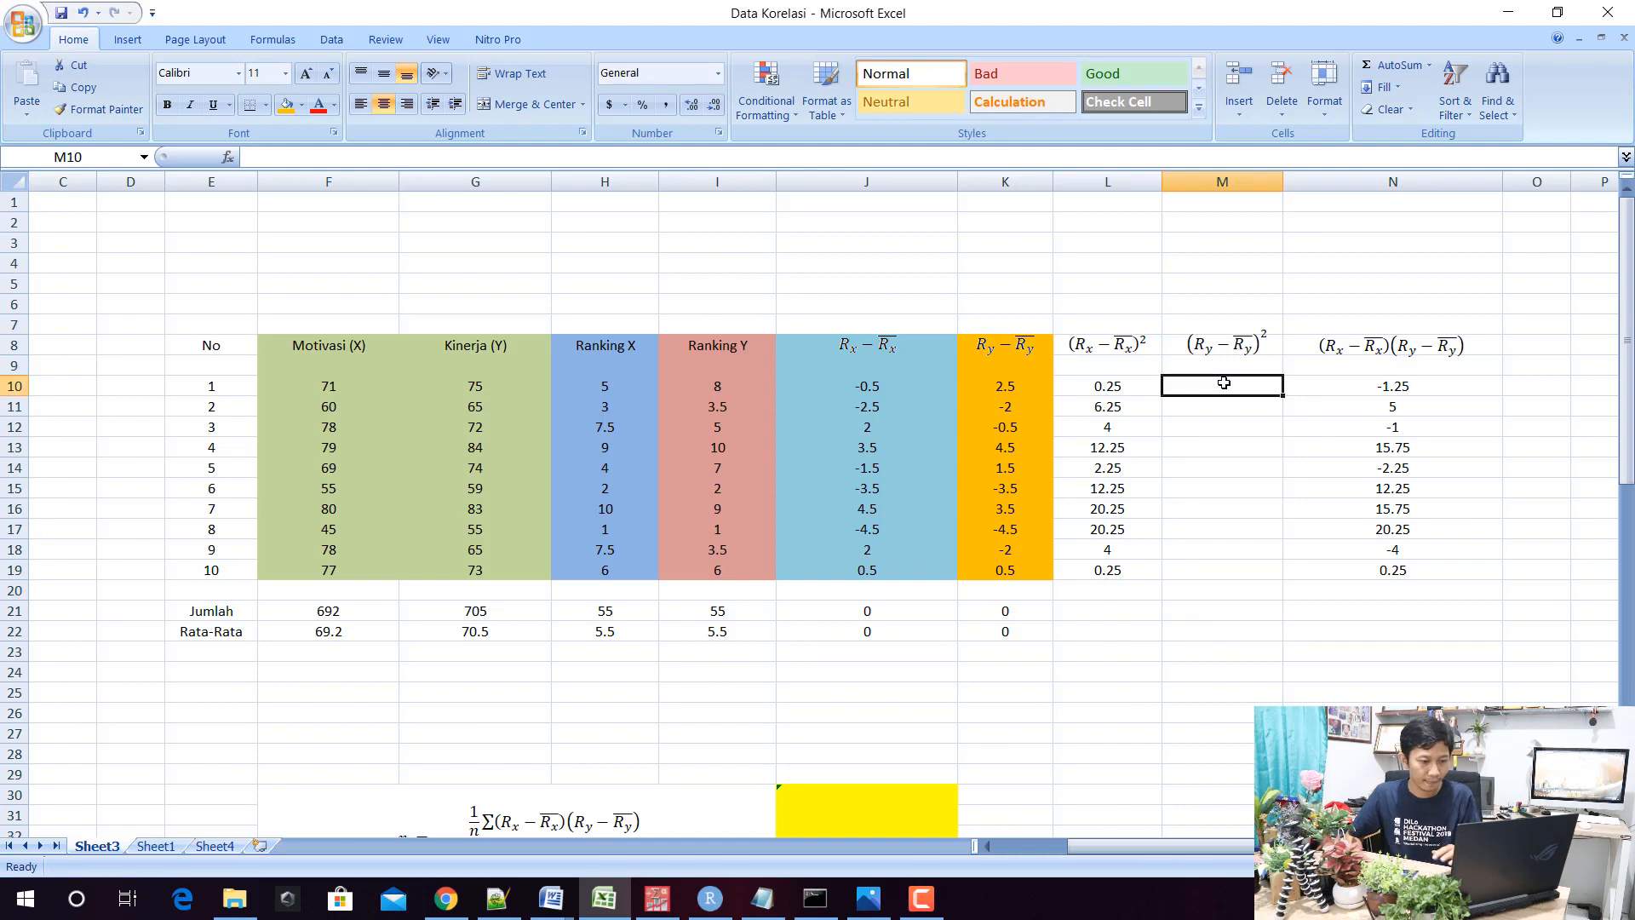
{"action": "type", "text": "="}
{"action": "left_click", "coordinate": [1032, 386]}
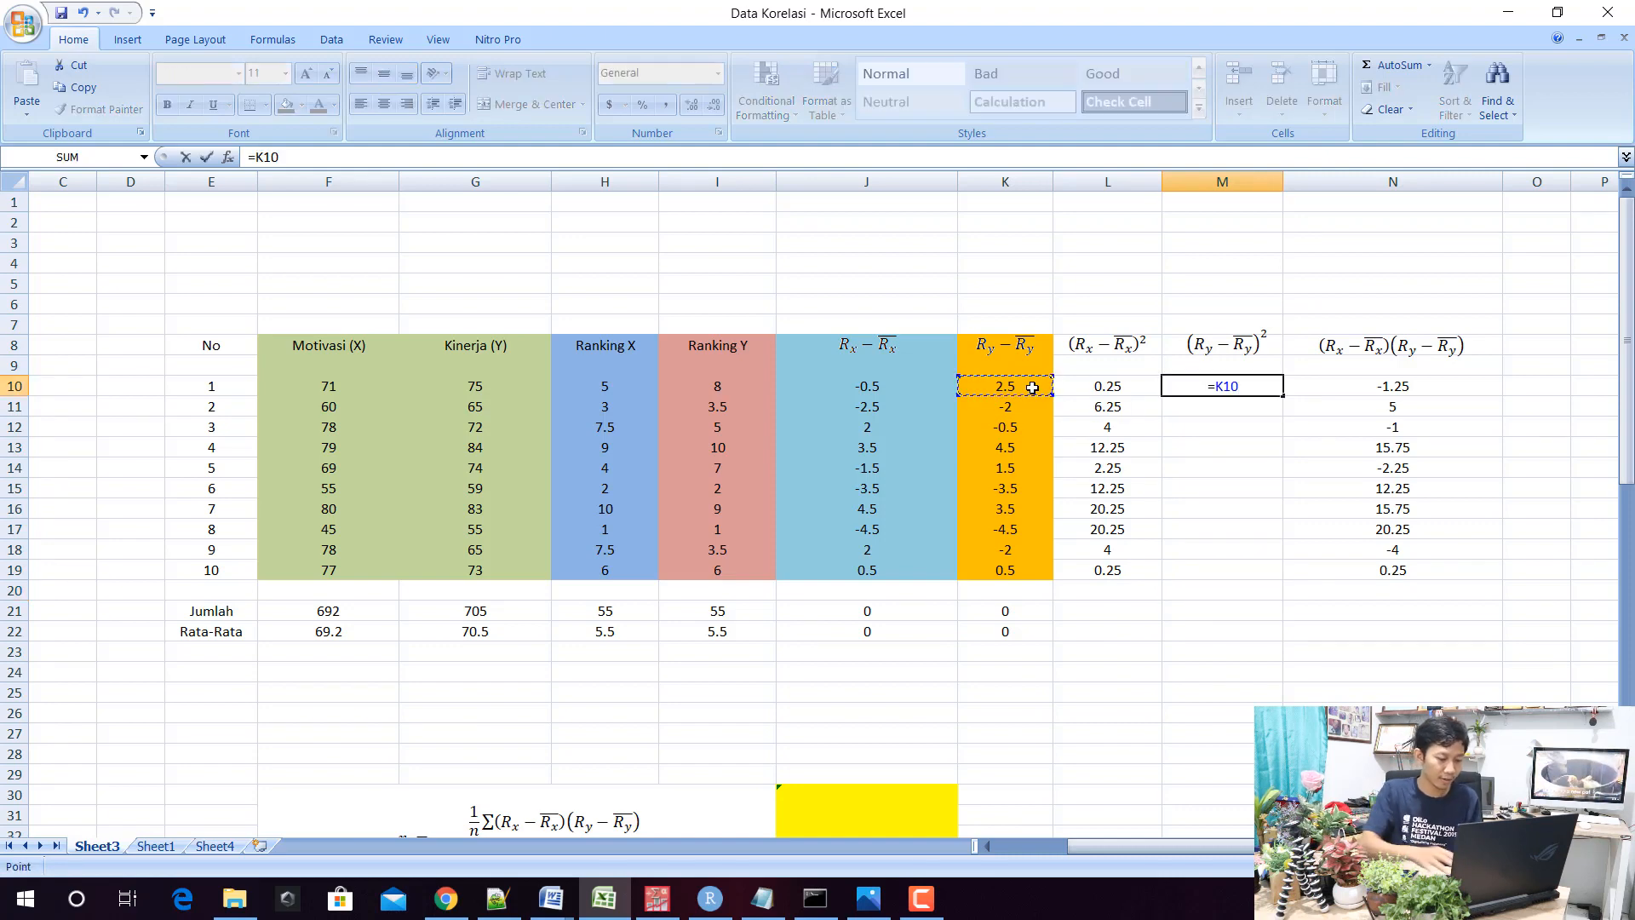
{"action": "type", "text": "^2"}
{"action": "key", "text": "Return"}
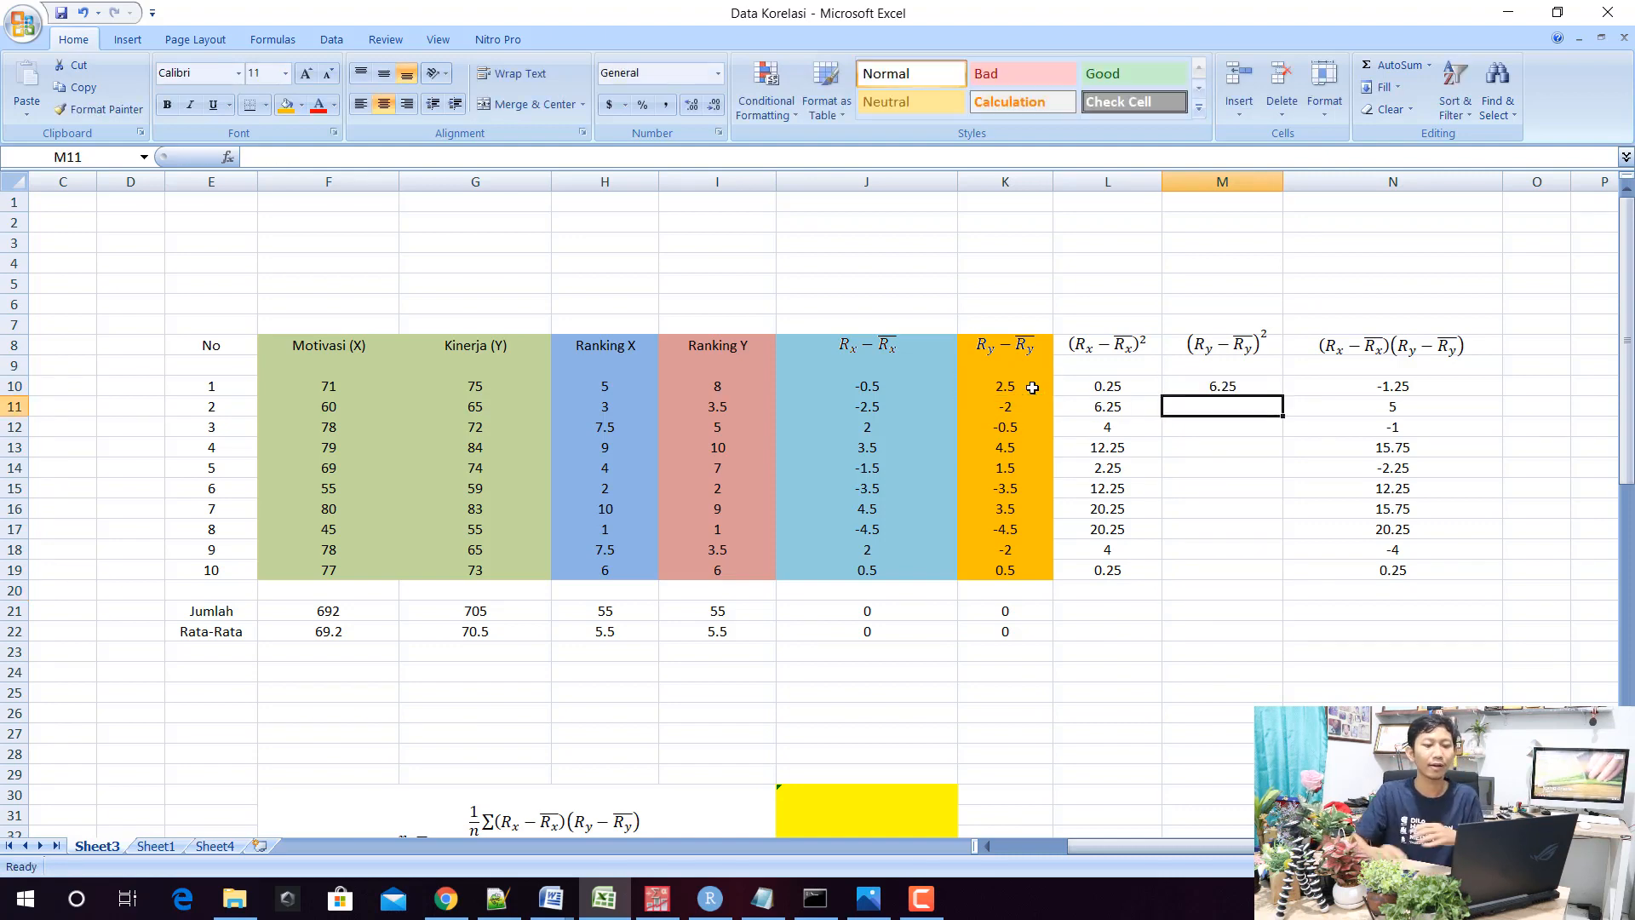
{"action": "left_click", "coordinate": [1199, 385]}
{"action": "left_click_drag", "start_coordinate": [1284, 396], "coordinate": [1294, 582]}
Shade the two squared-deviation columns, L8:M19, with a light purple theme fill
{"action": "left_click_drag", "start_coordinate": [1073, 349], "coordinate": [1235, 571]}
{"action": "left_click", "coordinate": [302, 104]}
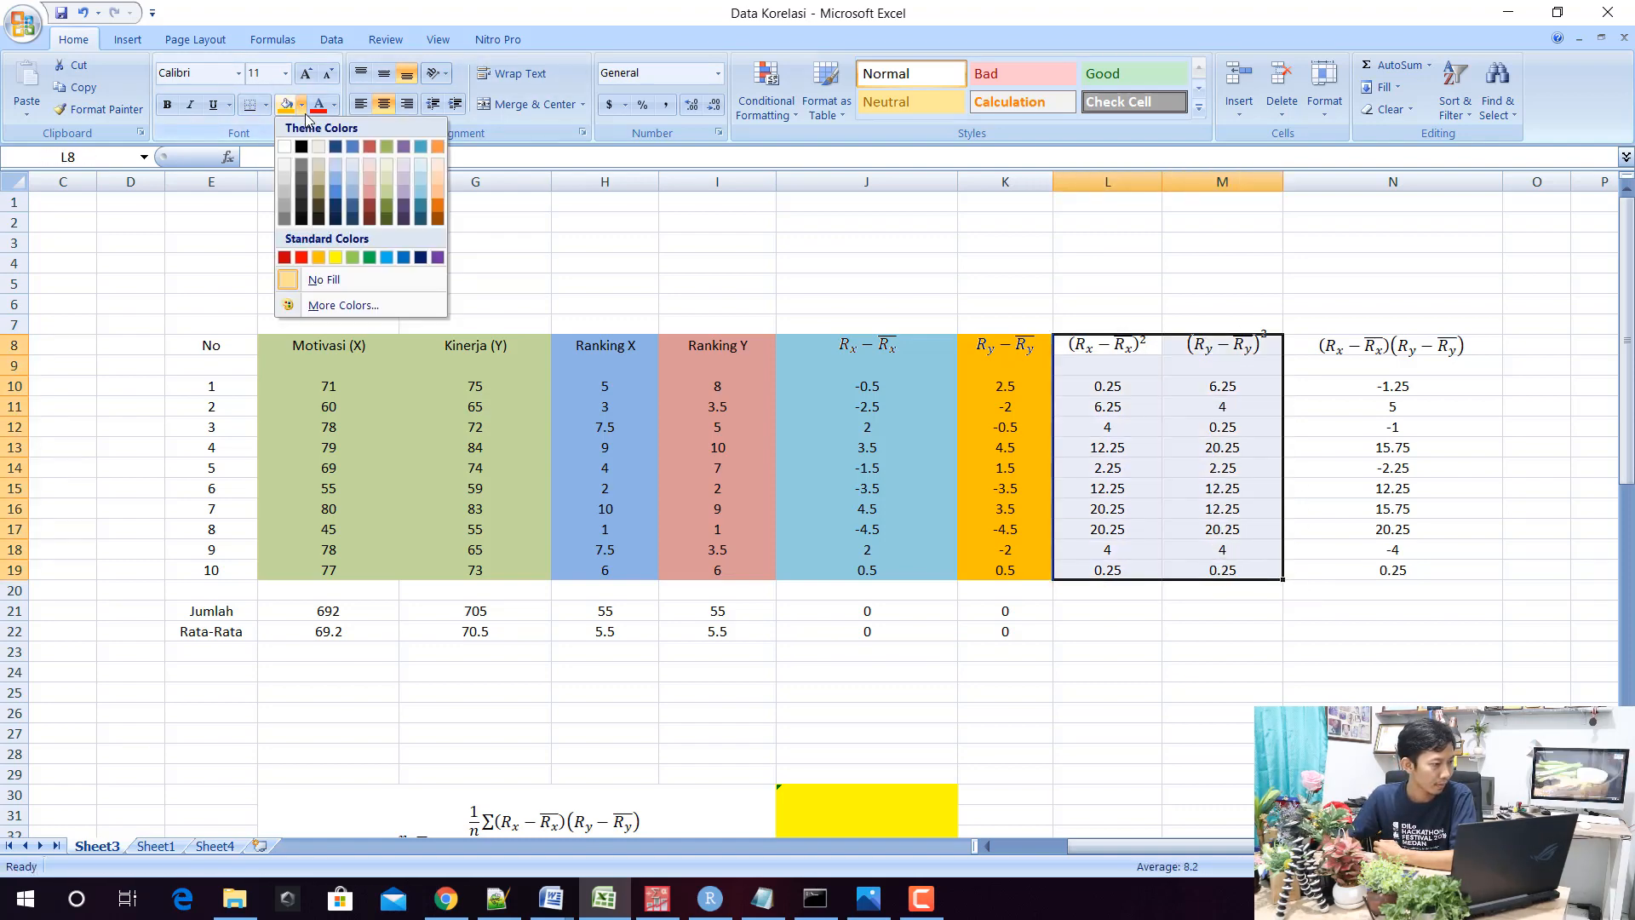
{"action": "left_click", "coordinate": [404, 191]}
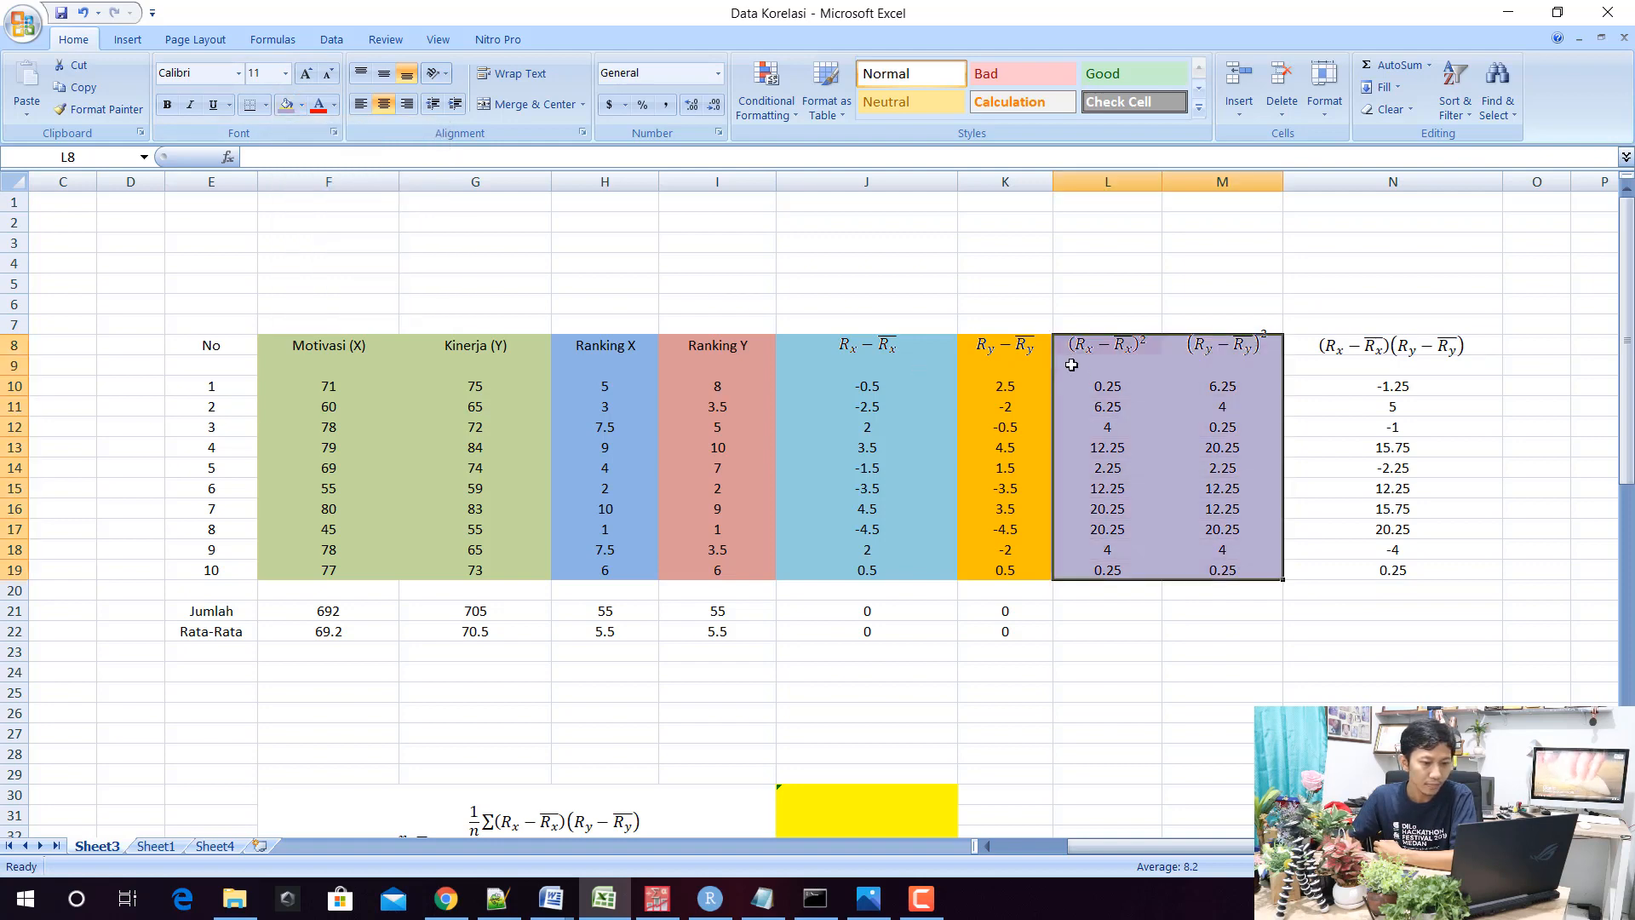
Delete the deviation product formulas in N10:N19
{"action": "left_click", "coordinate": [1406, 384]}
{"action": "key", "text": "BackSpace"}
{"action": "key", "text": "Return"}
{"action": "key", "text": "BackSpace"}
{"action": "key", "text": "Return"}
{"action": "key", "text": "BackSpace"}
{"action": "key", "text": "Return"}
{"action": "key", "text": "BackSpace"}
{"action": "key", "text": "Return"}
{"action": "key", "text": "BackSpace"}
{"action": "key", "text": "Return"}
{"action": "key", "text": "BackSpace"}
{"action": "key", "text": "Return"}
{"action": "key", "text": "BackSpace"}
{"action": "key", "text": "Return"}
{"action": "key", "text": "BackSpace"}
{"action": "key", "text": "Return"}
{"action": "key", "text": "BackSpace"}
{"action": "key", "text": "Return"}
{"action": "key", "text": "BackSpace"}
{"action": "key", "text": "Return"}
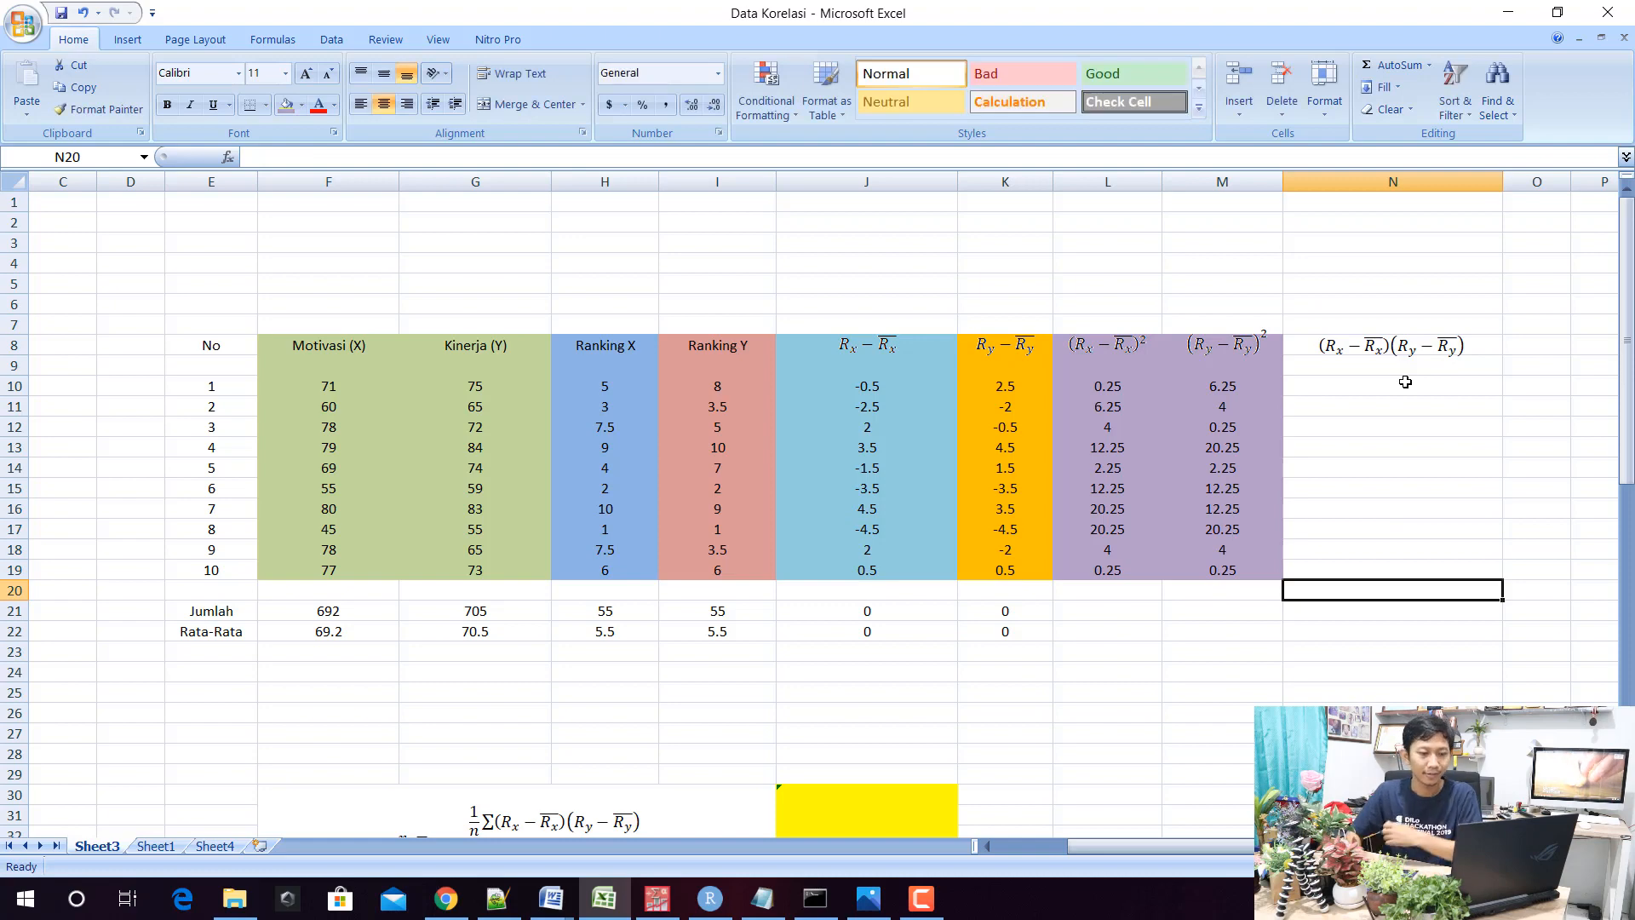
Enter =L10*M10 in N10 and fill it down to N19
{"action": "left_click", "coordinate": [1107, 350]}
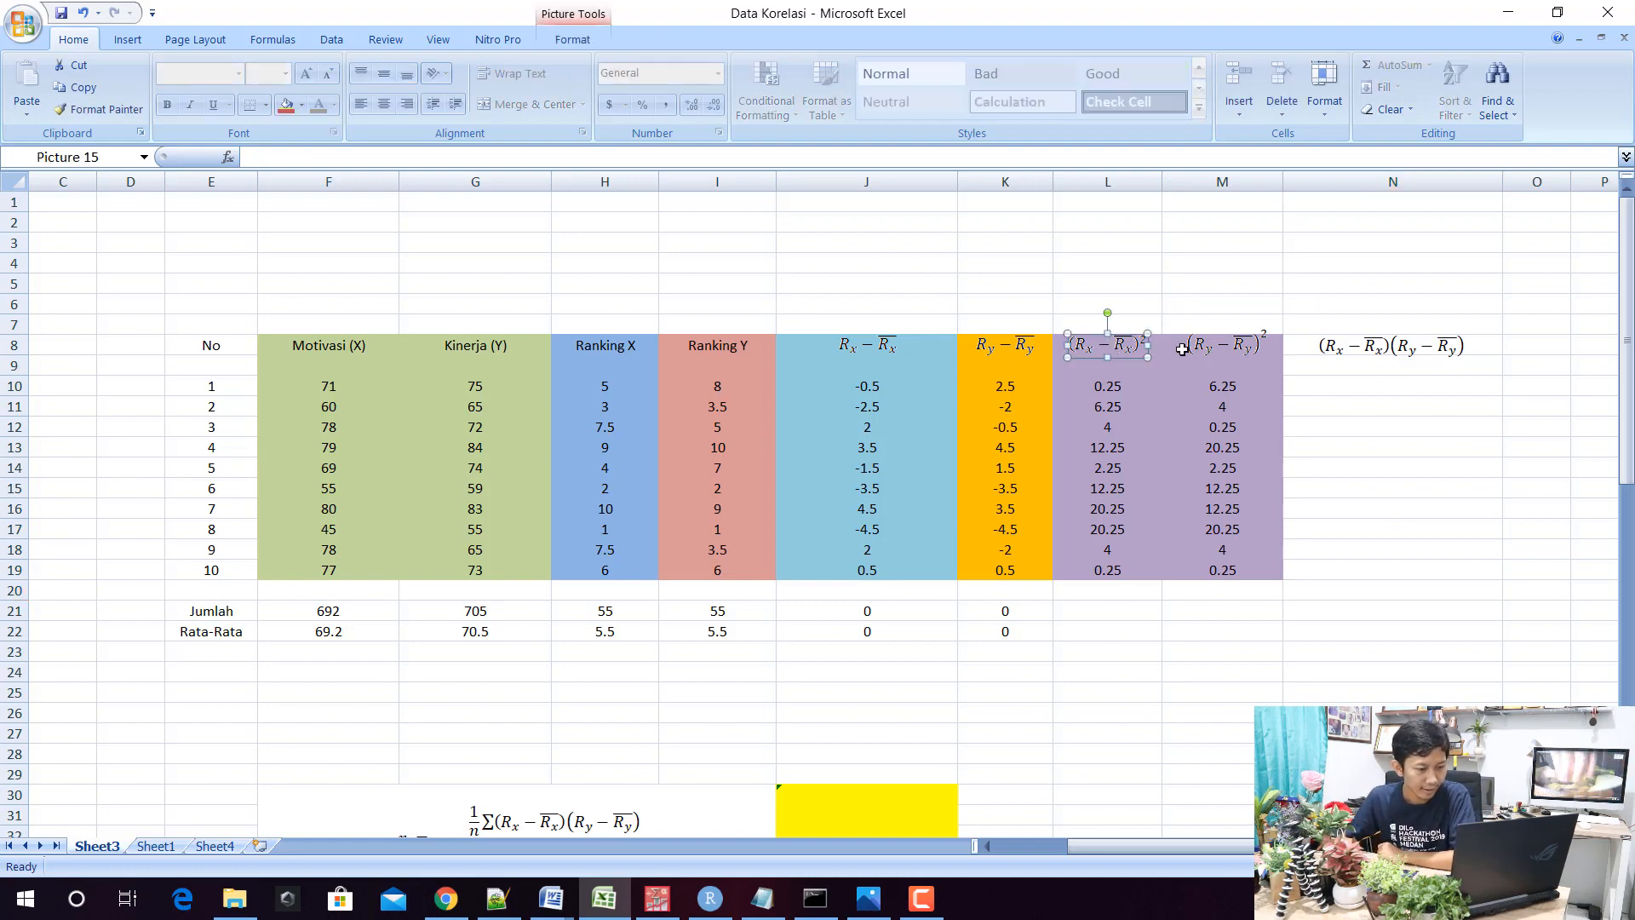
{"action": "left_click", "coordinate": [1214, 345]}
{"action": "left_click", "coordinate": [1351, 385]}
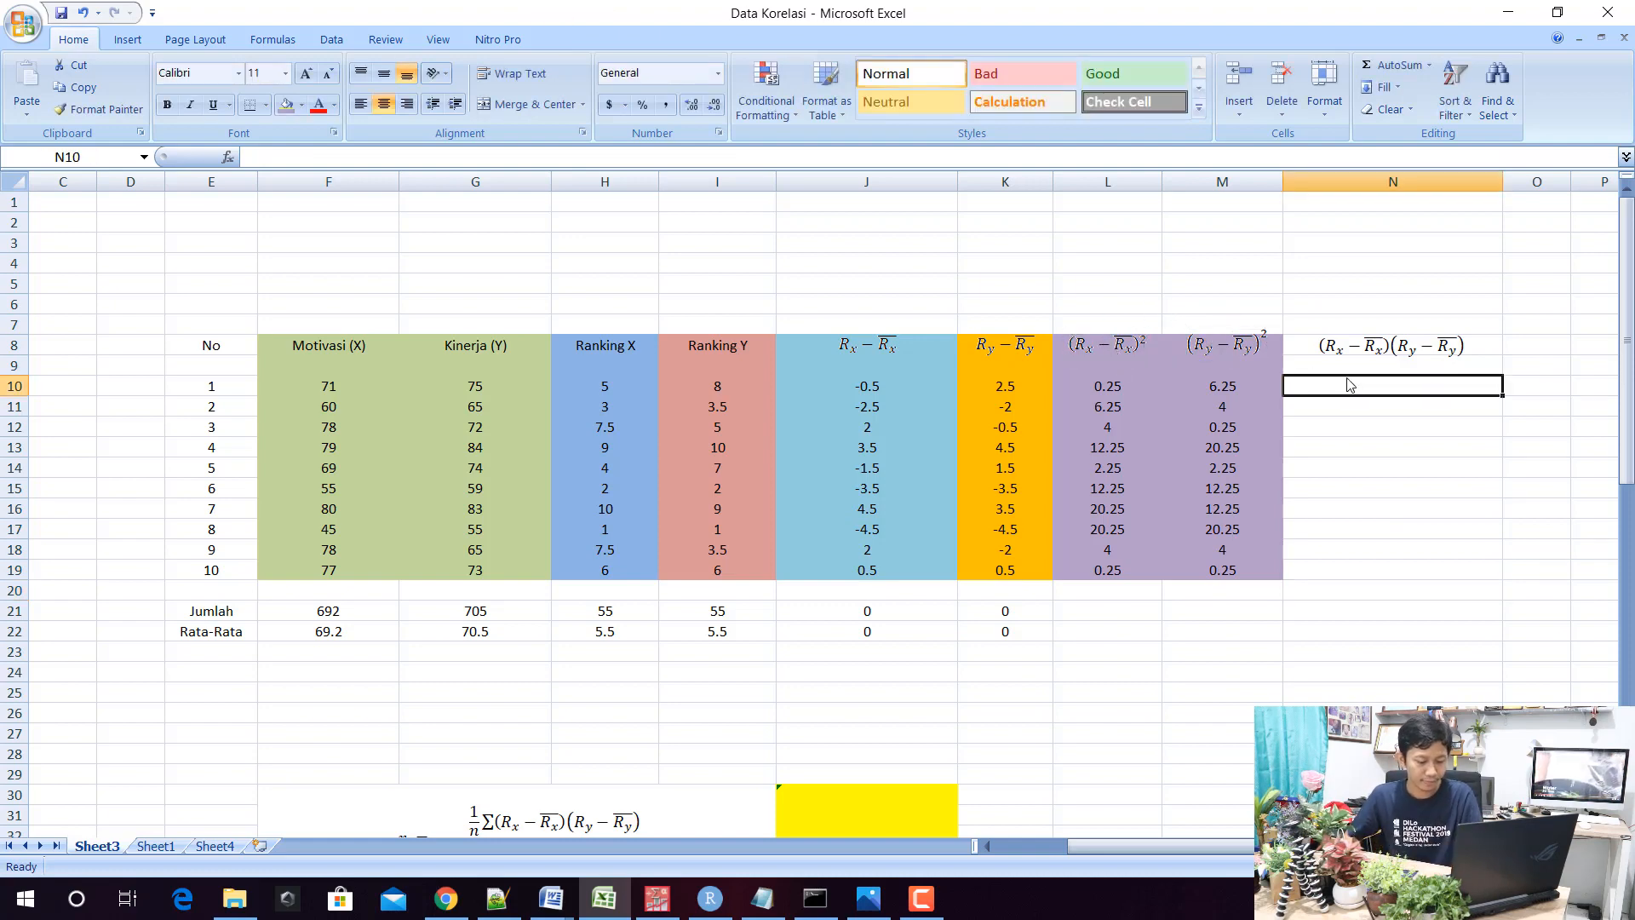
{"action": "type", "text": "="}
{"action": "left_click", "coordinate": [1110, 388]}
{"action": "type", "text": "*"}
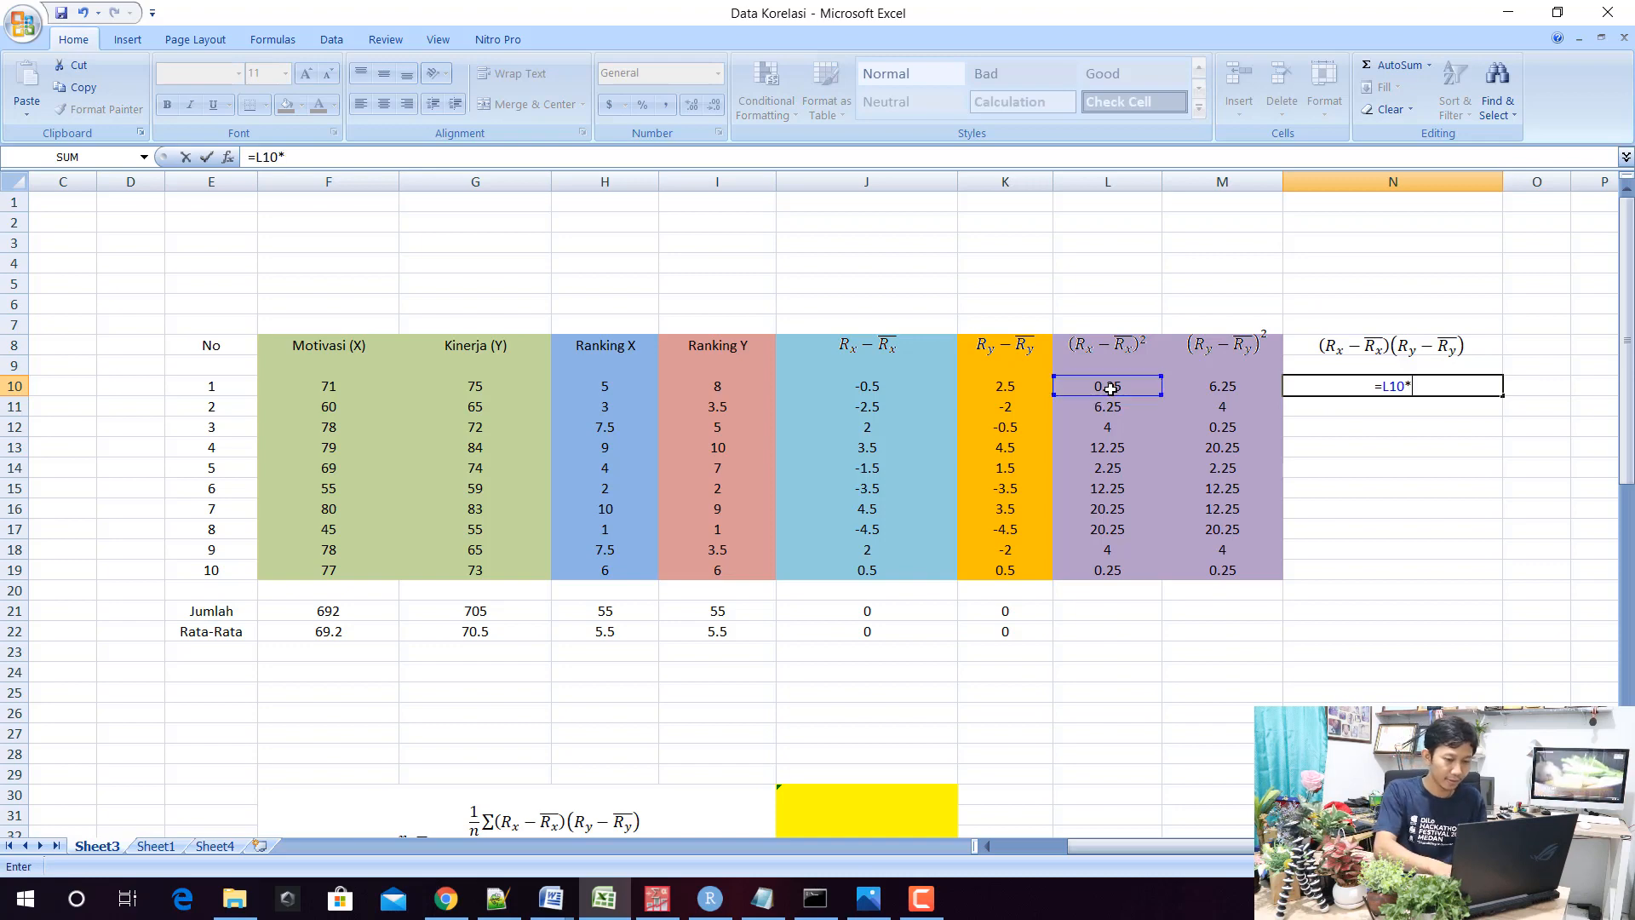
{"action": "left_click", "coordinate": [1221, 388]}
{"action": "key", "text": "Return"}
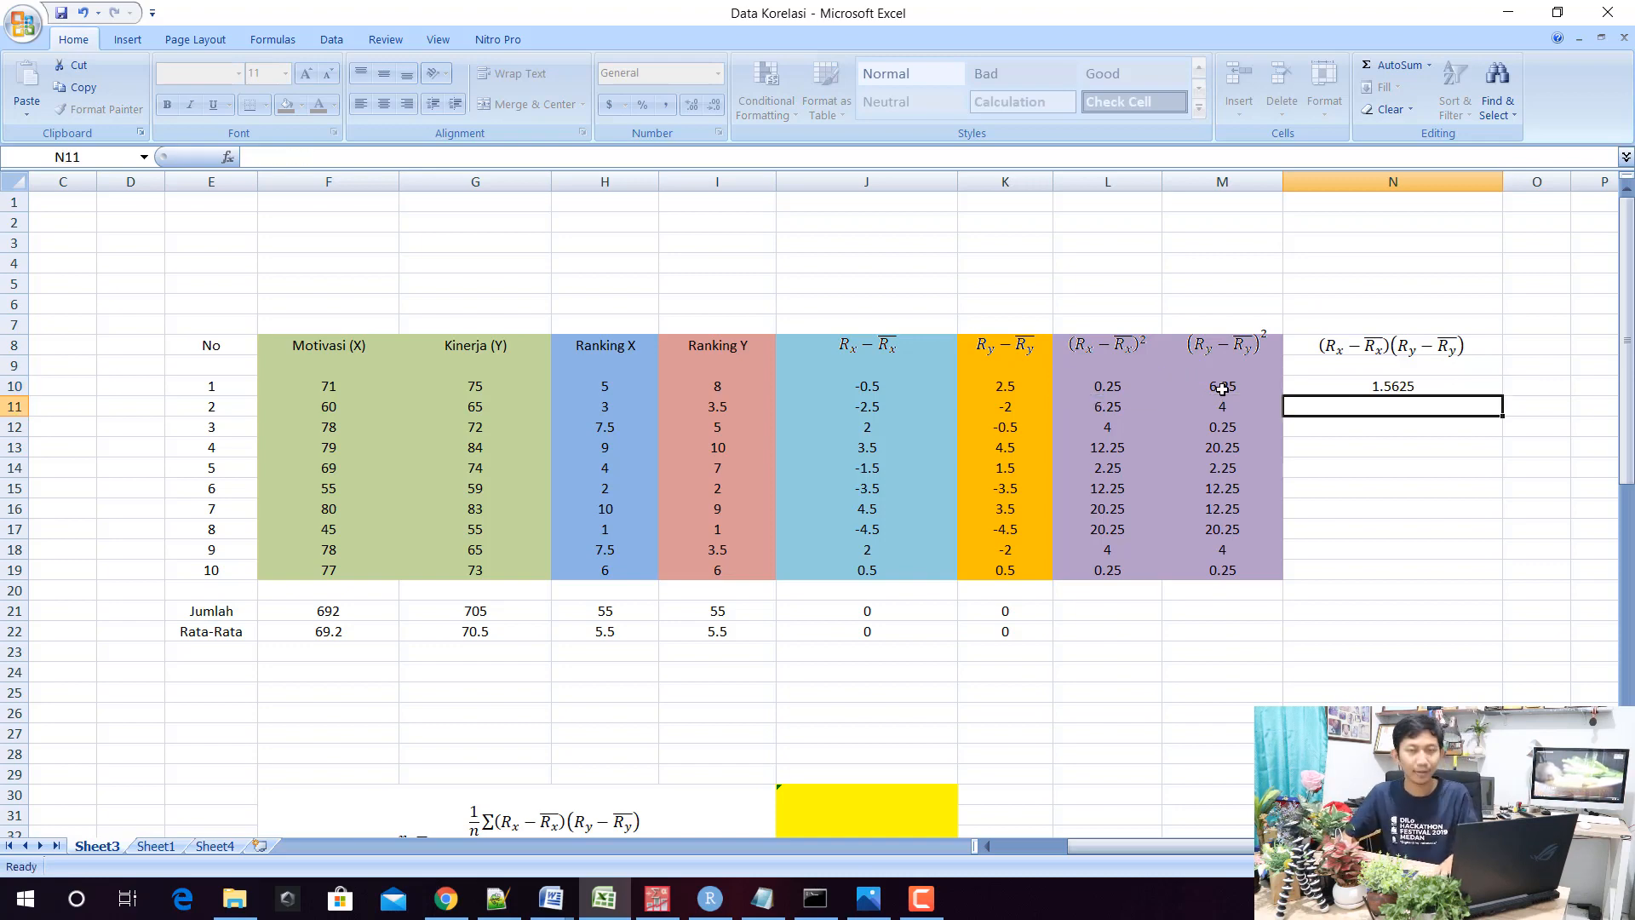
{"action": "left_click", "coordinate": [1456, 388]}
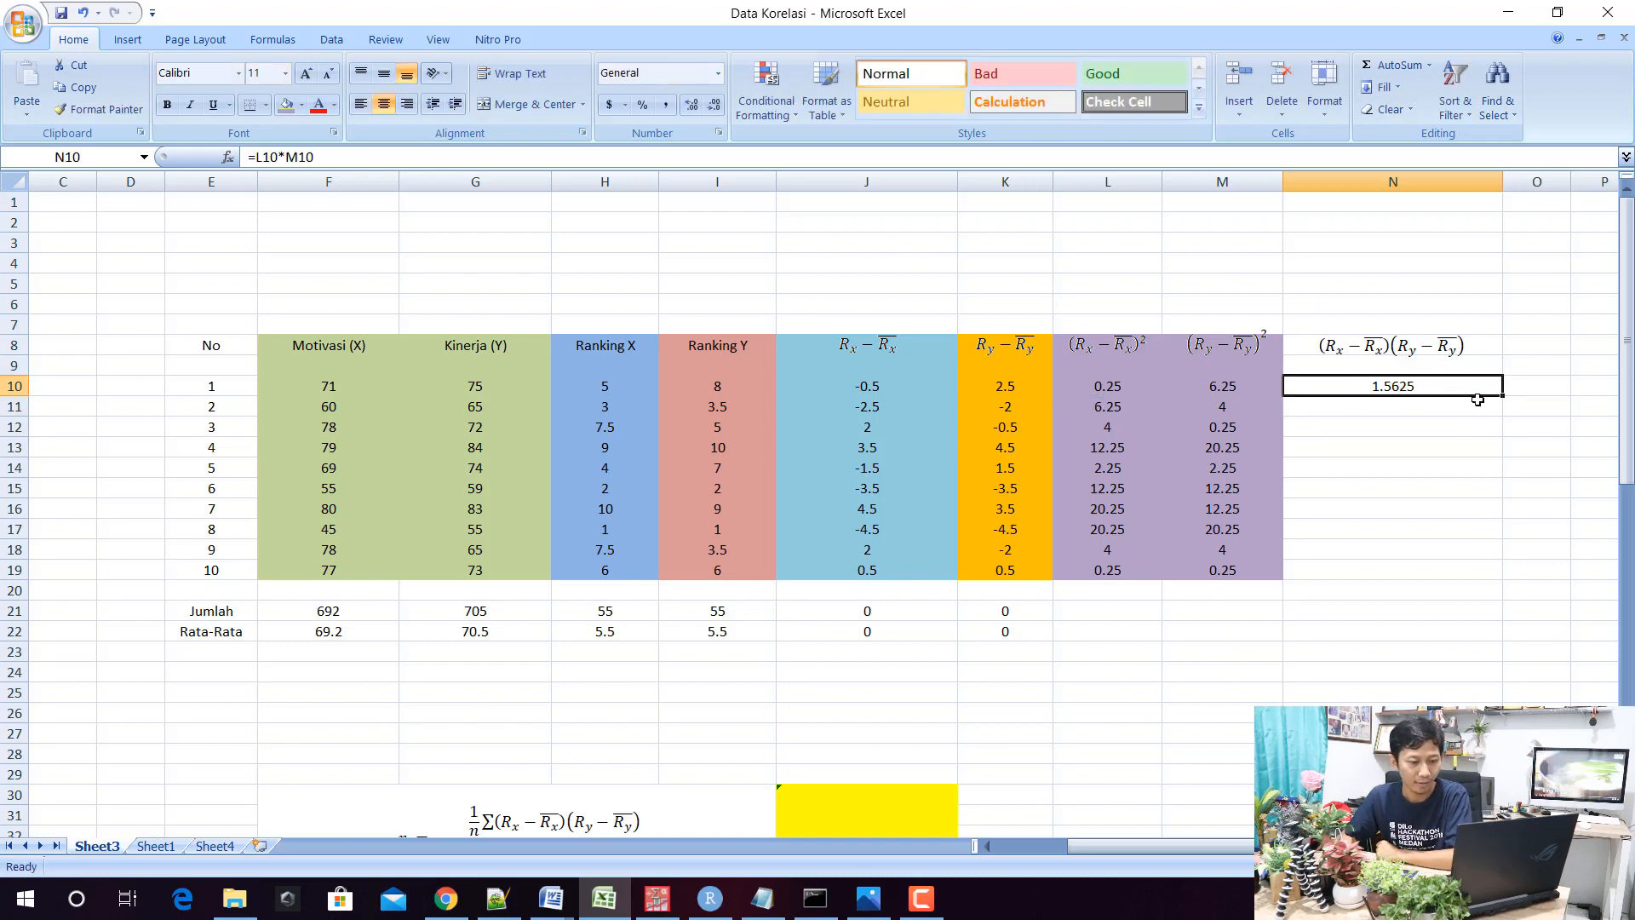
{"action": "left_click_drag", "start_coordinate": [1504, 392], "coordinate": [1504, 580]}
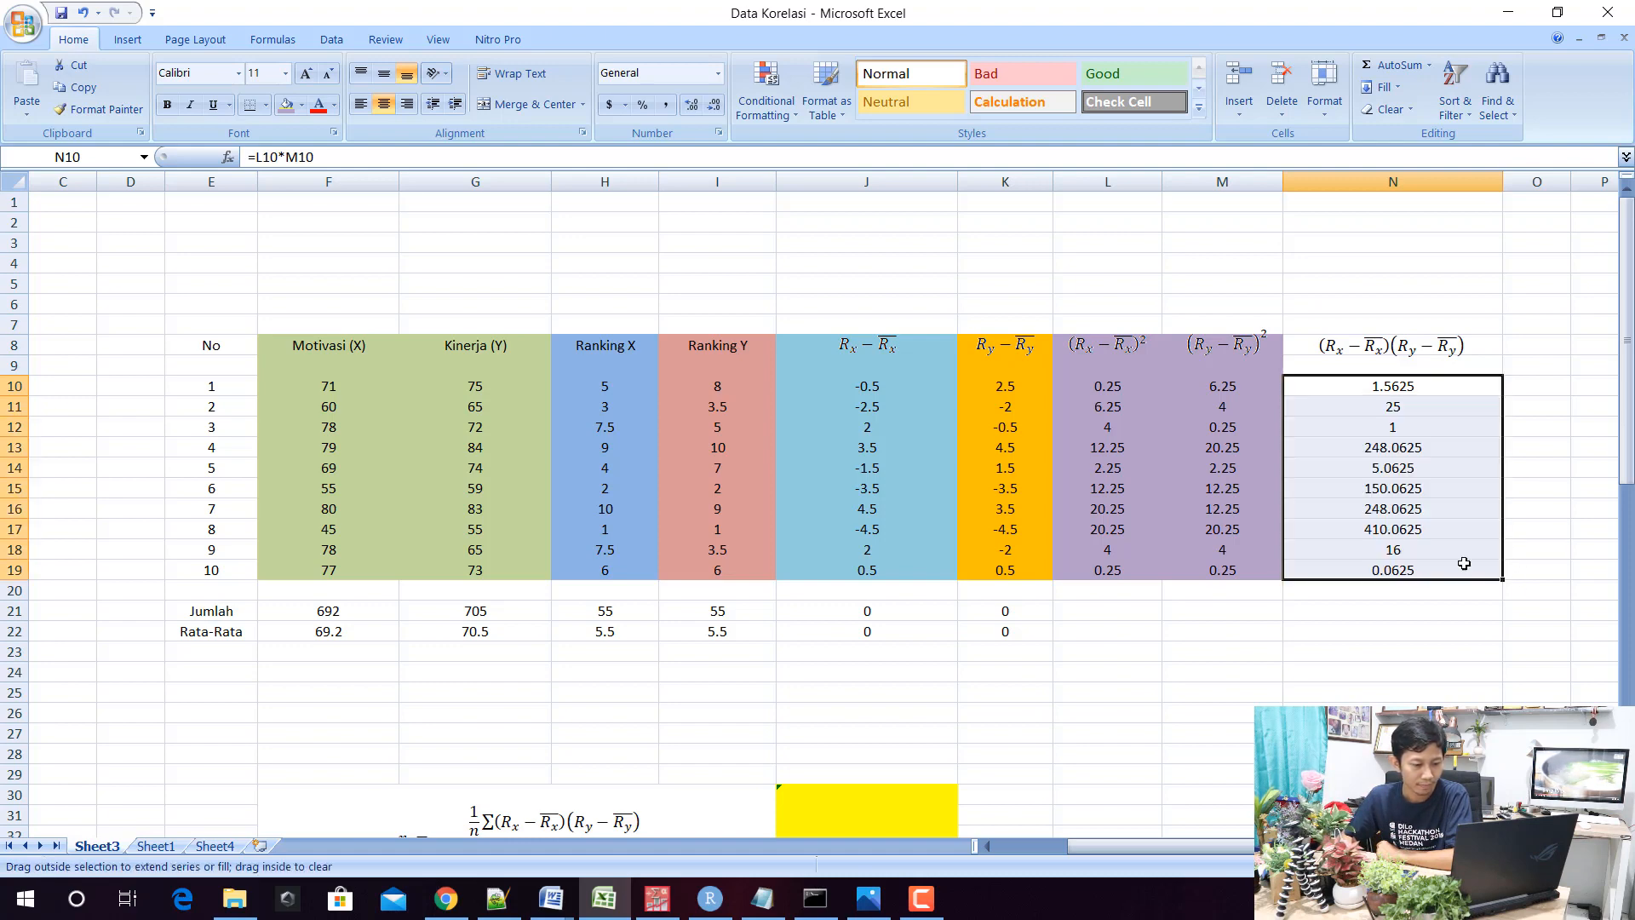
Fill the Jumlah and Rata-Rata formulas from F21:F22 across to column N
{"action": "left_click_drag", "start_coordinate": [381, 615], "coordinate": [1332, 701]}
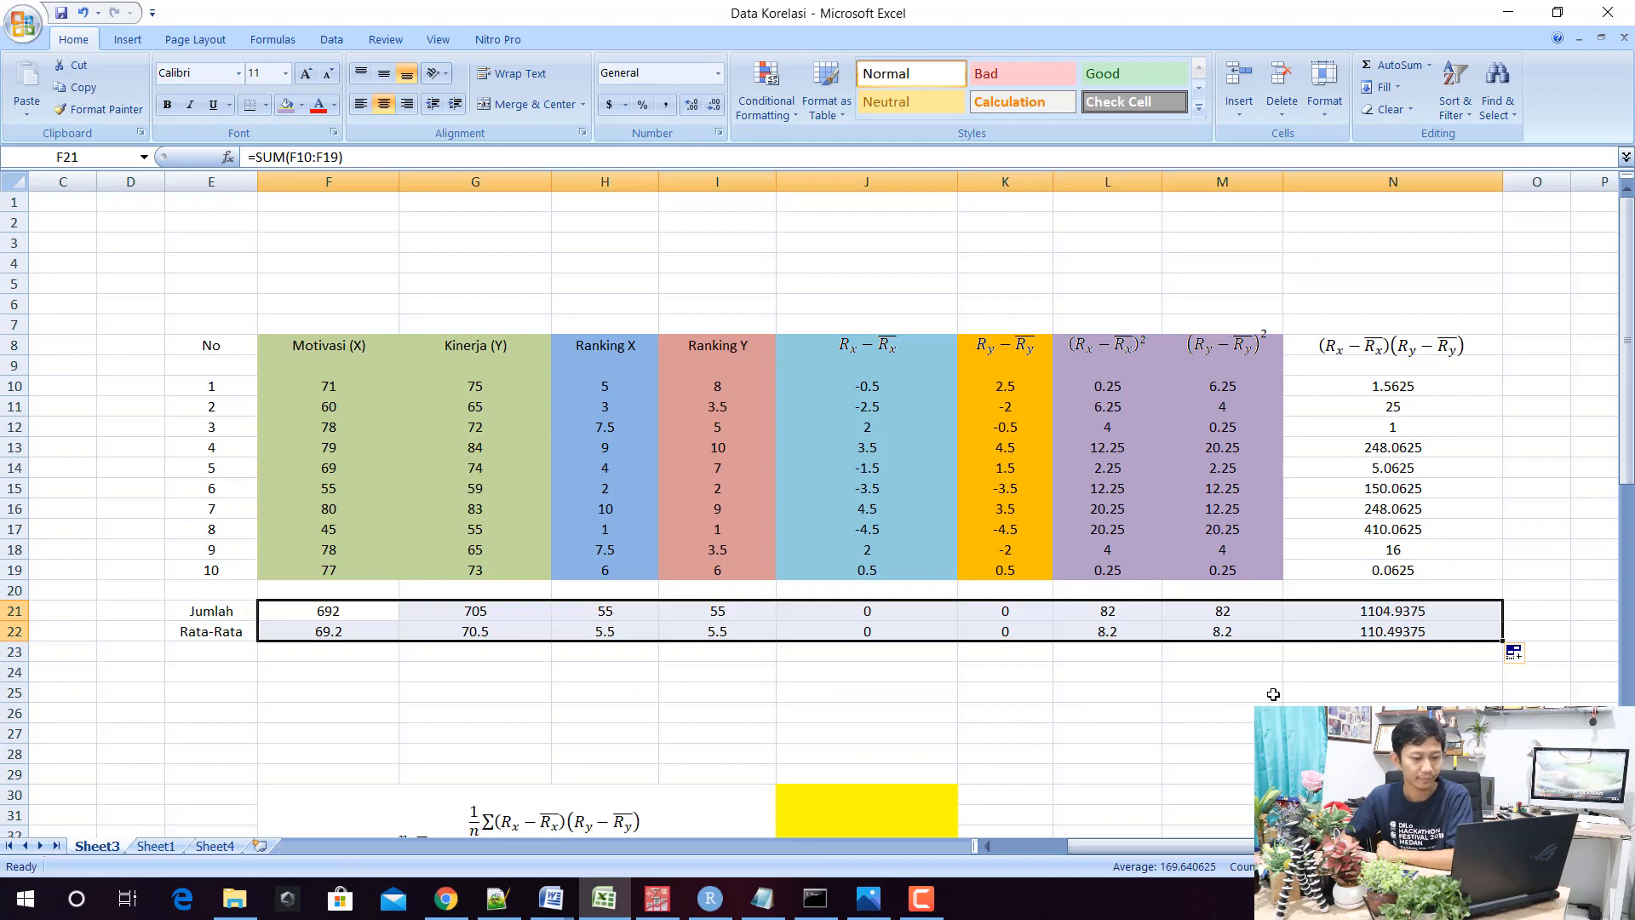
{"action": "left_click", "coordinate": [1272, 692]}
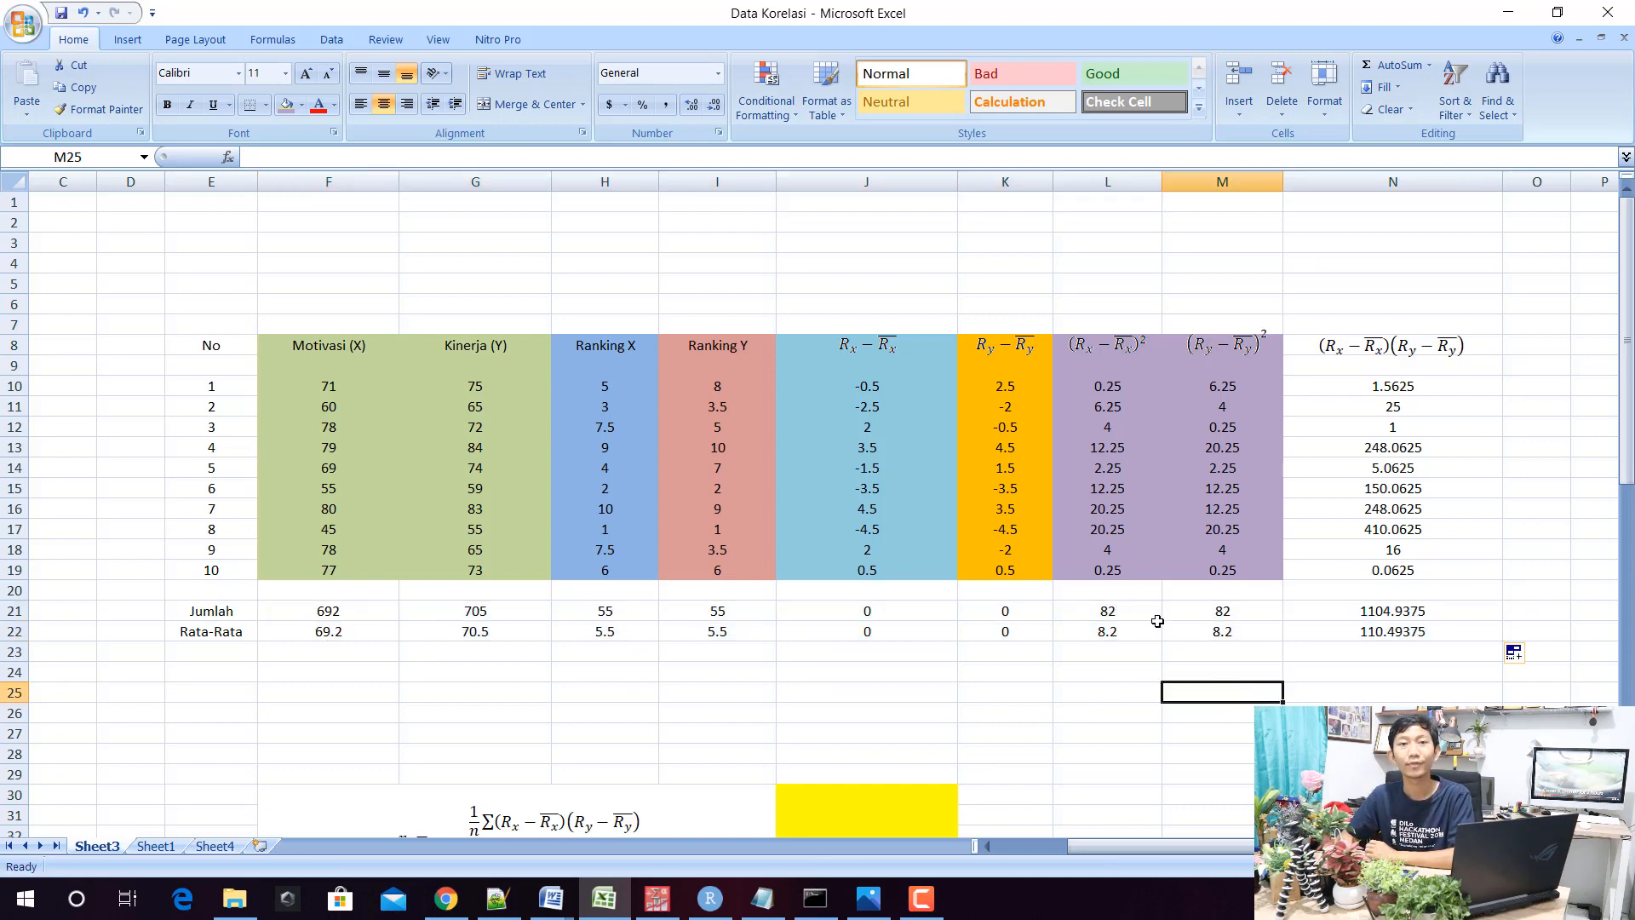
Examine the yellow result cells for r_s, its numerator and denominator, and t against the table above them
{"action": "scroll", "coordinate": [1157, 621], "scroll_direction": "down", "scroll_amount": 4}
{"action": "scroll", "coordinate": [951, 489], "scroll_direction": "down", "scroll_amount": 6}
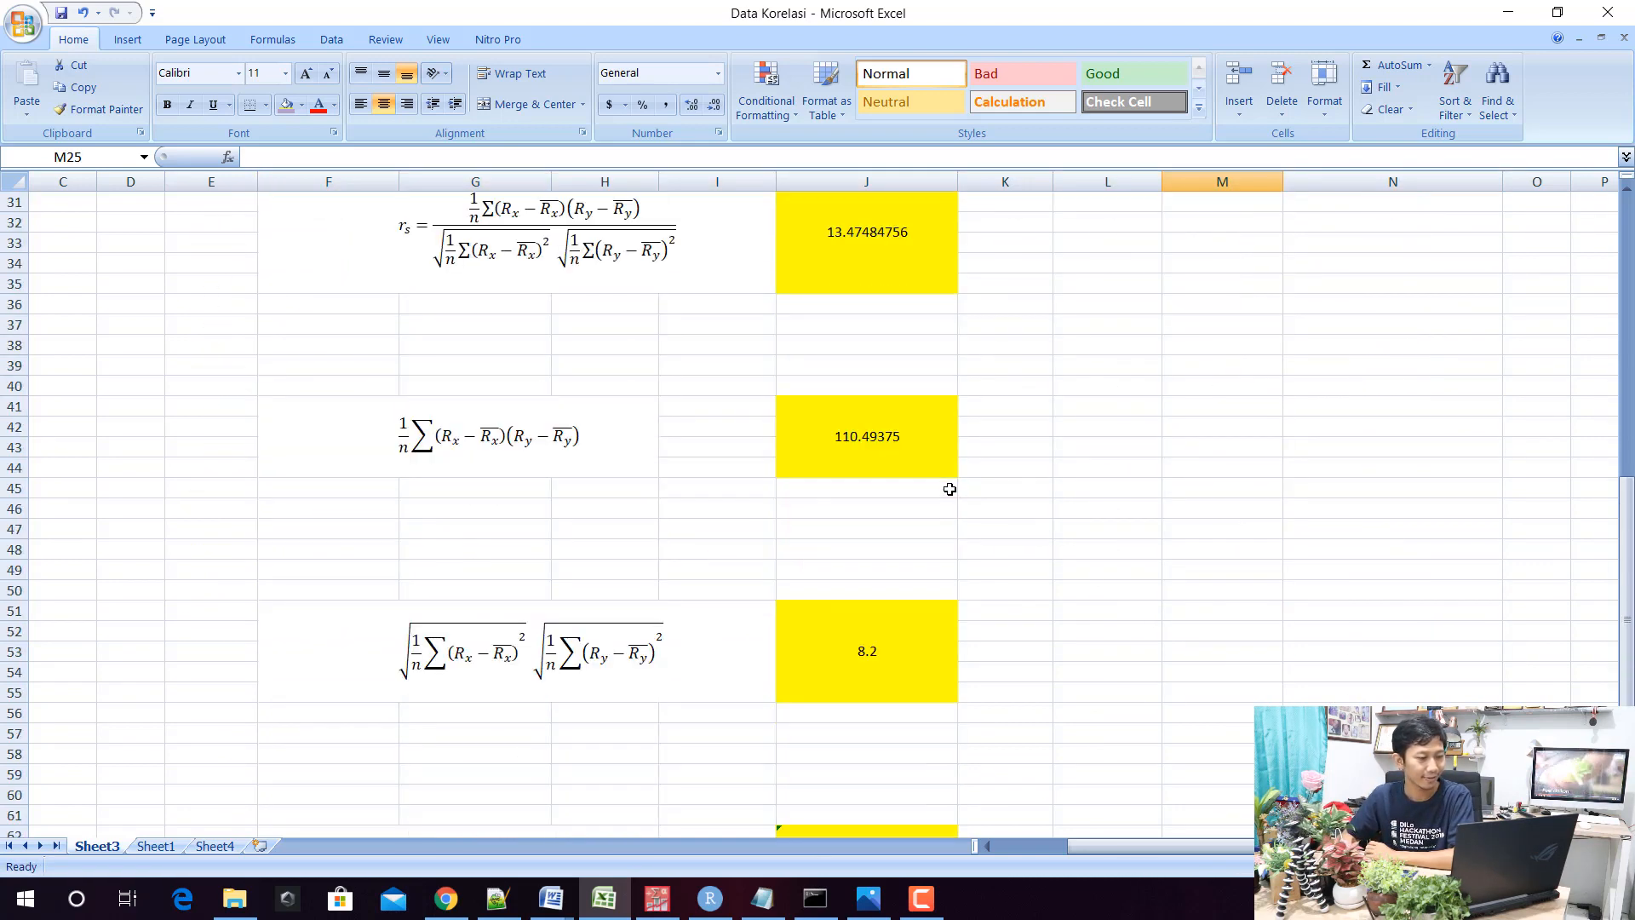
{"action": "scroll", "coordinate": [950, 490], "scroll_direction": "up", "scroll_amount": 2}
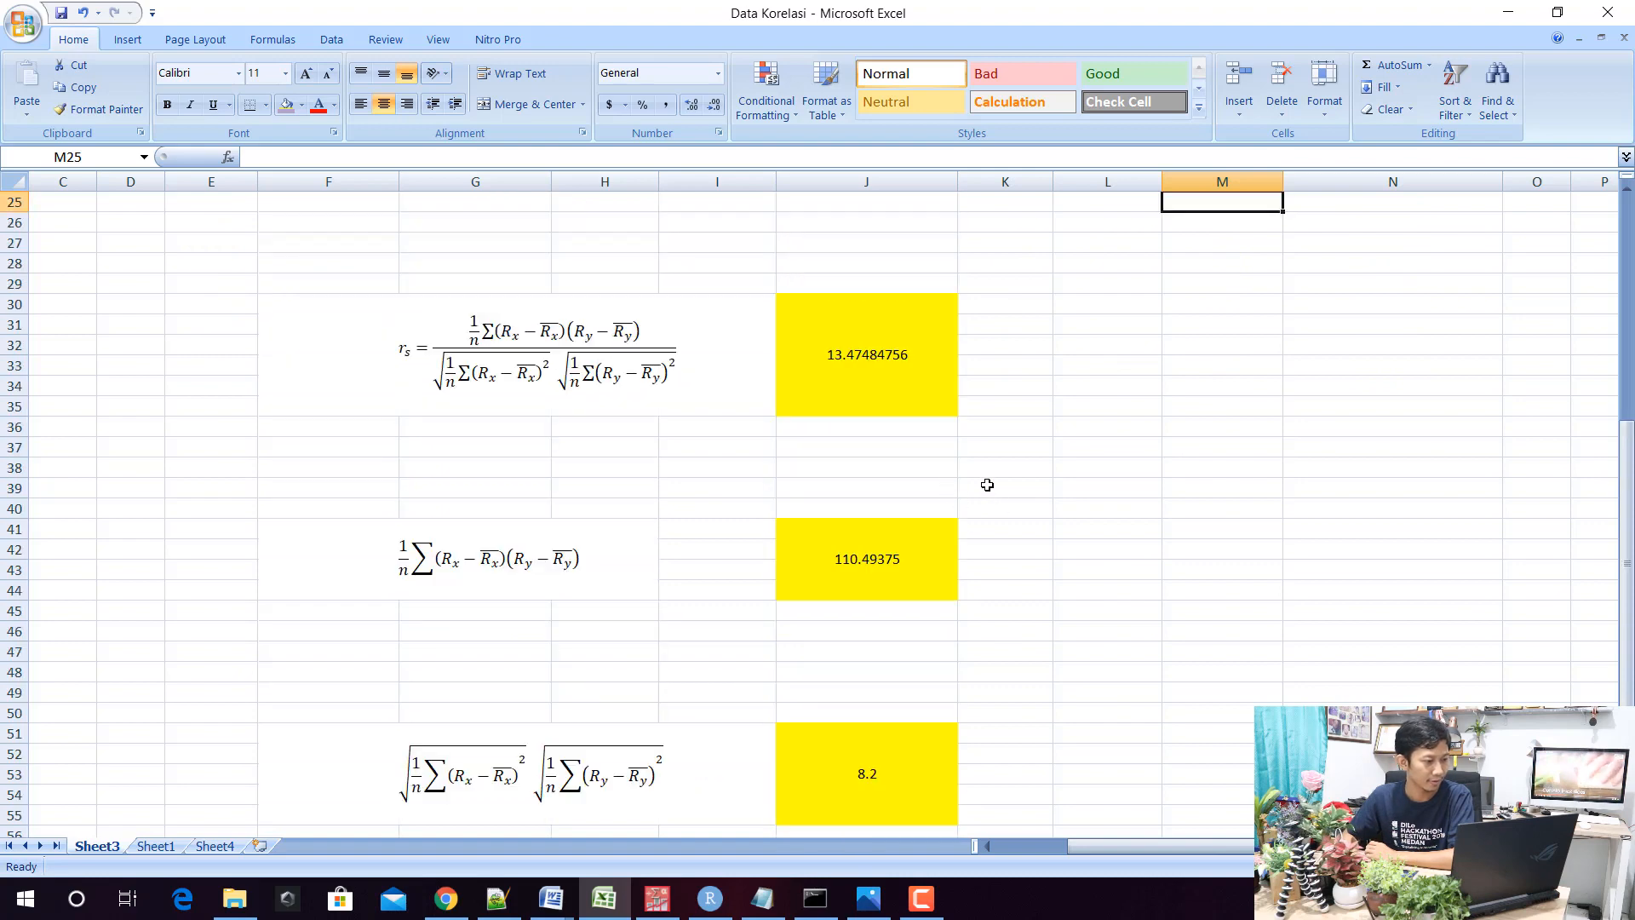
{"action": "scroll", "coordinate": [987, 484], "scroll_direction": "up", "scroll_amount": 3}
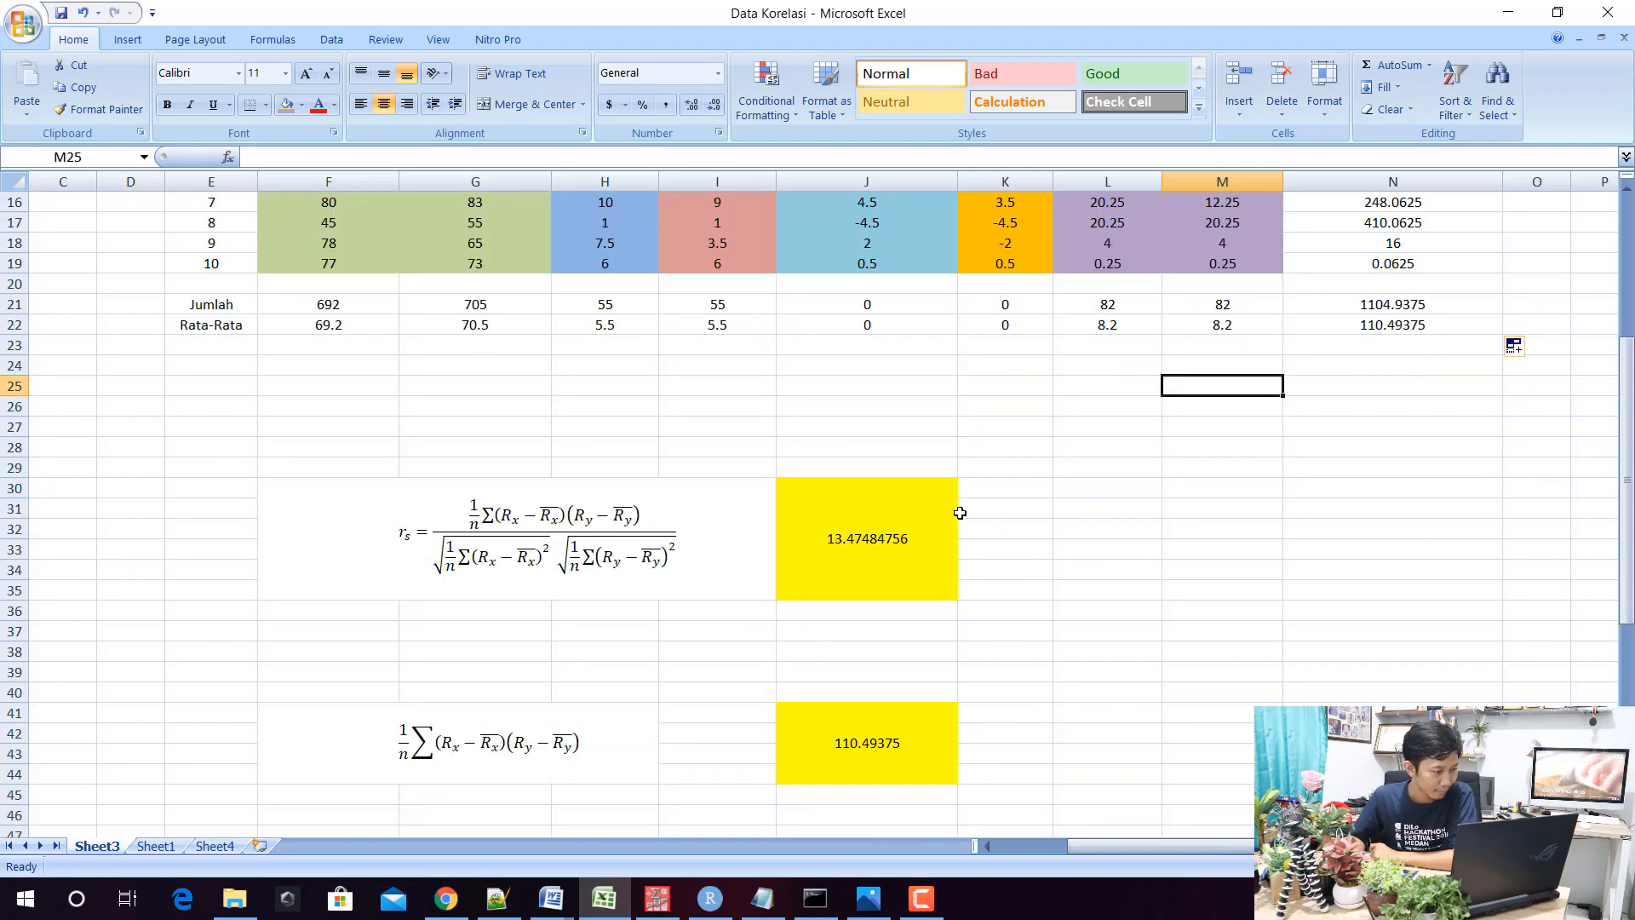
{"action": "scroll", "coordinate": [953, 510], "scroll_direction": "up", "scroll_amount": 2}
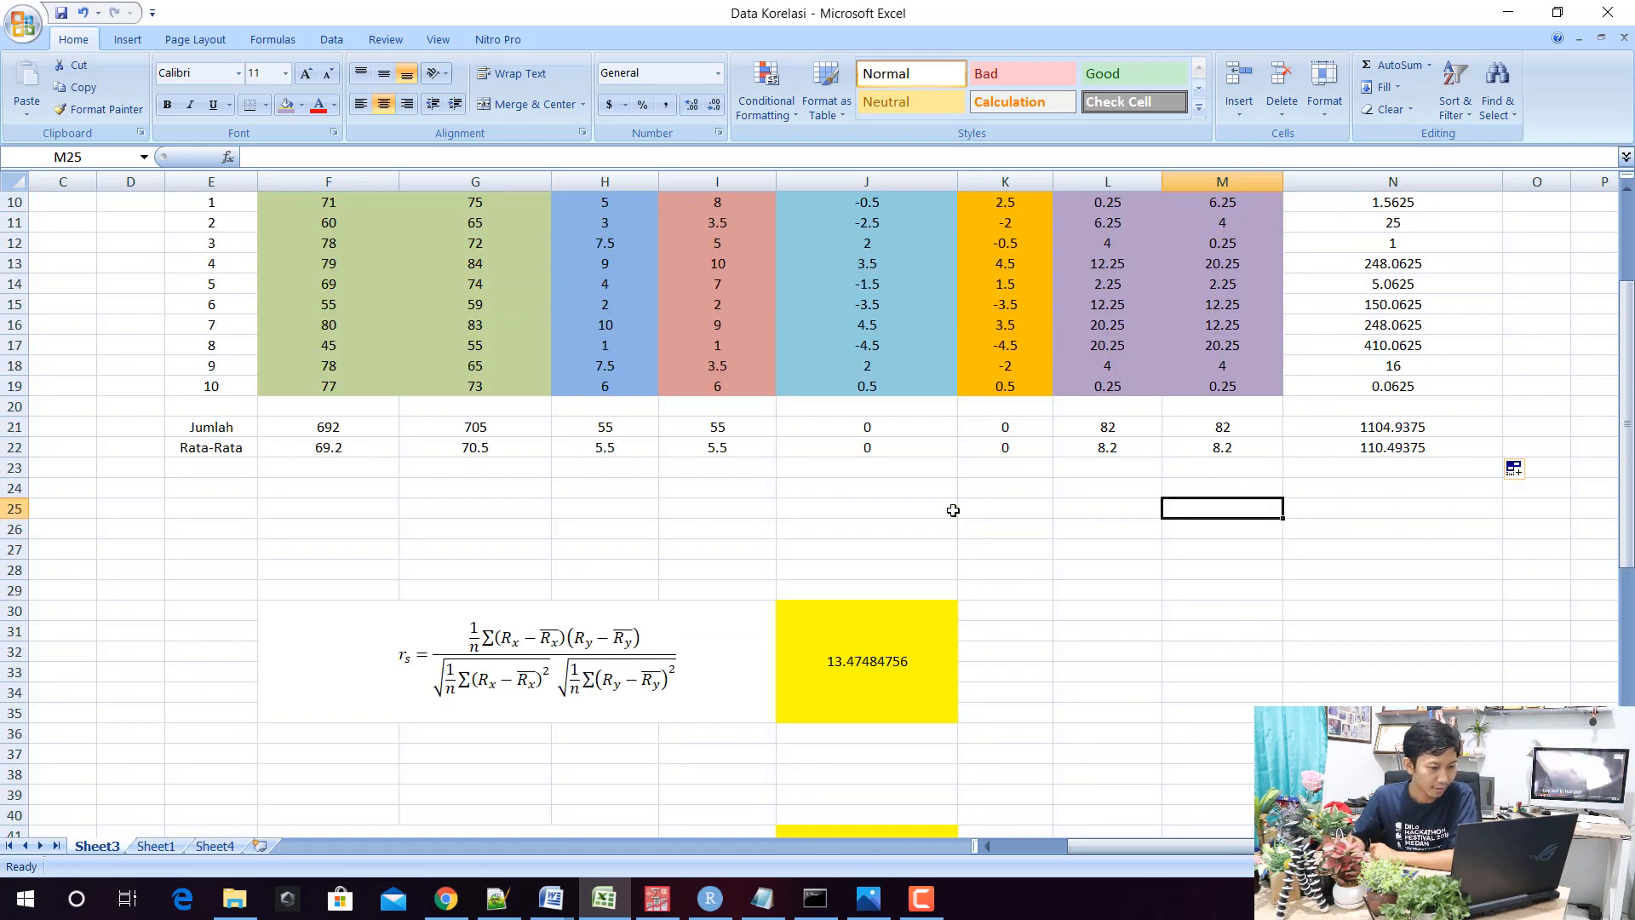
{"action": "scroll", "coordinate": [953, 510], "scroll_direction": "down", "scroll_amount": 13}
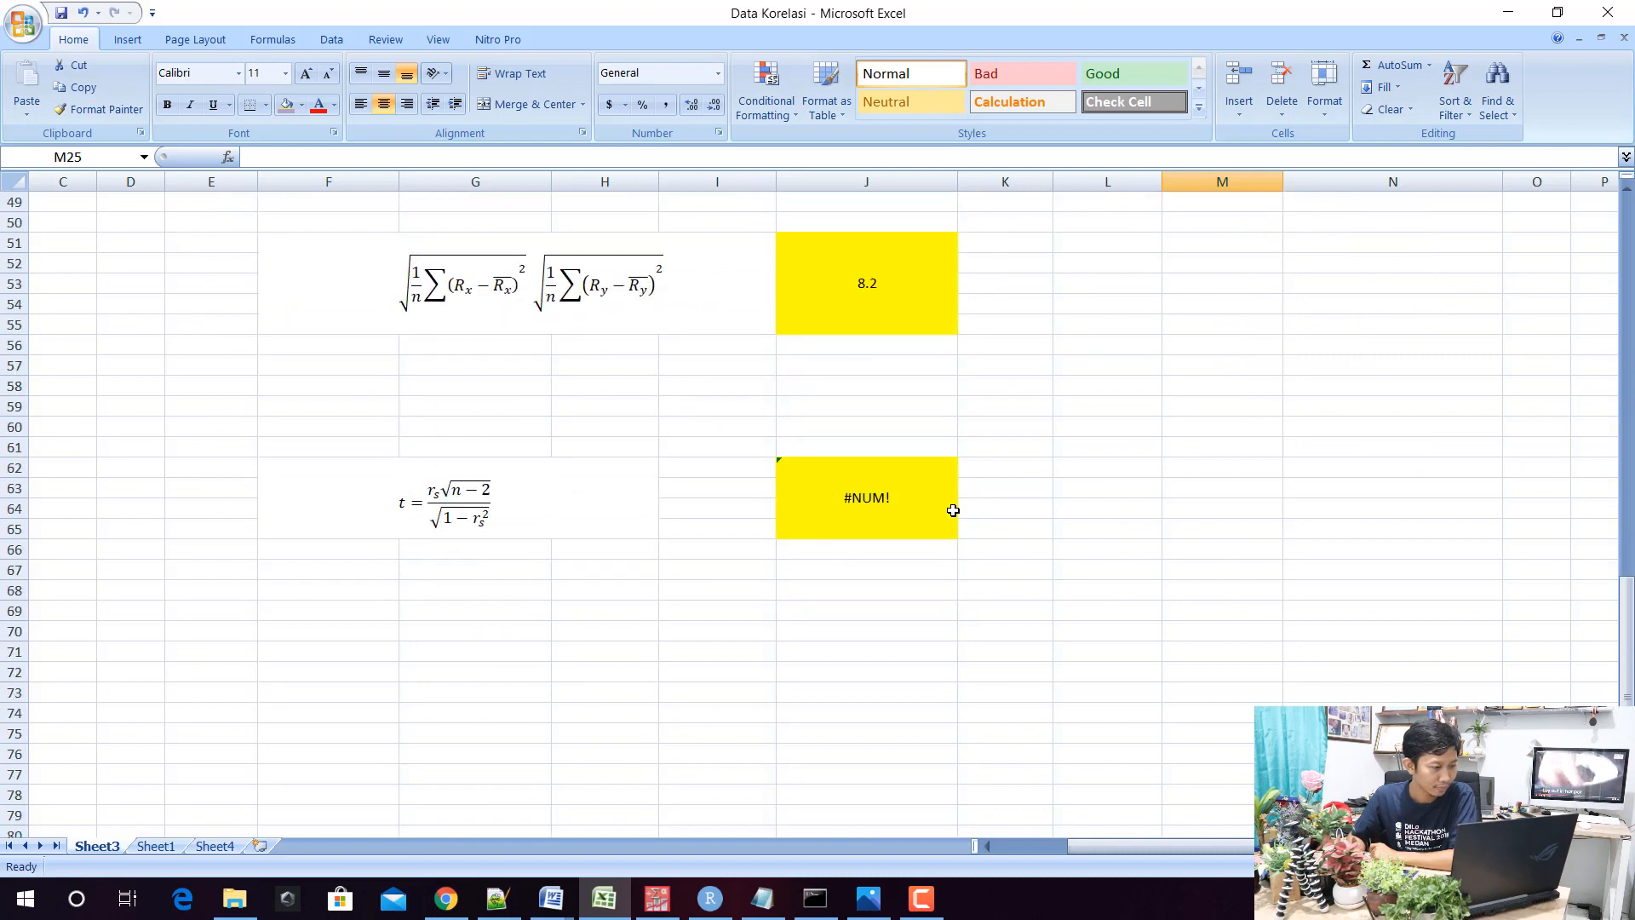
{"action": "scroll", "coordinate": [949, 509], "scroll_direction": "up", "scroll_amount": 15}
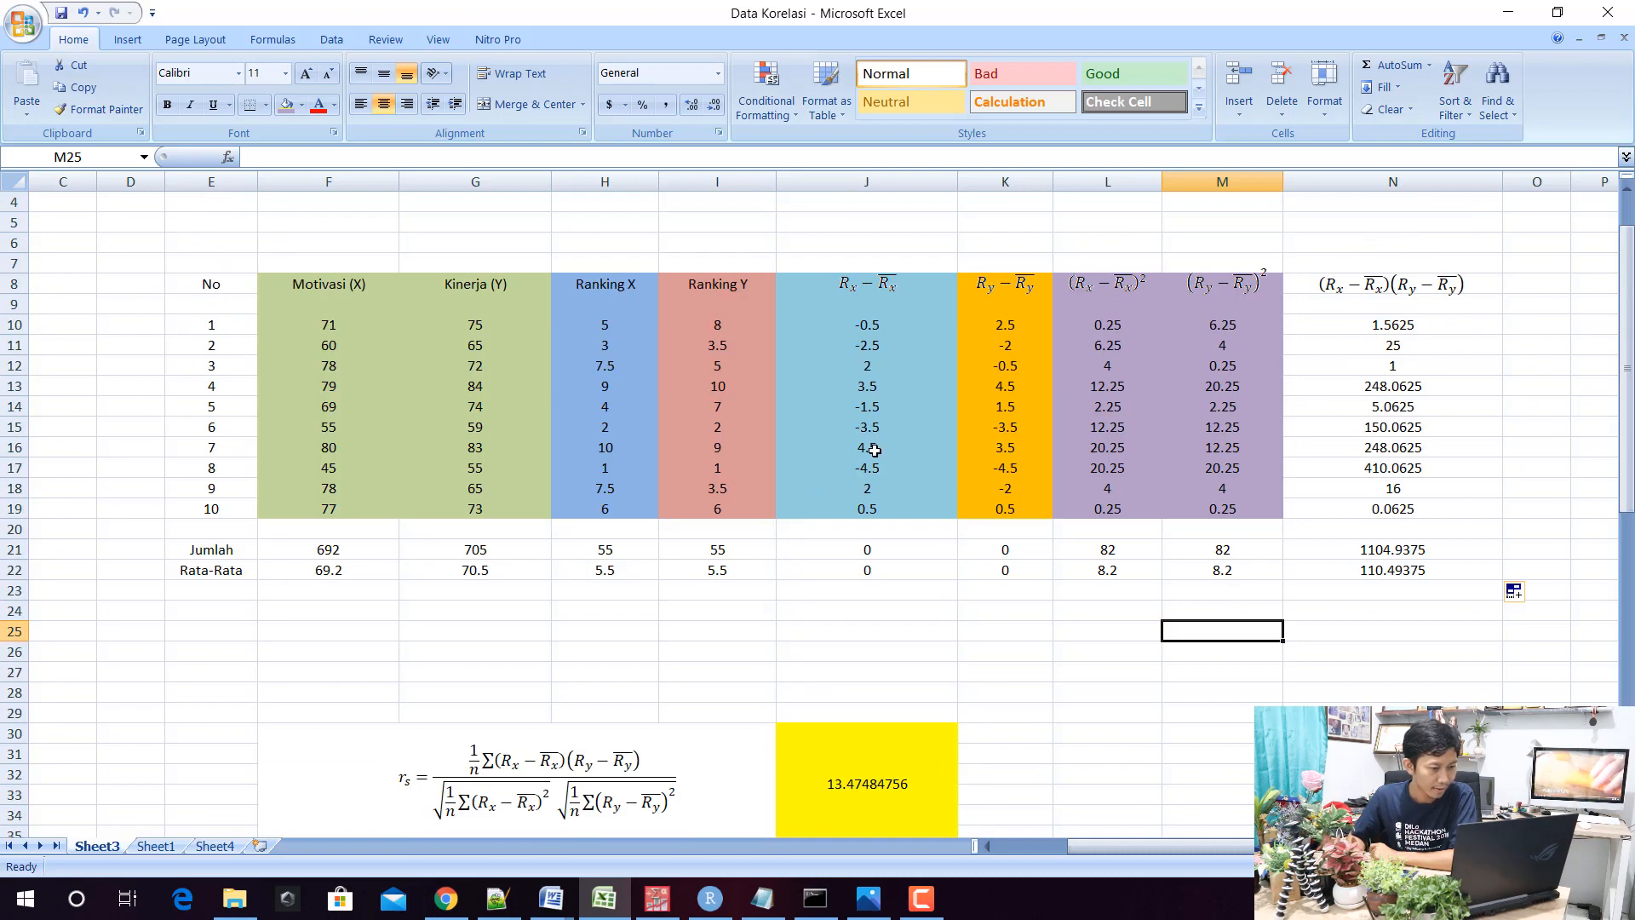
Check the rank-deviation formulas in J10 and K10 and the cells they reference
{"action": "left_click", "coordinate": [366, 547]}
{"action": "left_click", "coordinate": [875, 324]}
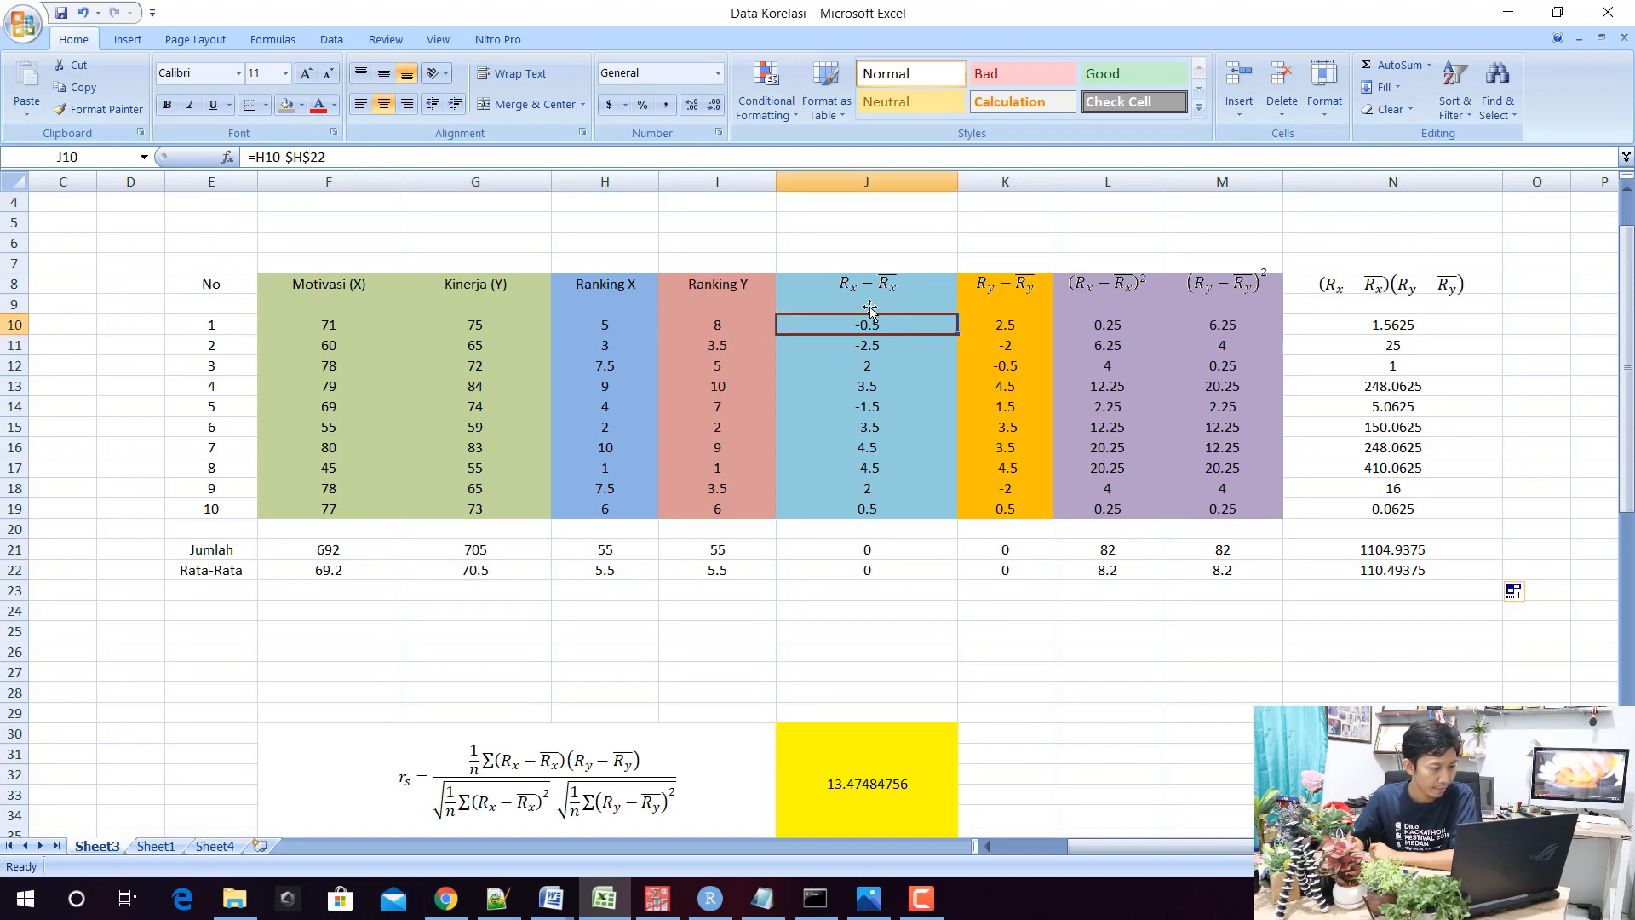
{"action": "left_click", "coordinate": [745, 154]}
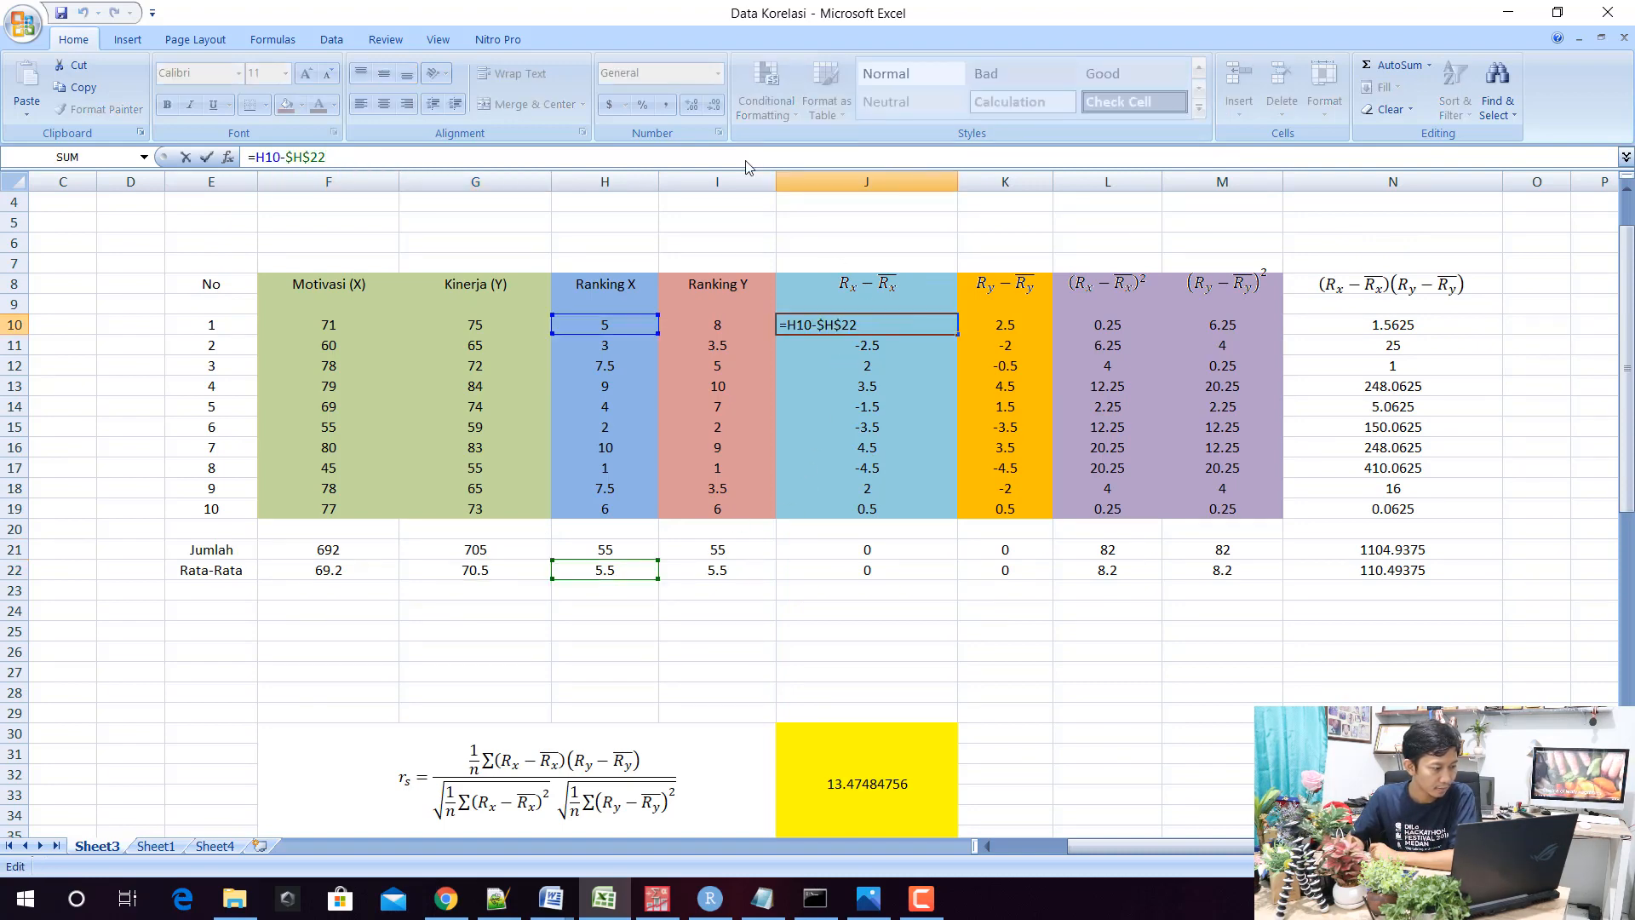
{"action": "key", "text": "Return"}
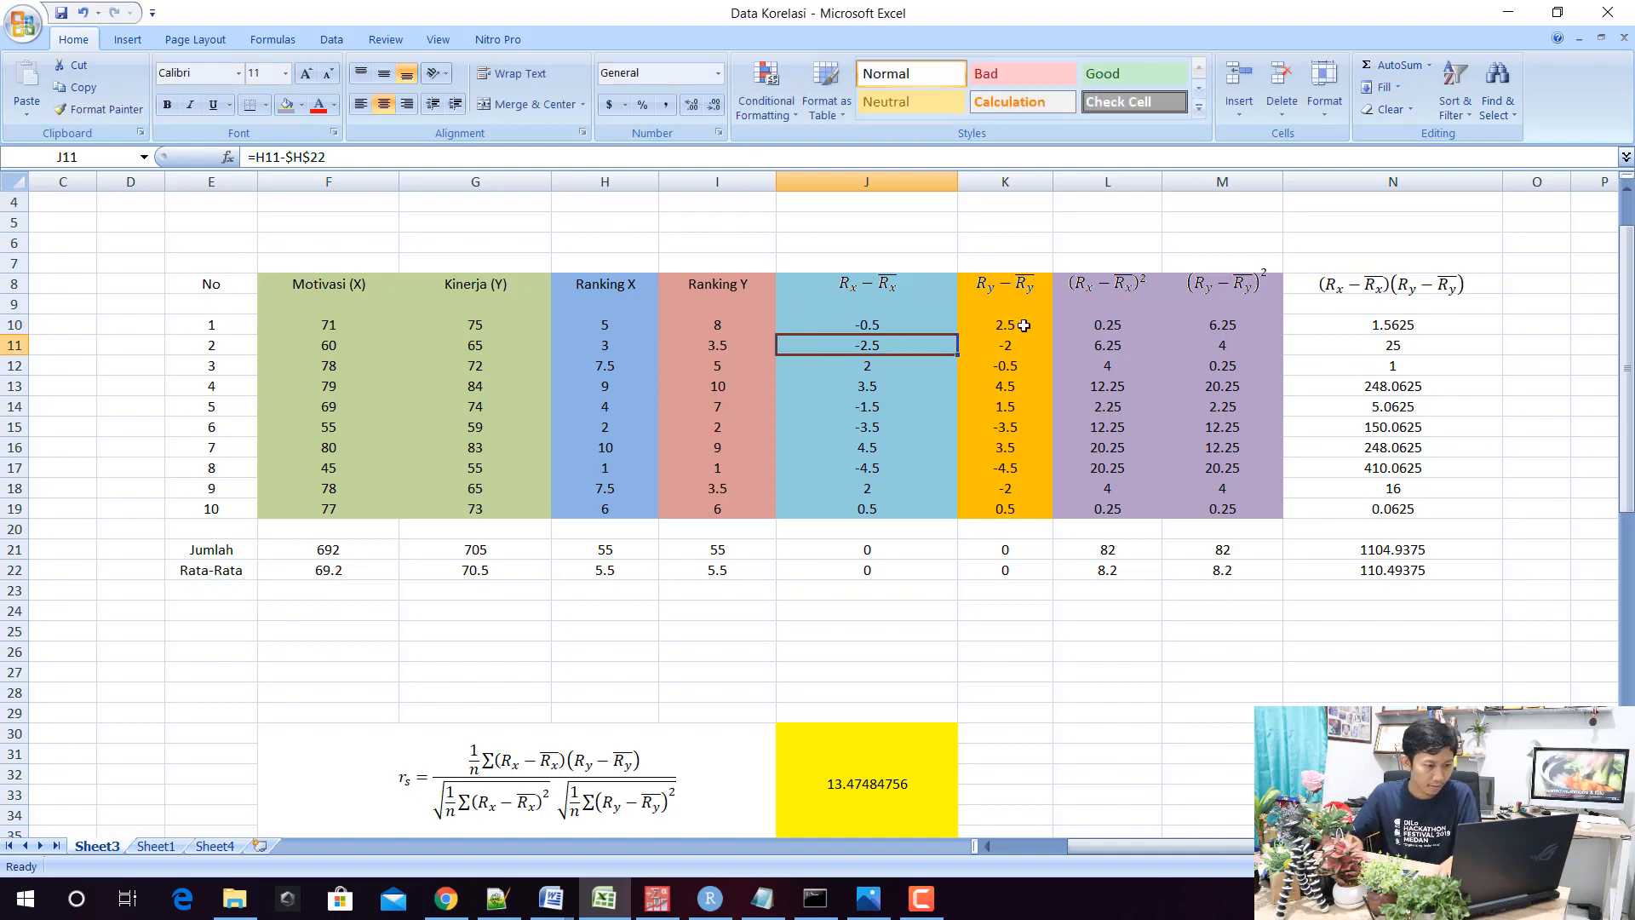
{"action": "left_click", "coordinate": [995, 324]}
{"action": "left_click", "coordinate": [753, 154]}
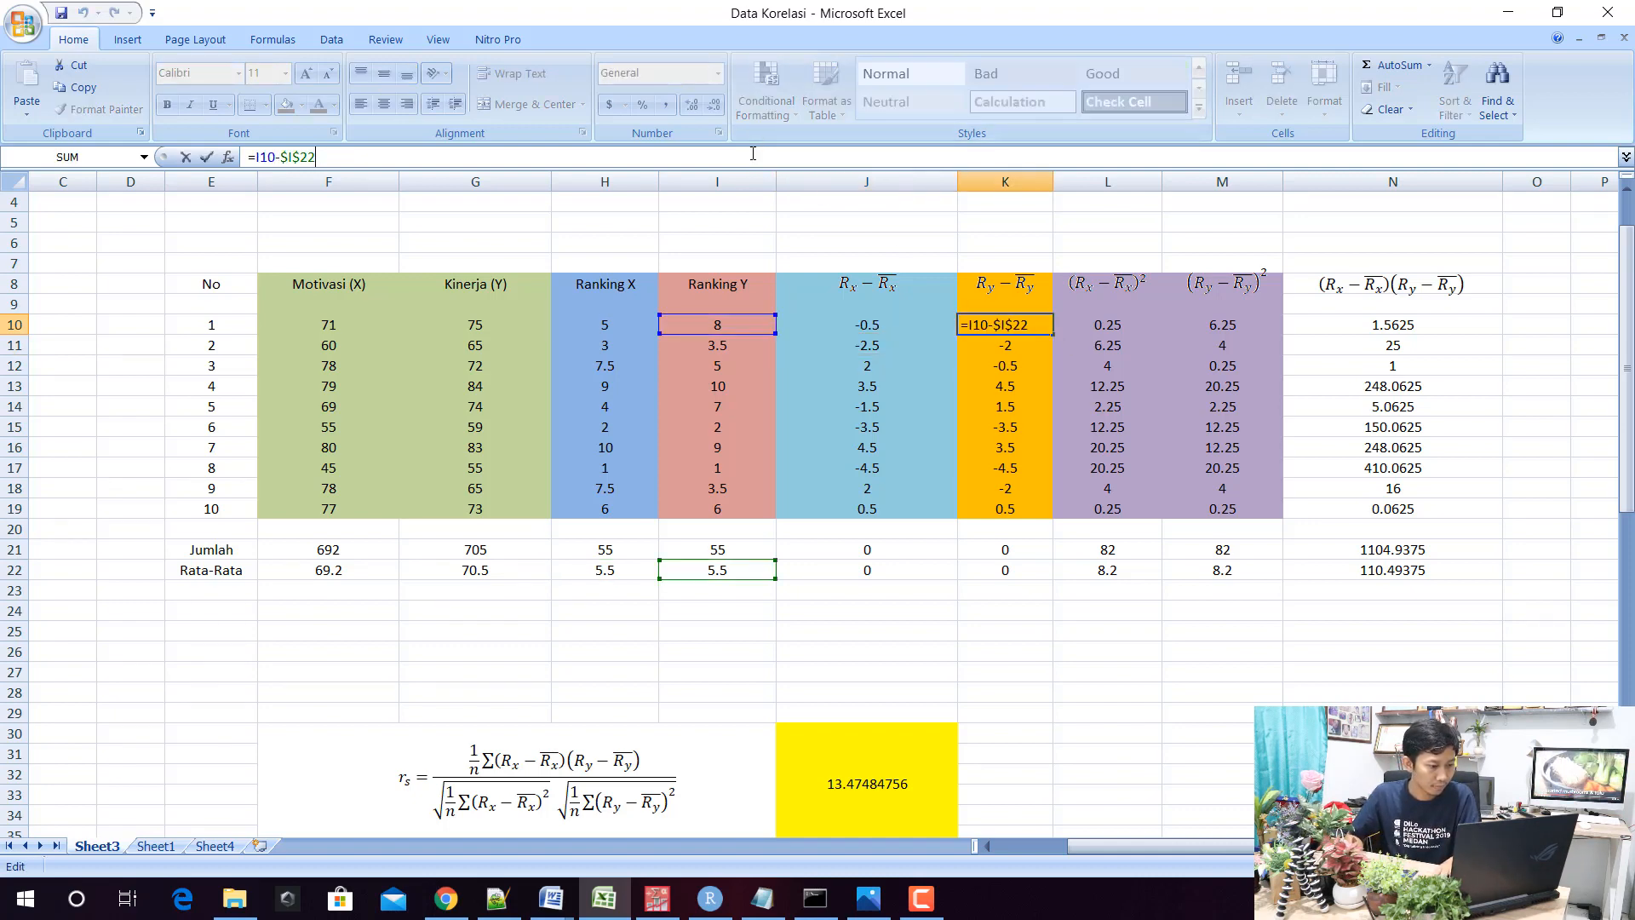
{"action": "key", "text": "Return"}
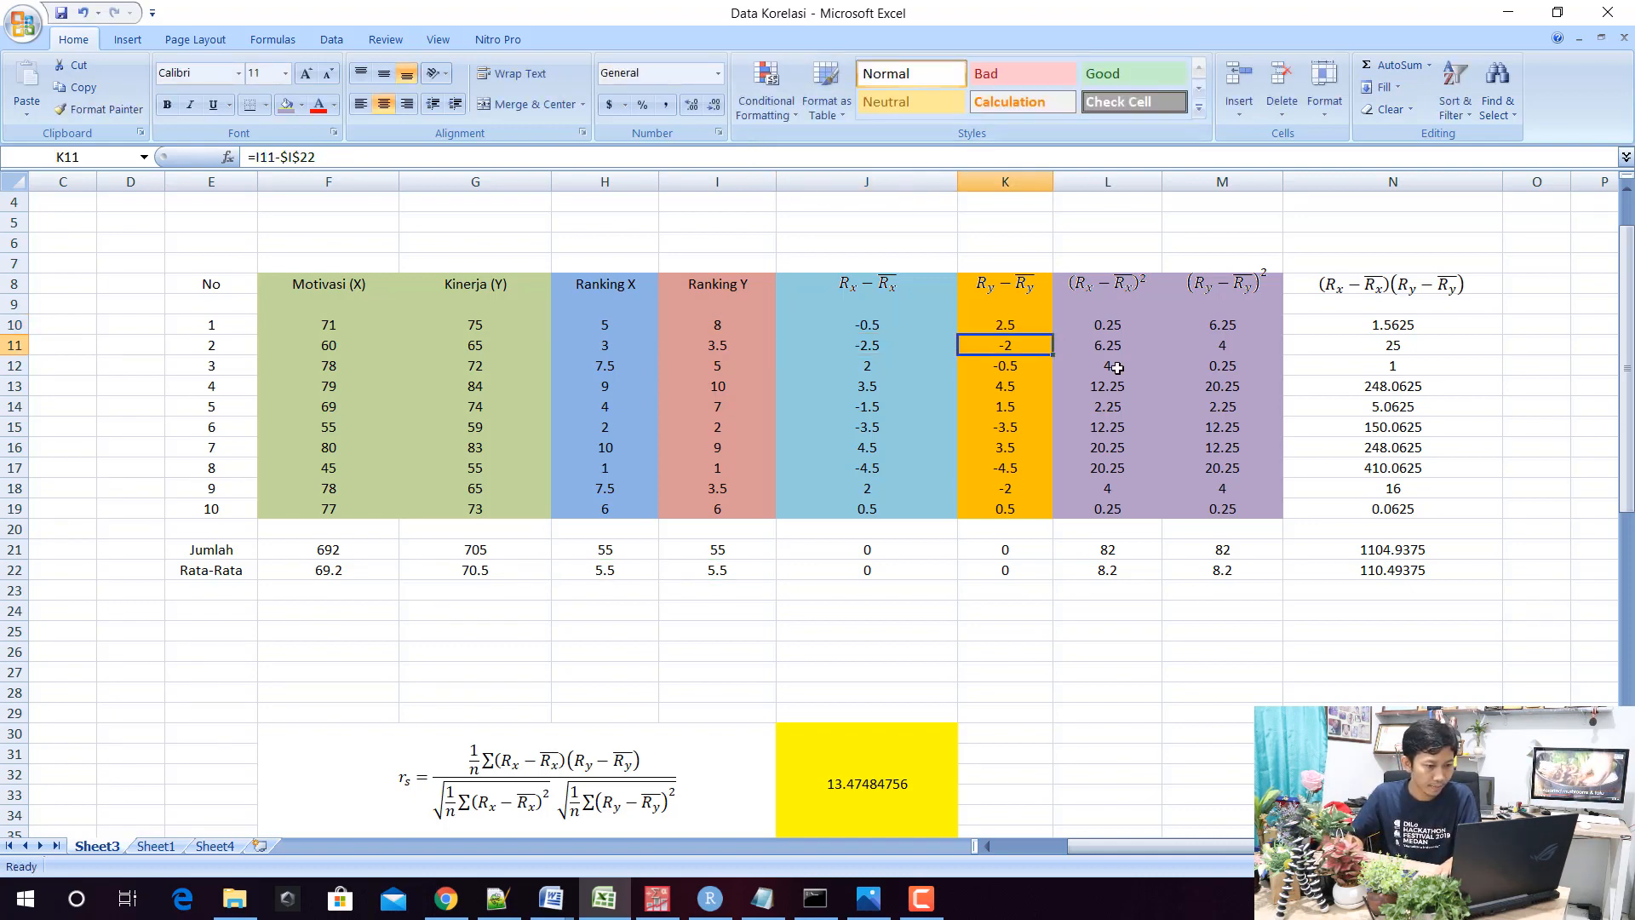
Check the squared-deviation formulas in L10, L19 and M10 and the deviation product formula in N10
{"action": "left_click", "coordinate": [1096, 321]}
{"action": "left_click", "coordinate": [781, 158]}
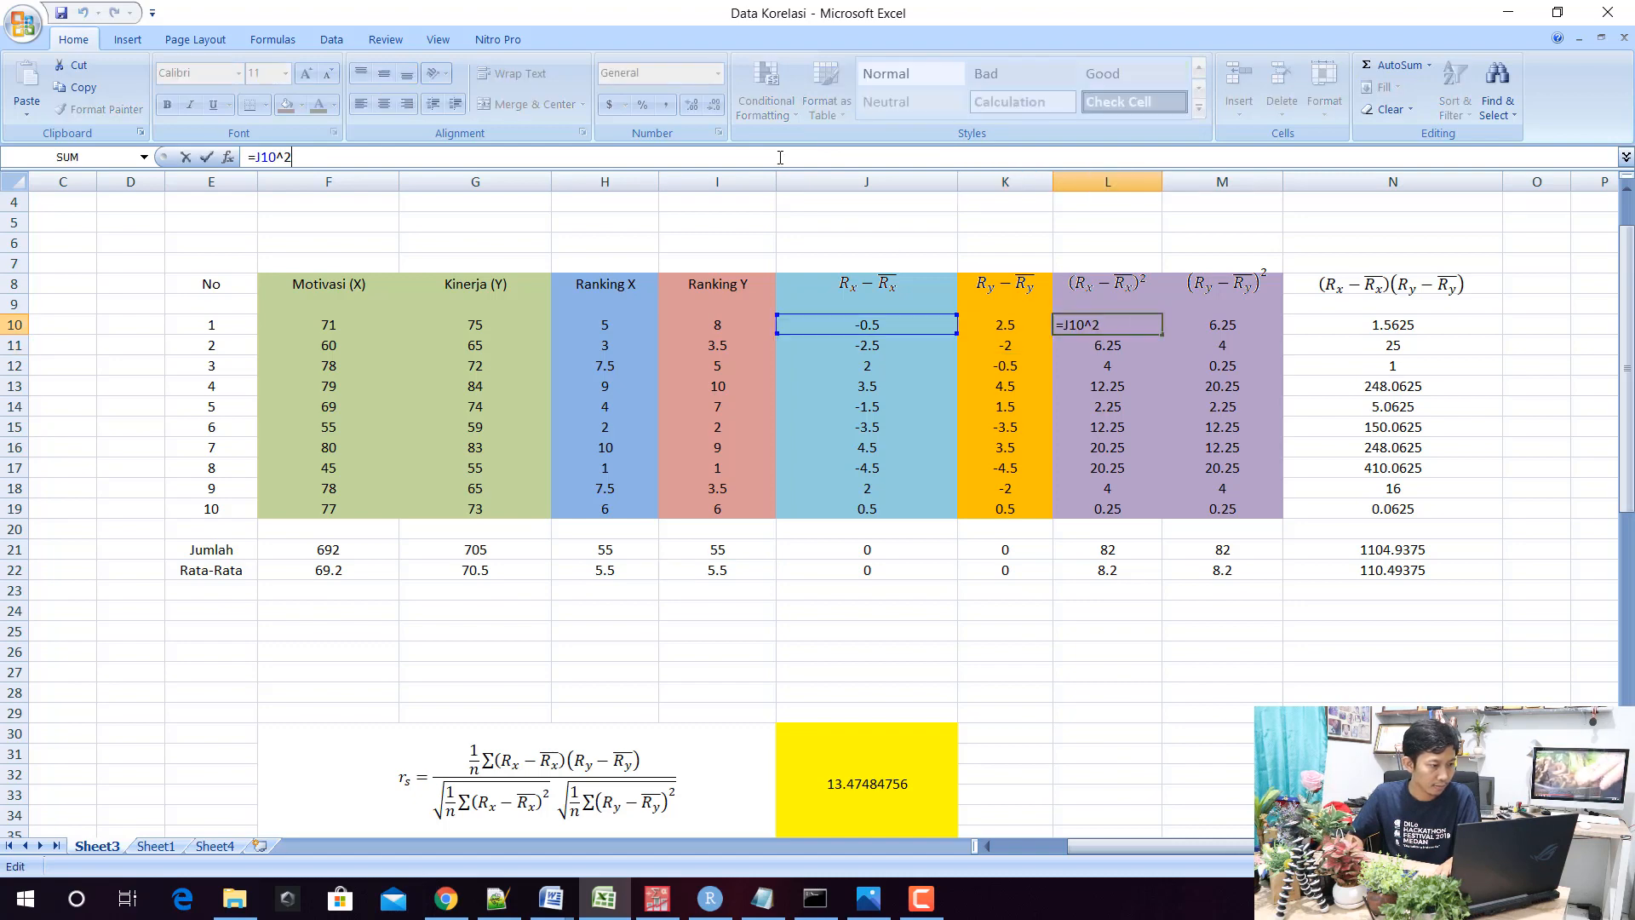
{"action": "key", "text": "Return"}
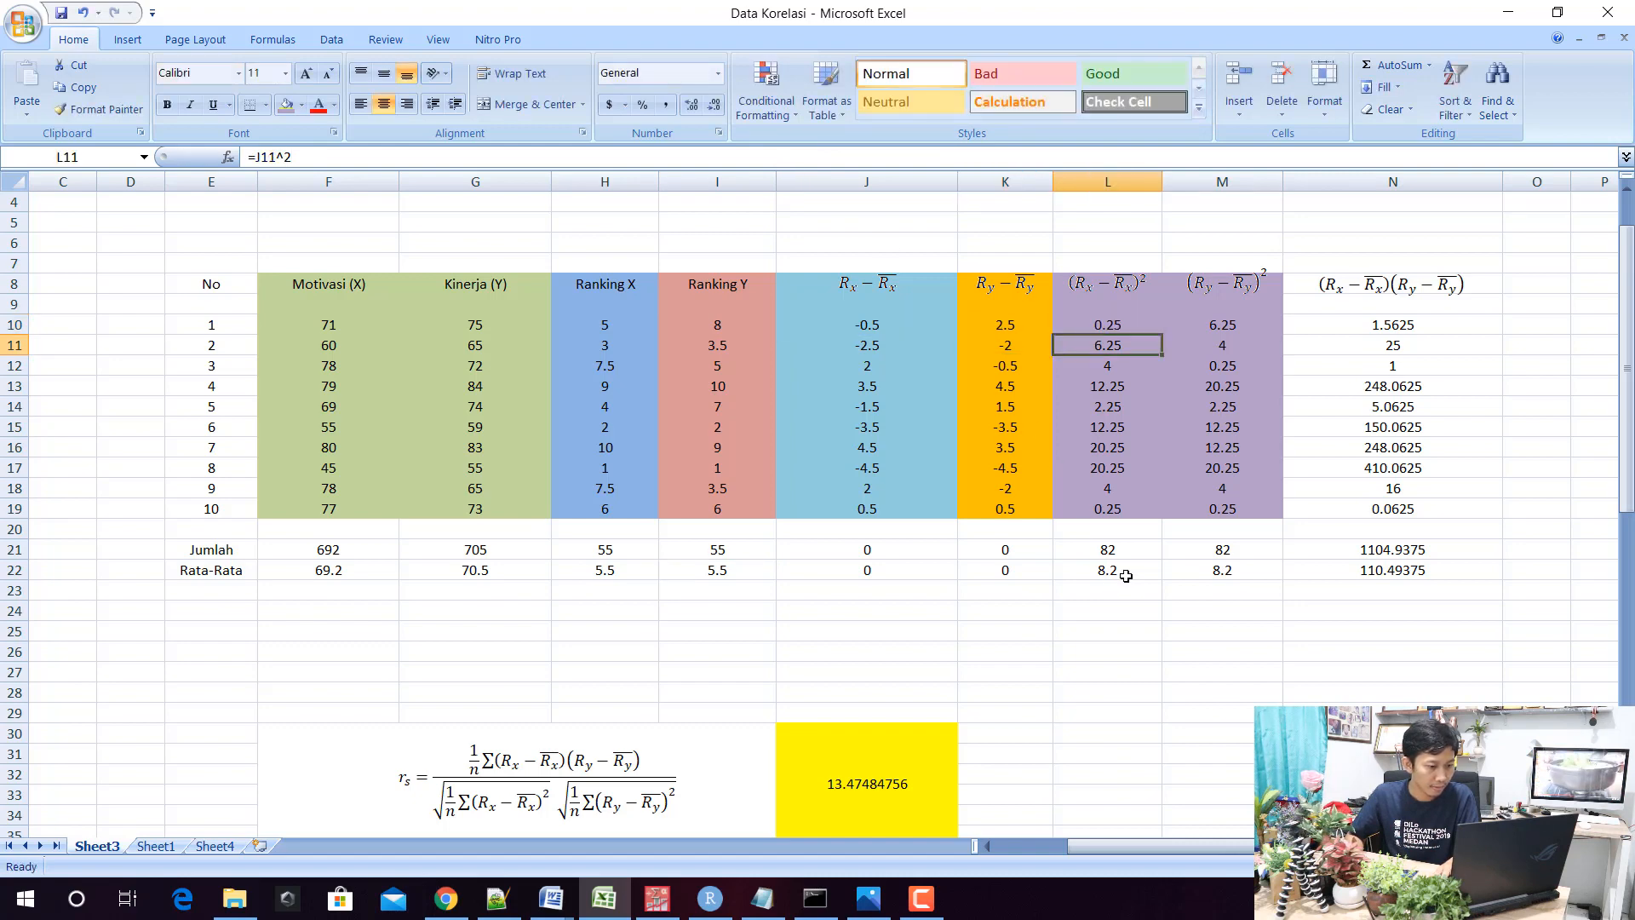
{"action": "left_click", "coordinate": [1113, 504]}
{"action": "left_click", "coordinate": [991, 157]}
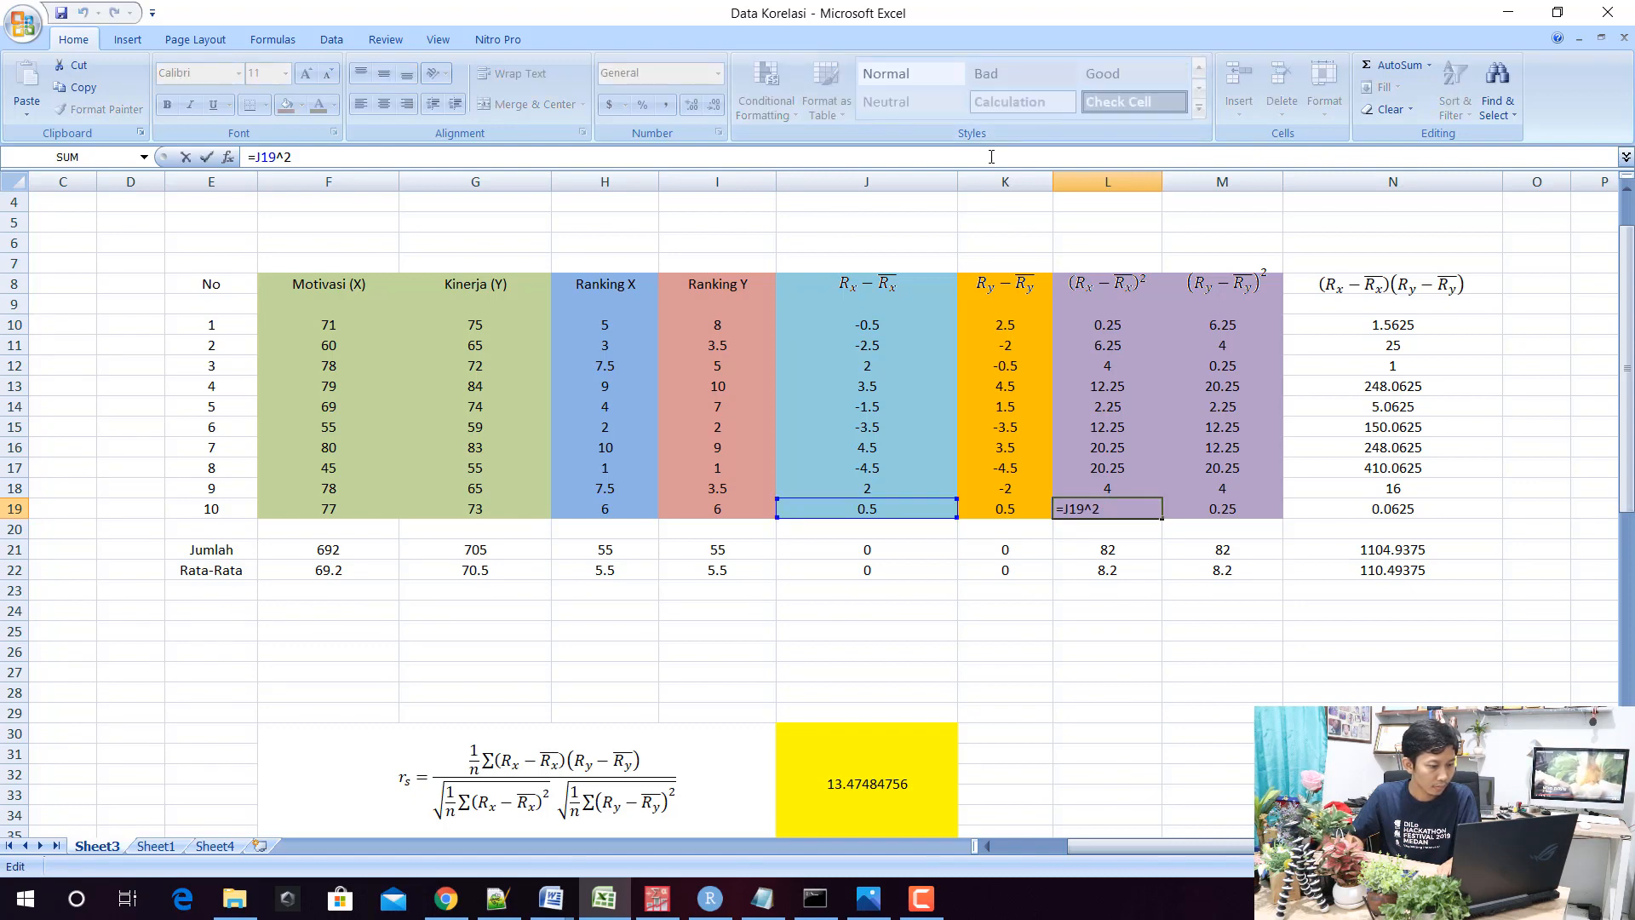
{"action": "key", "text": "Return"}
{"action": "left_click", "coordinate": [1240, 324]}
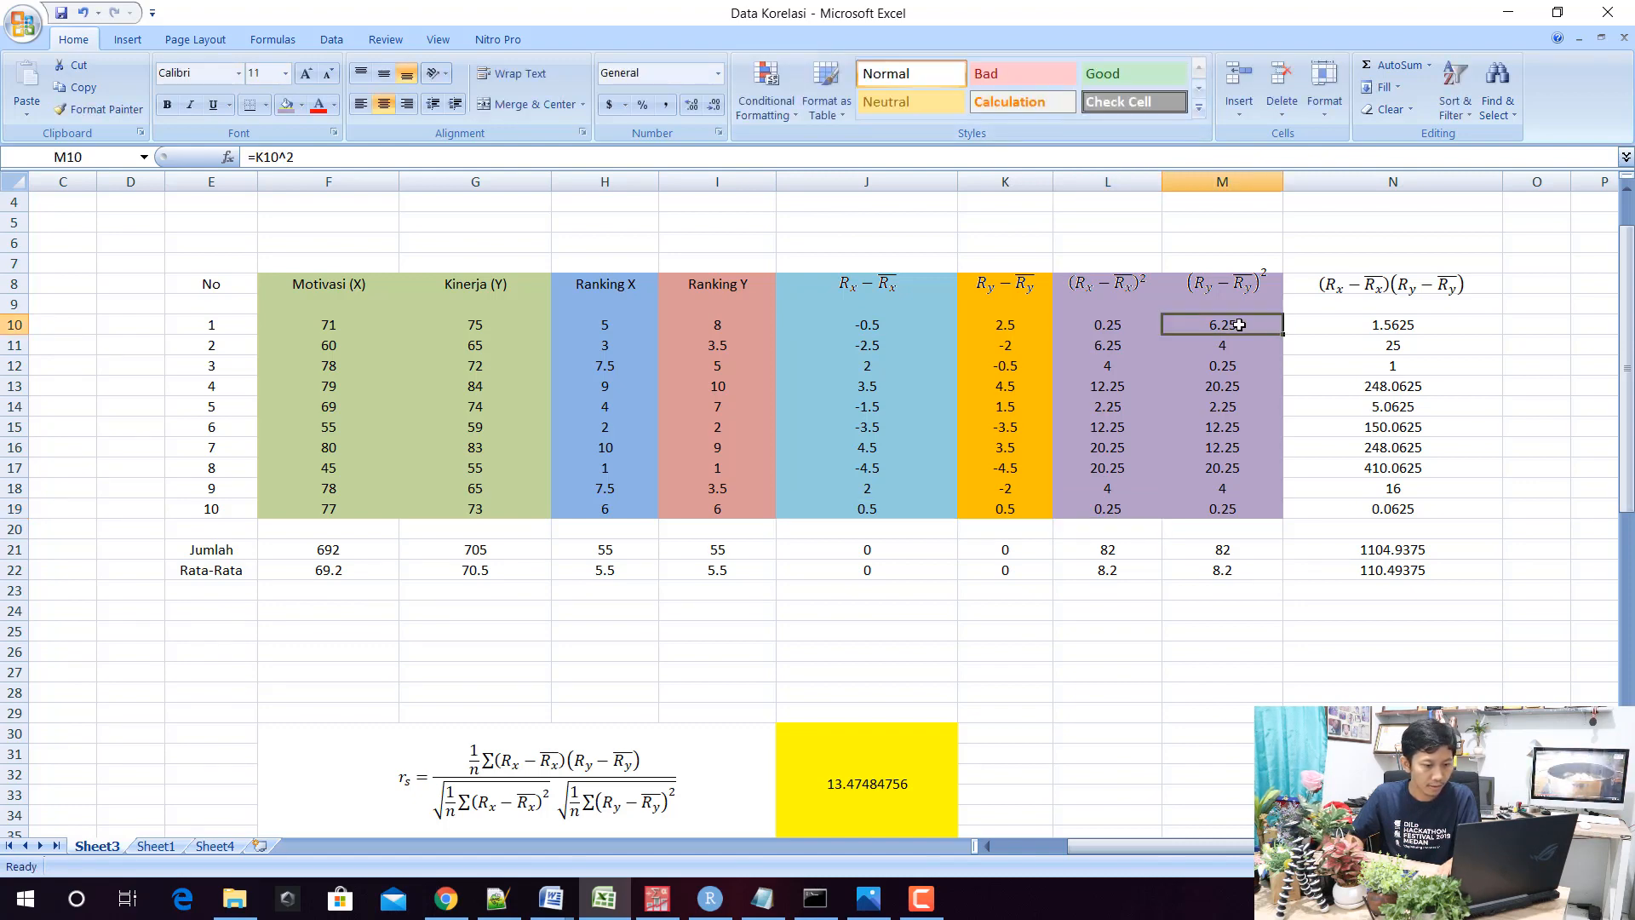
{"action": "left_click", "coordinate": [1099, 154]}
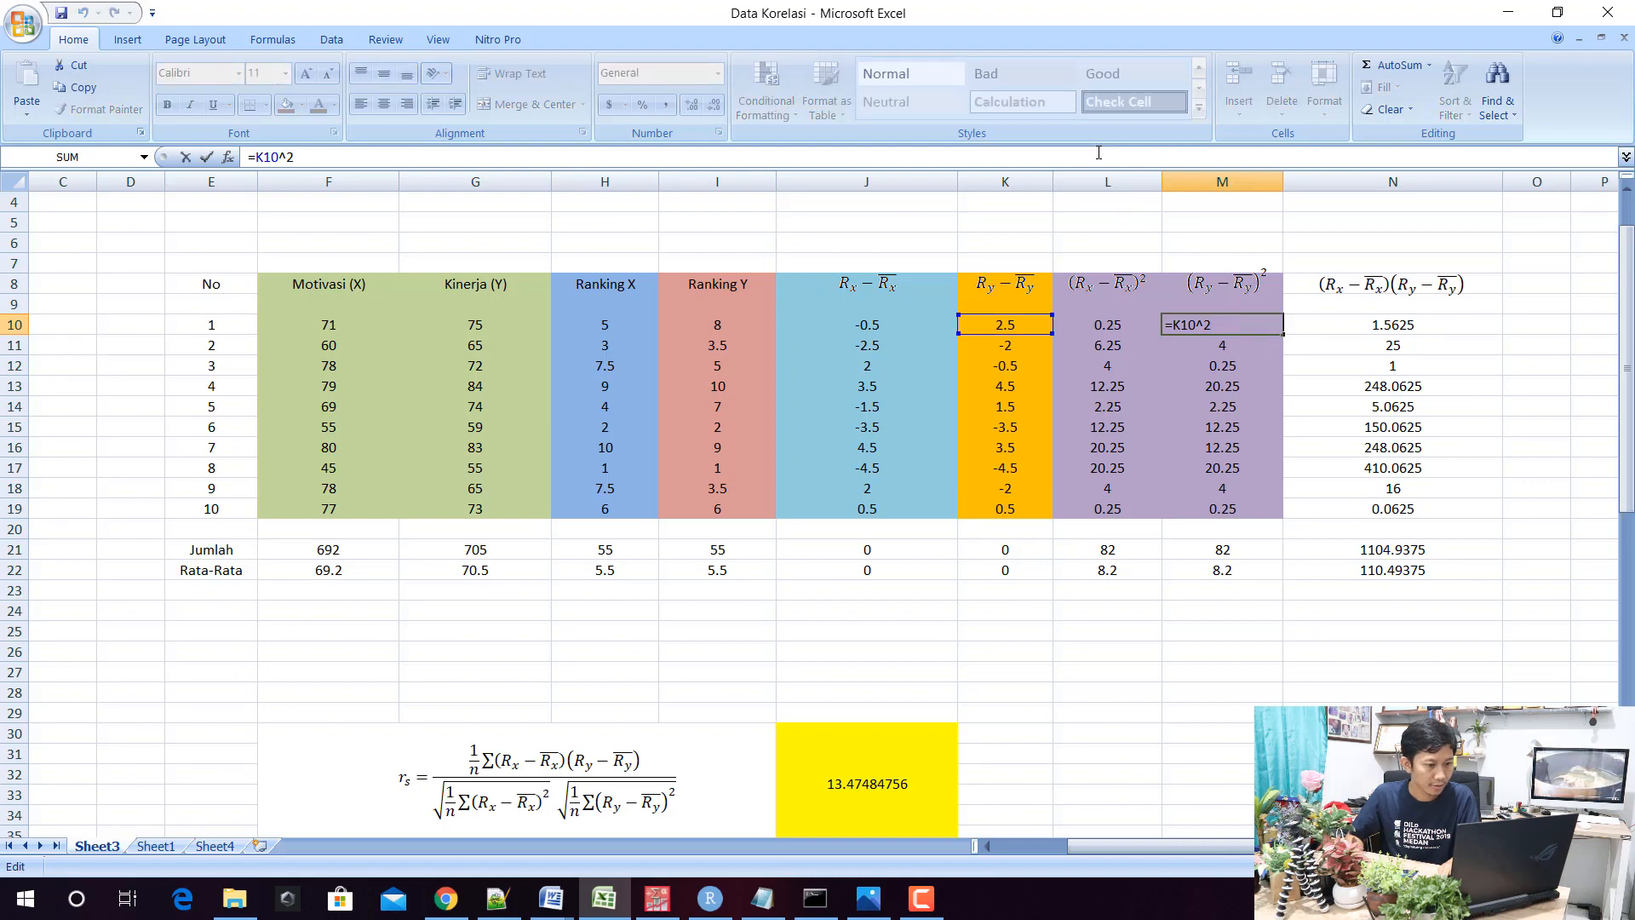
{"action": "key", "text": "Return"}
{"action": "left_click", "coordinate": [1381, 325]}
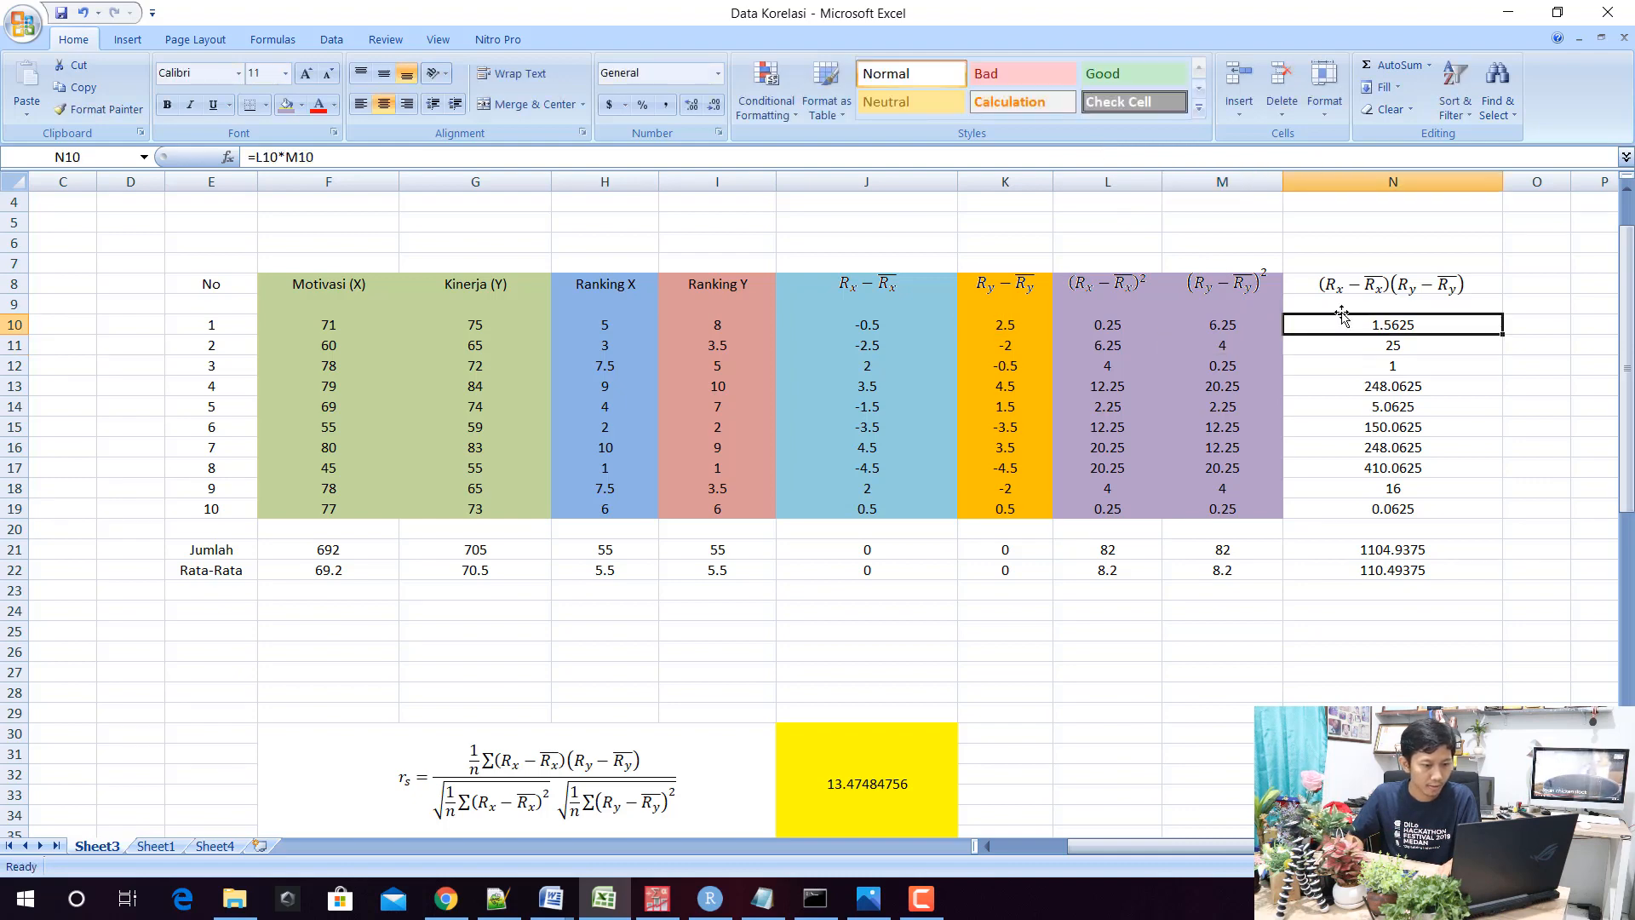
{"action": "left_click", "coordinate": [1162, 157]}
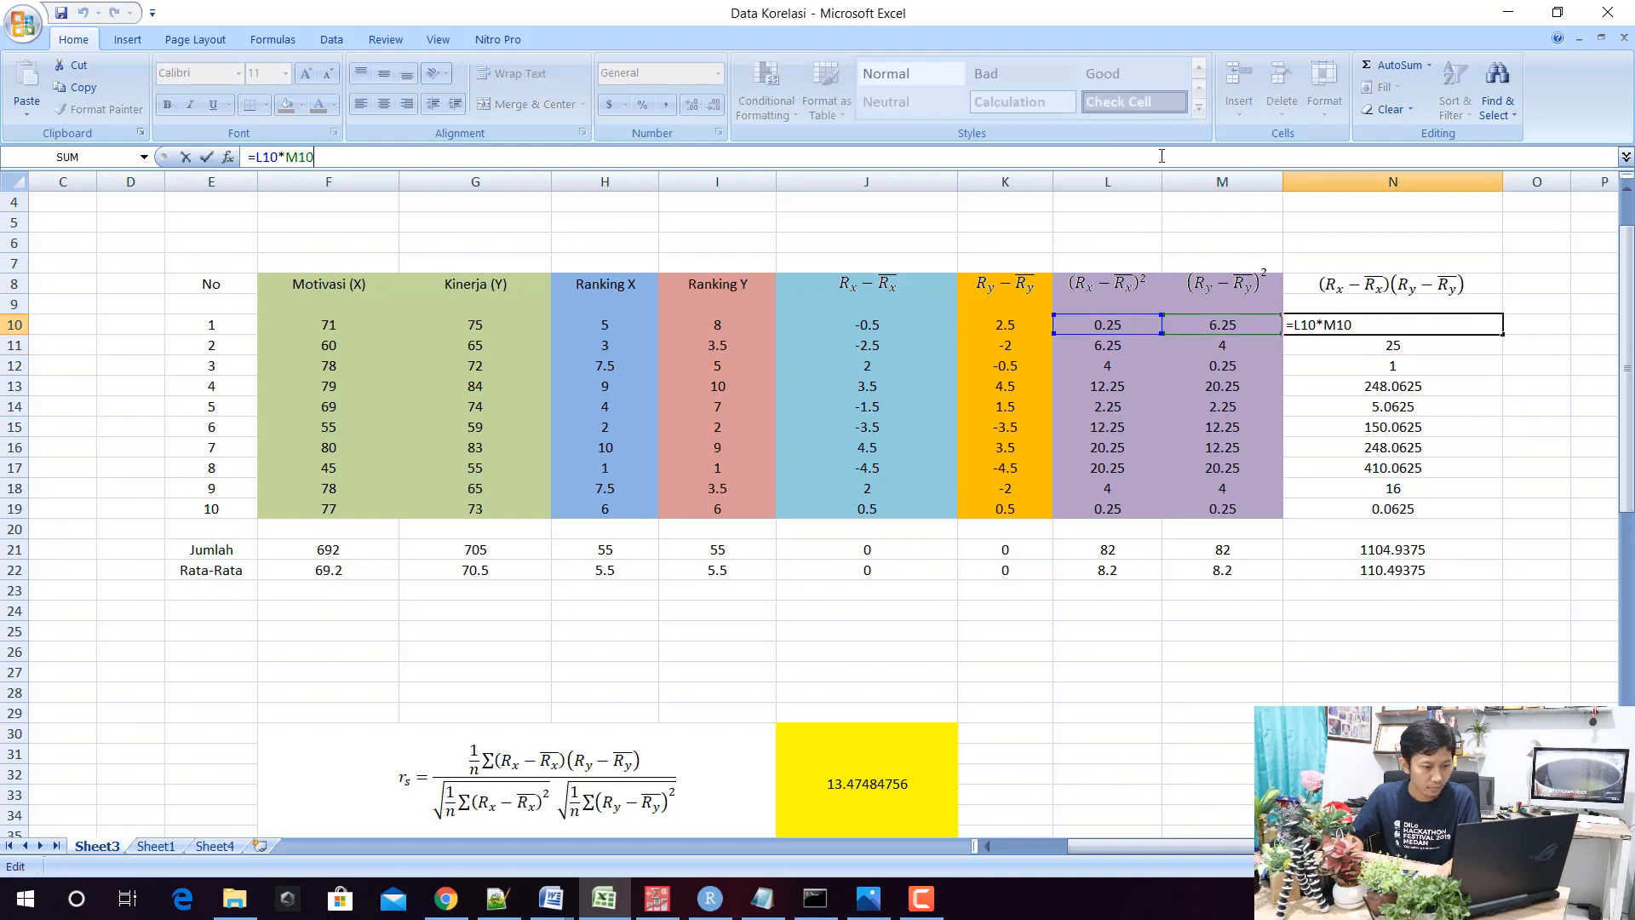
{"action": "key", "text": "ctrl+Return"}
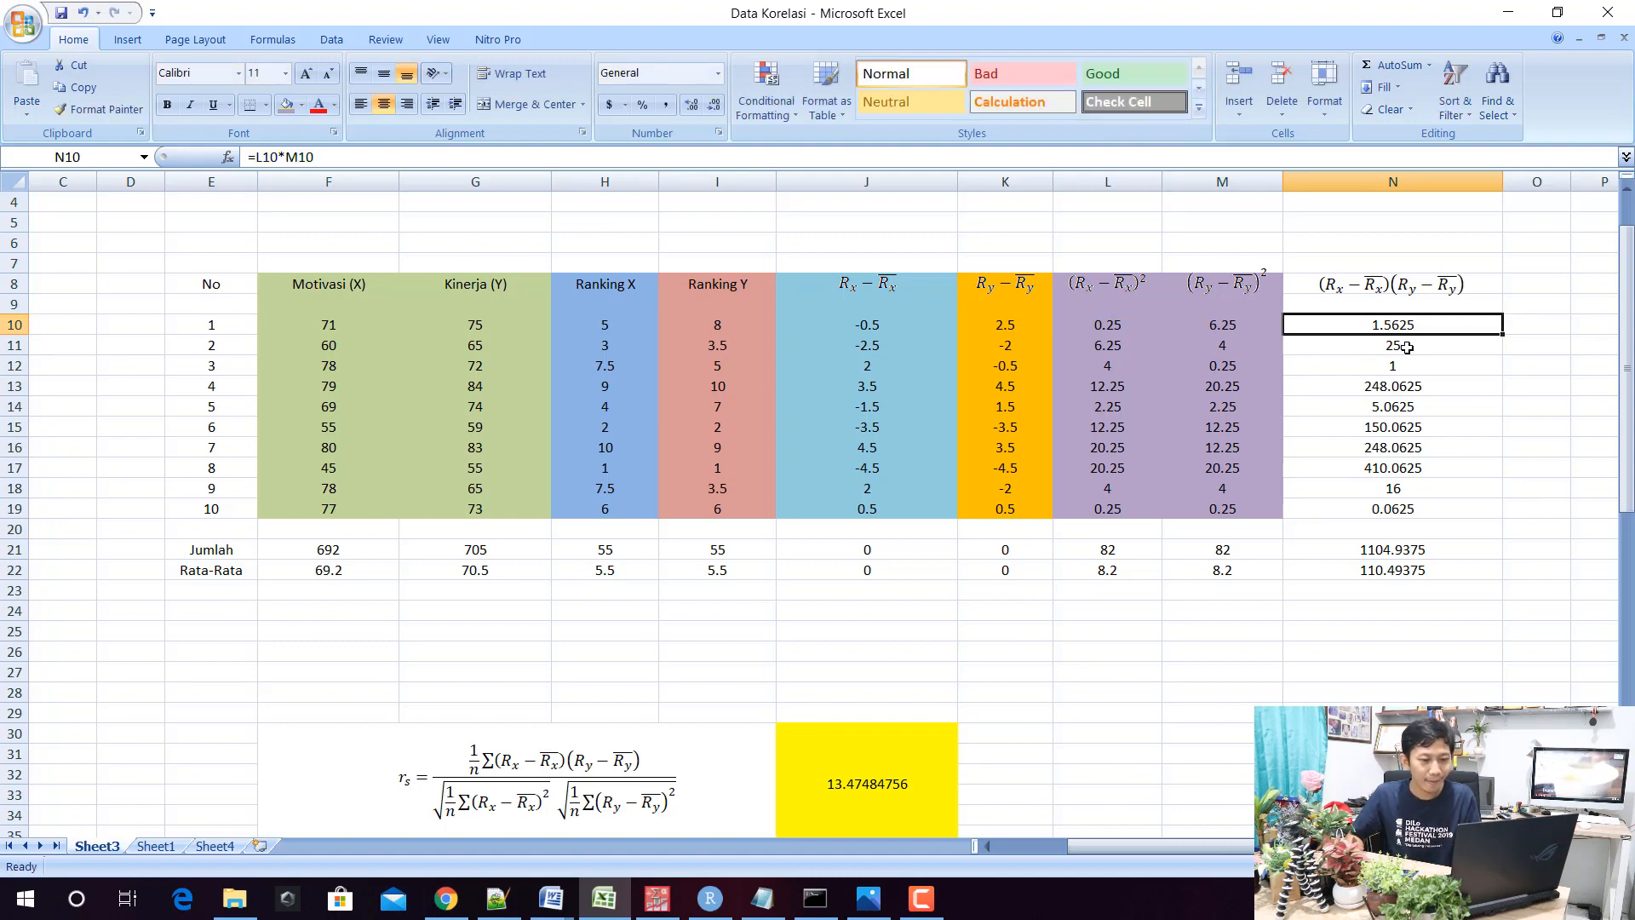
Replace the deviation product formula in N10 with =J10*K10 and fill it down through N19
{"action": "type", "text": "="}
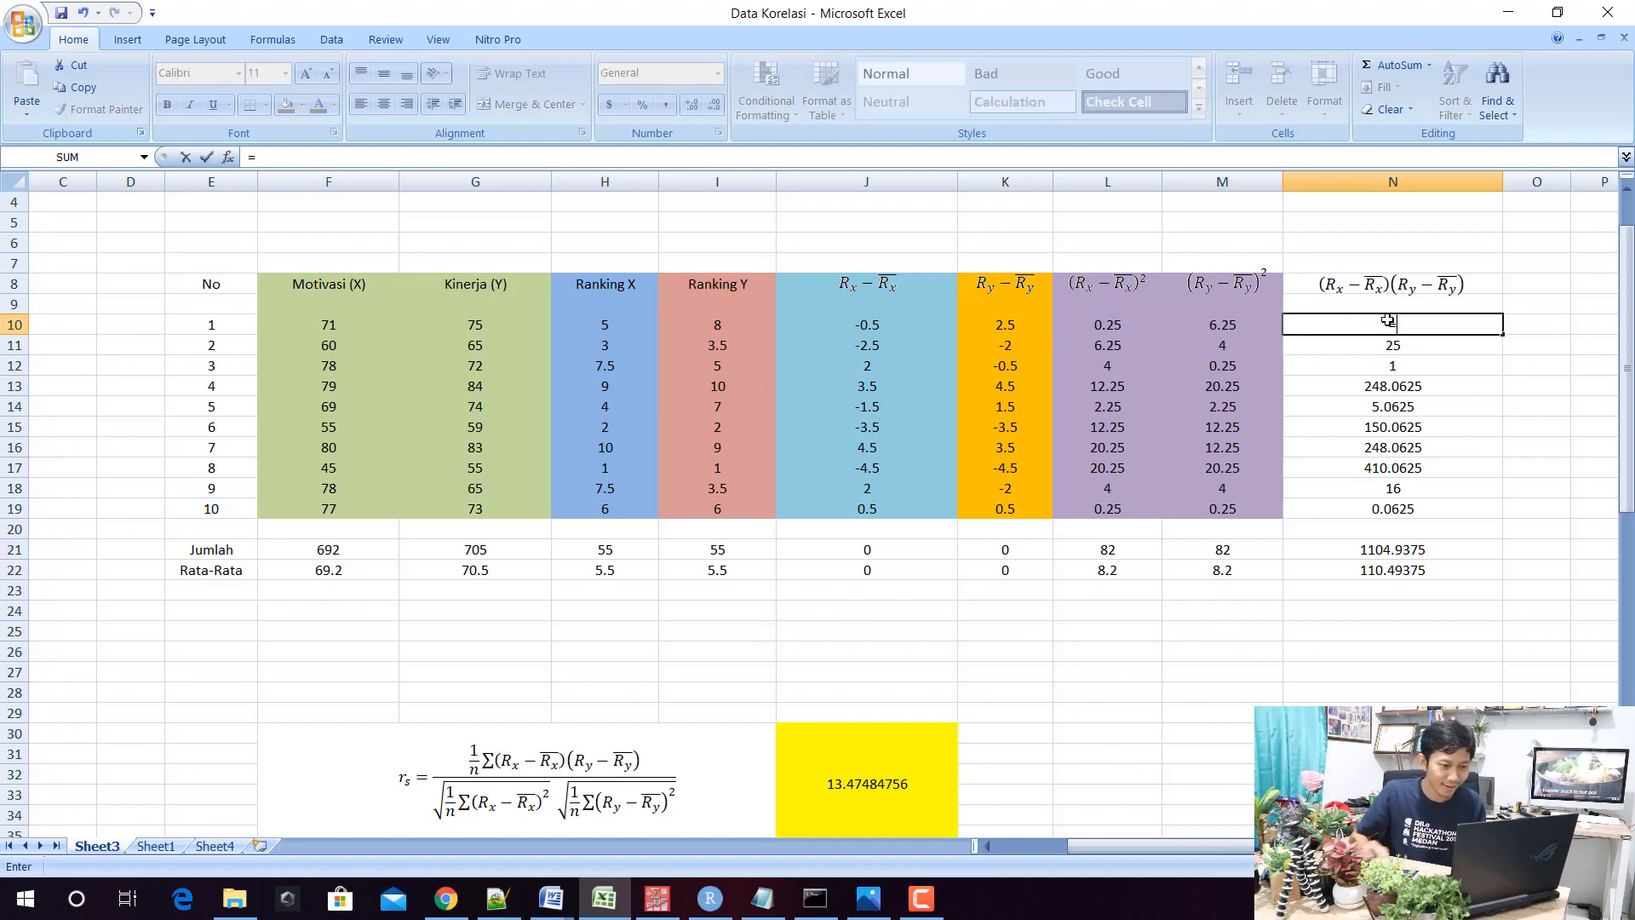
{"action": "left_click", "coordinate": [854, 323]}
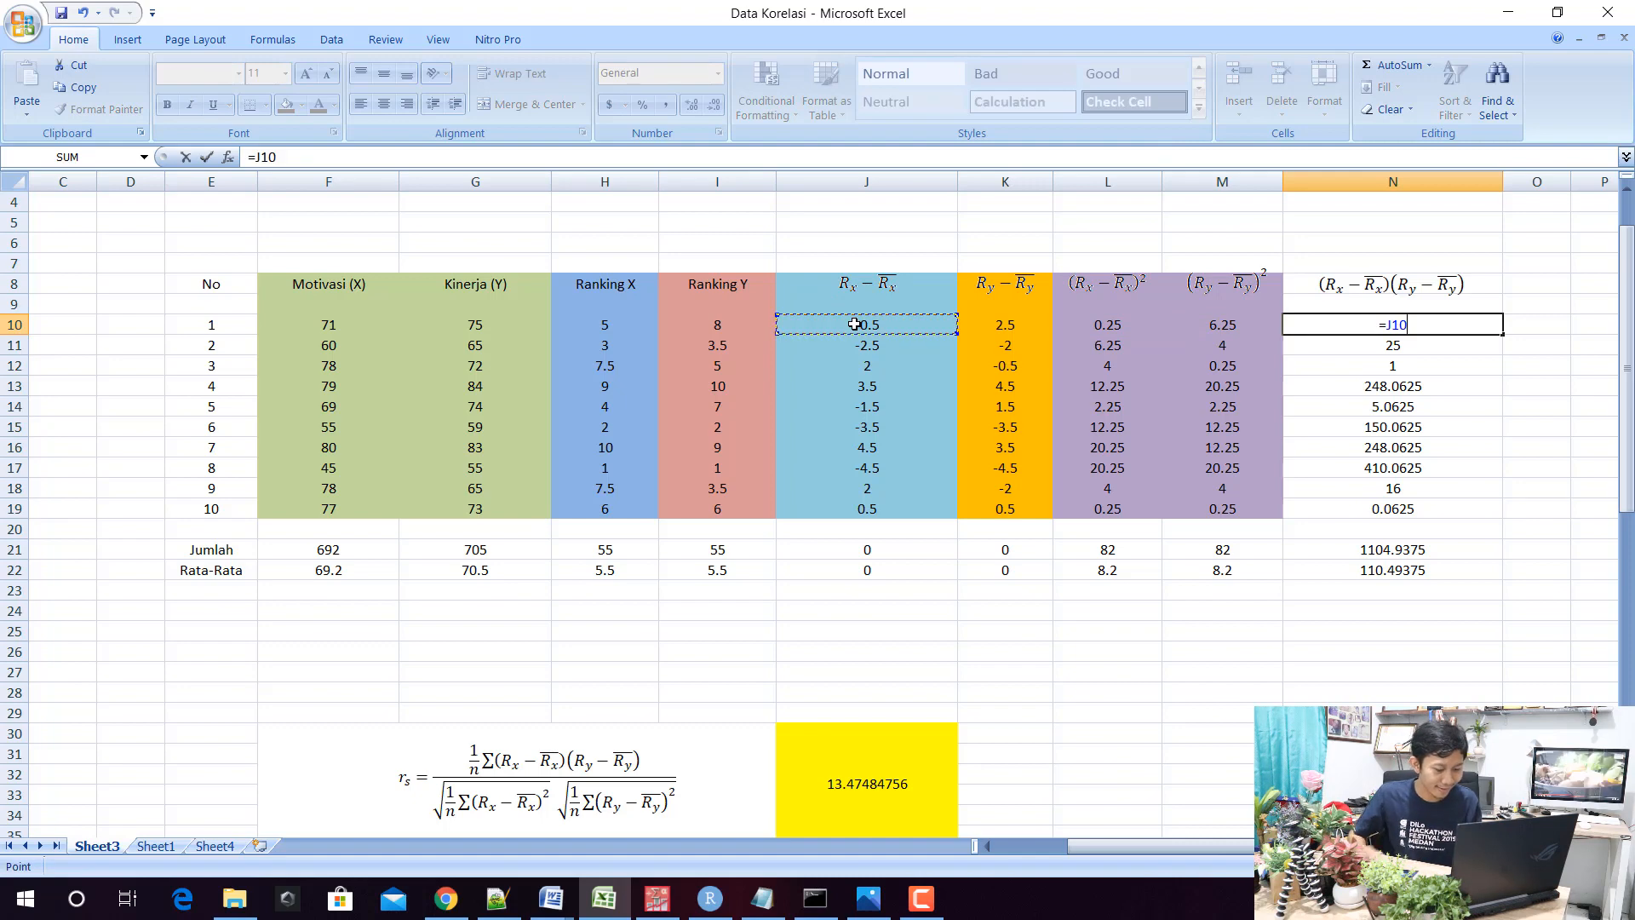
{"action": "type", "text": "*"}
{"action": "left_click", "coordinate": [1018, 325]}
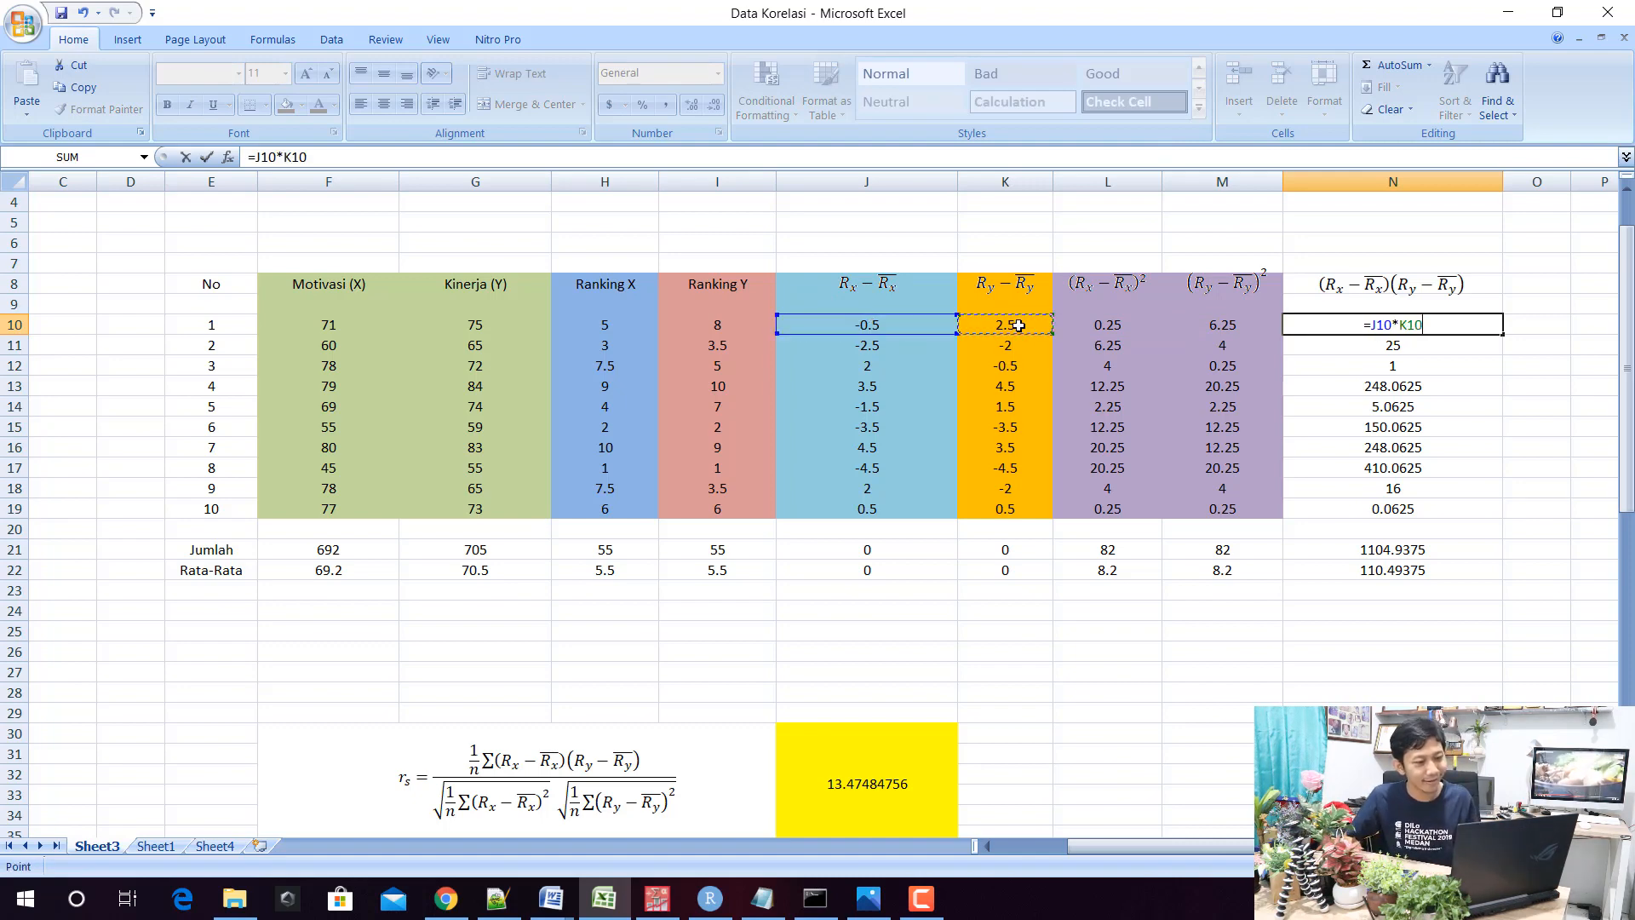
{"action": "key", "text": "Return"}
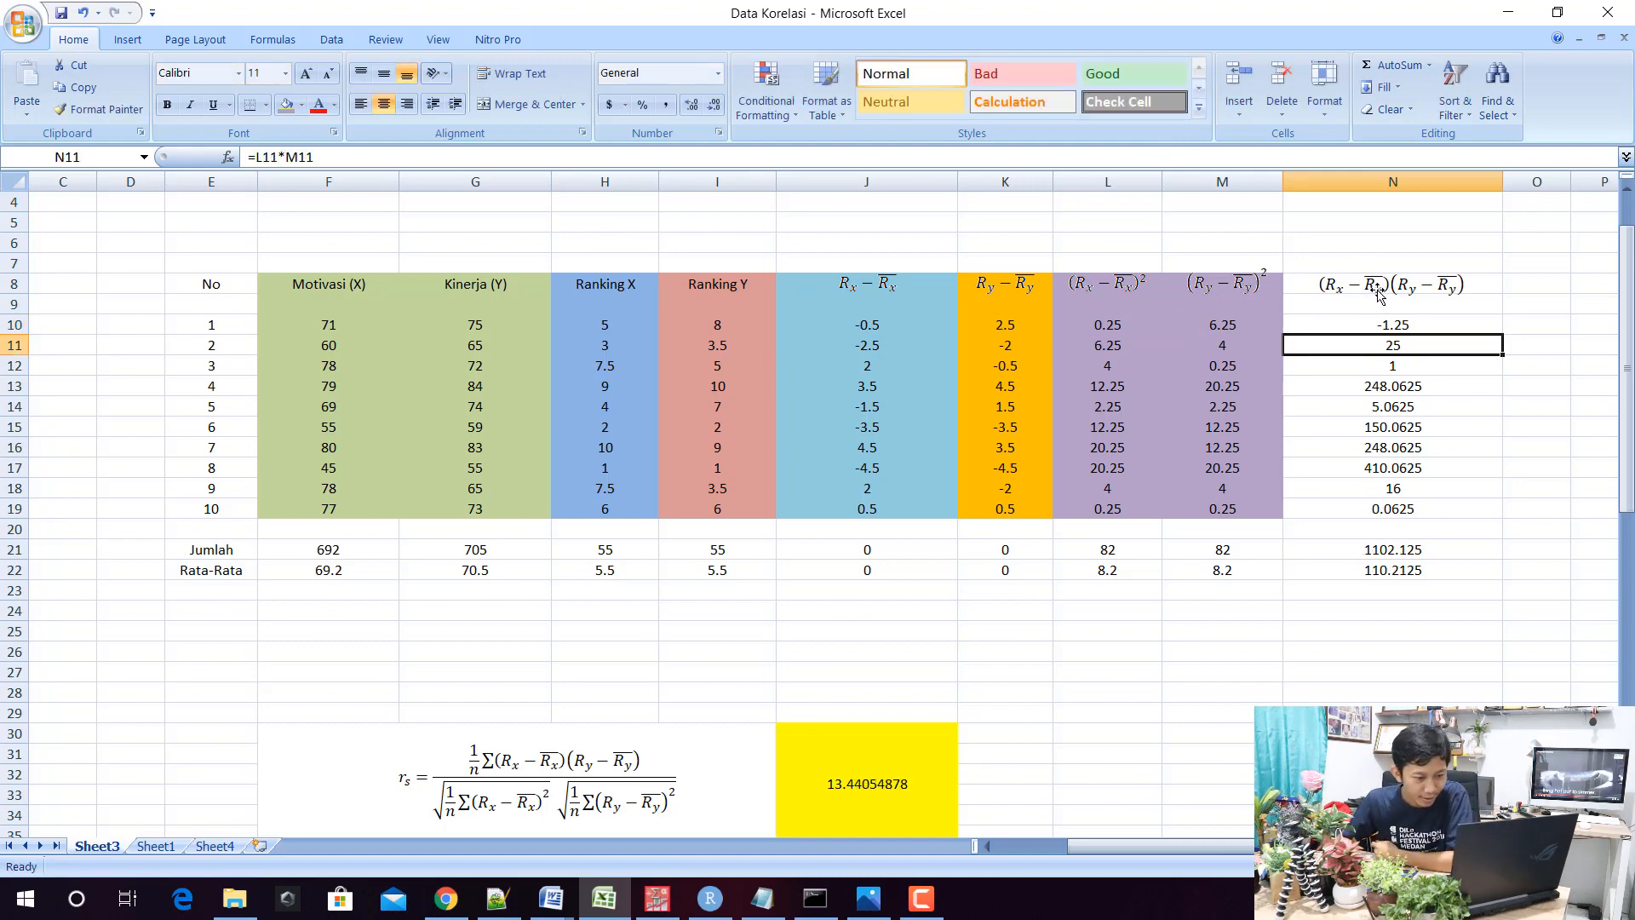
{"action": "left_click", "coordinate": [1400, 325]}
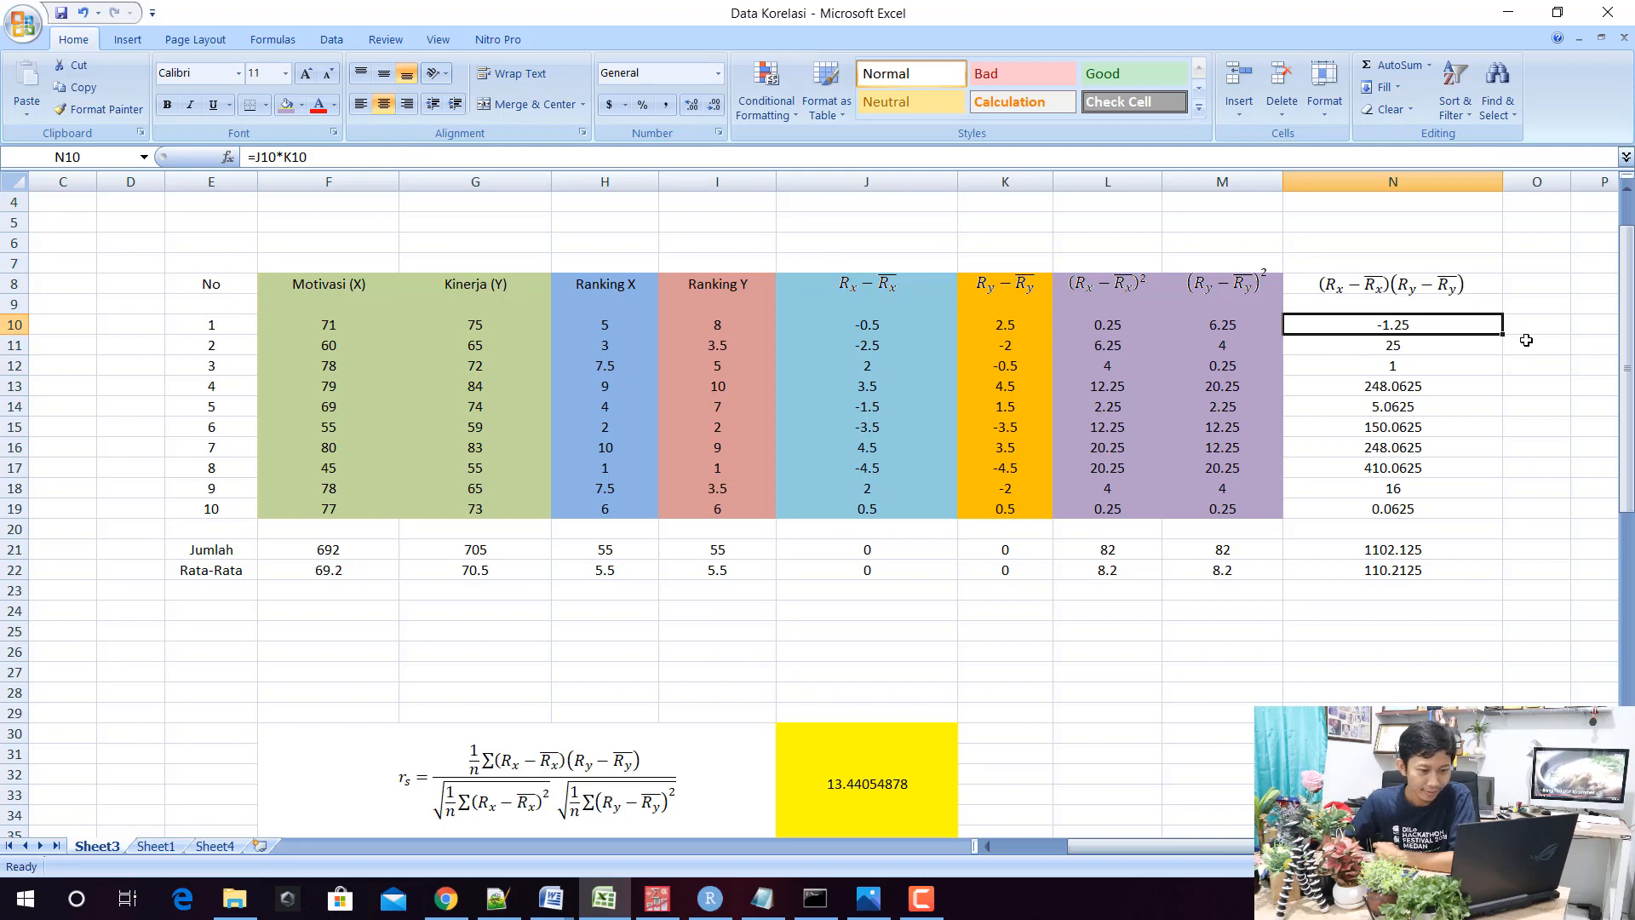
{"action": "left_click_drag", "start_coordinate": [1505, 339], "coordinate": [1506, 516]}
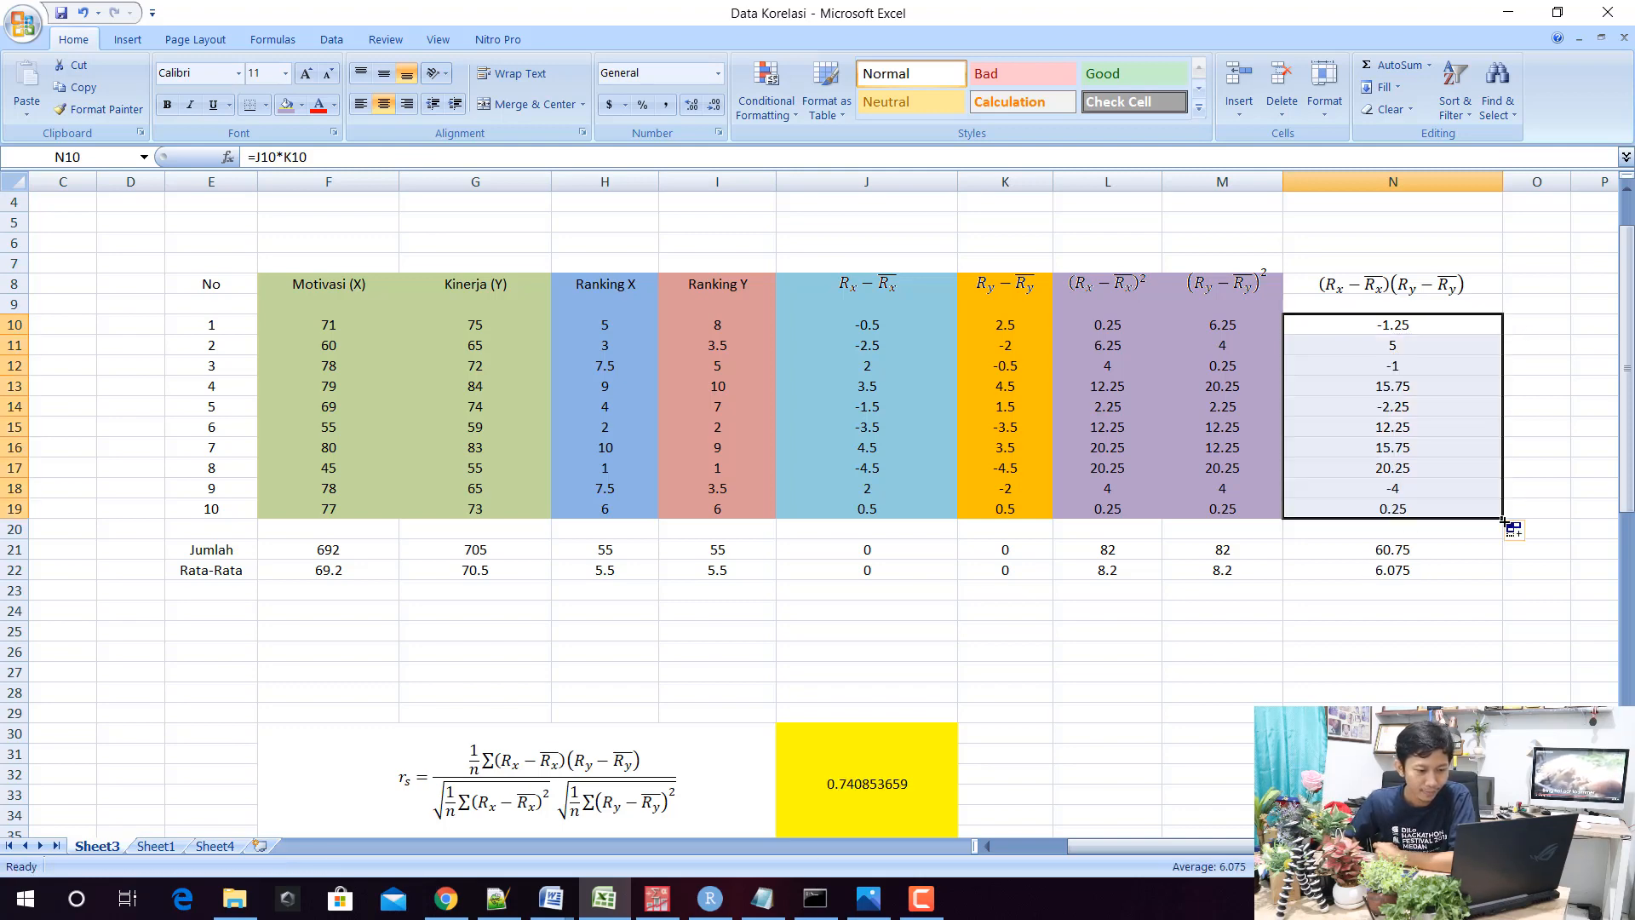
Clear the yellow result cells for r_s, its numerator, its denominator and t (J30, J41, J51, J62)
{"action": "scroll", "coordinate": [1034, 529], "scroll_direction": "down", "scroll_amount": 4}
{"action": "left_click", "coordinate": [913, 531]}
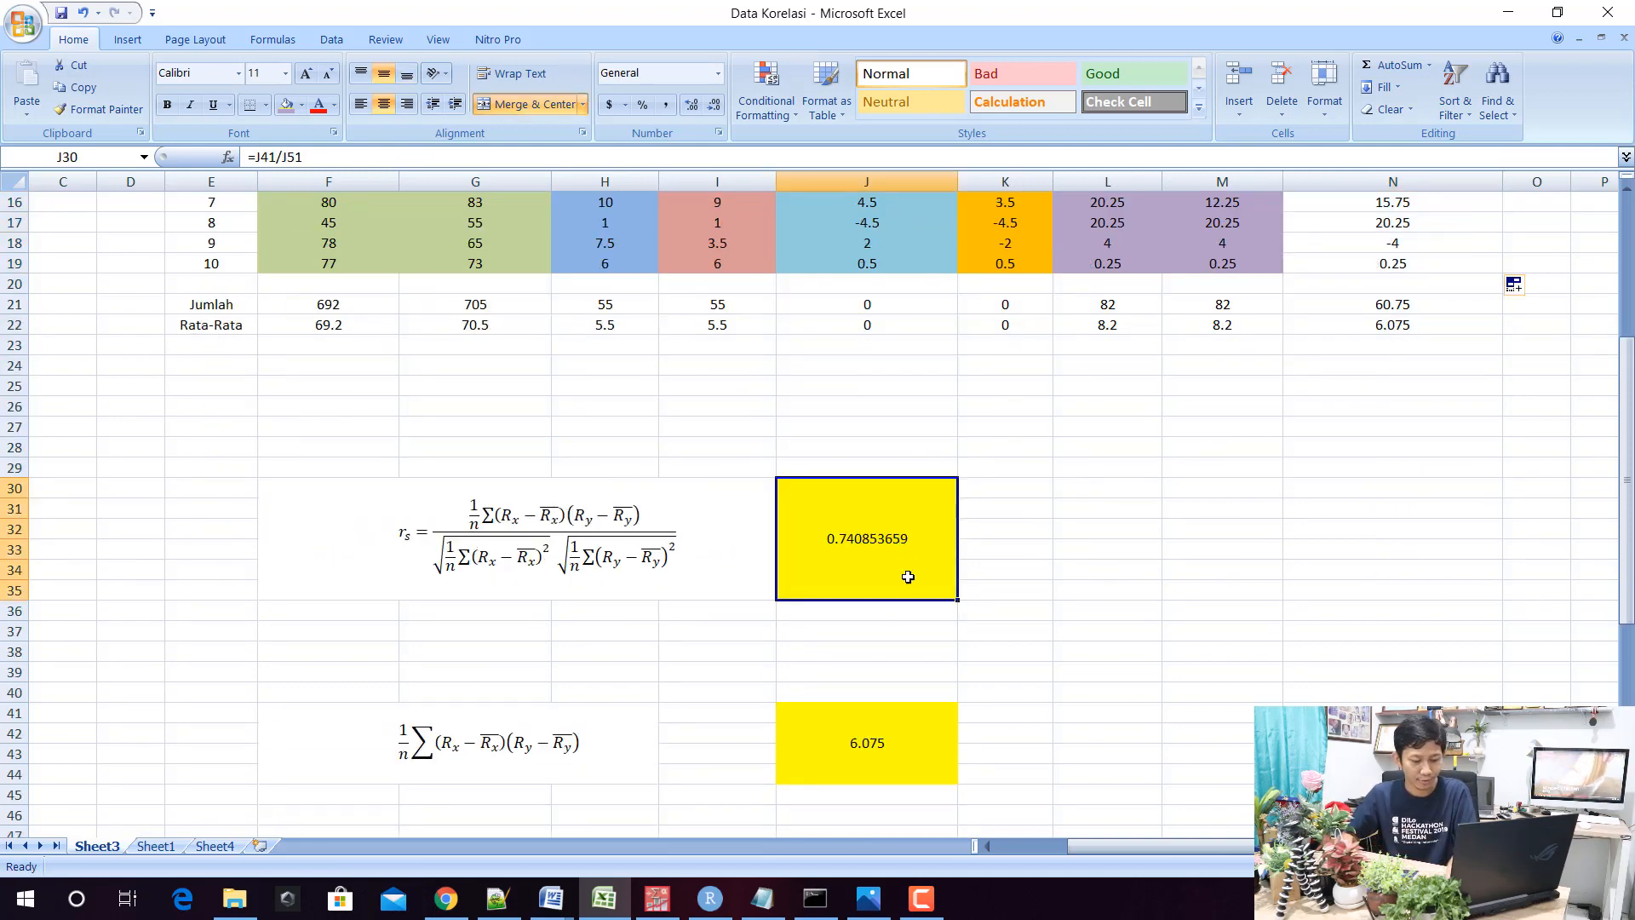
{"action": "key", "text": "BackSpace"}
{"action": "scroll", "coordinate": [887, 604], "scroll_direction": "down", "scroll_amount": 2}
{"action": "left_click", "coordinate": [887, 604]}
{"action": "key", "text": "BackSpace"}
{"action": "scroll", "coordinate": [1013, 554], "scroll_direction": "down", "scroll_amount": 5}
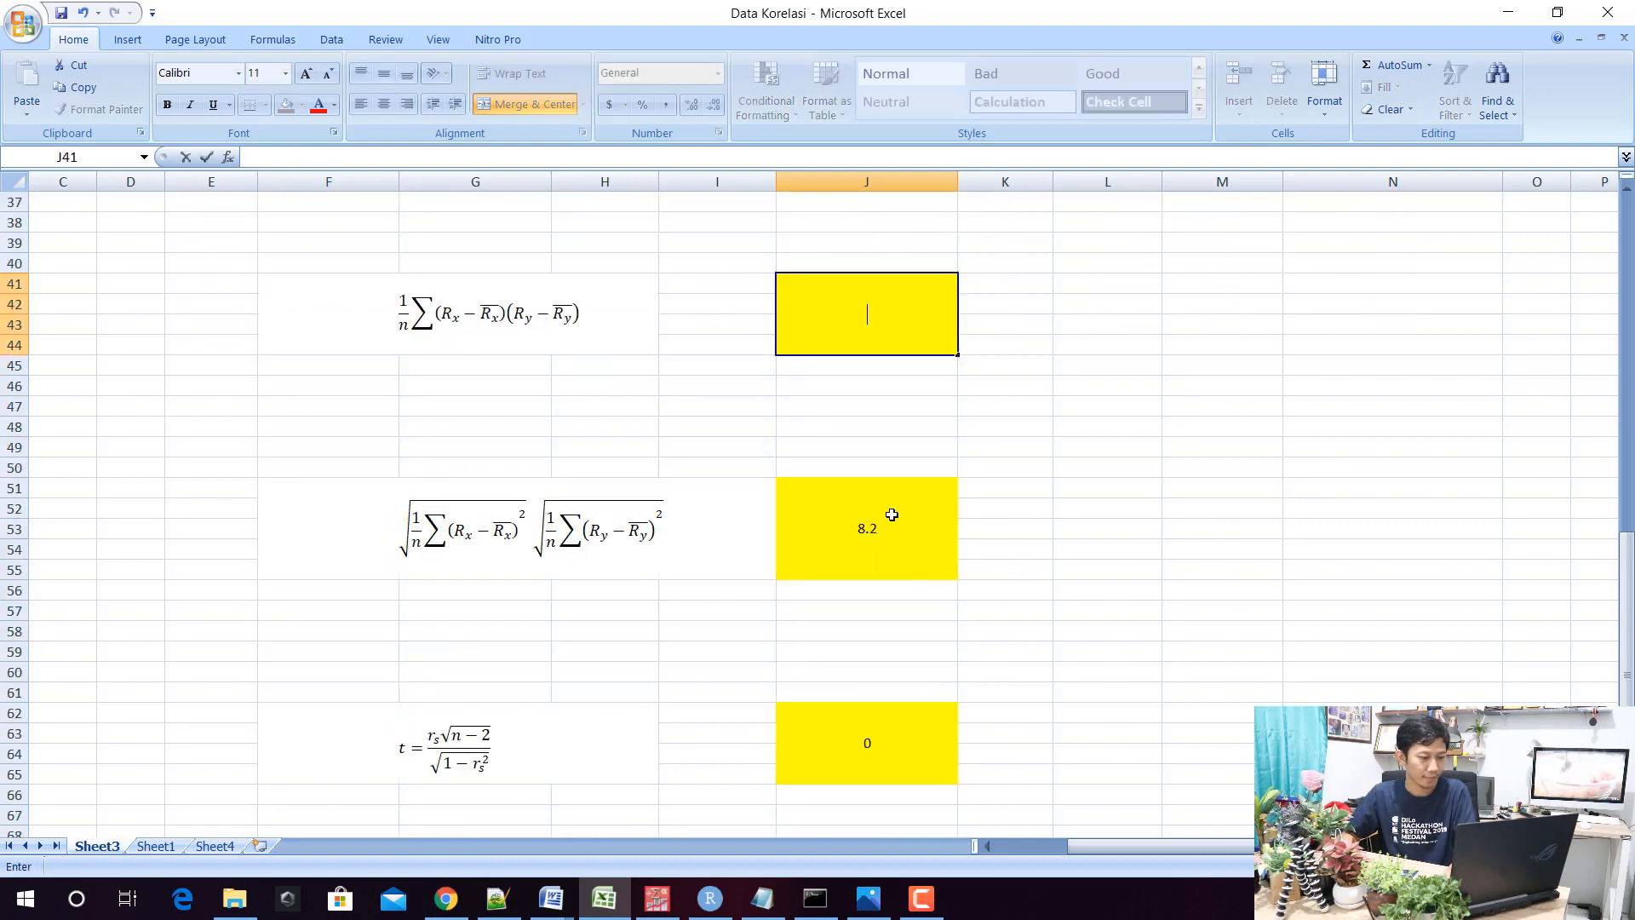
{"action": "left_click", "coordinate": [887, 519]}
{"action": "key", "text": "BackSpace"}
{"action": "left_click", "coordinate": [905, 715]}
{"action": "key", "text": "BackSpace"}
{"action": "left_click", "coordinate": [1022, 667]}
Compare the r_s formula and its numerator expression with the Jumlah and Rata-Rata rows of the table
{"action": "scroll", "coordinate": [1039, 638], "scroll_direction": "down", "scroll_amount": 6}
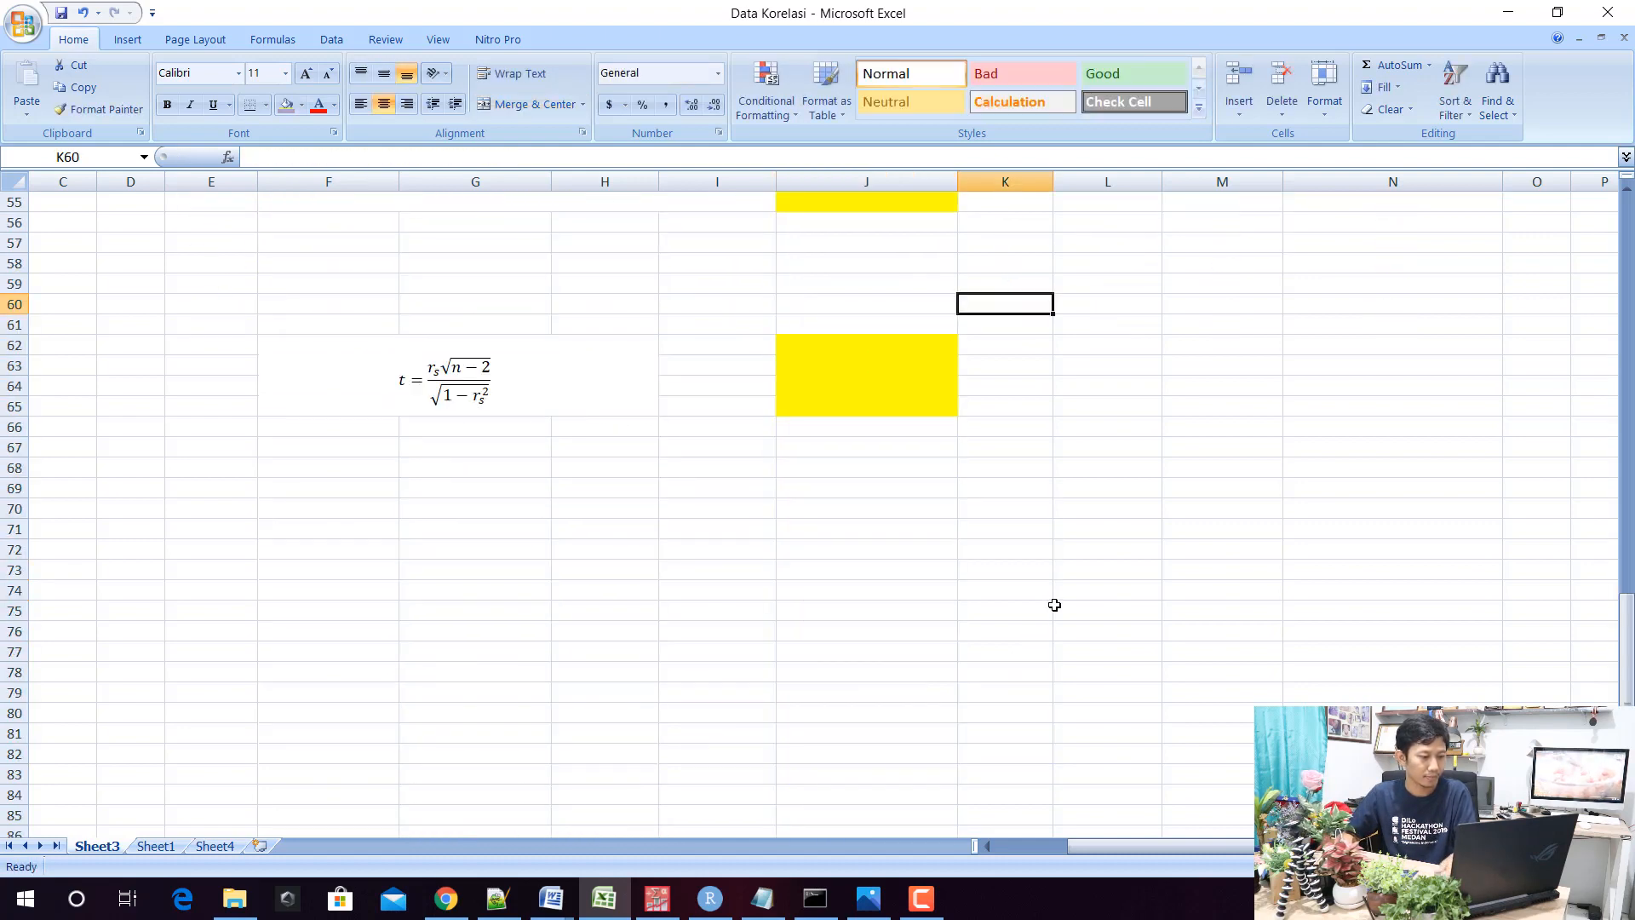
{"action": "scroll", "coordinate": [1073, 604], "scroll_direction": "up", "scroll_amount": 13}
{"action": "scroll", "coordinate": [1073, 603], "scroll_direction": "up", "scroll_amount": 5}
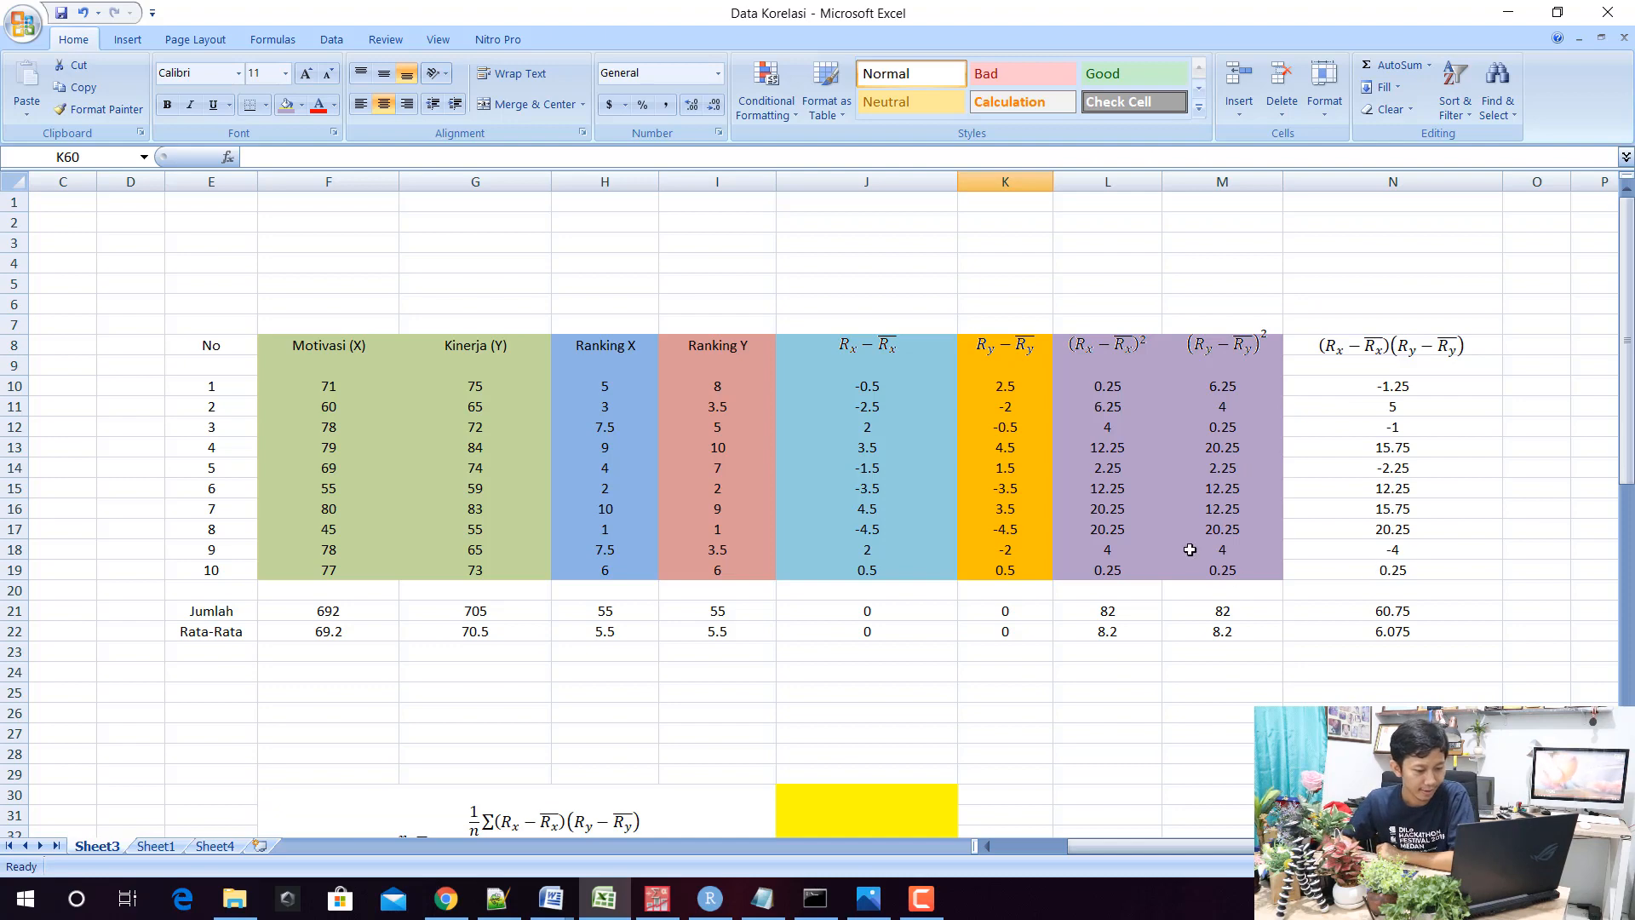
{"action": "scroll", "coordinate": [687, 394], "scroll_direction": "down", "scroll_amount": 5}
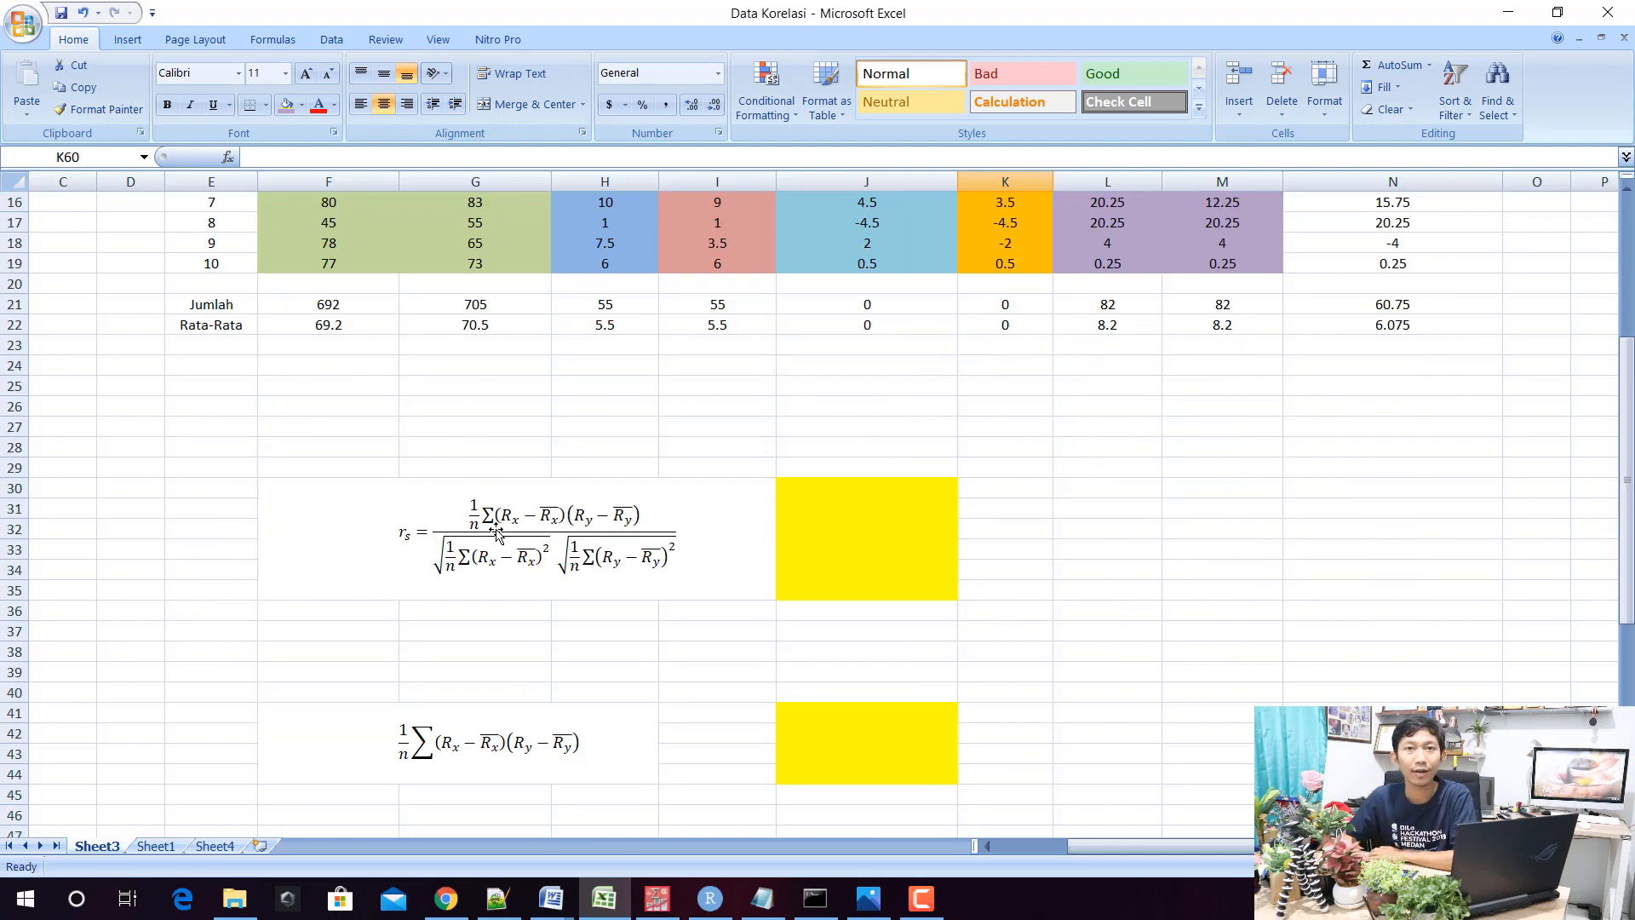
{"action": "scroll", "coordinate": [511, 515], "scroll_direction": "down", "scroll_amount": 2}
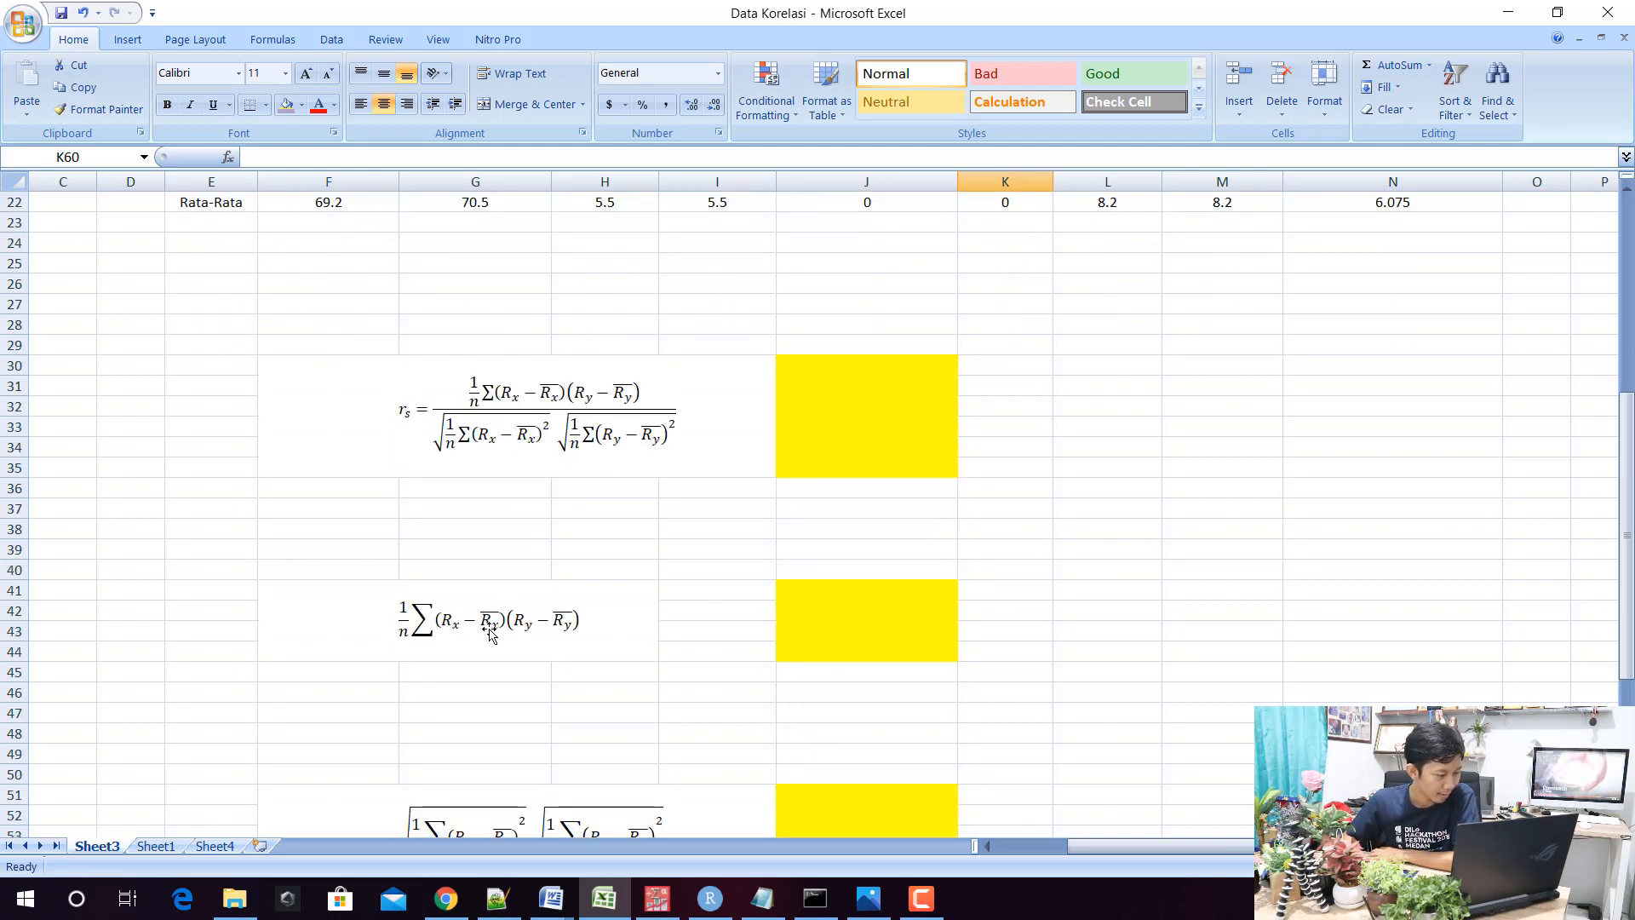
{"action": "scroll", "coordinate": [418, 617], "scroll_direction": "up", "scroll_amount": 2}
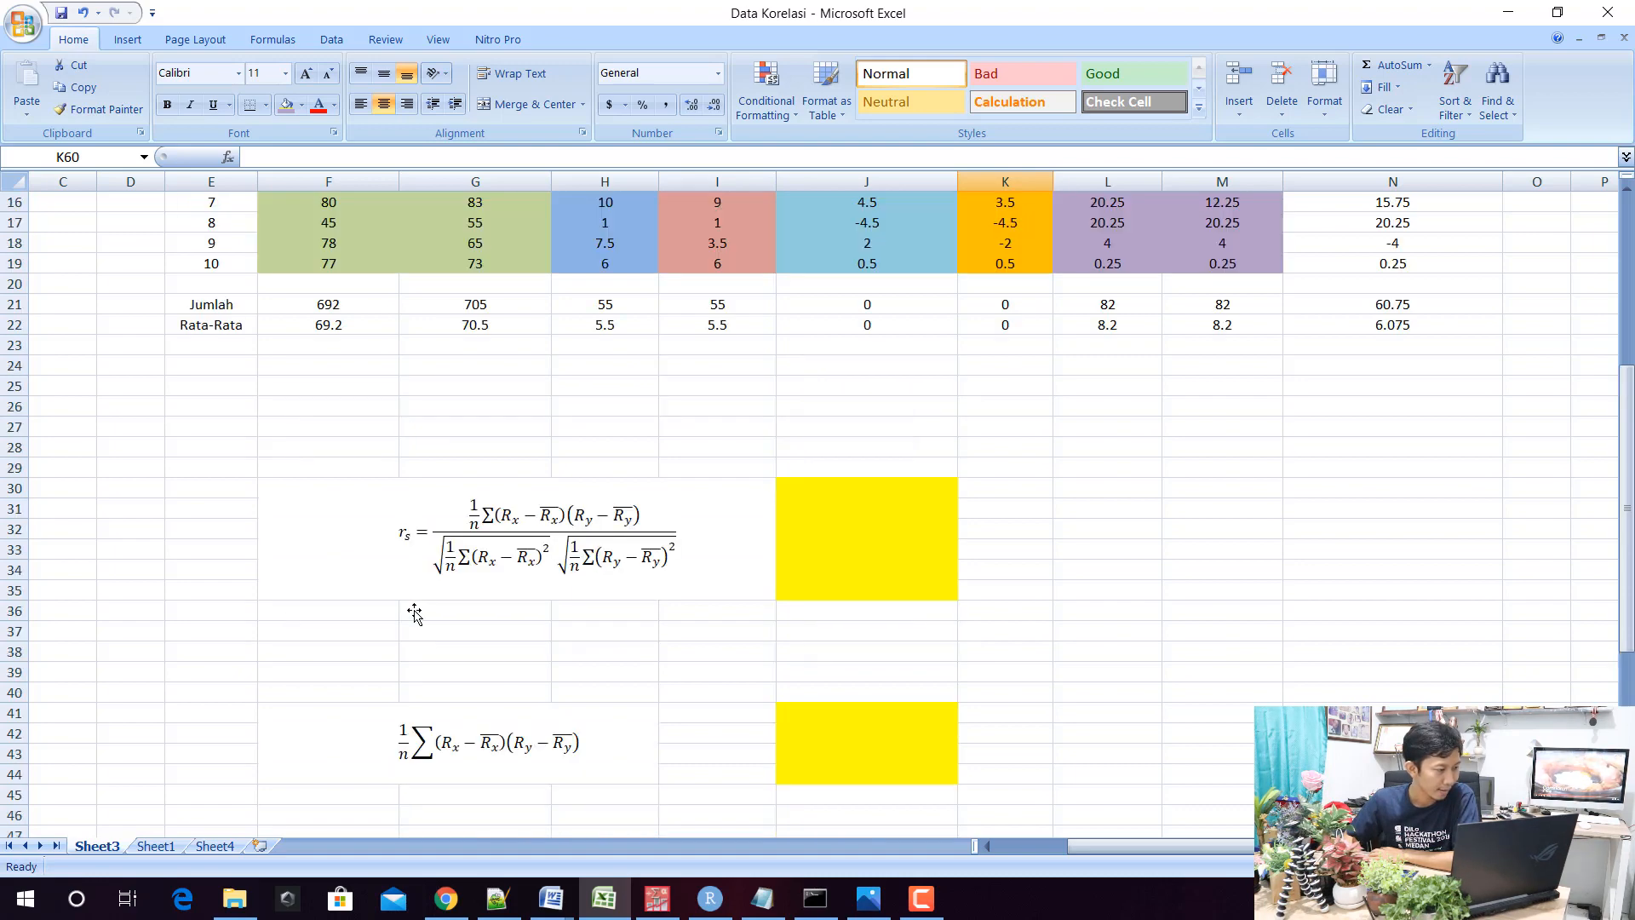
{"action": "scroll", "coordinate": [414, 613], "scroll_direction": "up", "scroll_amount": 4}
{"action": "scroll", "coordinate": [255, 639], "scroll_direction": "down", "scroll_amount": 10}
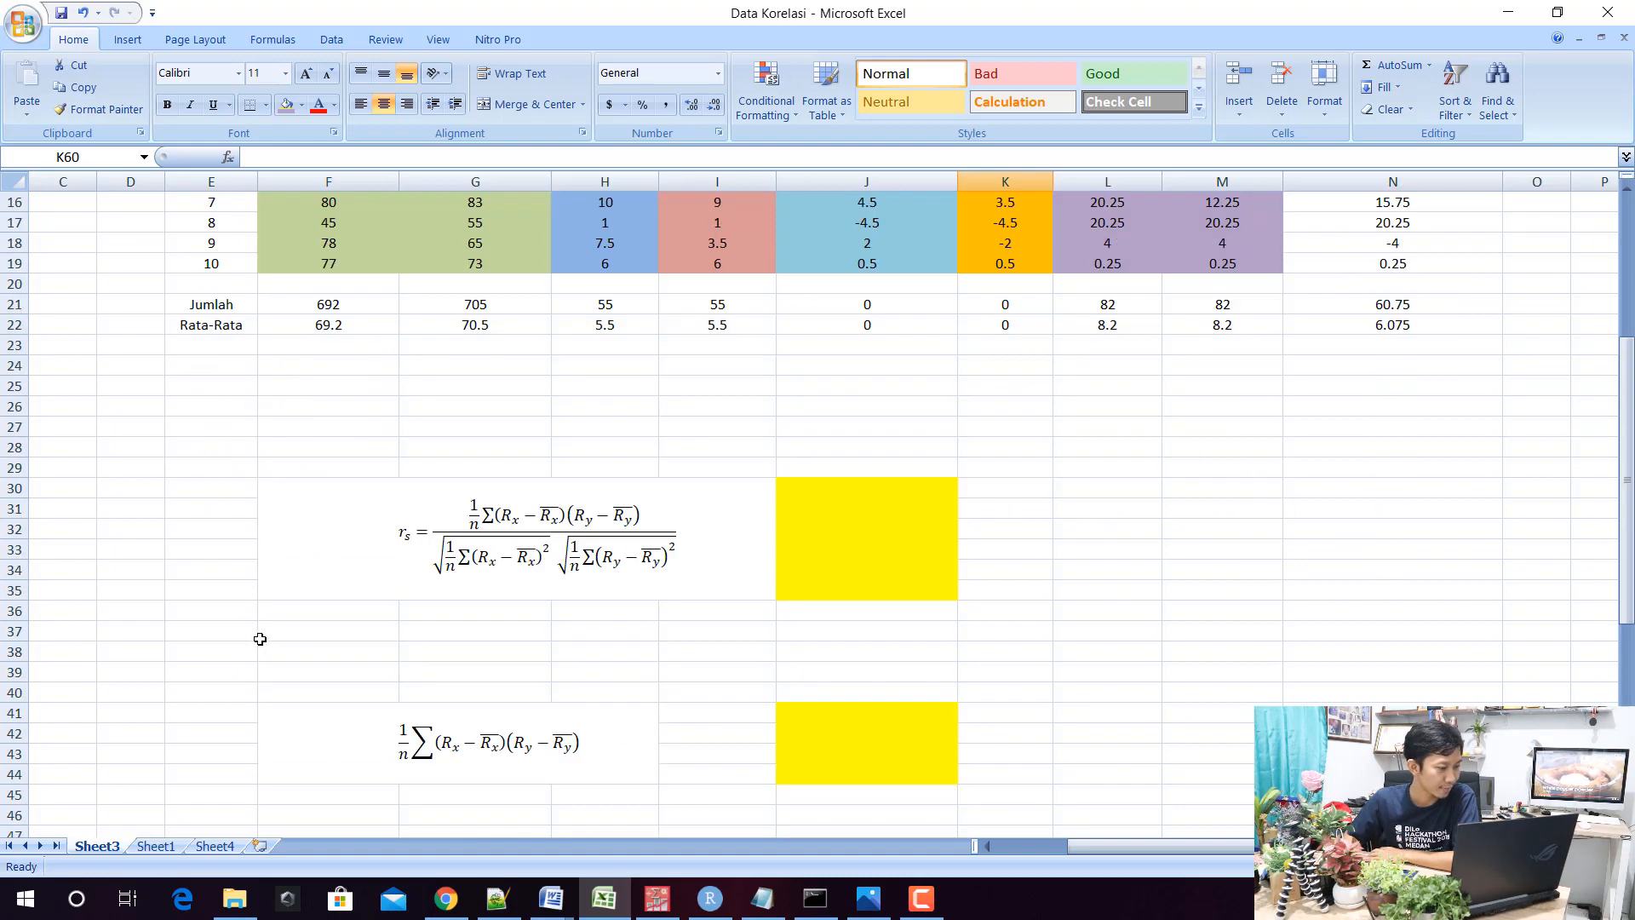
Enter the r_s numerator formula =1/10 * N21 in J41, using the Jumlah of the deviation products
{"action": "left_click", "coordinate": [868, 394]}
{"action": "scroll", "coordinate": [583, 410], "scroll_direction": "up", "scroll_amount": 5}
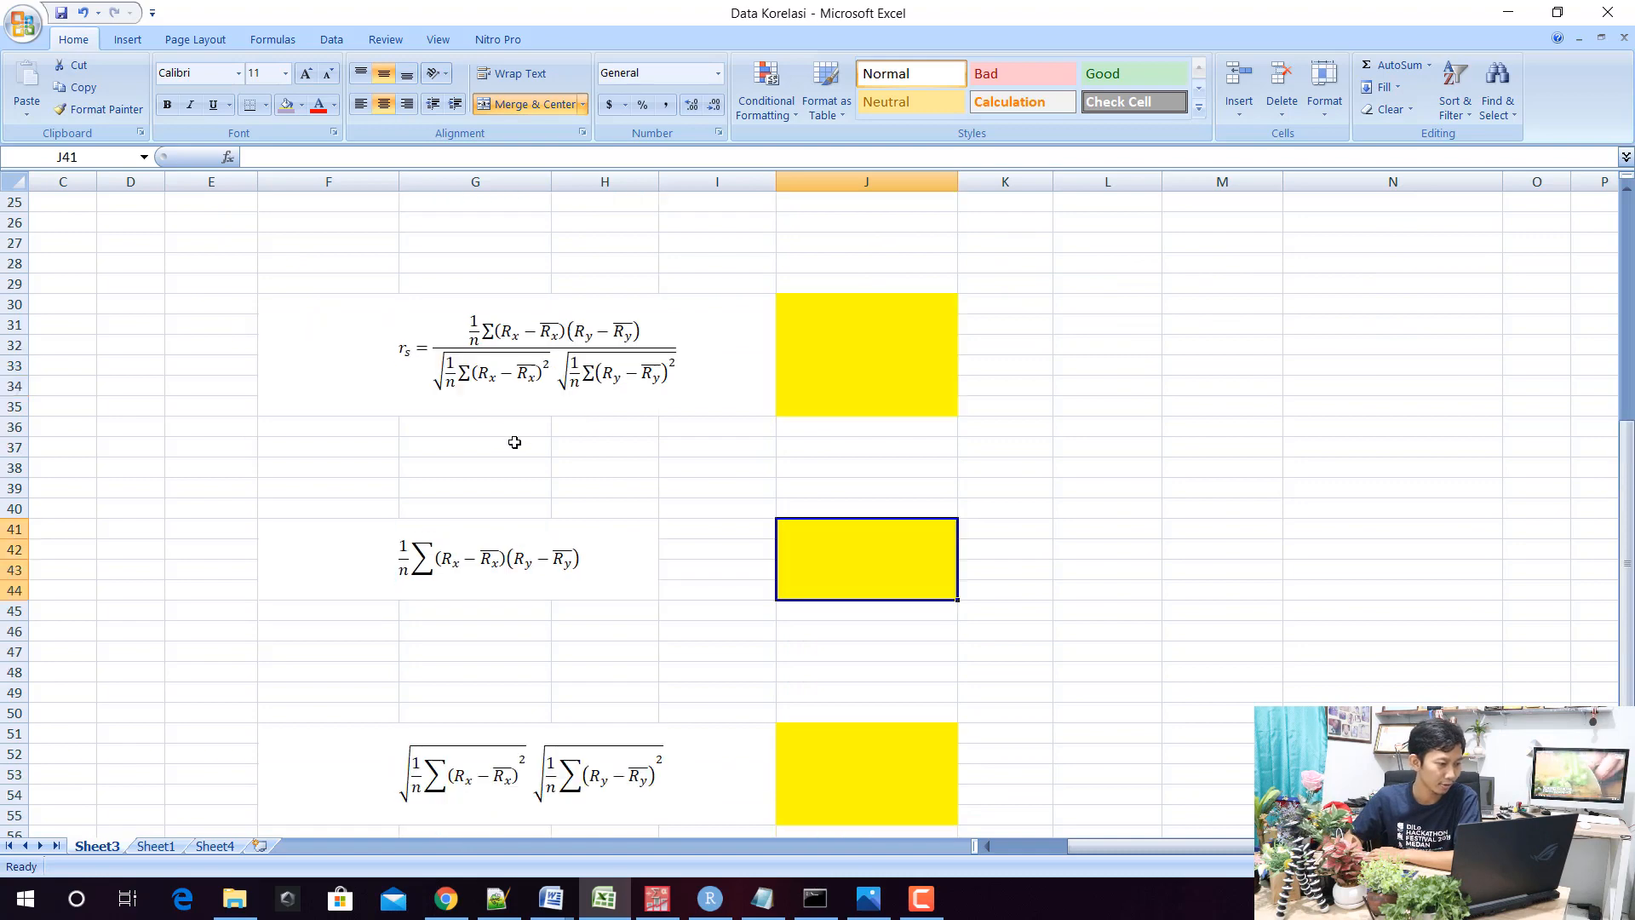
{"action": "scroll", "coordinate": [590, 546], "scroll_direction": "down", "scroll_amount": 2}
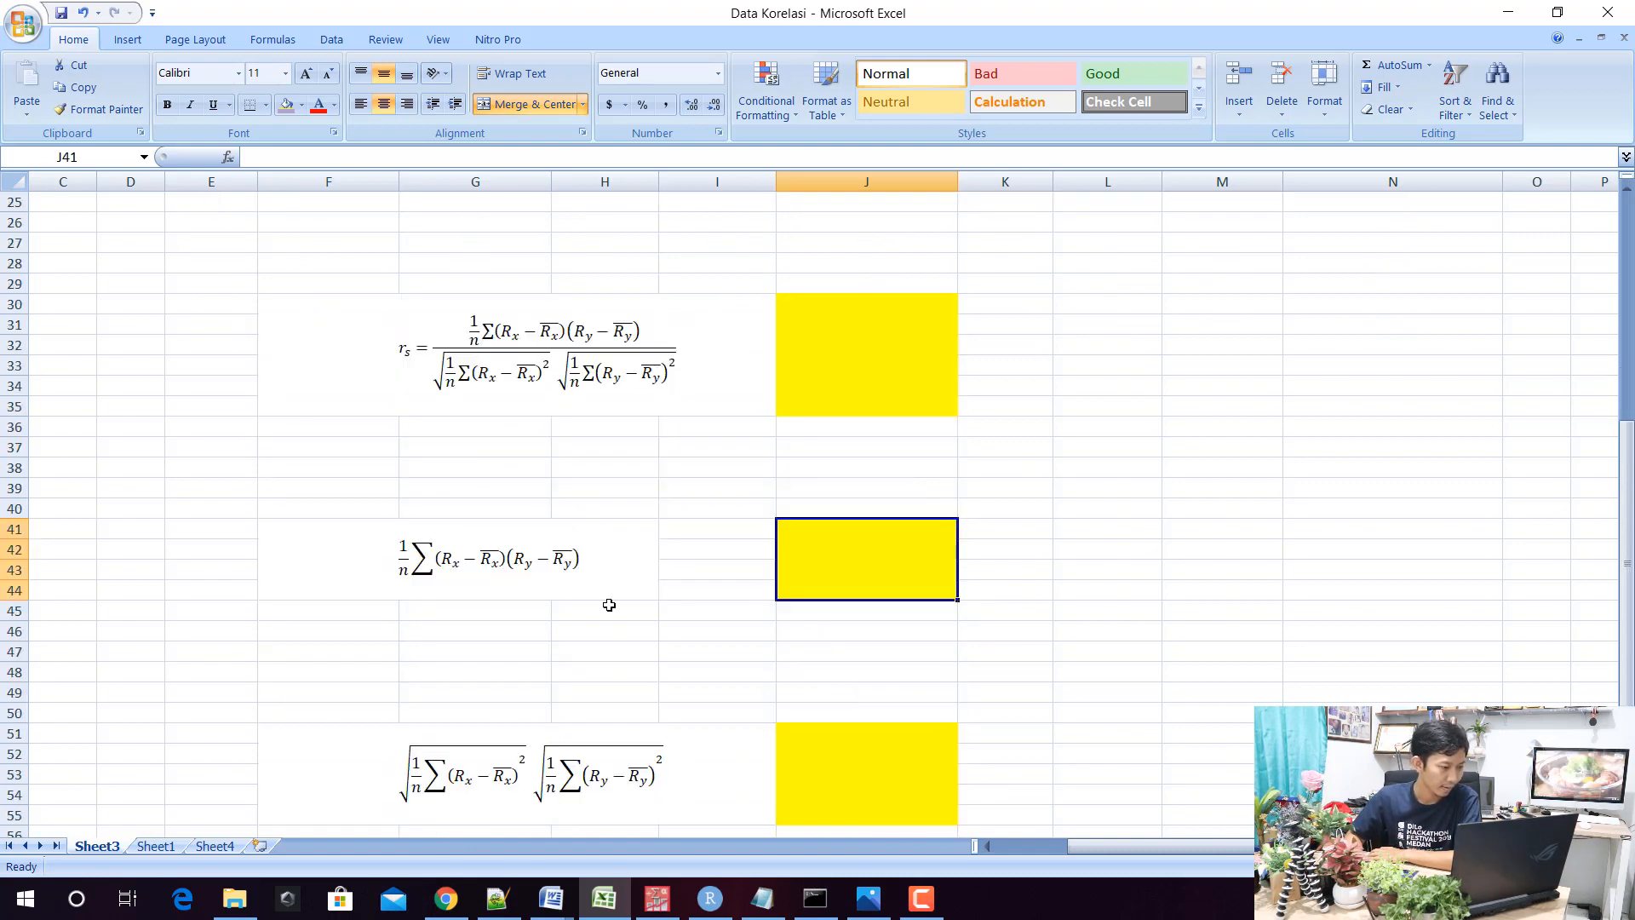
{"action": "type", "text": "="}
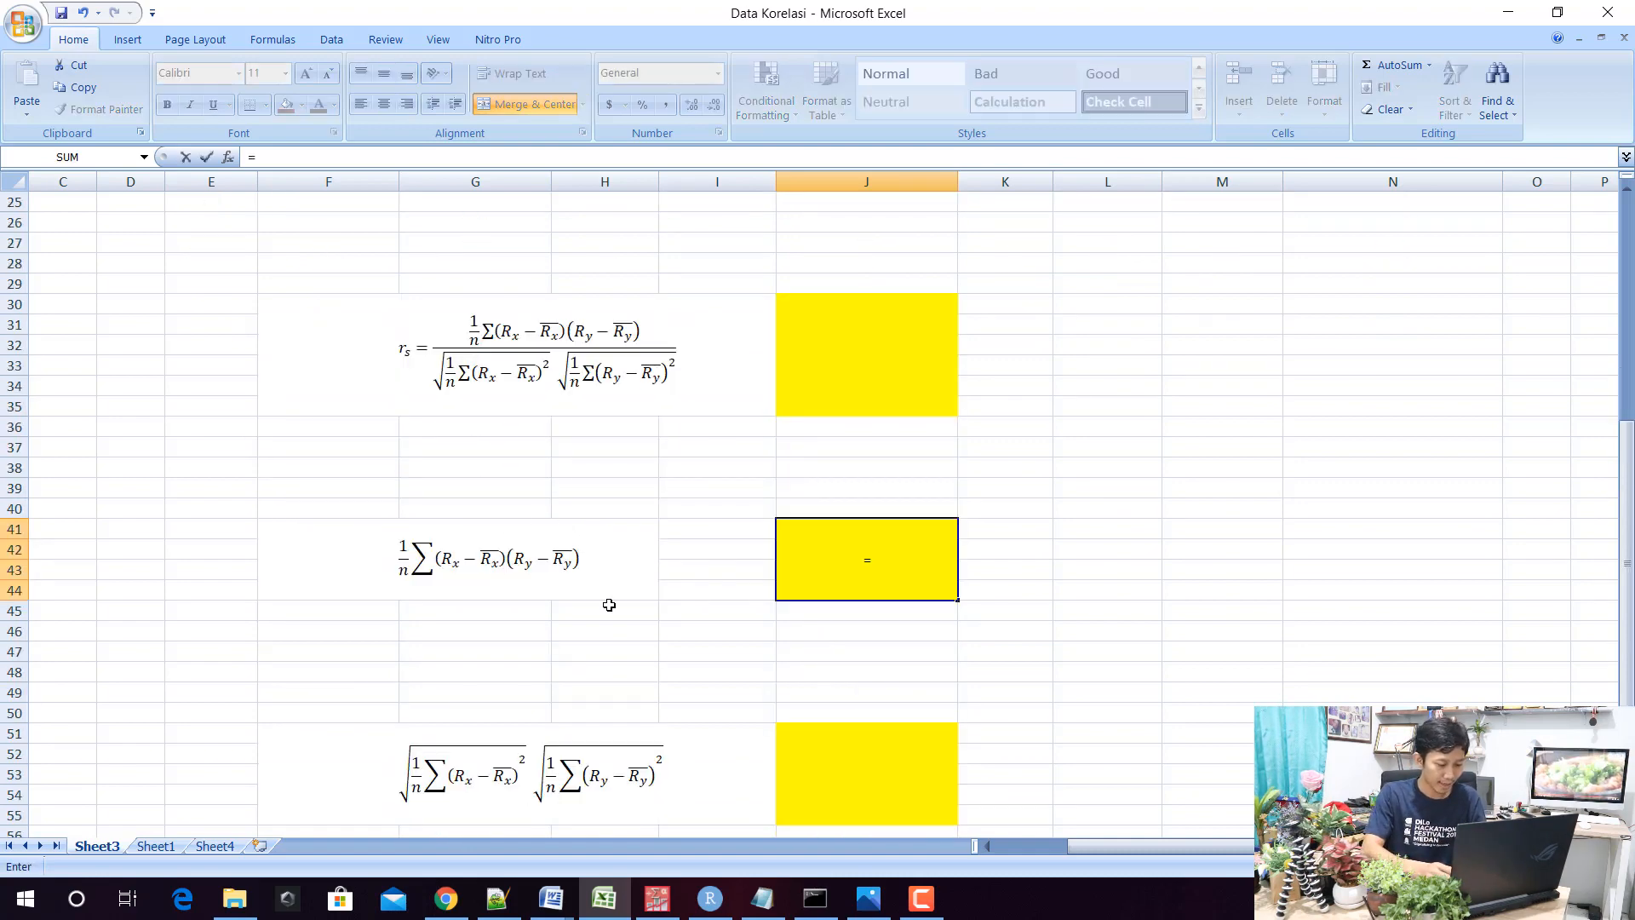
{"action": "type", "text": "1/10"}
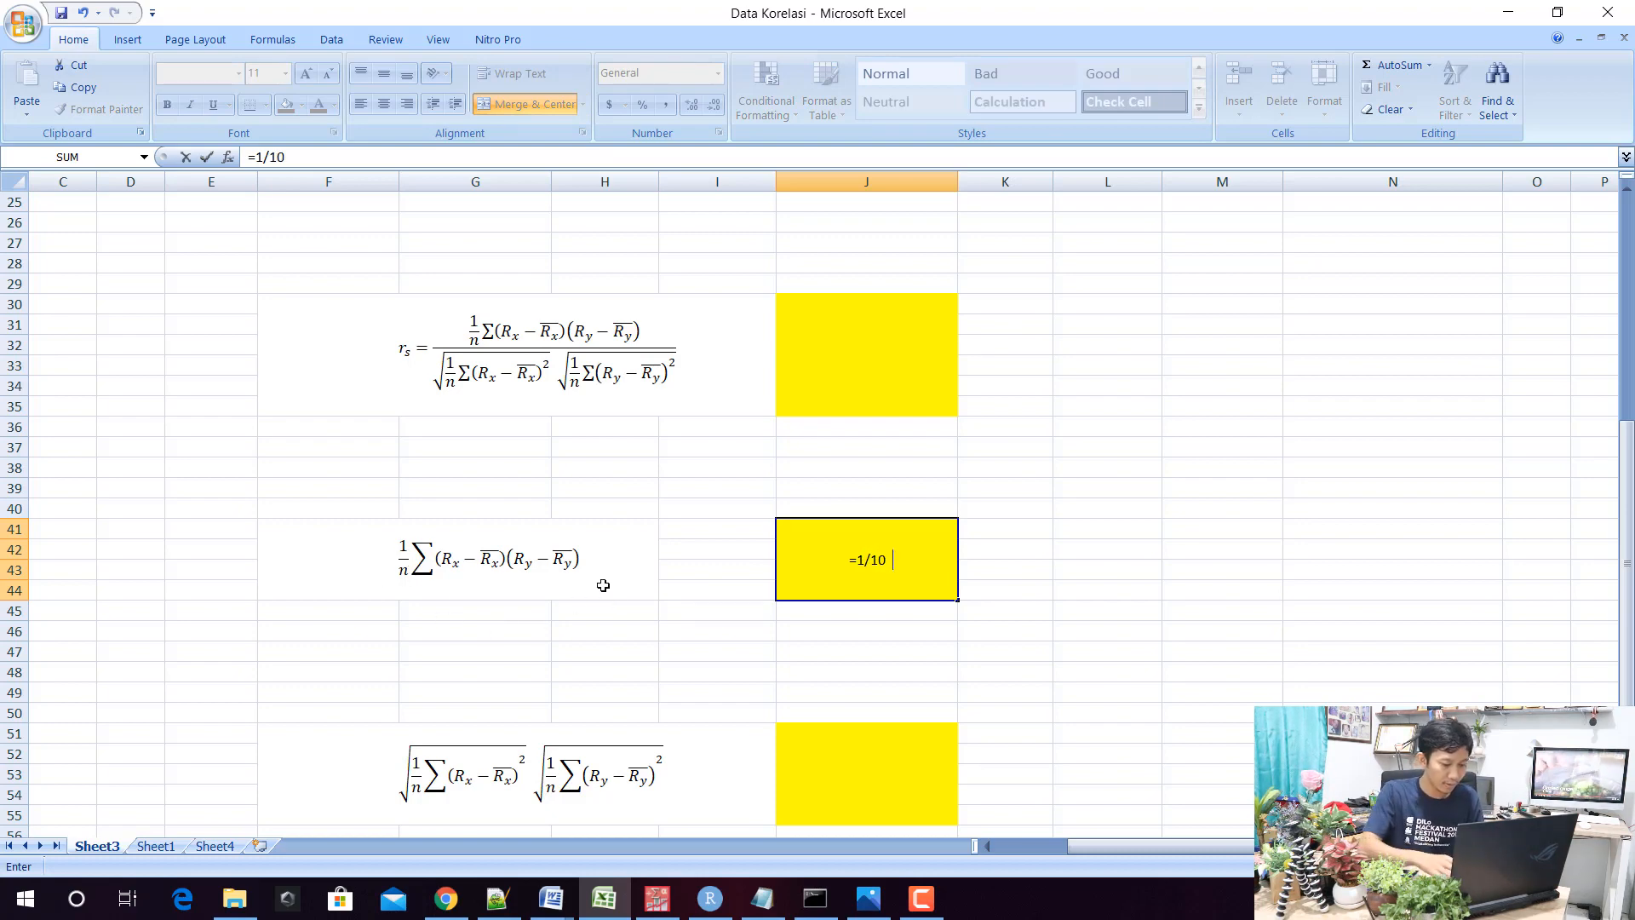
{"action": "type", "text": "  *"}
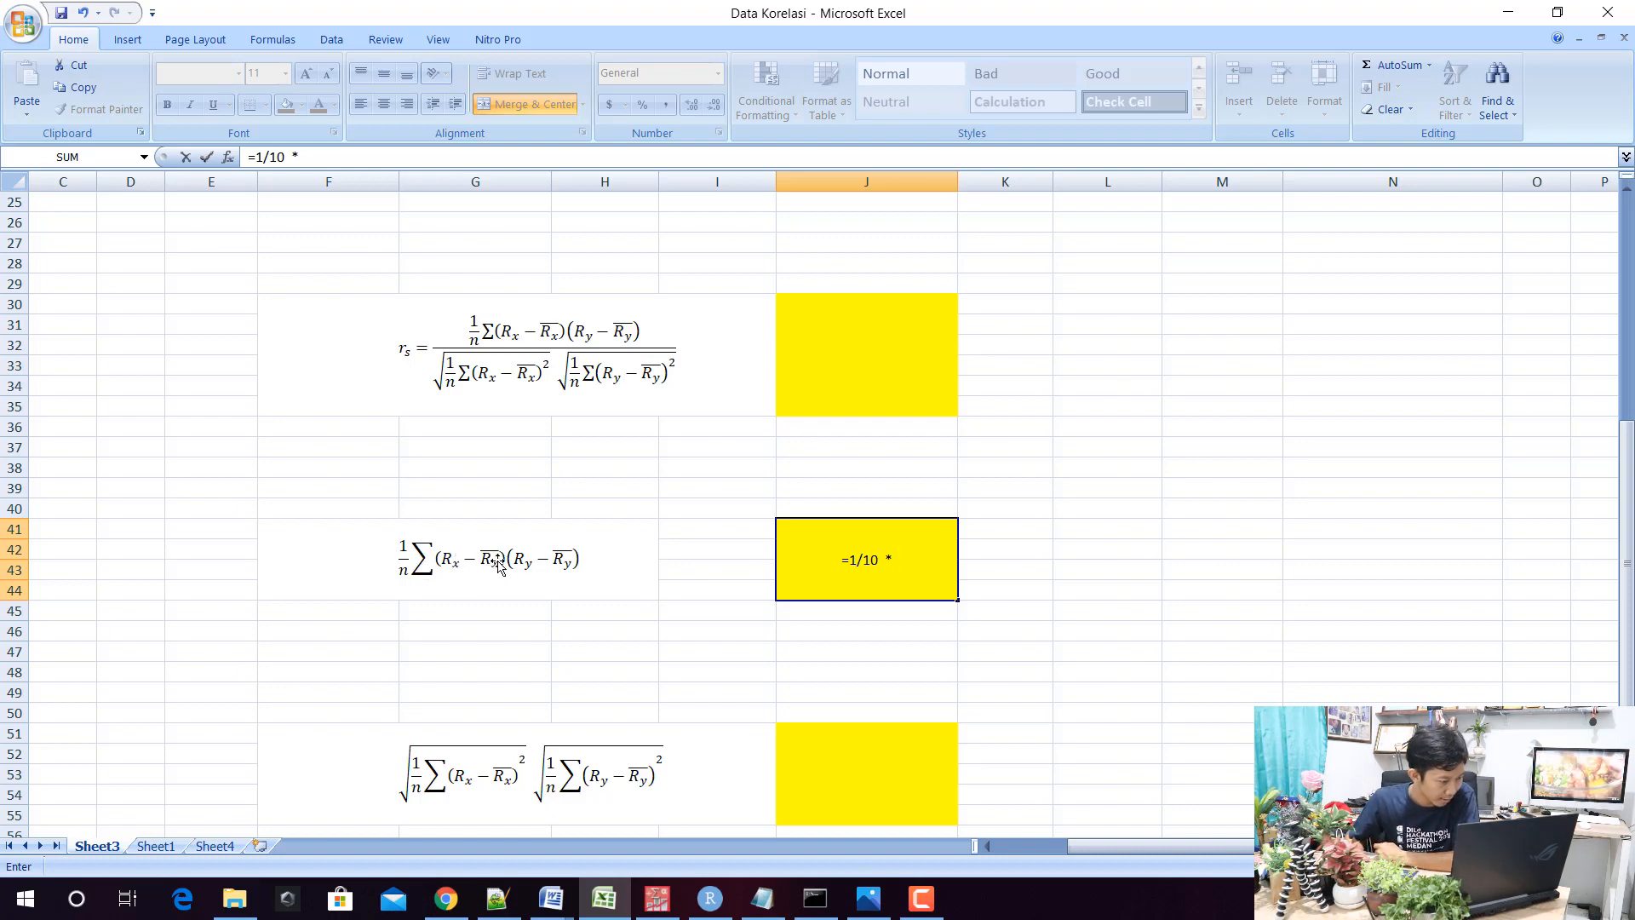
{"action": "scroll", "coordinate": [613, 569], "scroll_direction": "up", "scroll_amount": 6}
{"action": "scroll", "coordinate": [963, 553], "scroll_direction": "up", "scroll_amount": 1}
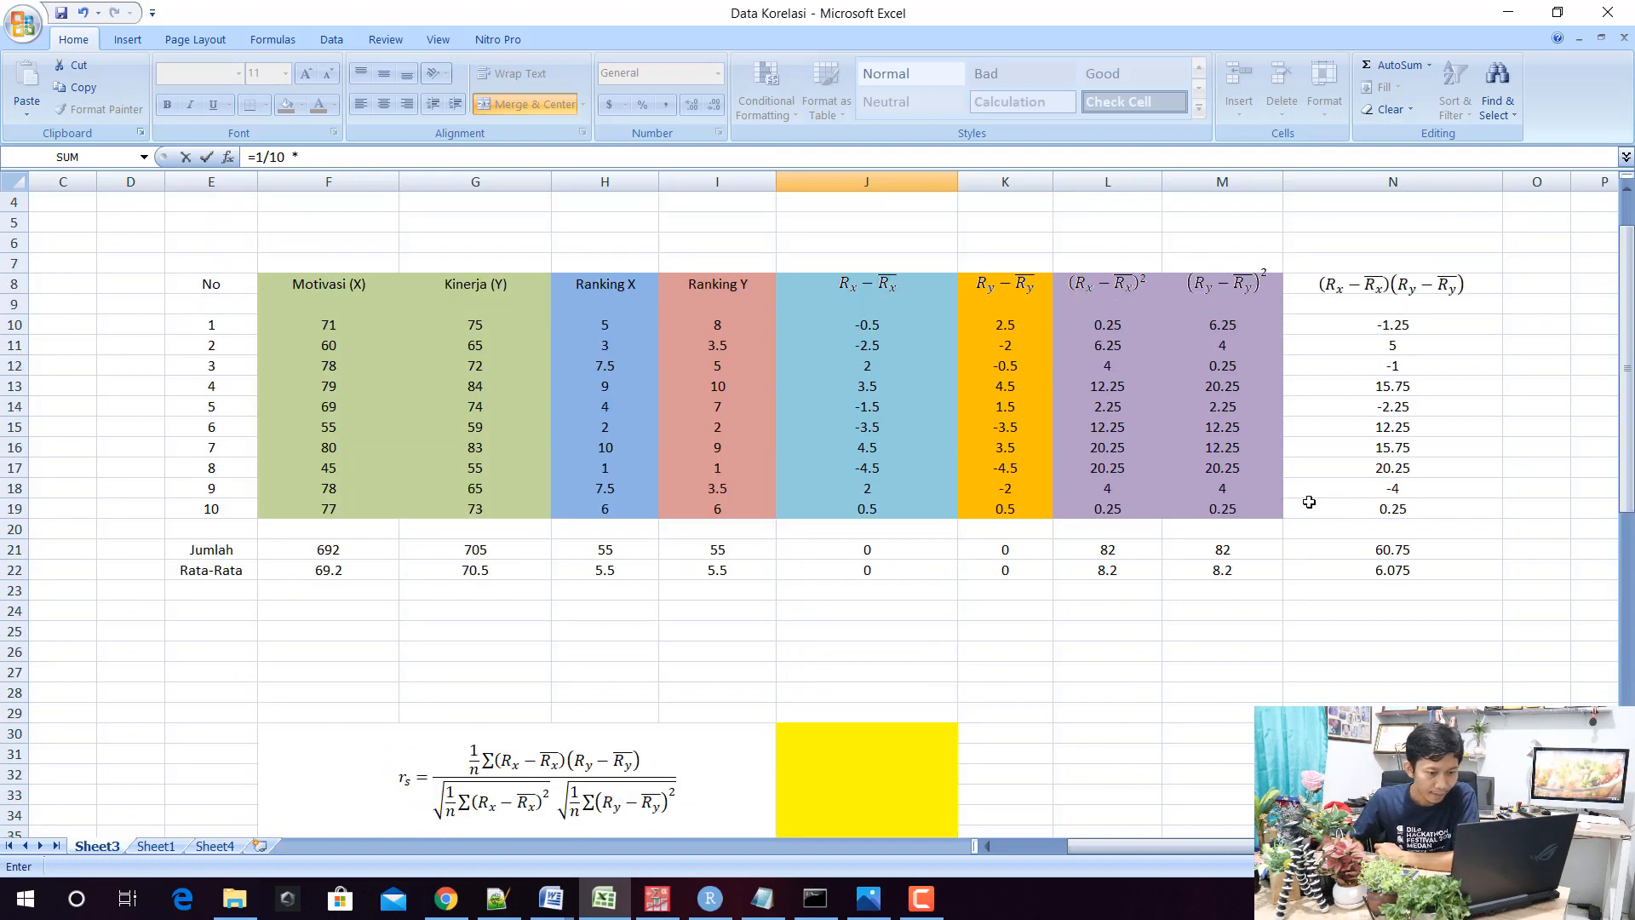
{"action": "left_click", "coordinate": [1401, 551]}
{"action": "scroll", "coordinate": [988, 632], "scroll_direction": "down", "scroll_amount": 4}
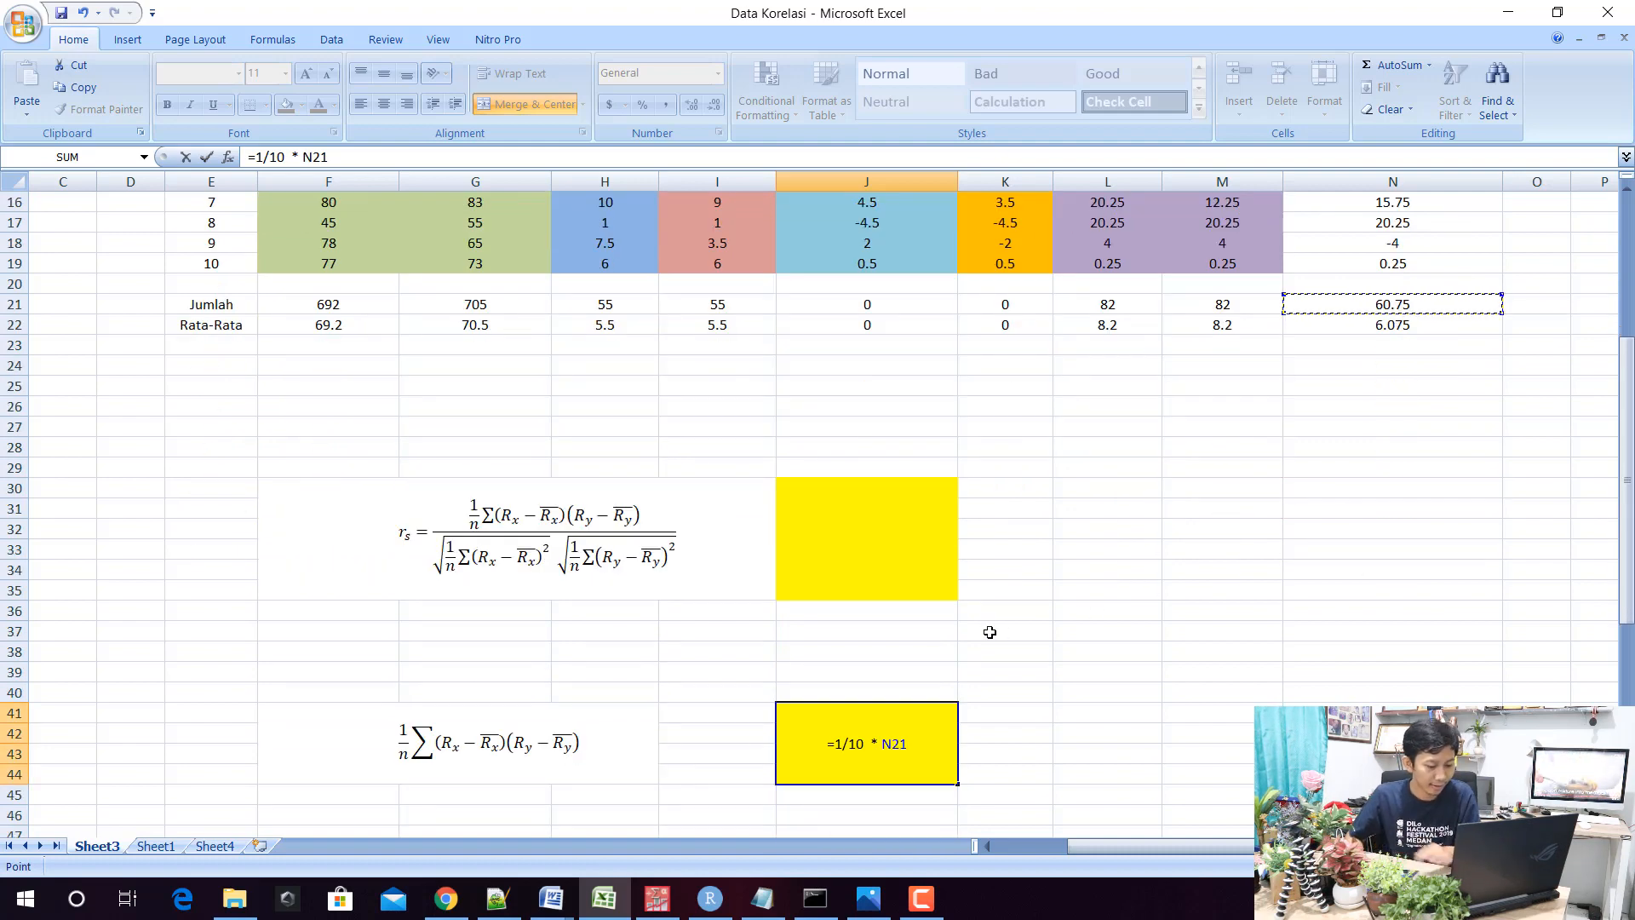
{"action": "key", "text": "Return"}
{"action": "left_click", "coordinate": [916, 719]}
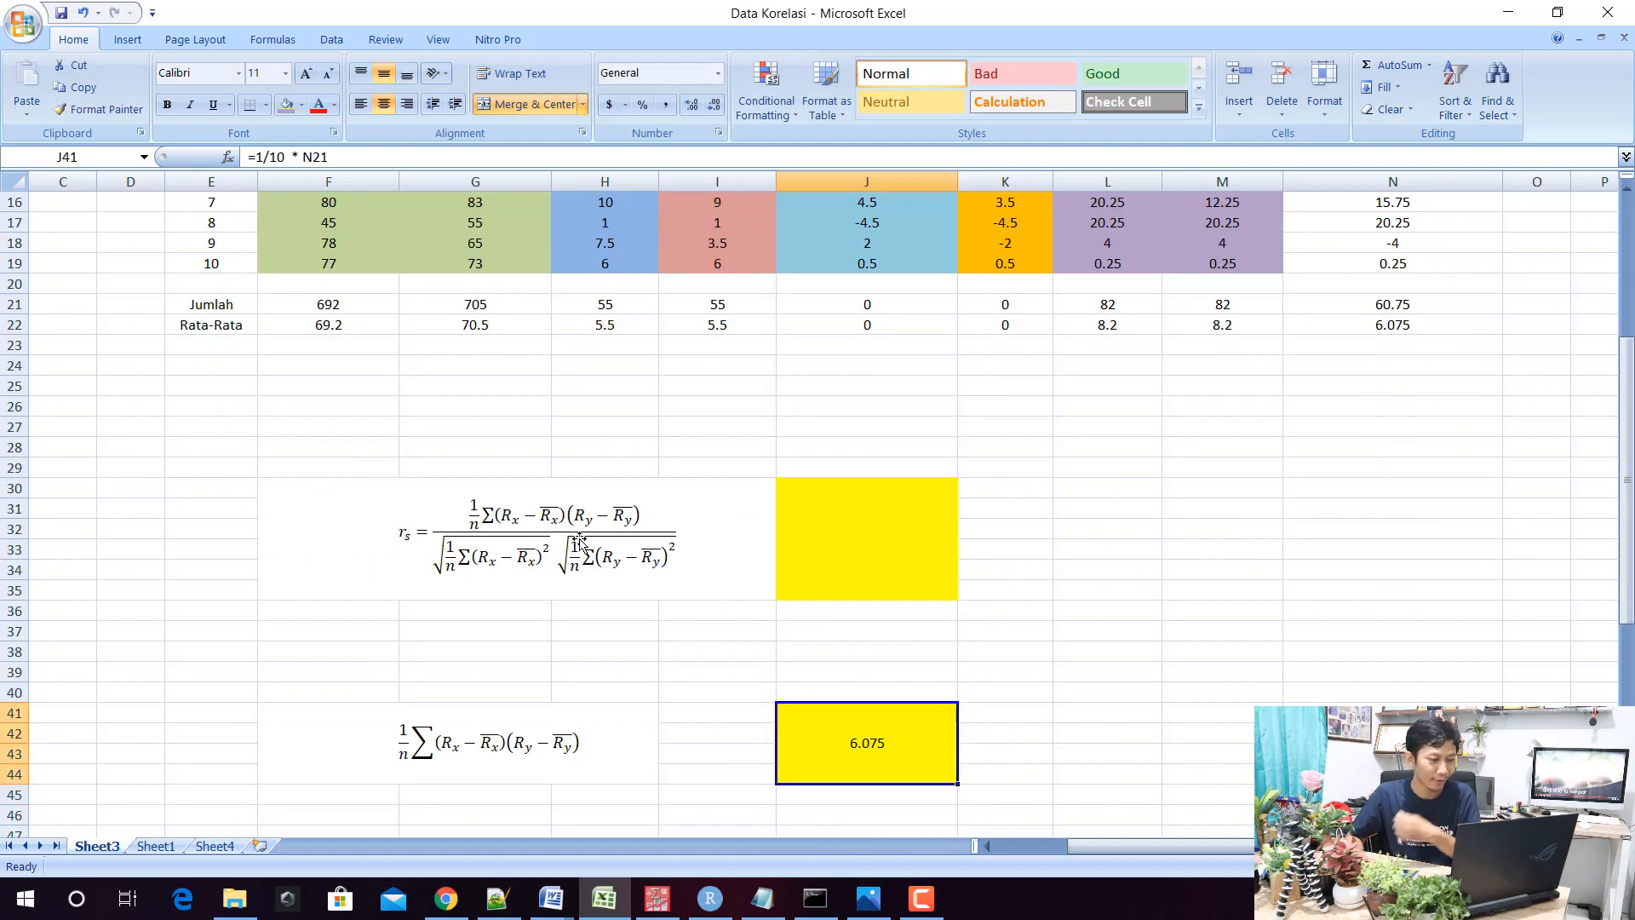
Begin the r_s denominator formula in J51 with =sqrt(1/10 * L21), using the Jumlah of the squared X-rank deviations
{"action": "scroll", "coordinate": [622, 537], "scroll_direction": "down", "scroll_amount": 8}
{"action": "left_click", "coordinate": [839, 484]}
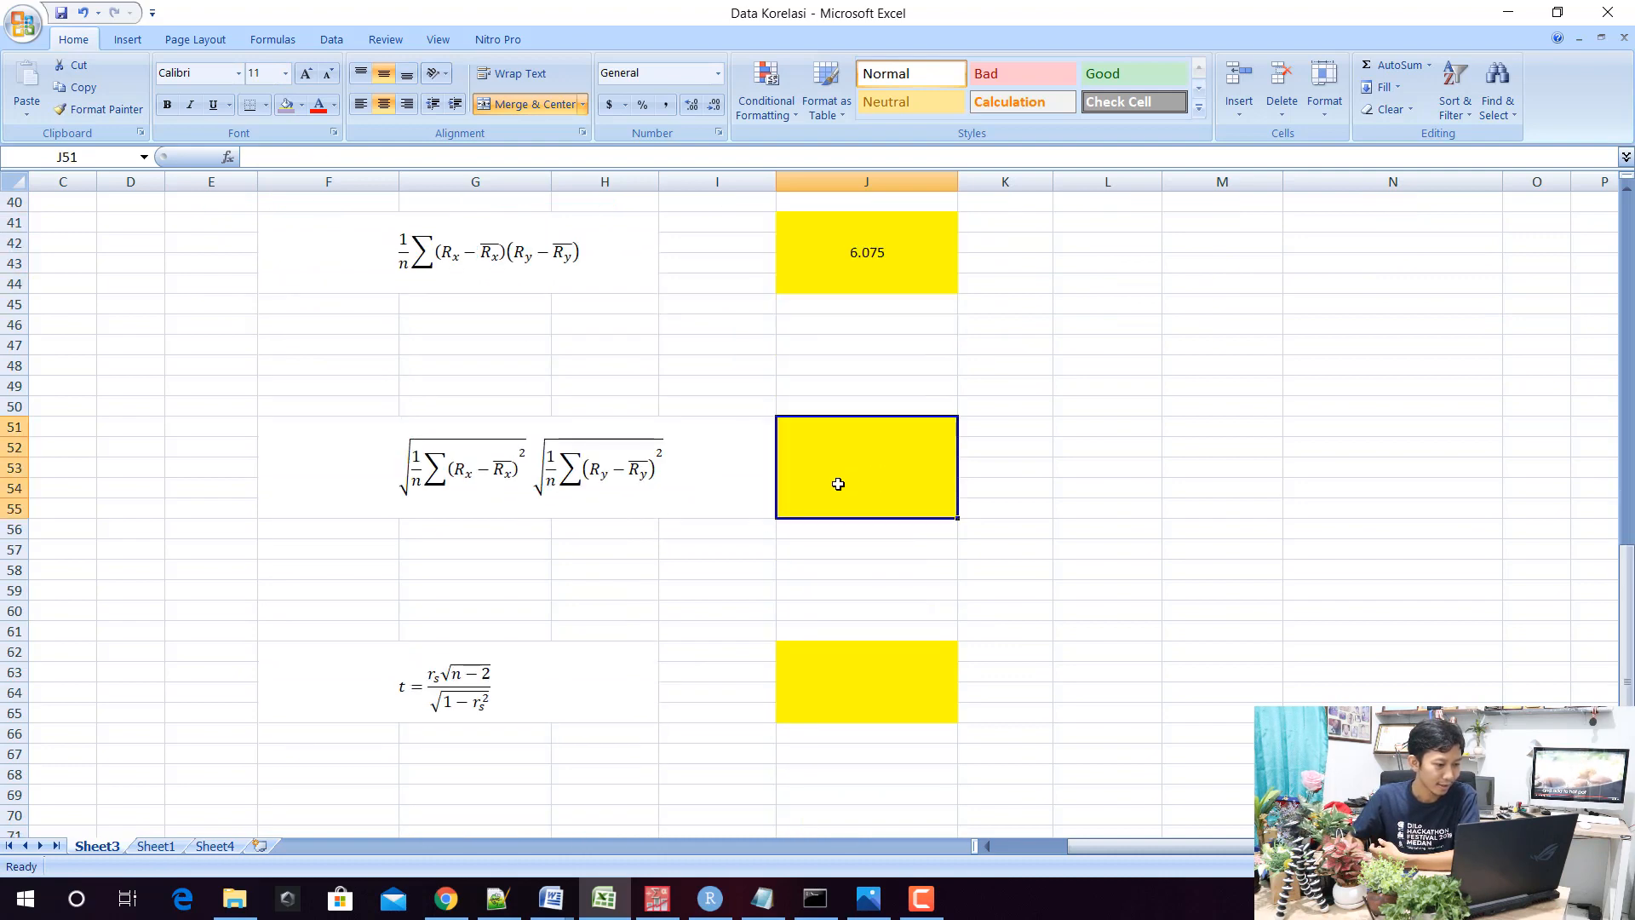
{"action": "type", "text": "="}
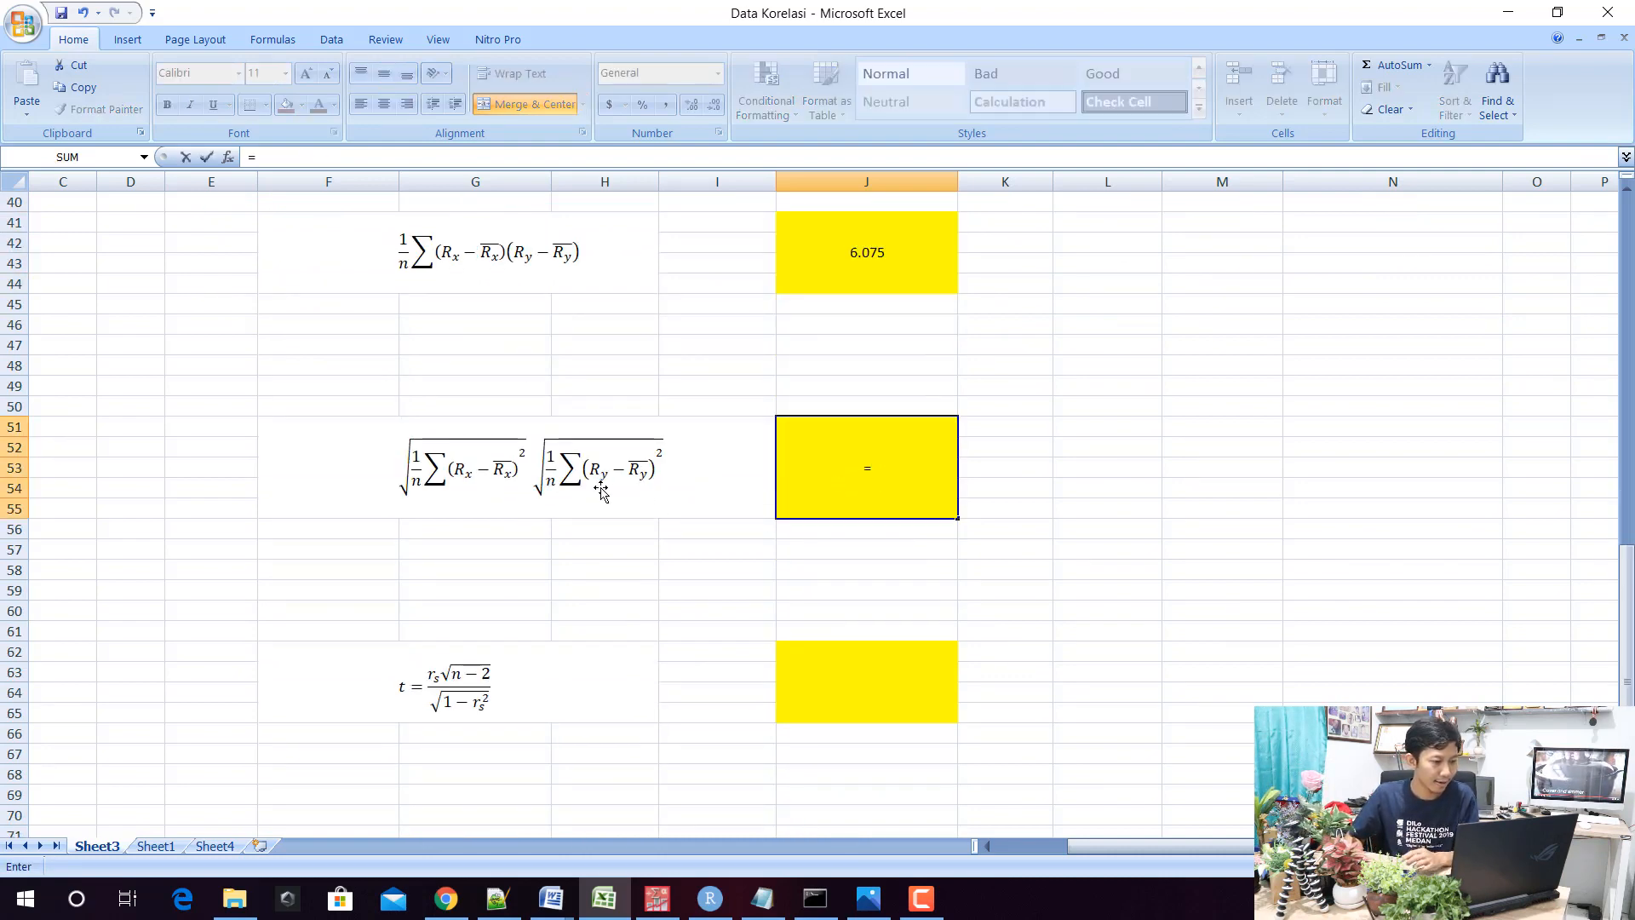
{"action": "type", "text": "sq"}
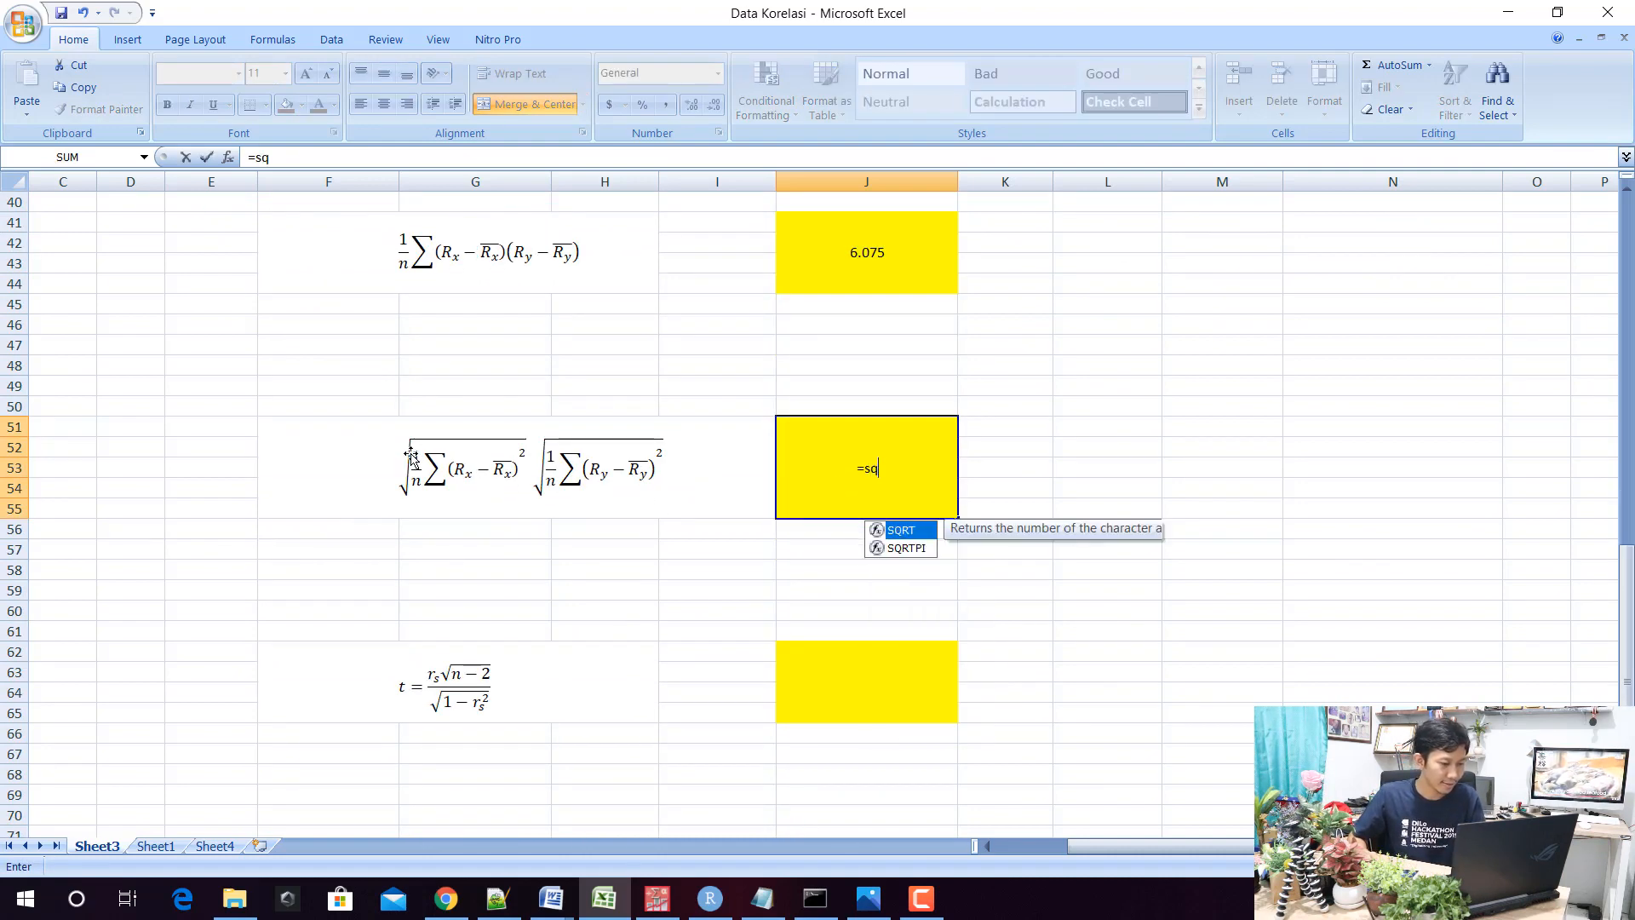
{"action": "type", "text": "rt("}
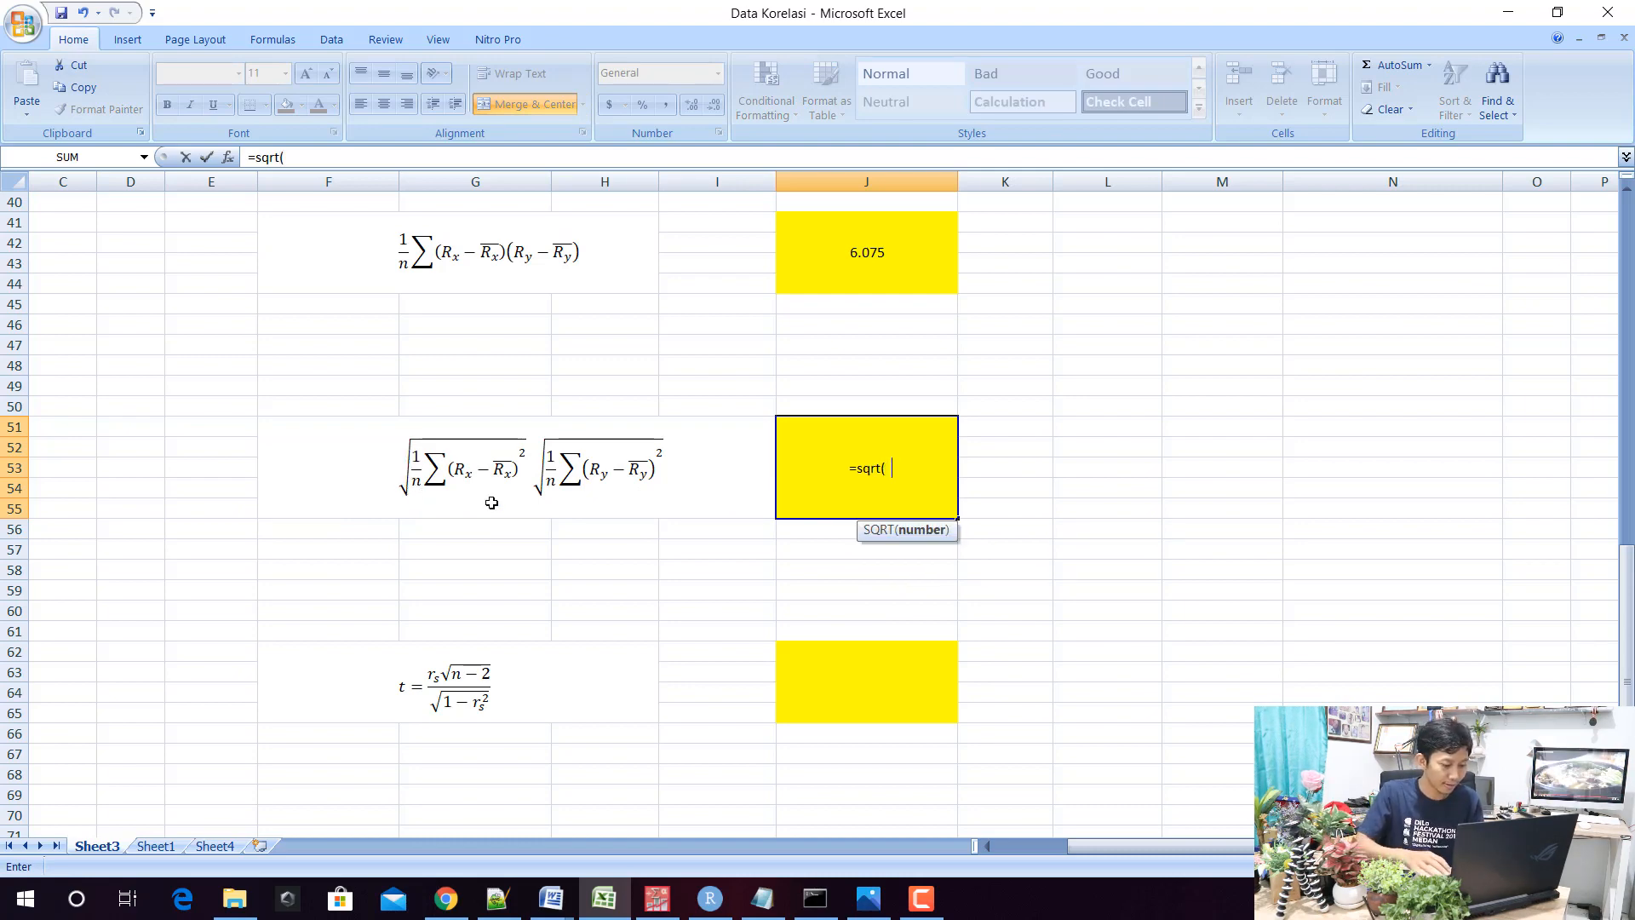
{"action": "type", "text": "  1/10"}
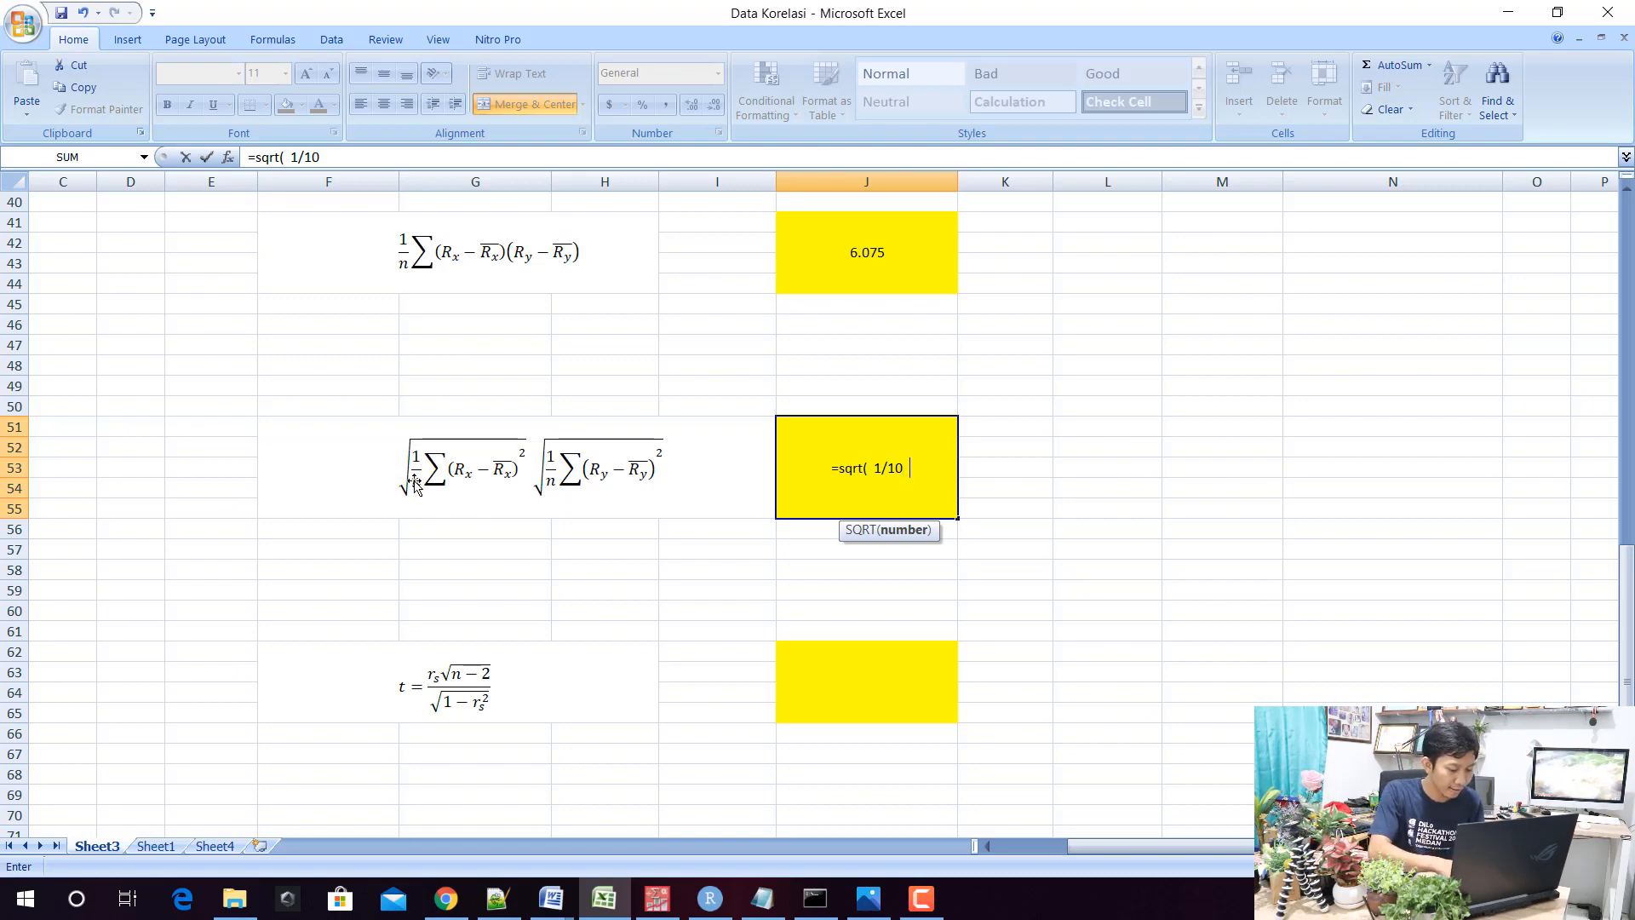
{"action": "type", "text": "  *"}
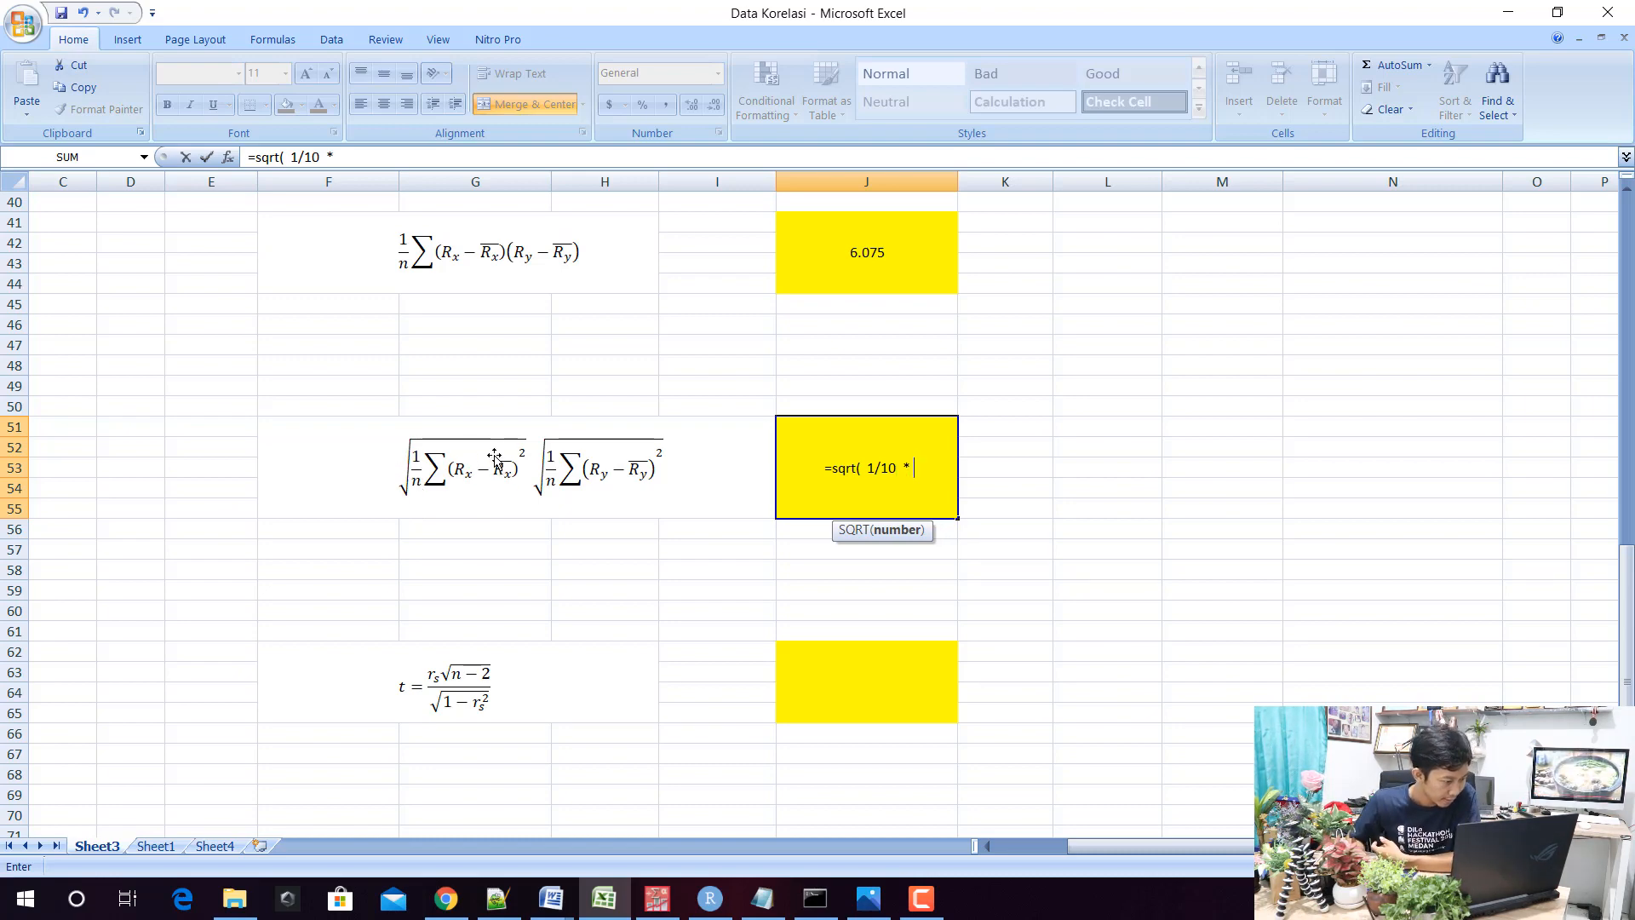
{"action": "scroll", "coordinate": [835, 443], "scroll_direction": "up", "scroll_amount": 13}
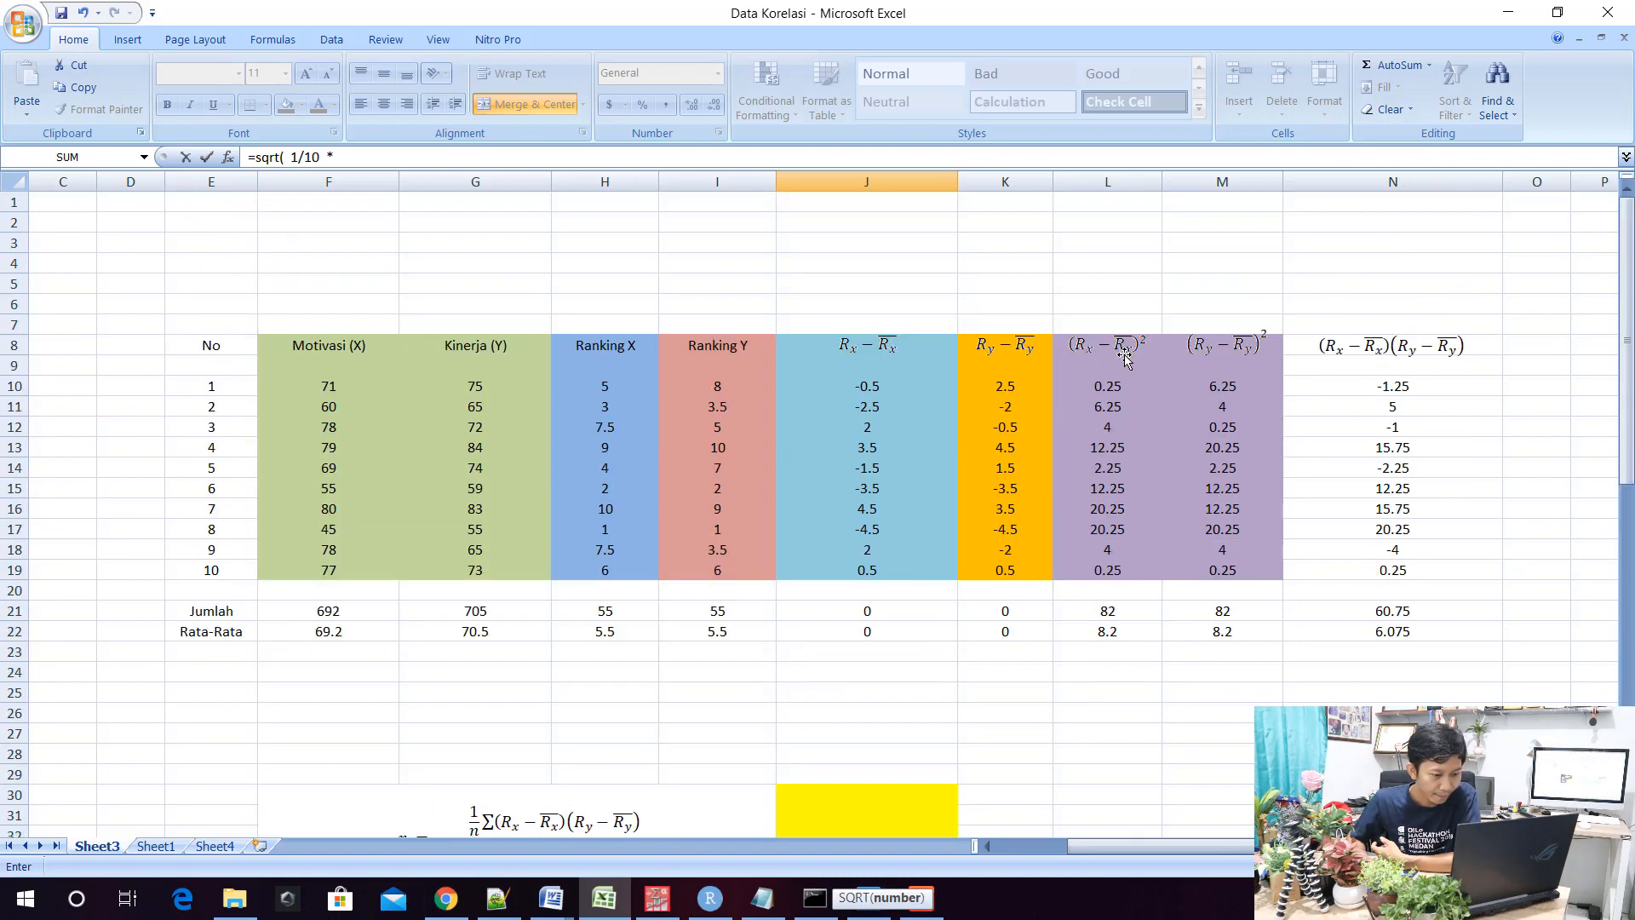
{"action": "left_click", "coordinate": [1087, 613]}
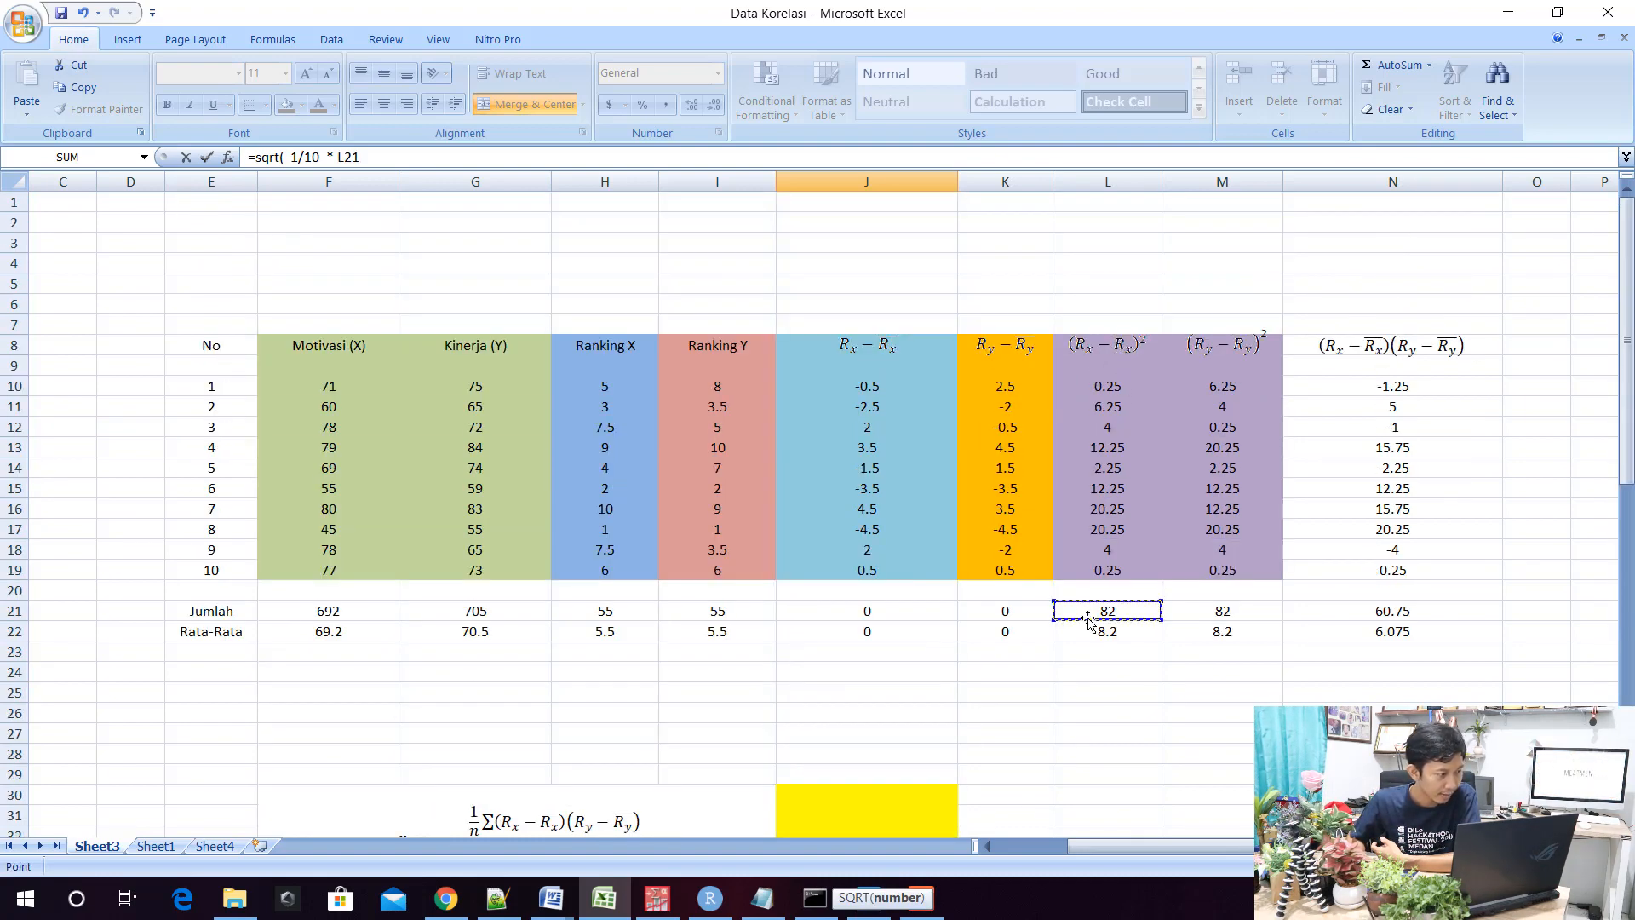
{"action": "scroll", "coordinate": [1069, 720], "scroll_direction": "down", "scroll_amount": 9}
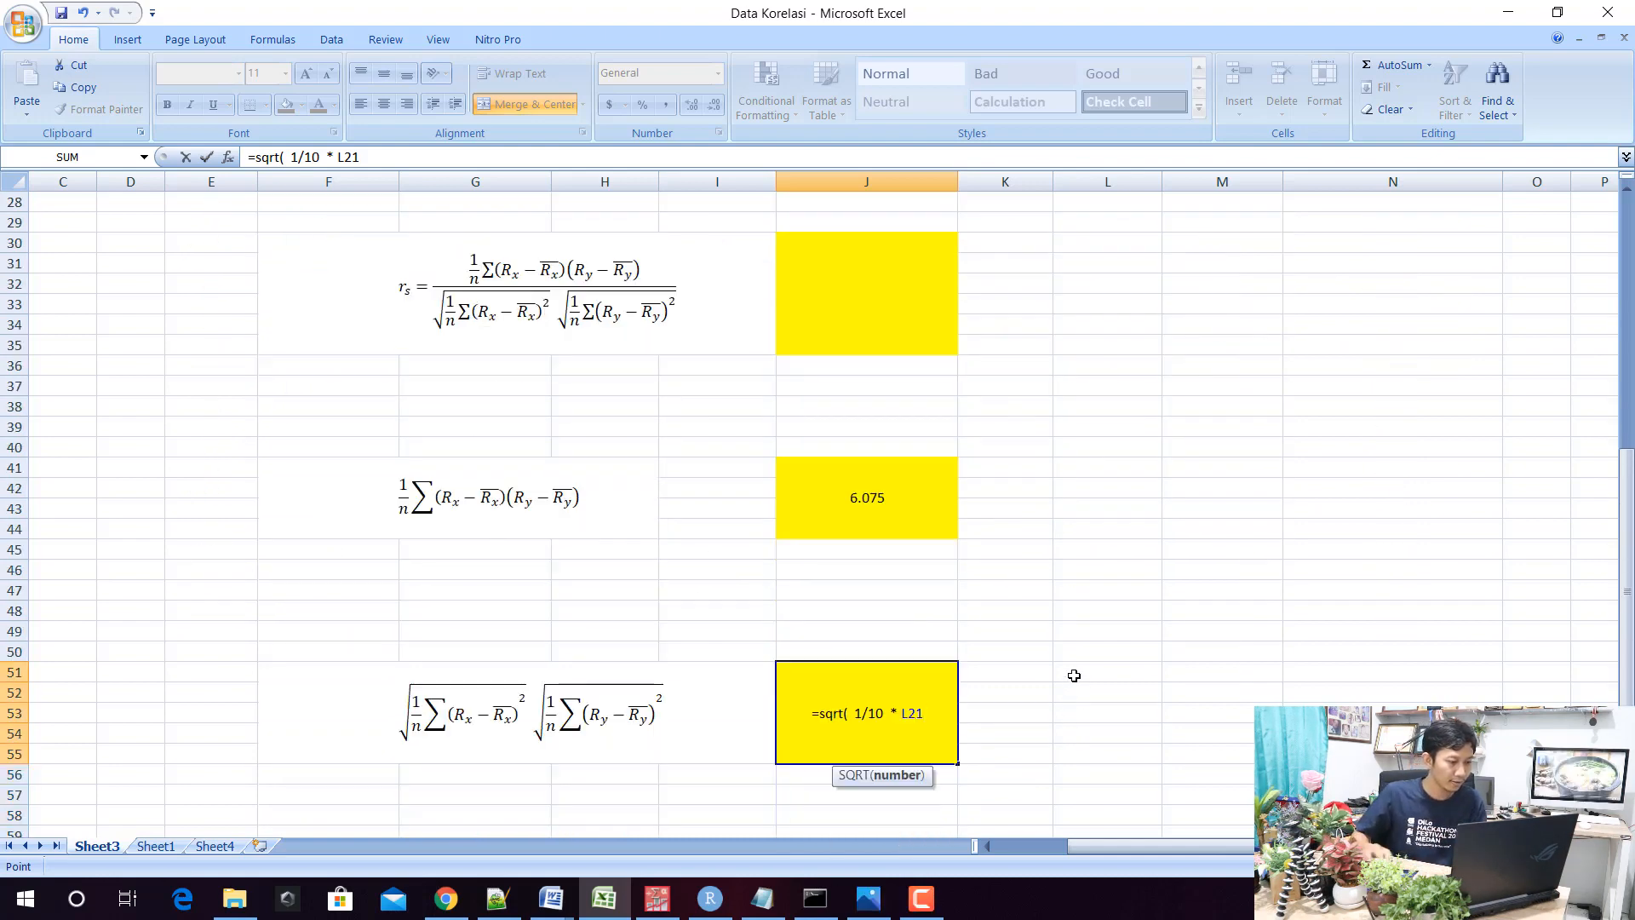
{"action": "type", "text": ")  "}
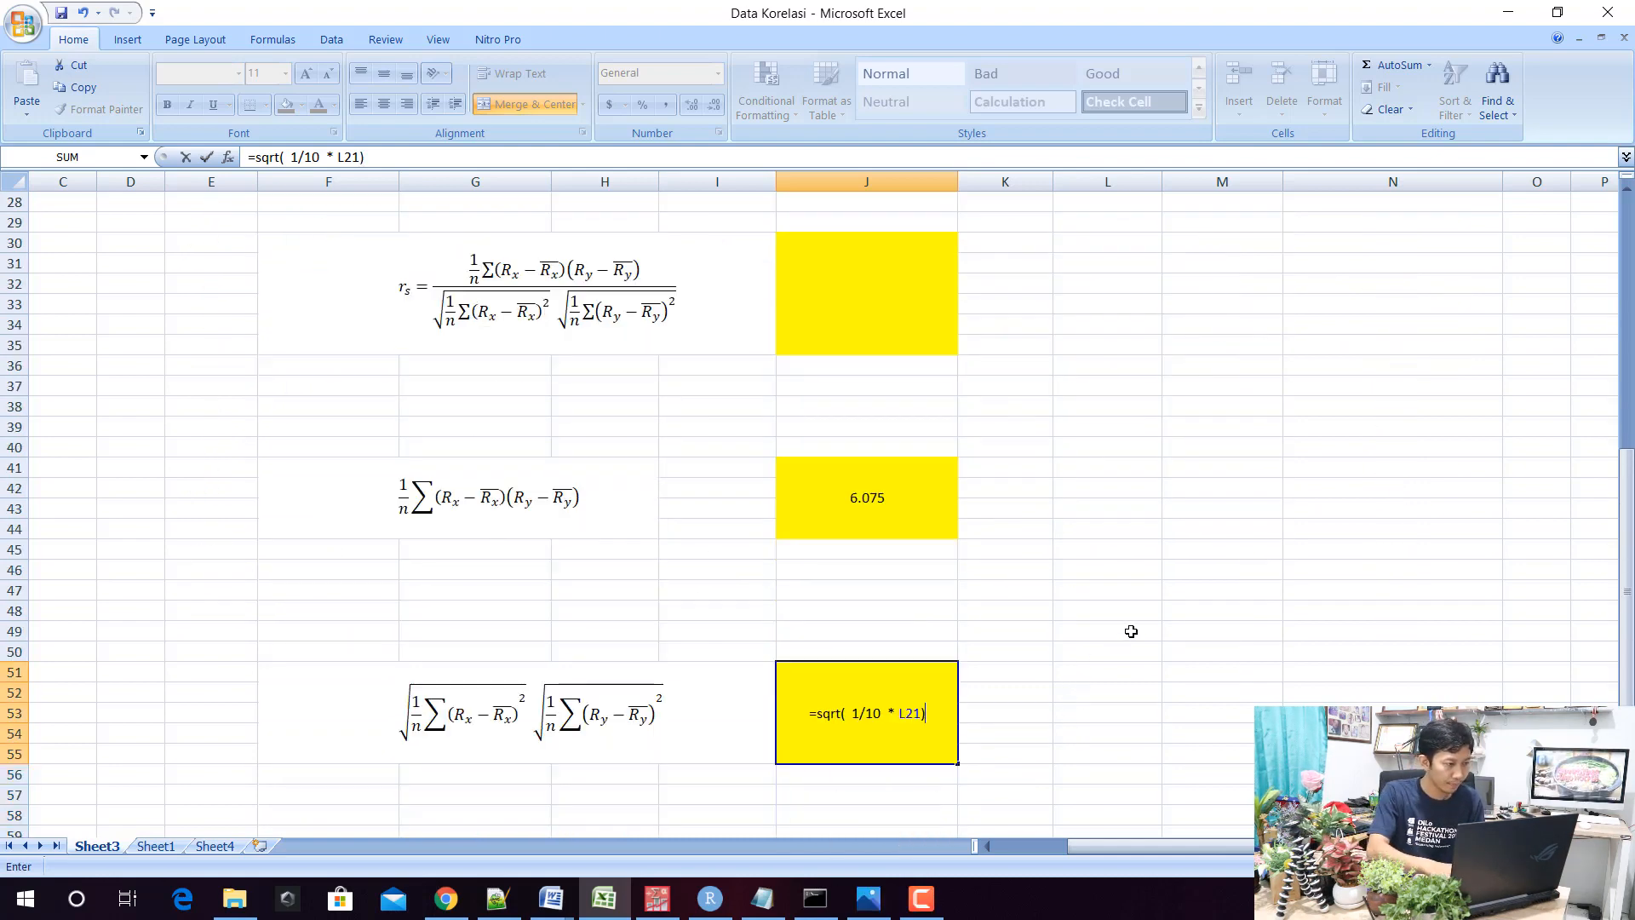
Complete the r_s denominator formula in J51 by multiplying with sqrt(1/10 * M21), using the Jumlah of the squared Y-rank deviations
{"action": "type", "text": "* sqrt("}
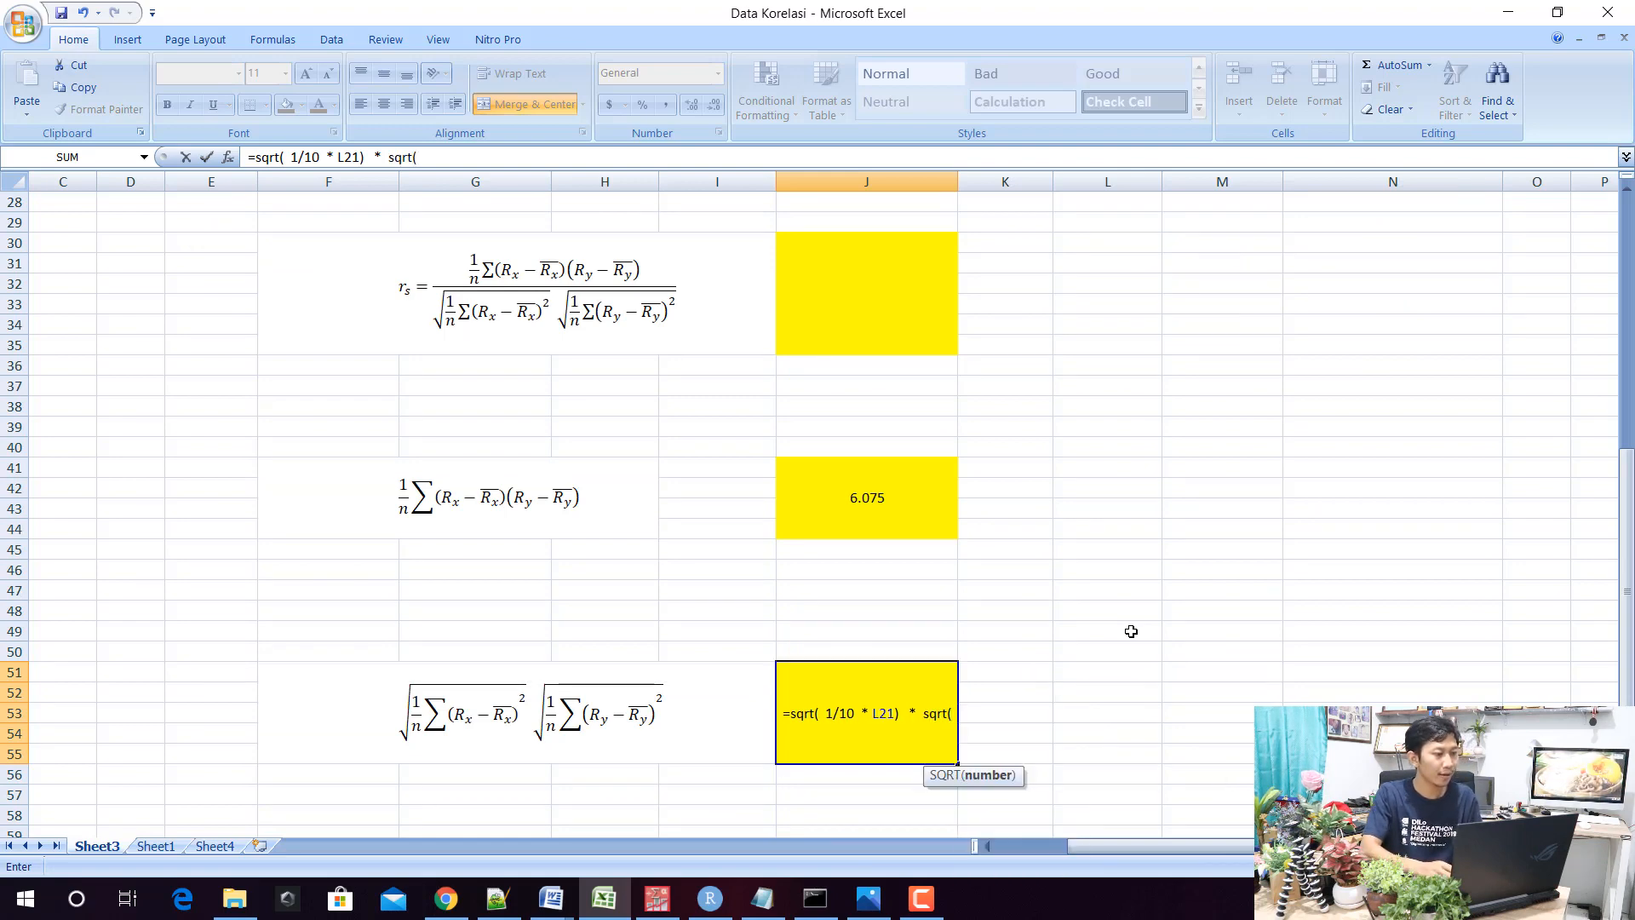
{"action": "type", "text": " 1/10"}
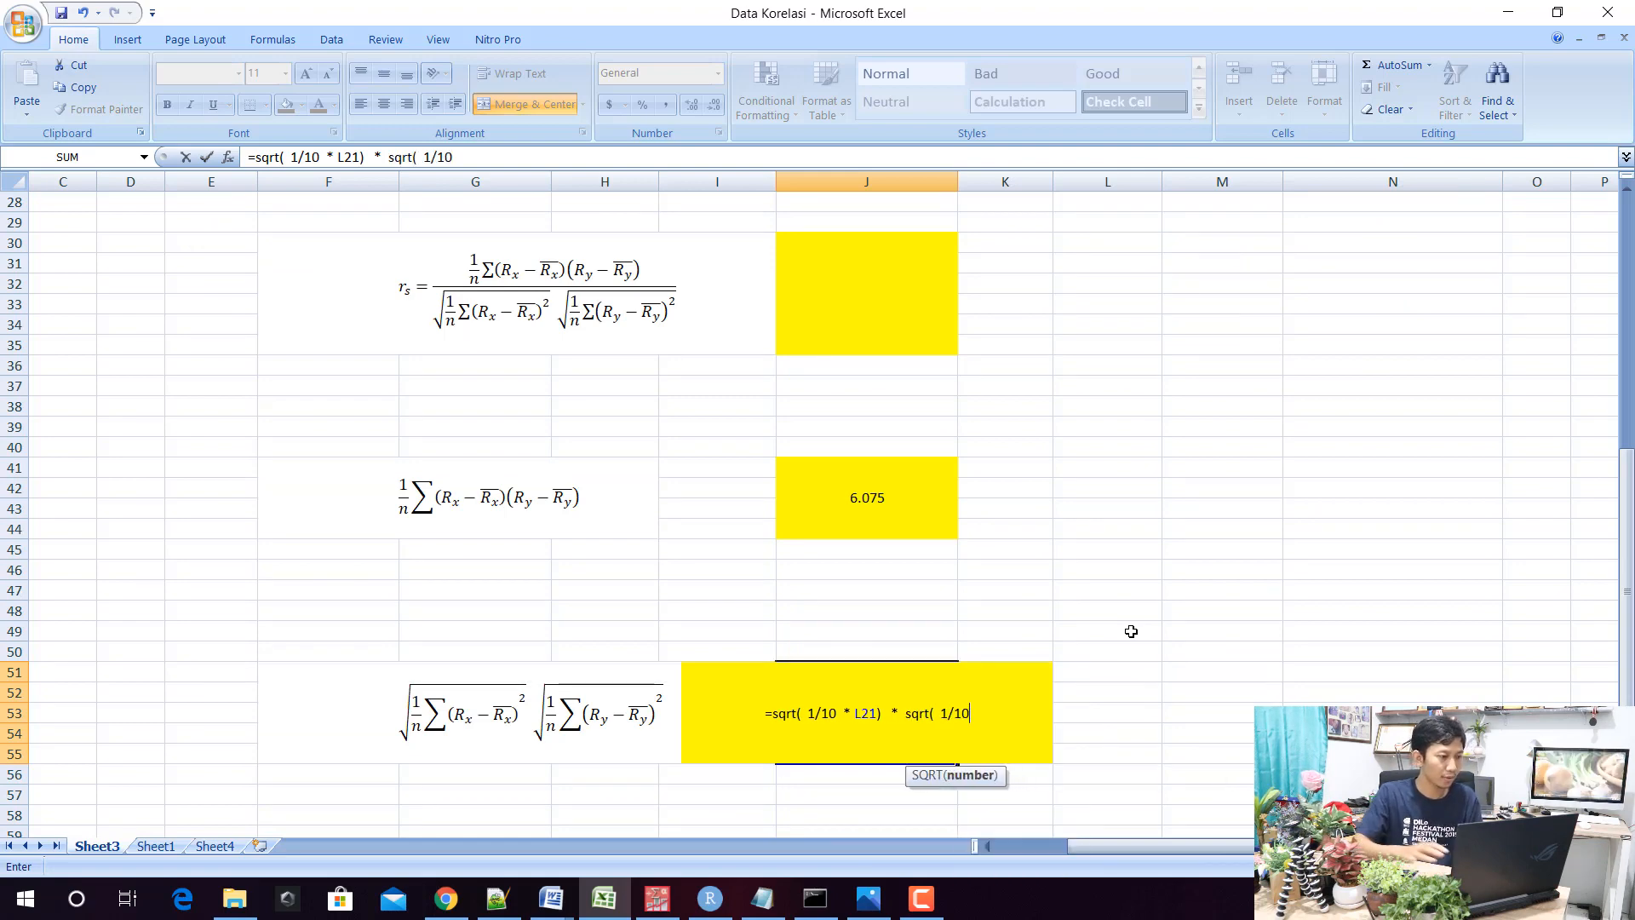
{"action": "type", "text": " *"}
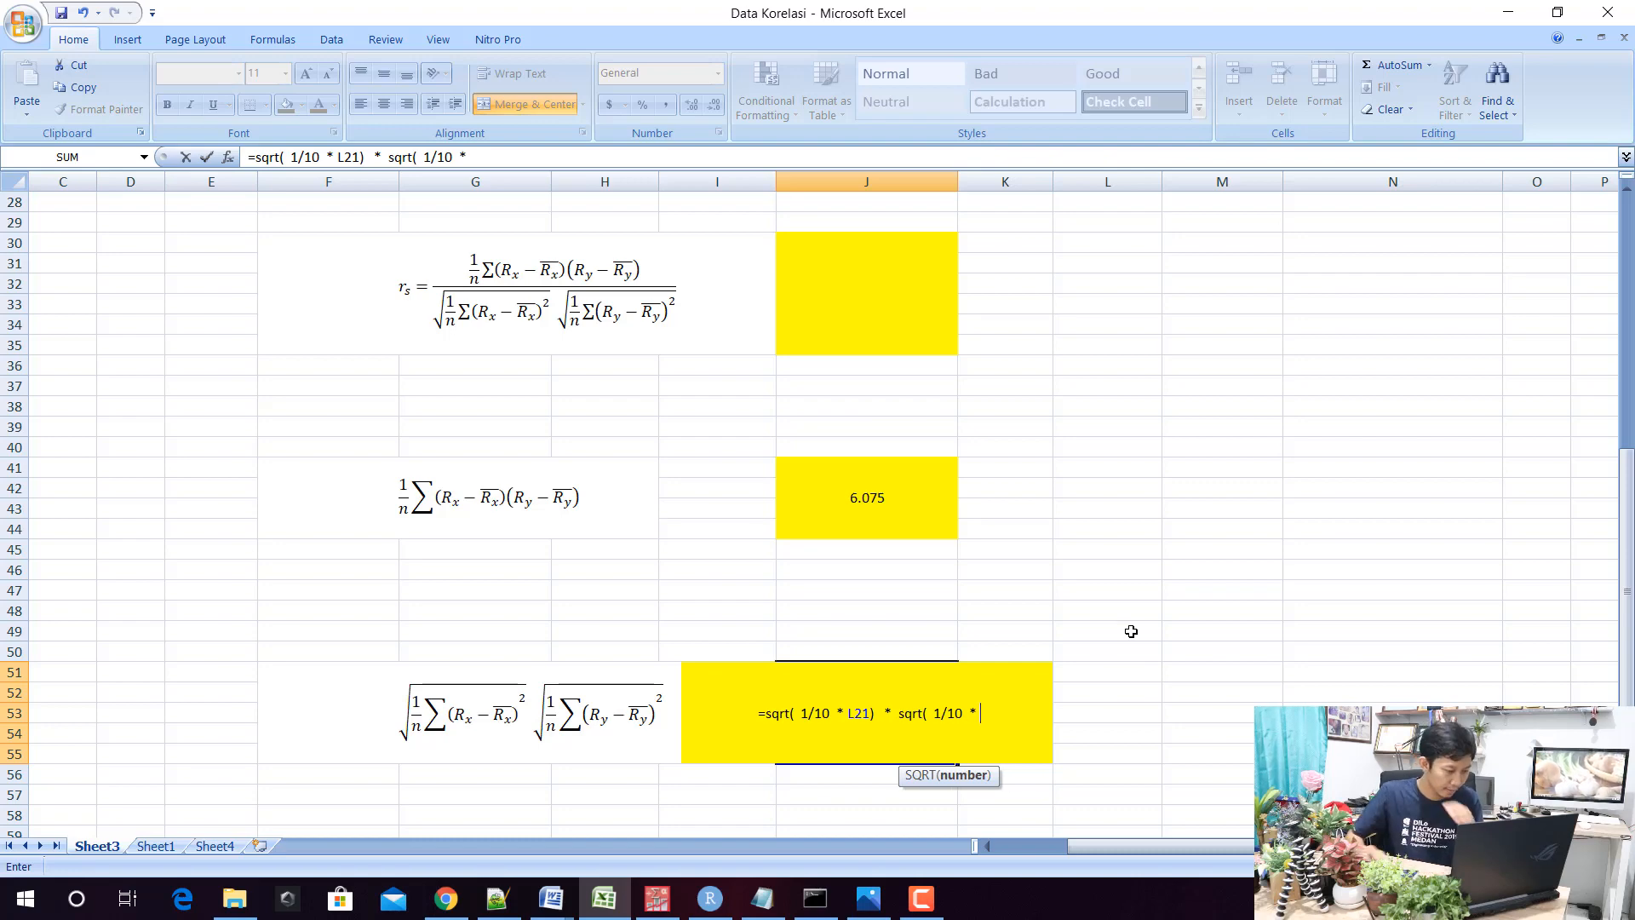
{"action": "scroll", "coordinate": [1039, 608], "scroll_direction": "up", "scroll_amount": 1}
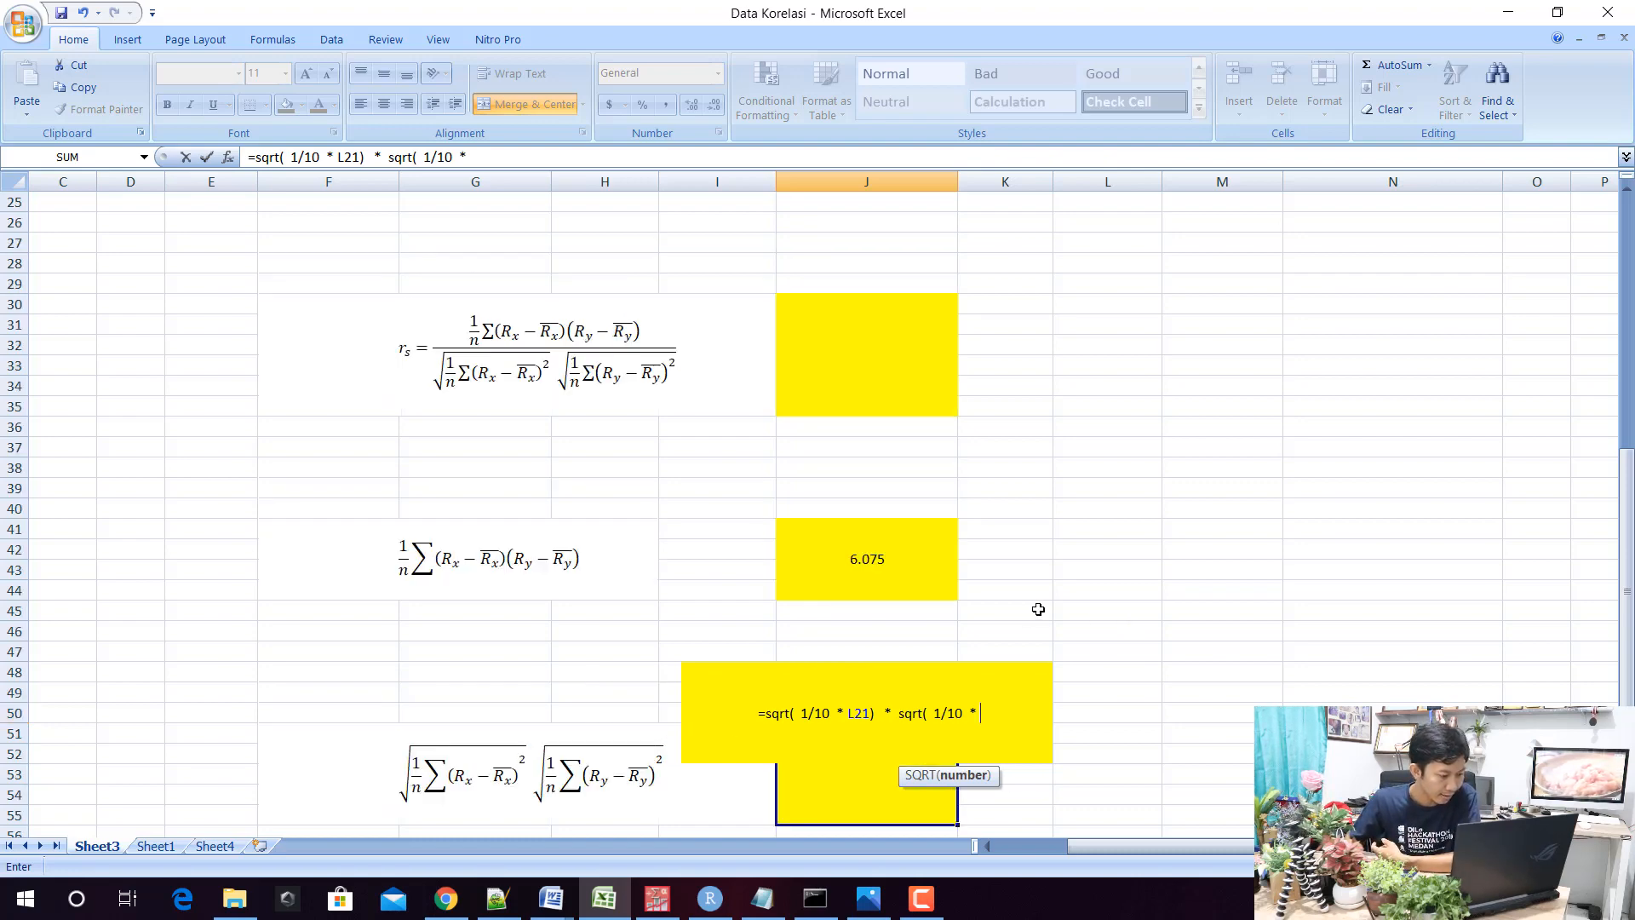
{"action": "scroll", "coordinate": [1038, 609], "scroll_direction": "up", "scroll_amount": 8}
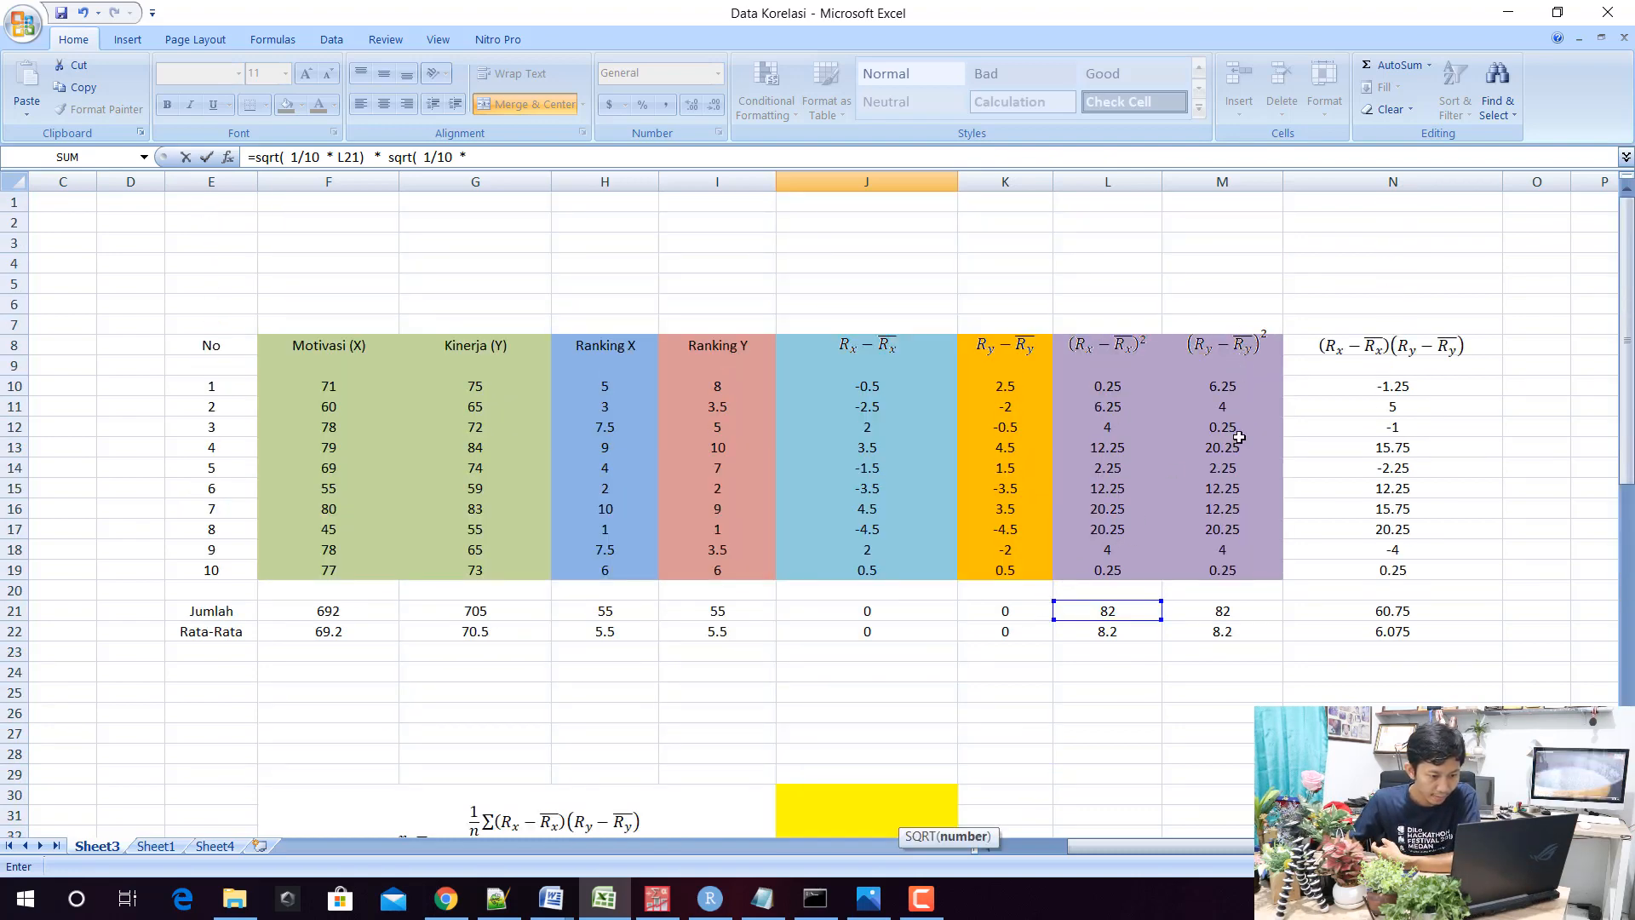
{"action": "left_click", "coordinate": [1222, 613]}
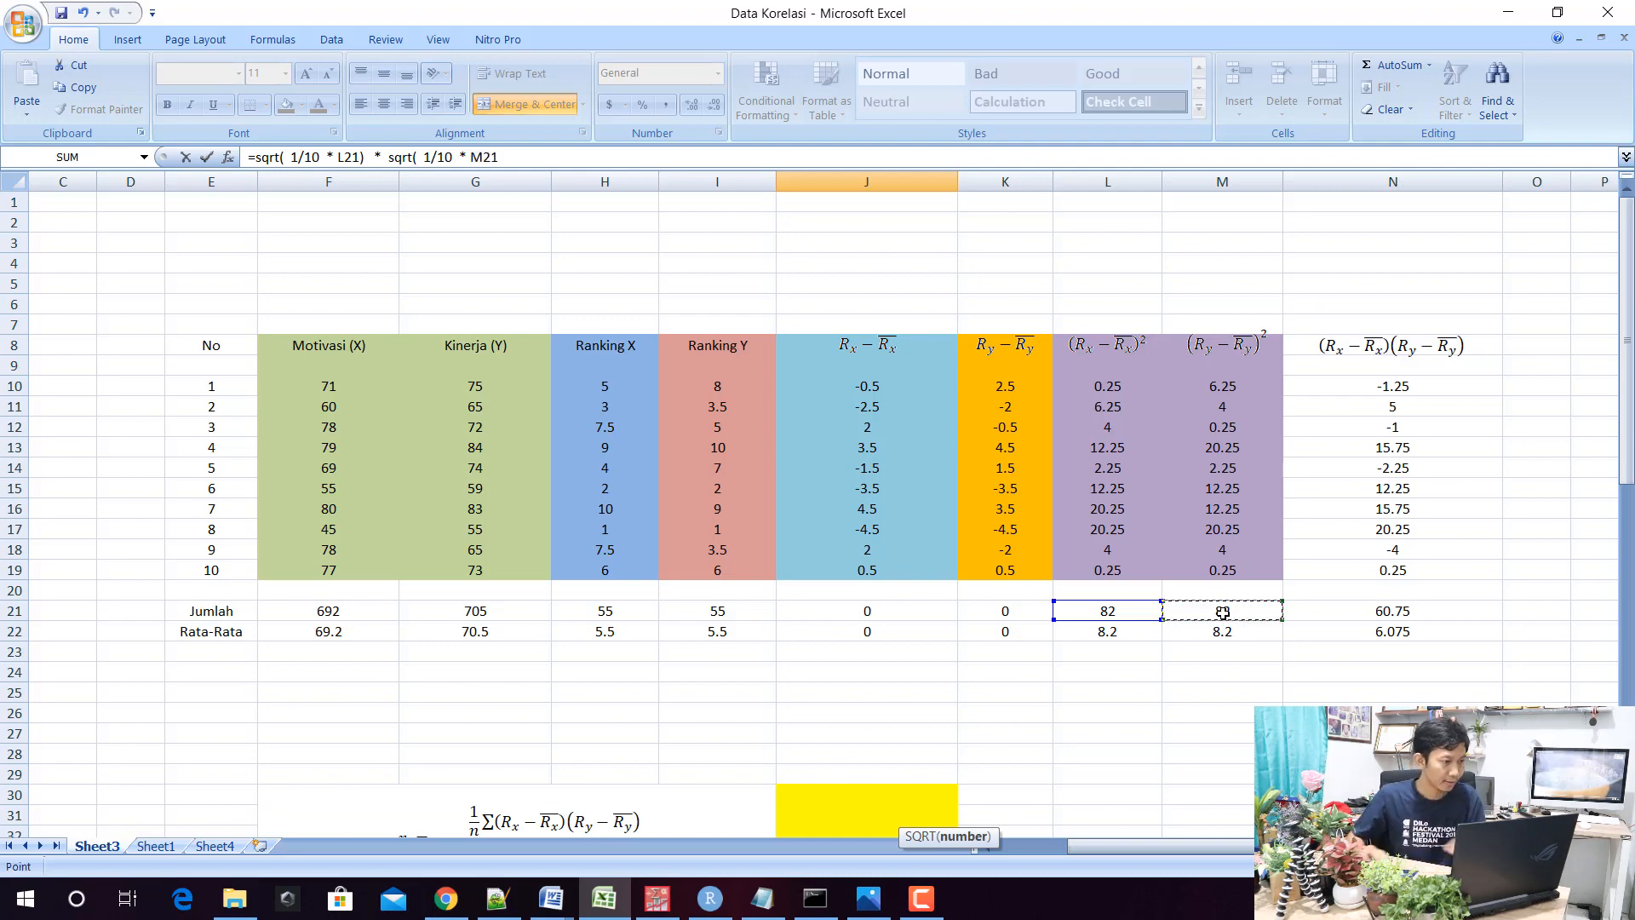
{"action": "type", "text": ")"}
{"action": "key", "text": "Return"}
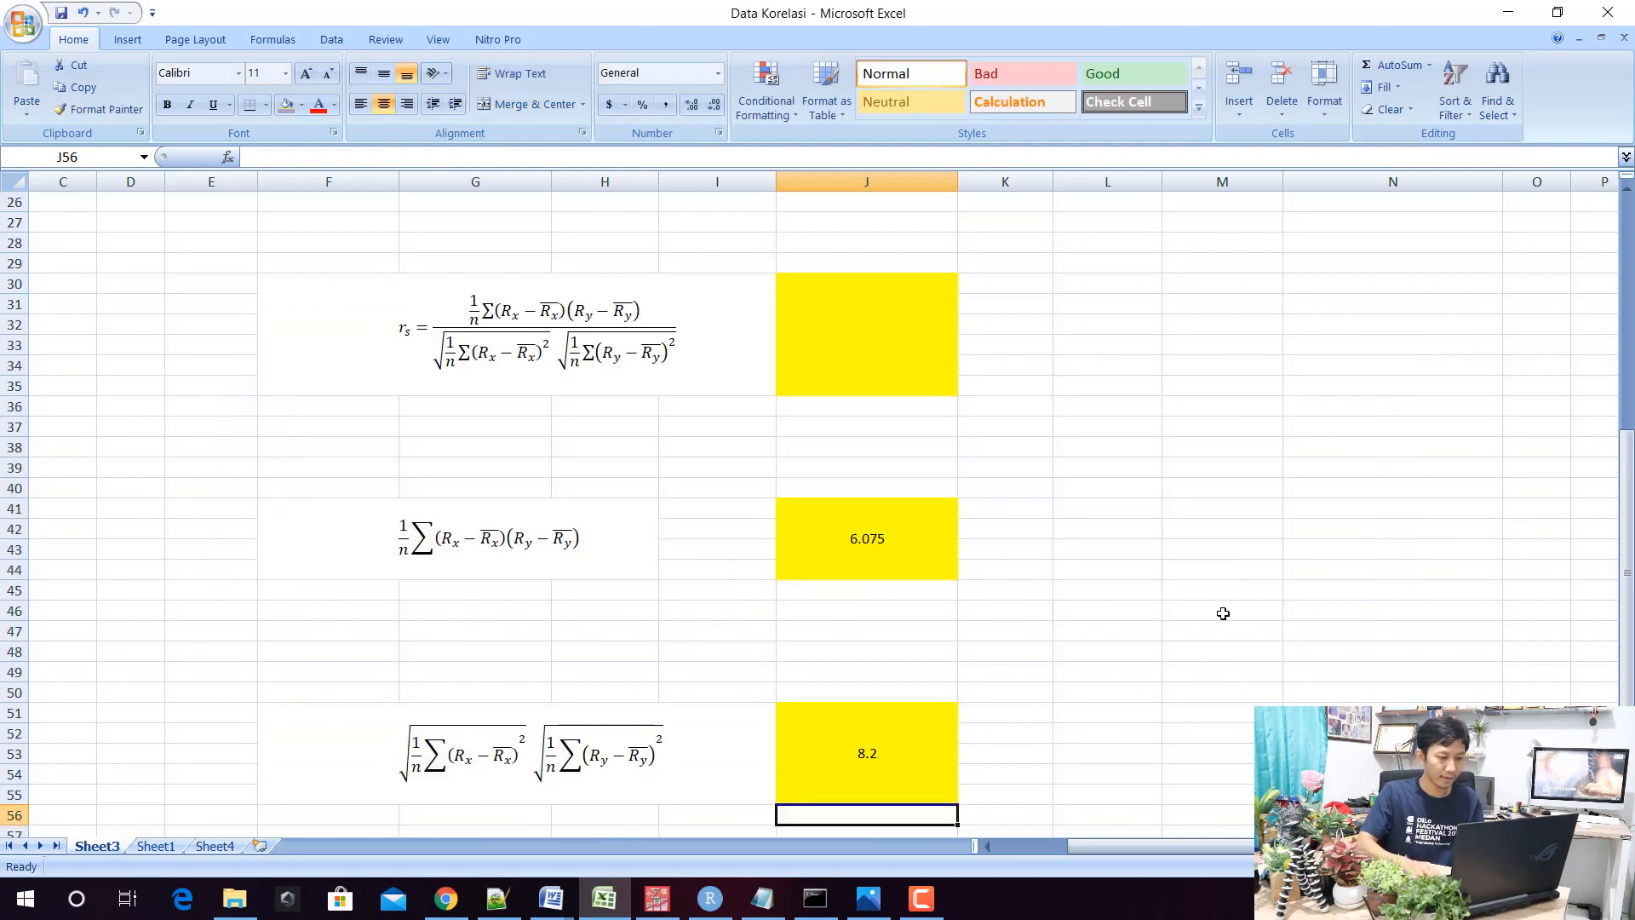
{"action": "key", "text": "Up"}
{"action": "scroll", "coordinate": [817, 576], "scroll_direction": "down", "scroll_amount": 3}
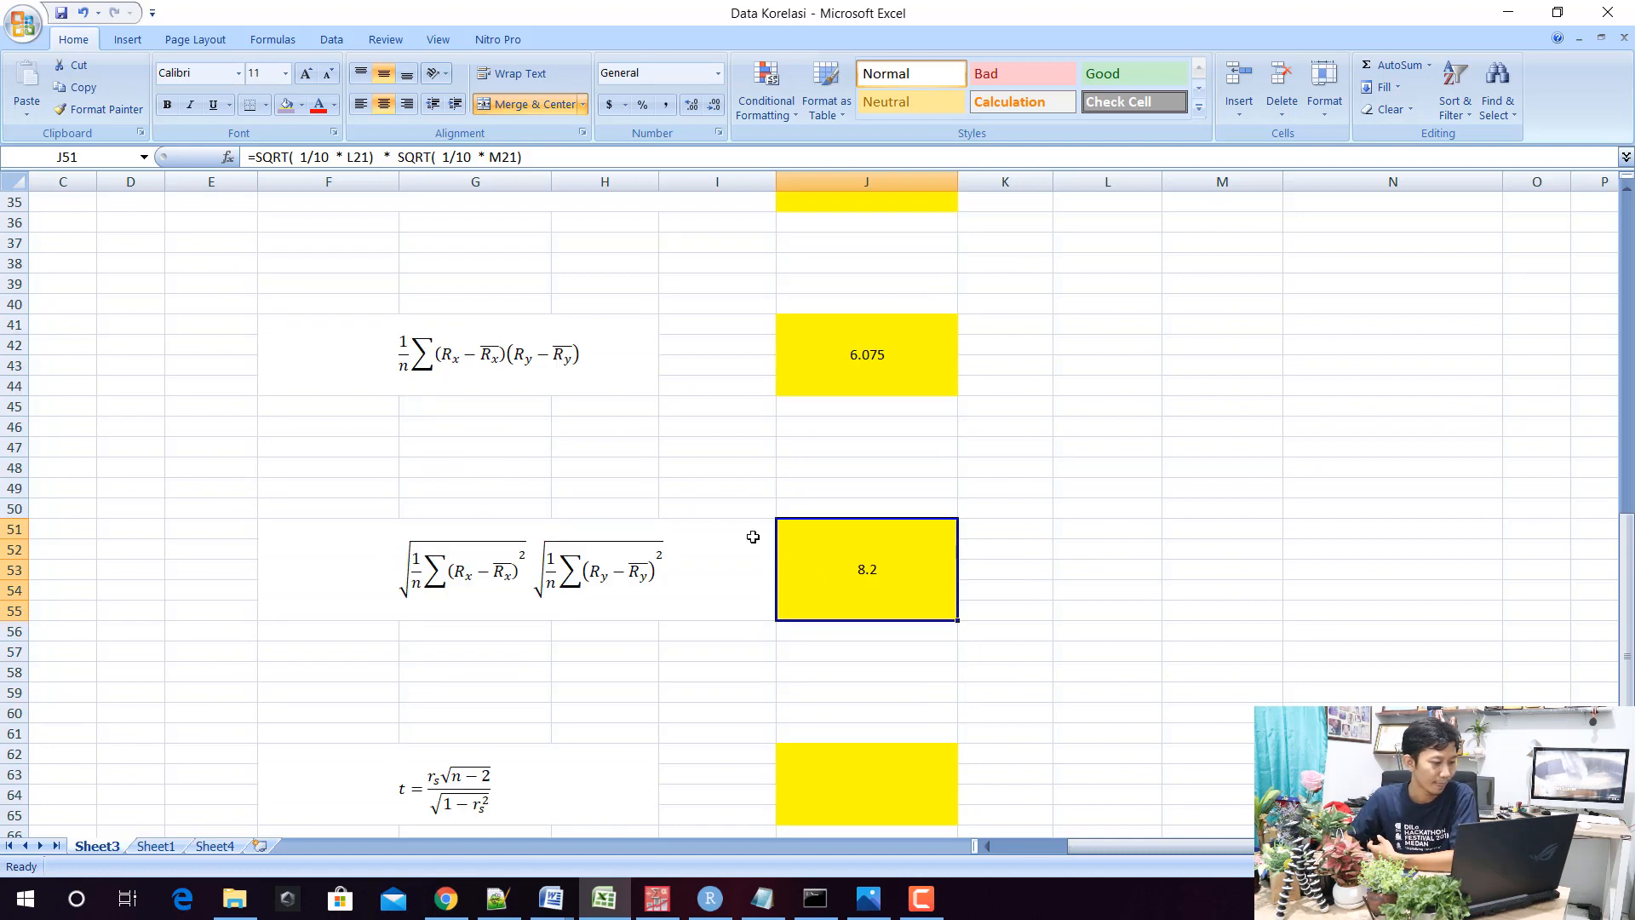
Try to calculate r_s in J30 with the formula =J41/J41
{"action": "scroll", "coordinate": [753, 537], "scroll_direction": "up", "scroll_amount": 4}
{"action": "left_click", "coordinate": [814, 392]}
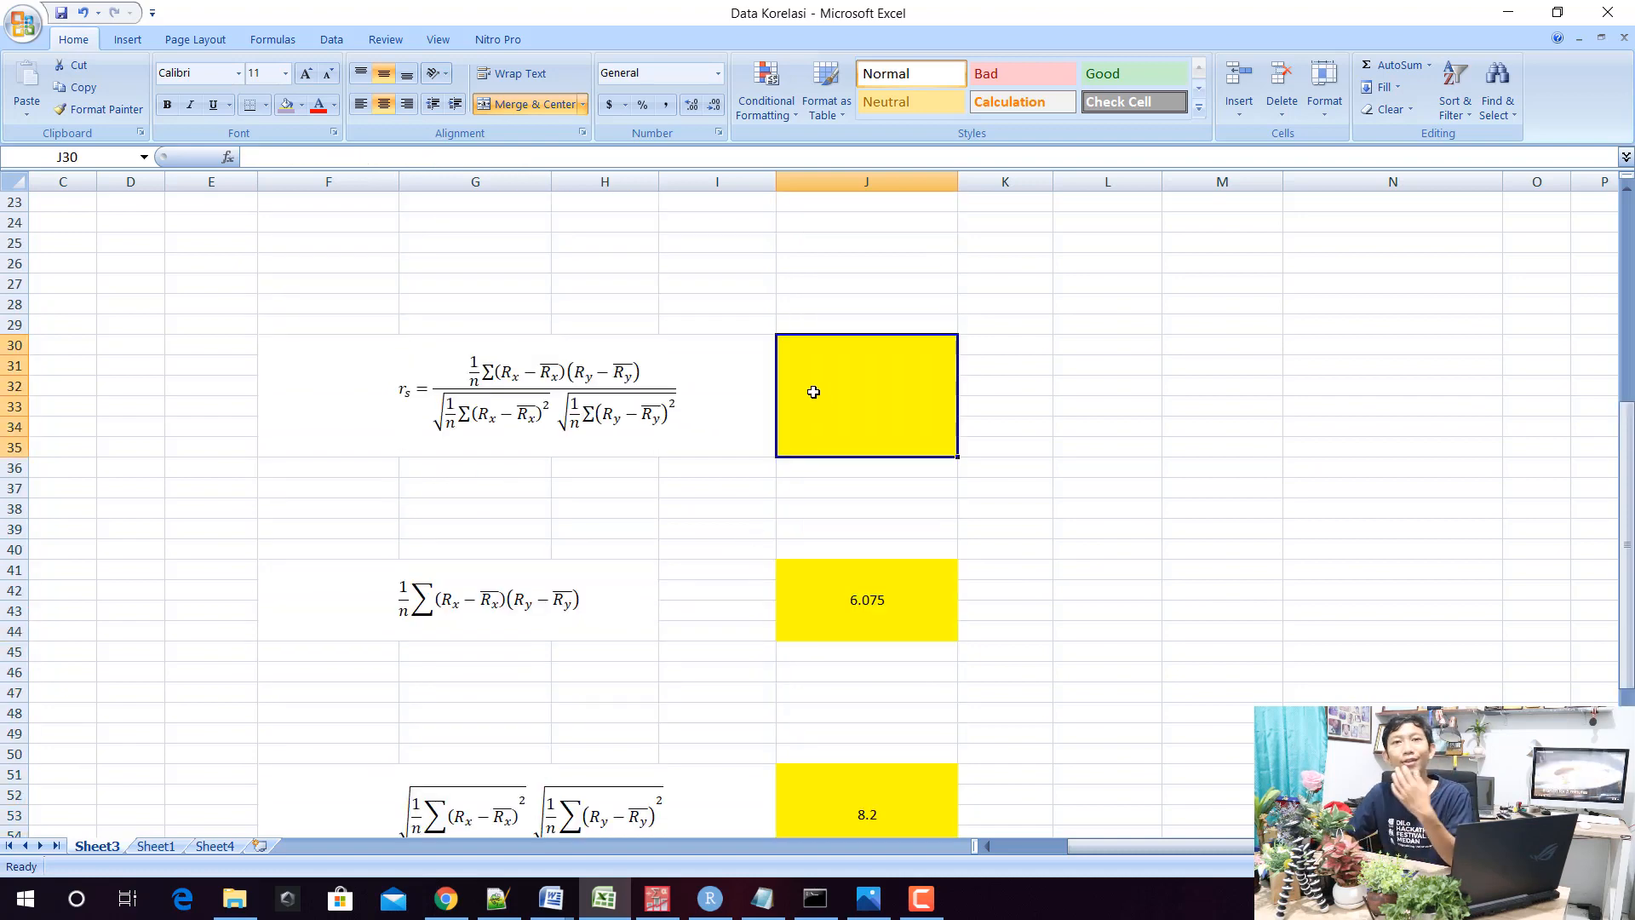
{"action": "type", "text": "="}
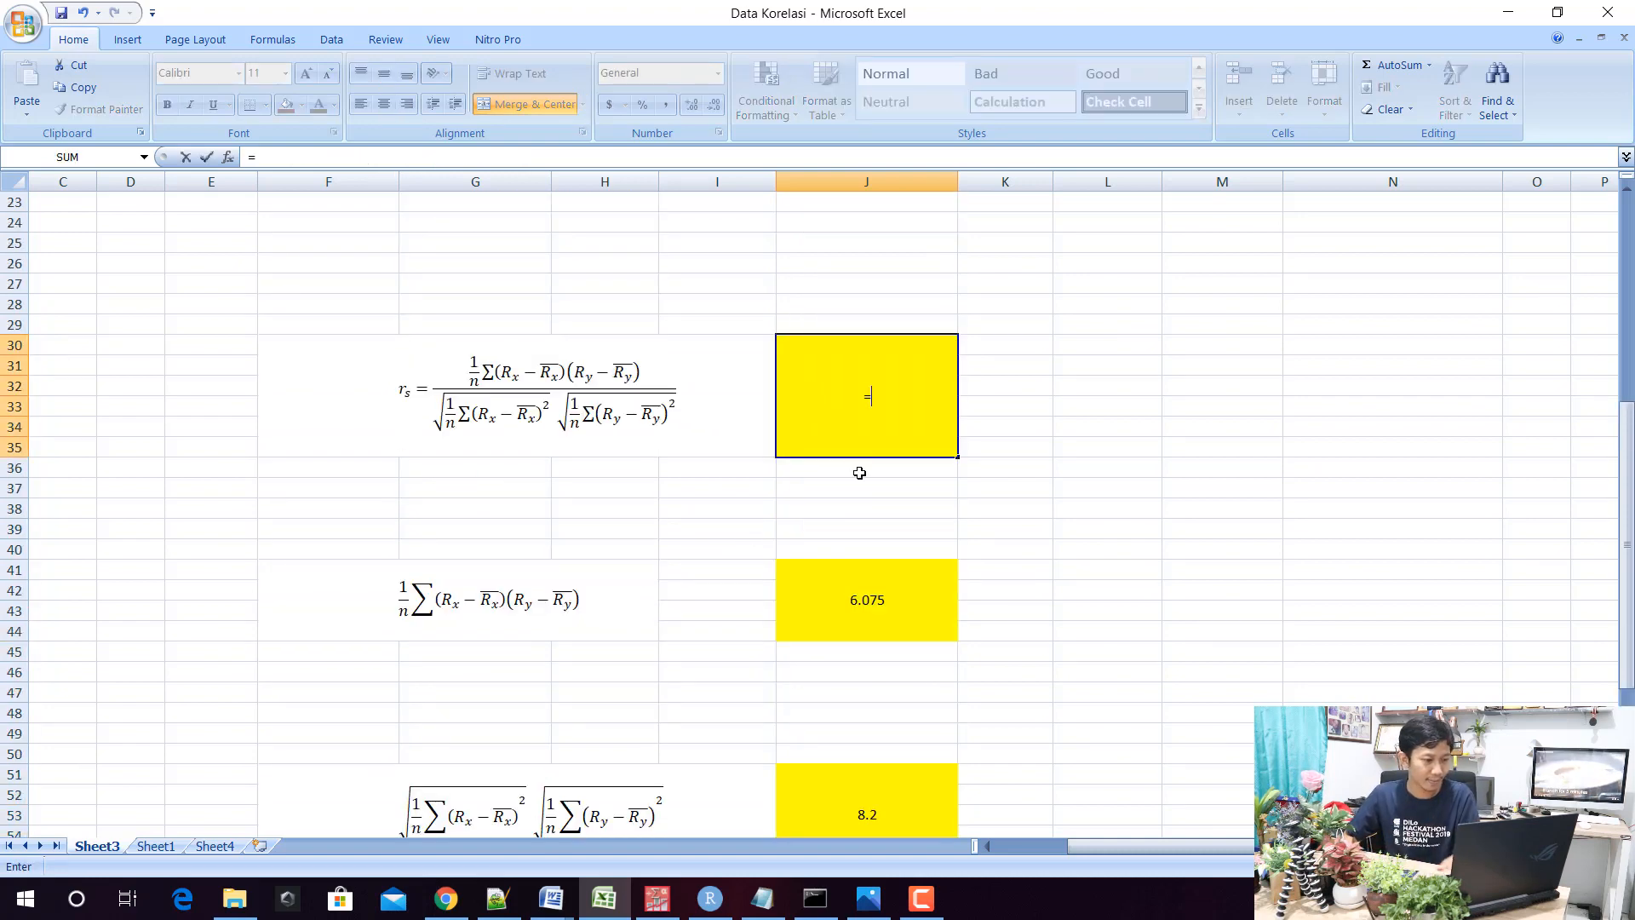
{"action": "scroll", "coordinate": [858, 468], "scroll_direction": "down", "scroll_amount": 2}
{"action": "left_click", "coordinate": [882, 477]}
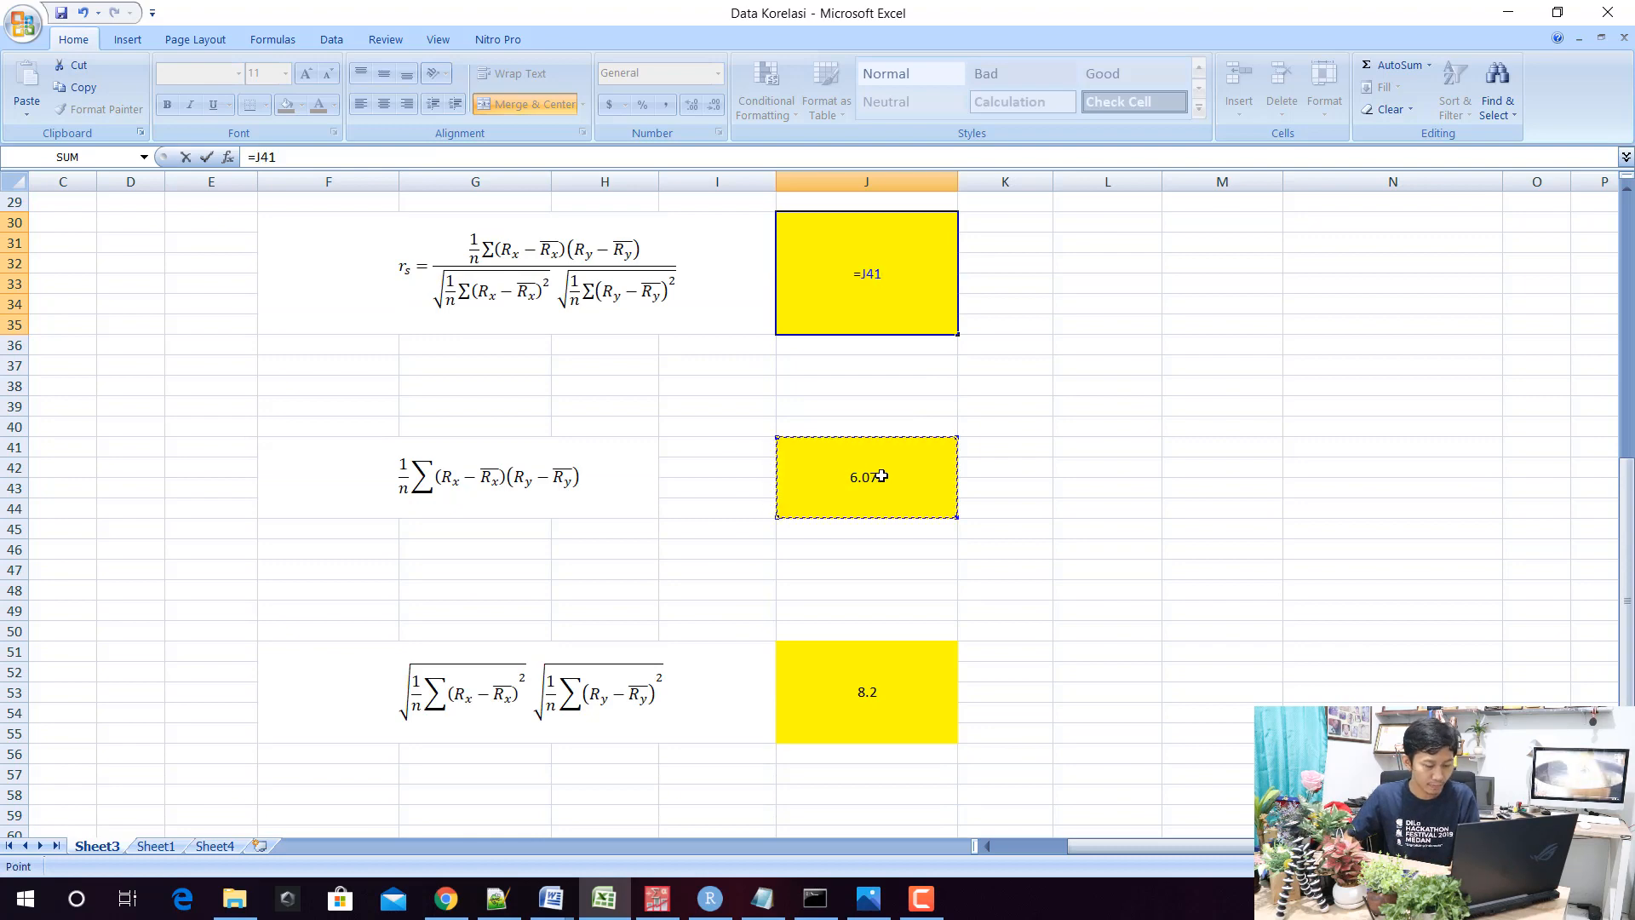
{"action": "type", "text": "/"}
{"action": "left_click", "coordinate": [905, 491]}
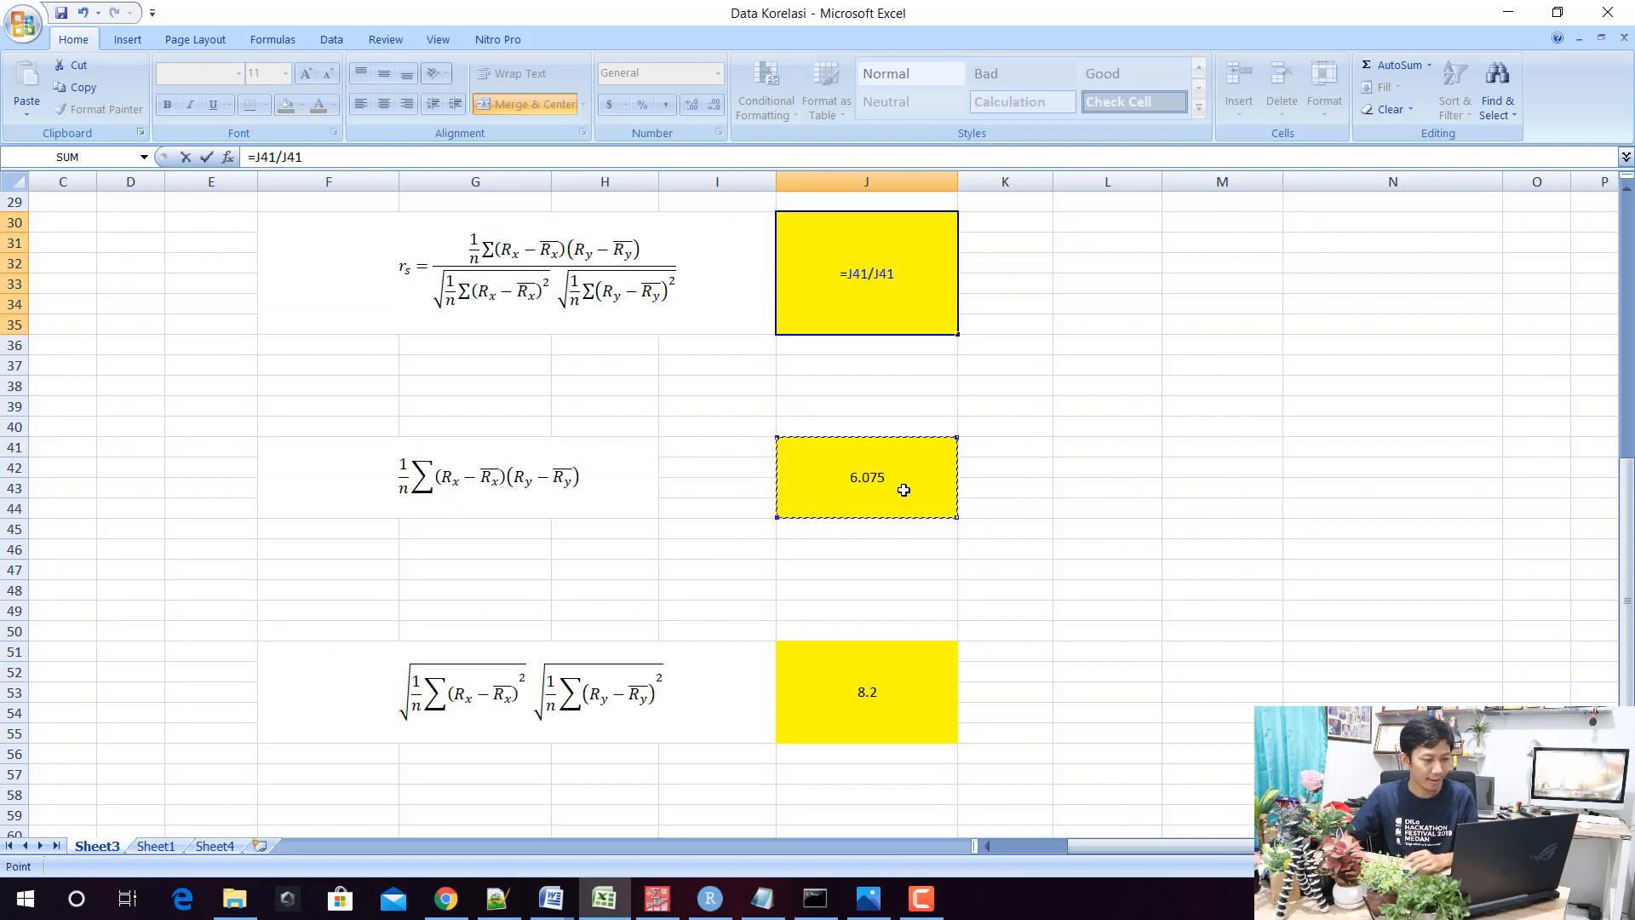
{"action": "key", "text": "Return"}
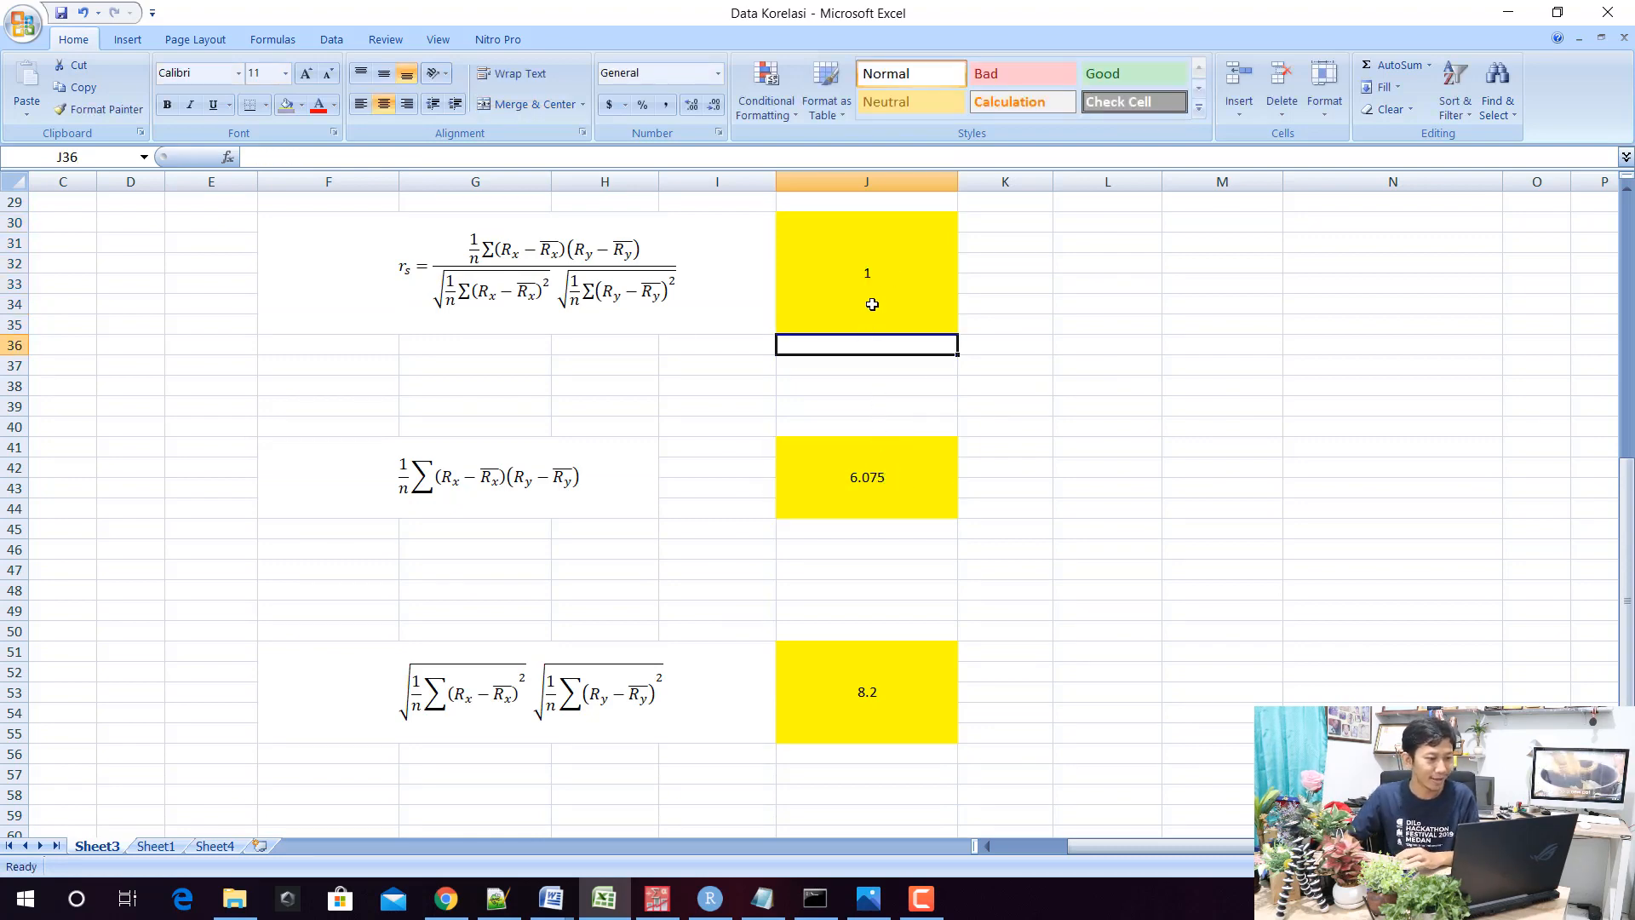
Enter the r_s formula =J41/J51 in J30, dividing the numerator result by the denominator result
{"action": "left_click", "coordinate": [872, 304]}
{"action": "type", "text": "="}
{"action": "left_click", "coordinate": [894, 463]}
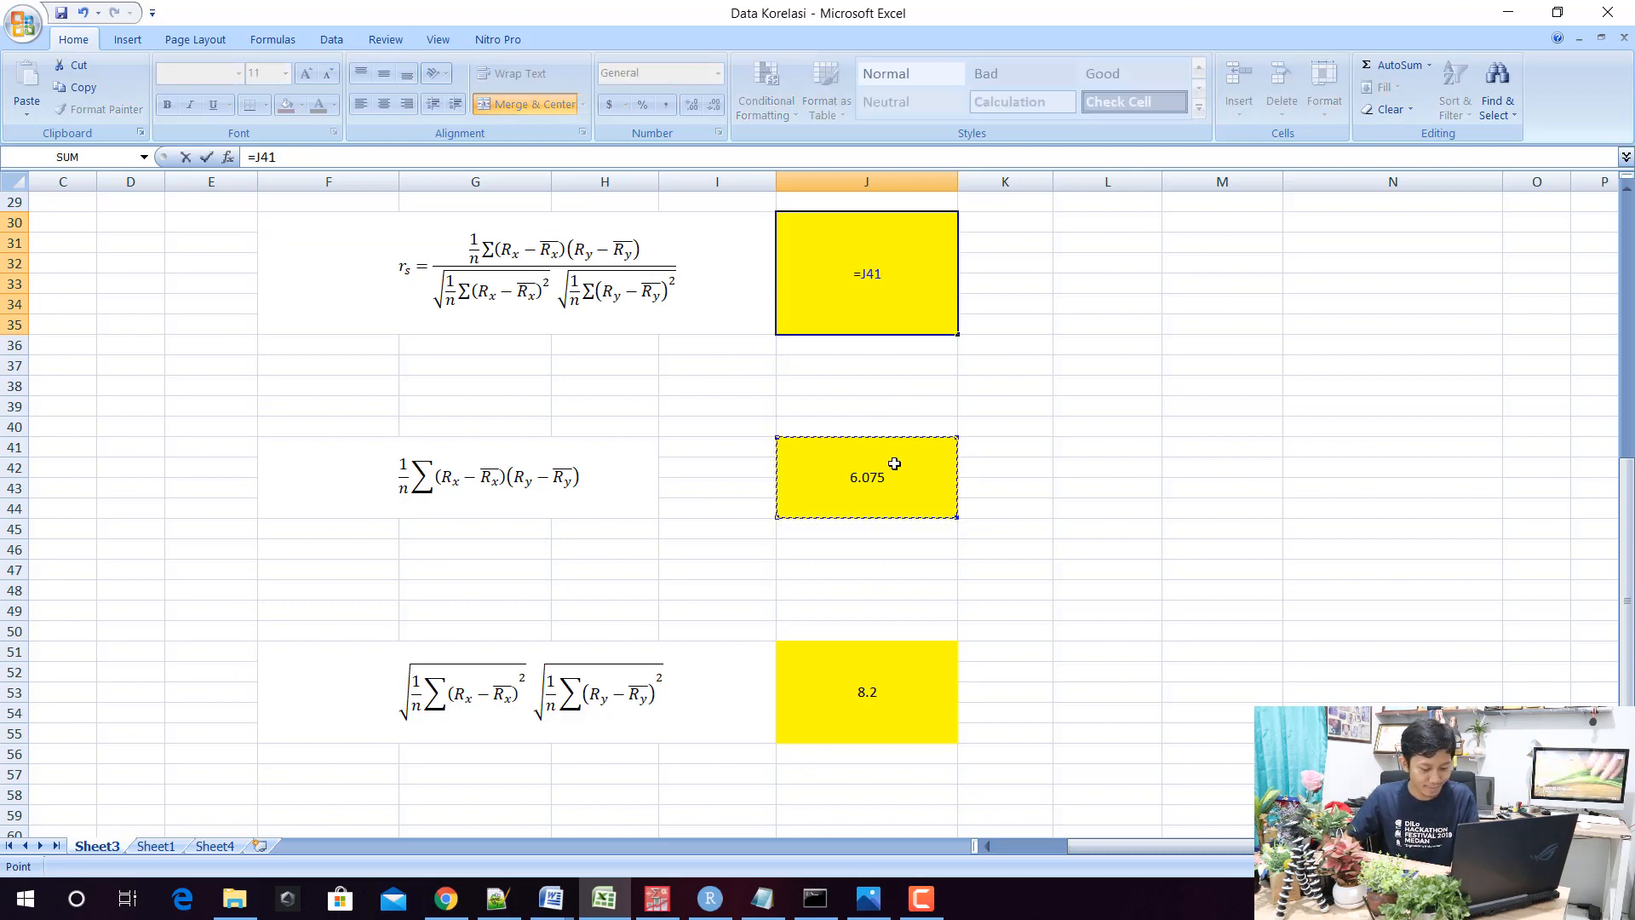
{"action": "type", "text": "/"}
{"action": "left_click", "coordinate": [845, 690]}
{"action": "key", "text": "Return"}
{"action": "left_click", "coordinate": [897, 294]}
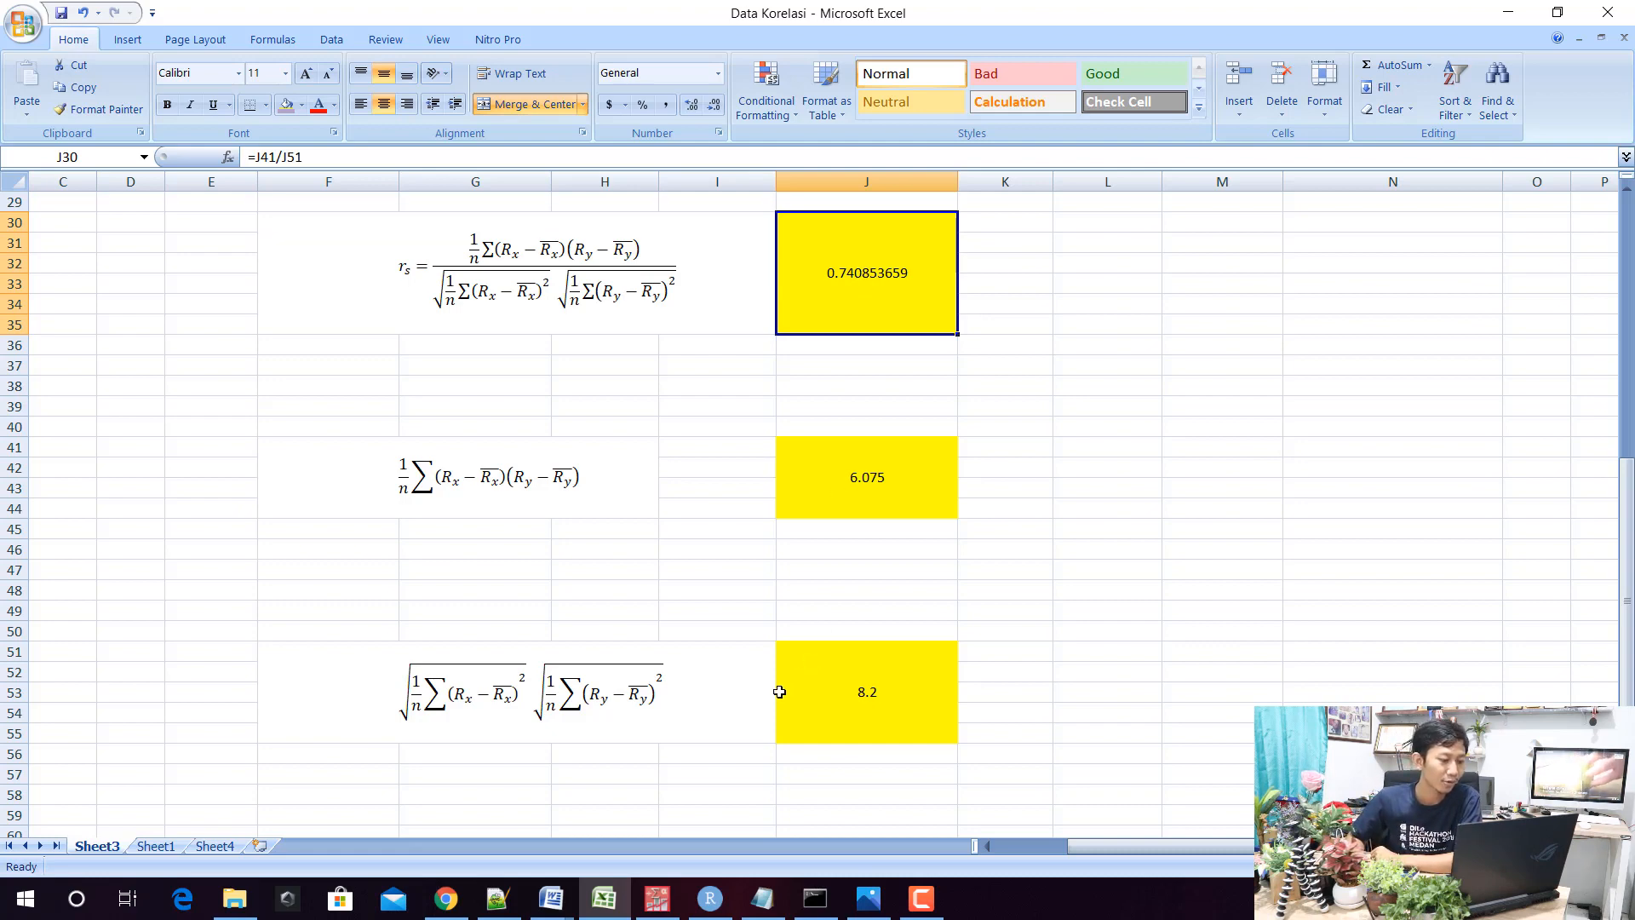
Switch to the Spearman document in Word and check the r_s value stated below the correlation formulas
{"action": "left_click", "coordinate": [551, 898]}
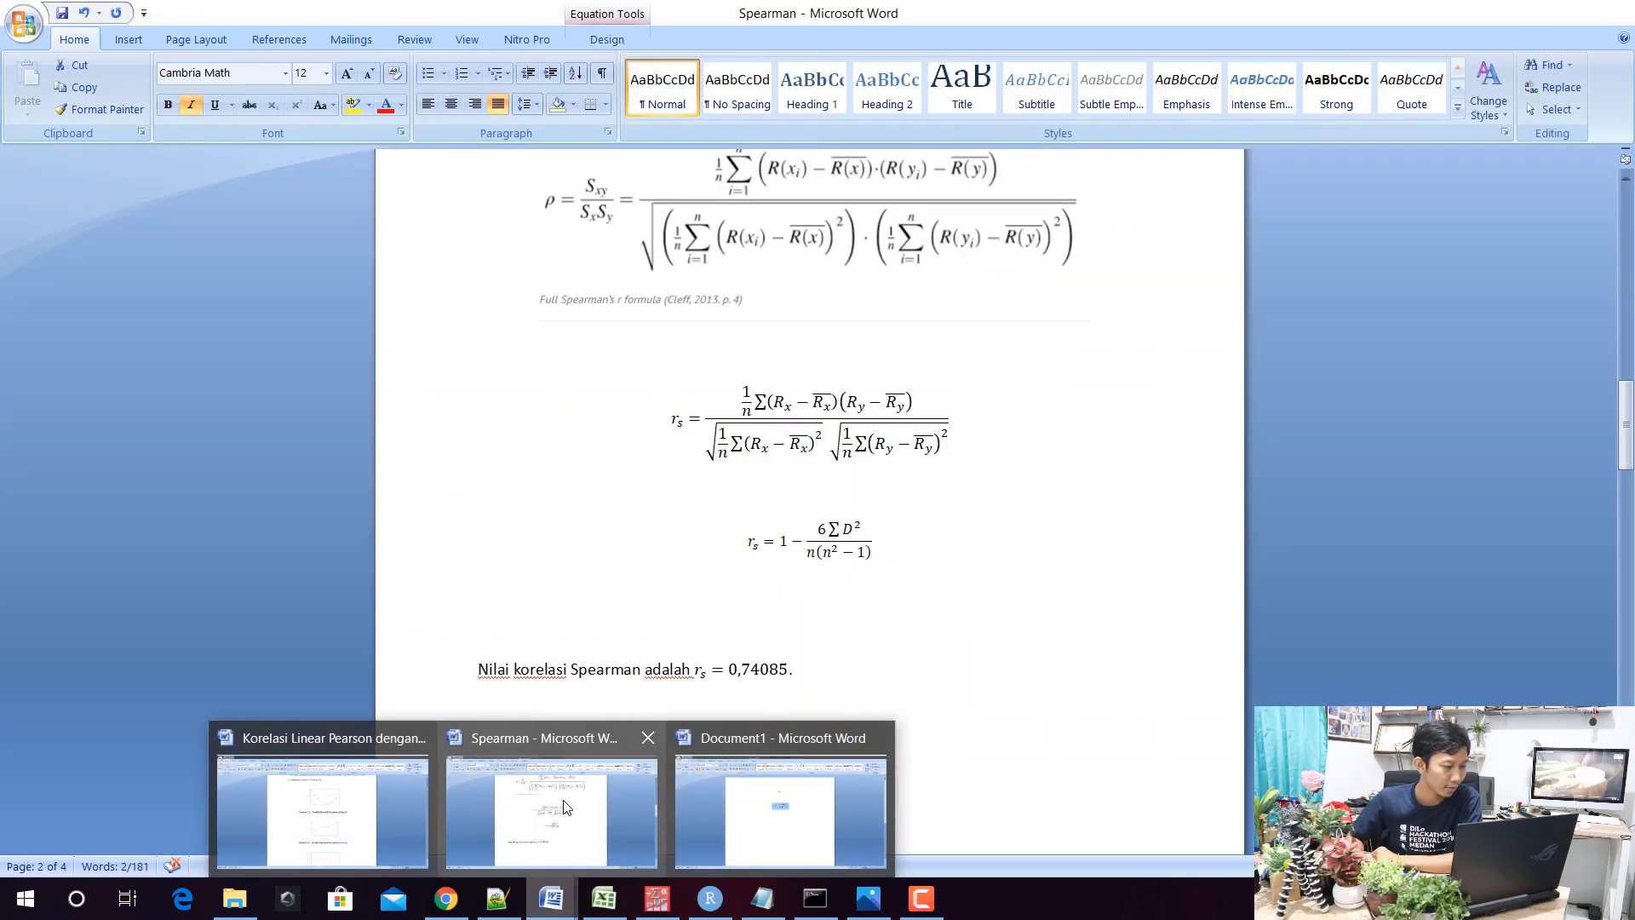
{"action": "left_click", "coordinate": [564, 806]}
{"action": "scroll", "coordinate": [740, 612], "scroll_direction": "down", "scroll_amount": 2}
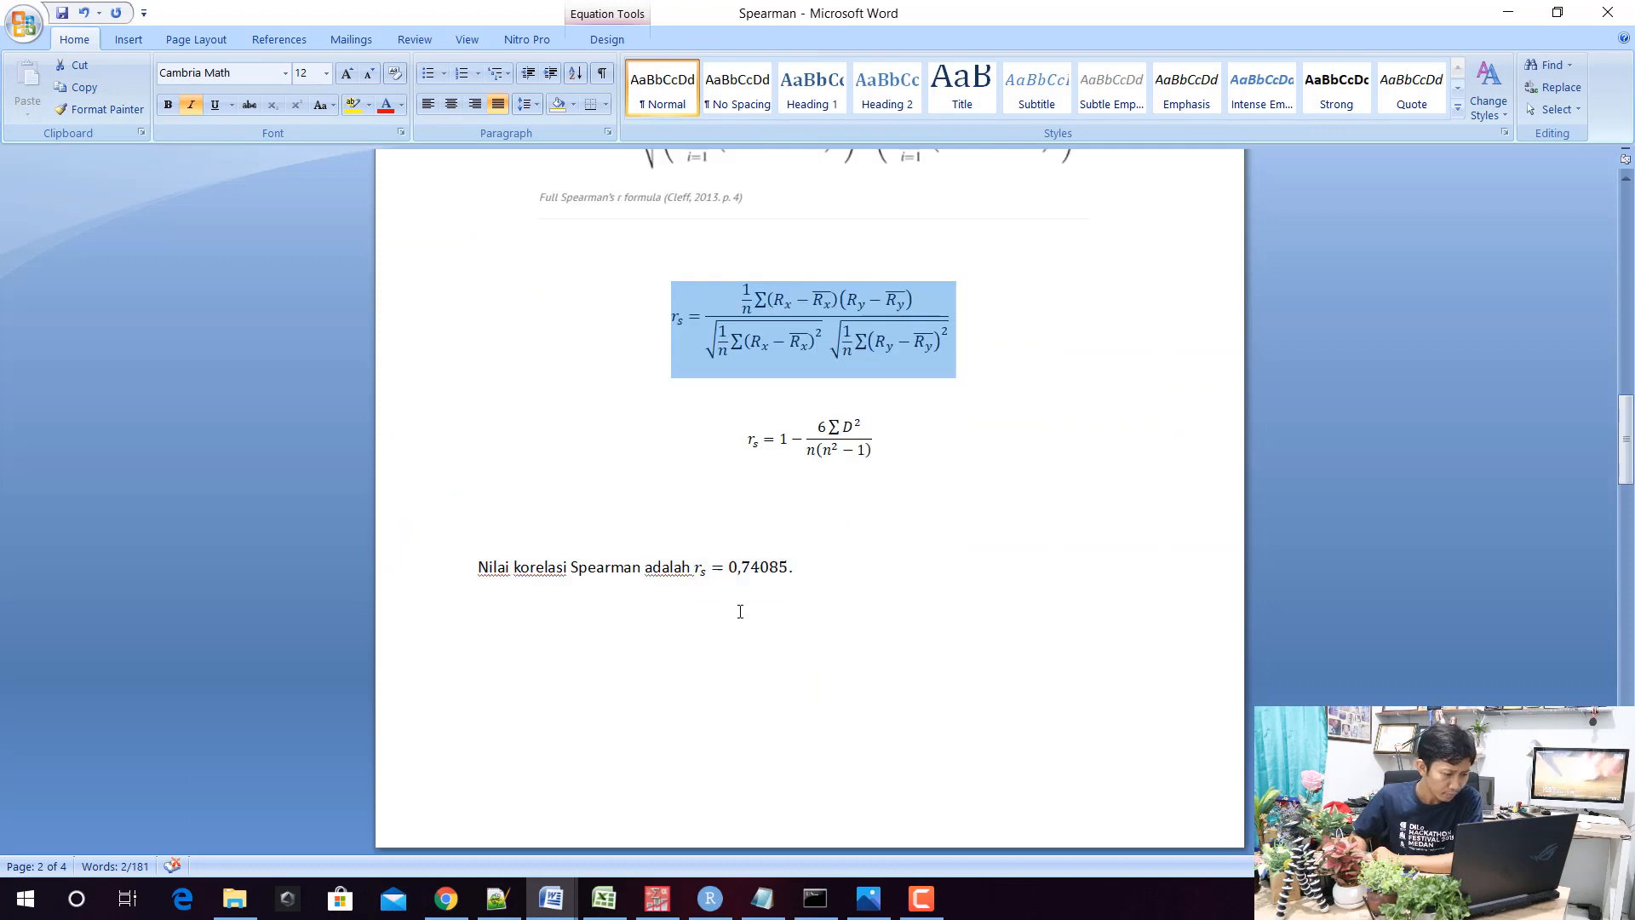
{"action": "left_click", "coordinate": [745, 569]}
{"action": "left_click_drag", "start_coordinate": [745, 569], "coordinate": [784, 575]}
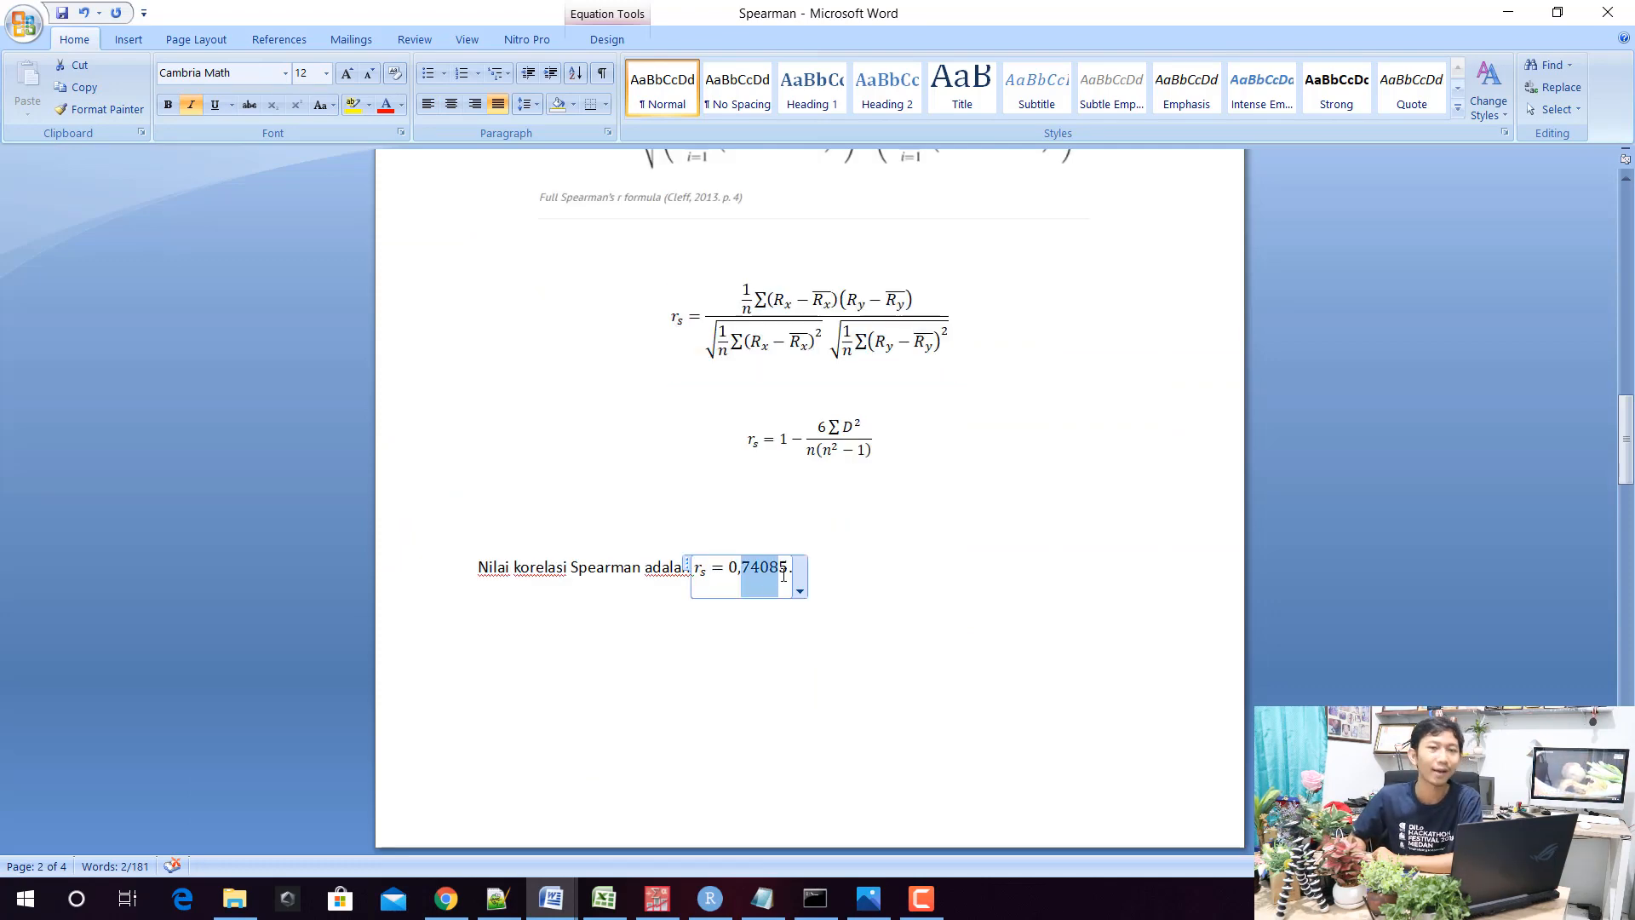
Review the question list, the Motivasi-Kinerja scatter plot and the formula that transforms the Spearman correlation into the t statistic
{"action": "scroll", "coordinate": [783, 575], "scroll_direction": "up", "scroll_amount": 15}
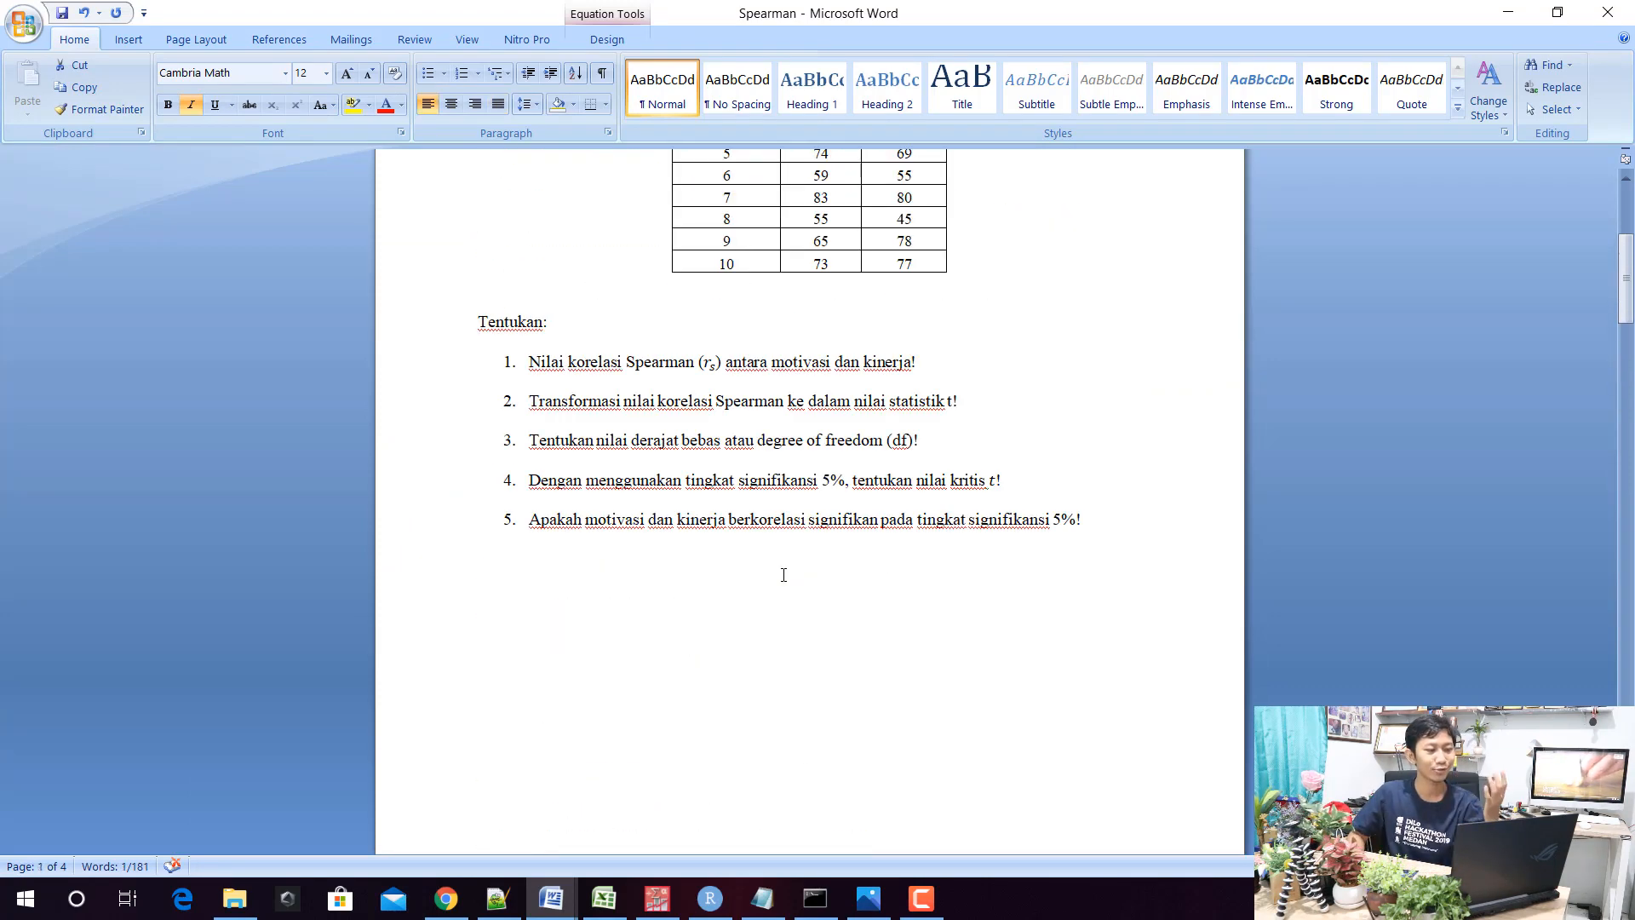
{"action": "scroll", "coordinate": [782, 569], "scroll_direction": "down", "scroll_amount": 20}
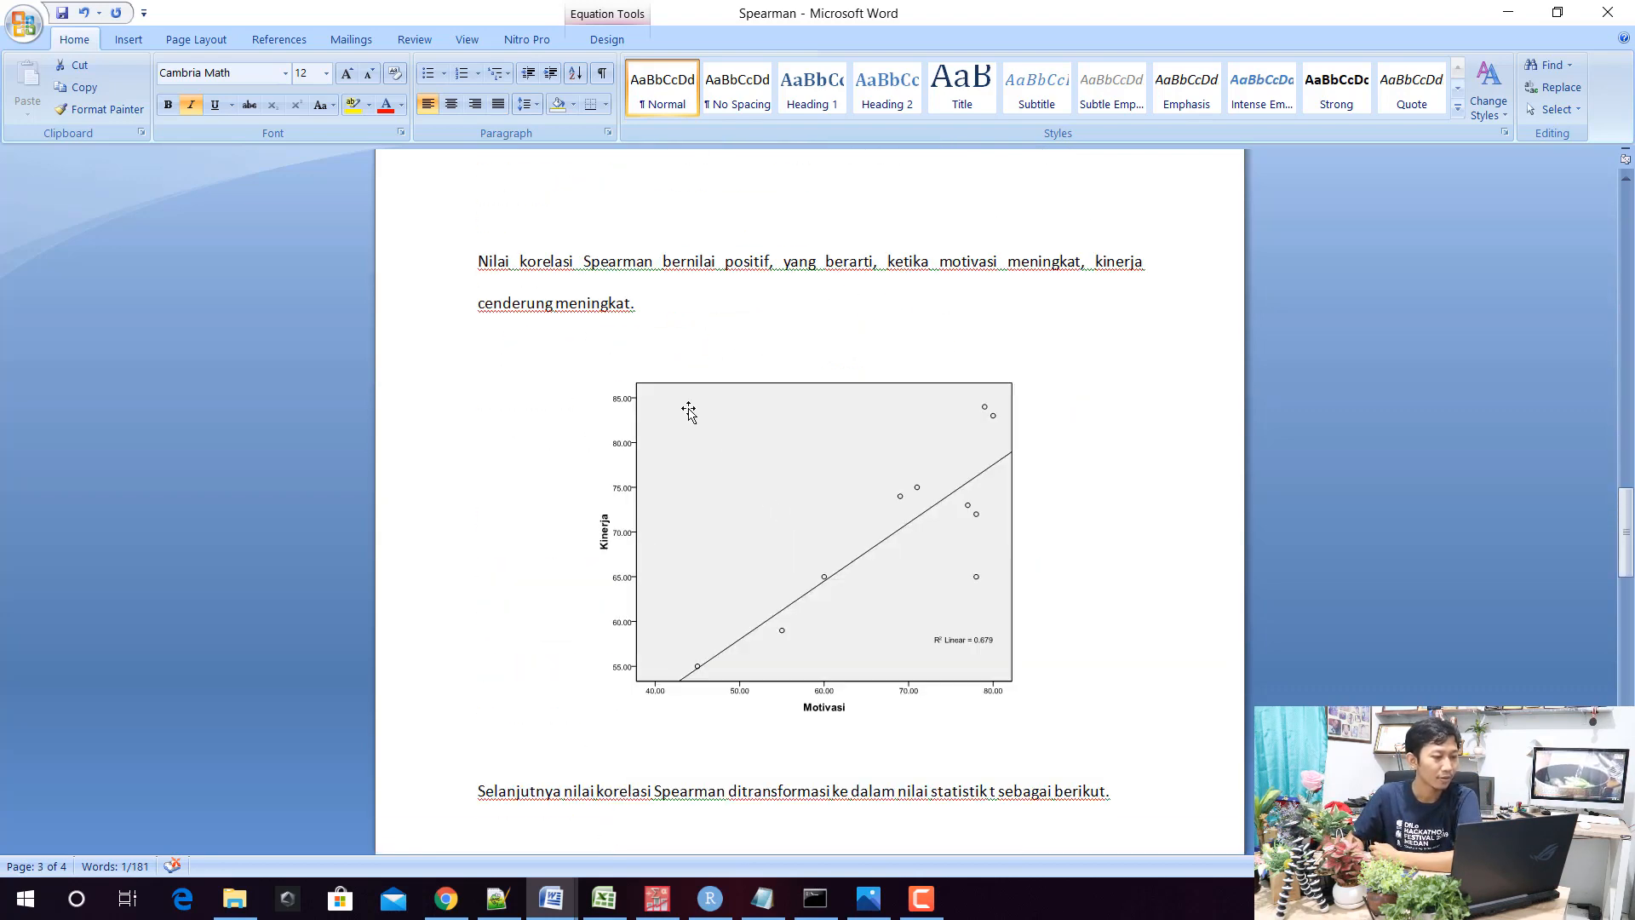
{"action": "scroll", "coordinate": [688, 411], "scroll_direction": "down", "scroll_amount": 5}
{"action": "scroll", "coordinate": [707, 423], "scroll_direction": "up", "scroll_amount": 6}
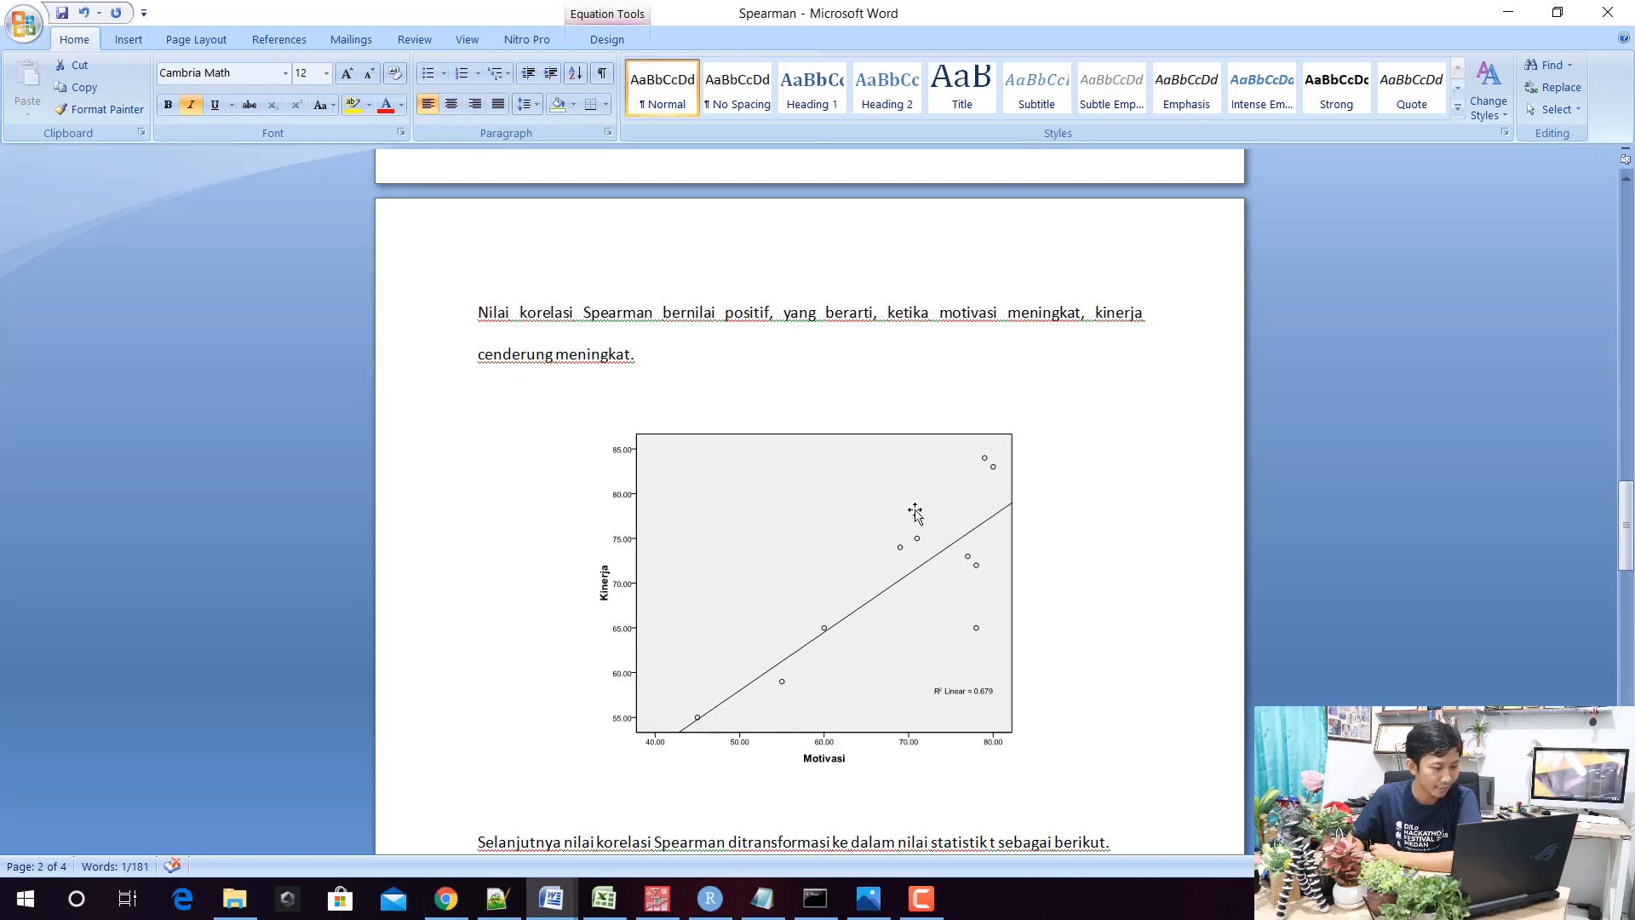
{"action": "scroll", "coordinate": [969, 457], "scroll_direction": "down", "scroll_amount": 5}
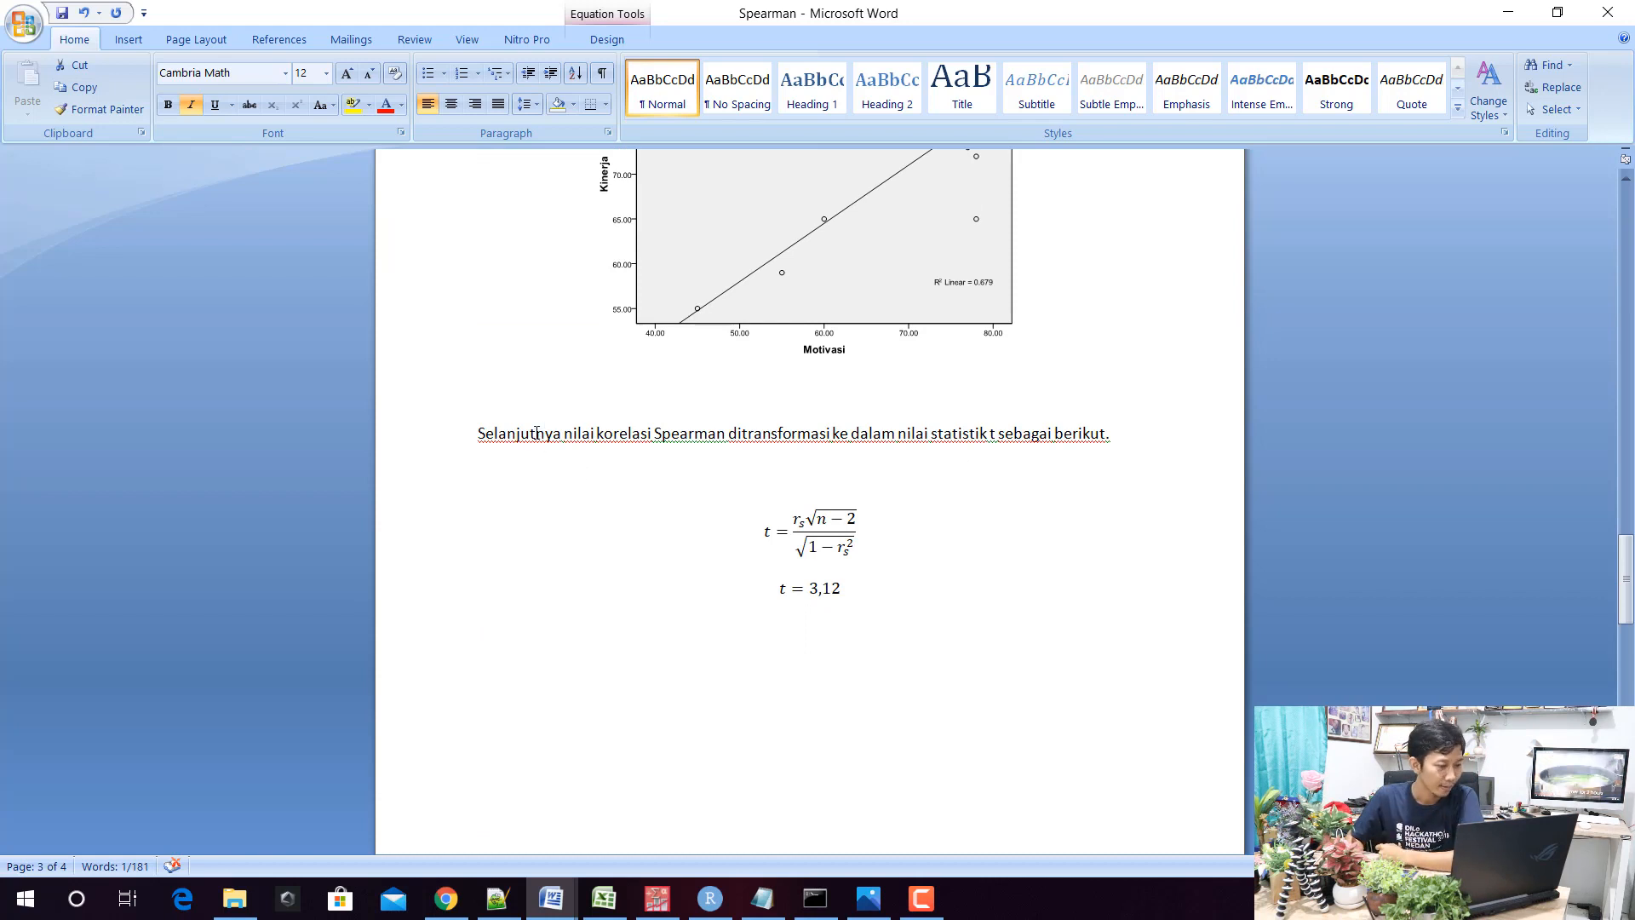
{"action": "left_click_drag", "start_coordinate": [532, 433], "coordinate": [1093, 444]}
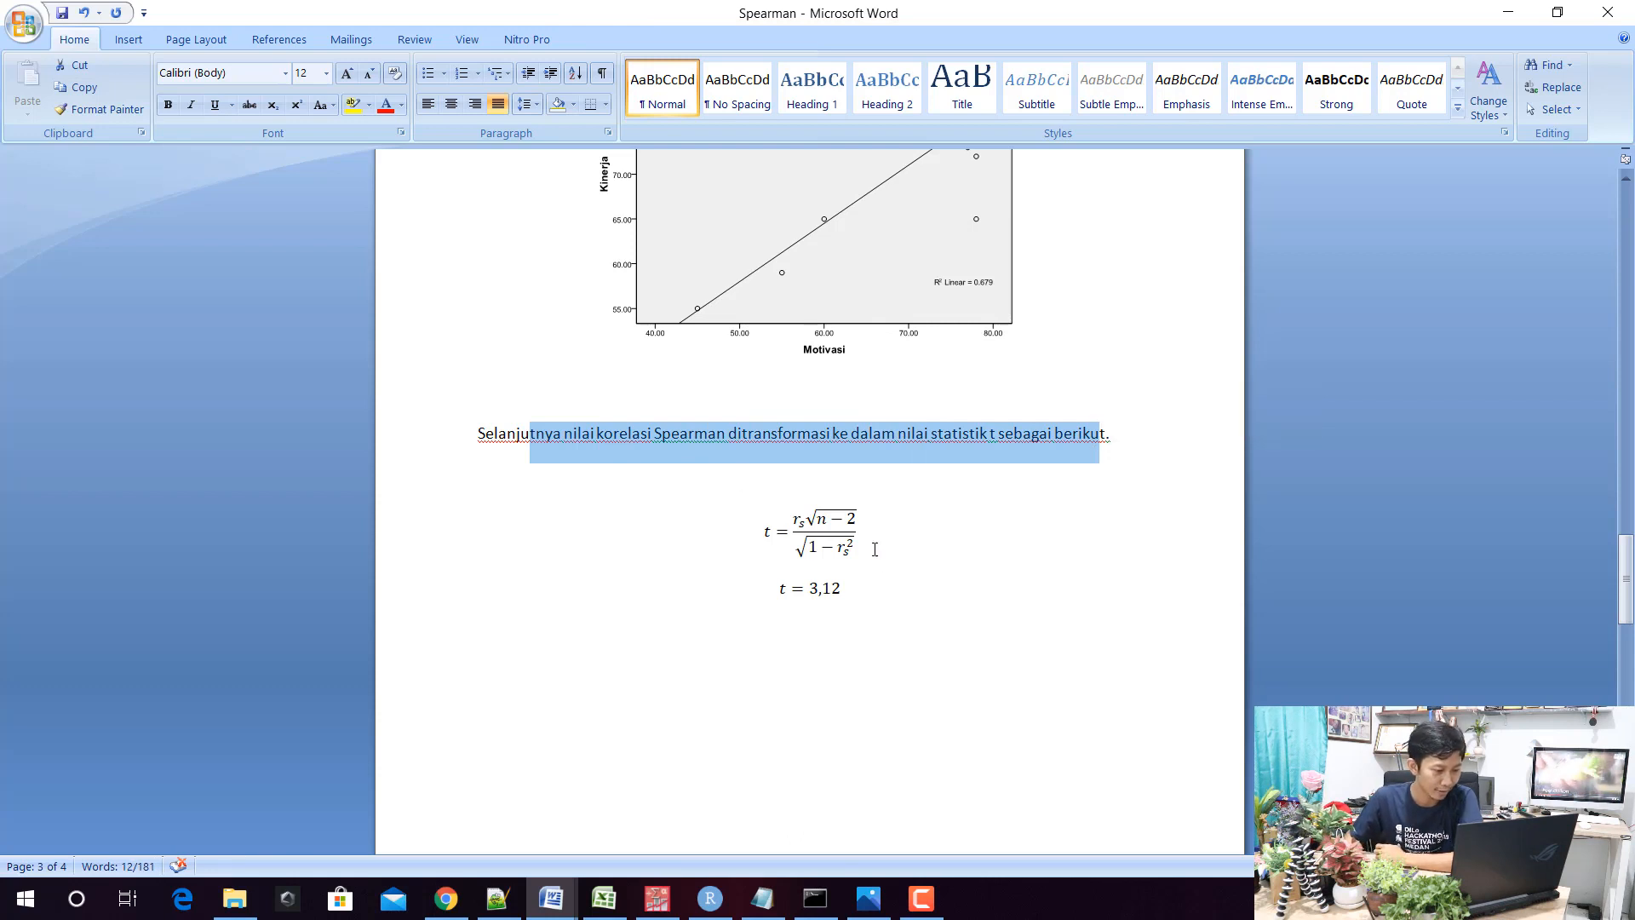
{"action": "left_click", "coordinate": [841, 545]}
{"action": "left_click_drag", "start_coordinate": [841, 545], "coordinate": [777, 539]}
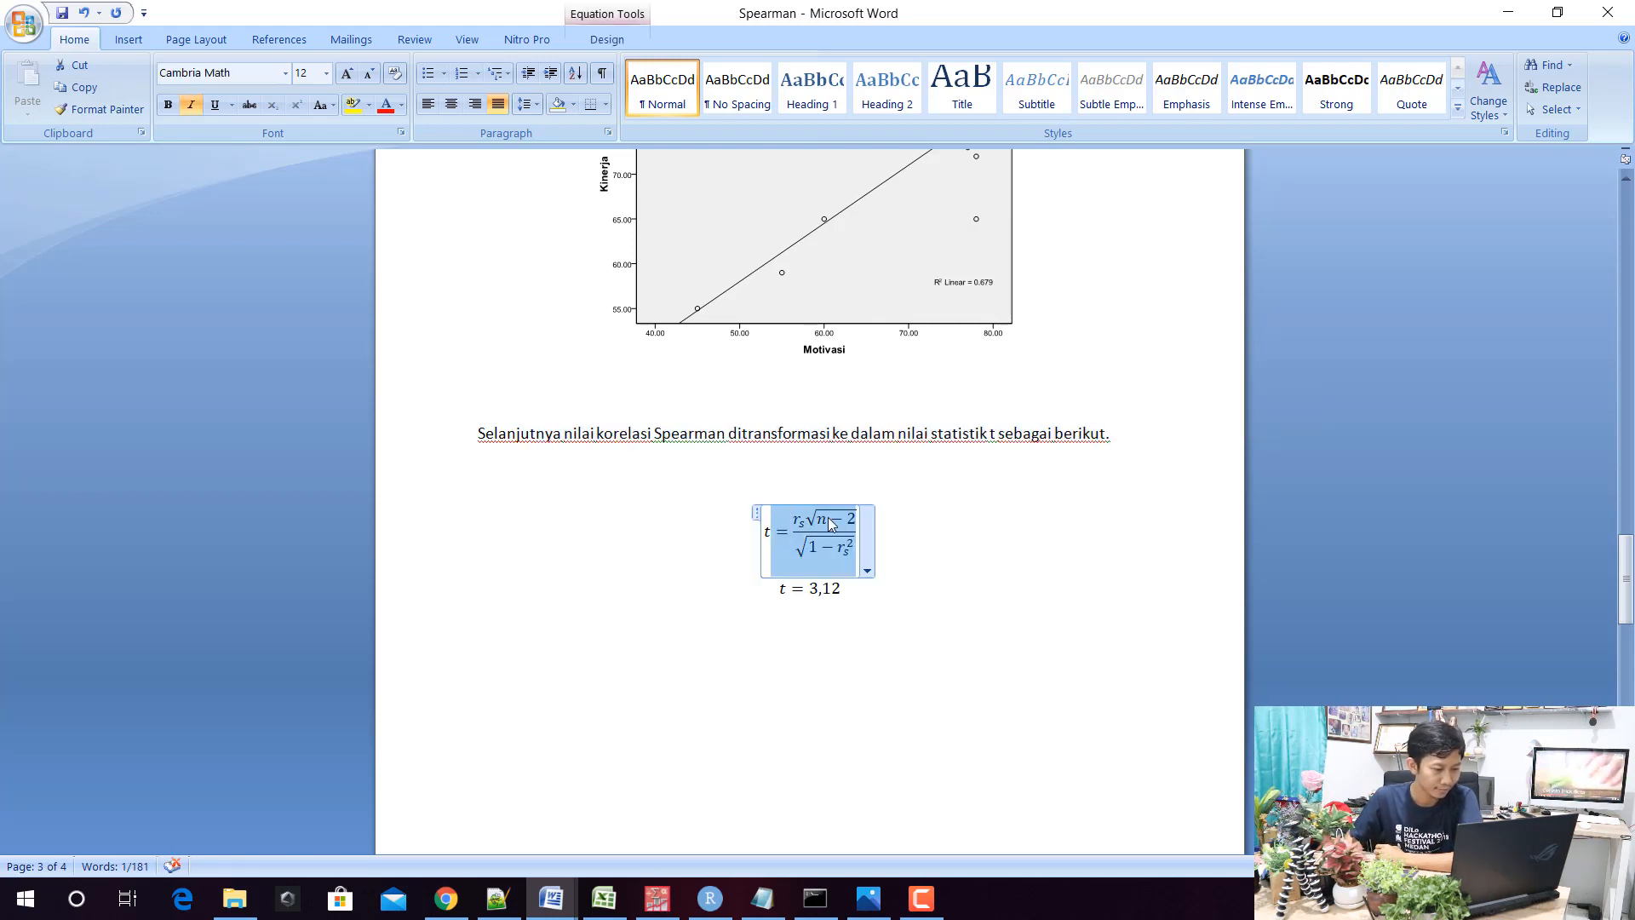
Switch back to the Data Korelasi workbook in Excel and begin the t formula in J62 with =J30, the r_s result
{"action": "left_click", "coordinate": [603, 898]}
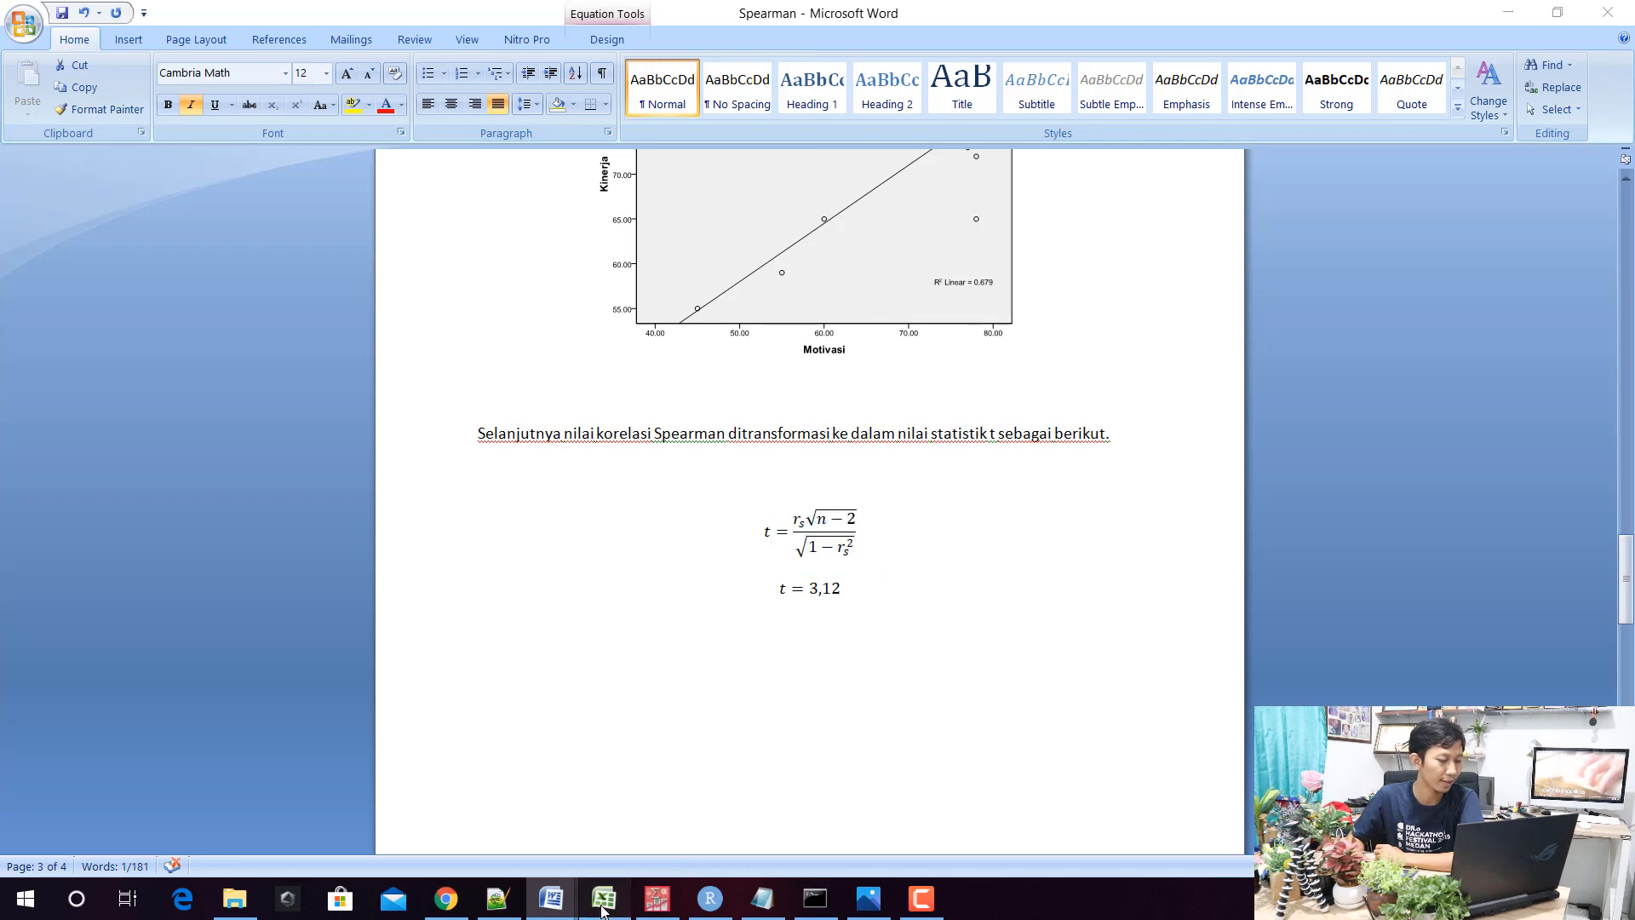
{"action": "scroll", "coordinate": [579, 605], "scroll_direction": "down", "scroll_amount": 6}
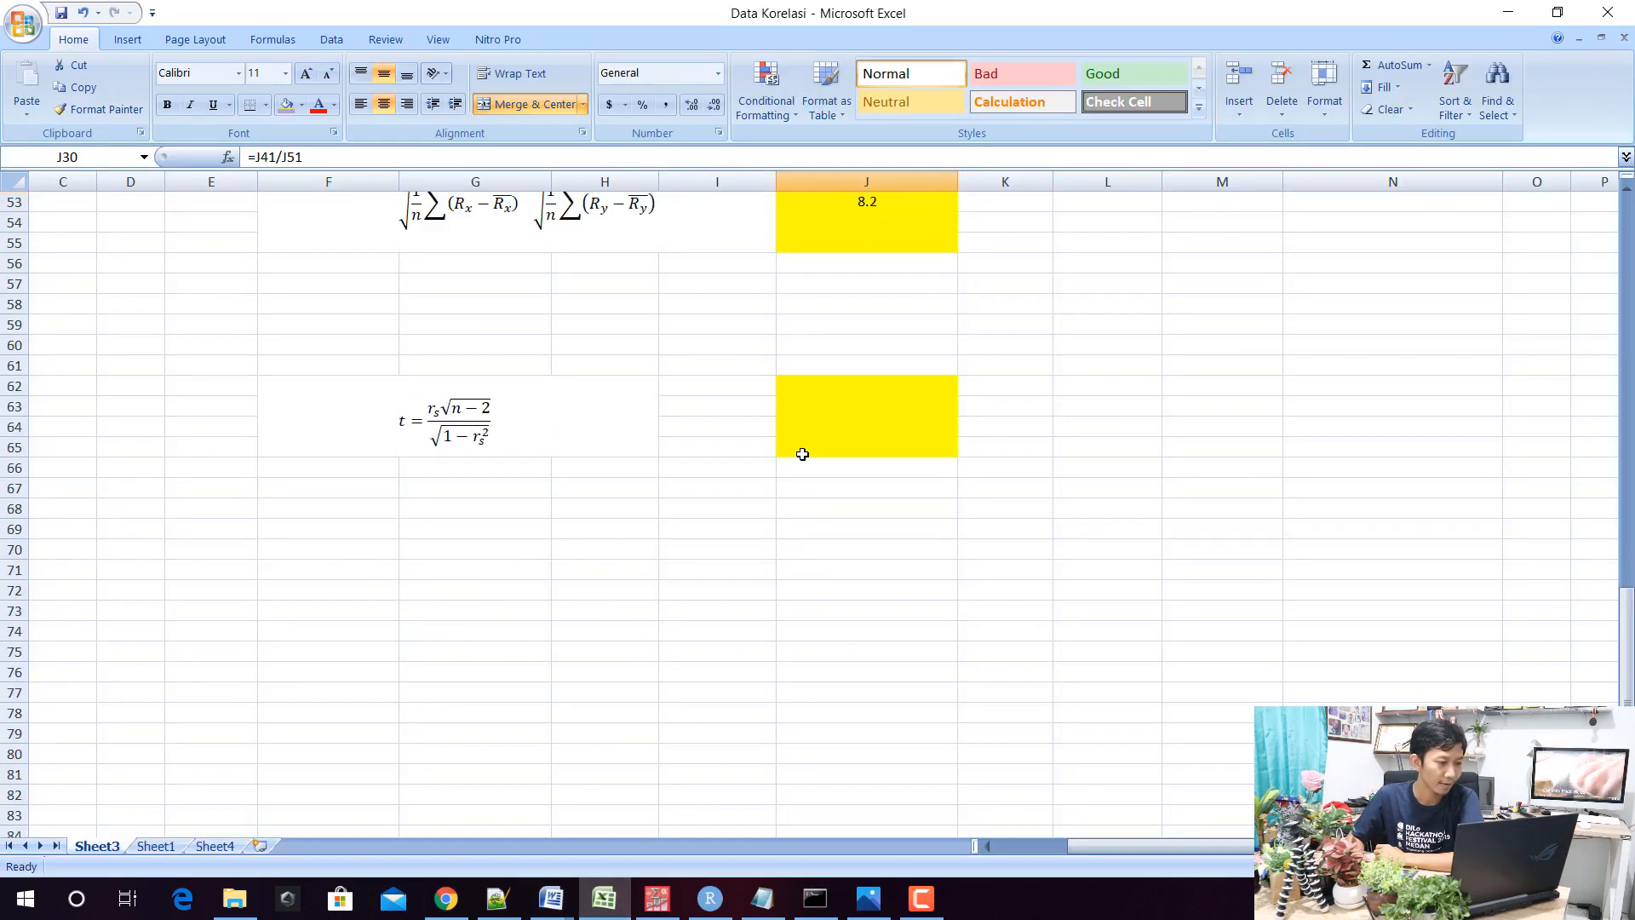
{"action": "left_click", "coordinate": [866, 431]}
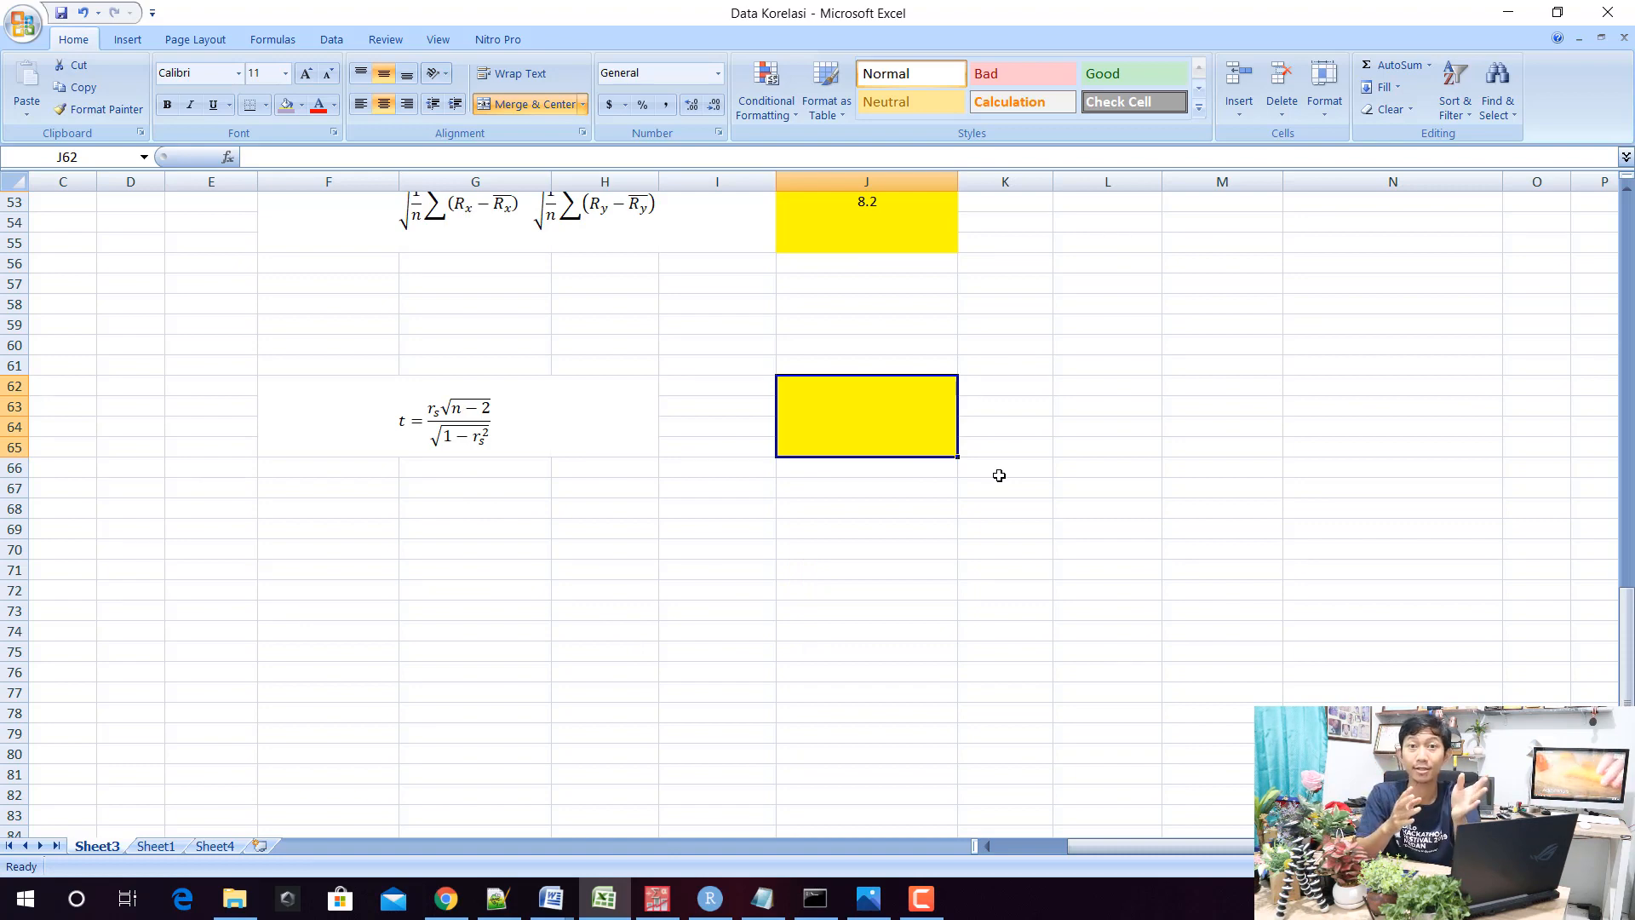
{"action": "type", "text": "="}
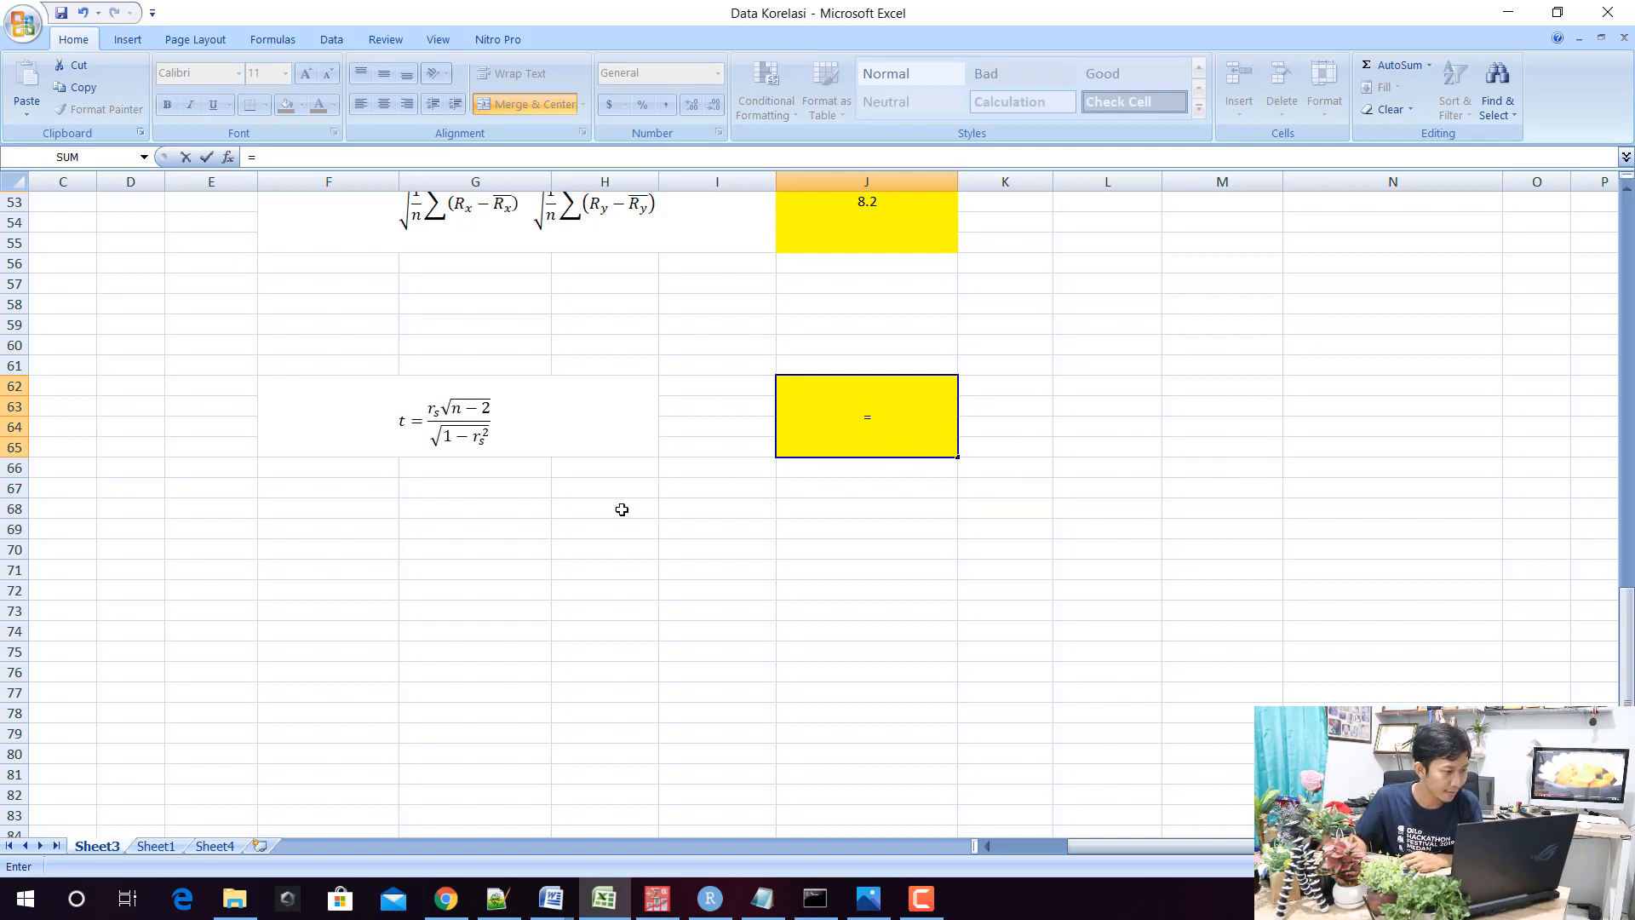
{"action": "scroll", "coordinate": [621, 509], "scroll_direction": "up", "scroll_amount": 3}
{"action": "scroll", "coordinate": [765, 494], "scroll_direction": "up", "scroll_amount": 4}
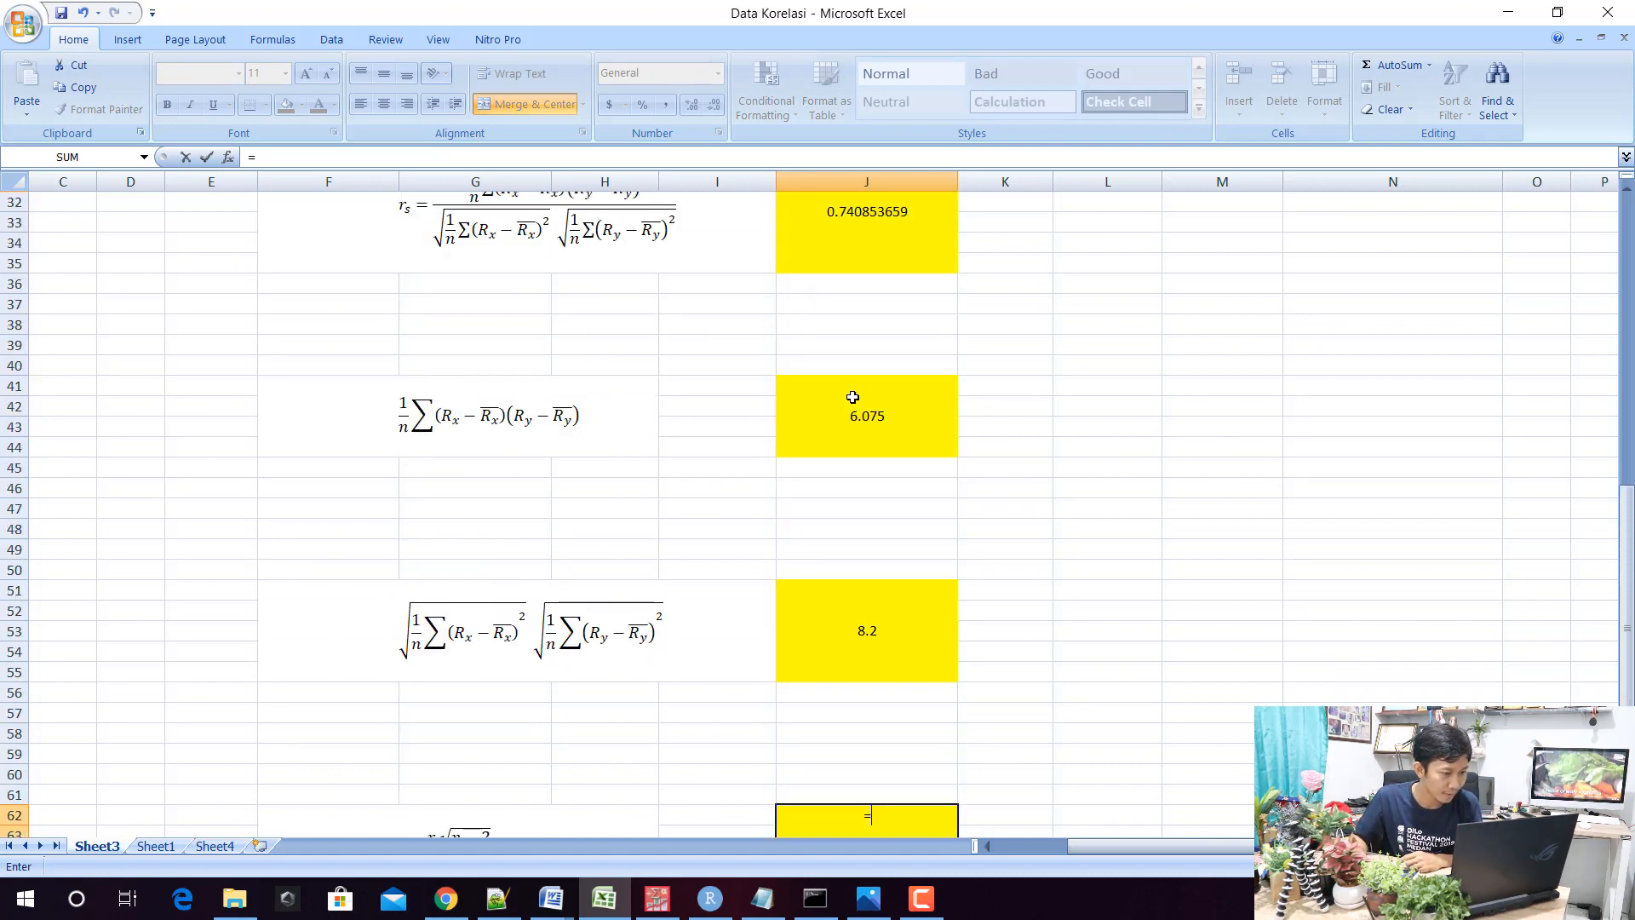
{"action": "left_click", "coordinate": [901, 237]}
{"action": "scroll", "coordinate": [847, 499], "scroll_direction": "down", "scroll_amount": 4}
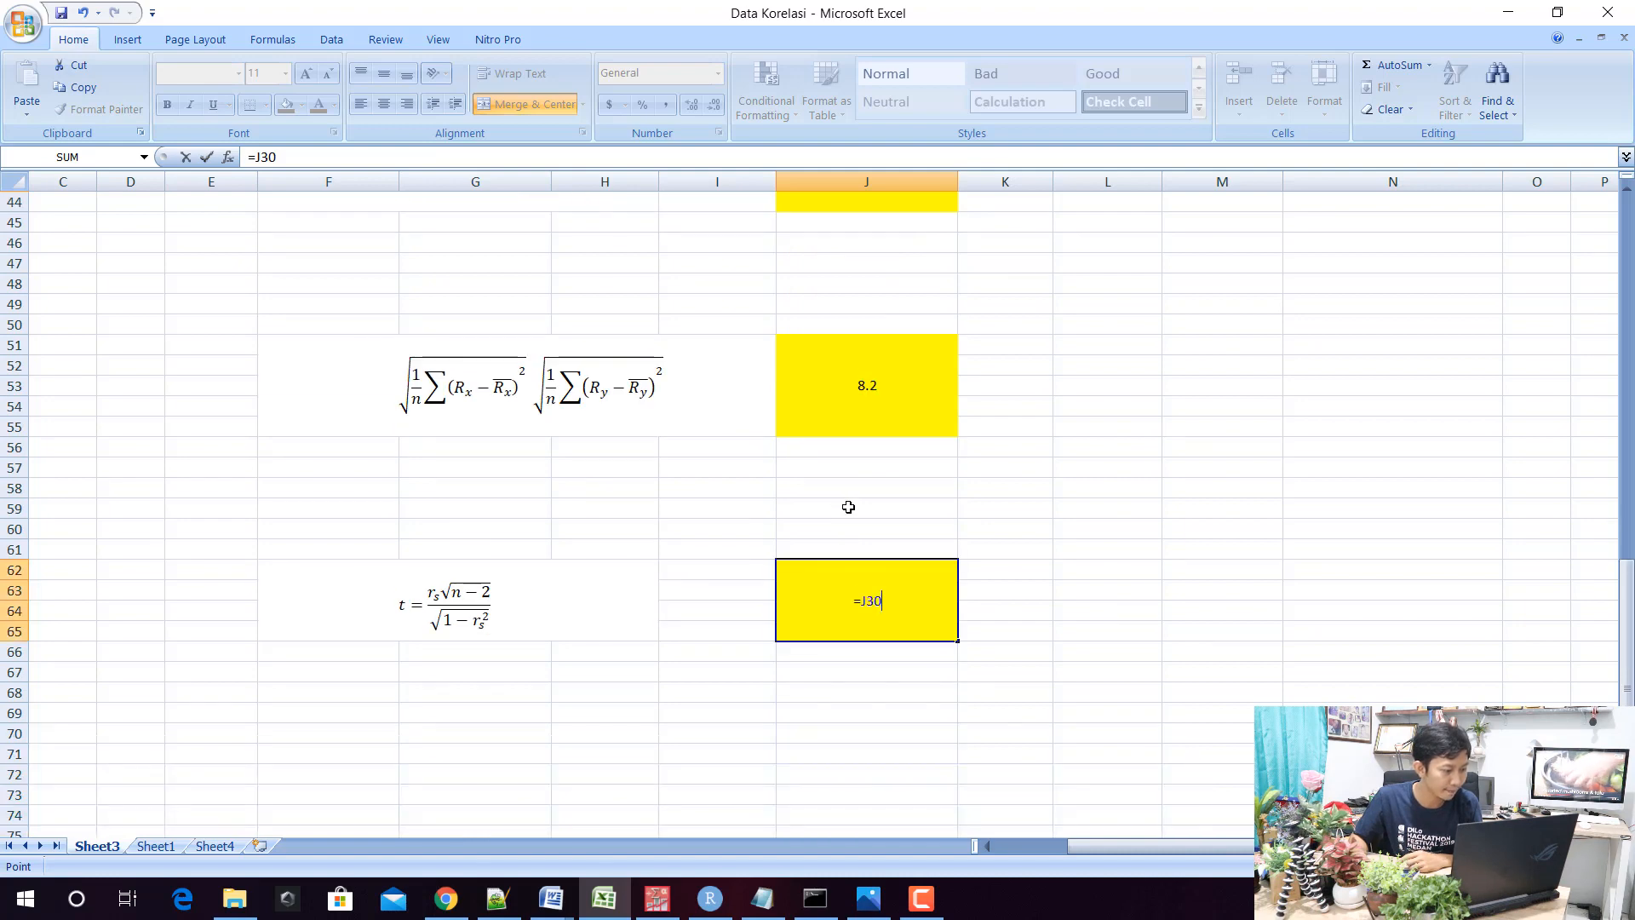
Continue the t formula in J62 by multiplying r_s by SQRT(8), the root of n − 2, and adding the division sign
{"action": "type", "text": "*"}
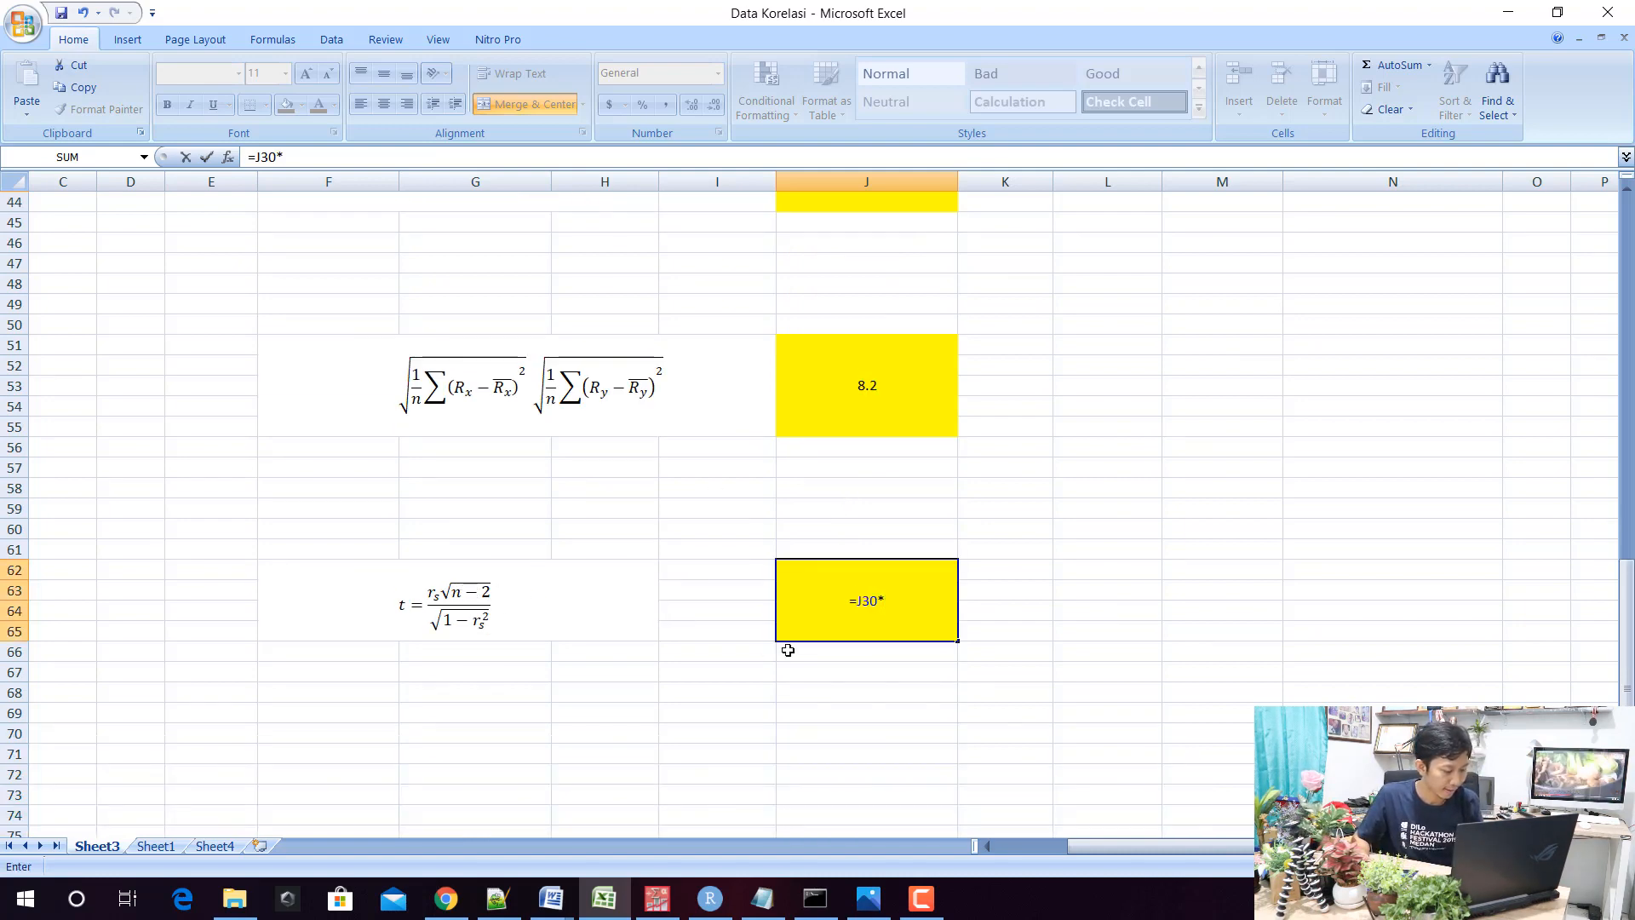
{"action": "type", "text": "sqrt"}
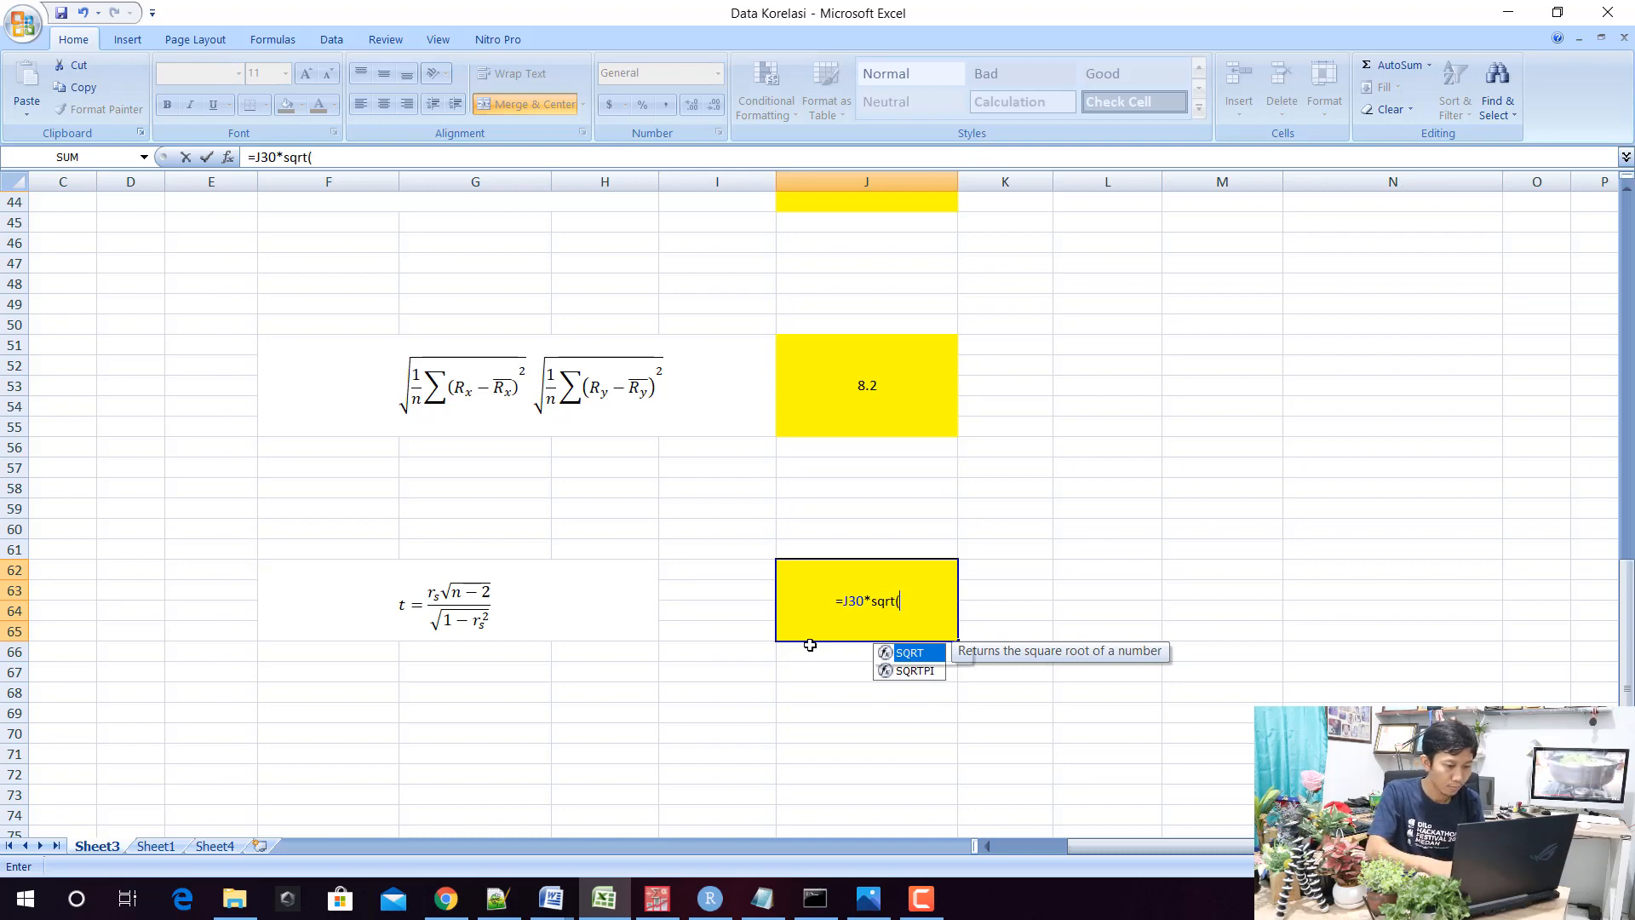
{"action": "type", "text": "("}
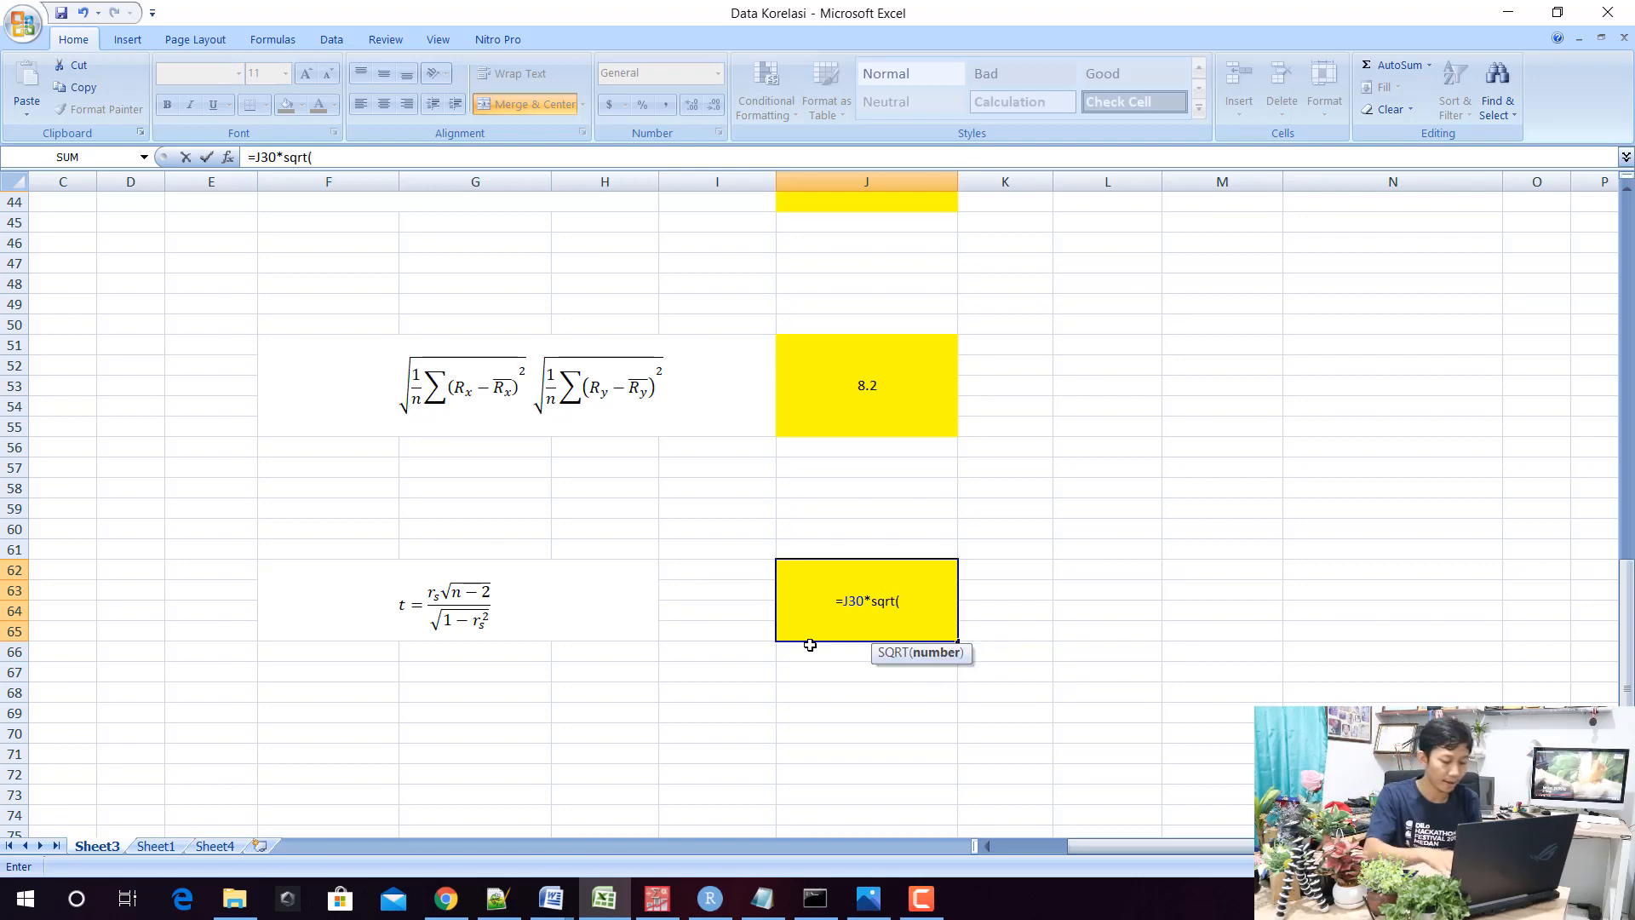
{"action": "type", "text": "8)  / "}
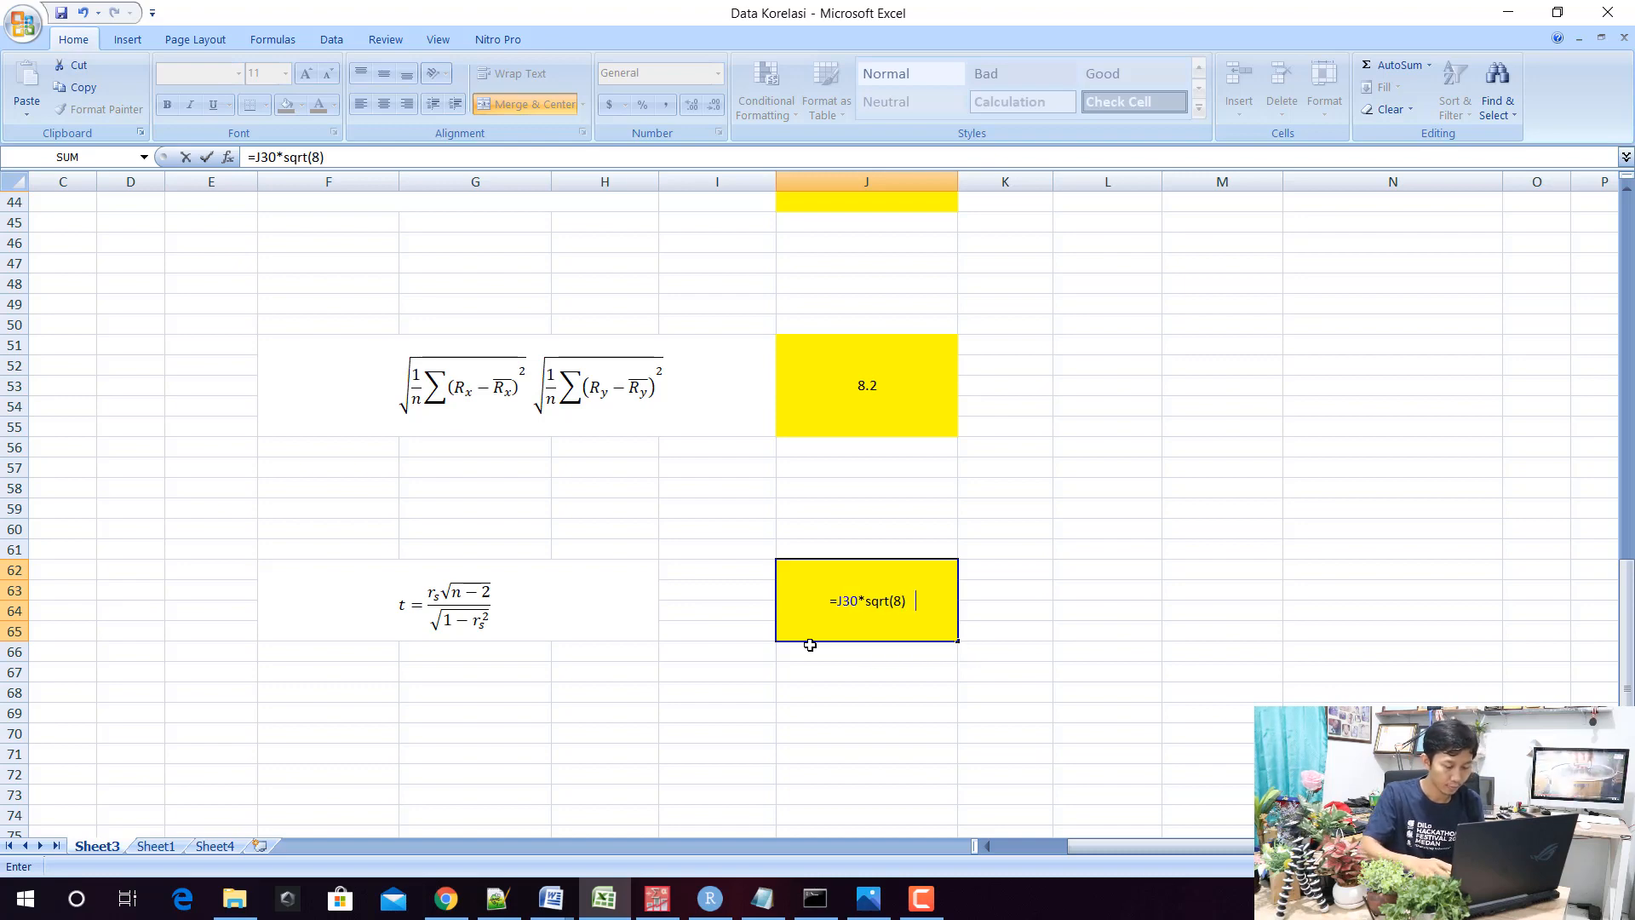
Complete the t formula in J62 with the denominator SQRT(1-J30^2), taking r_s from J30, and select the result cell
{"action": "type", "text": " sqrt("}
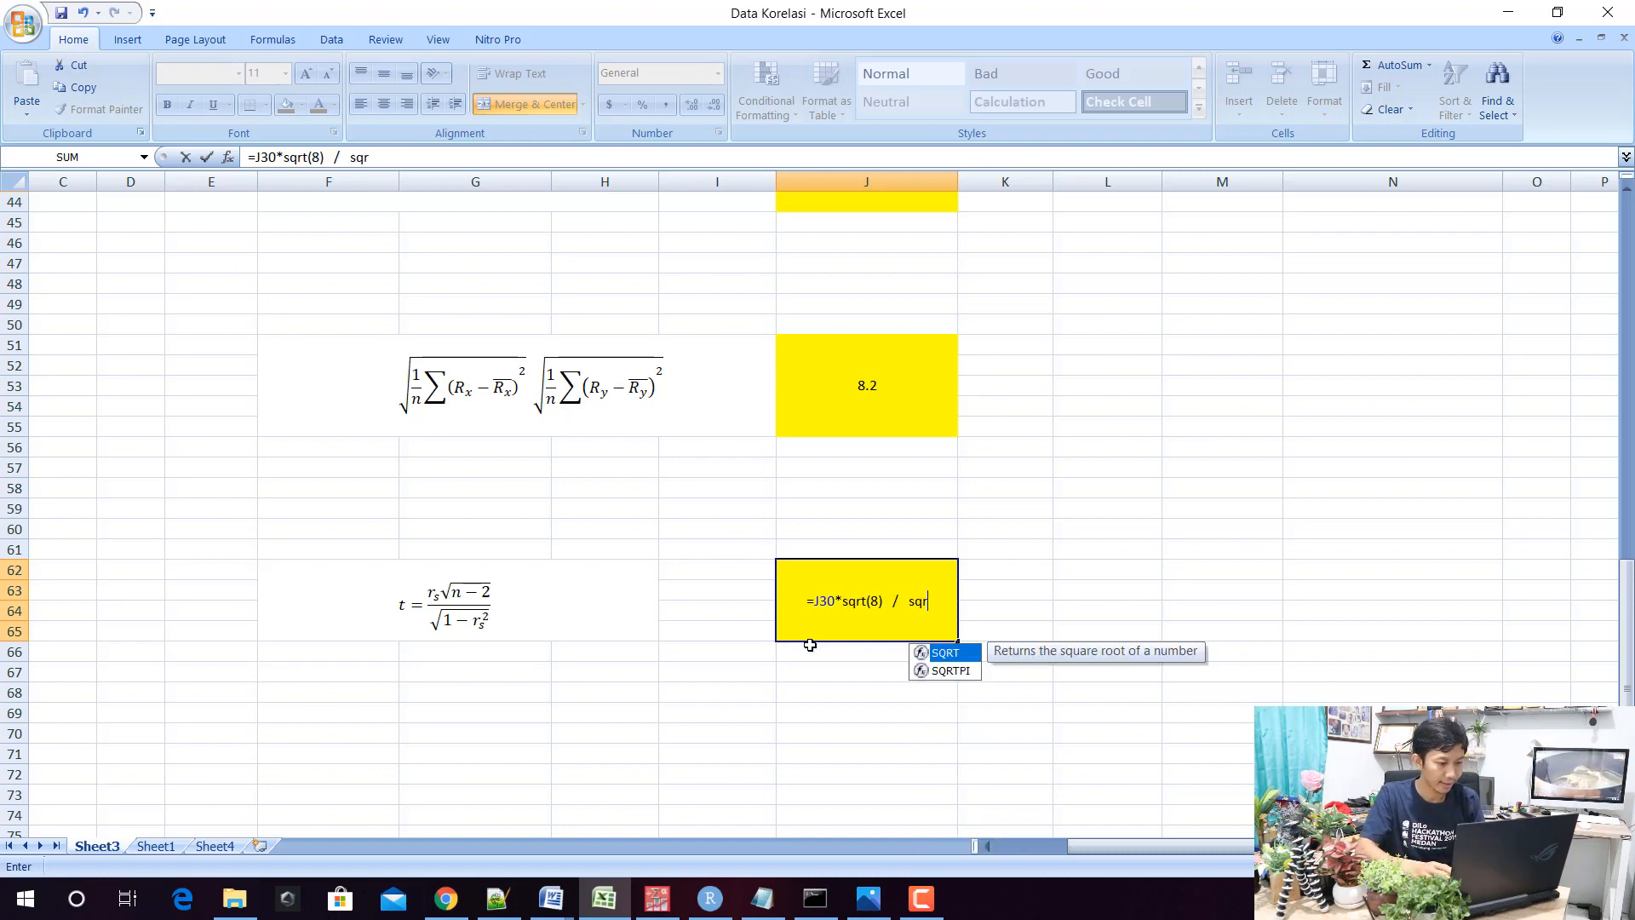
{"action": "type", "text": "1"}
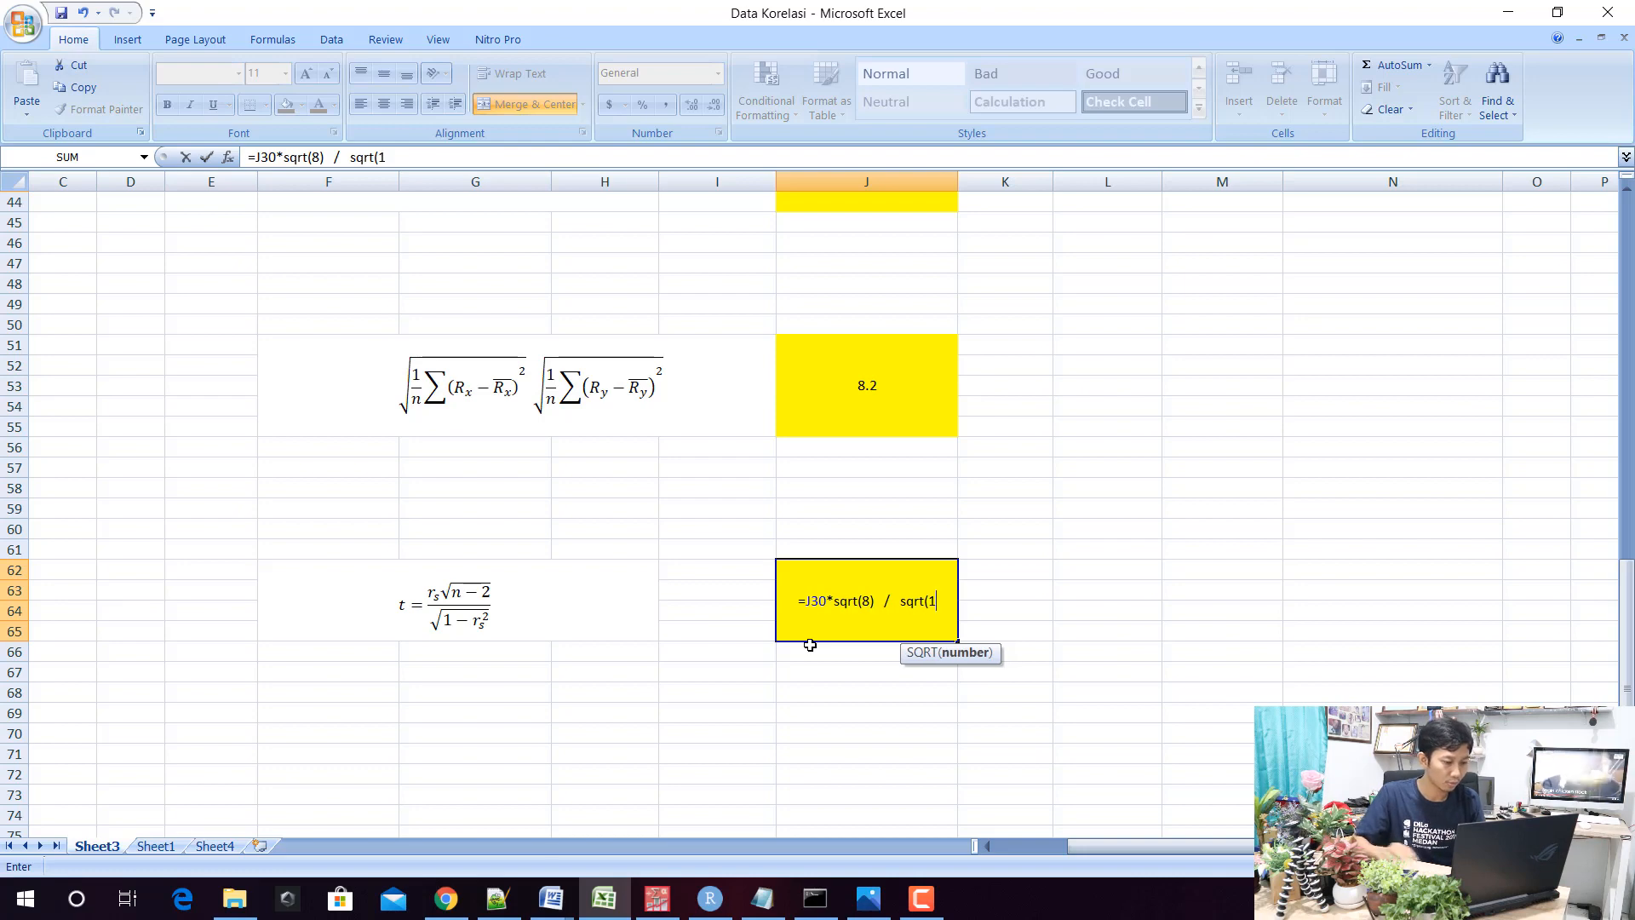
{"action": "type", "text": "-"}
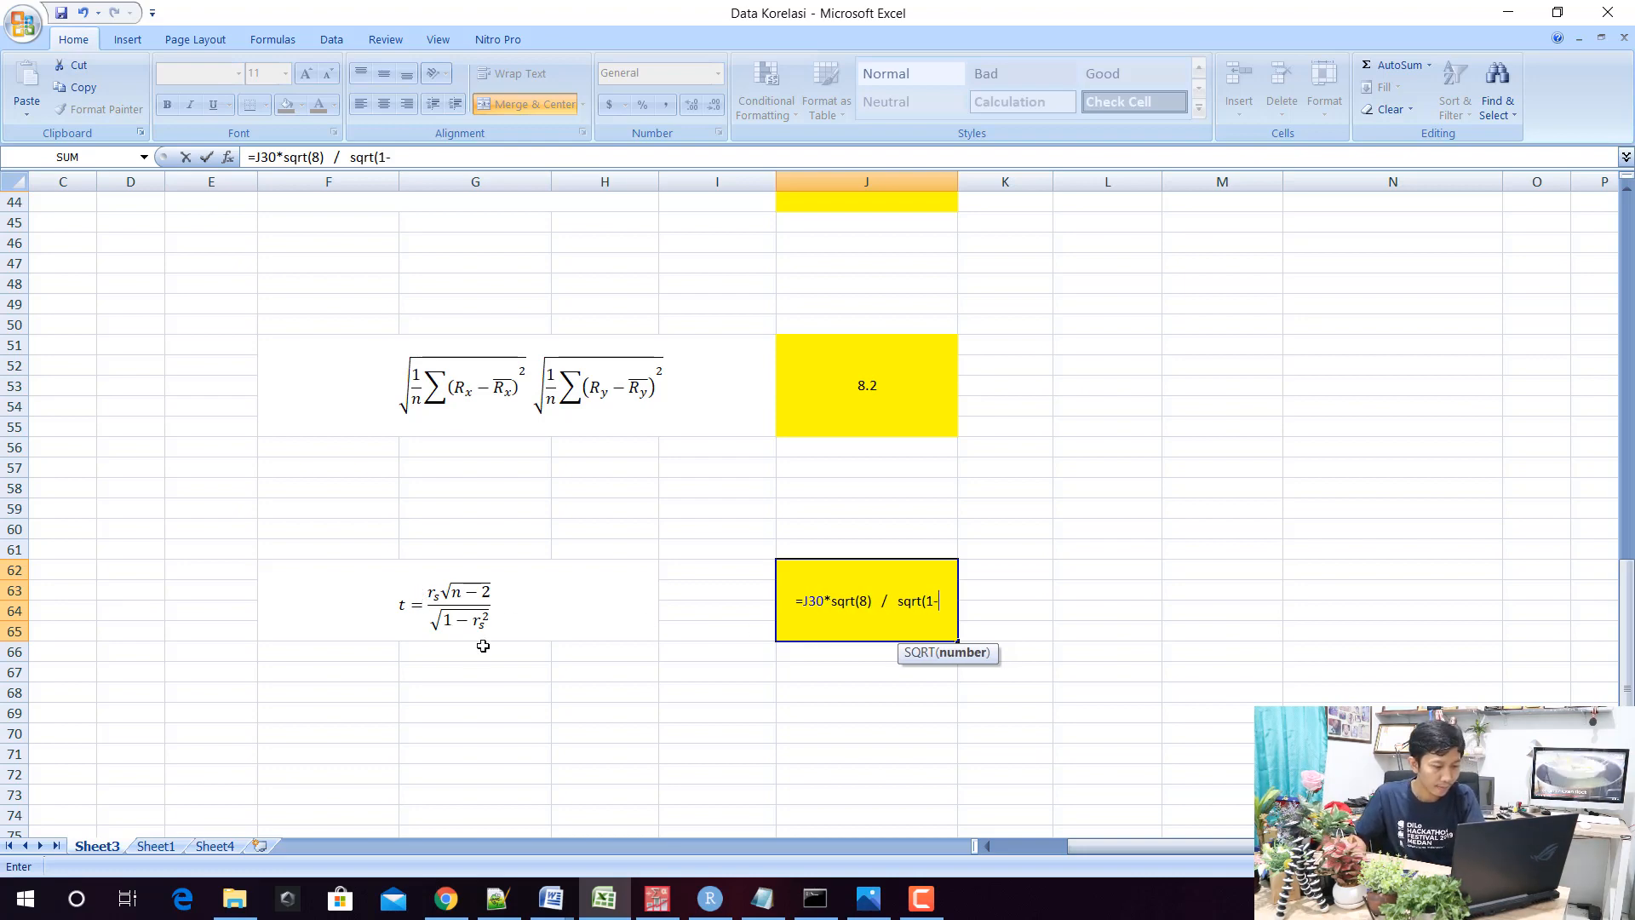
{"action": "scroll", "coordinate": [717, 575], "scroll_direction": "up", "scroll_amount": 1}
{"action": "scroll", "coordinate": [886, 358], "scroll_direction": "up", "scroll_amount": 5}
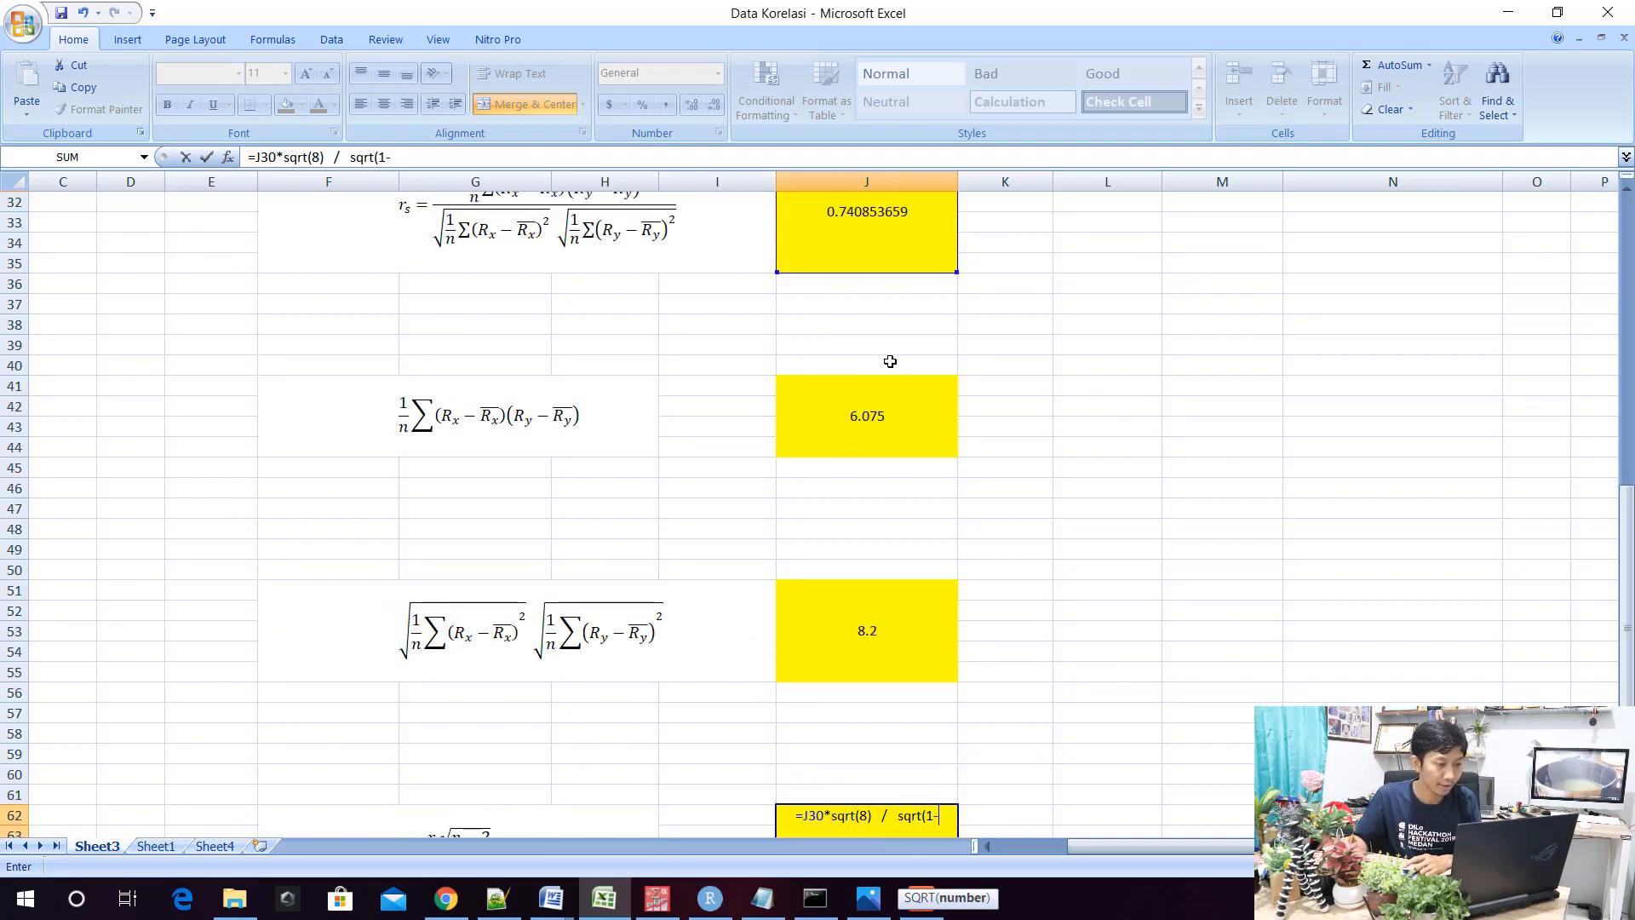
{"action": "left_click", "coordinate": [881, 330]}
{"action": "type", "text": "^2"}
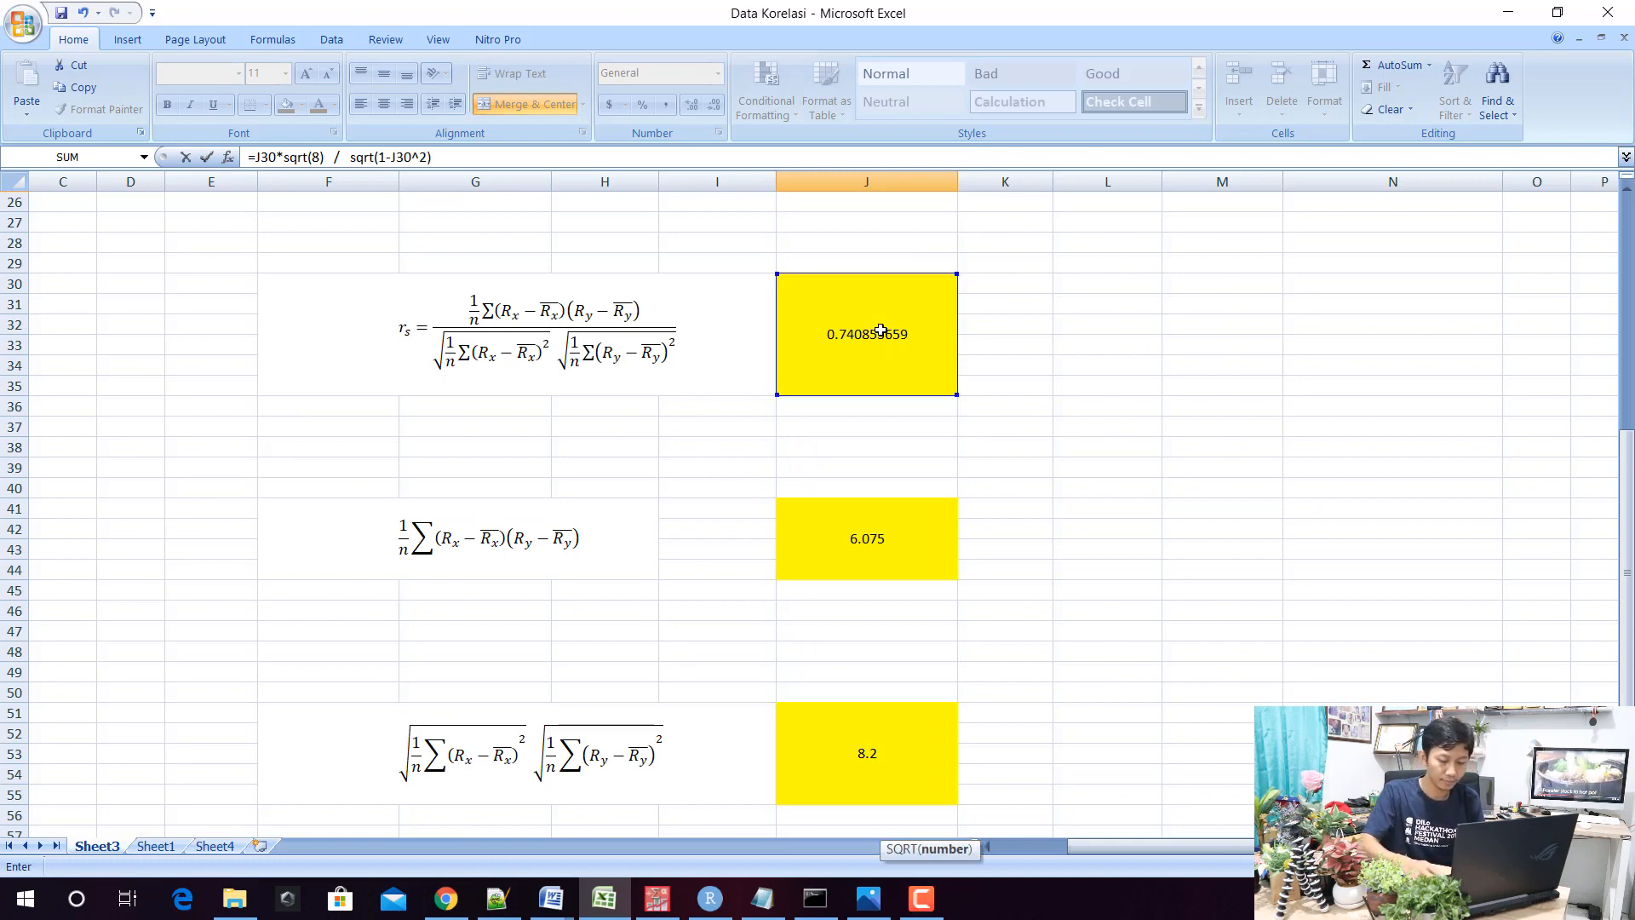
{"action": "key", "text": "Return"}
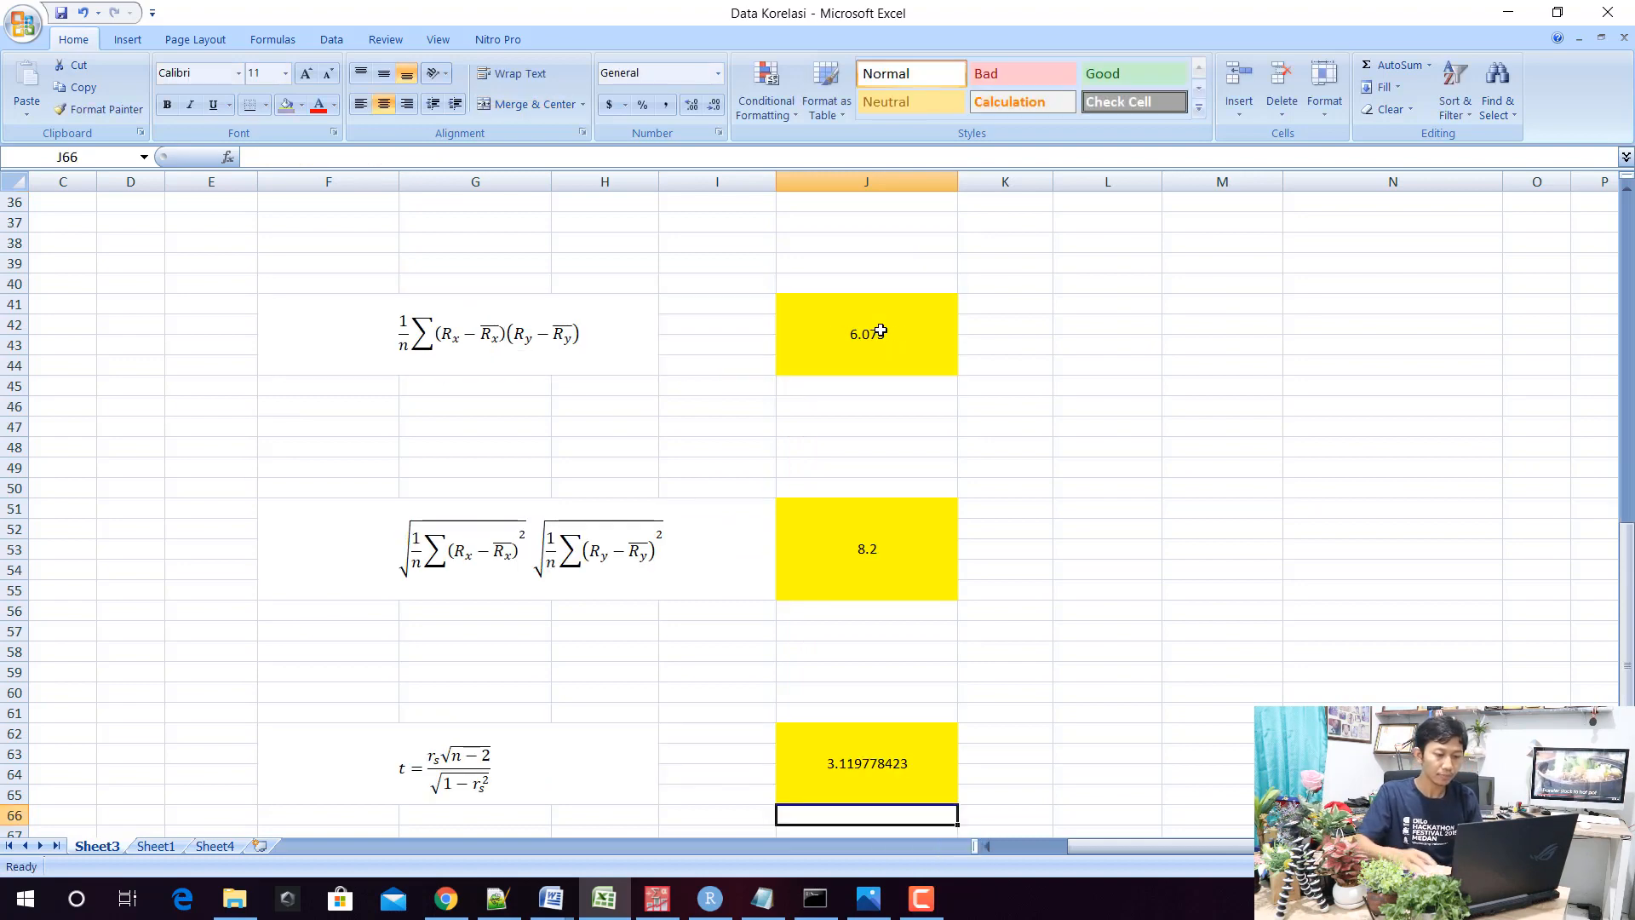
{"action": "scroll", "coordinate": [927, 716], "scroll_direction": "down", "scroll_amount": 2}
{"action": "left_click", "coordinate": [863, 640]}
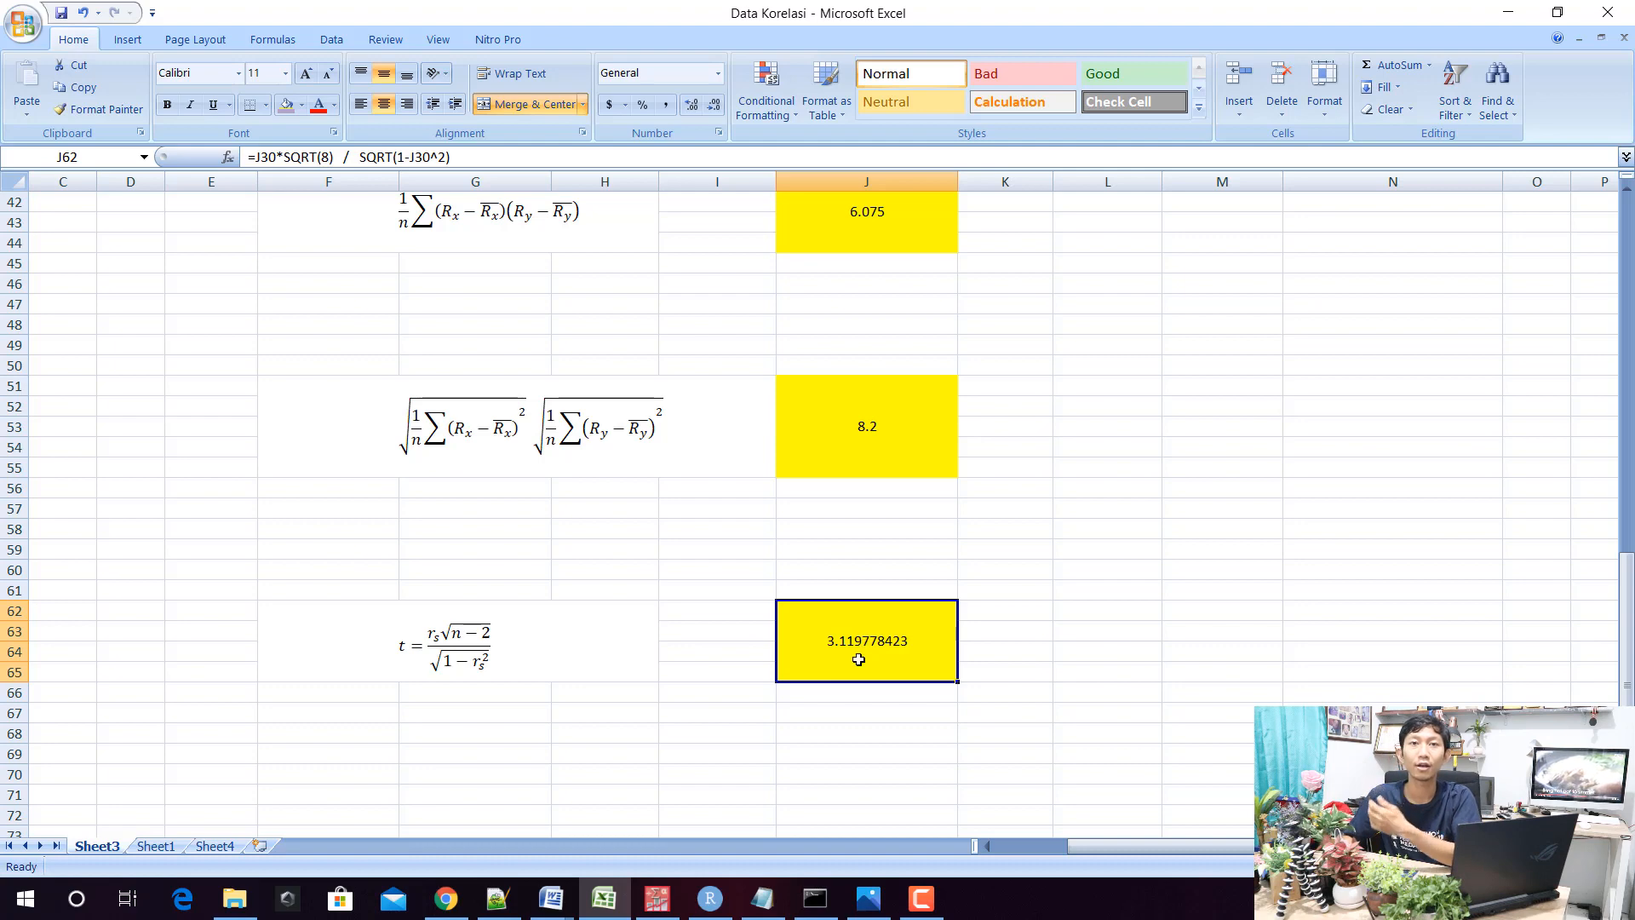
Switch to the Spearman document in Word and highlight the t value stated below the t formula
{"action": "left_click", "coordinate": [558, 901]}
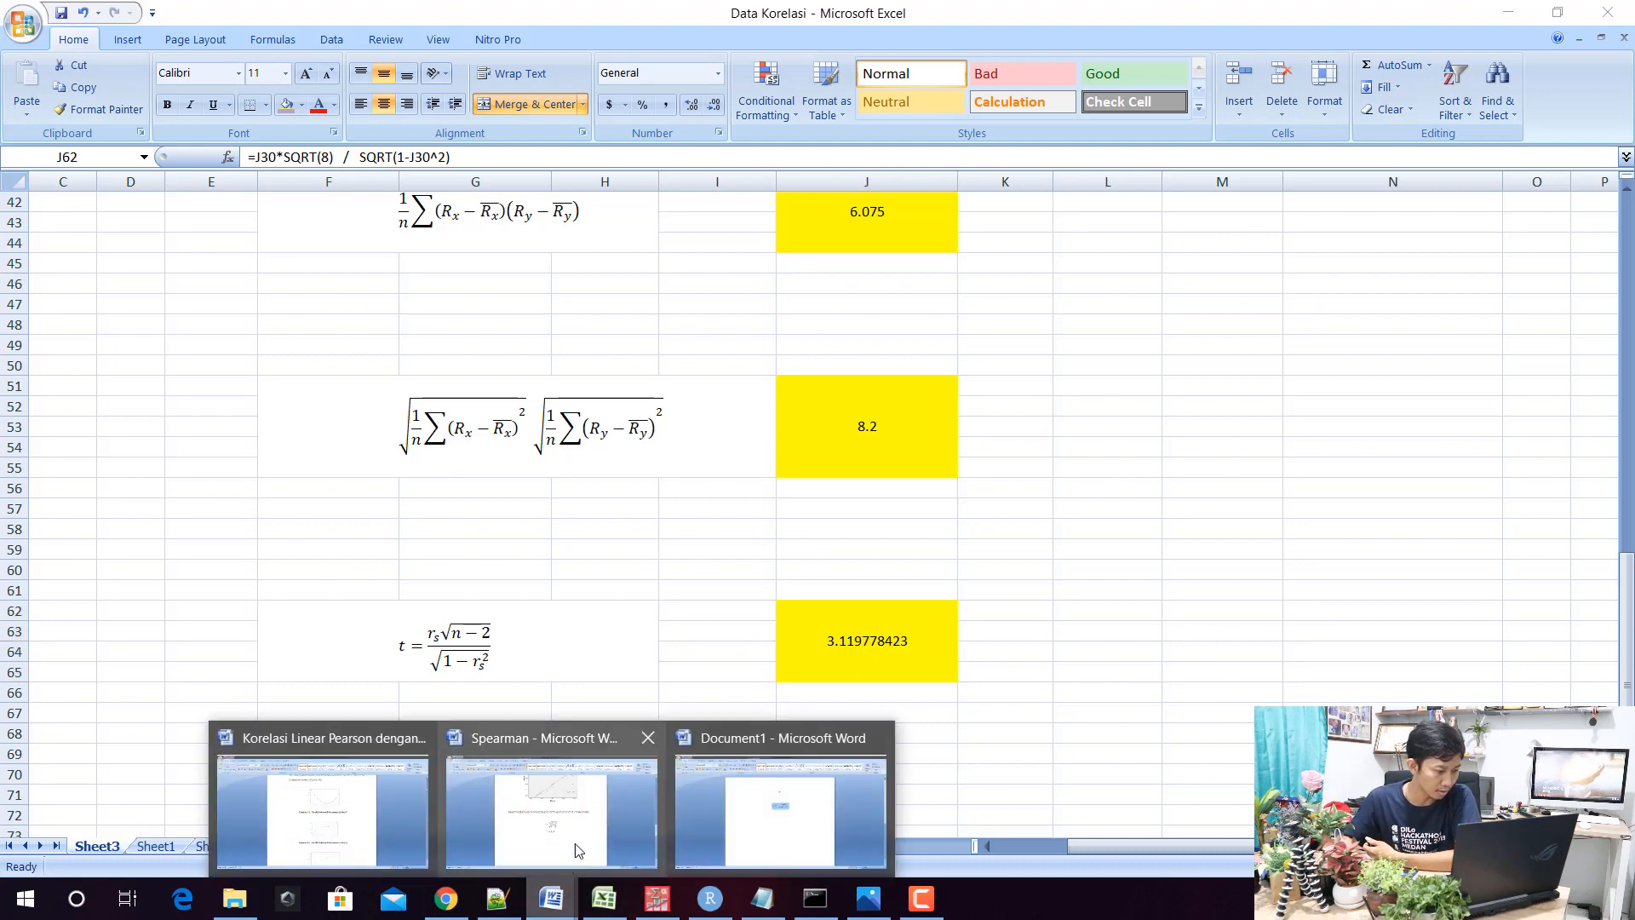
{"action": "left_click", "coordinate": [558, 816]}
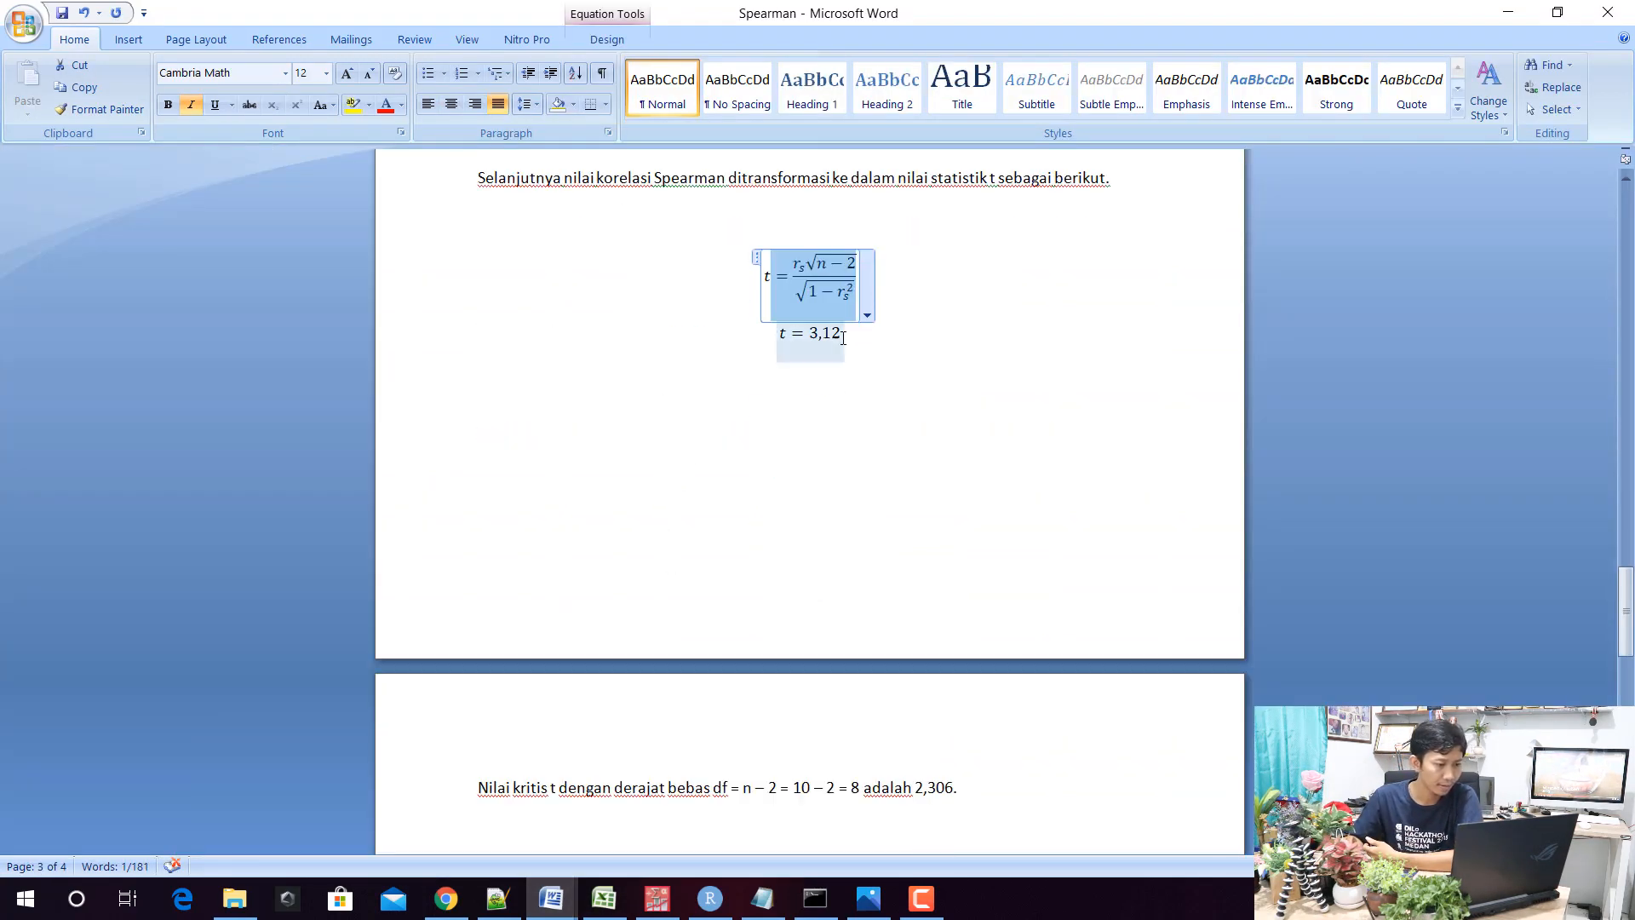
{"action": "left_click_drag", "start_coordinate": [847, 335], "coordinate": [777, 337]}
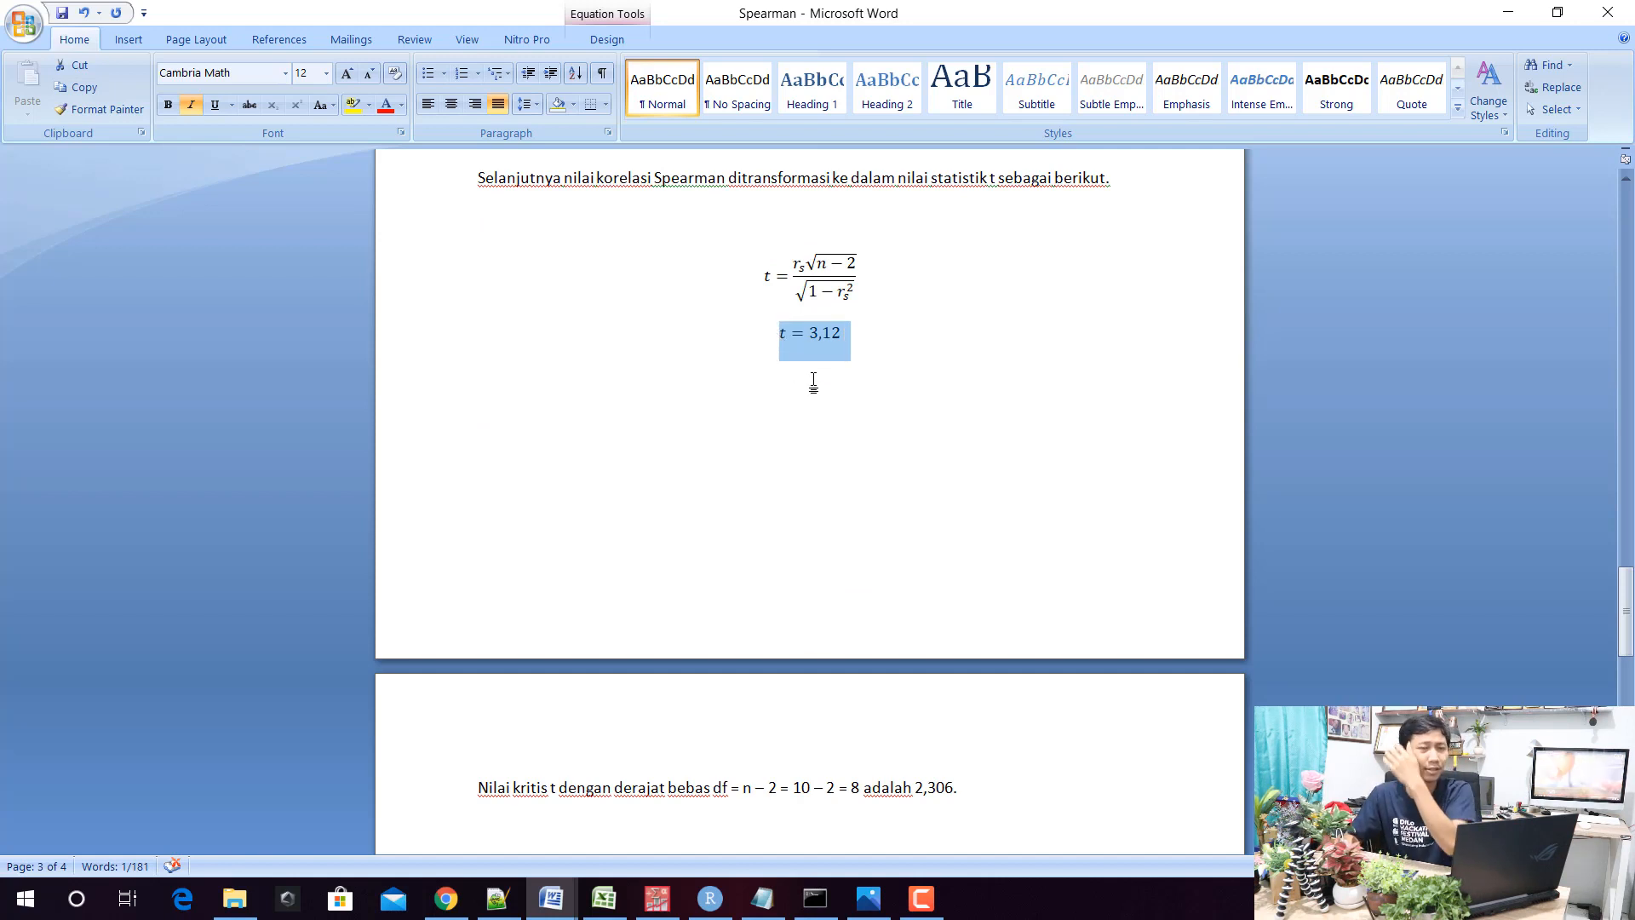
Review the sentence giving the critical t value for df = n − 2 above the significance-region curve, highlighting its parts
{"action": "scroll", "coordinate": [815, 383], "scroll_direction": "down", "scroll_amount": 6}
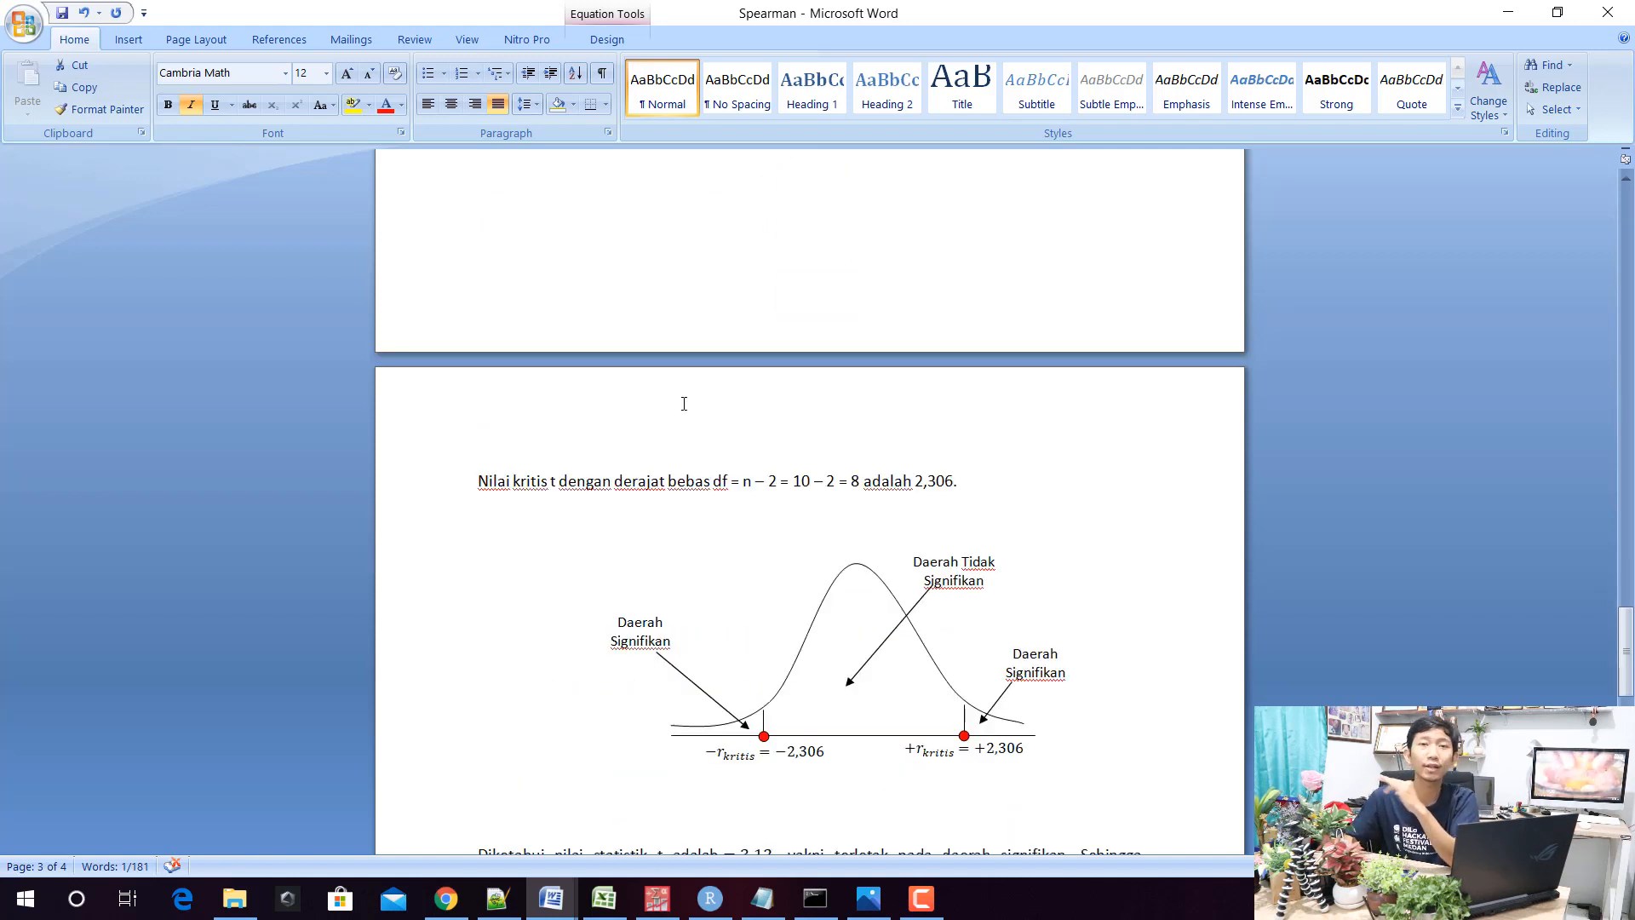
{"action": "scroll", "coordinate": [573, 498], "scroll_direction": "down", "scroll_amount": 2}
{"action": "left_click_drag", "start_coordinate": [532, 378], "coordinate": [754, 383]}
{"action": "left_click", "coordinate": [712, 403]}
{"action": "left_click", "coordinate": [748, 385]}
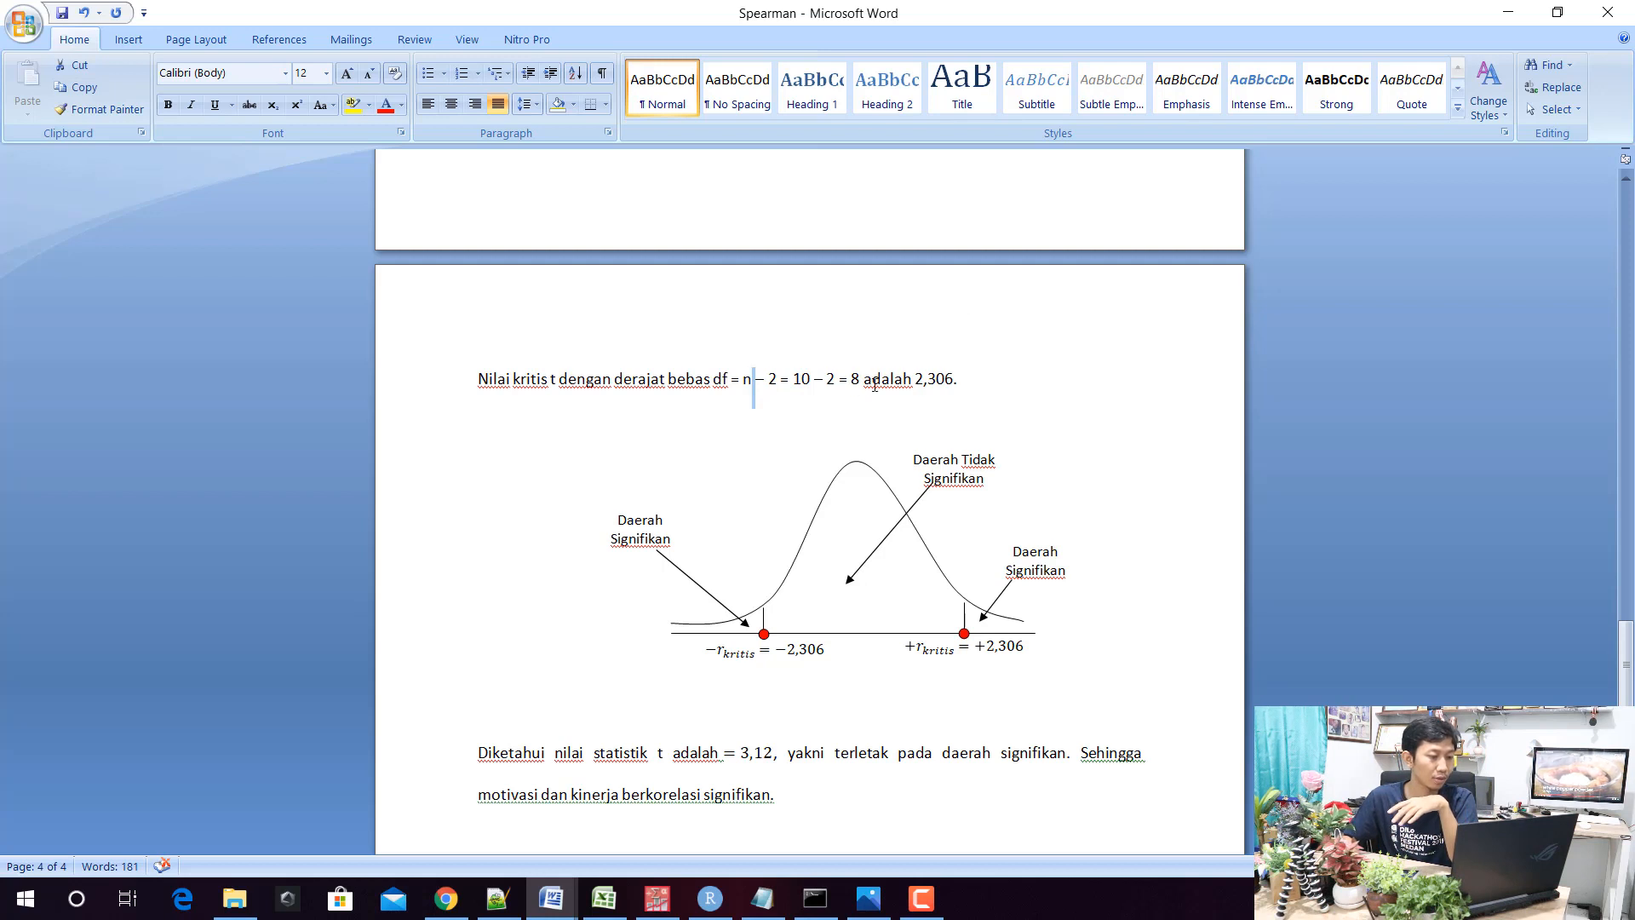
{"action": "left_click_drag", "start_coordinate": [952, 383], "coordinate": [848, 390]}
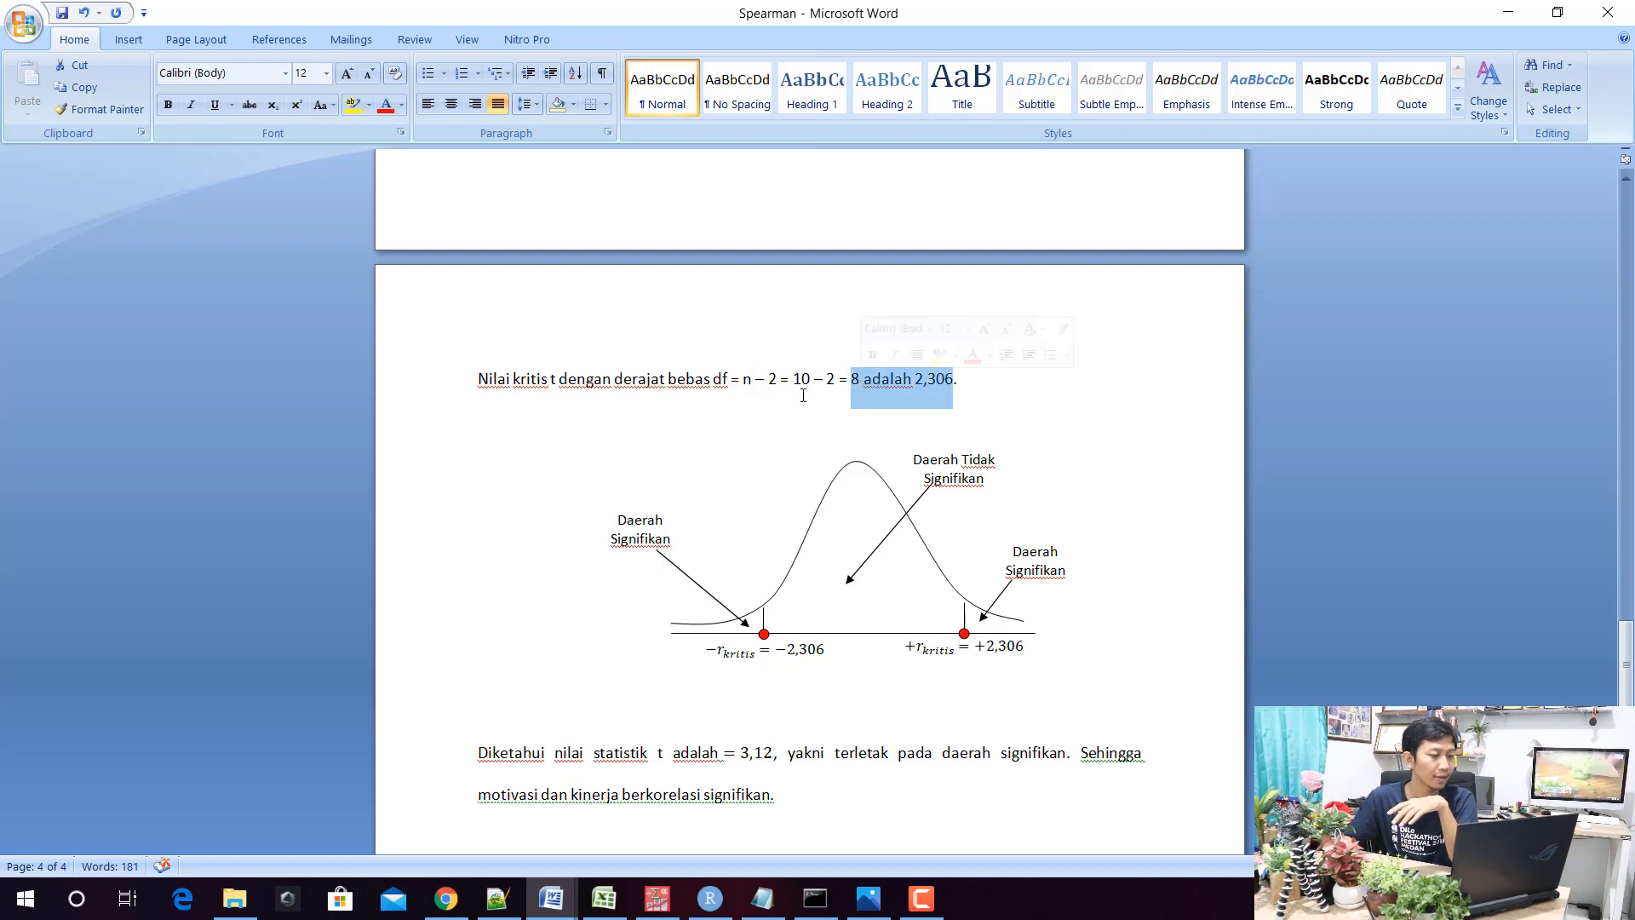
{"action": "left_click", "coordinate": [865, 388]}
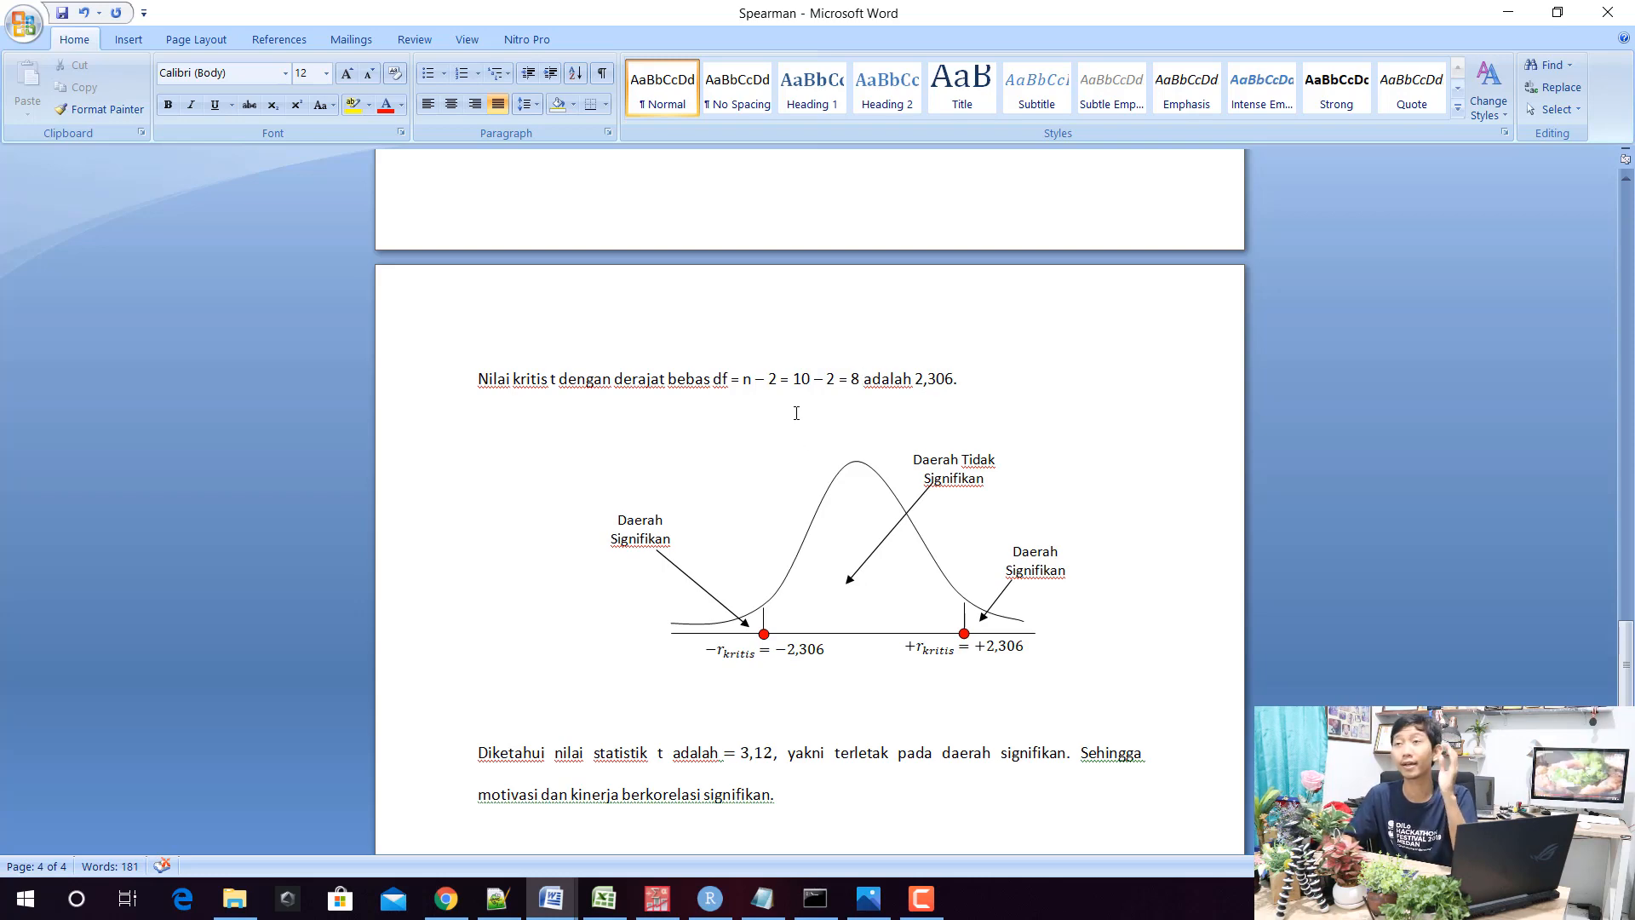
Switch to Chrome and look through the open pages for the t critical value table
{"action": "left_click", "coordinate": [447, 899]}
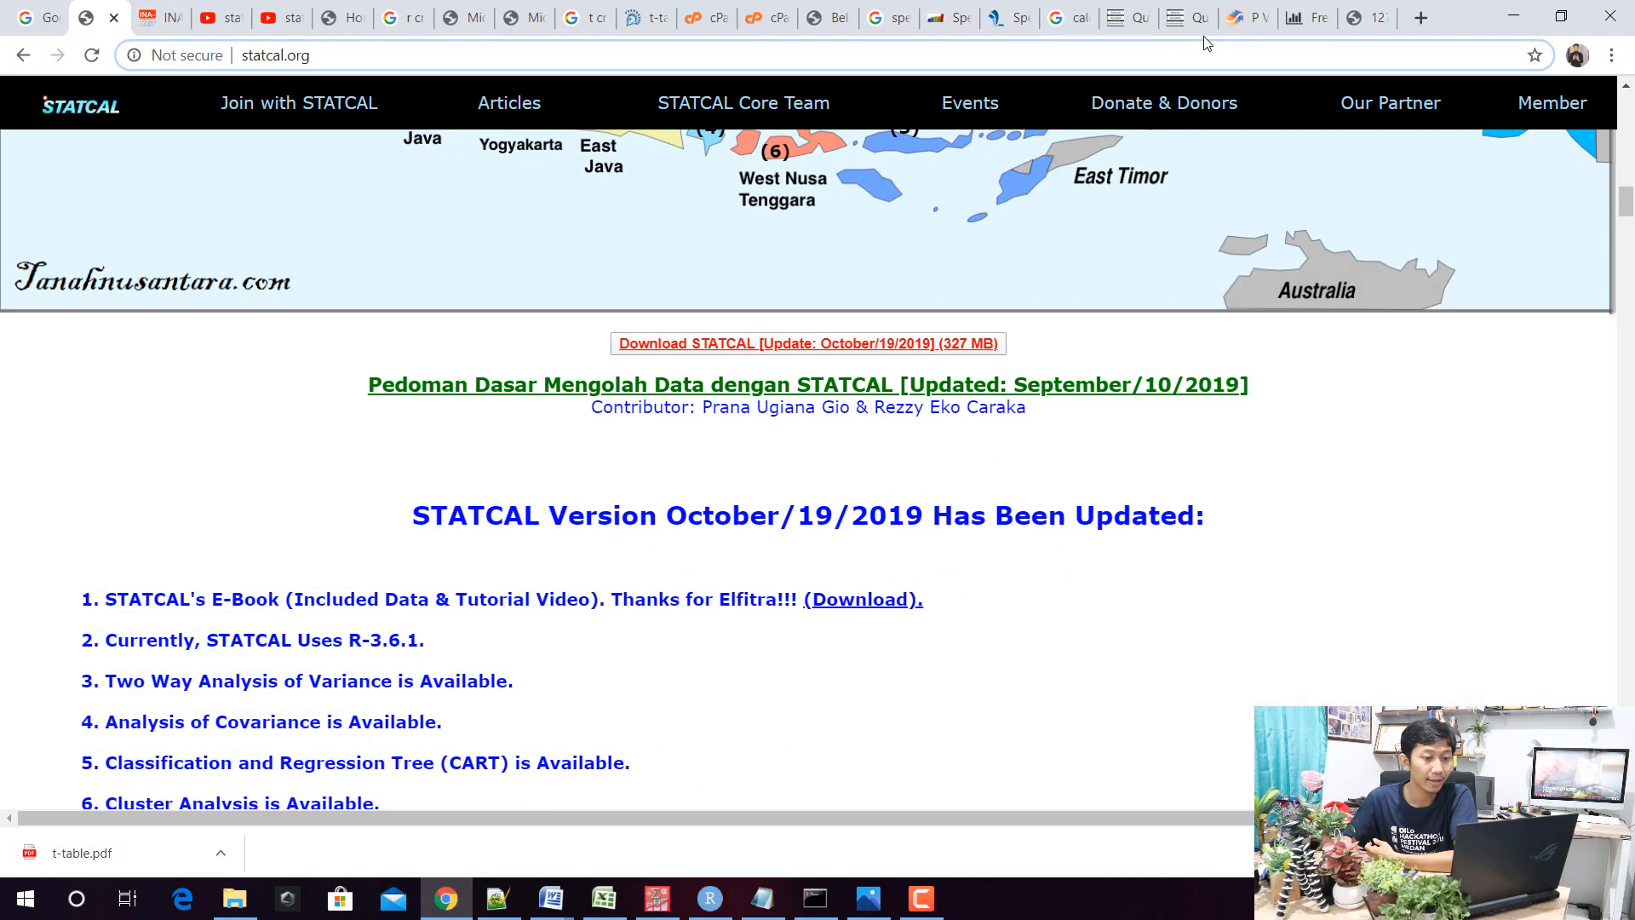
{"action": "left_click", "coordinate": [890, 18]}
{"action": "left_click", "coordinate": [830, 19]}
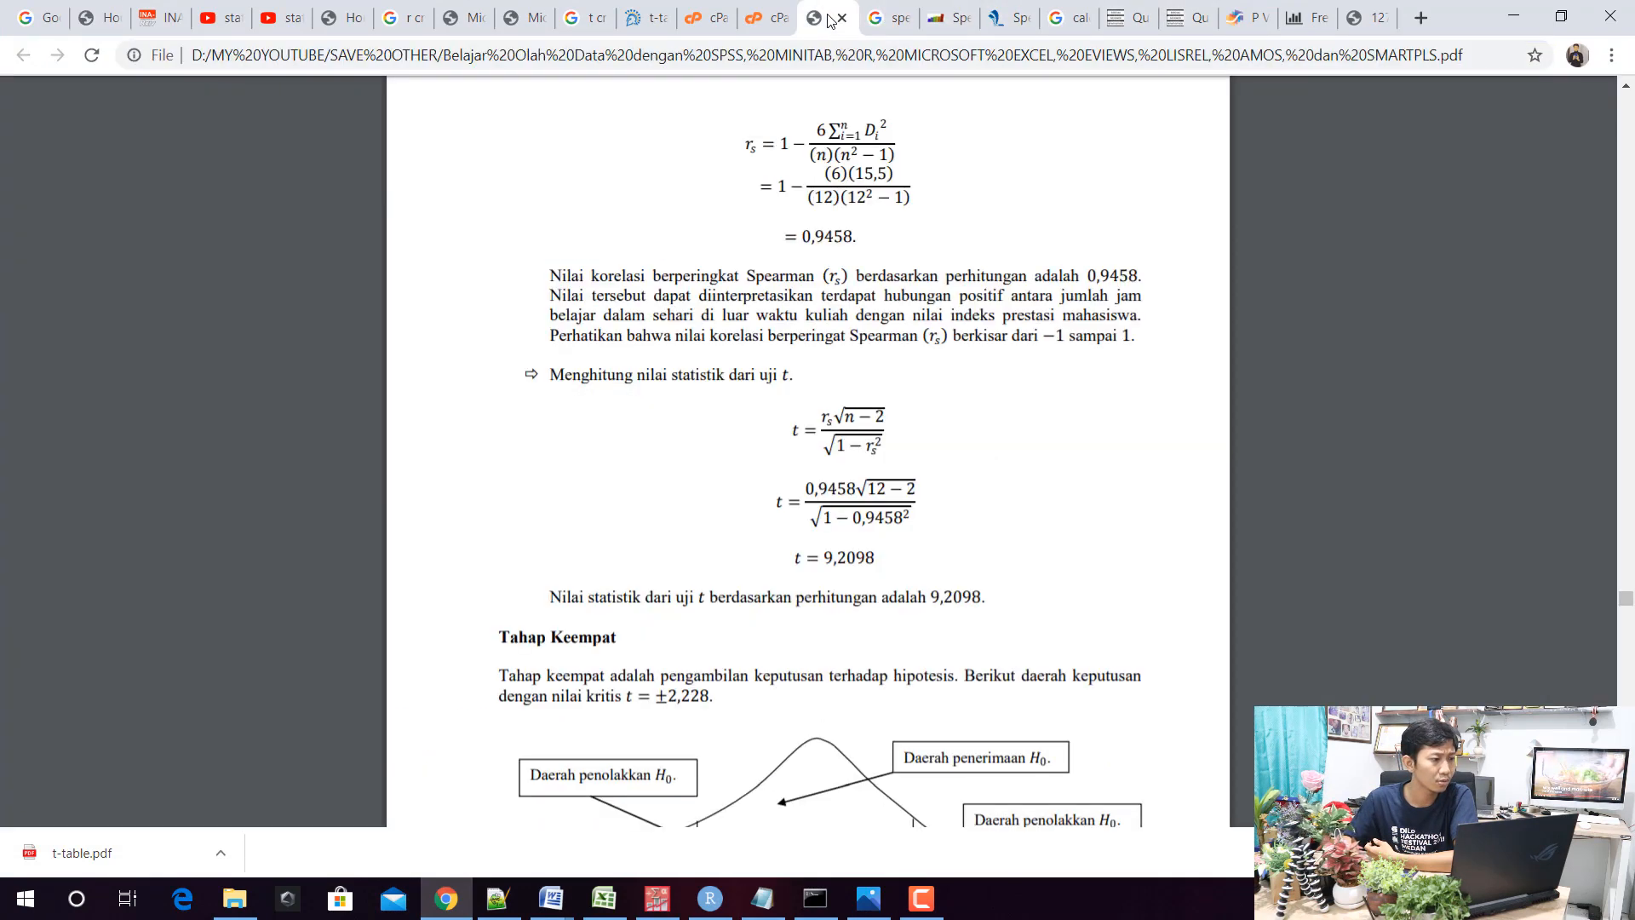
{"action": "left_click", "coordinate": [415, 18]}
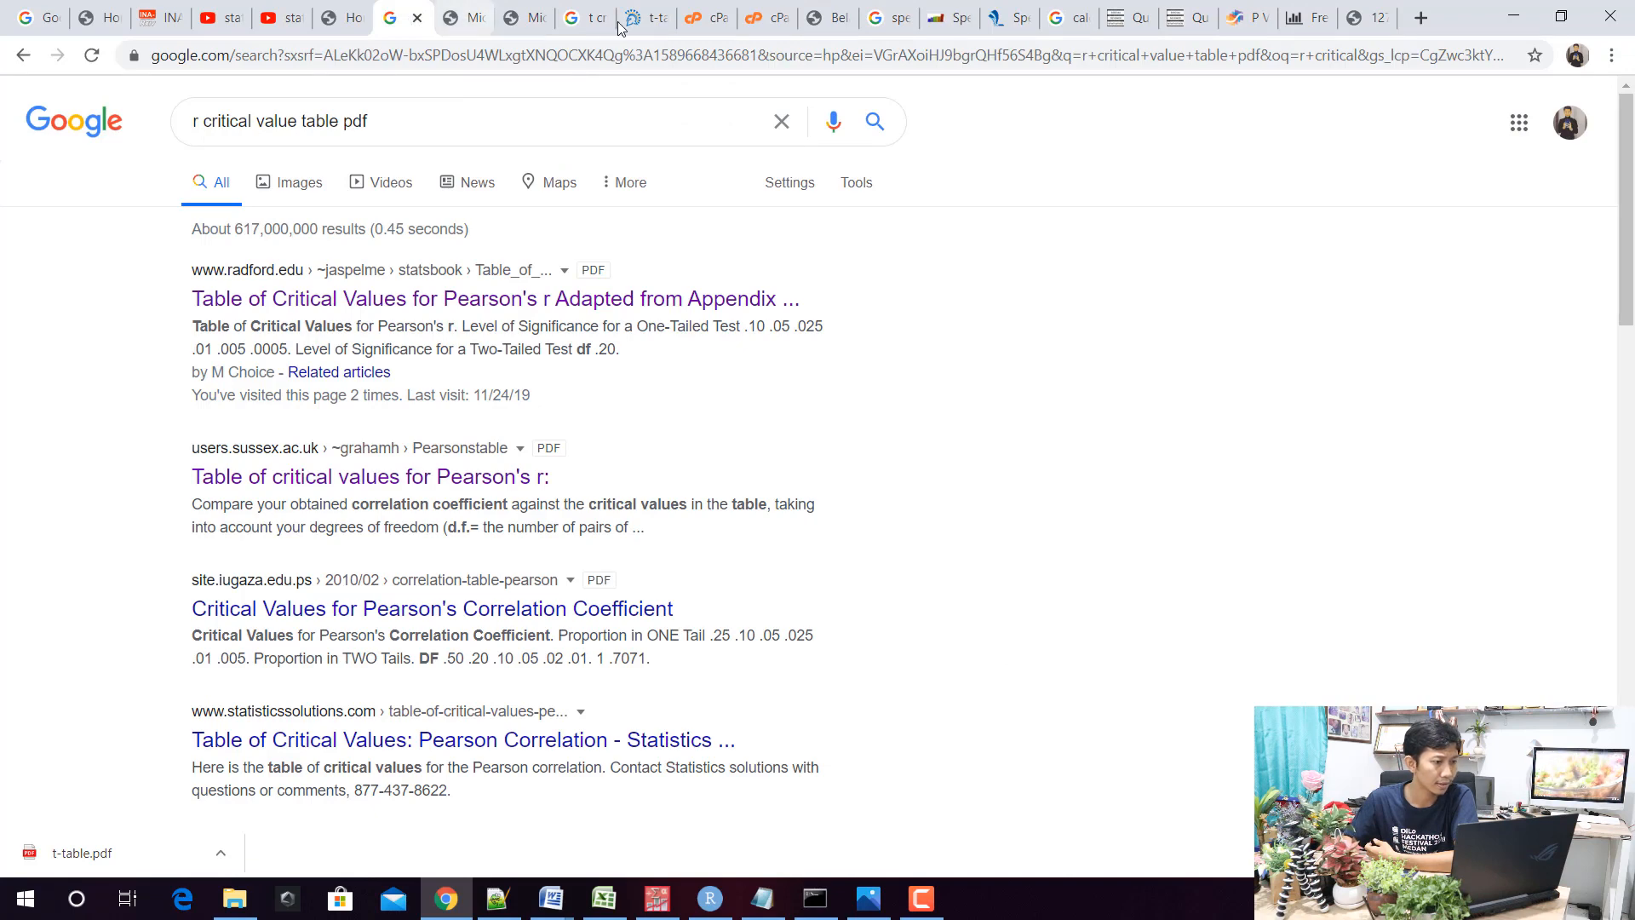
{"action": "left_click", "coordinate": [1120, 24]}
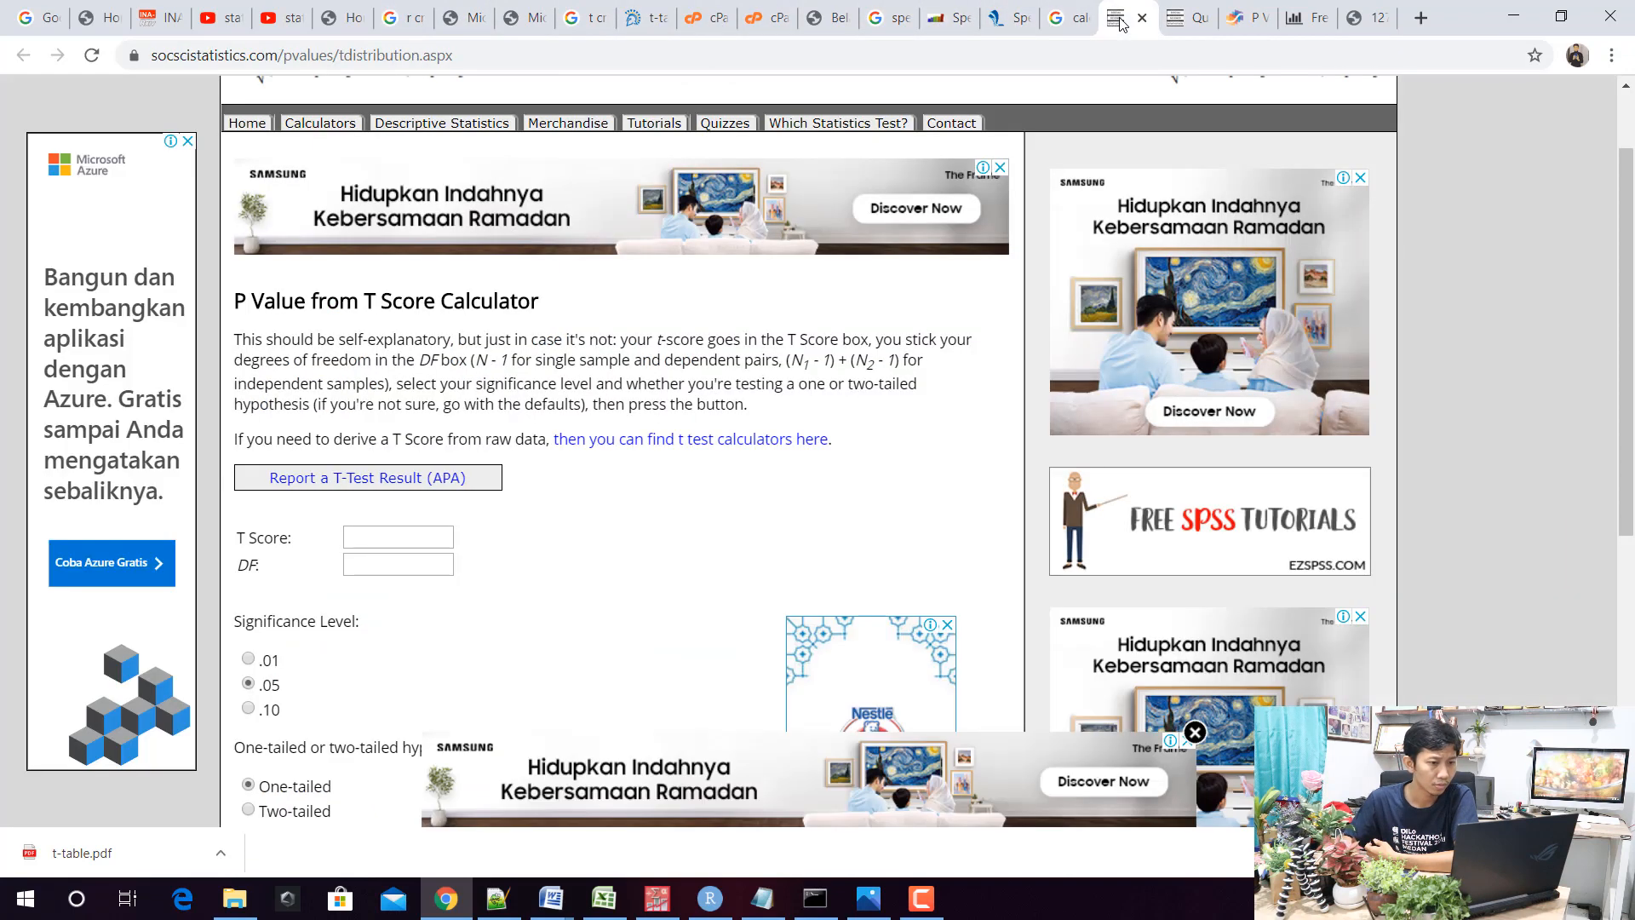
{"action": "left_click", "coordinate": [1174, 24]}
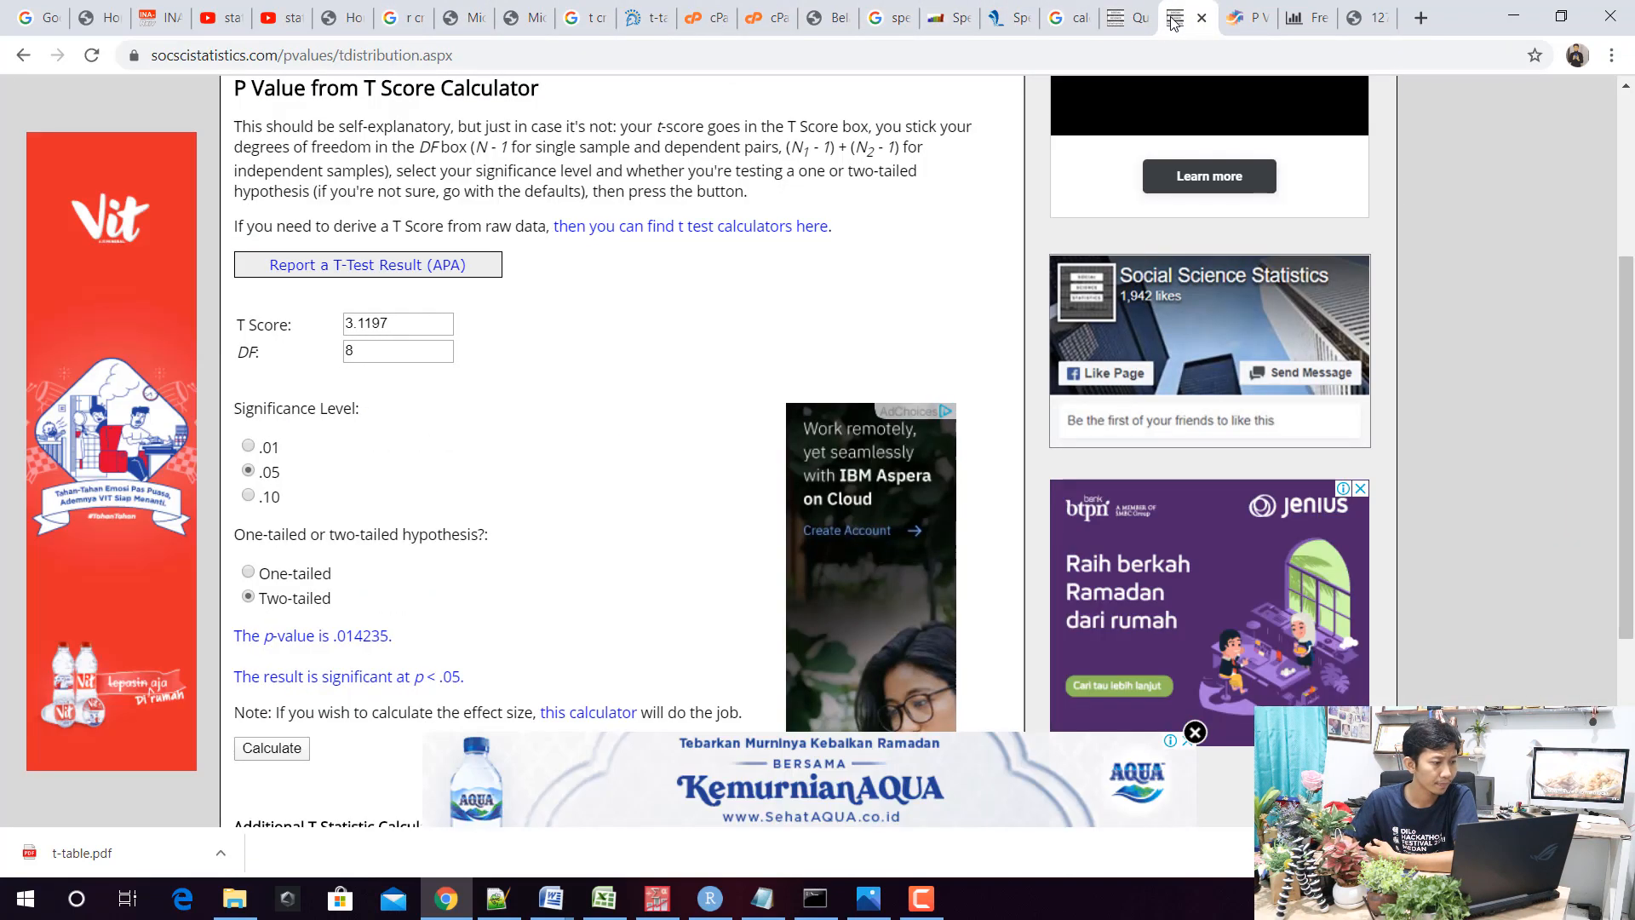
{"action": "left_click", "coordinate": [1249, 18]}
{"action": "left_click", "coordinate": [1307, 19]}
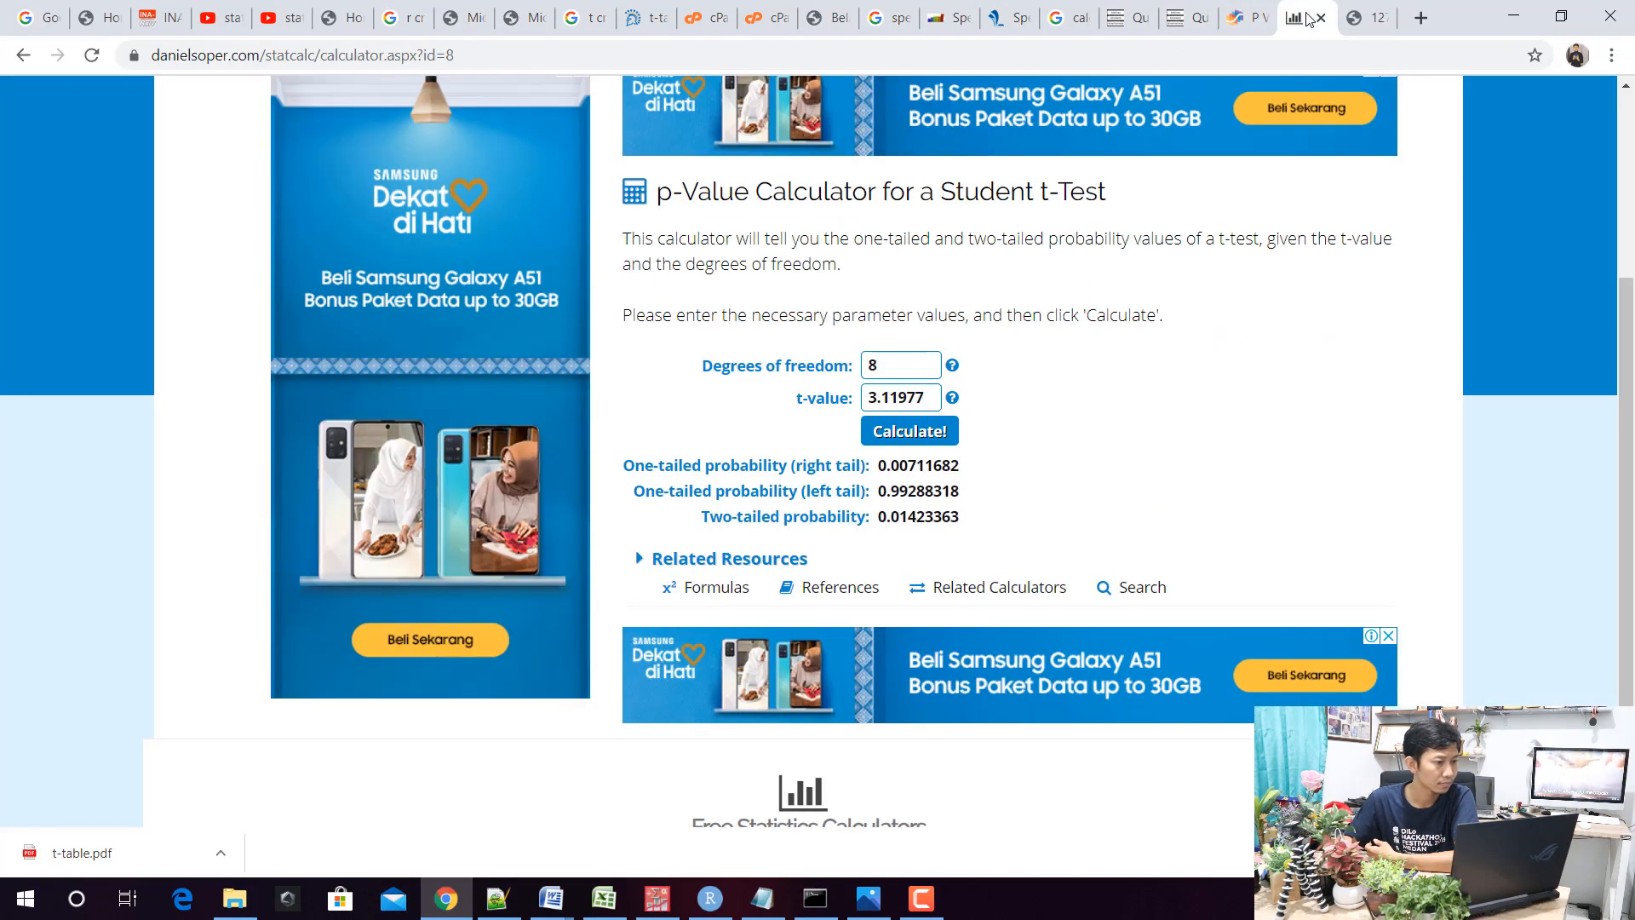
{"action": "left_click", "coordinate": [1360, 19]}
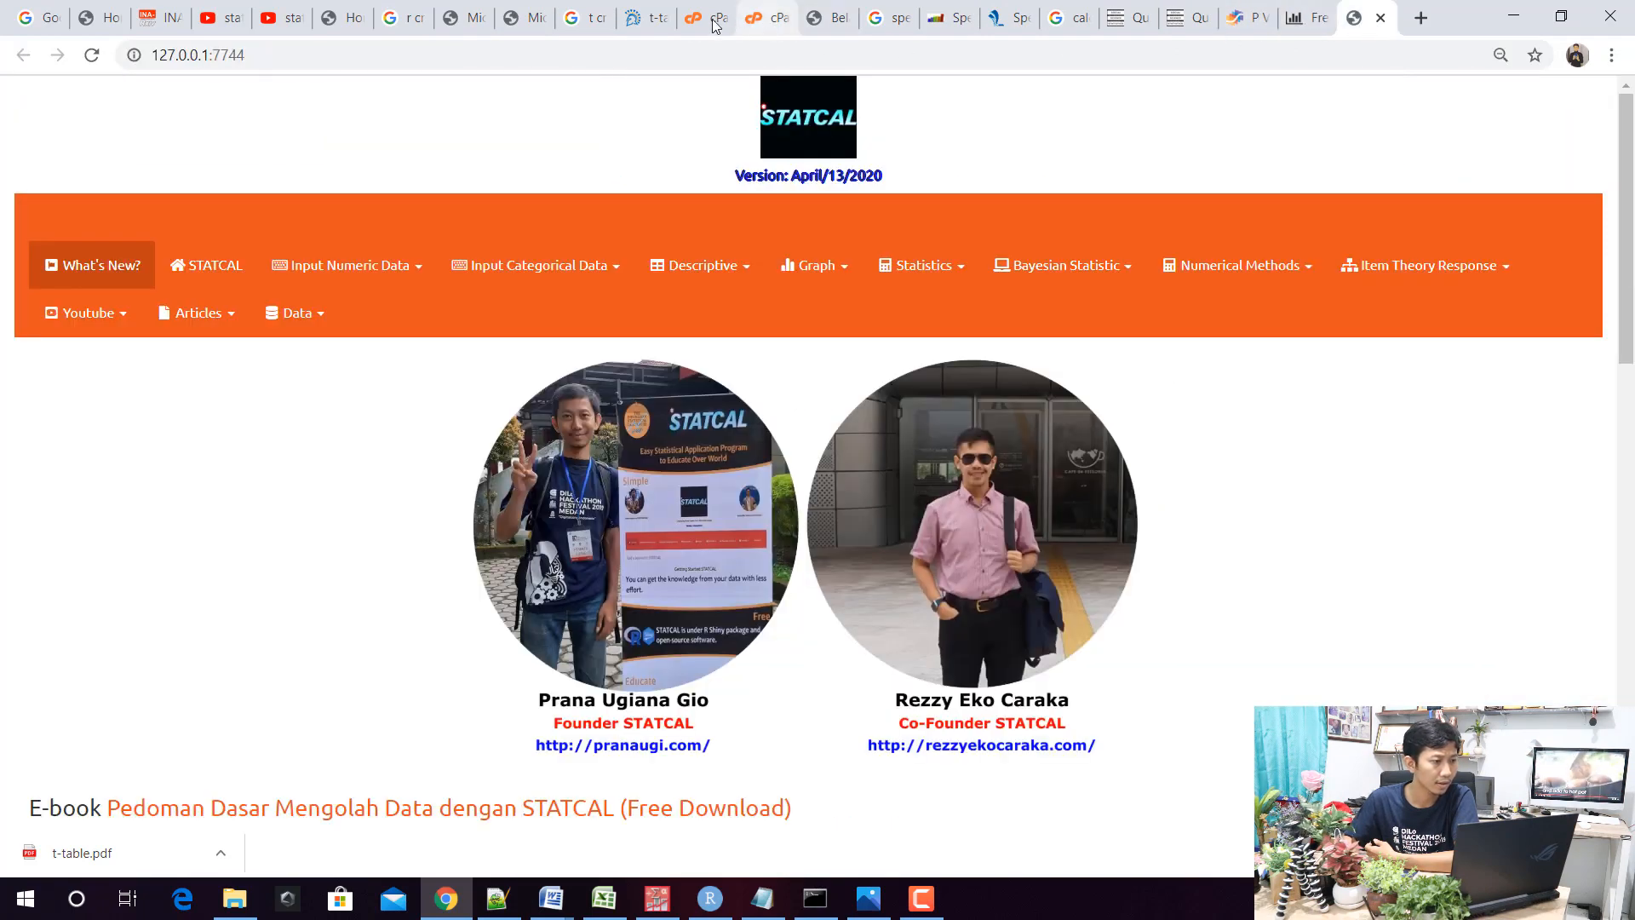
Highlight the search query "t critical value table pdf" in the Google results and bring up the already open t-table.pdf
{"action": "left_click", "coordinate": [647, 18]}
{"action": "left_click", "coordinate": [572, 21]}
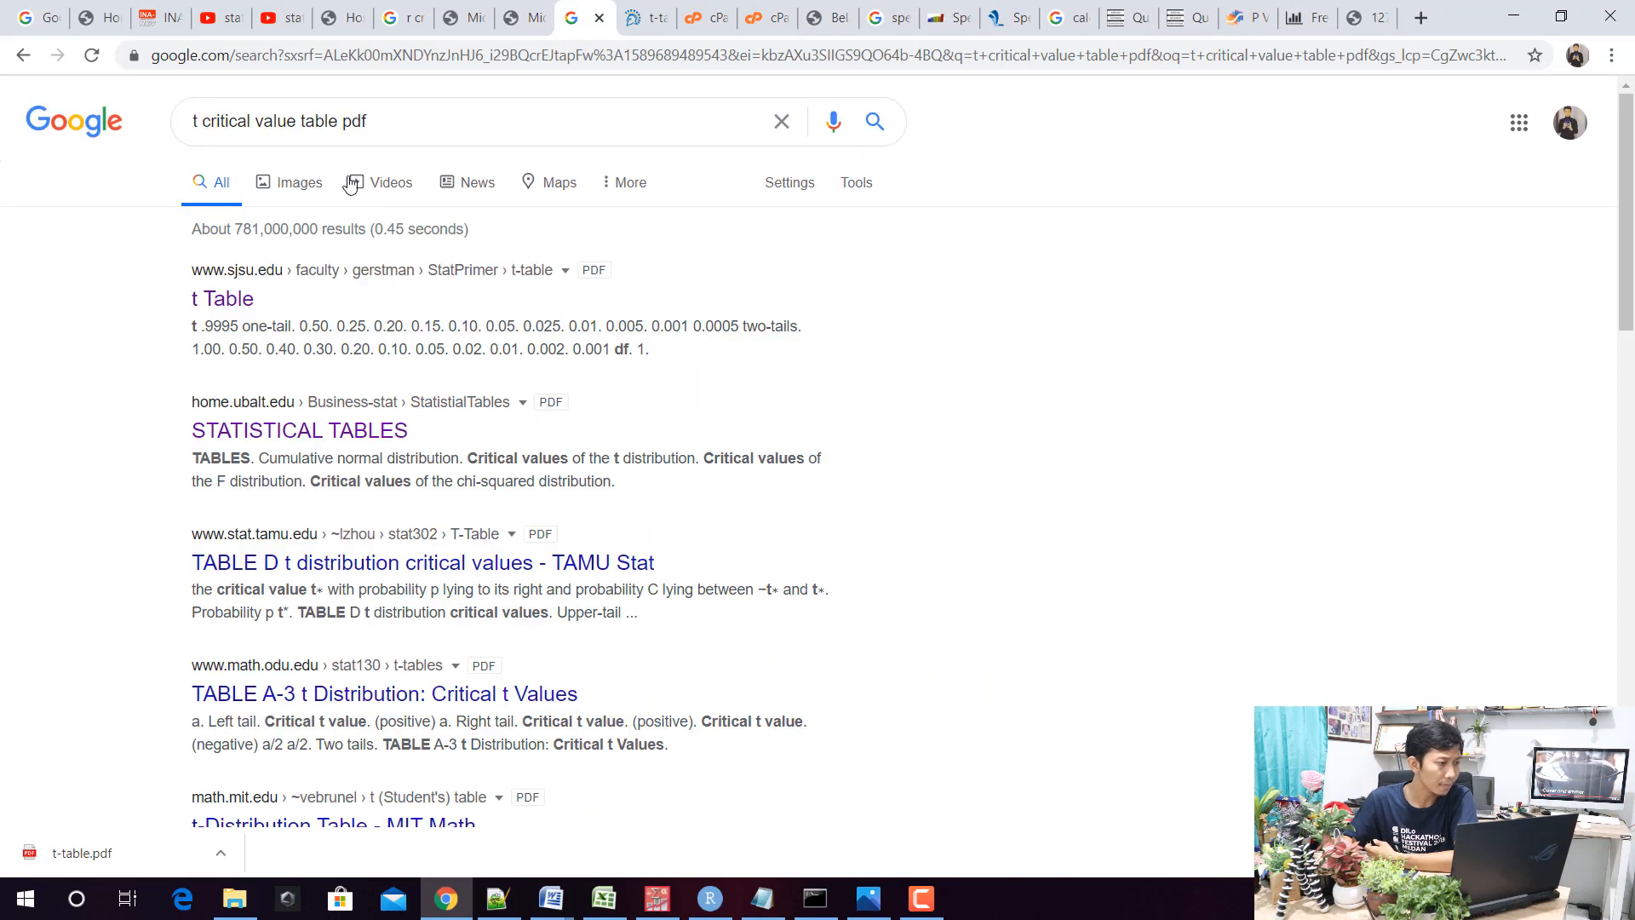
{"action": "left_click_drag", "start_coordinate": [380, 121], "coordinate": [189, 112]}
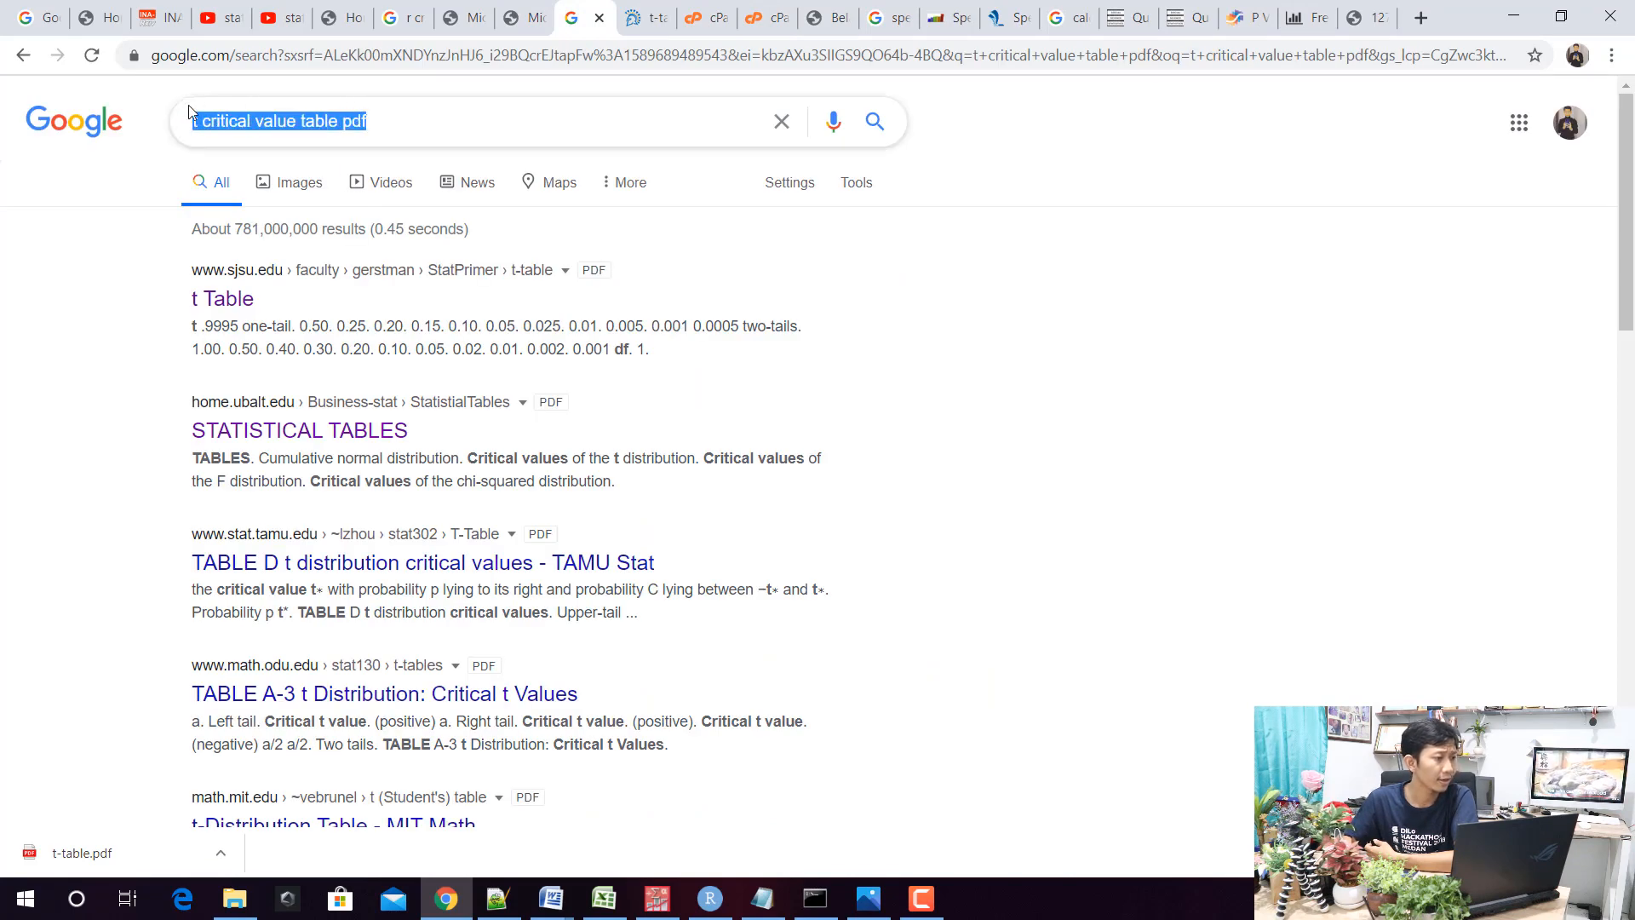
{"action": "left_click", "coordinate": [632, 17]}
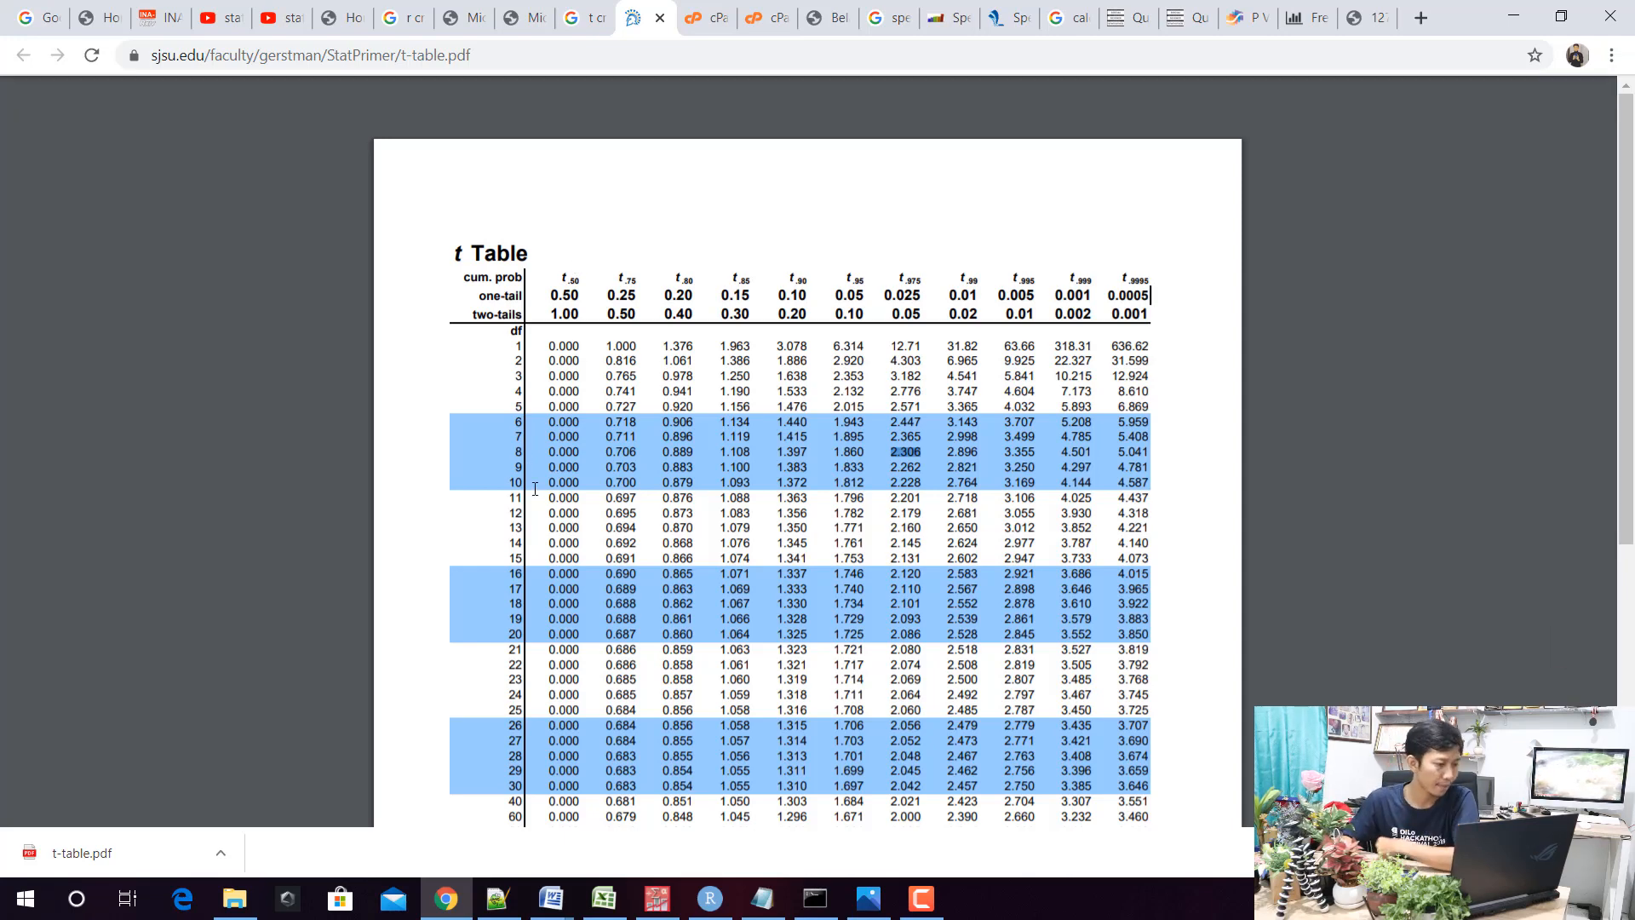
Look up the critical t value in the df 8 row under the two-tails 0.05 column and highlight it
{"action": "left_click", "coordinate": [520, 450]}
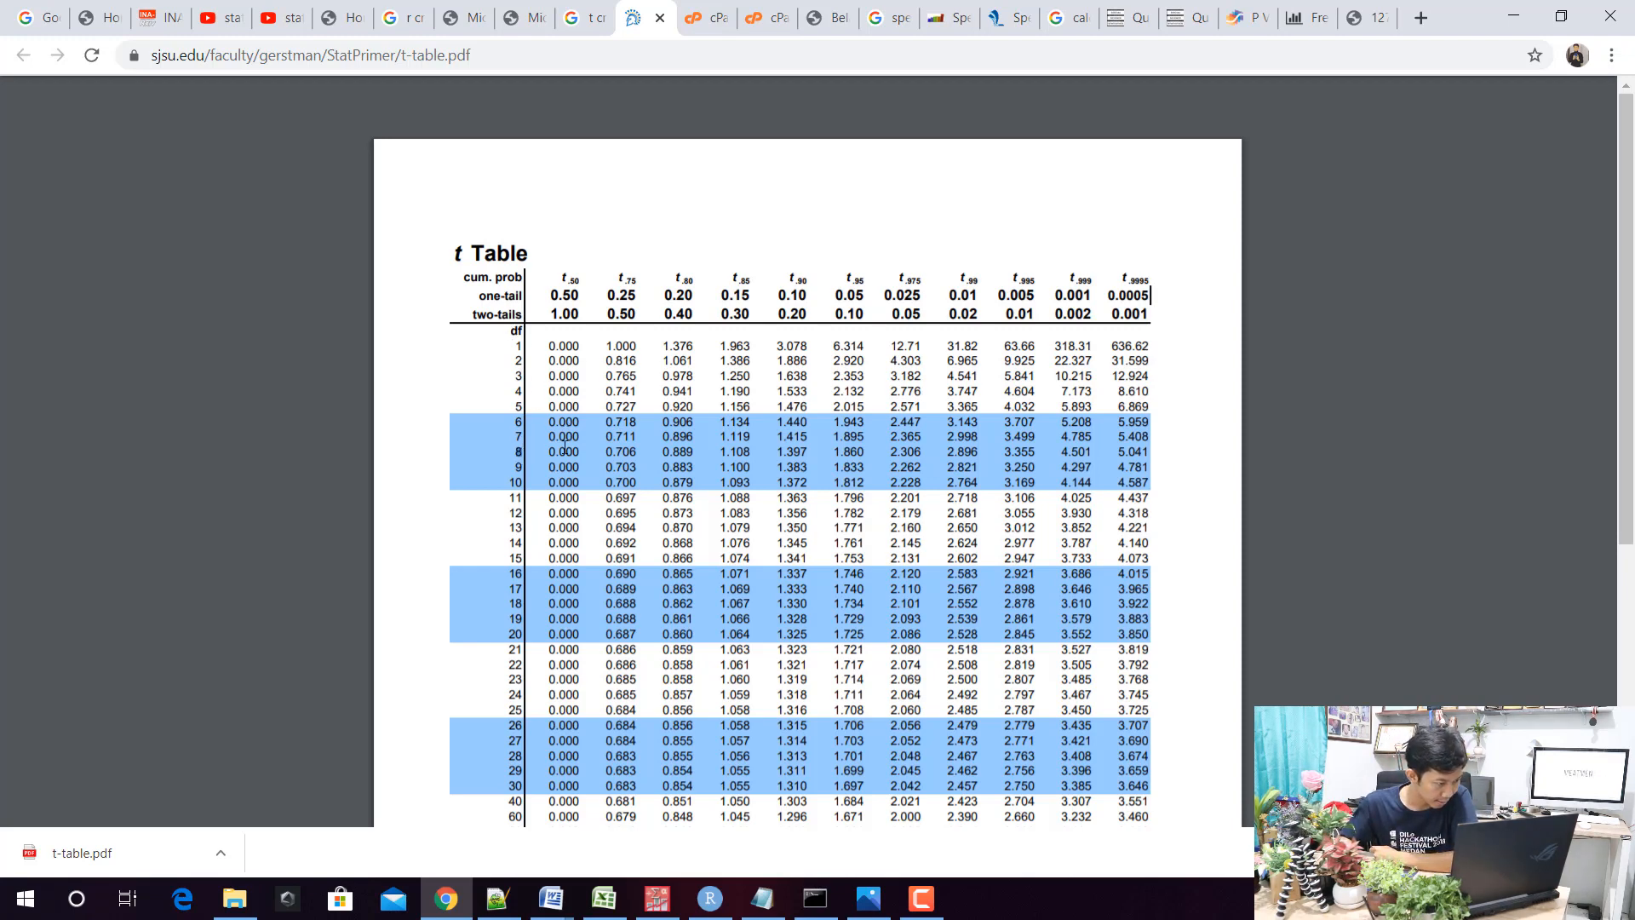
{"action": "left_click_drag", "start_coordinate": [564, 447], "coordinate": [1092, 453]}
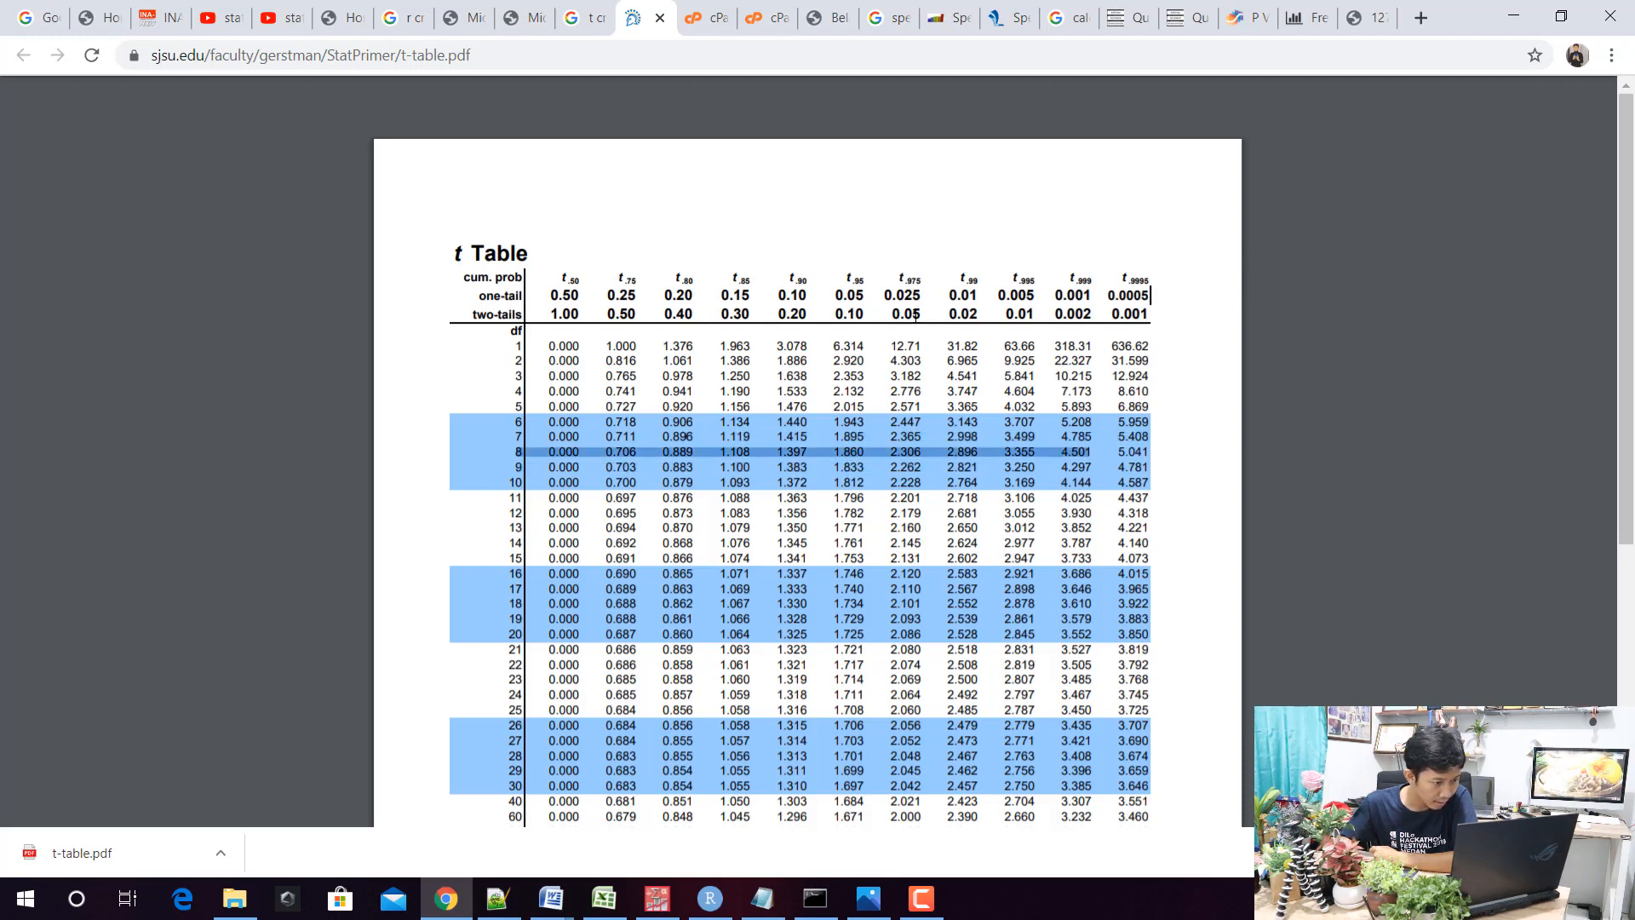
{"action": "left_click", "coordinate": [916, 452]}
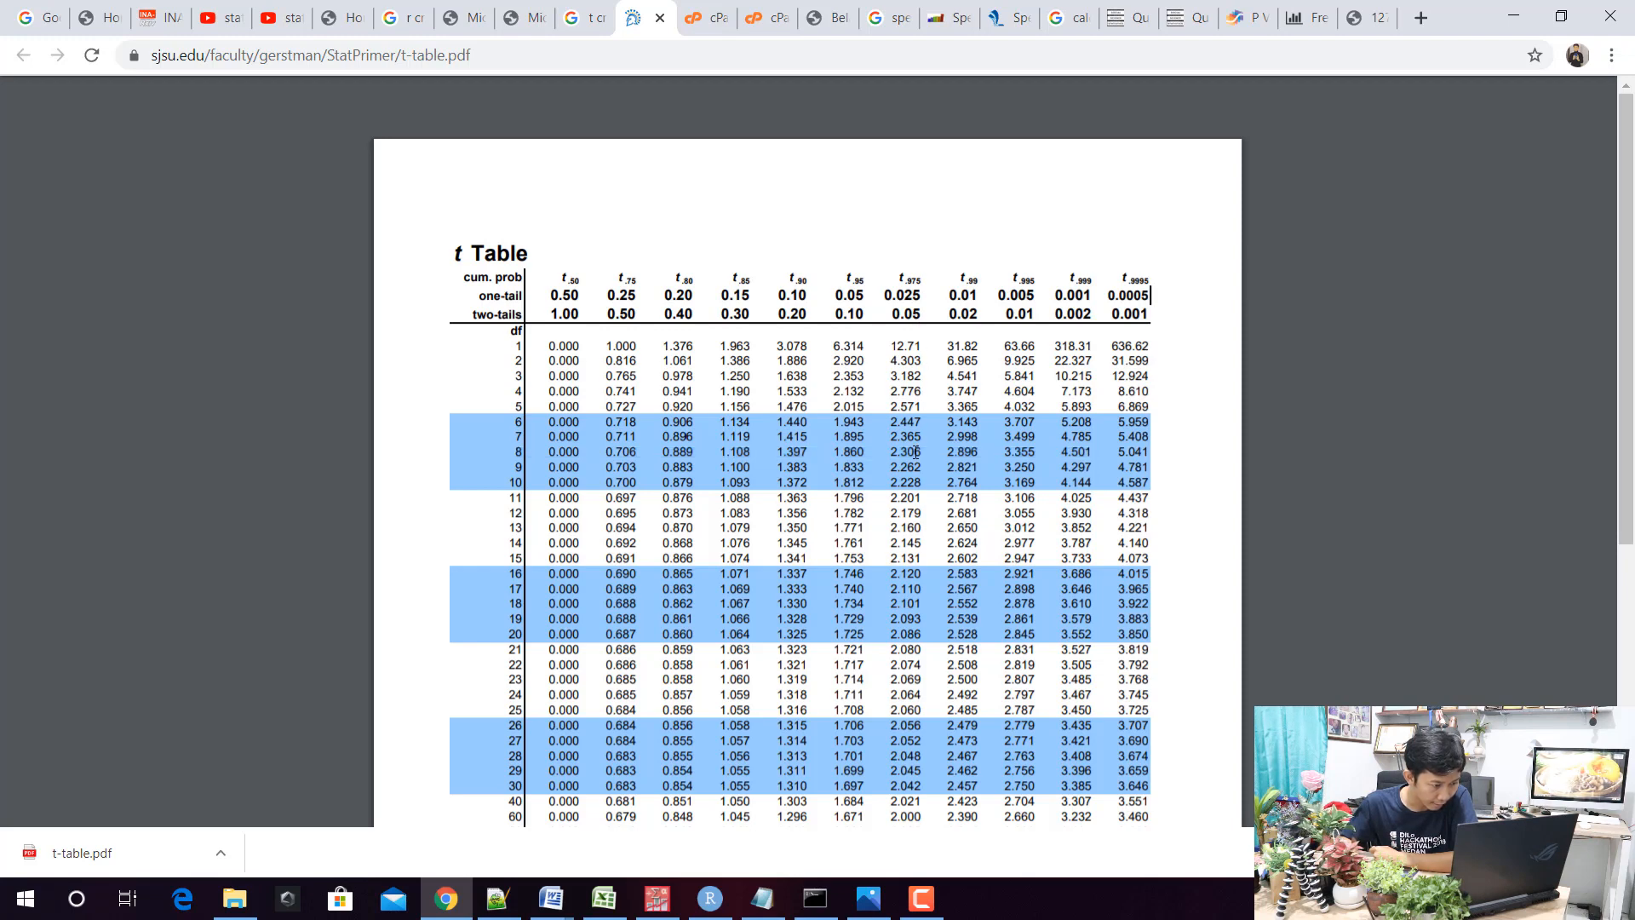
{"action": "left_click_drag", "start_coordinate": [891, 453], "coordinate": [920, 454]}
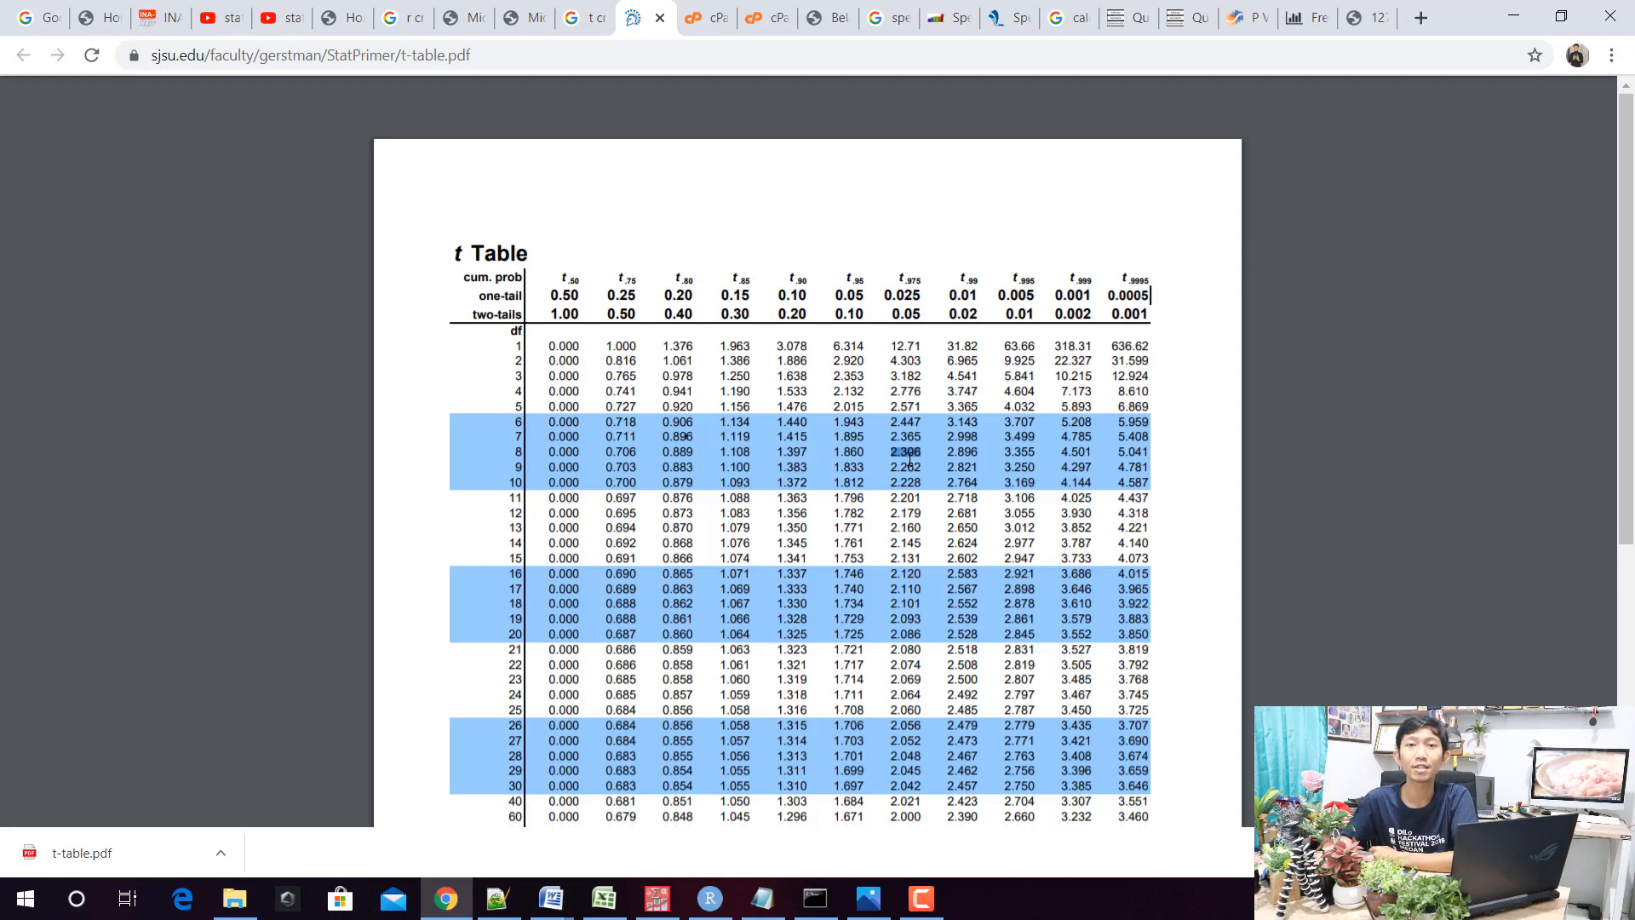
Switch back to the Spearman document in Word and highlight the critical t value at the end of the sentence above the curve
{"action": "left_click", "coordinate": [566, 892]}
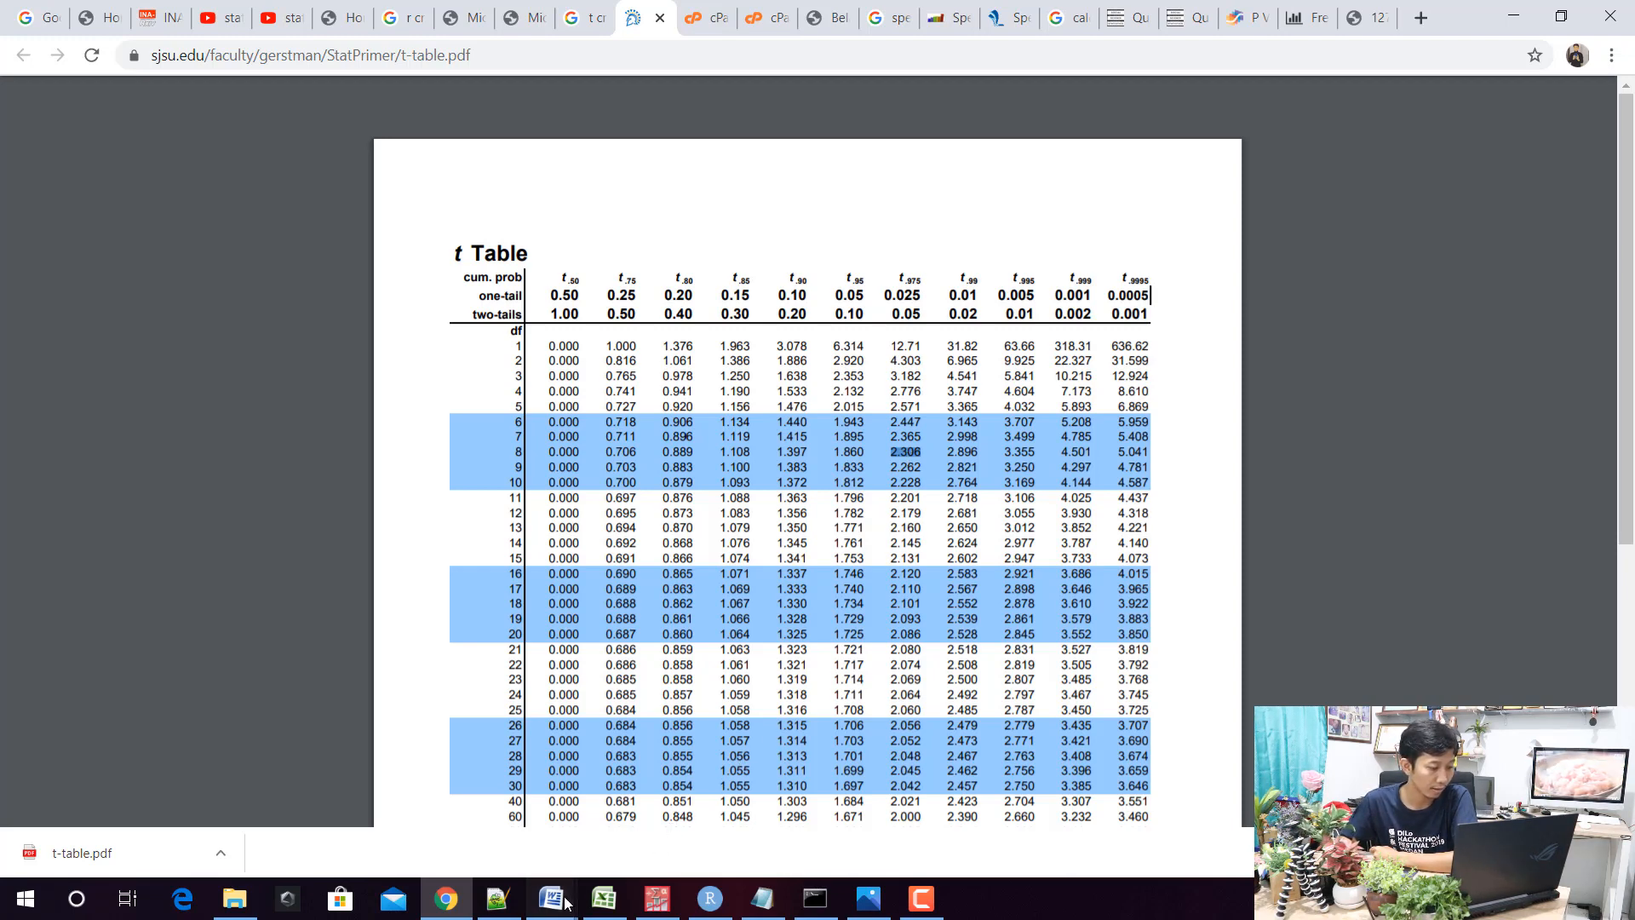
{"action": "left_click", "coordinate": [596, 792]}
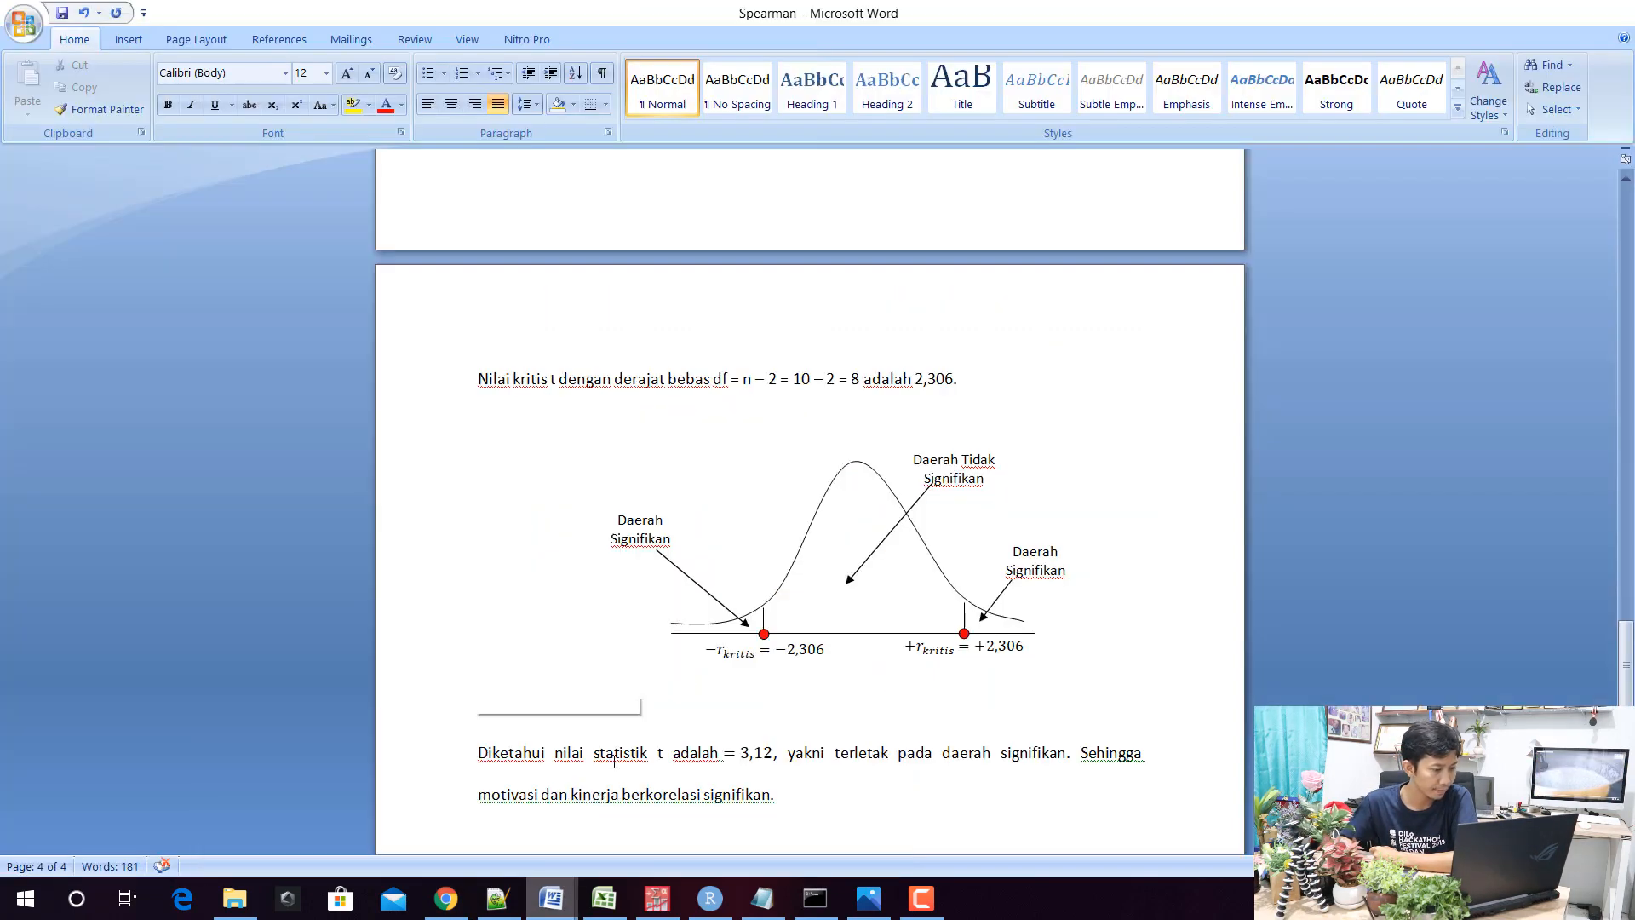
{"action": "left_click_drag", "start_coordinate": [961, 378], "coordinate": [915, 378]}
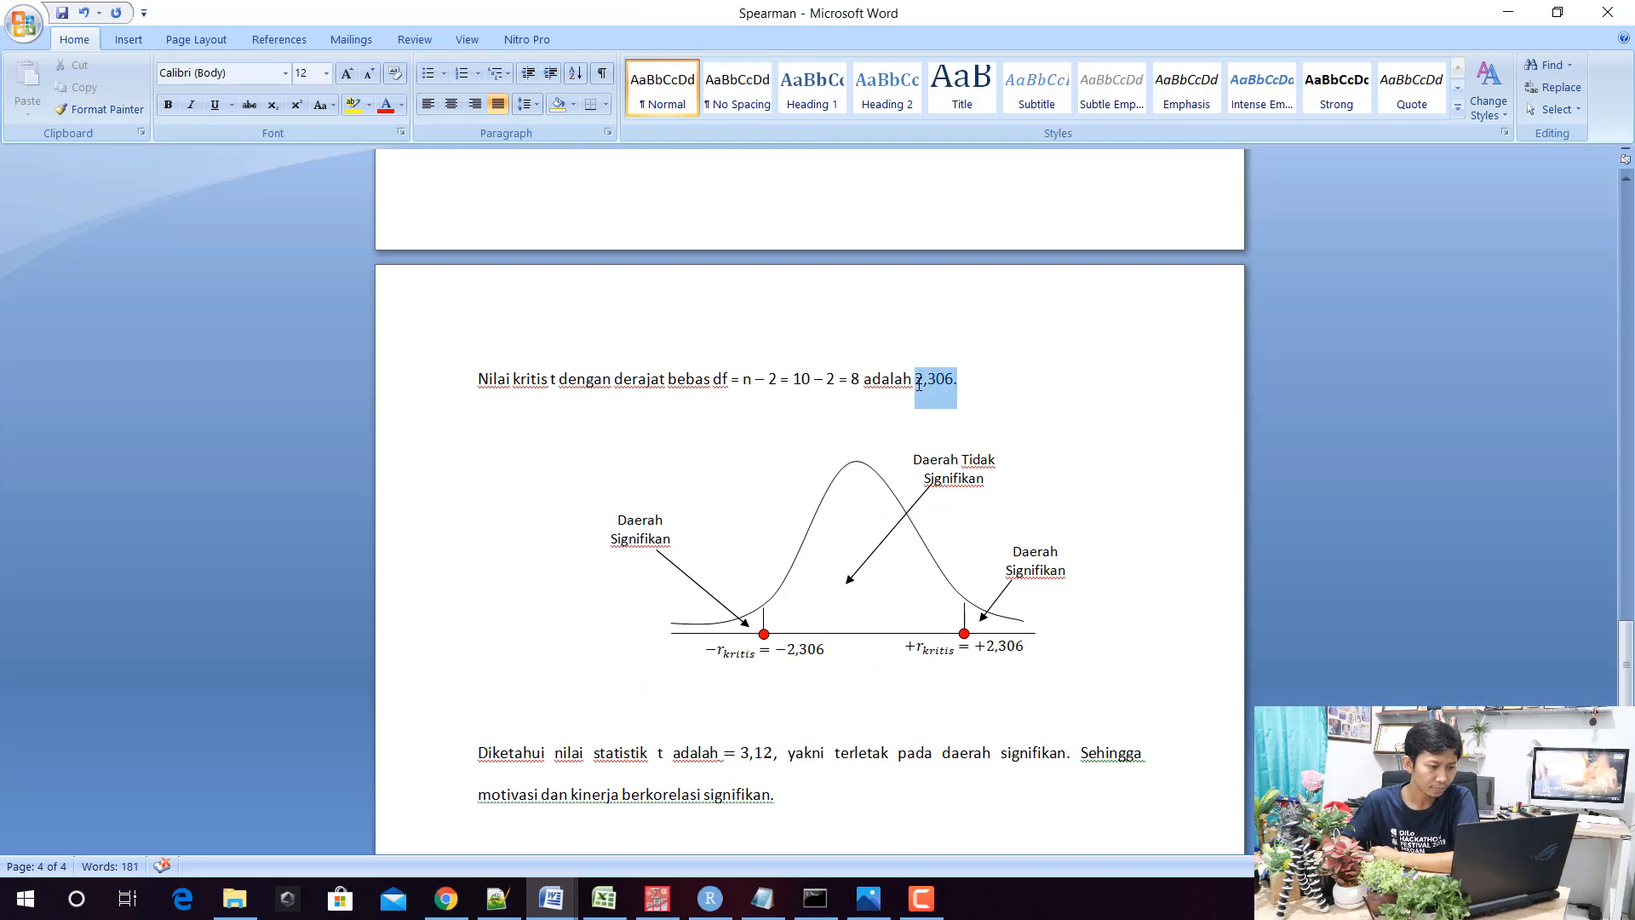
Open the negative critical value label under the curve for editing, placing the cursor just before the r
{"action": "scroll", "coordinate": [888, 495], "scroll_direction": "down", "scroll_amount": 2}
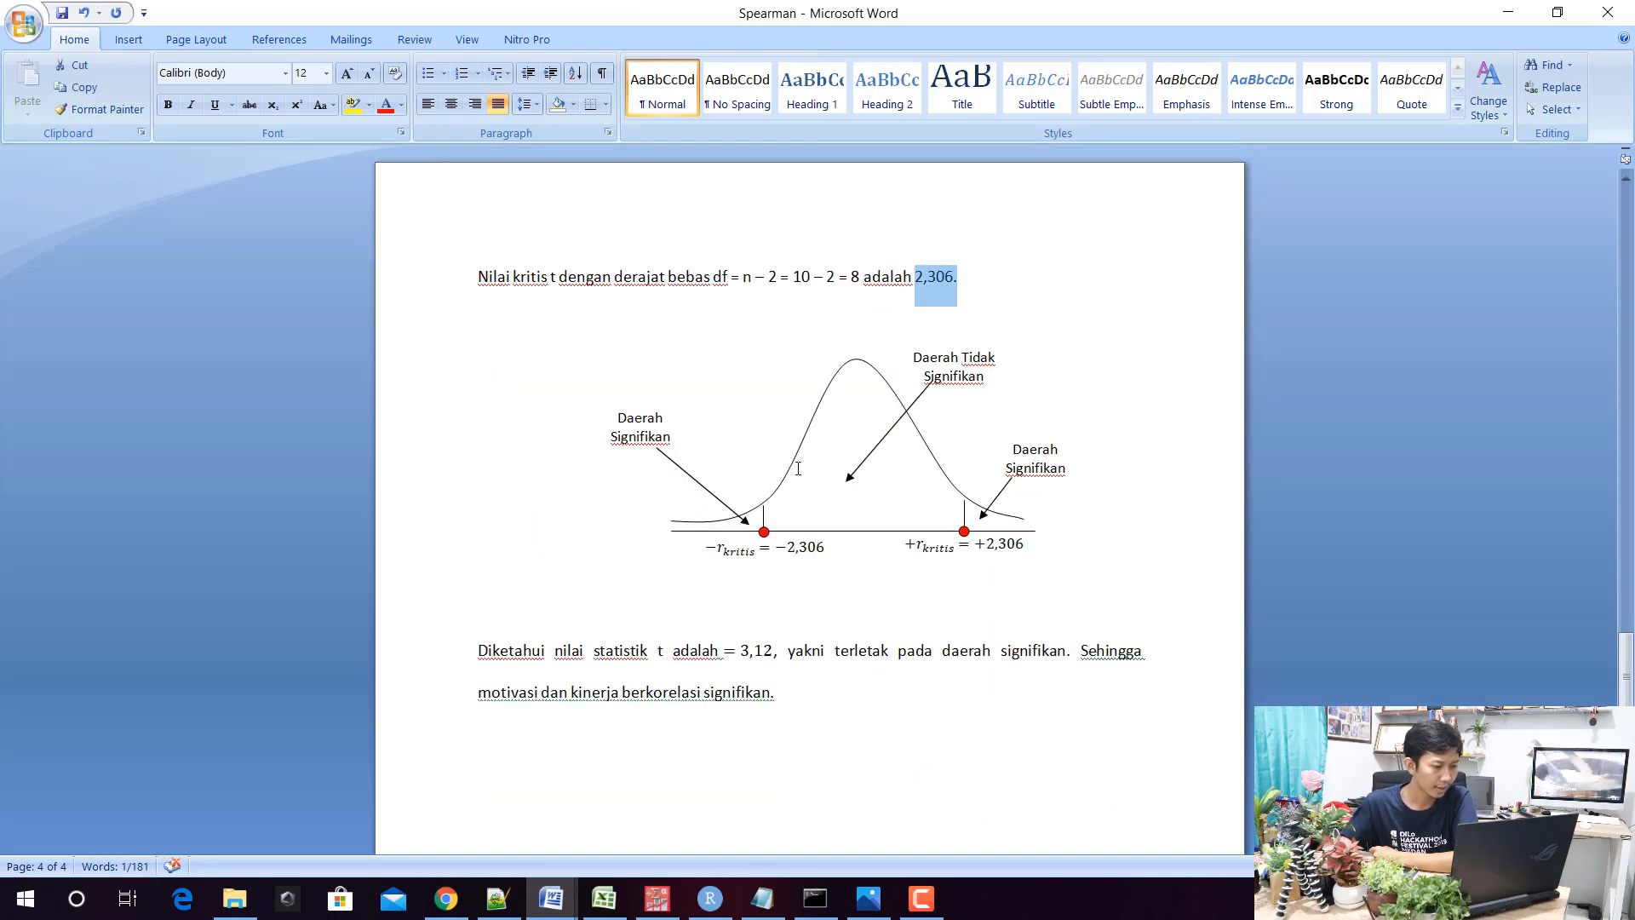
{"action": "left_click", "coordinate": [723, 544]}
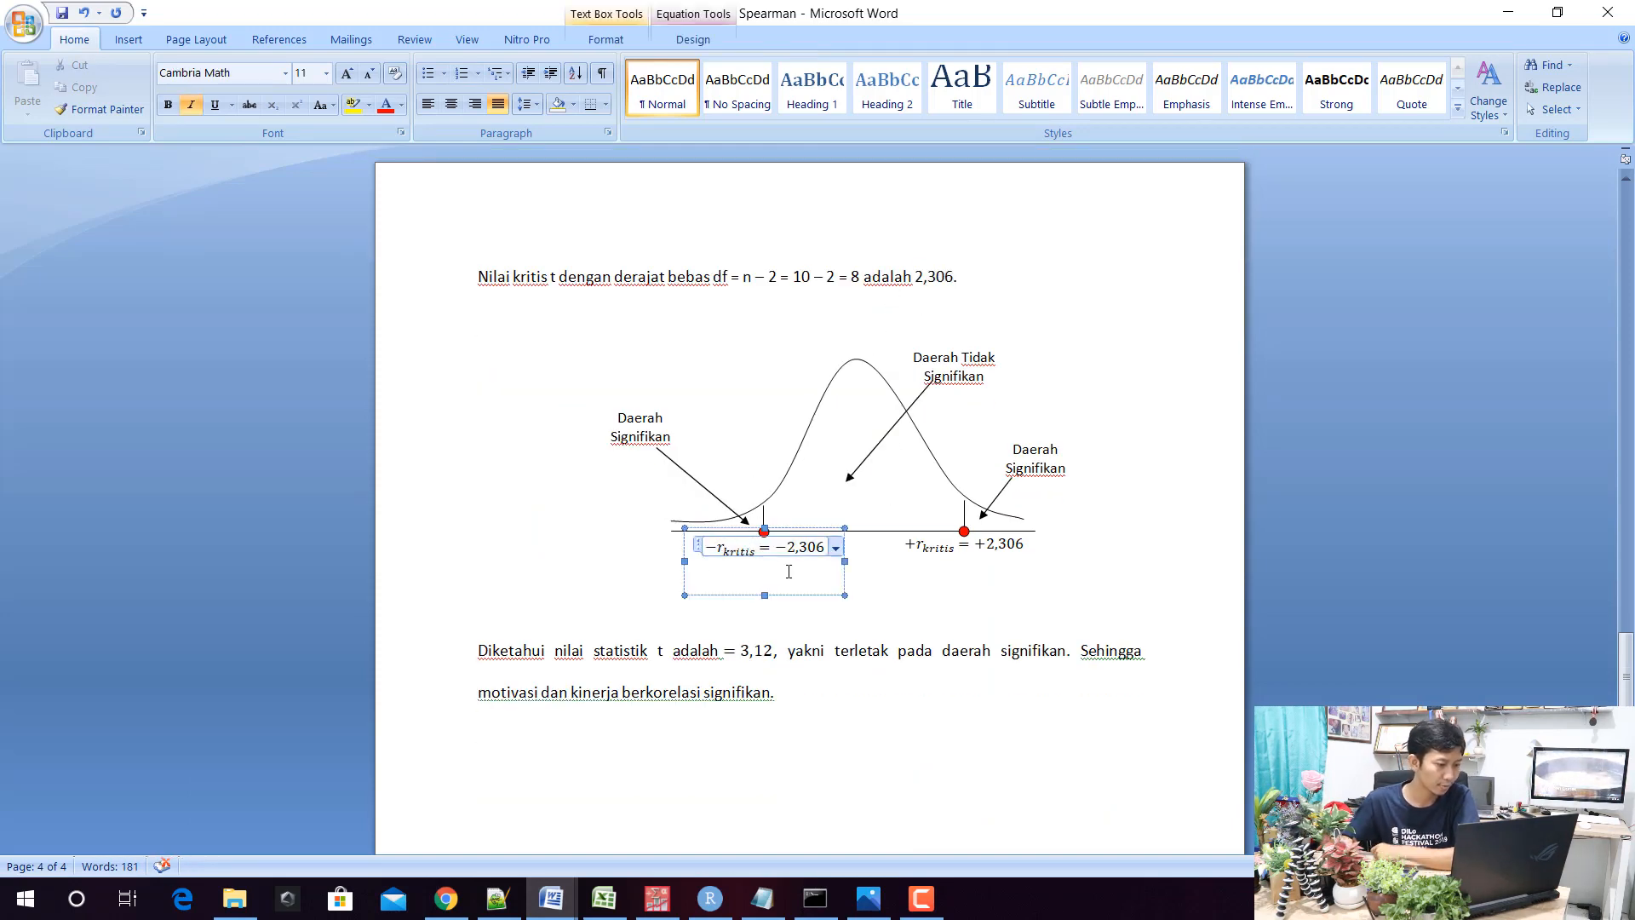
{"action": "key", "text": "shift+Right"}
{"action": "key", "text": "Left"}
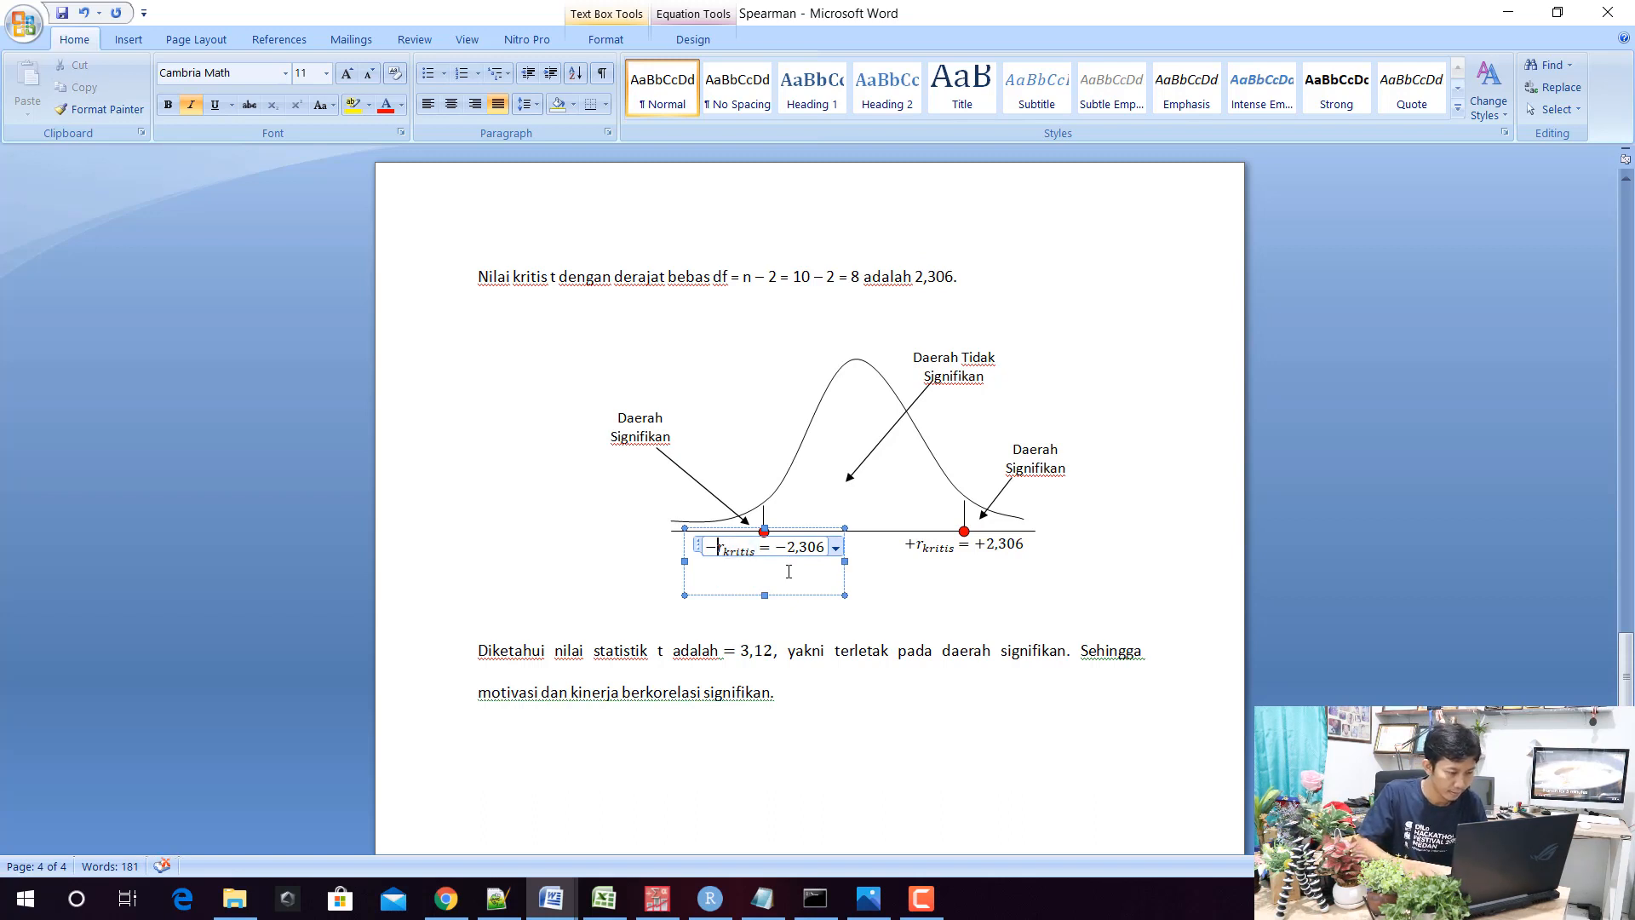
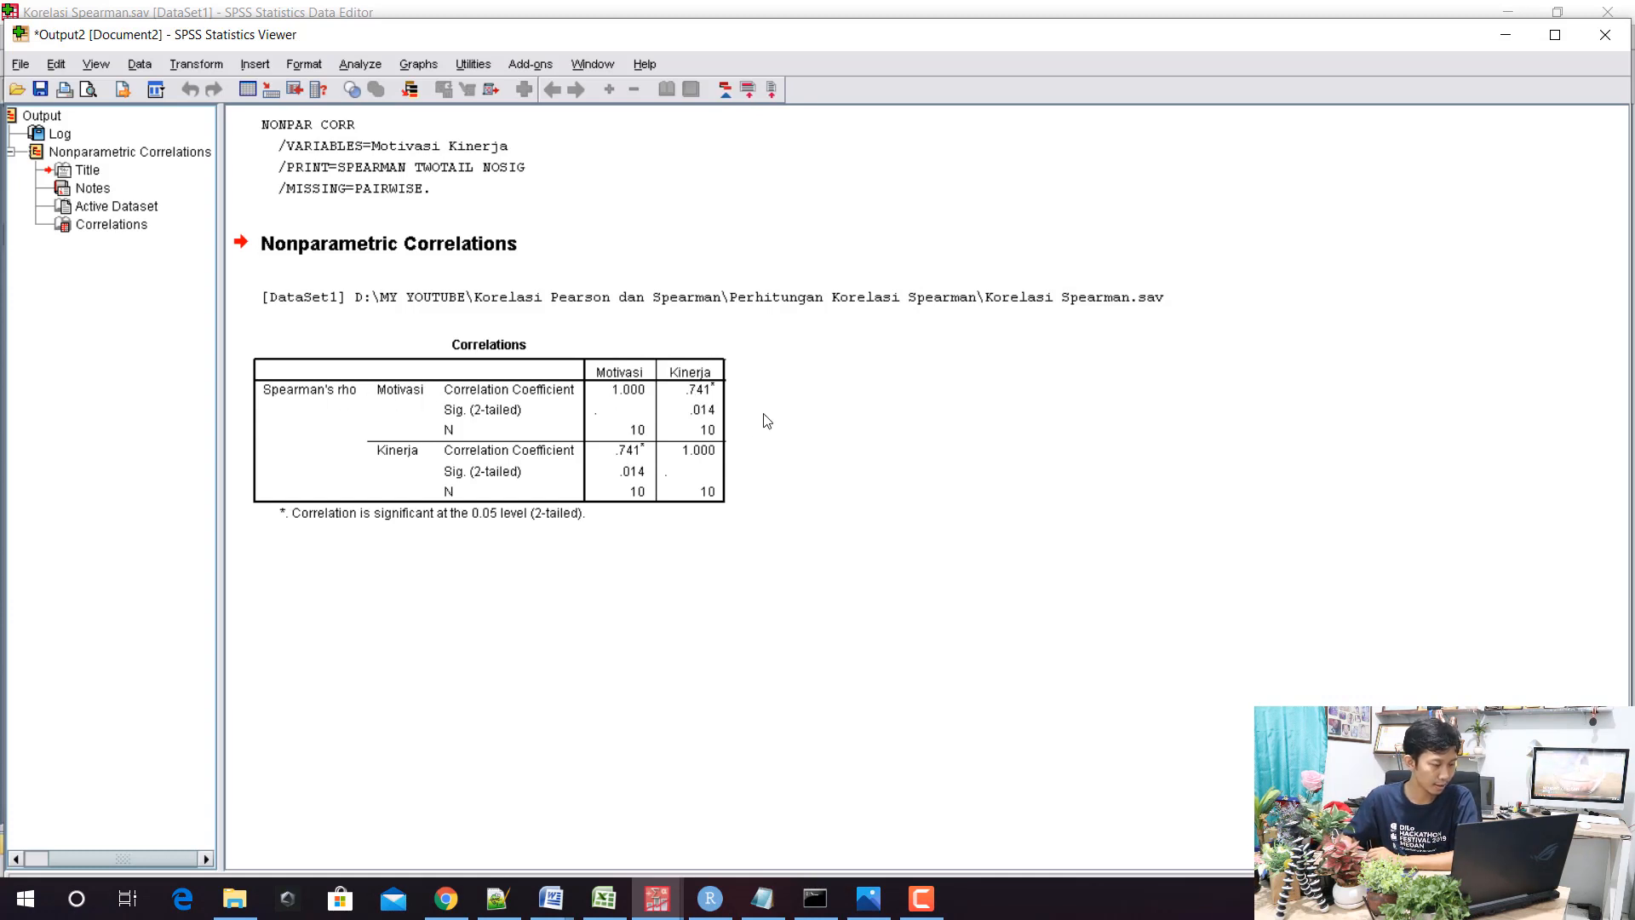
Open the Correlations table in the SPSS output for editing and copy the full-precision Motivasi–Kinerja correlation coefficient
{"action": "double_click", "coordinate": [698, 393]}
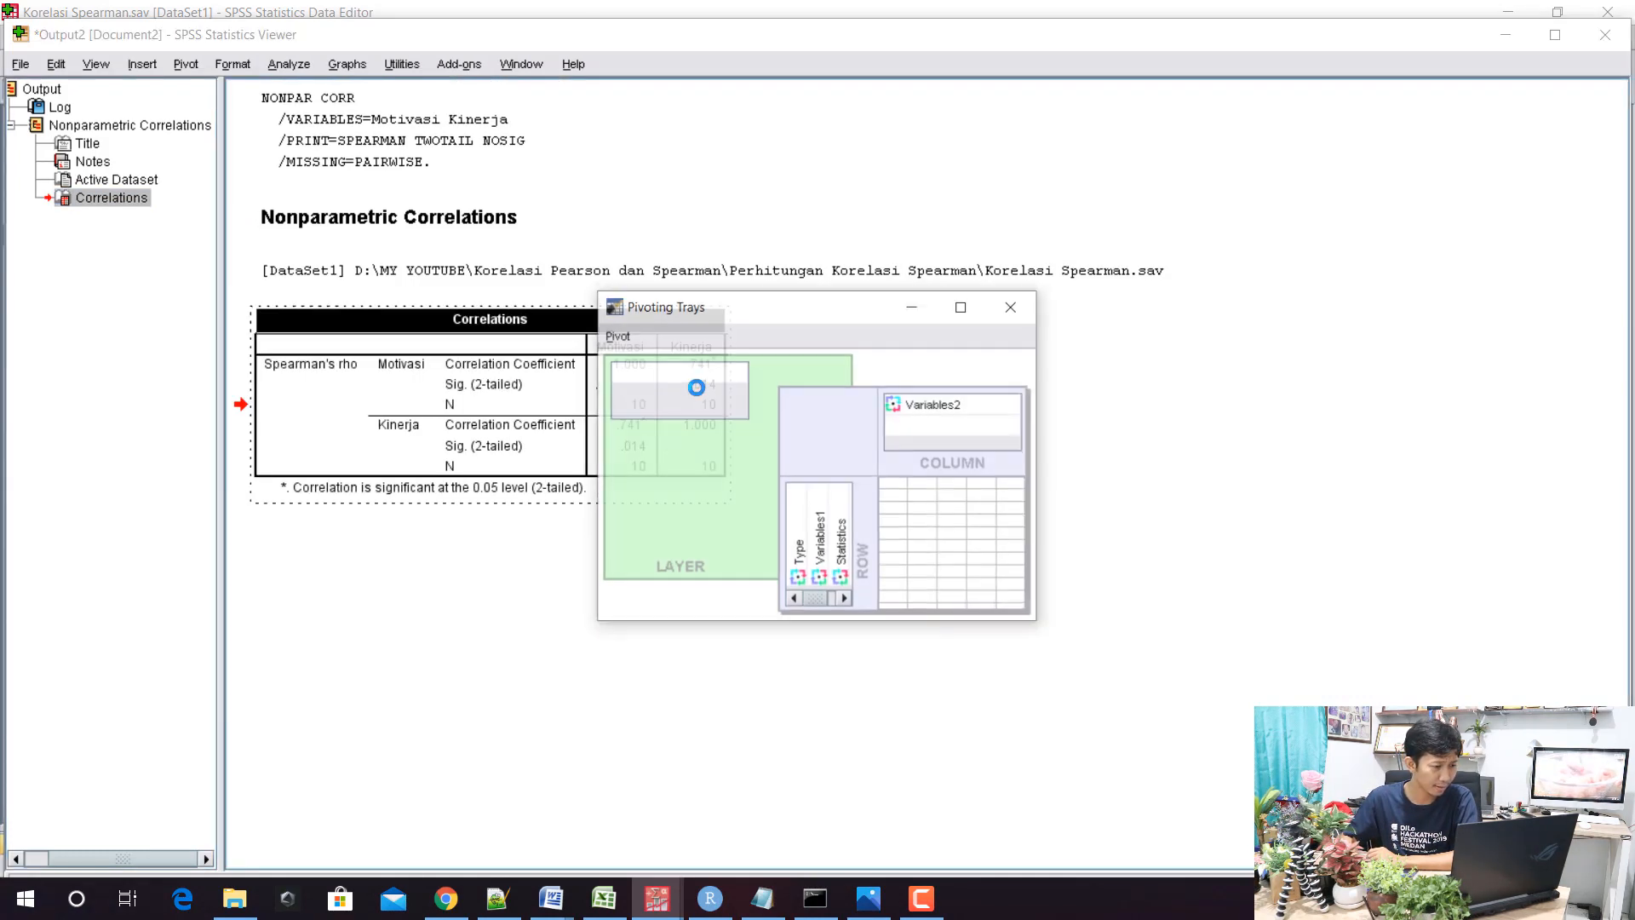
{"action": "left_click", "coordinate": [1016, 306]}
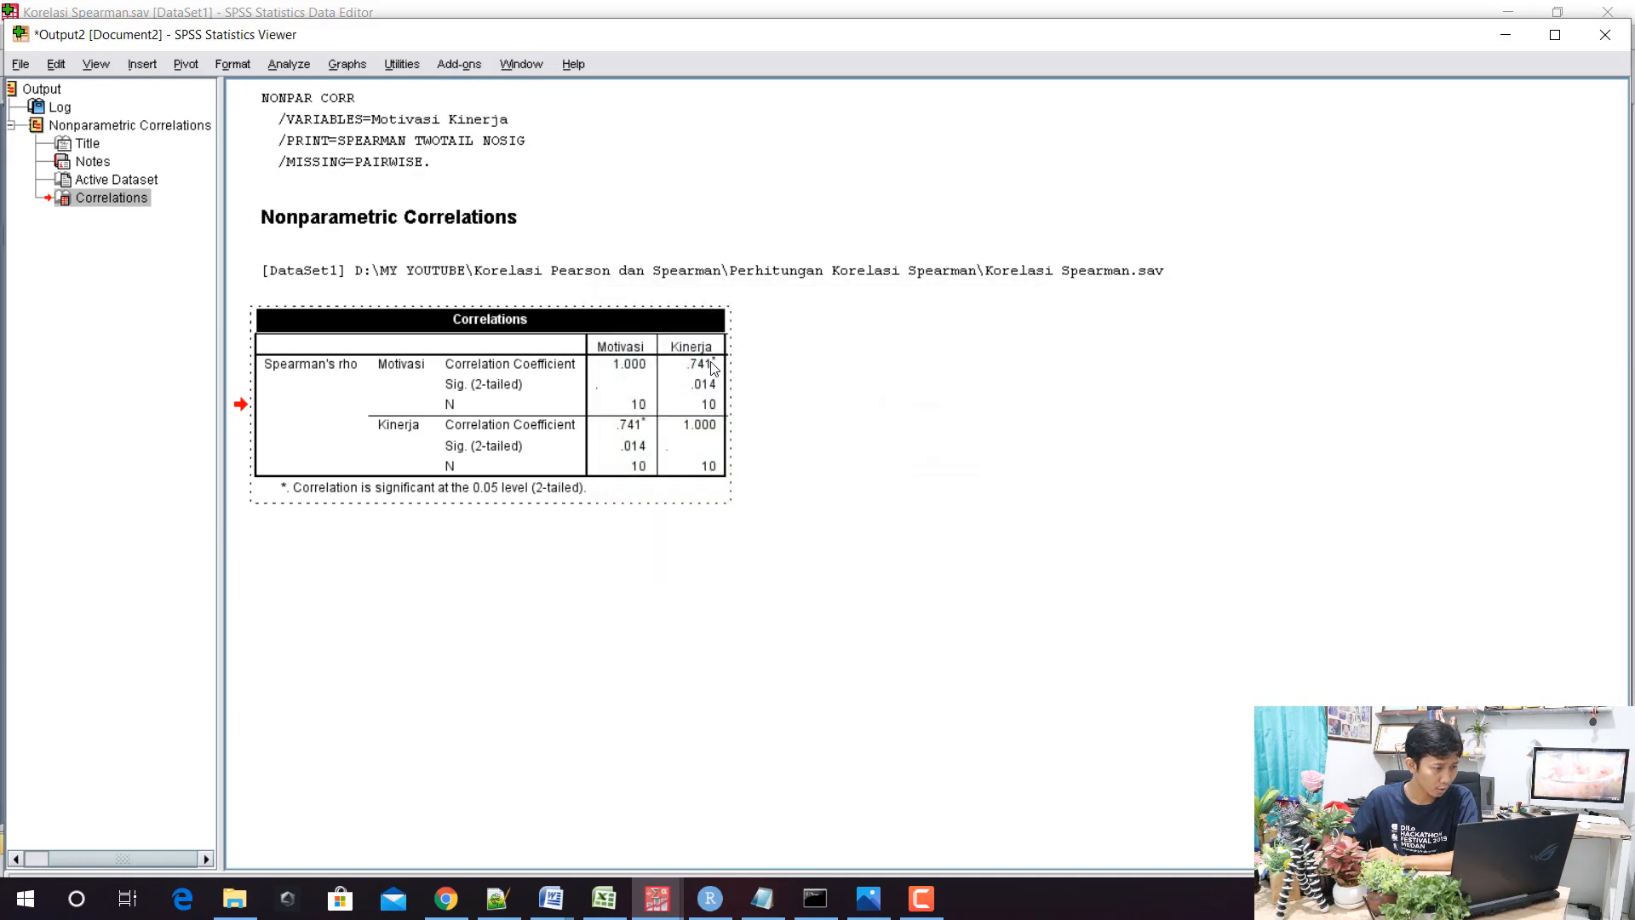
{"action": "double_click", "coordinate": [714, 367]}
{"action": "left_click_drag", "start_coordinate": [594, 364], "coordinate": [725, 361]}
{"action": "key", "text": "ctrl+c"}
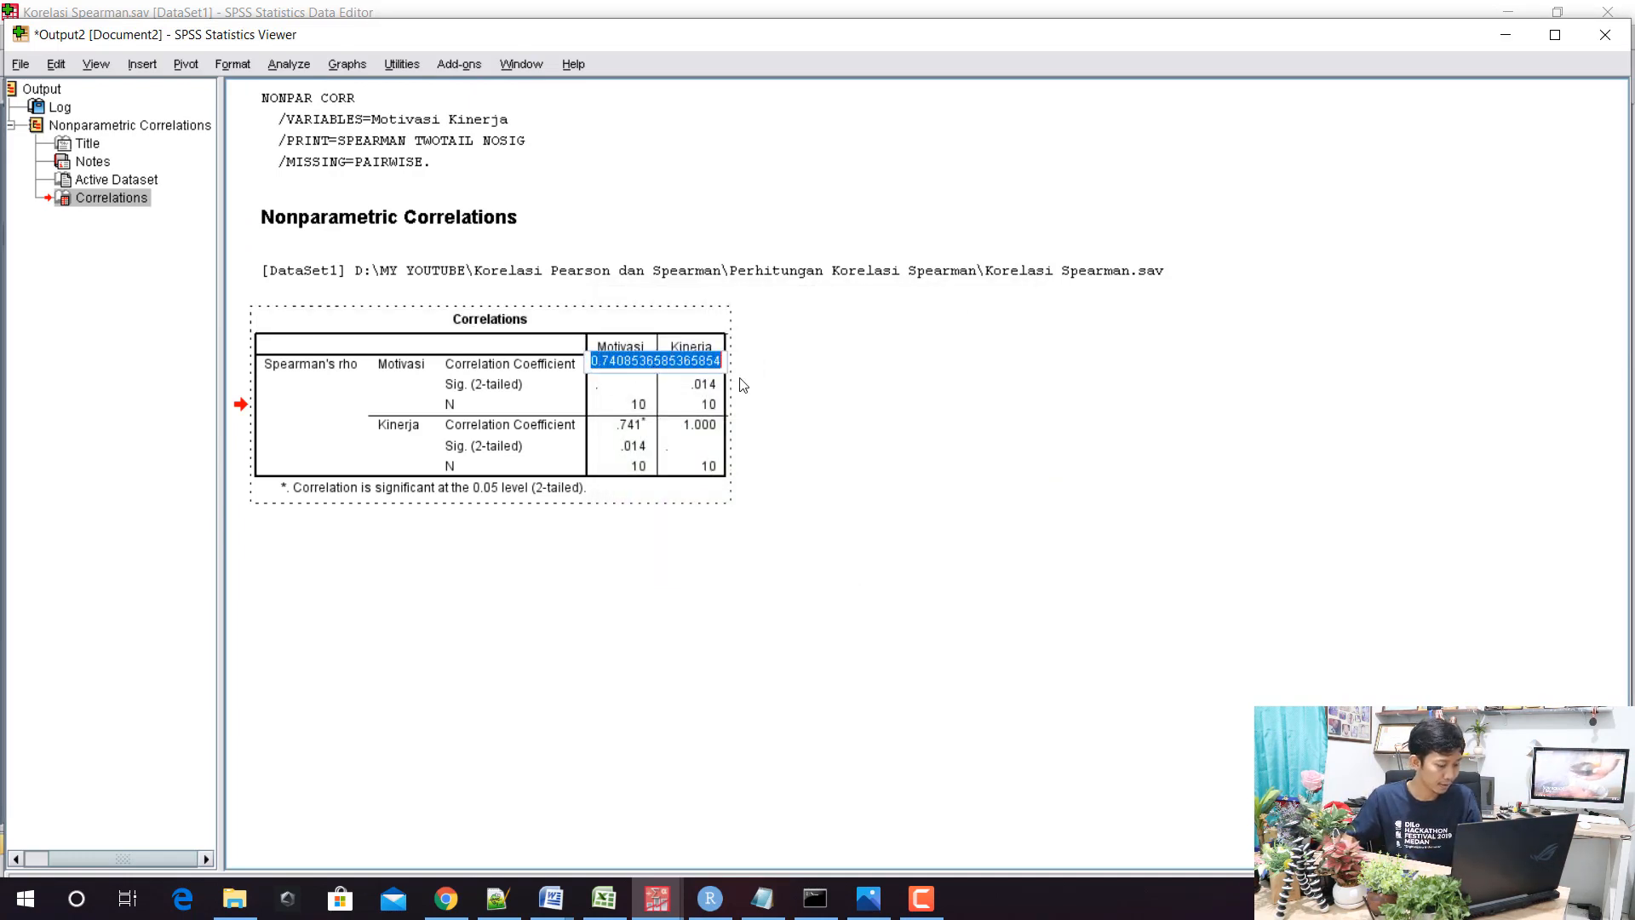
Switch to Notepad, replace the old number with the copied coefficient 0.7408536585365854 and label it "SPSS"
{"action": "left_click", "coordinate": [570, 901]}
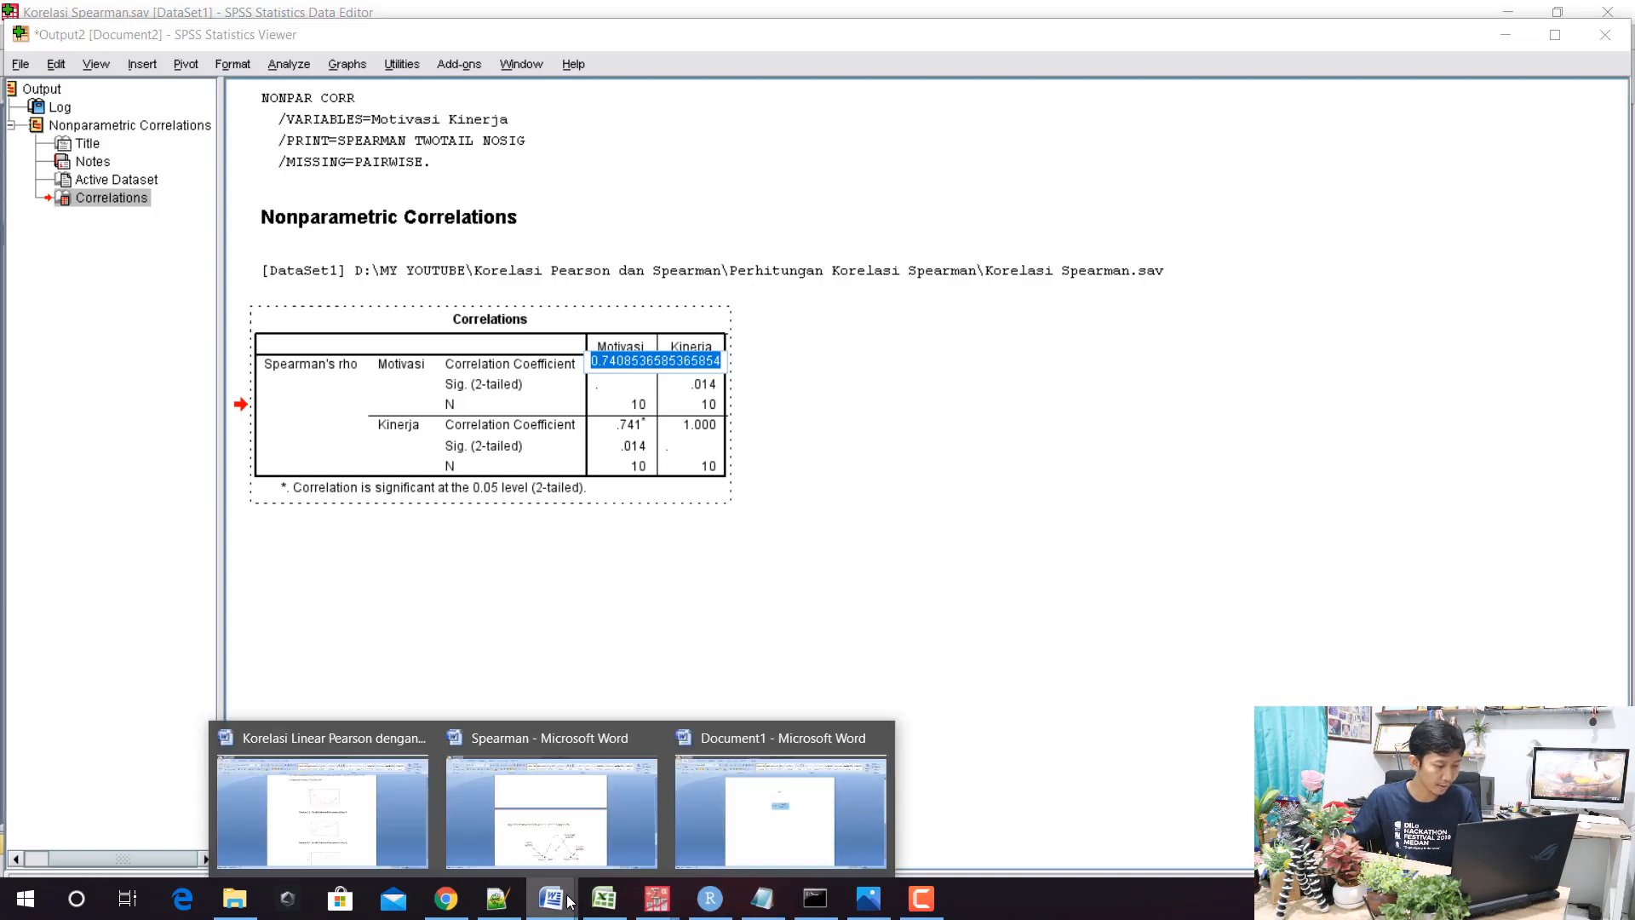
{"action": "left_click", "coordinate": [761, 903]}
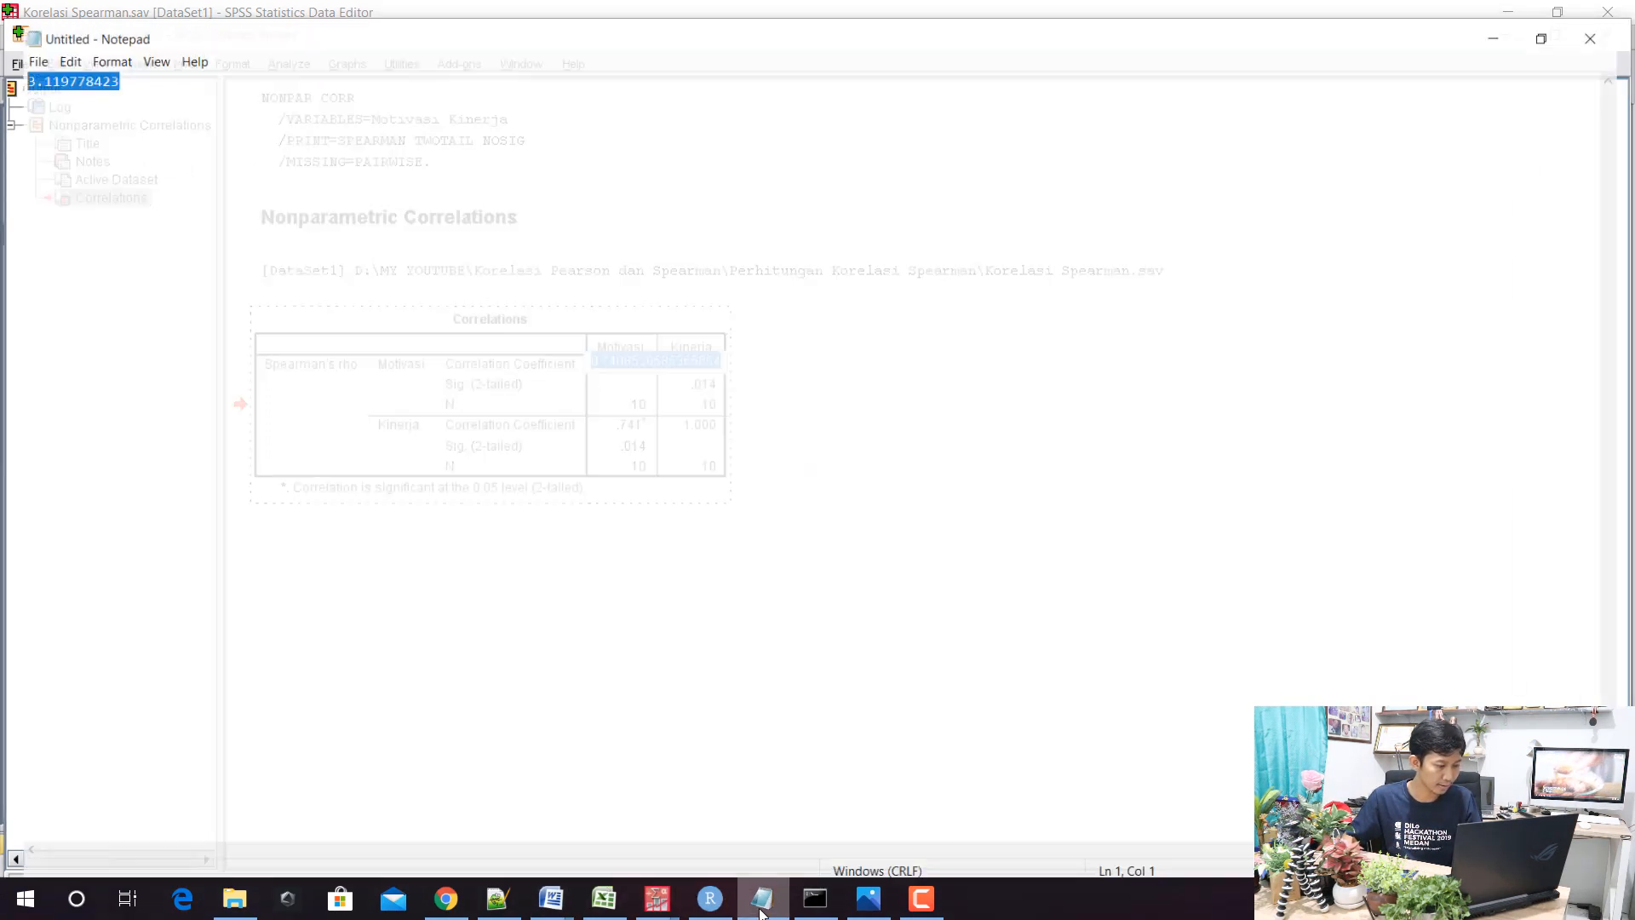
{"action": "key", "text": "ctrl+v"}
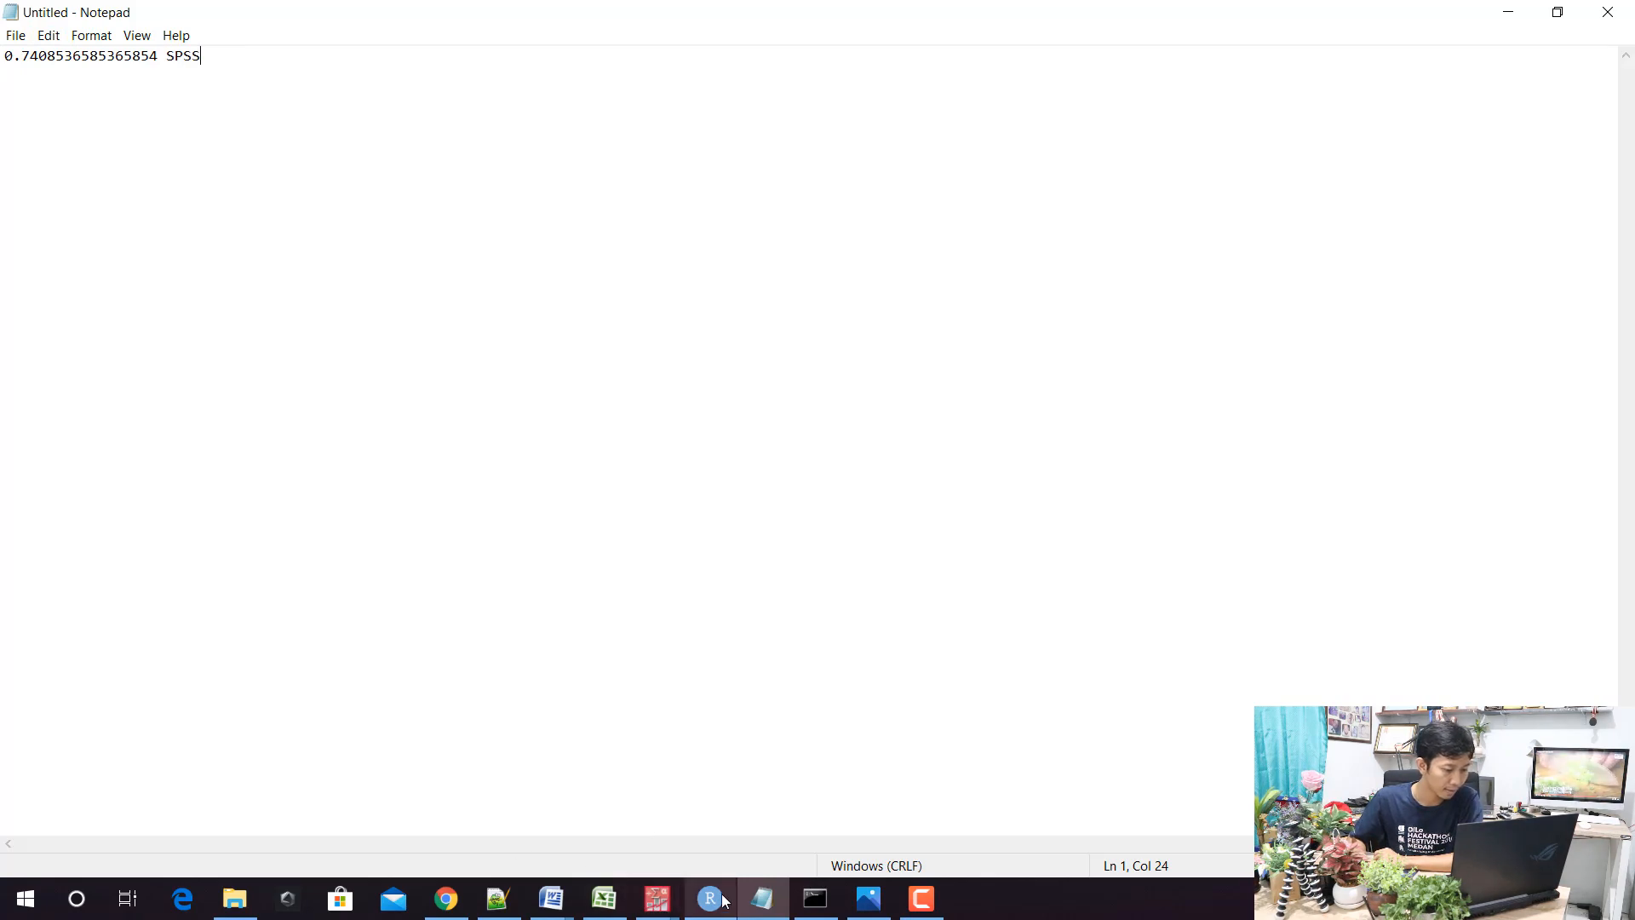
Switch to the Data Korelasi workbook in Excel and compare the rs formula result with the noted SPSS coefficient
{"action": "left_click", "coordinate": [602, 901]}
{"action": "scroll", "coordinate": [758, 573], "scroll_direction": "down", "scroll_amount": 6}
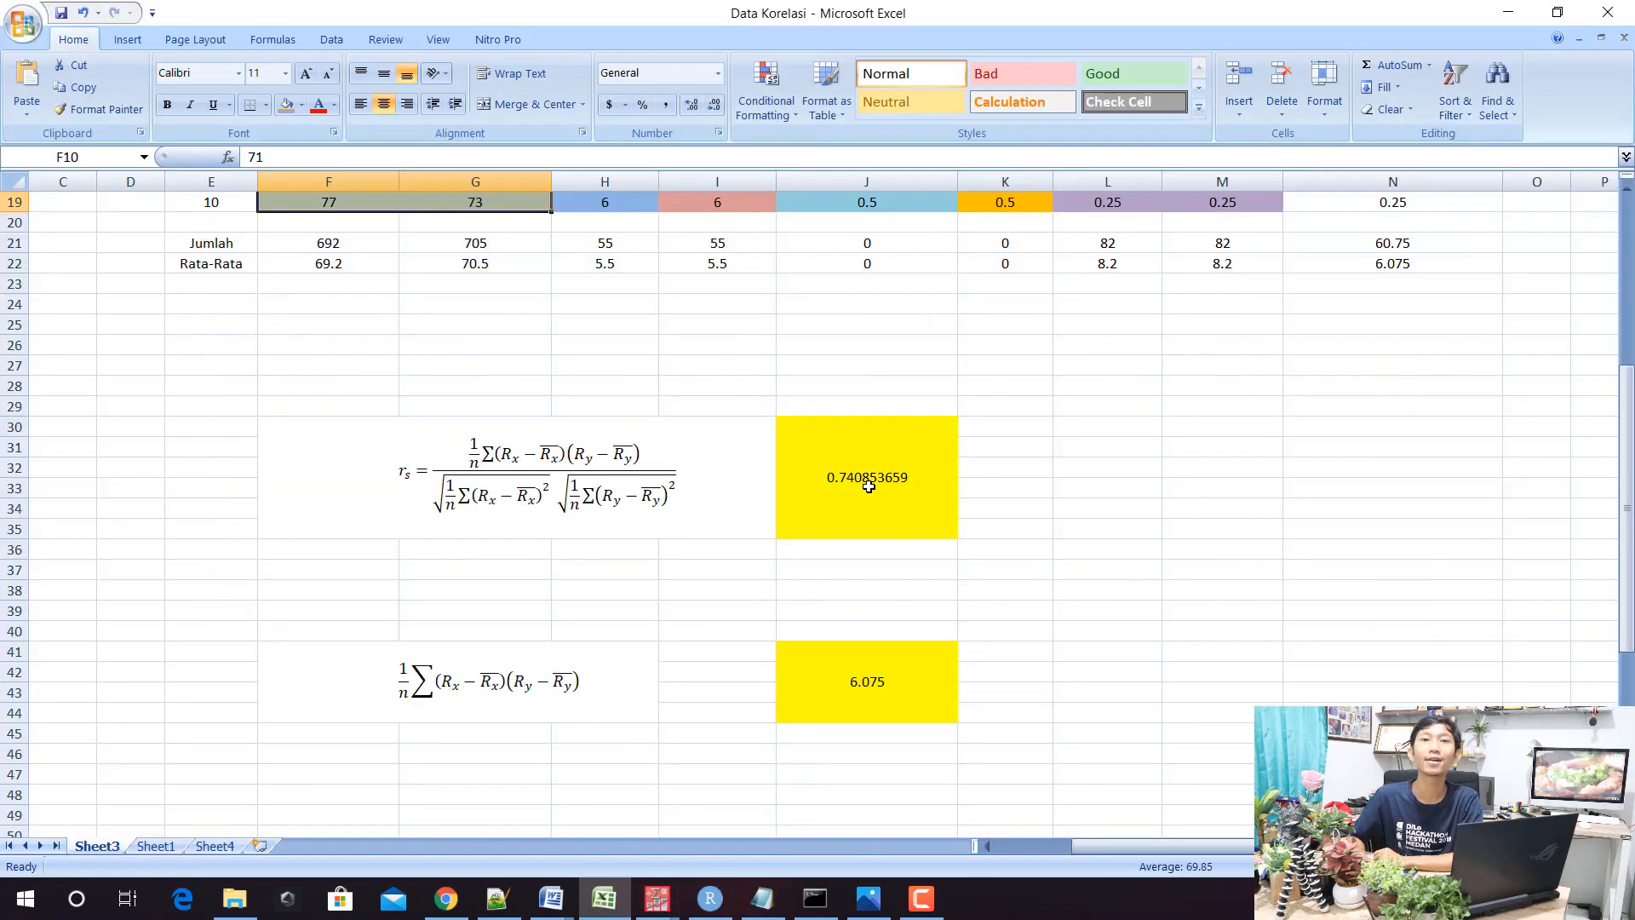
{"action": "scroll", "coordinate": [670, 435], "scroll_direction": "up", "scroll_amount": 6}
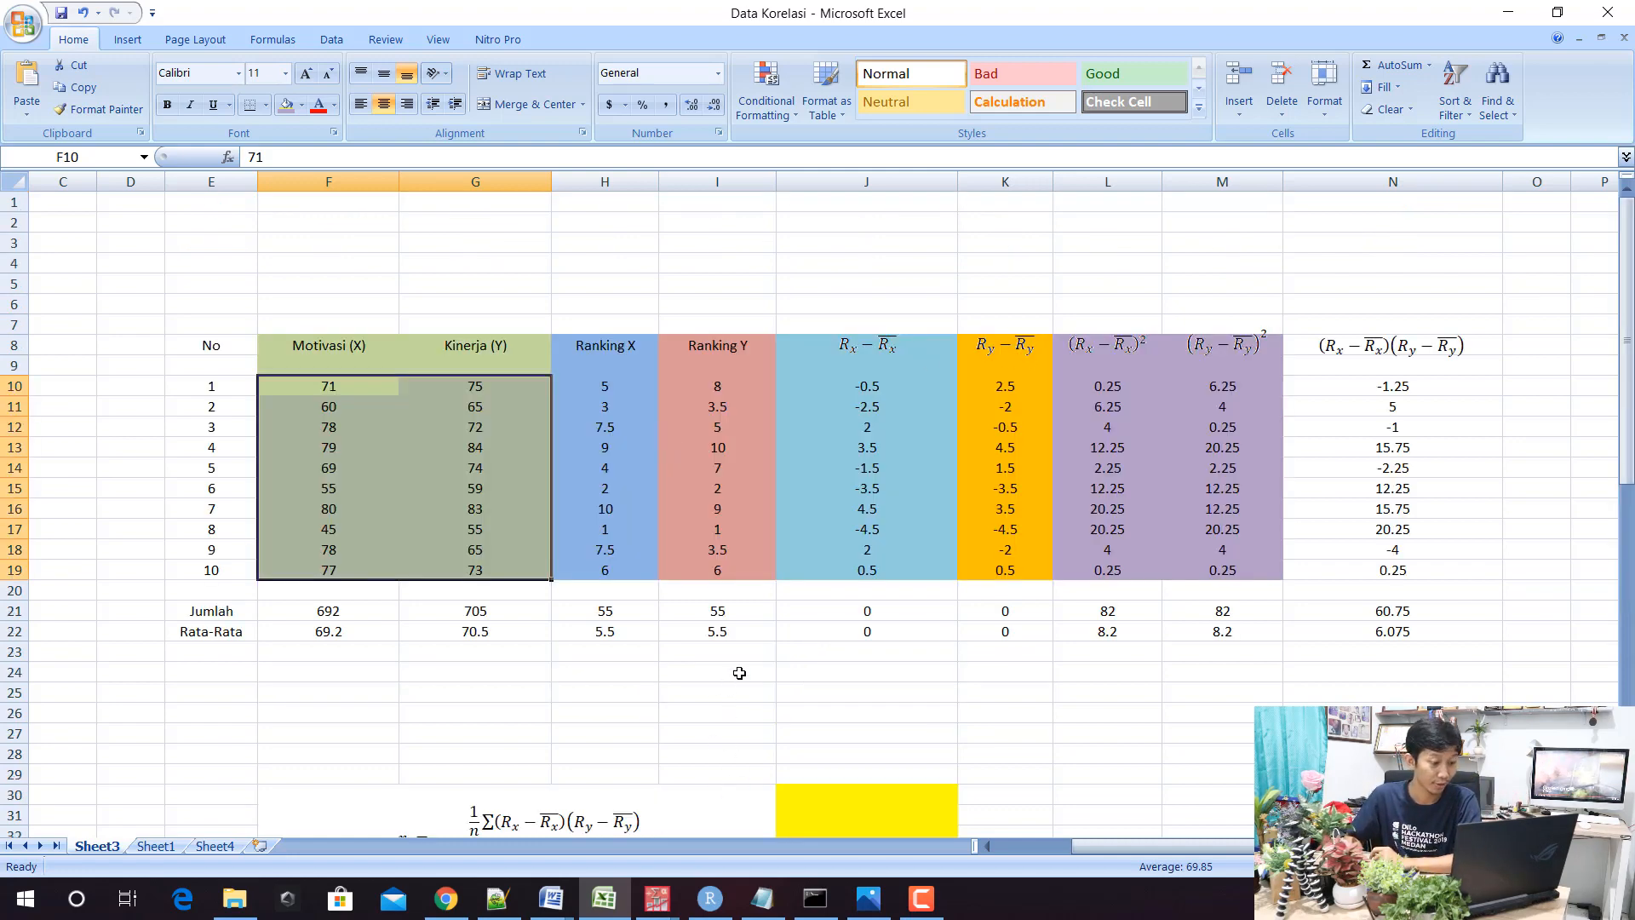
Return to the SPSS output and examine the Sig. (2-tailed) value for Motivasi and Kinerja in the Correlations table
{"action": "mouse_move", "coordinate": [656, 898]}
{"action": "left_click", "coordinate": [754, 830]}
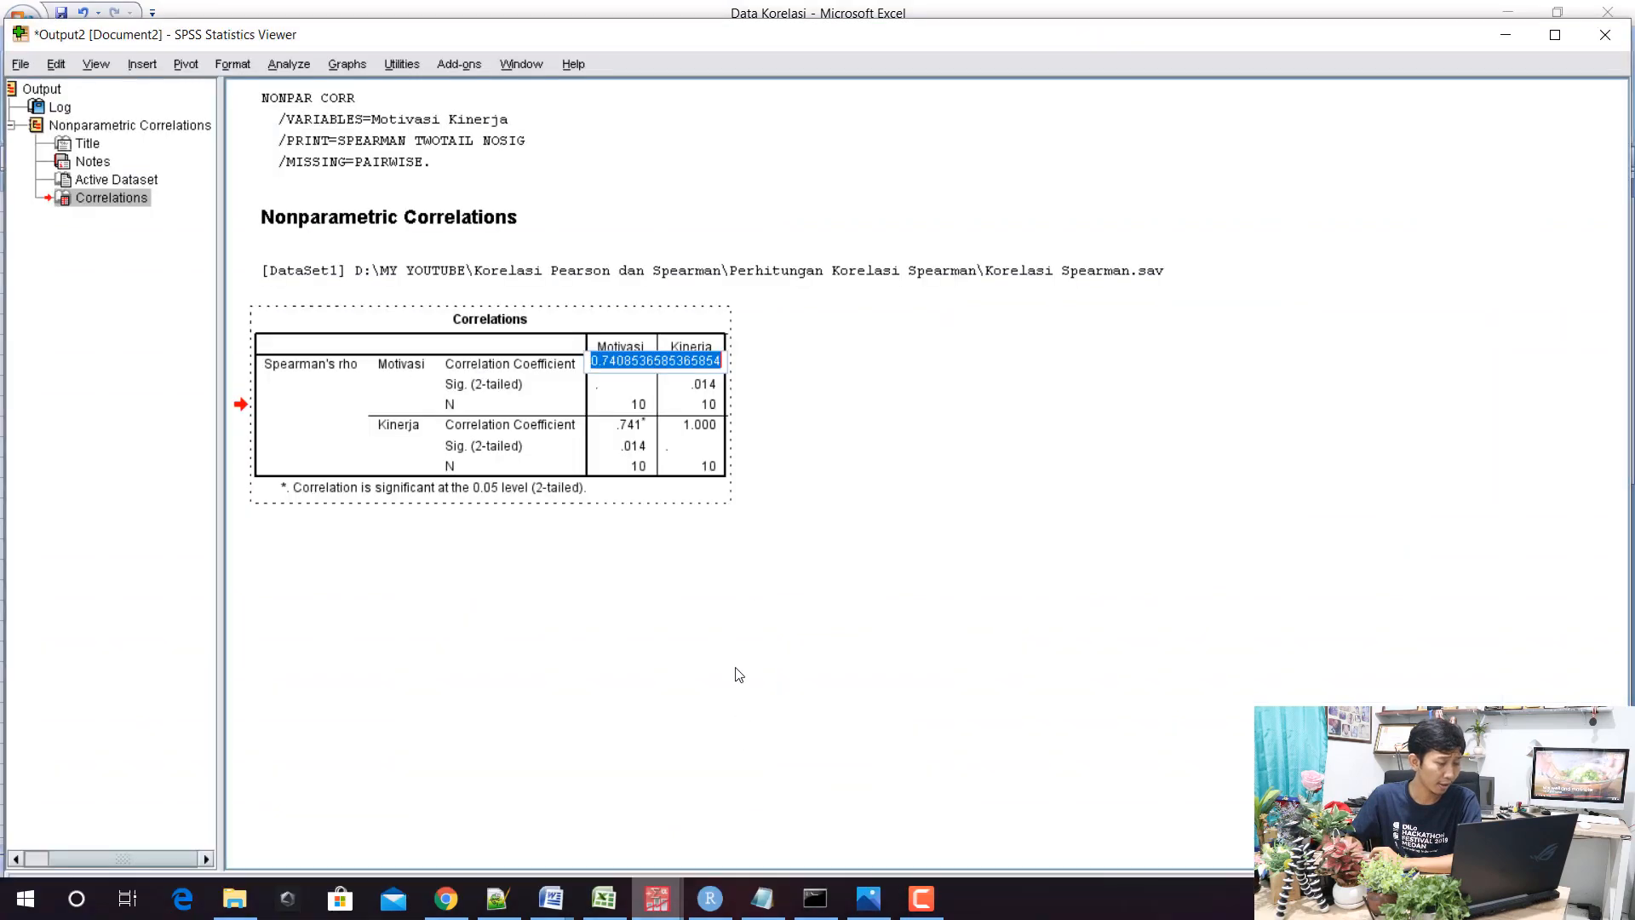
{"action": "left_click", "coordinate": [771, 555]}
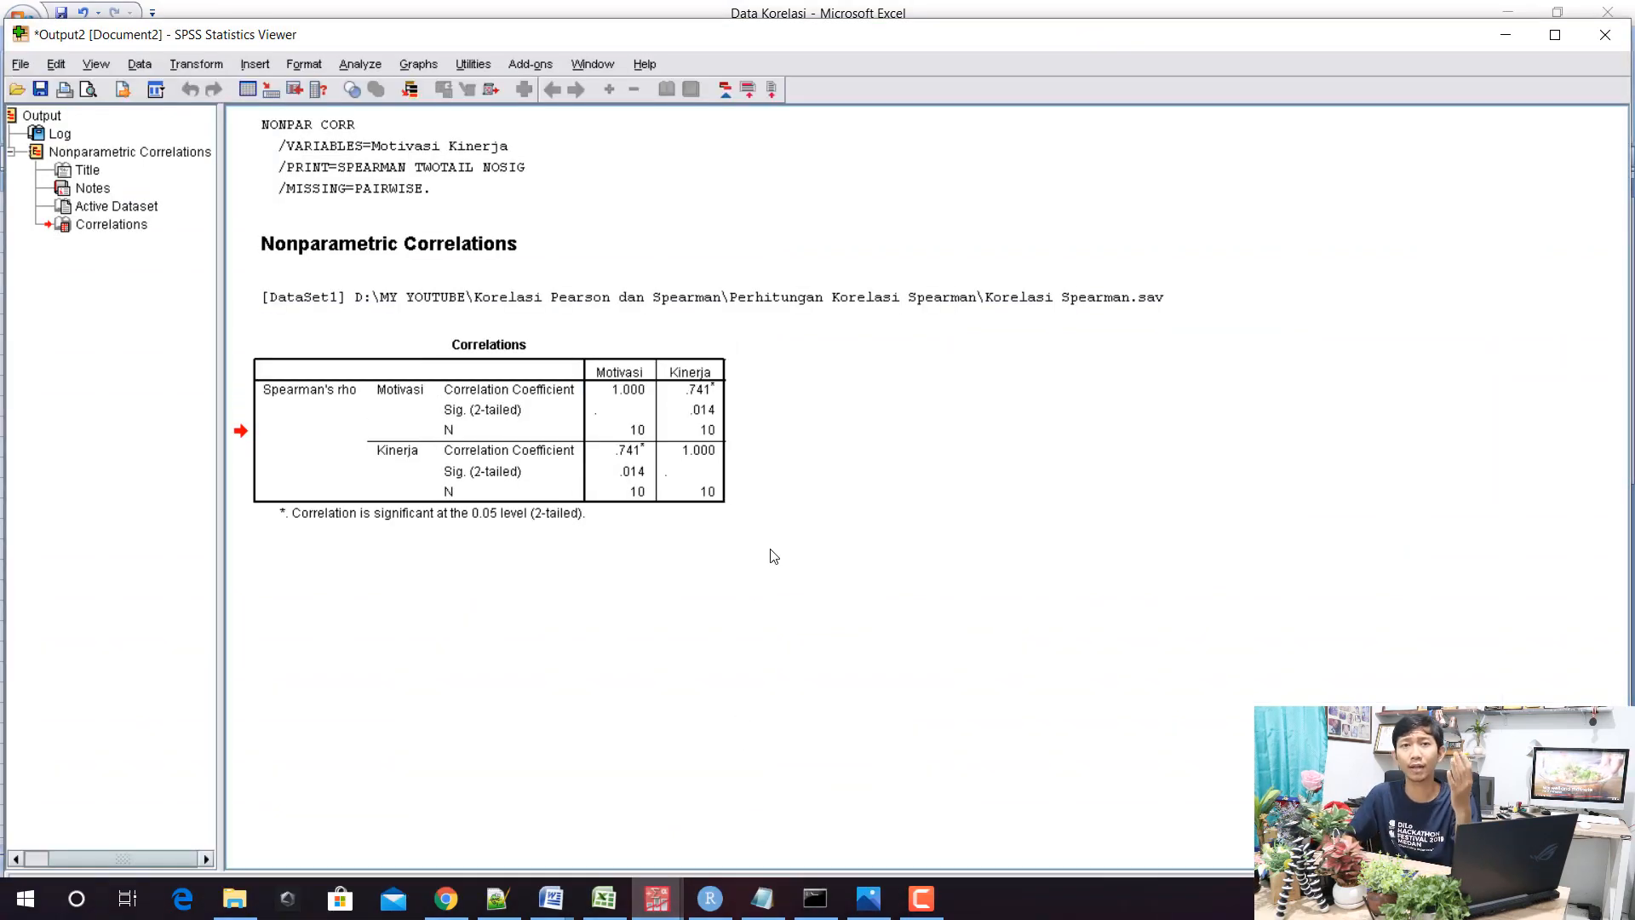
{"action": "left_click", "coordinate": [717, 416]}
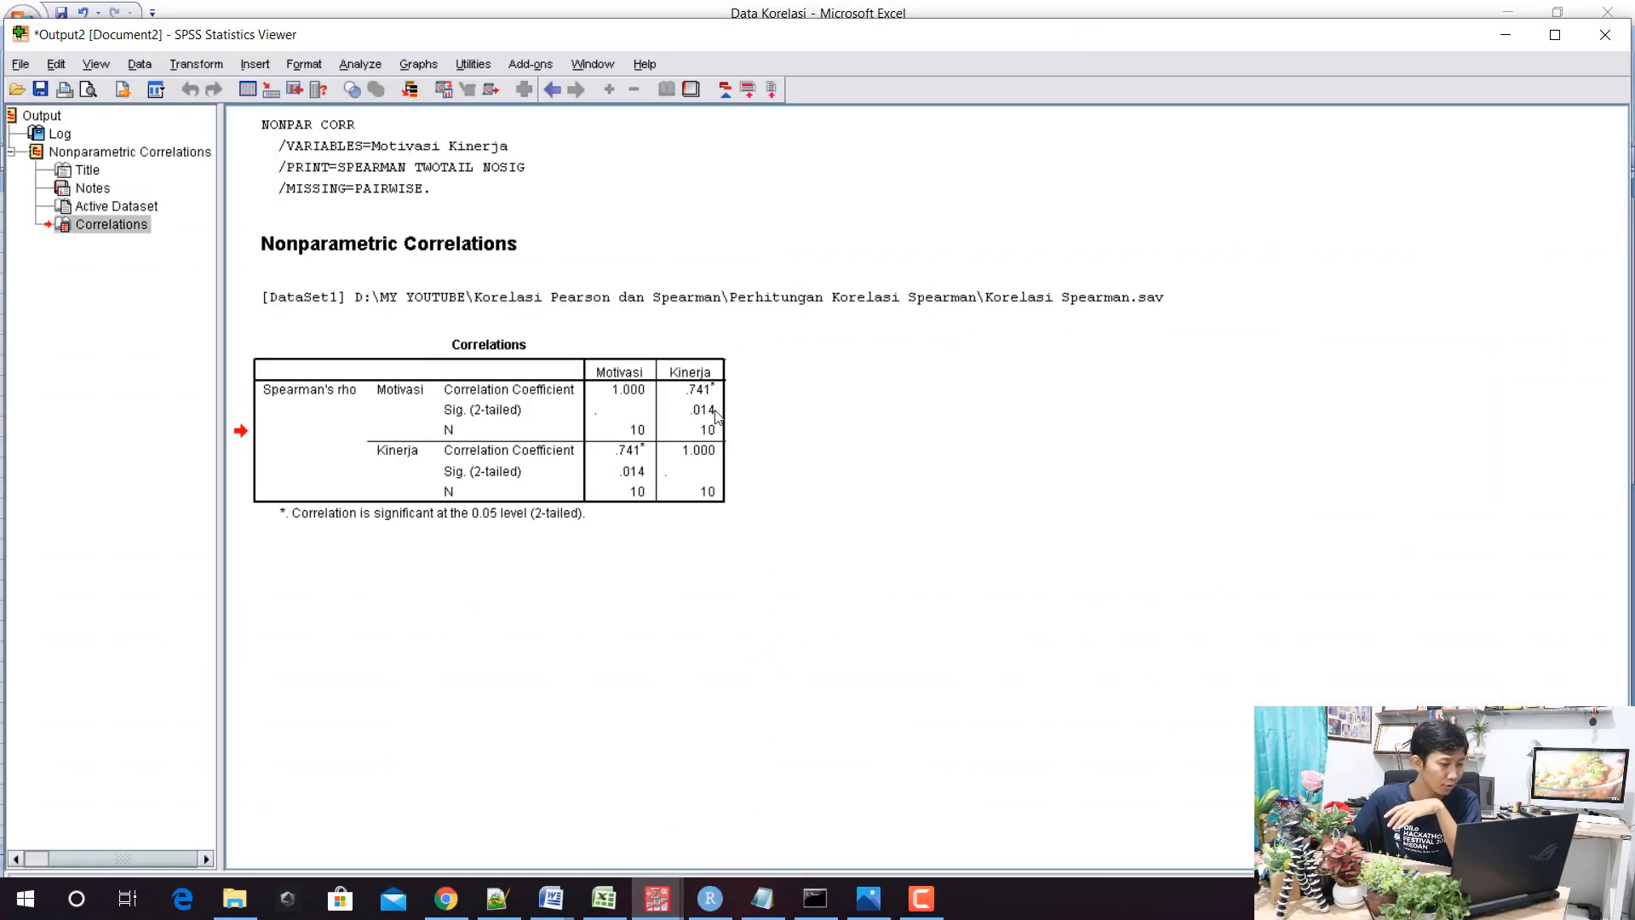
{"action": "double_click", "coordinate": [716, 415]}
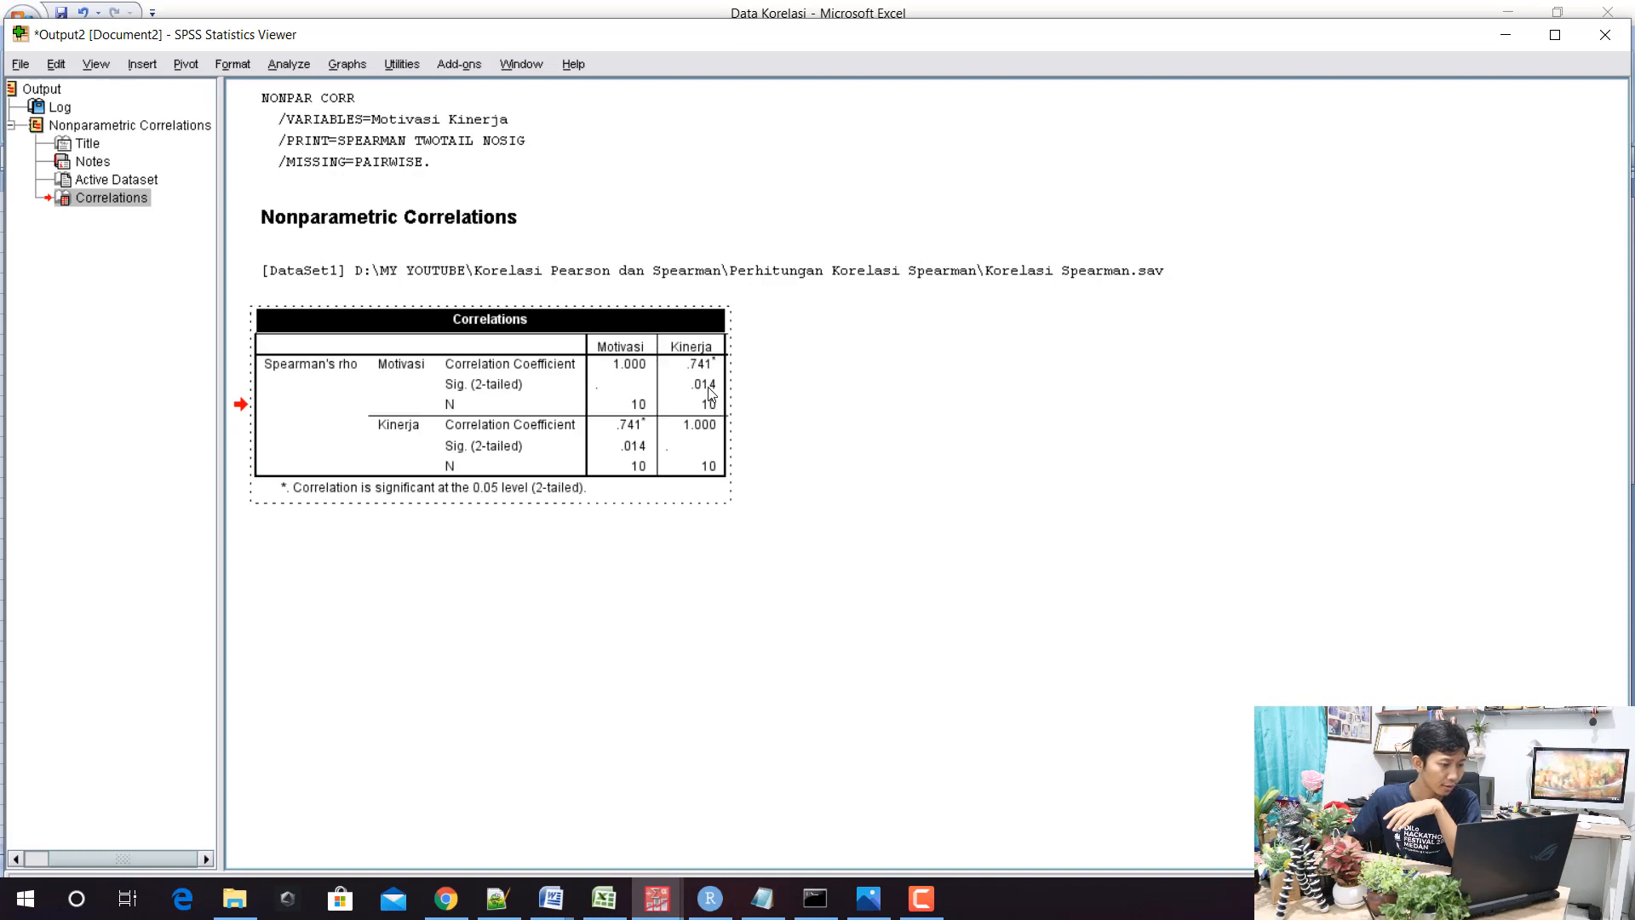
Switch to Notepad and add "p = 0,014 < tingkat signifikansi 0,05 atau 5%, maka disimpulkan motivasi dan kinerja berkorelasi signifikan"
{"action": "left_click", "coordinate": [763, 898]}
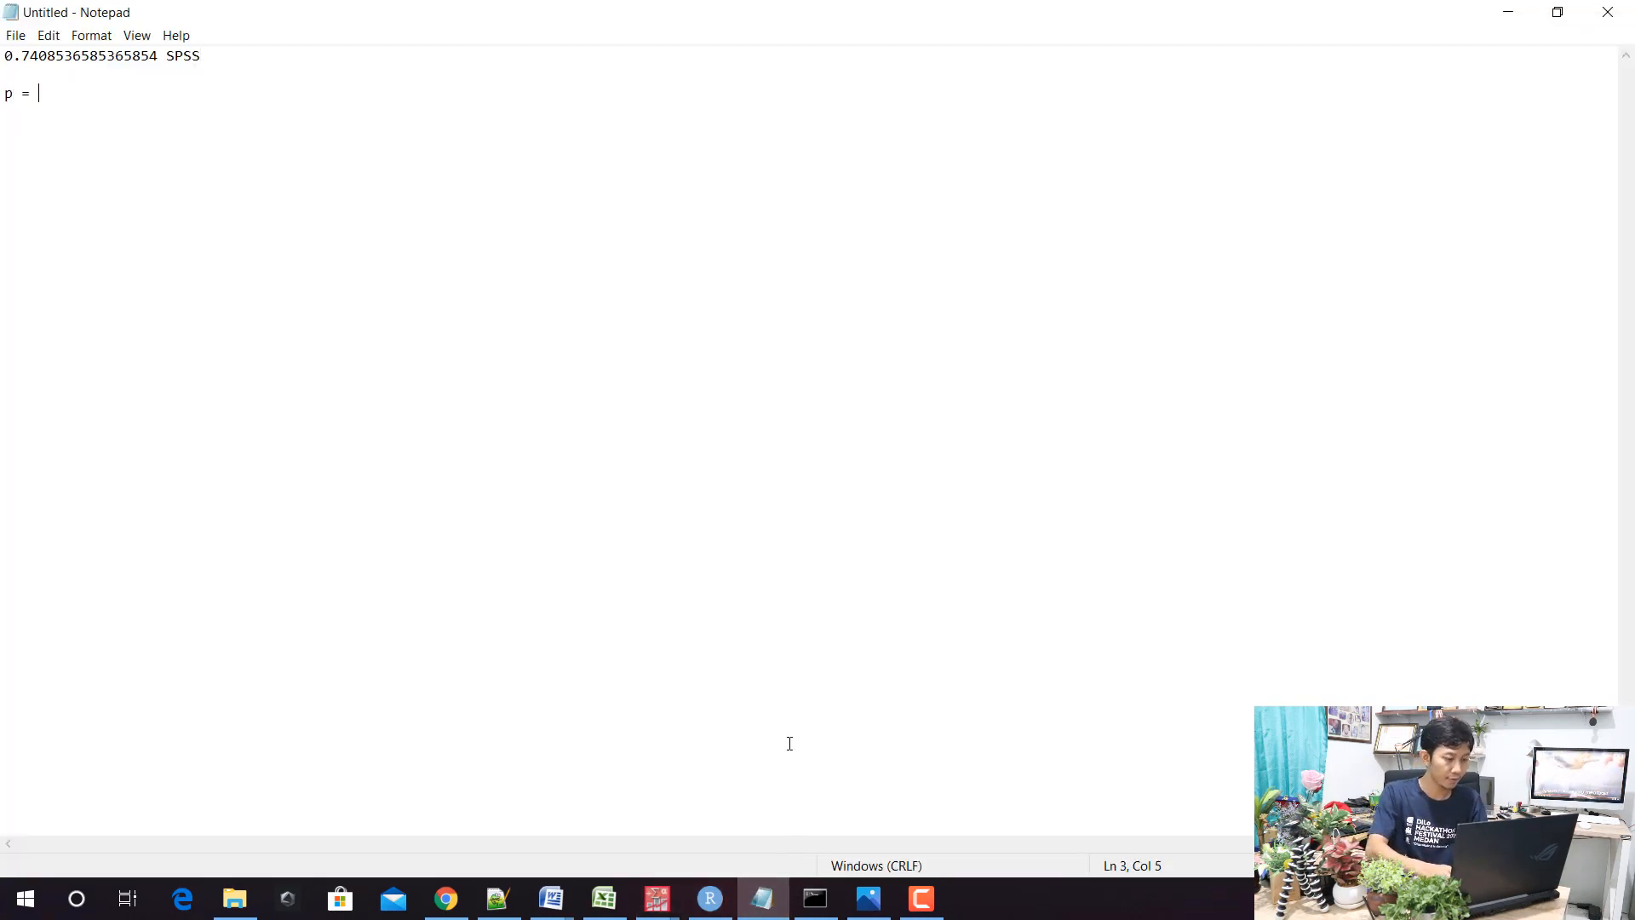
{"action": "type", "text": "p = 0,014"}
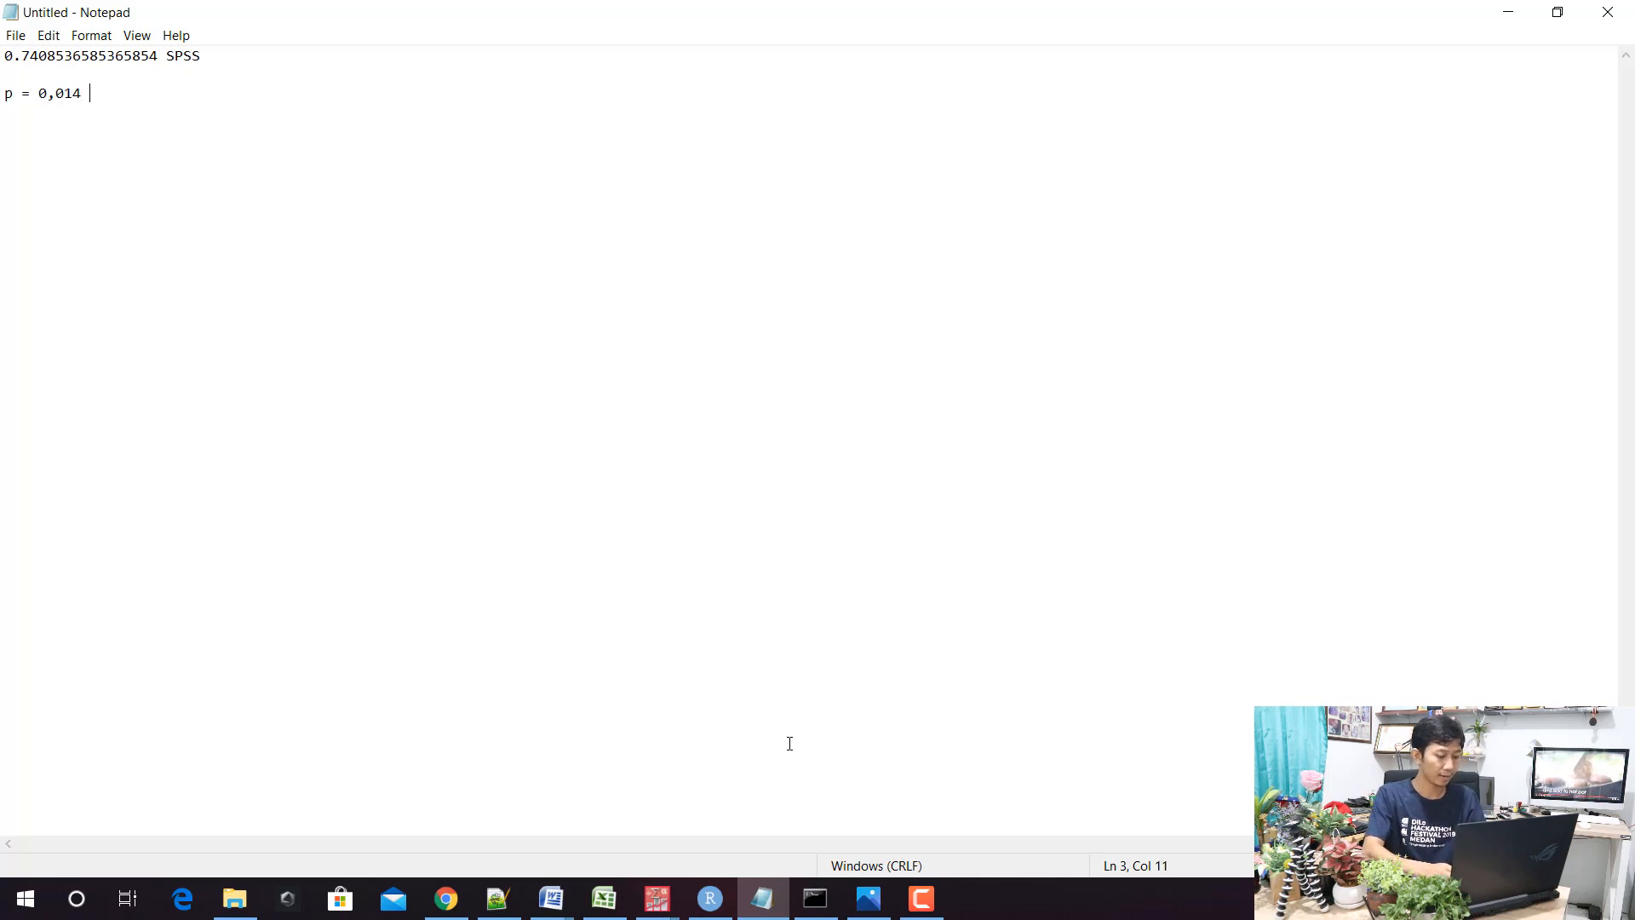
{"action": "type", "text": " < tingkat si"}
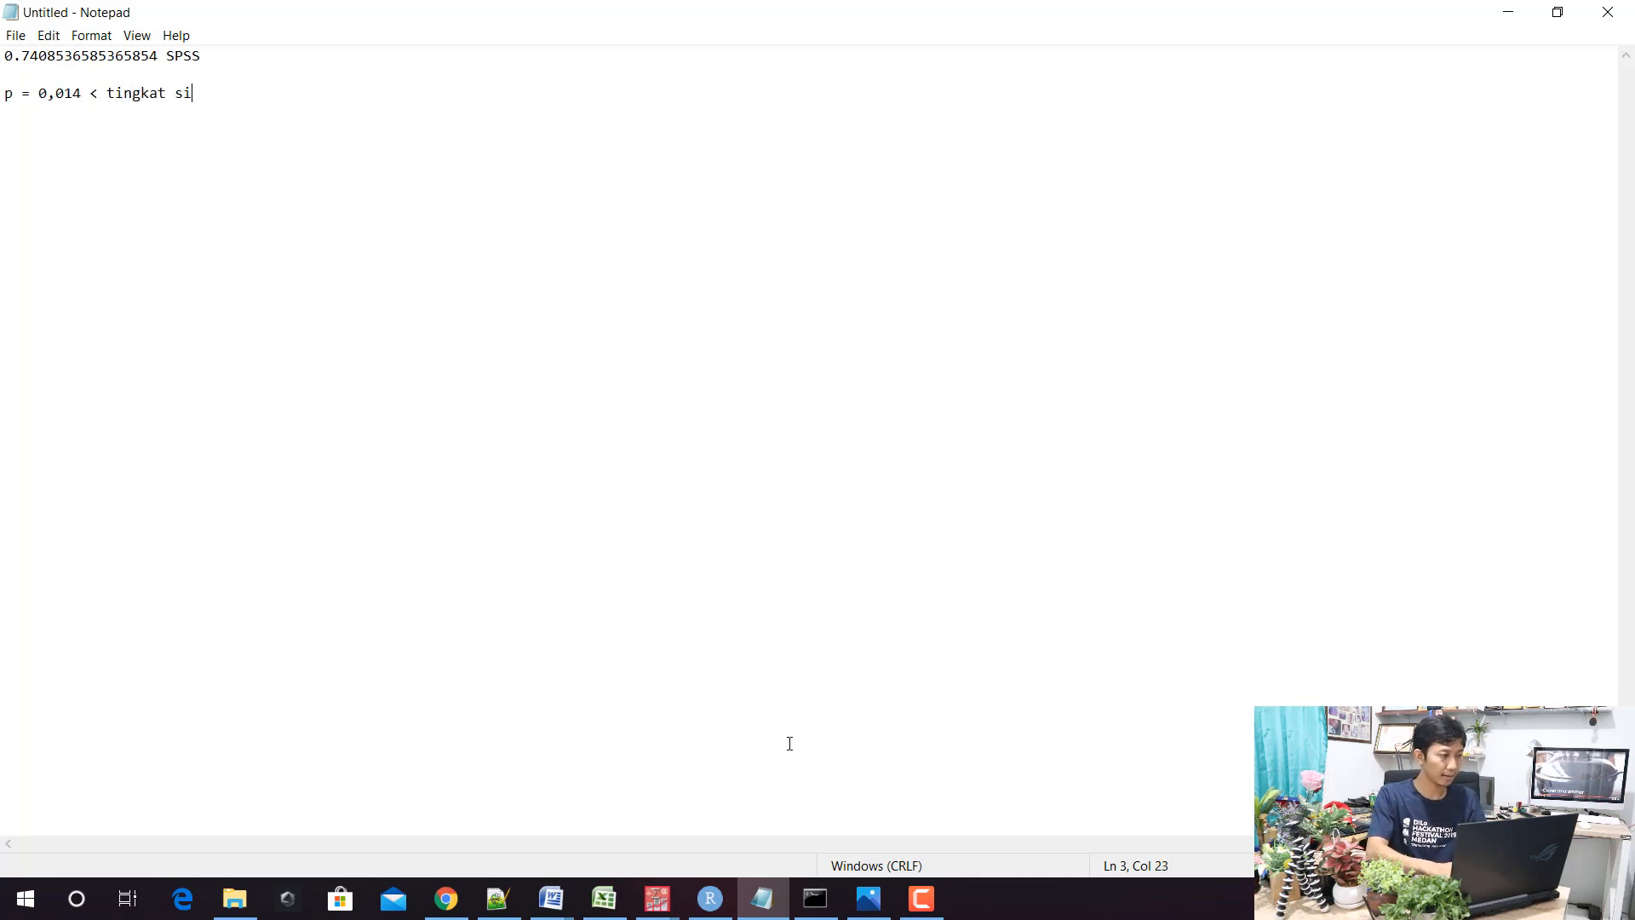
{"action": "type", "text": "gnifikansi 0,05 atau 5%, maka disimpulkan motivasi dan"}
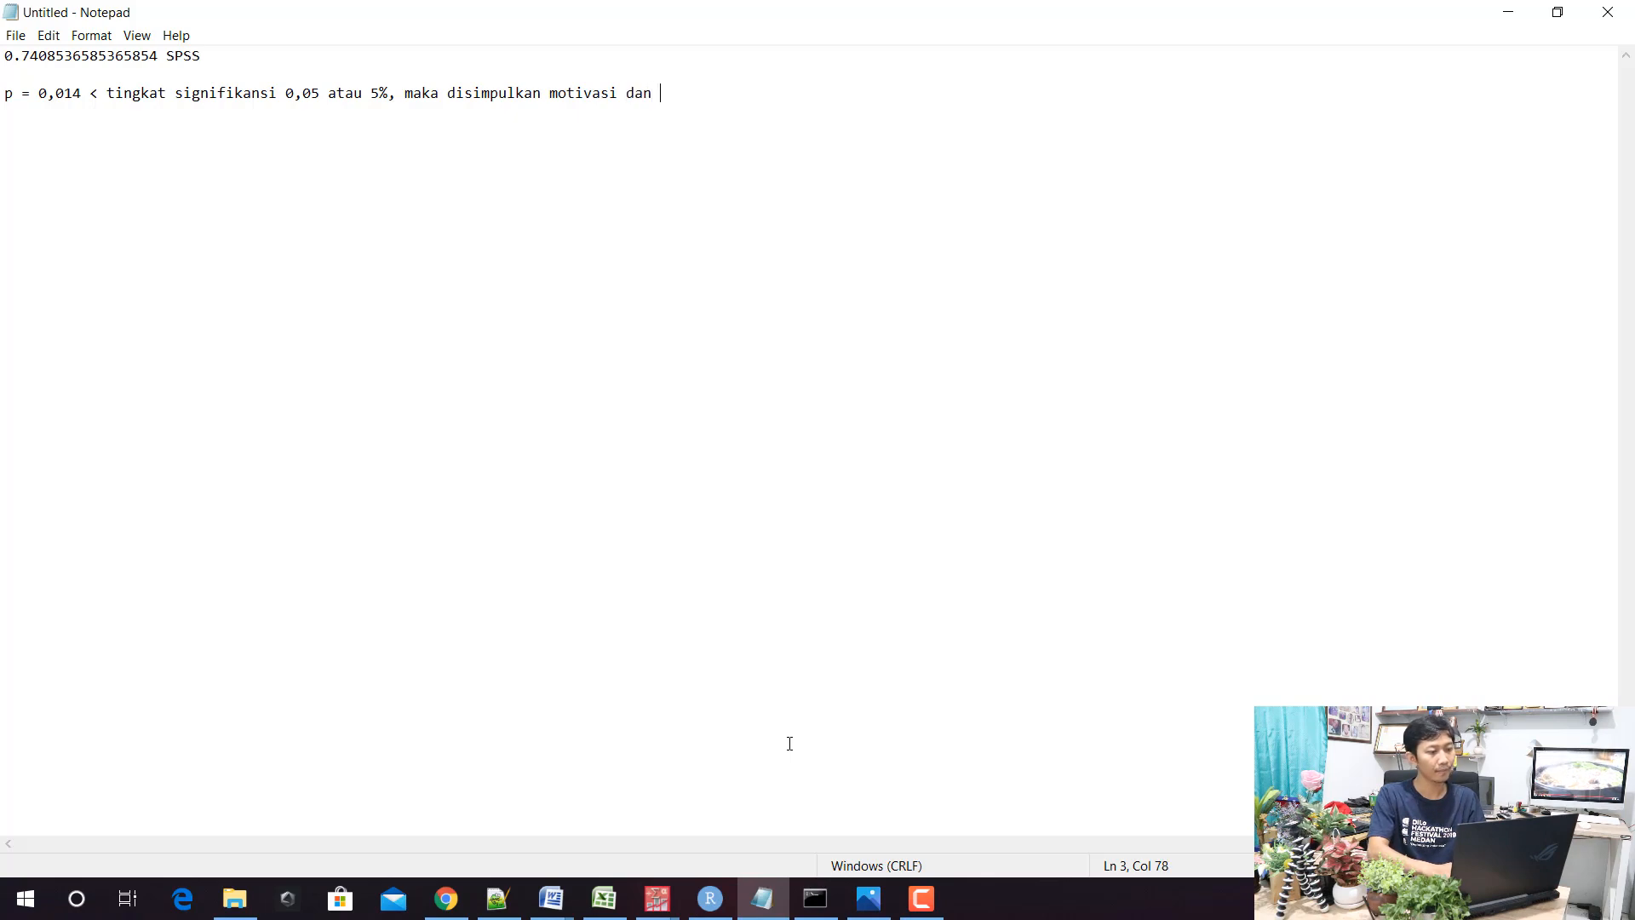
{"action": "left_click", "coordinate": [604, 899]}
{"action": "left_click", "coordinate": [600, 901]}
{"action": "type", "text": "kinerha"}
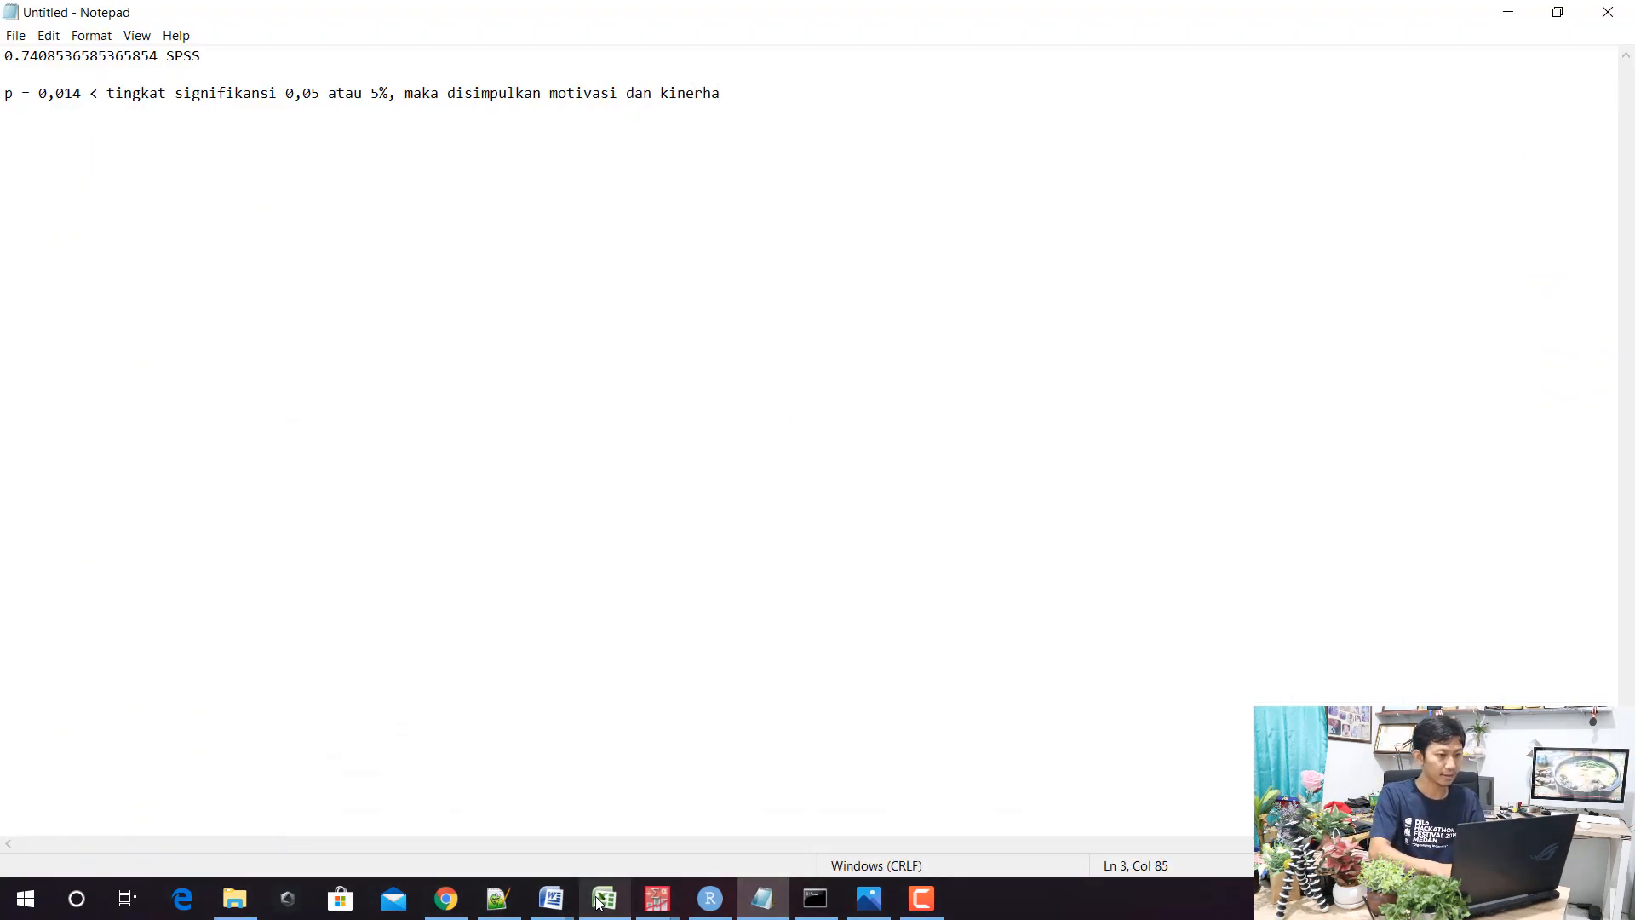
{"action": "key", "text": "BackSpace"}
{"action": "key", "text": "BackSpace"}
{"action": "type", "text": "ja berkorelasi signifikan"}
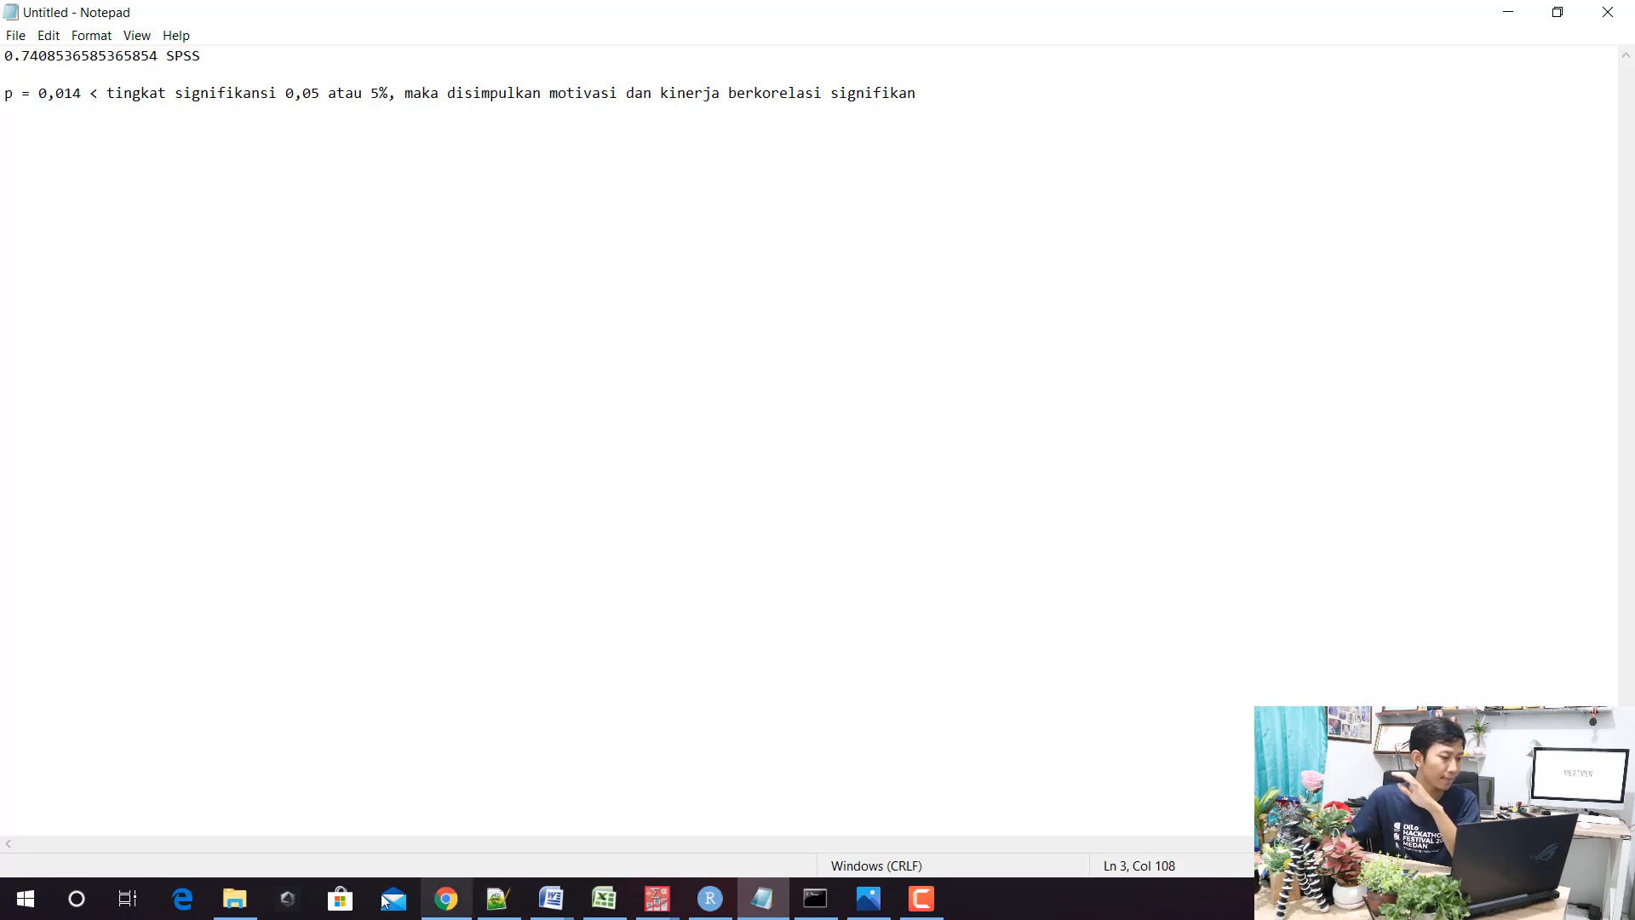
Switch to the Data Korelasi workbook in Excel and copy the t statistic result in cell J62
{"action": "left_click", "coordinate": [607, 898]}
{"action": "scroll", "coordinate": [719, 741], "scroll_direction": "down", "scroll_amount": 7}
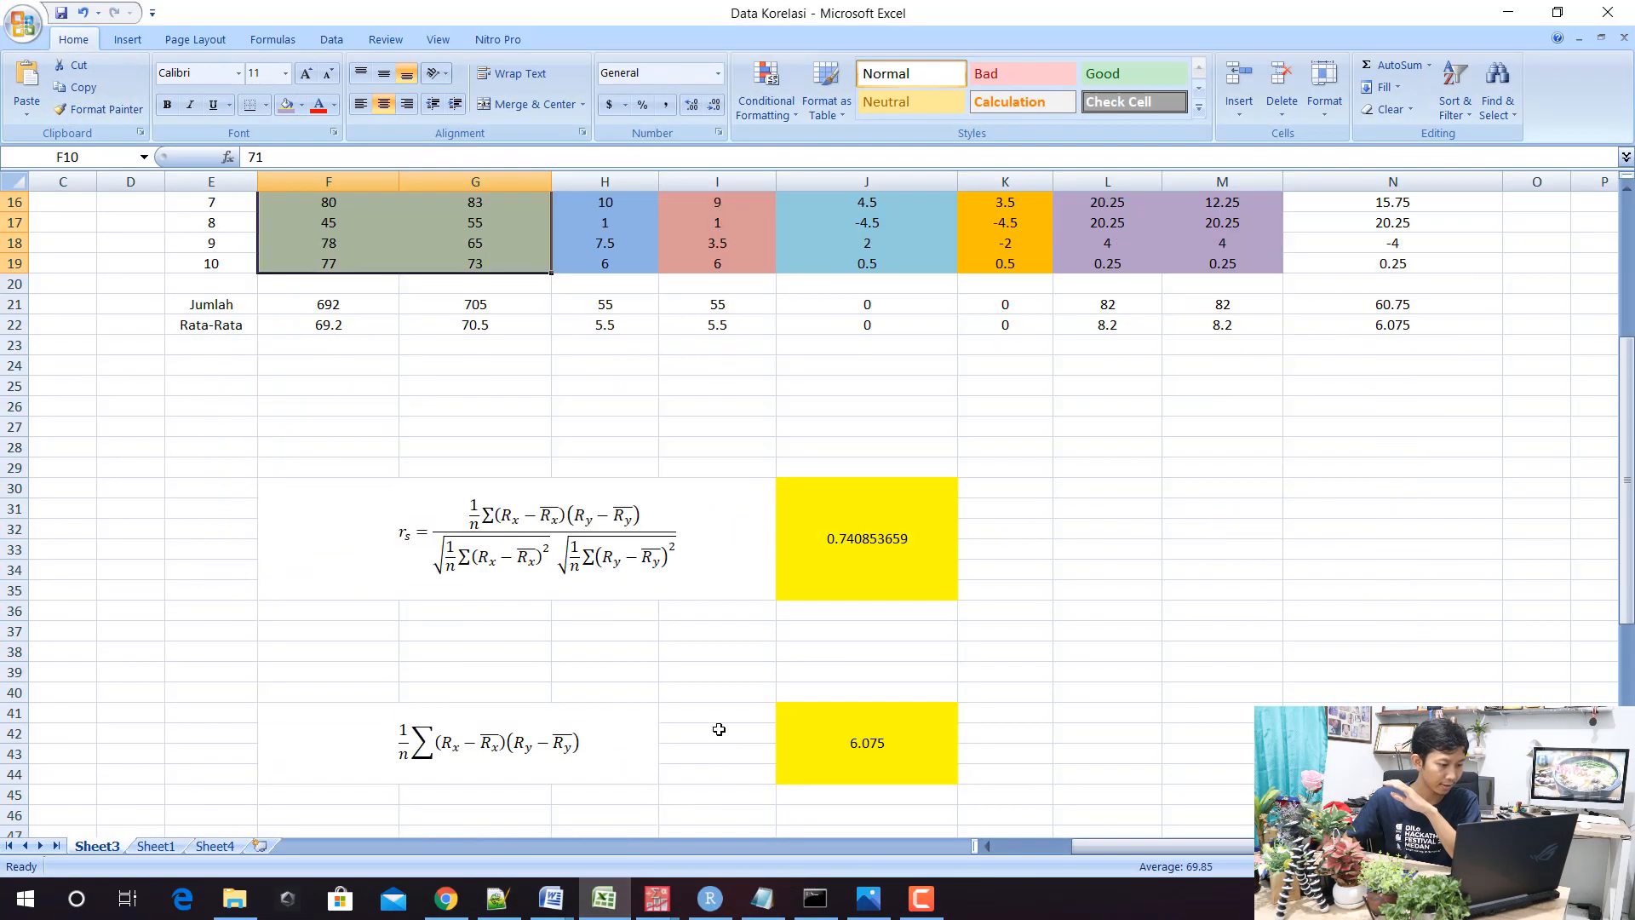
{"action": "left_click", "coordinate": [834, 418]}
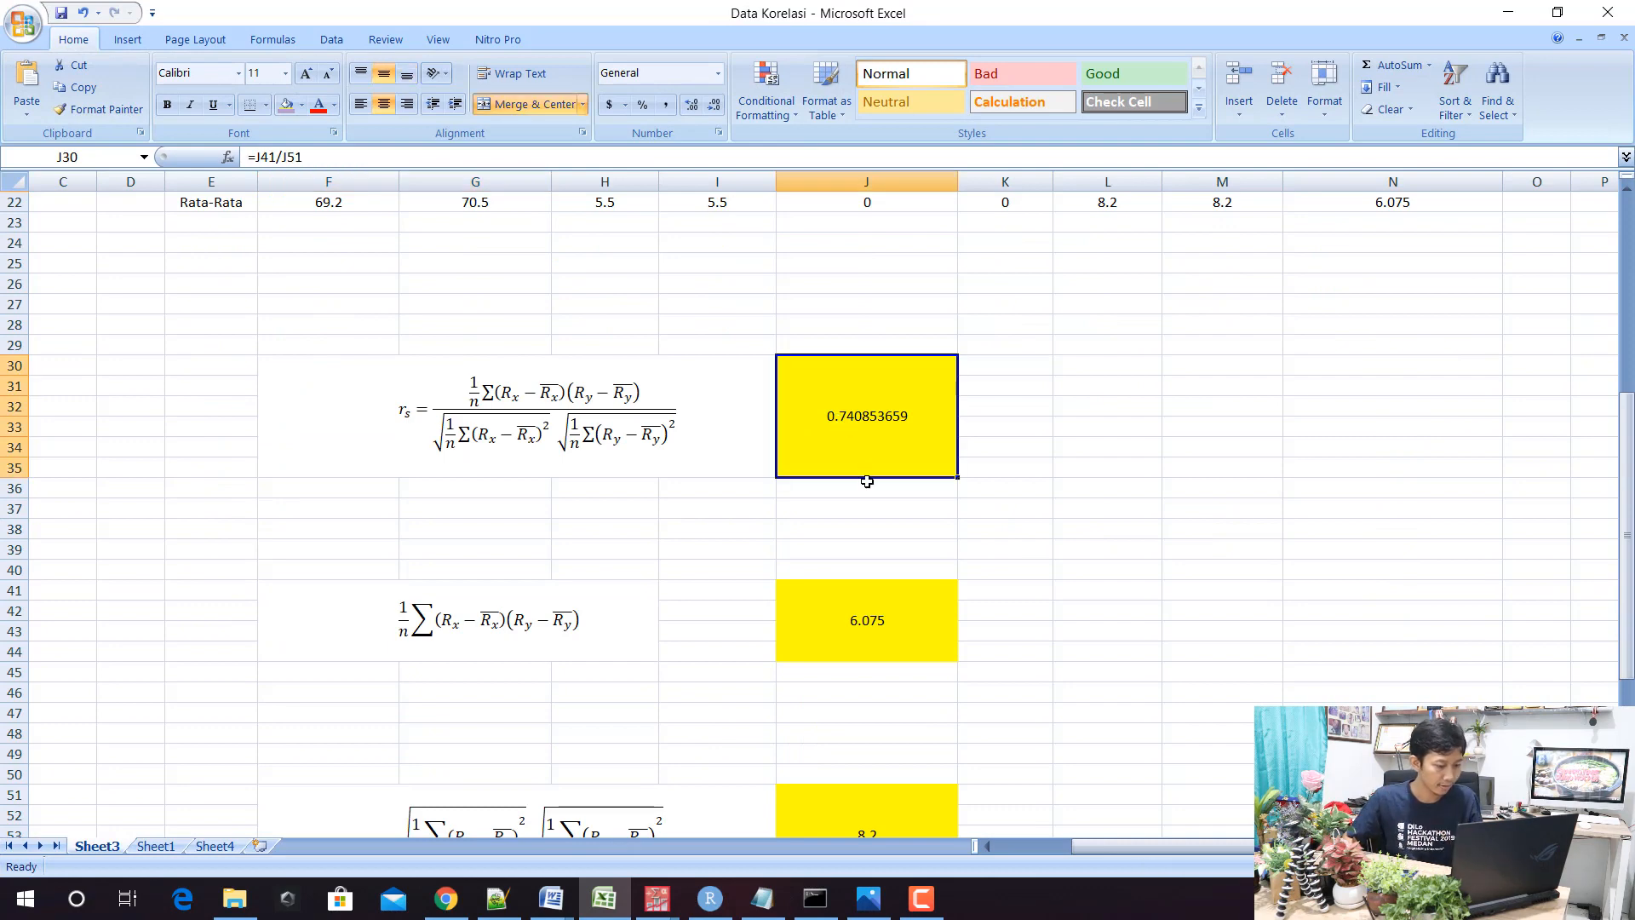
{"action": "key", "text": "ctrl+c"}
{"action": "scroll", "coordinate": [639, 525], "scroll_direction": "down", "scroll_amount": 8}
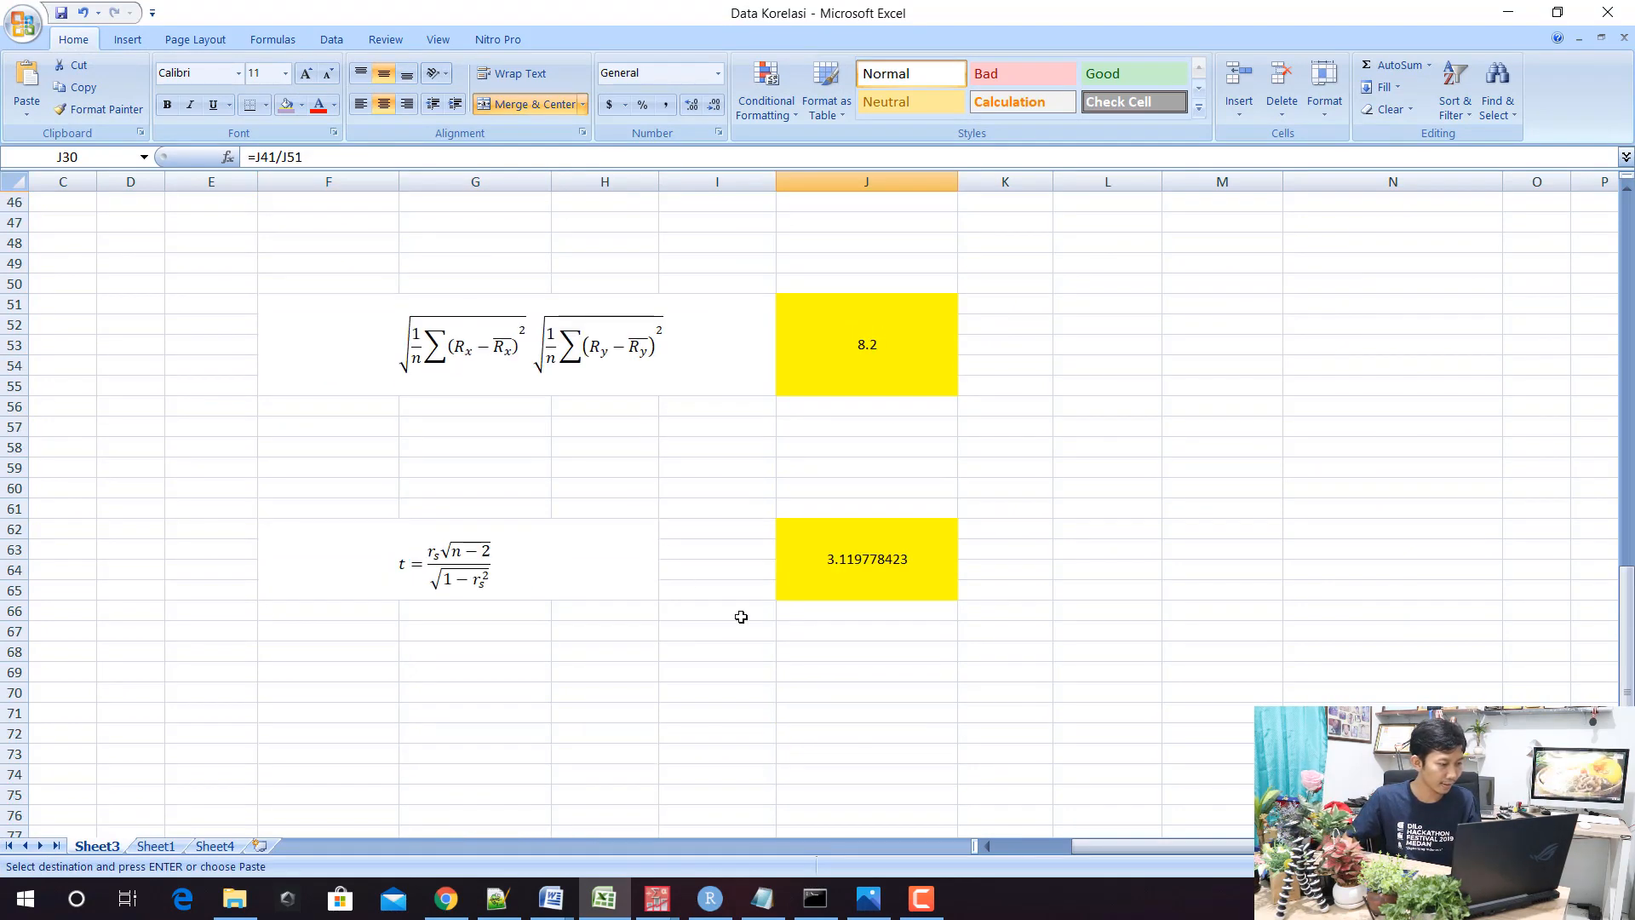
{"action": "left_click", "coordinate": [906, 550]}
{"action": "key", "text": "ctrl+c"}
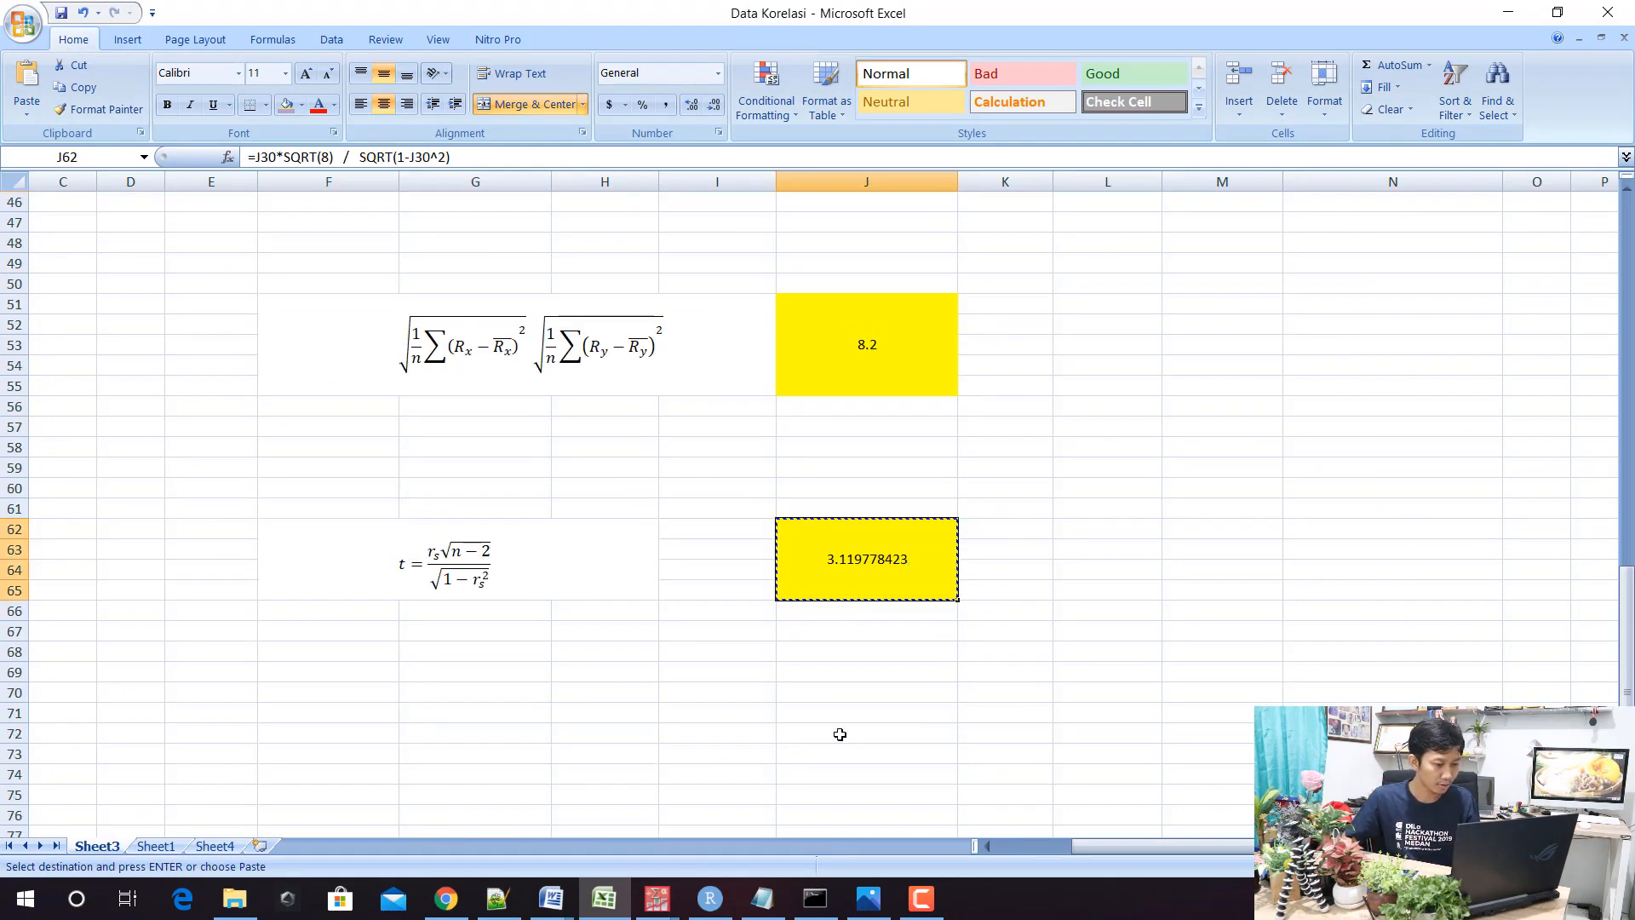
Switch to Notepad and write "nilai statistik t kita" below the conclusion, followed by the copied value 3.119778423
{"action": "left_click", "coordinate": [761, 900]}
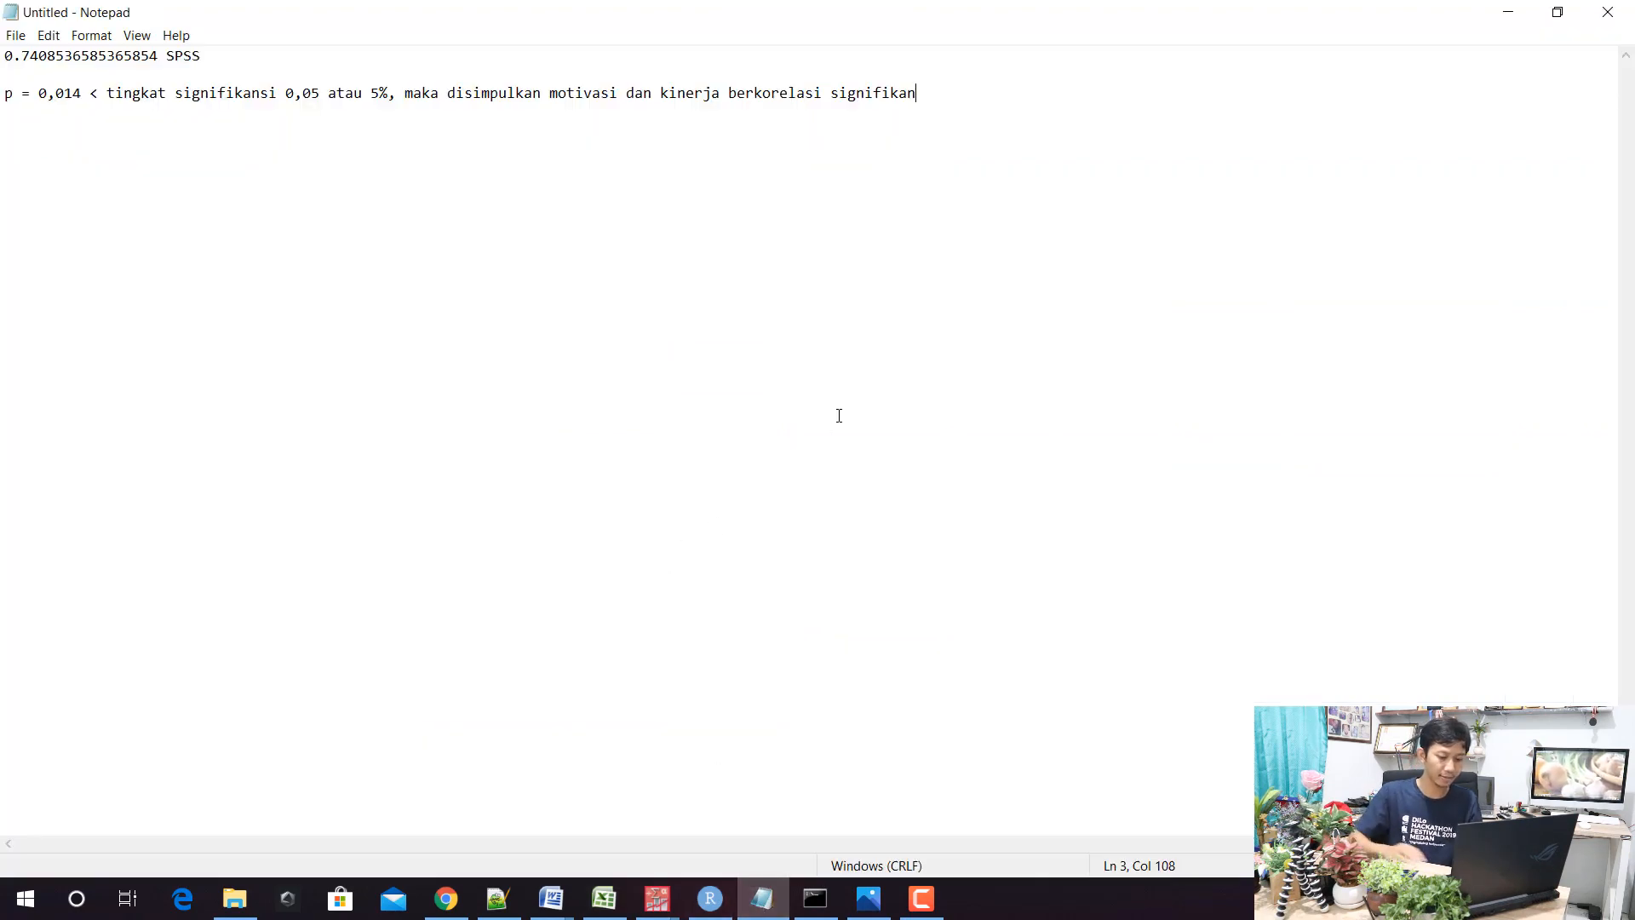
{"action": "type", "text": "nilai statist"}
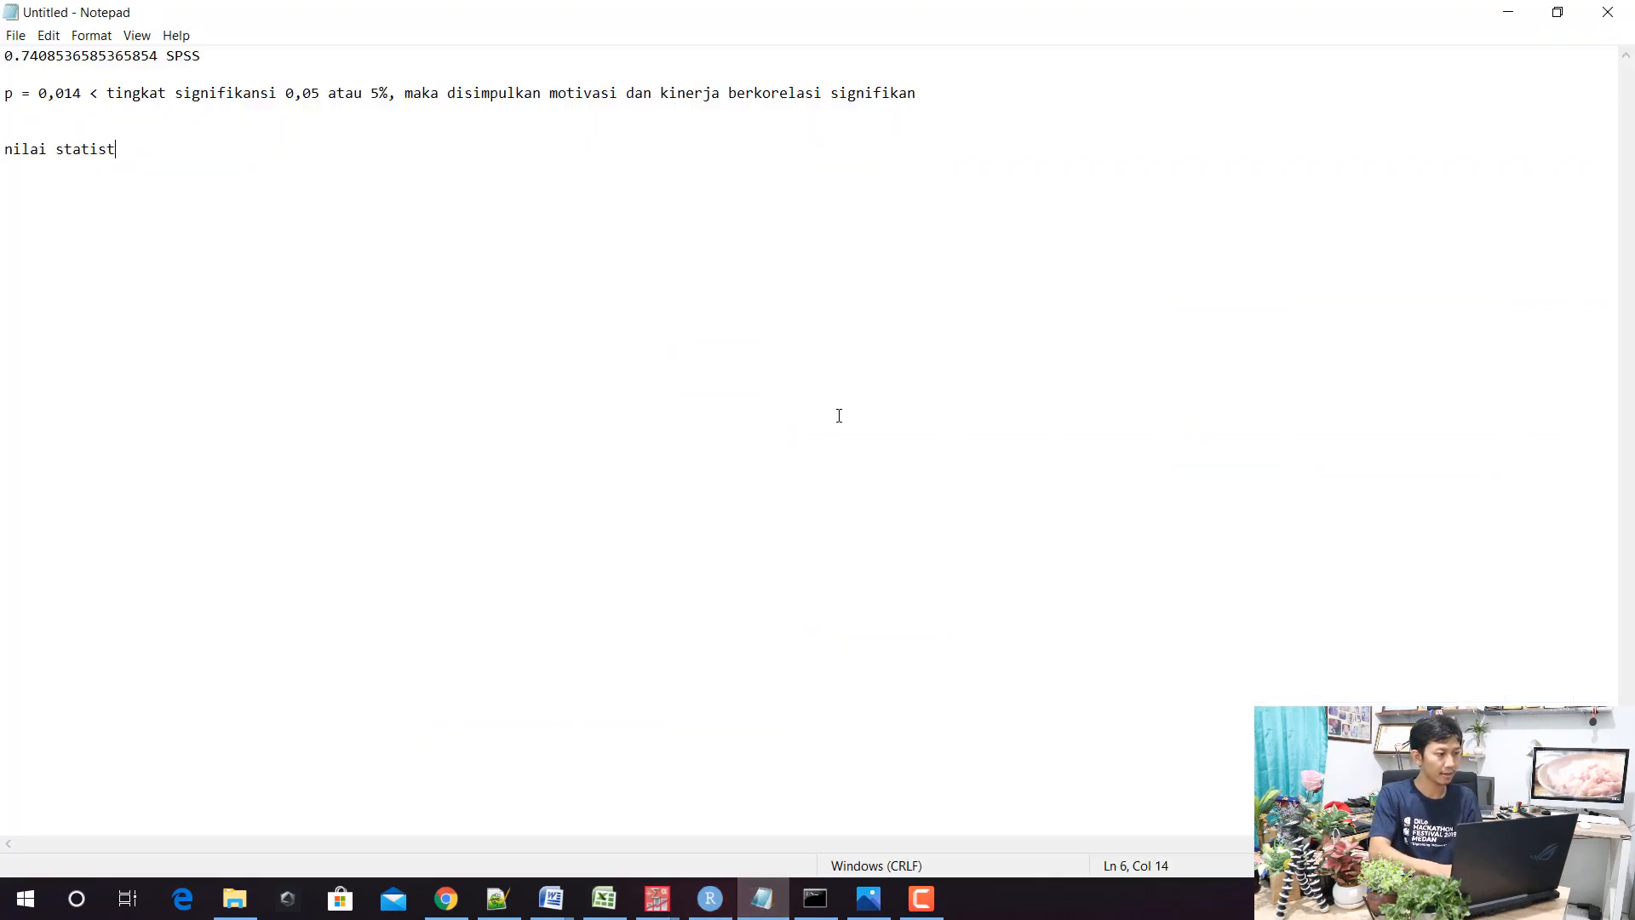
{"action": "type", "text": "ik t kita"}
{"action": "key", "text": "ctrl+v"}
{"action": "key", "text": "Return"}
{"action": "key", "text": "Return"}
{"action": "key", "text": "Return"}
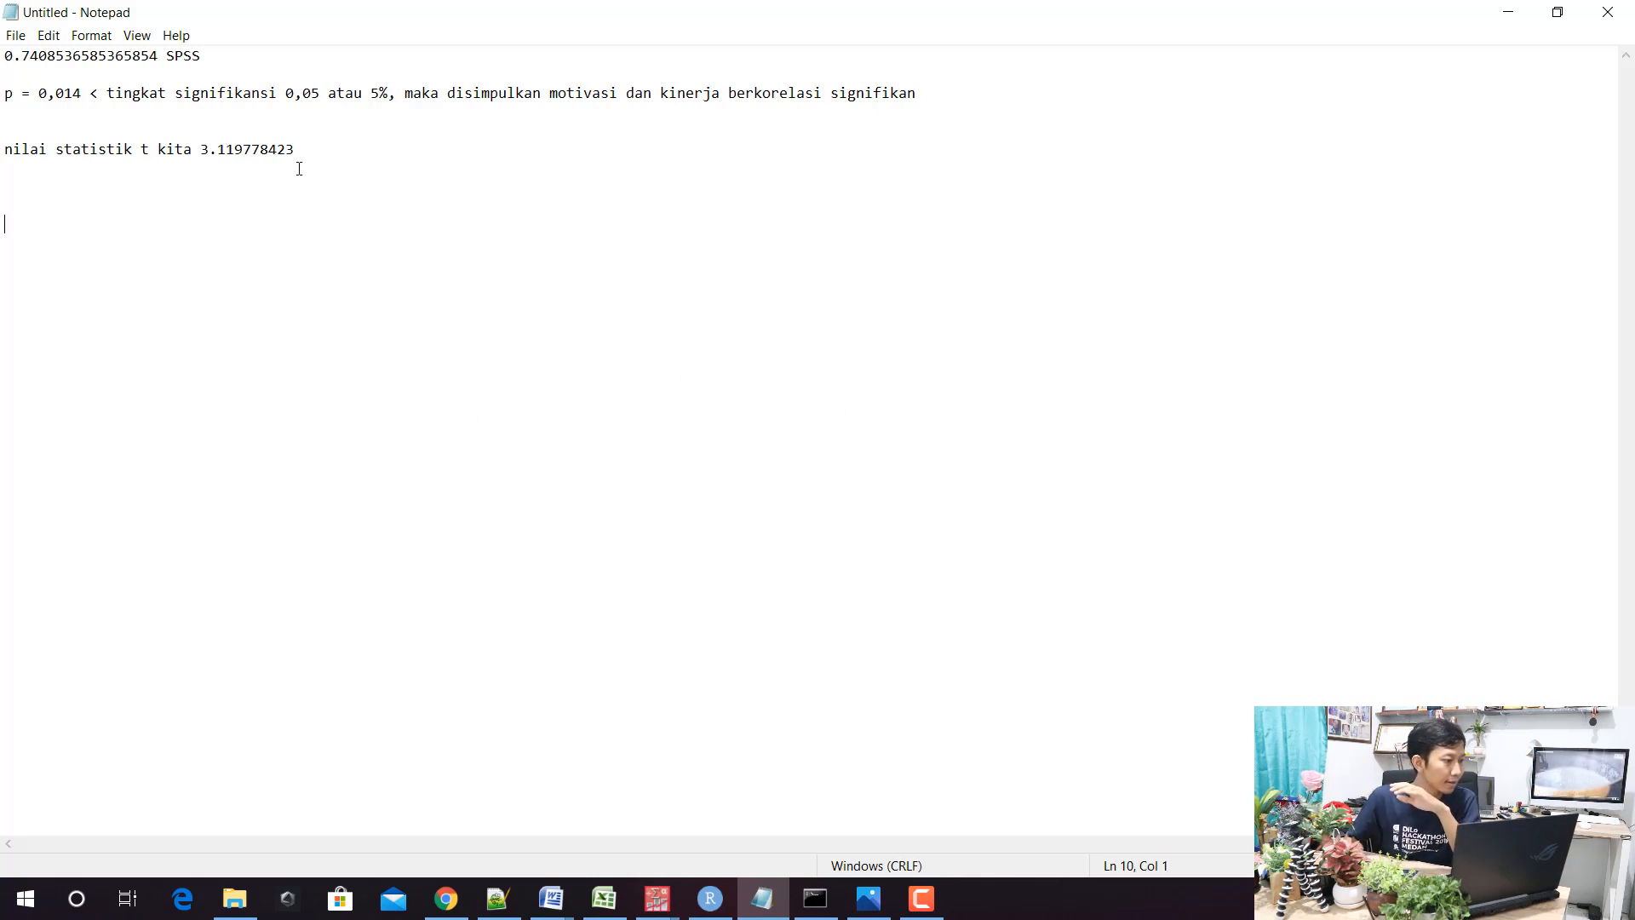
Continue the t statistic note with ", kita bisa mencari nilai p dengan menggunakan kalkulator p value onlineeeee"
{"action": "type", "text": ", kita "}
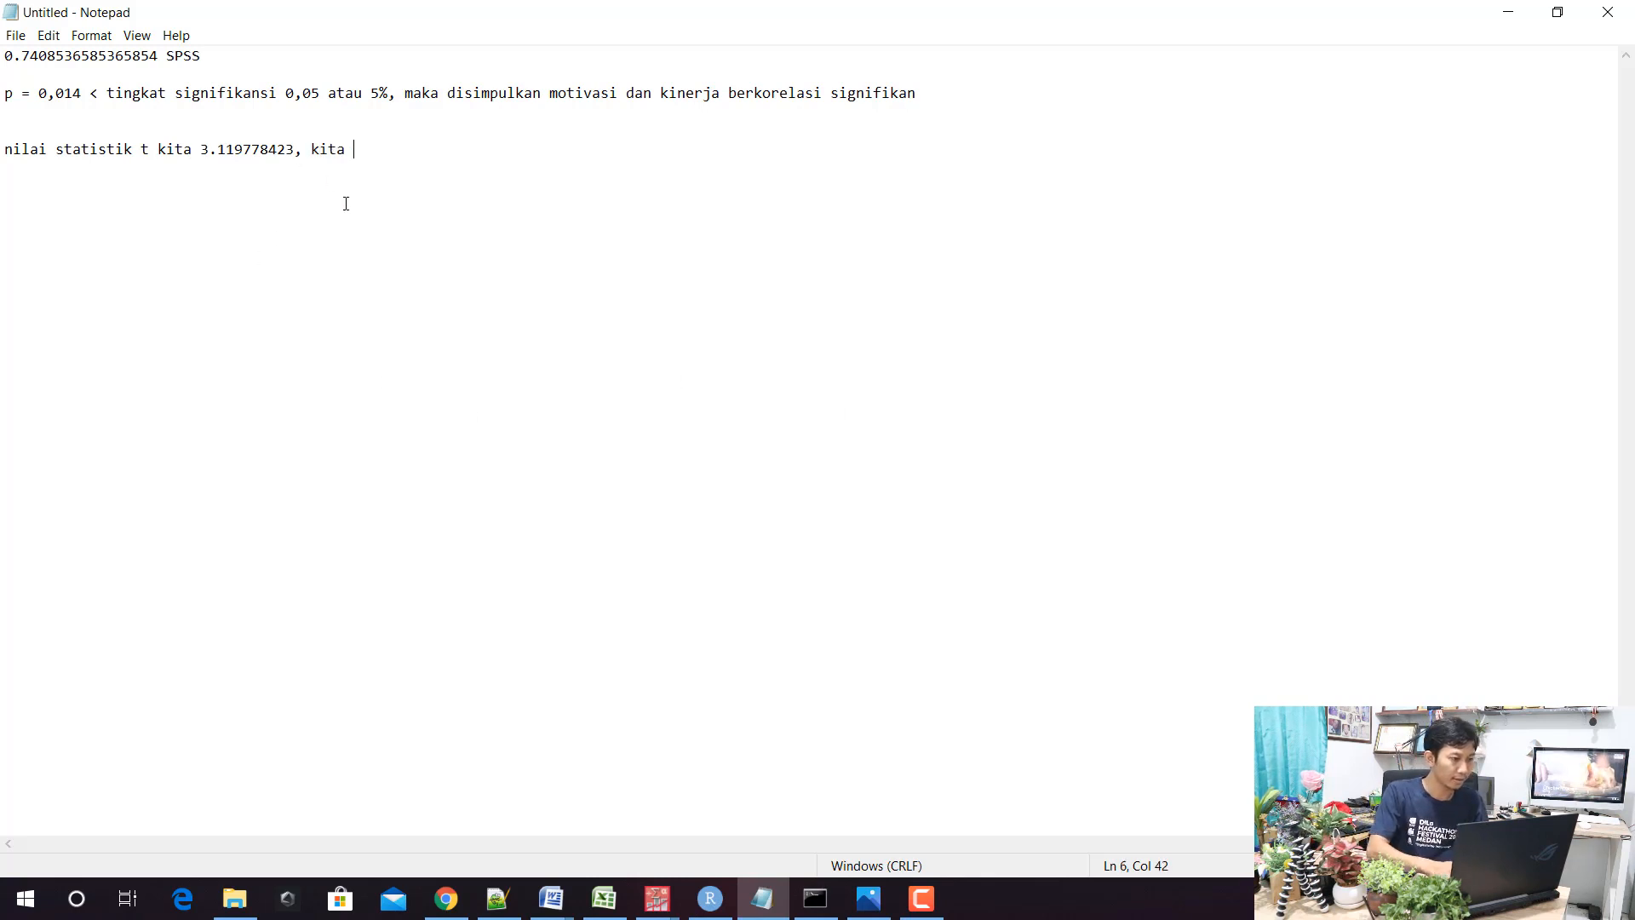
{"action": "type", "text": "bisa mencari nilai p"}
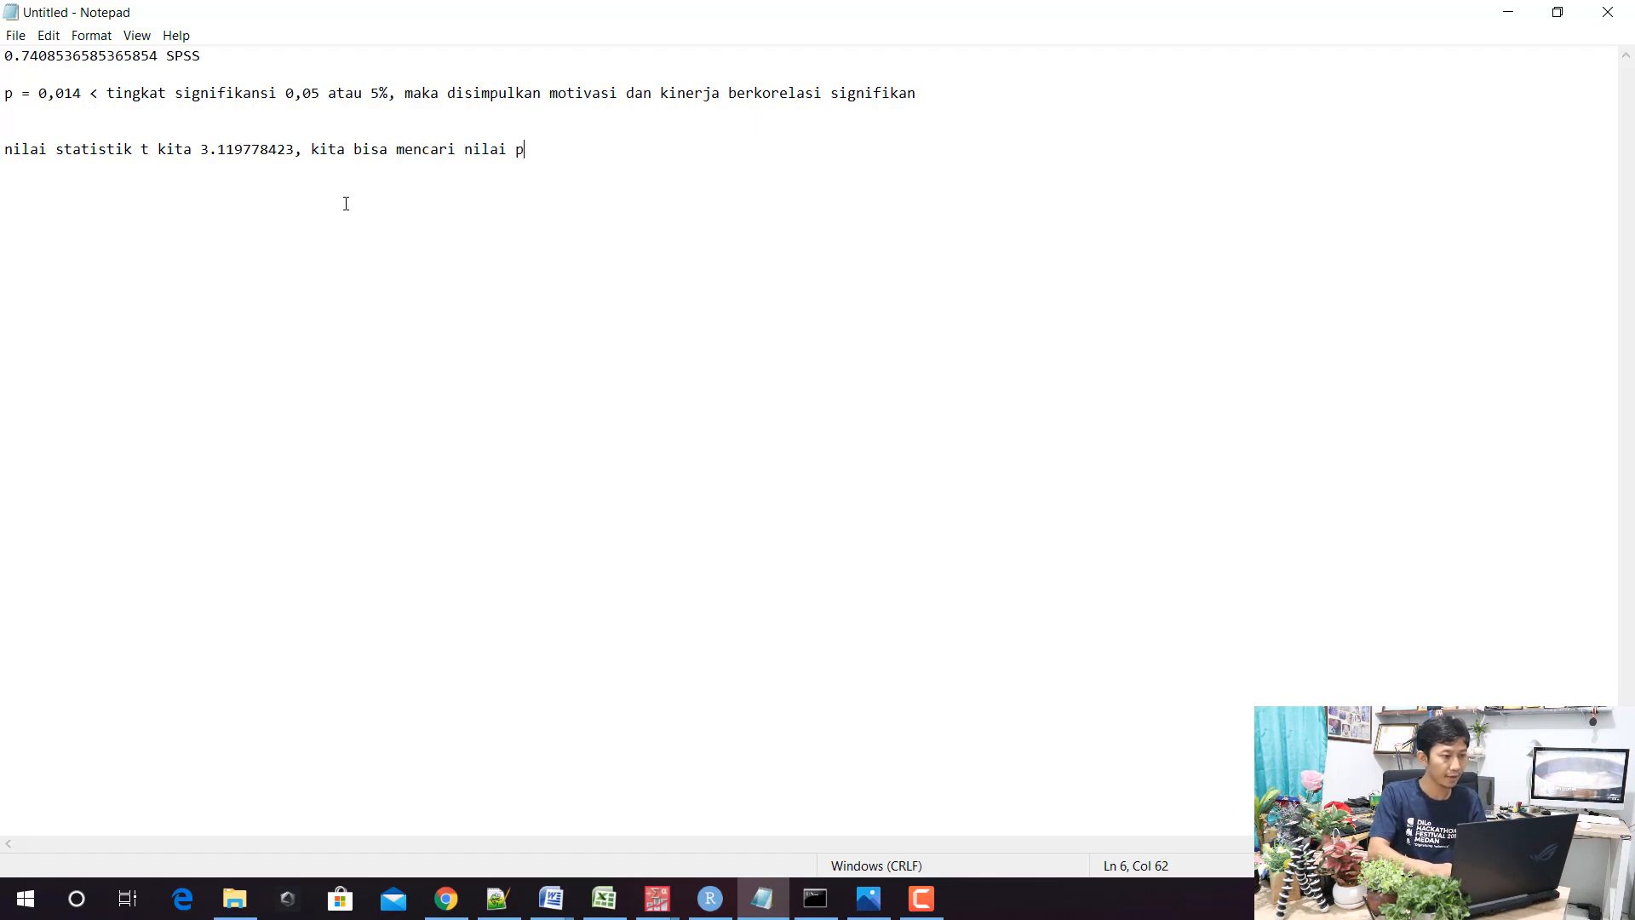
{"action": "type", "text": " dengan "}
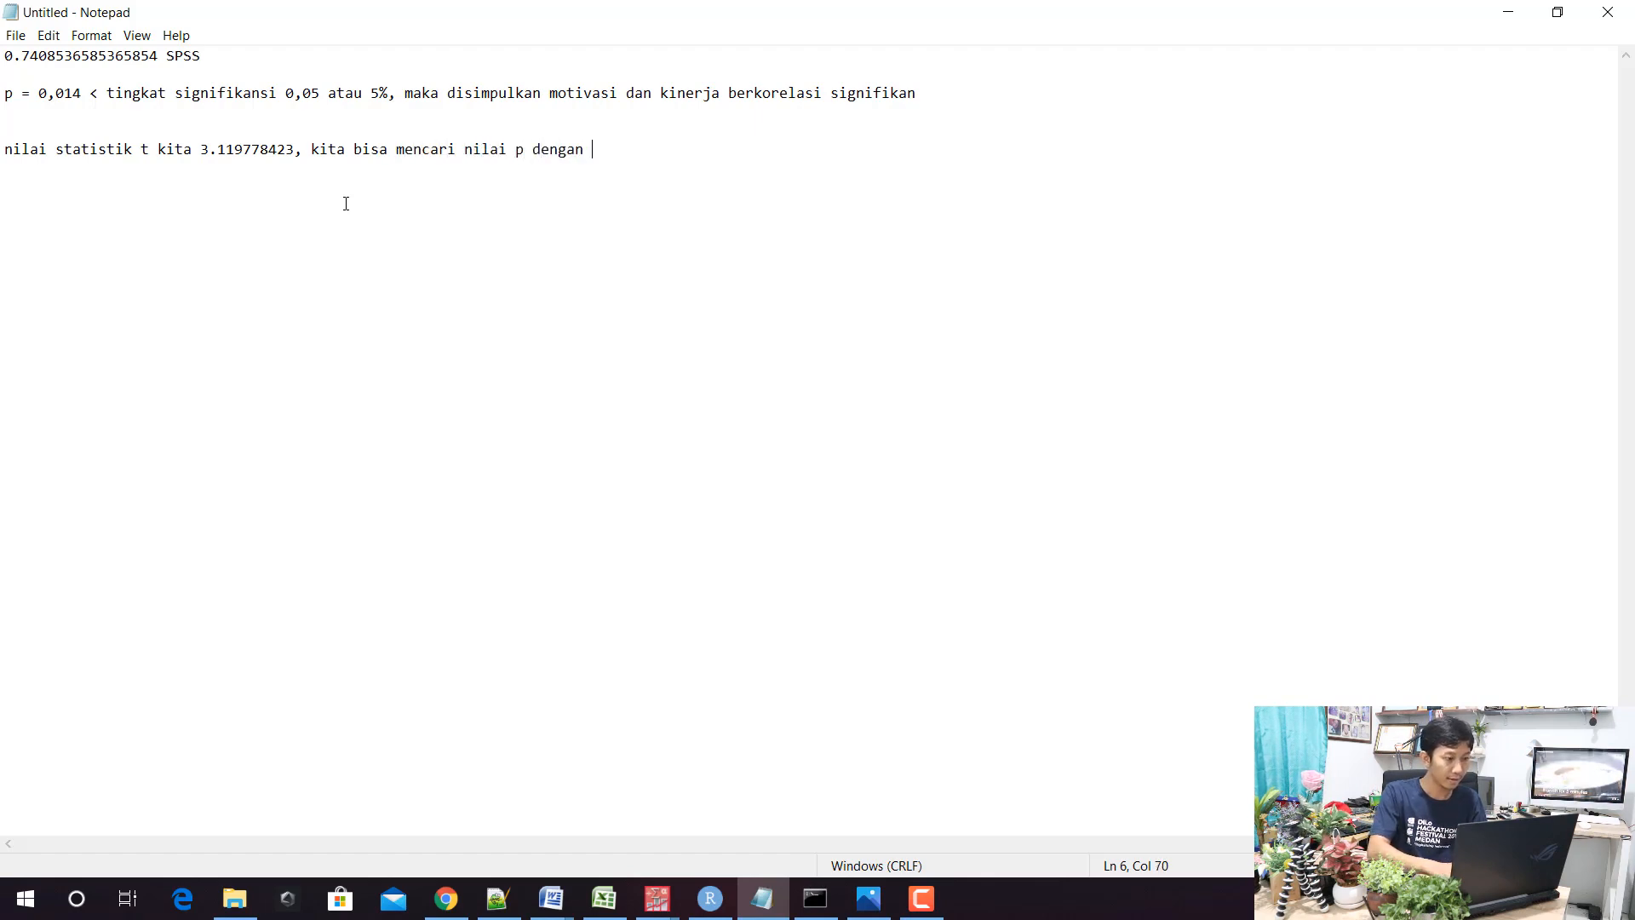
{"action": "type", "text": "menggunakan kalkulator p value "}
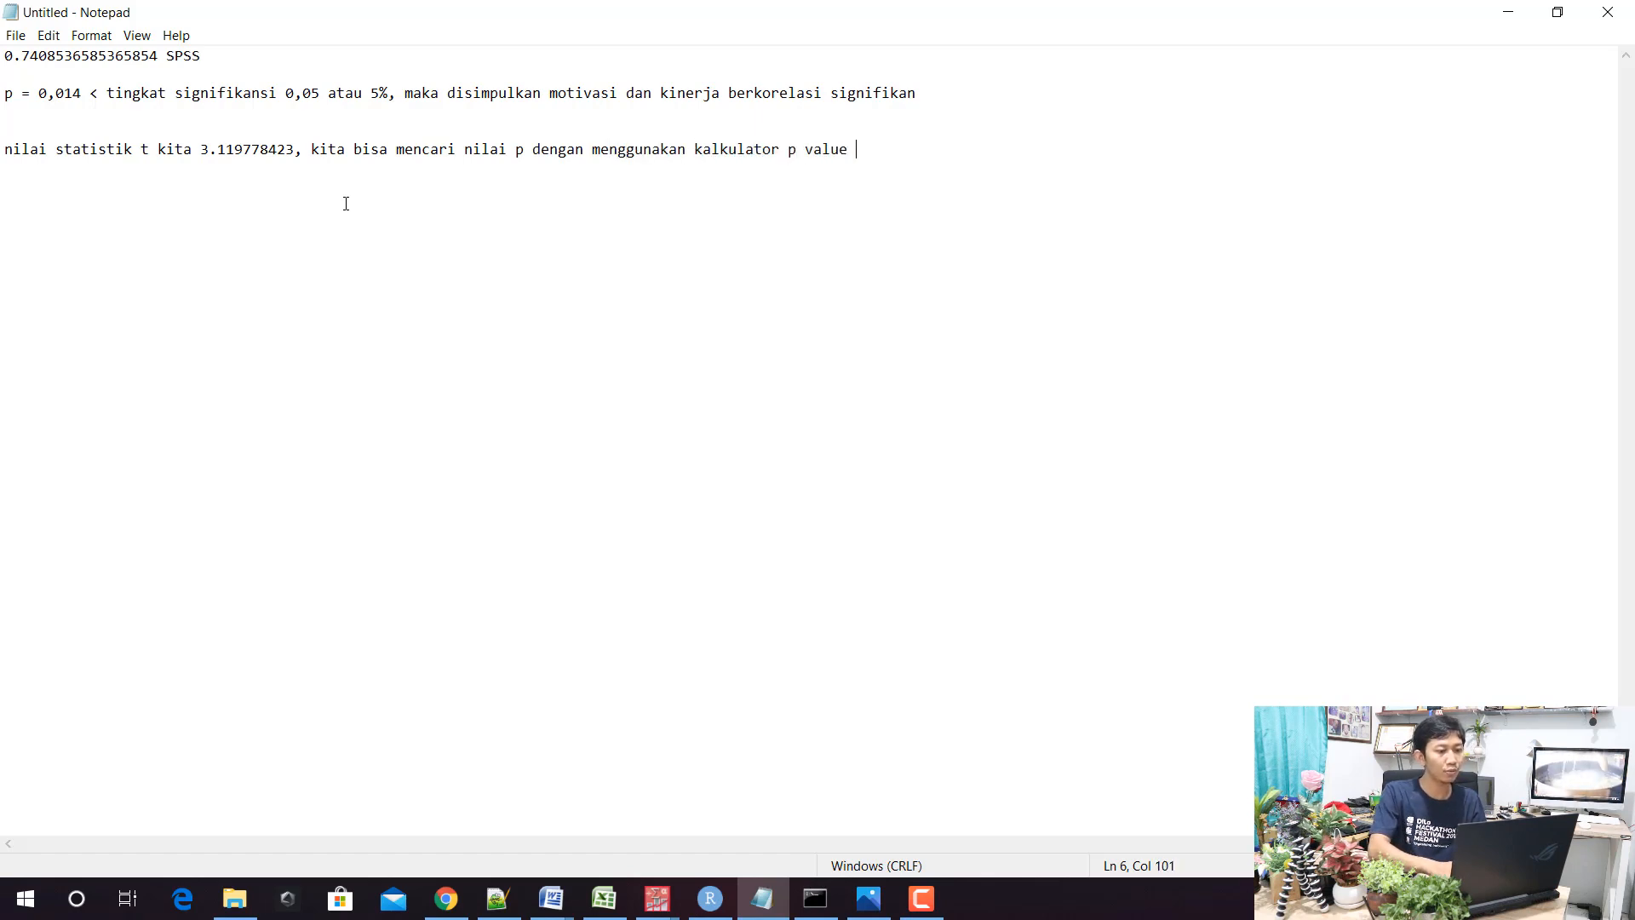
{"action": "type", "text": "onlineeeee"}
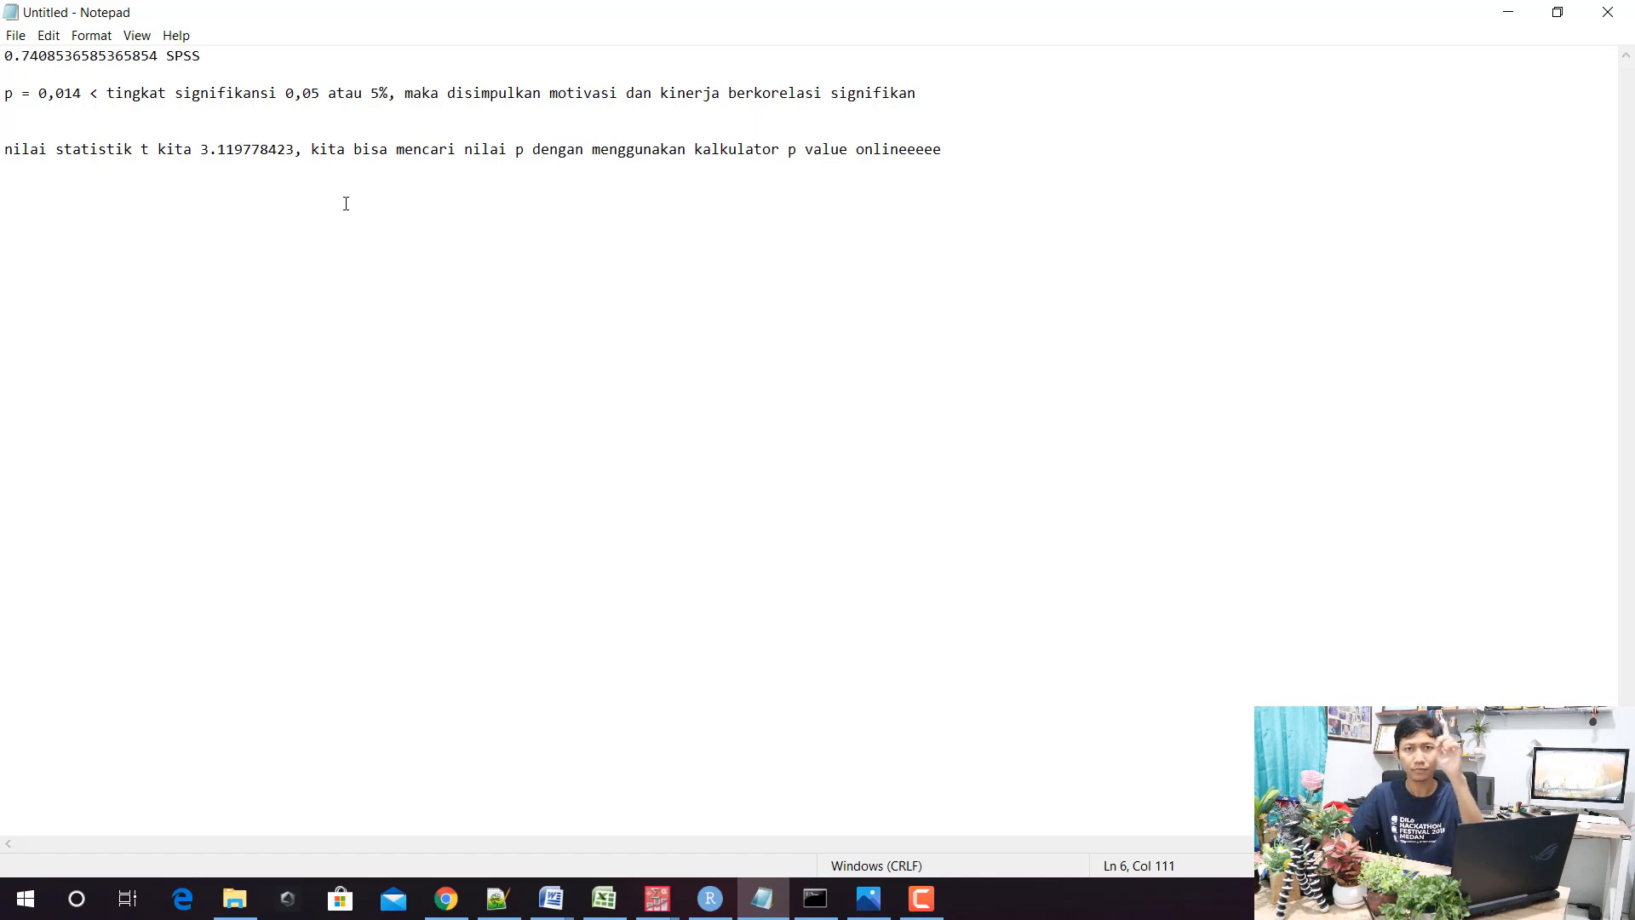
Switch to Chrome and open the P Value from T Score Calculator on socscistatistics.com
{"action": "left_click", "coordinate": [439, 894]}
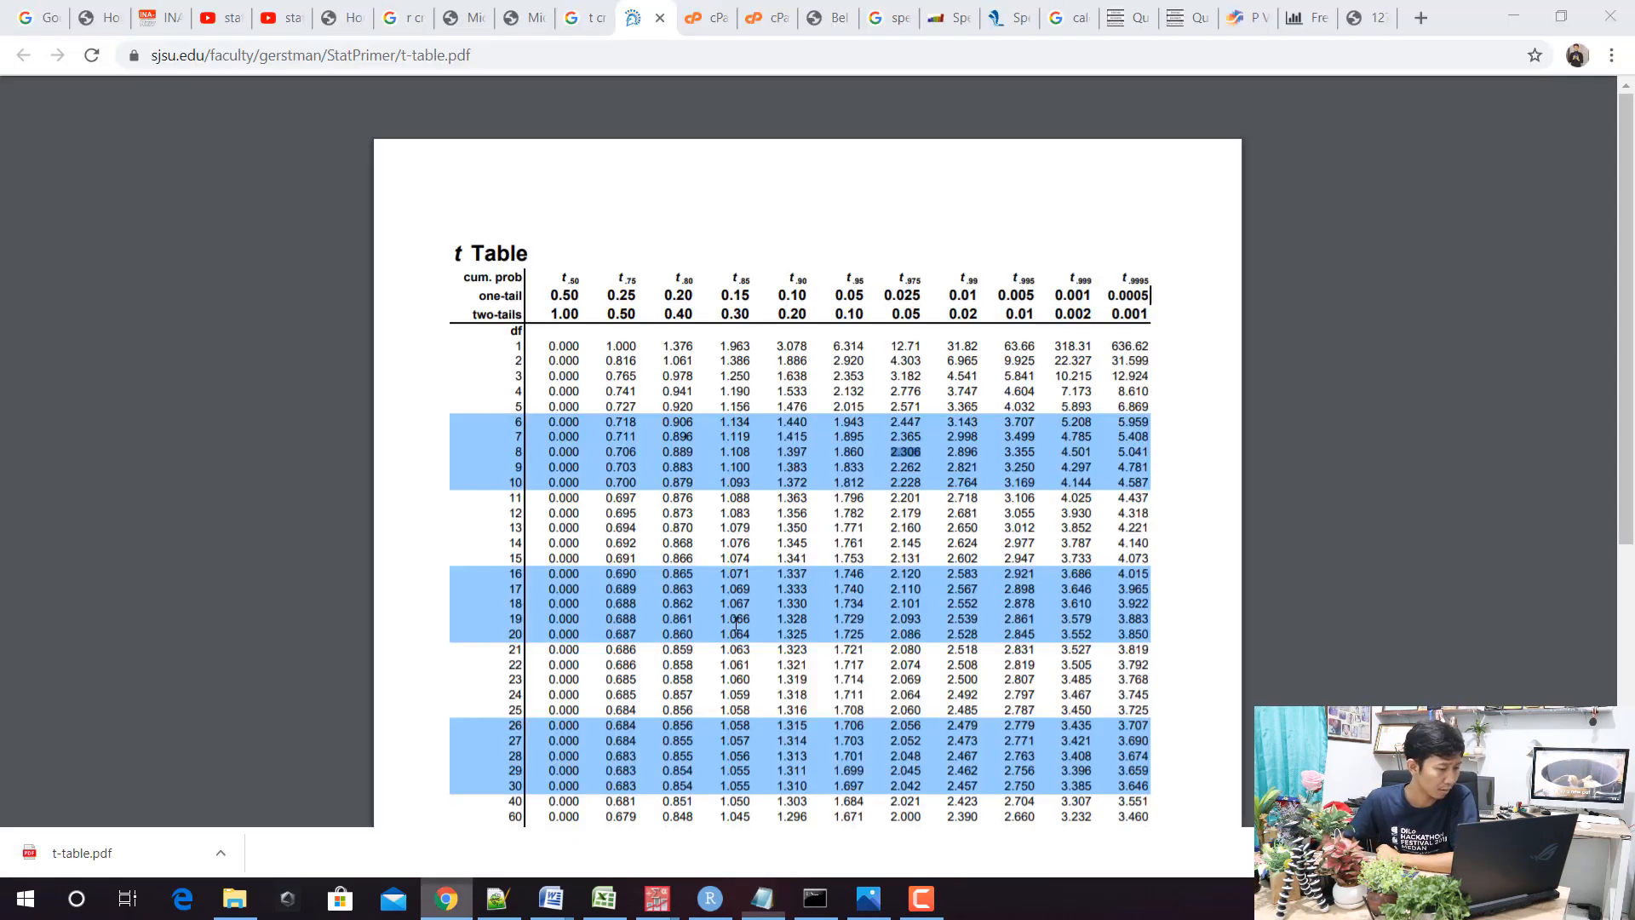
{"action": "left_click", "coordinate": [1071, 8]}
{"action": "scroll", "coordinate": [290, 141], "scroll_direction": "up", "scroll_amount": 5}
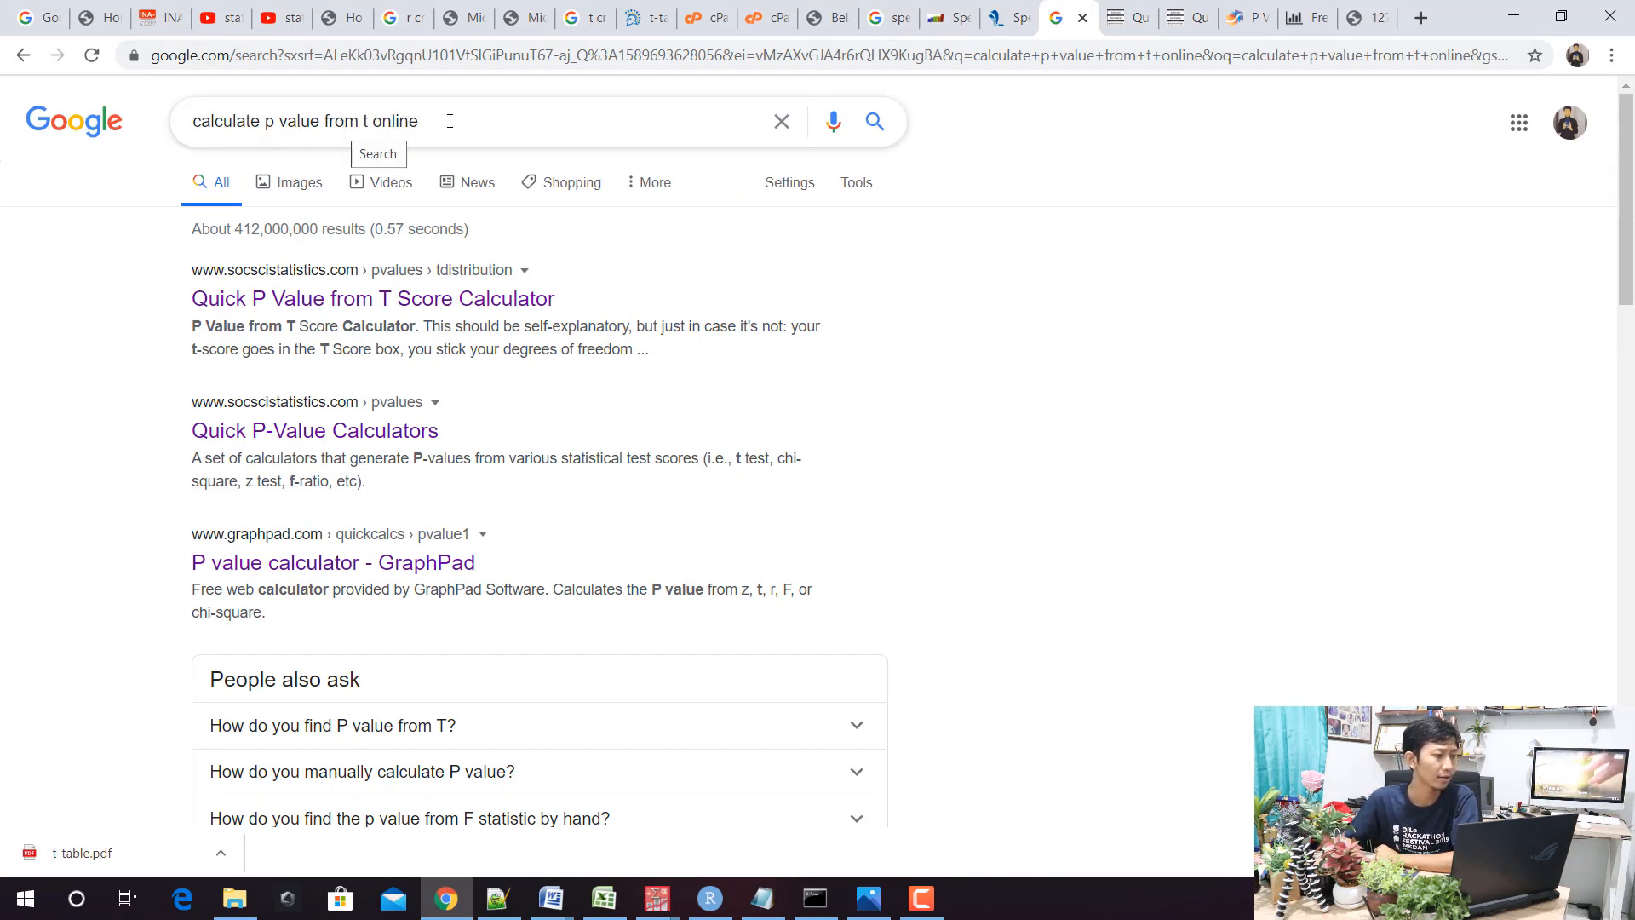
{"action": "left_click", "coordinate": [1128, 18]}
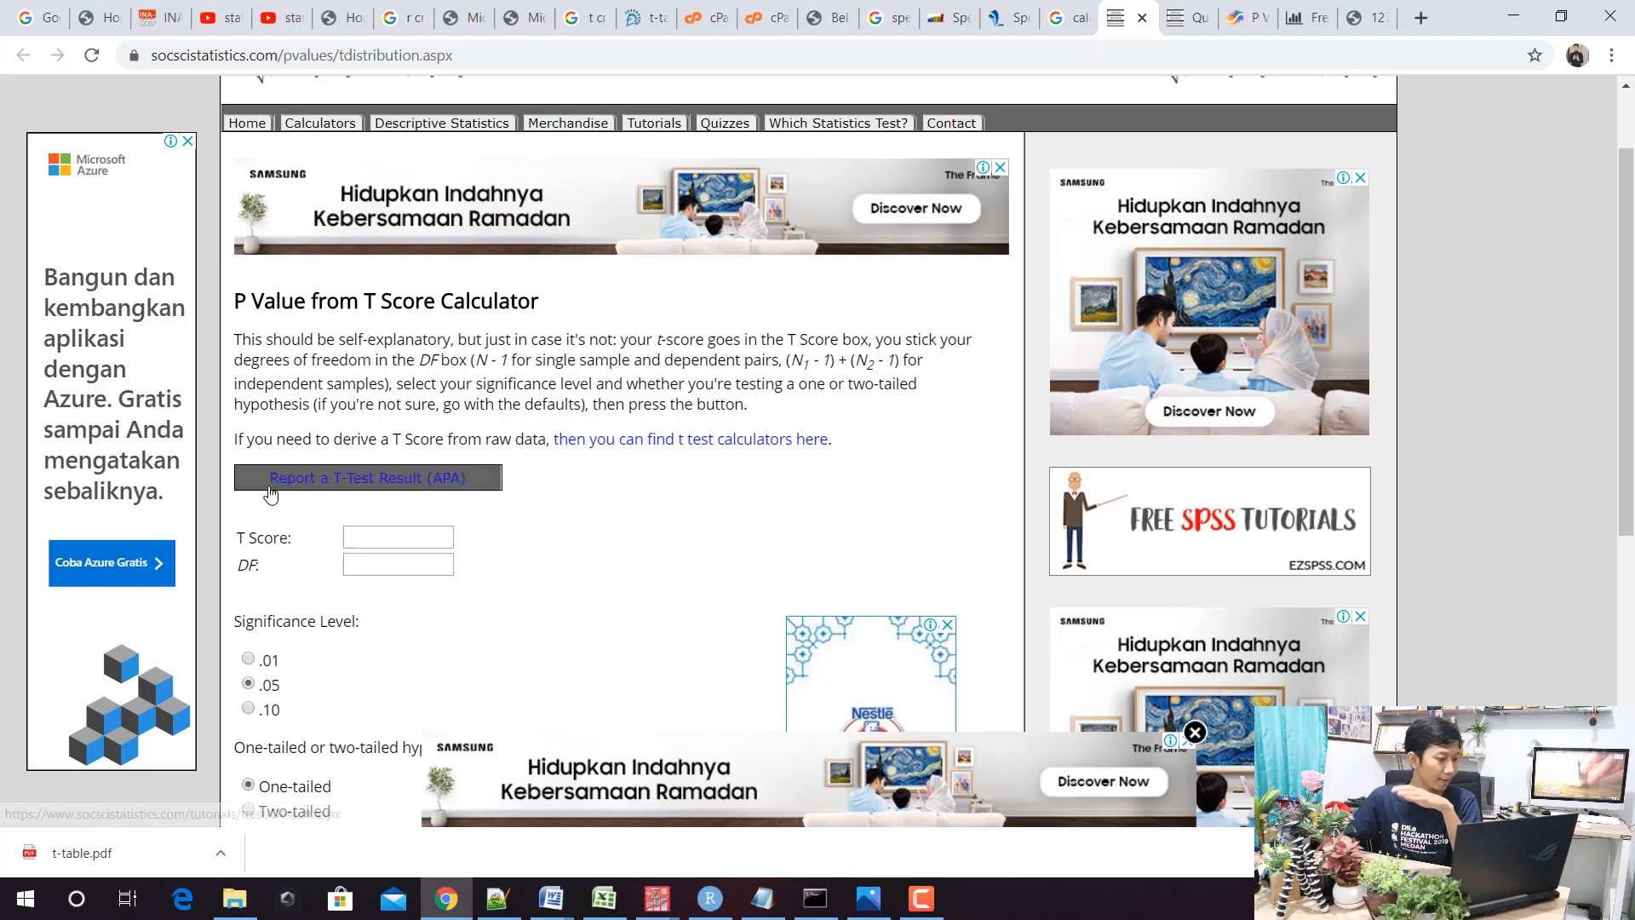
Check the t statistic noted in Notepad and enter 3.1197 as the calculator's T Score
{"action": "left_click", "coordinate": [357, 540]}
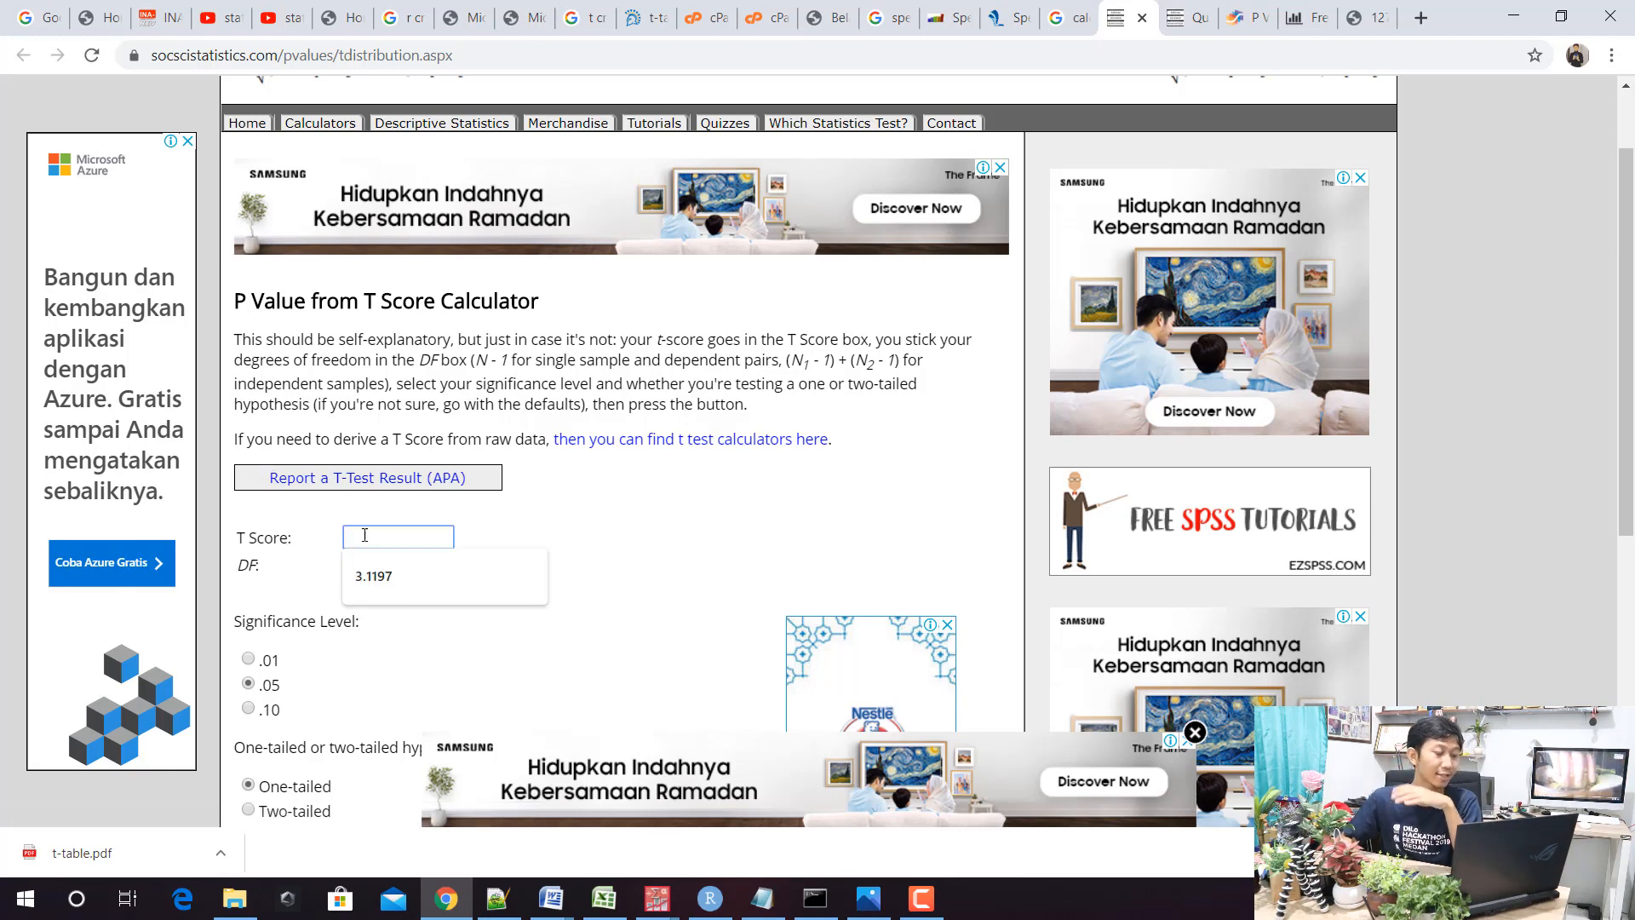
{"action": "left_click", "coordinate": [762, 899]}
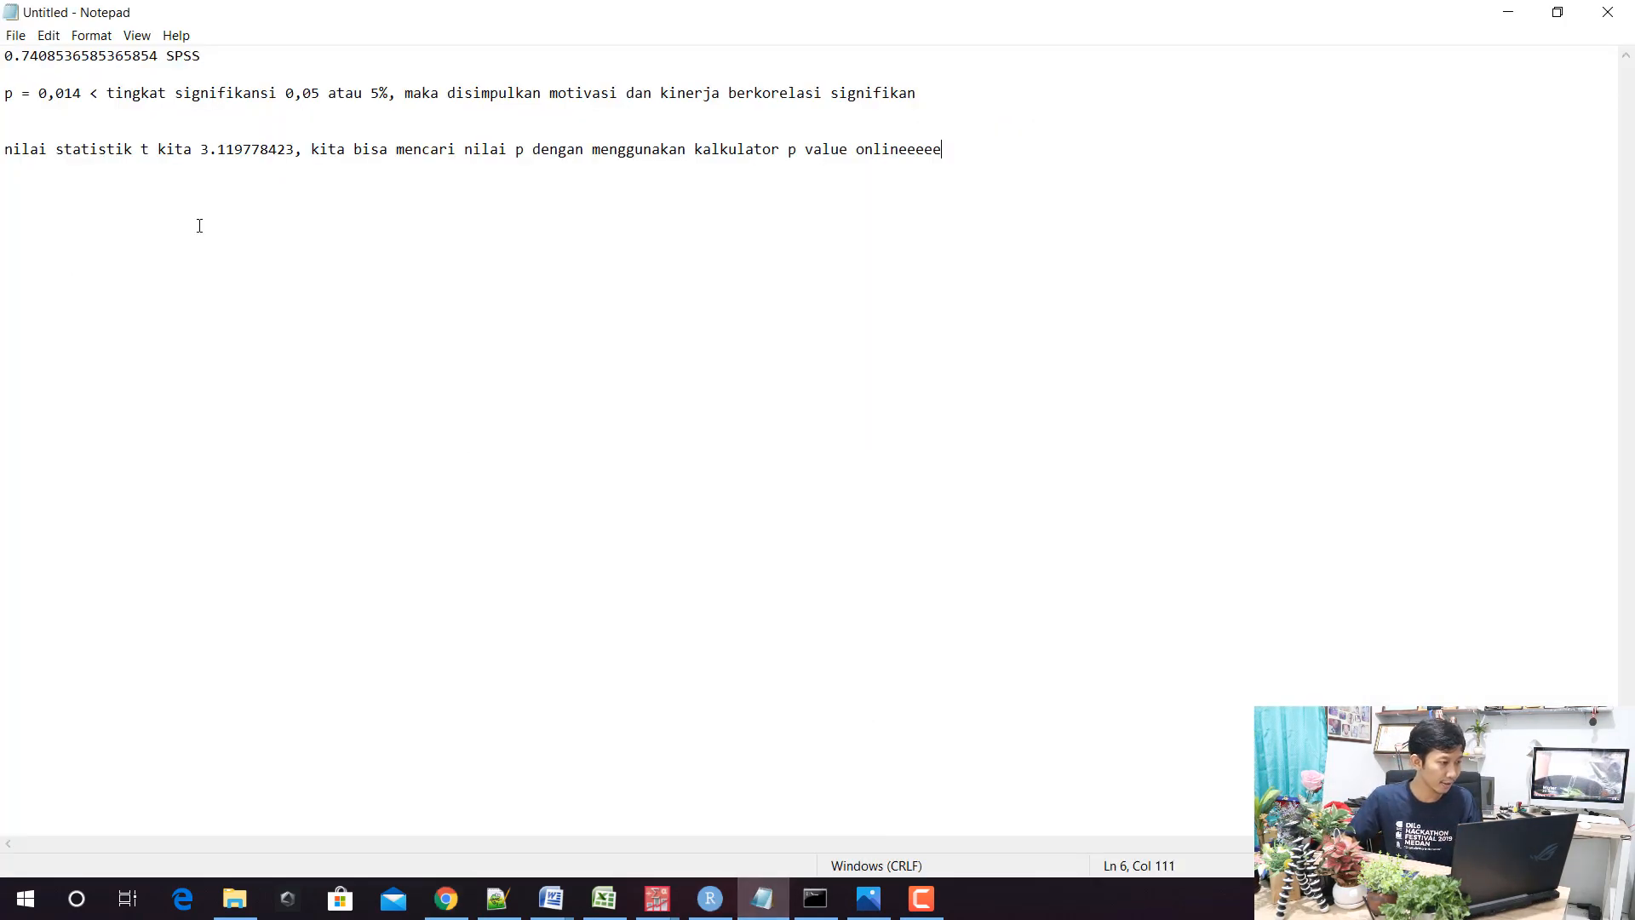
{"action": "left_click_drag", "start_coordinate": [296, 151], "coordinate": [203, 150]}
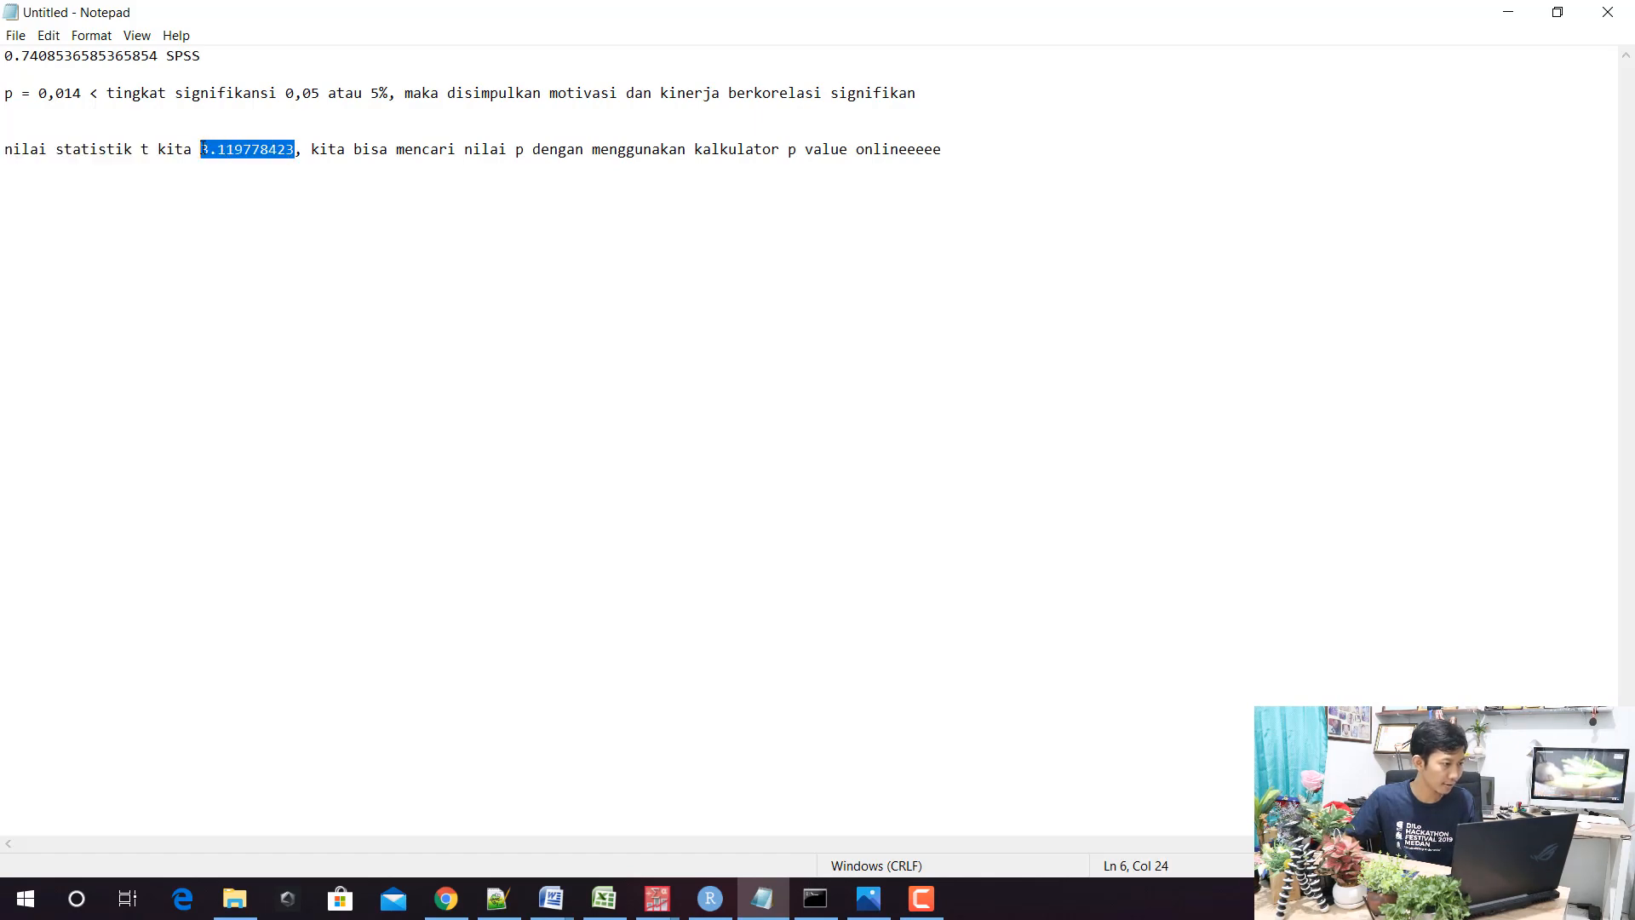
{"action": "left_click", "coordinate": [1509, 12]}
{"action": "type", "text": "3.1197"}
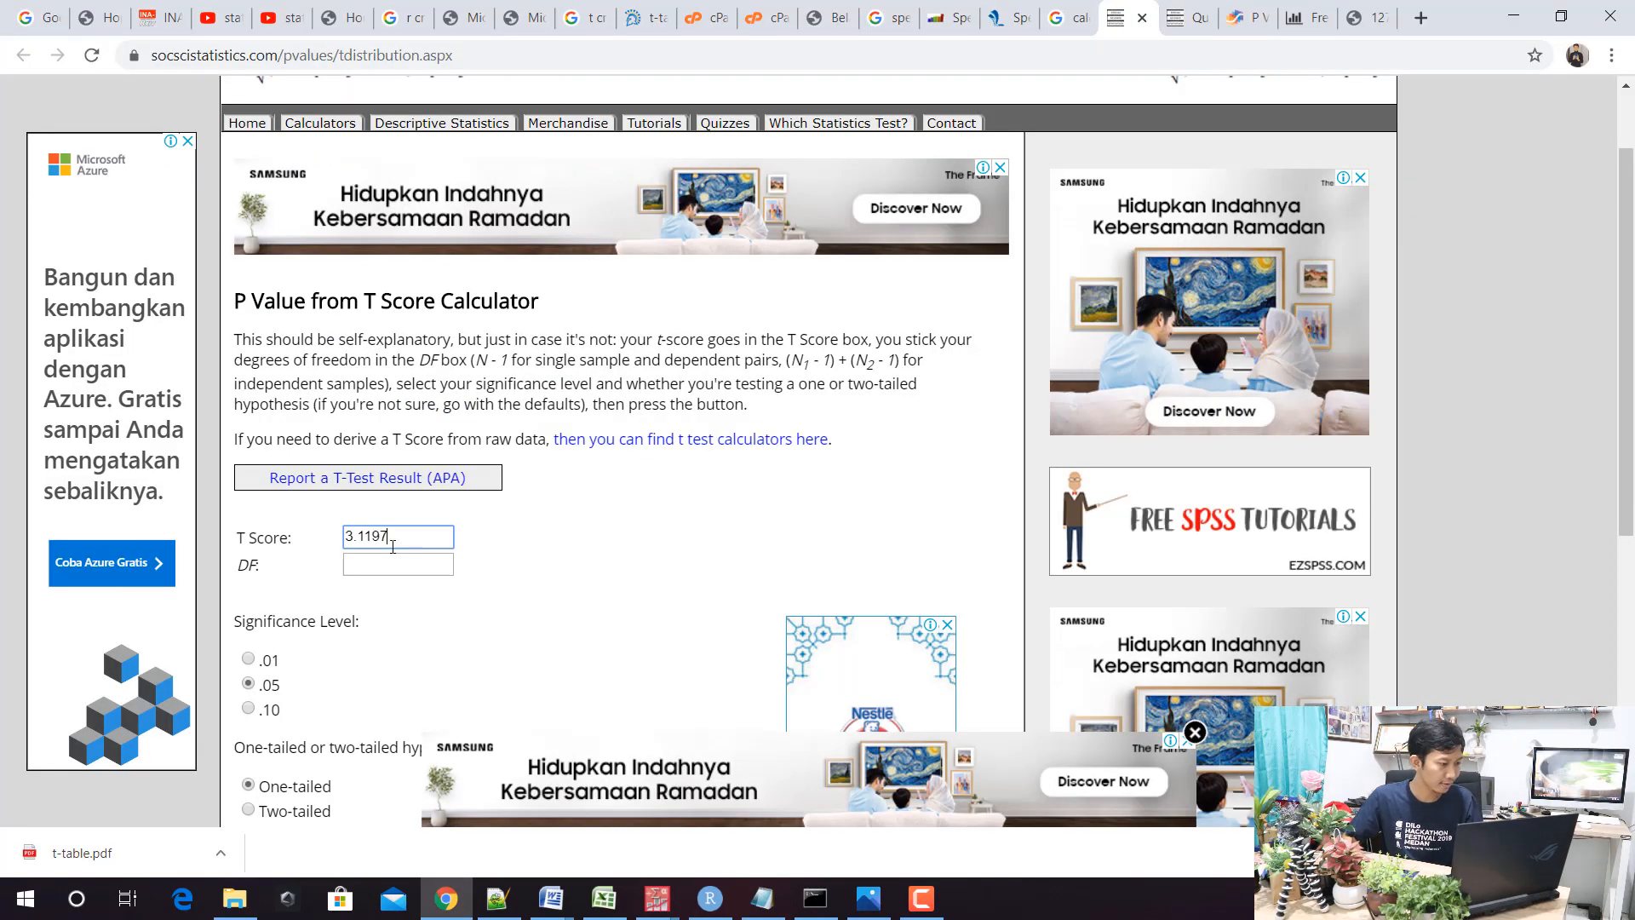
Enter 8 as the calculator's DF and choose a two-tailed hypothesis
{"action": "left_click", "coordinate": [393, 569]}
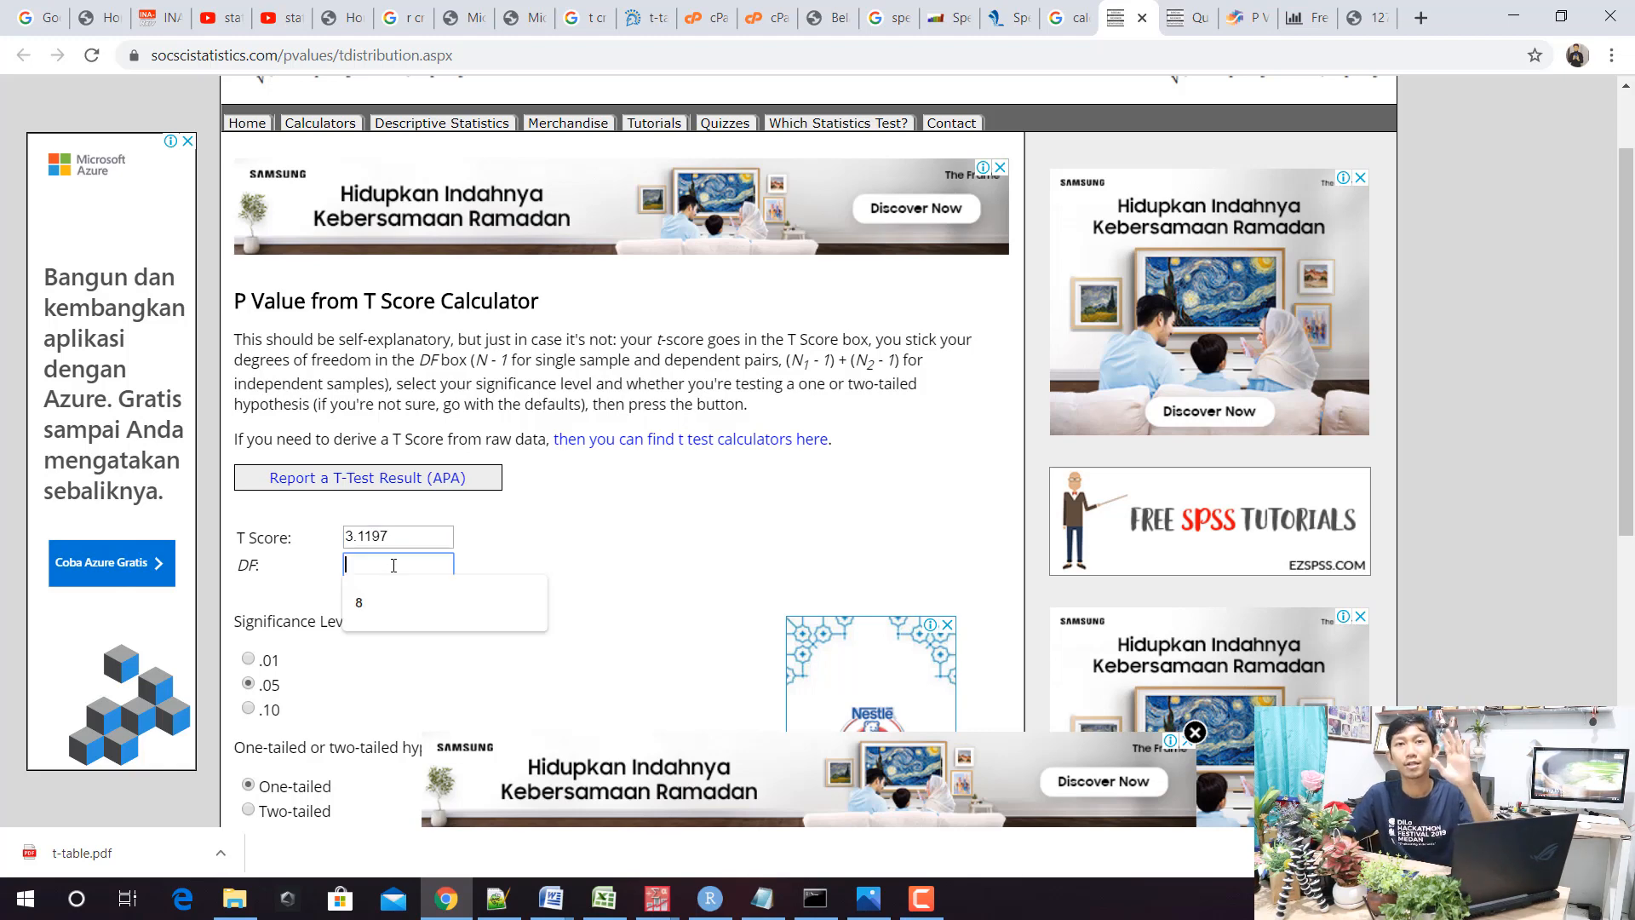
{"action": "type", "text": "8"}
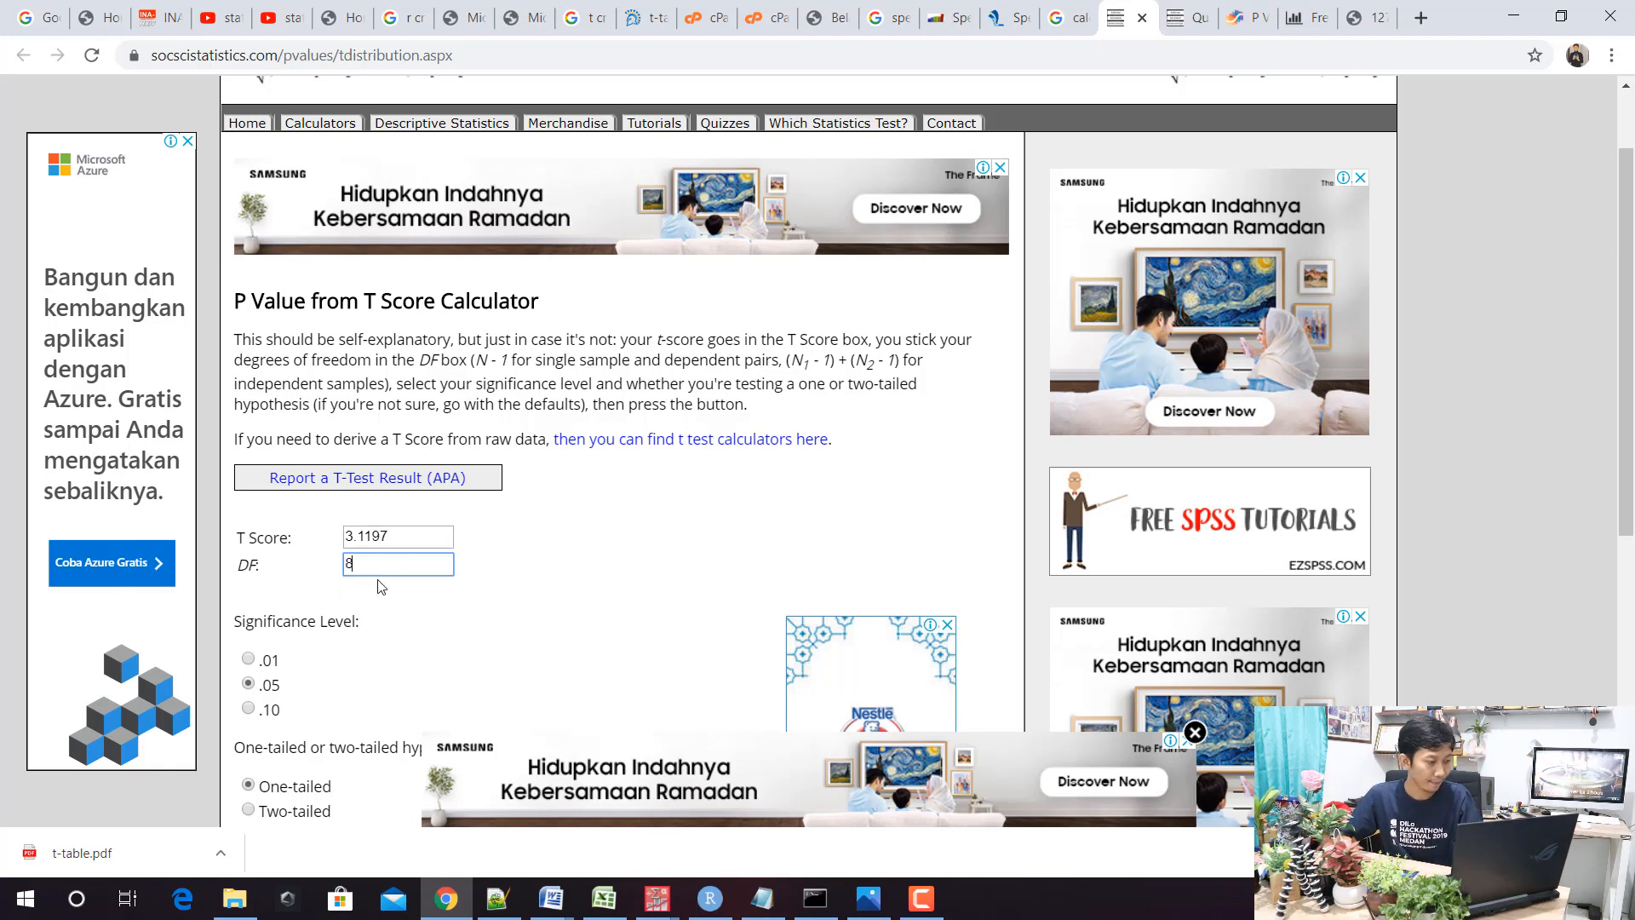
{"action": "scroll", "coordinate": [298, 655], "scroll_direction": "down", "scroll_amount": 1}
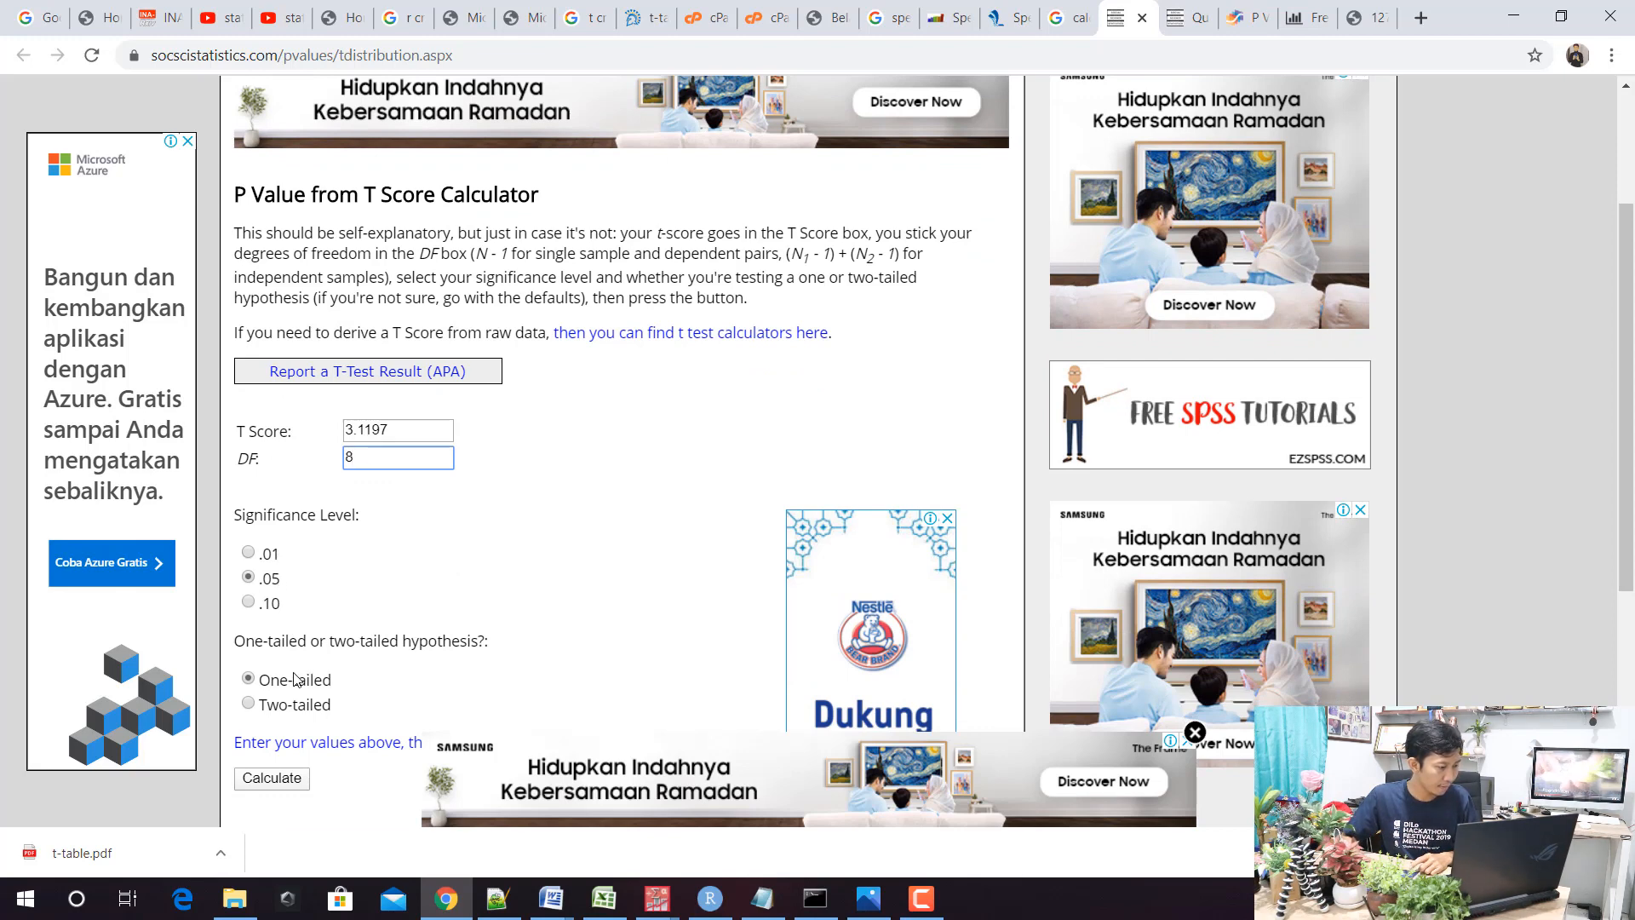
{"action": "left_click", "coordinate": [272, 705]}
{"action": "scroll", "coordinate": [798, 319], "scroll_direction": "down", "scroll_amount": 1}
{"action": "scroll", "coordinate": [798, 319], "scroll_direction": "down", "scroll_amount": 3}
Open the other calculator page with the computed two-tailed p-value and compare it with the Sig. (2-tailed) value in the SPSS output
{"action": "left_click", "coordinate": [1183, 19]}
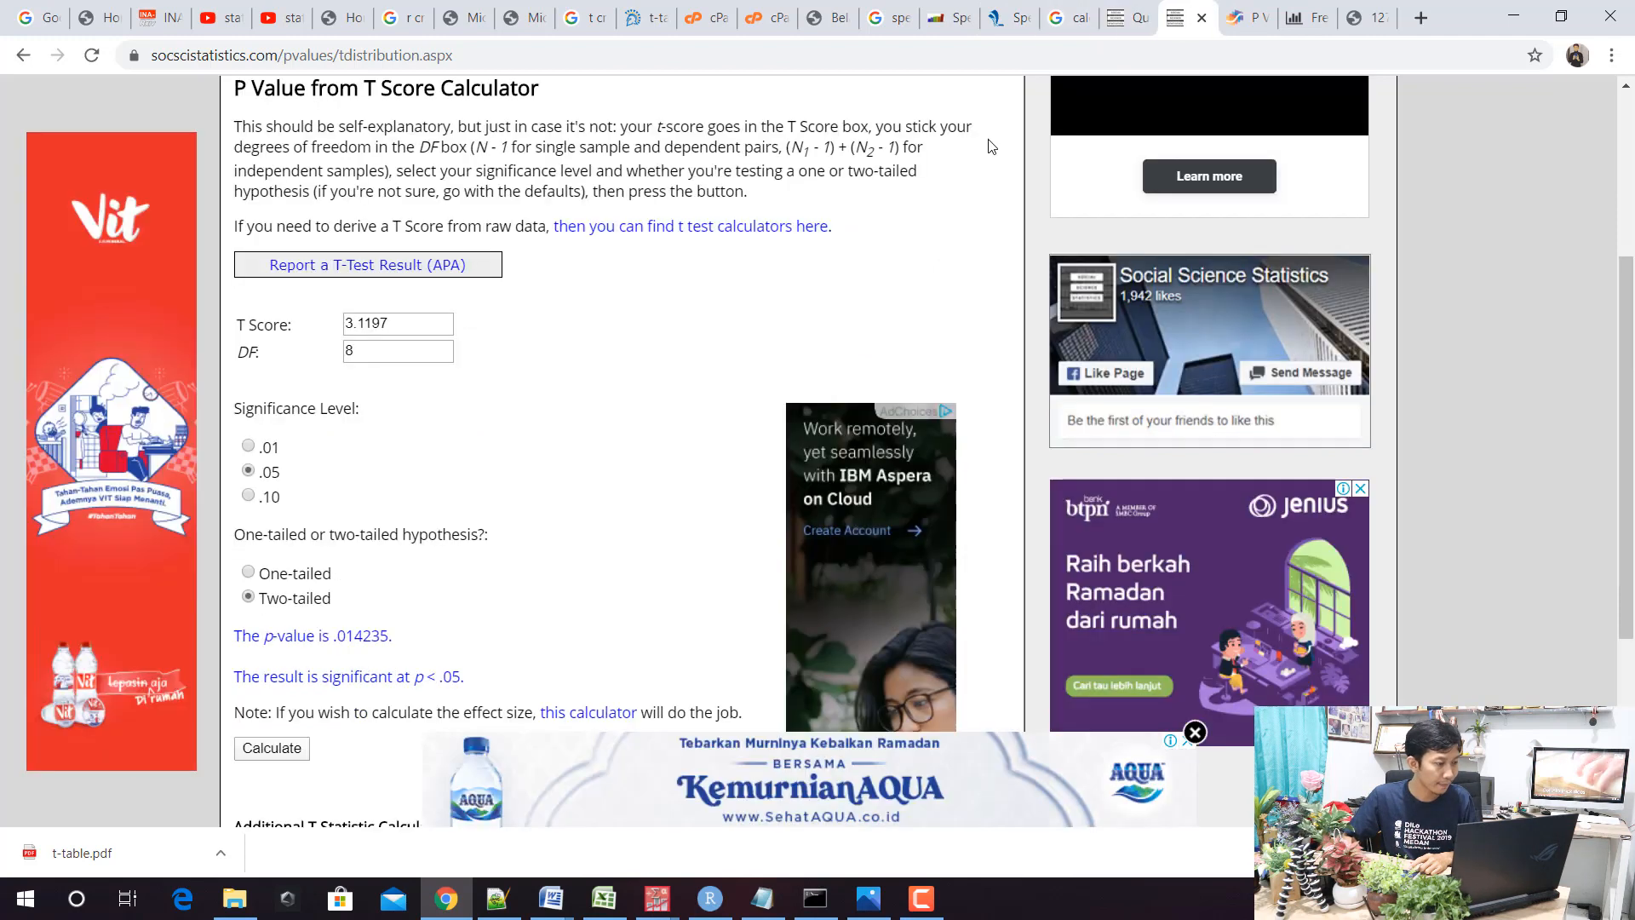
{"action": "scroll", "coordinate": [397, 400], "scroll_direction": "down", "scroll_amount": 2}
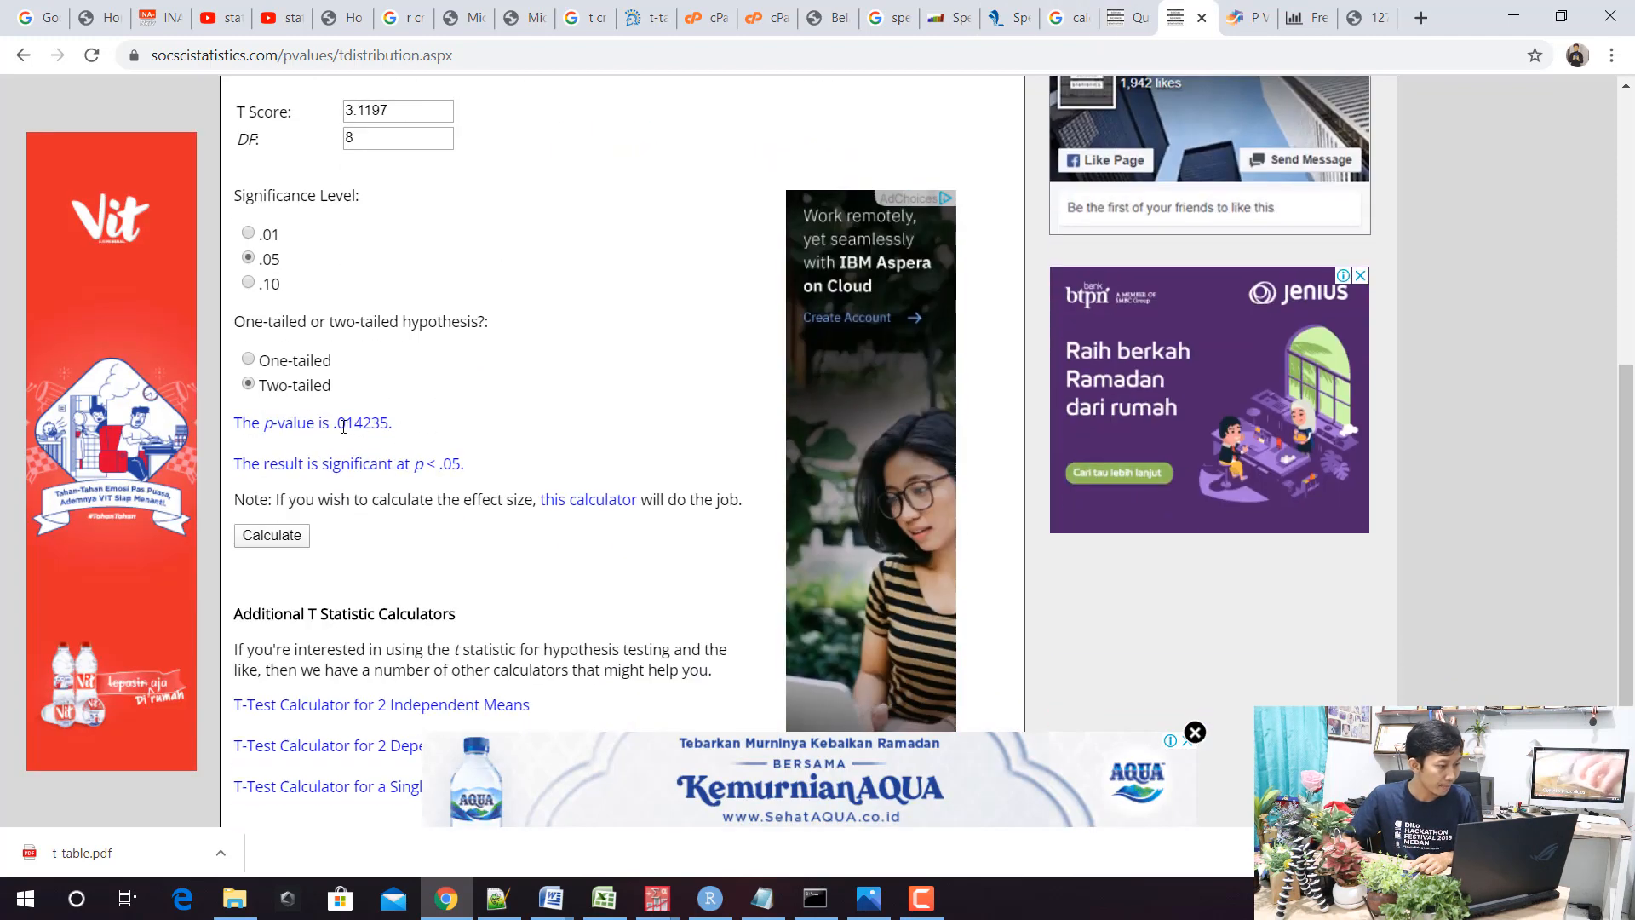
{"action": "left_click_drag", "start_coordinate": [339, 426], "coordinate": [368, 430]}
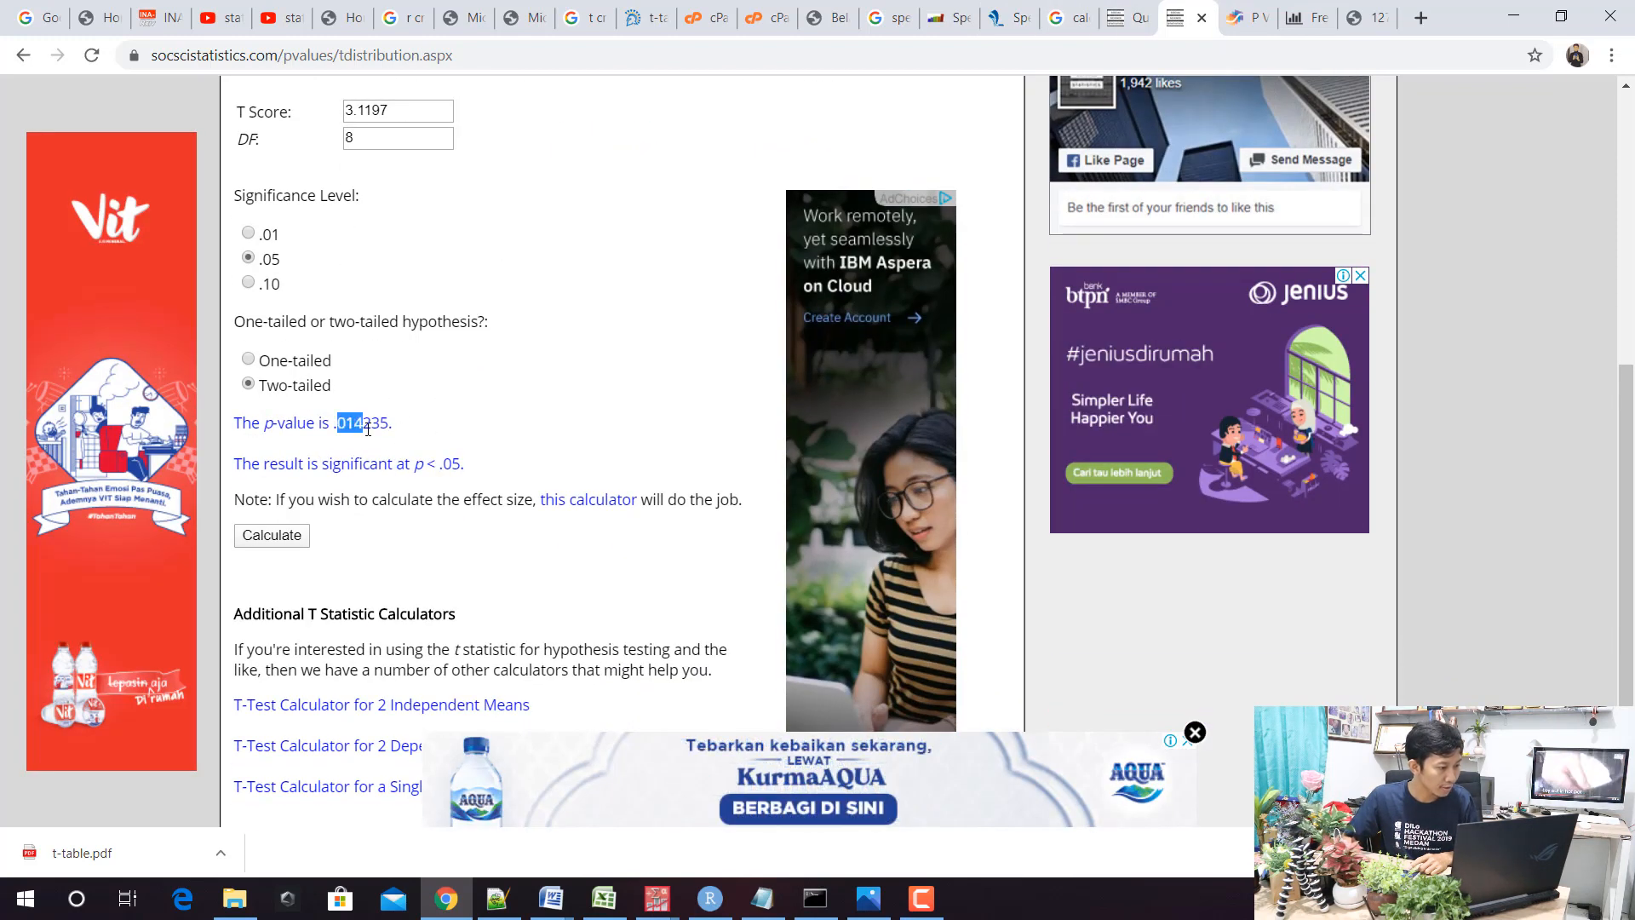
{"action": "left_click", "coordinate": [657, 898]}
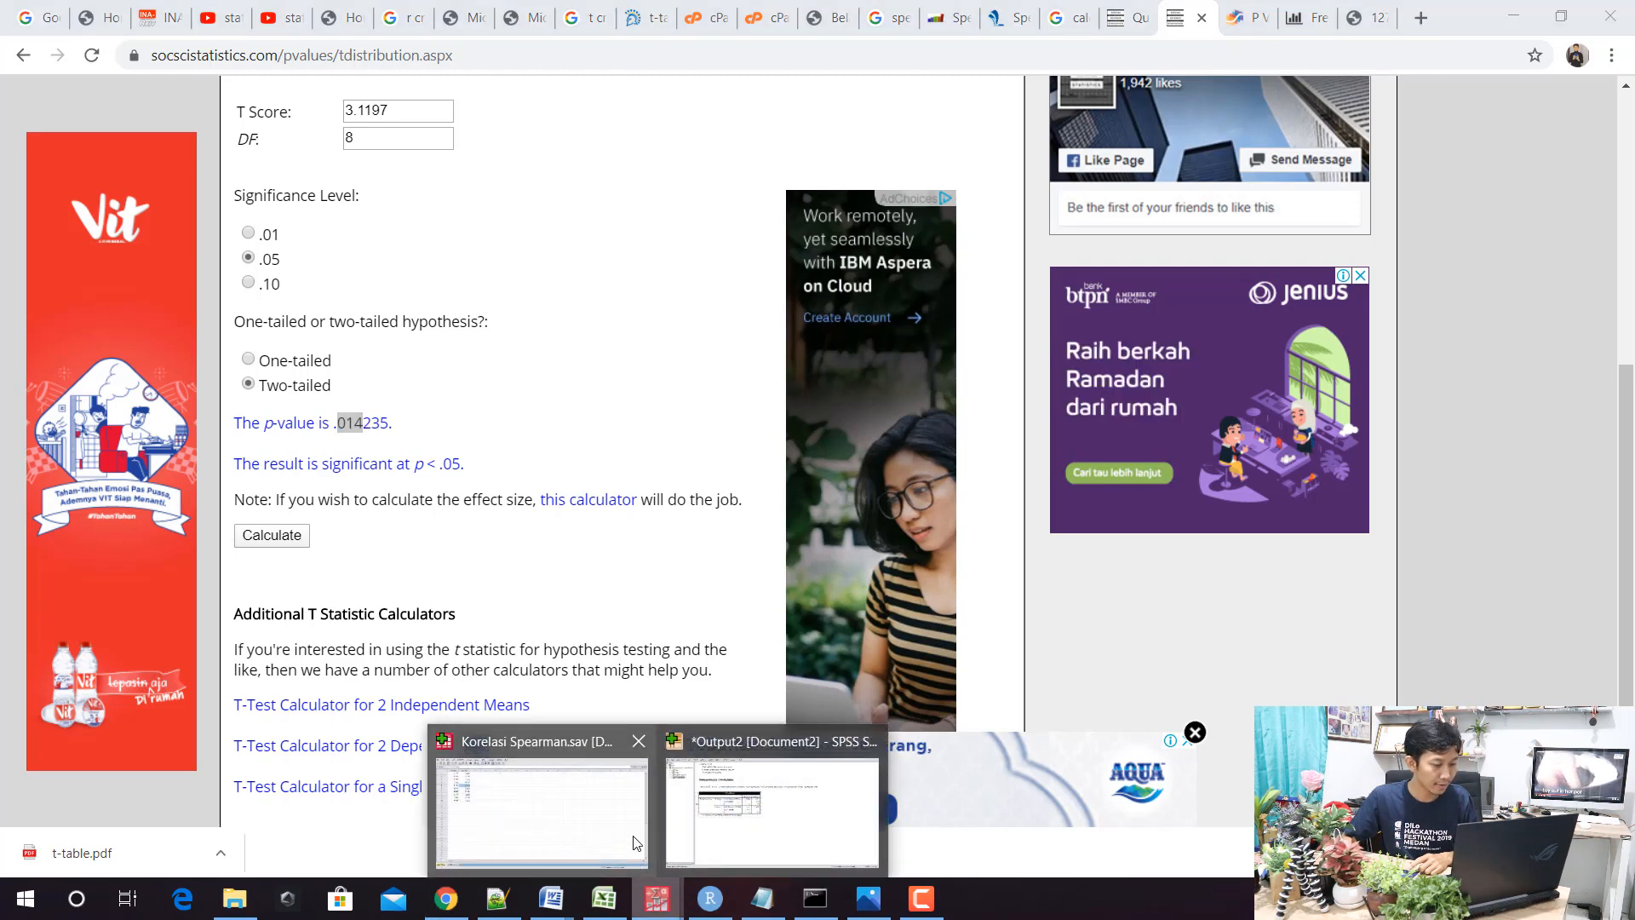
{"action": "left_click", "coordinate": [691, 805]}
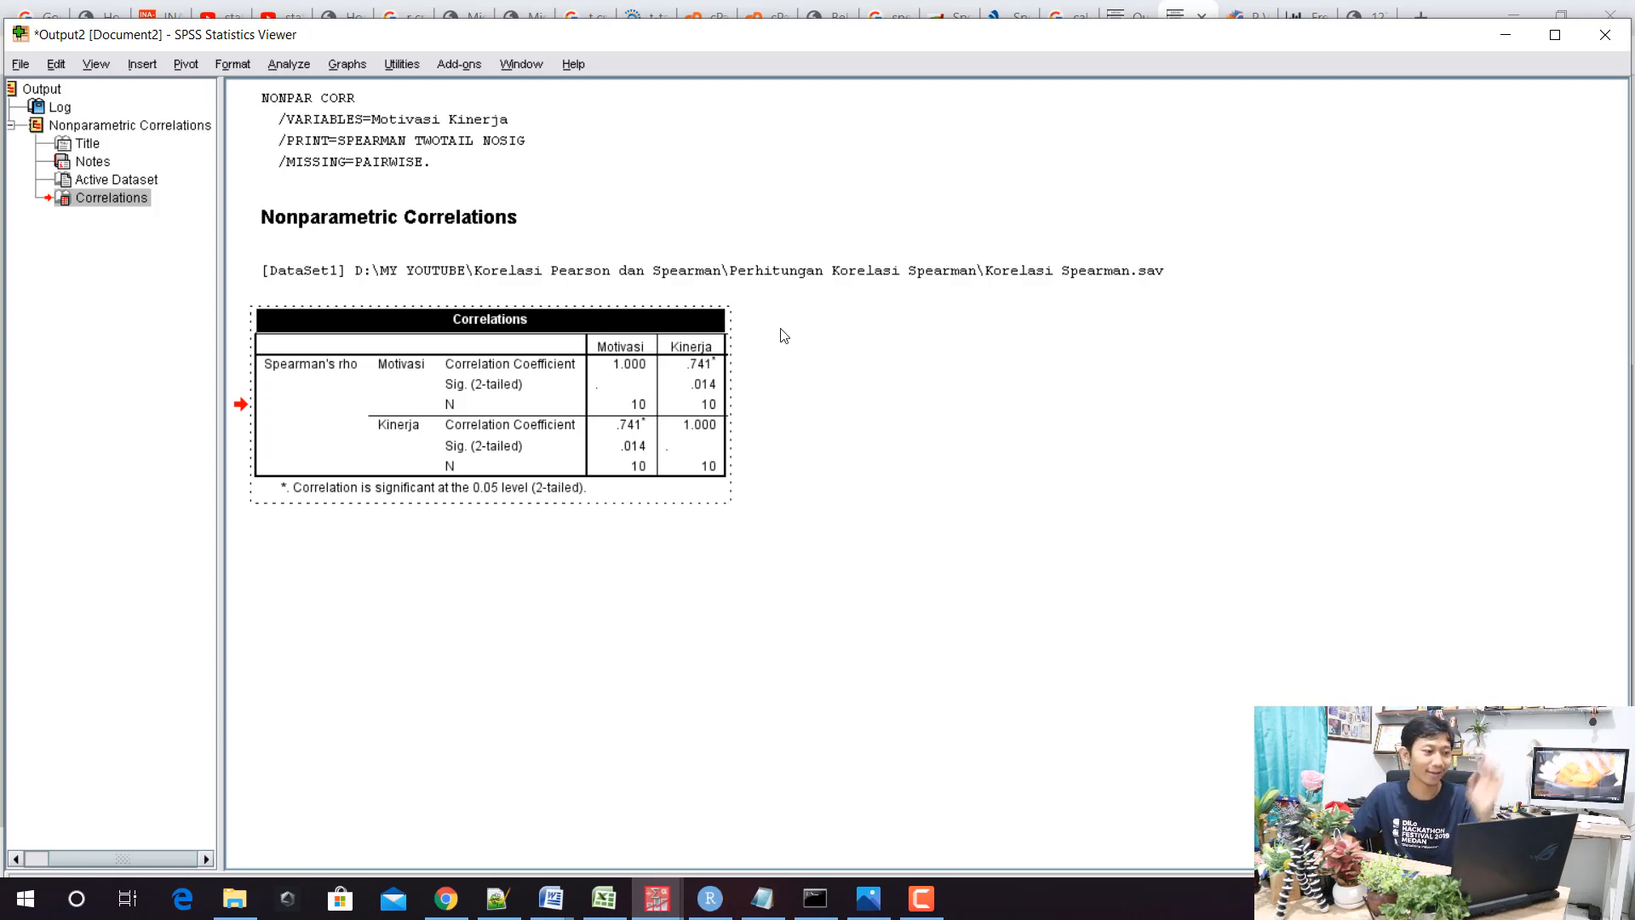
Return to Chrome, open STATCAL's numeric data input and size the data grid to 30 columns and 100 rows
{"action": "left_click", "coordinate": [1208, 7]}
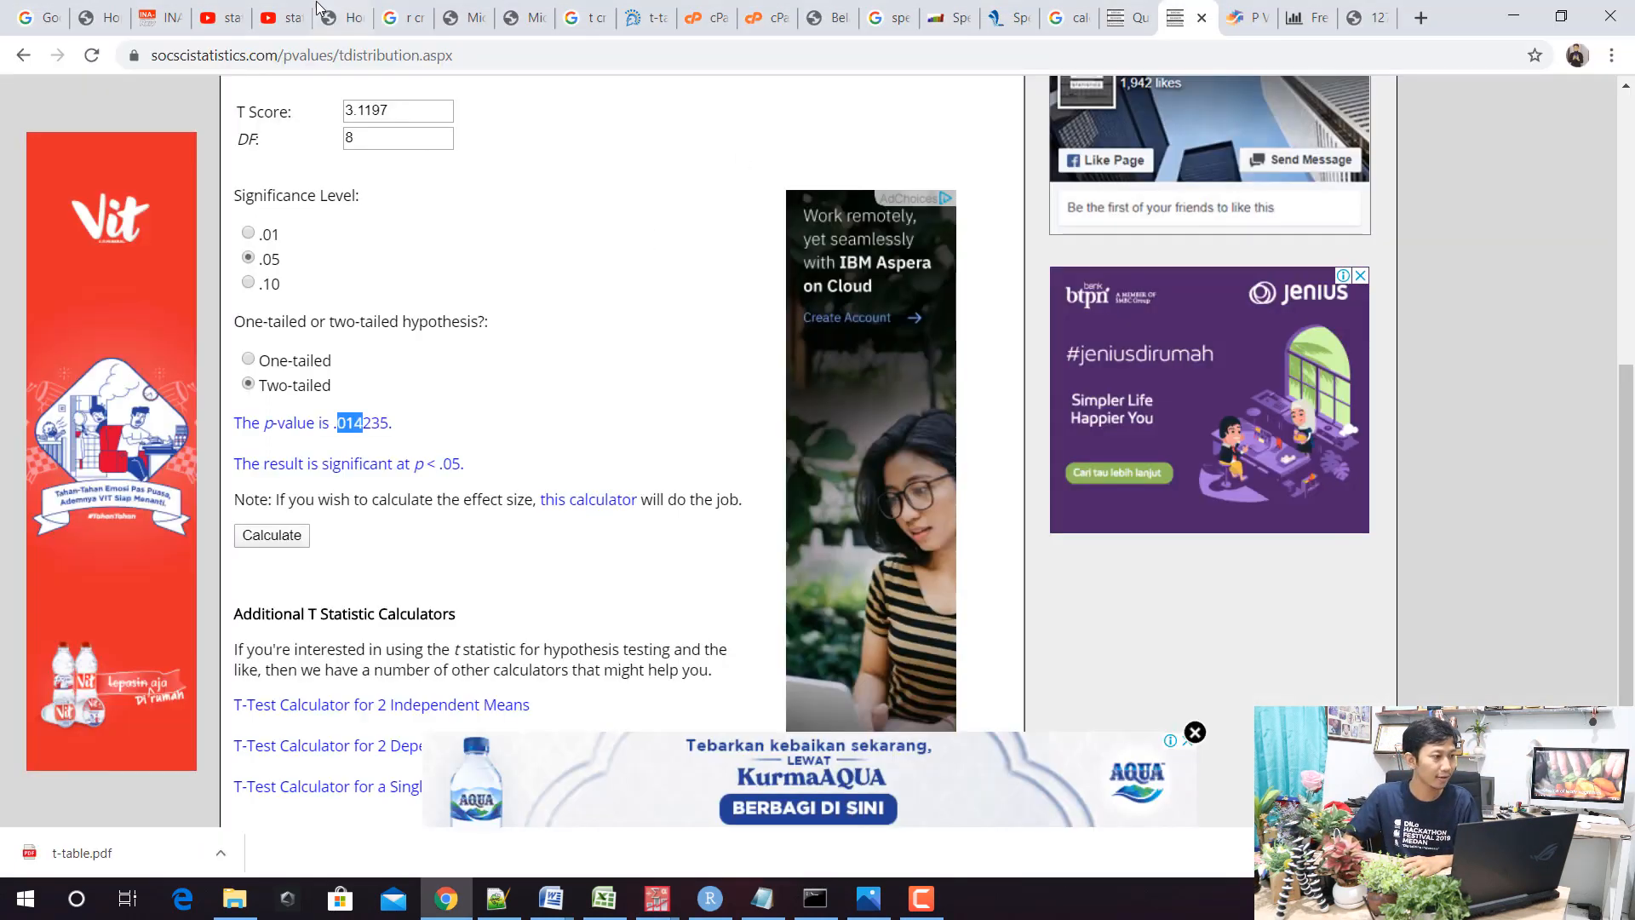
{"action": "left_click", "coordinate": [99, 25]}
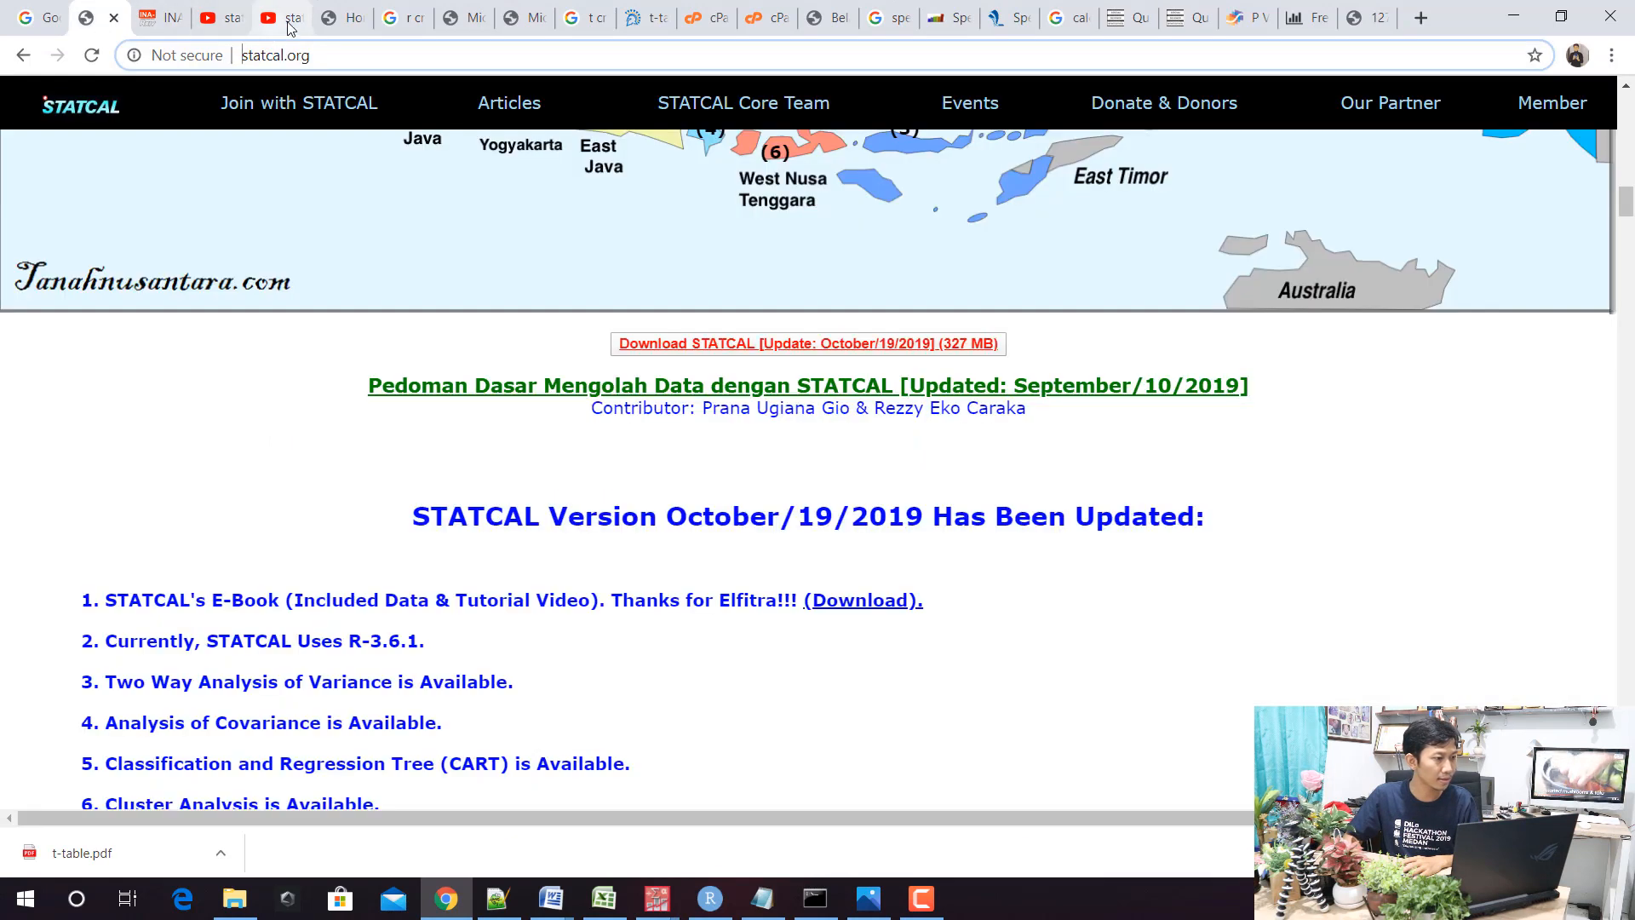
{"action": "left_click", "coordinate": [329, 21]}
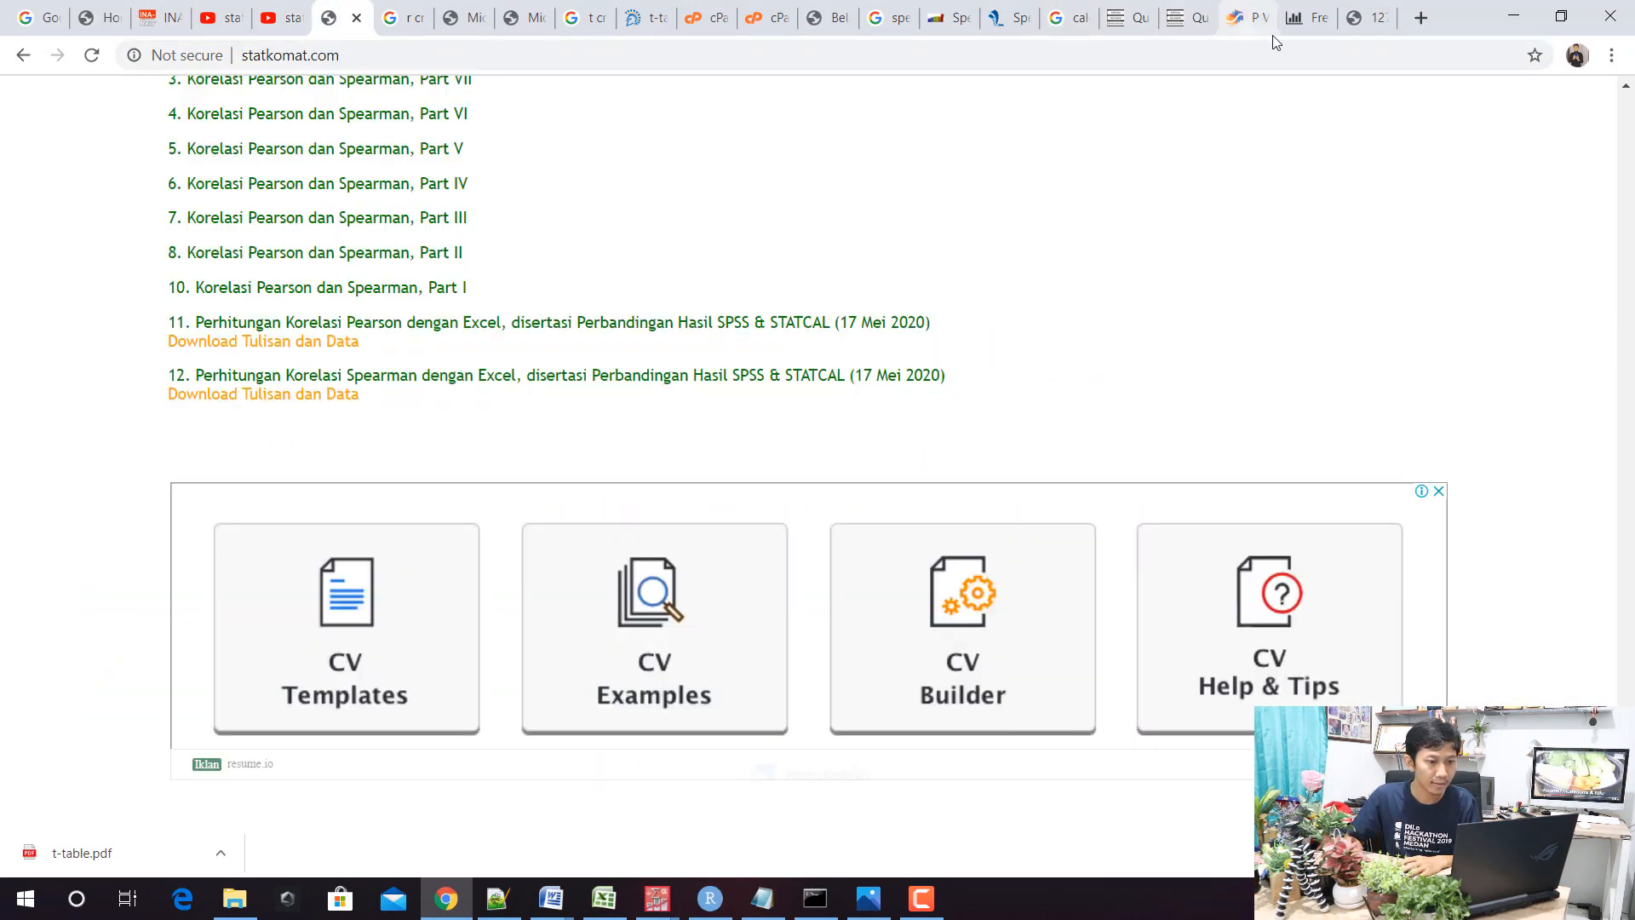
{"action": "left_click", "coordinate": [1354, 19]}
{"action": "left_click", "coordinate": [373, 266]}
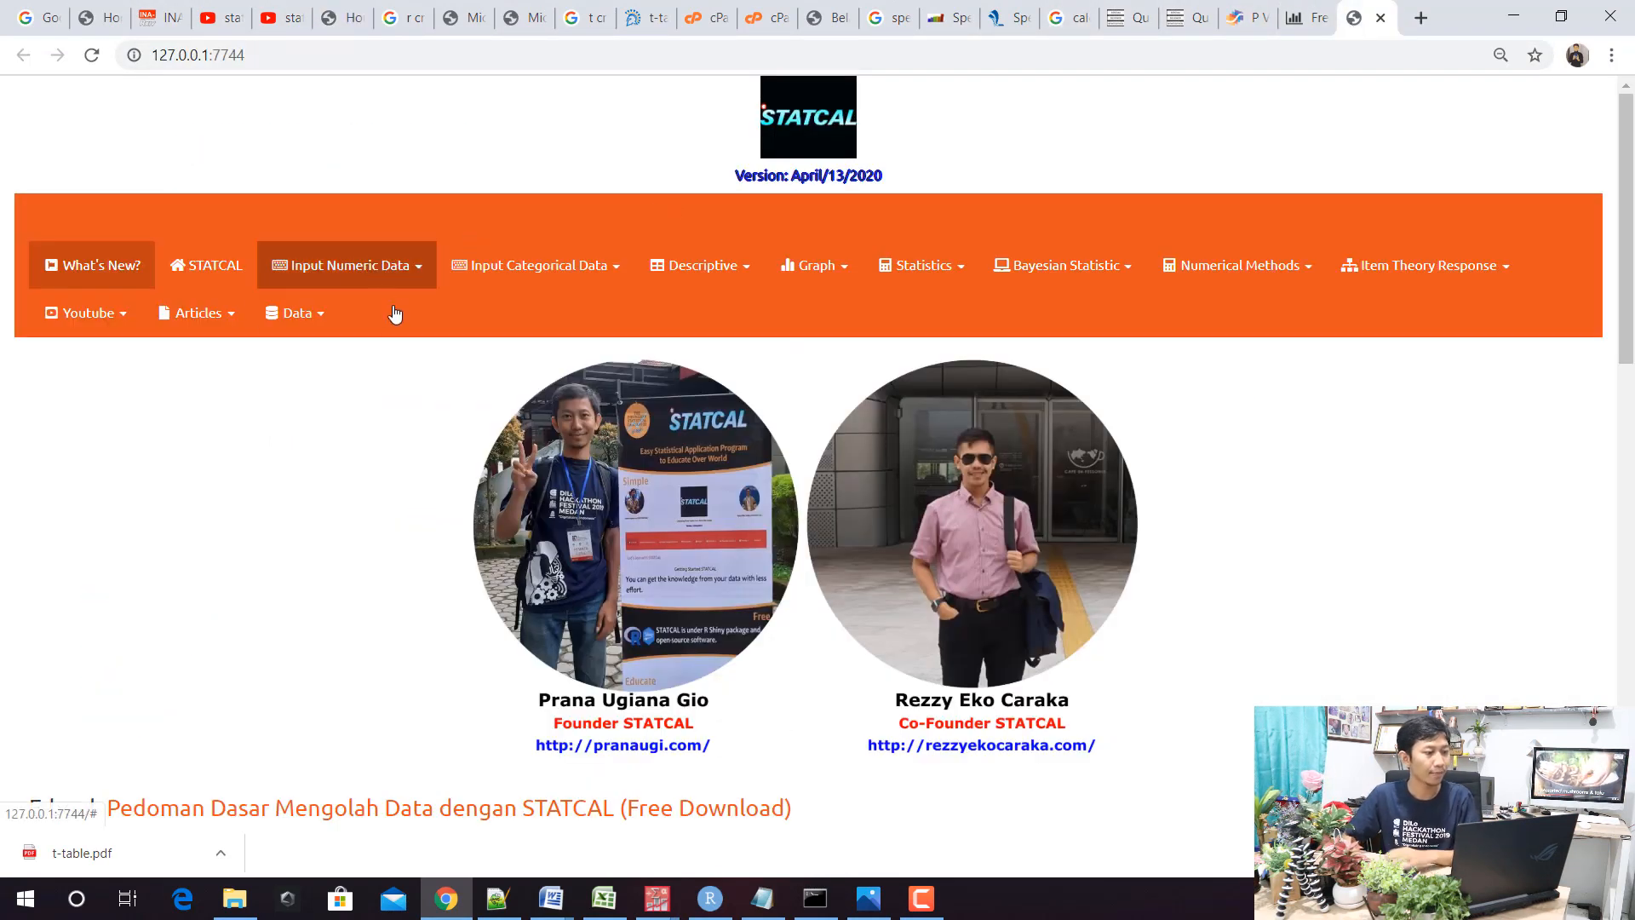
{"action": "left_click", "coordinate": [311, 333]}
{"action": "left_click", "coordinate": [214, 383]}
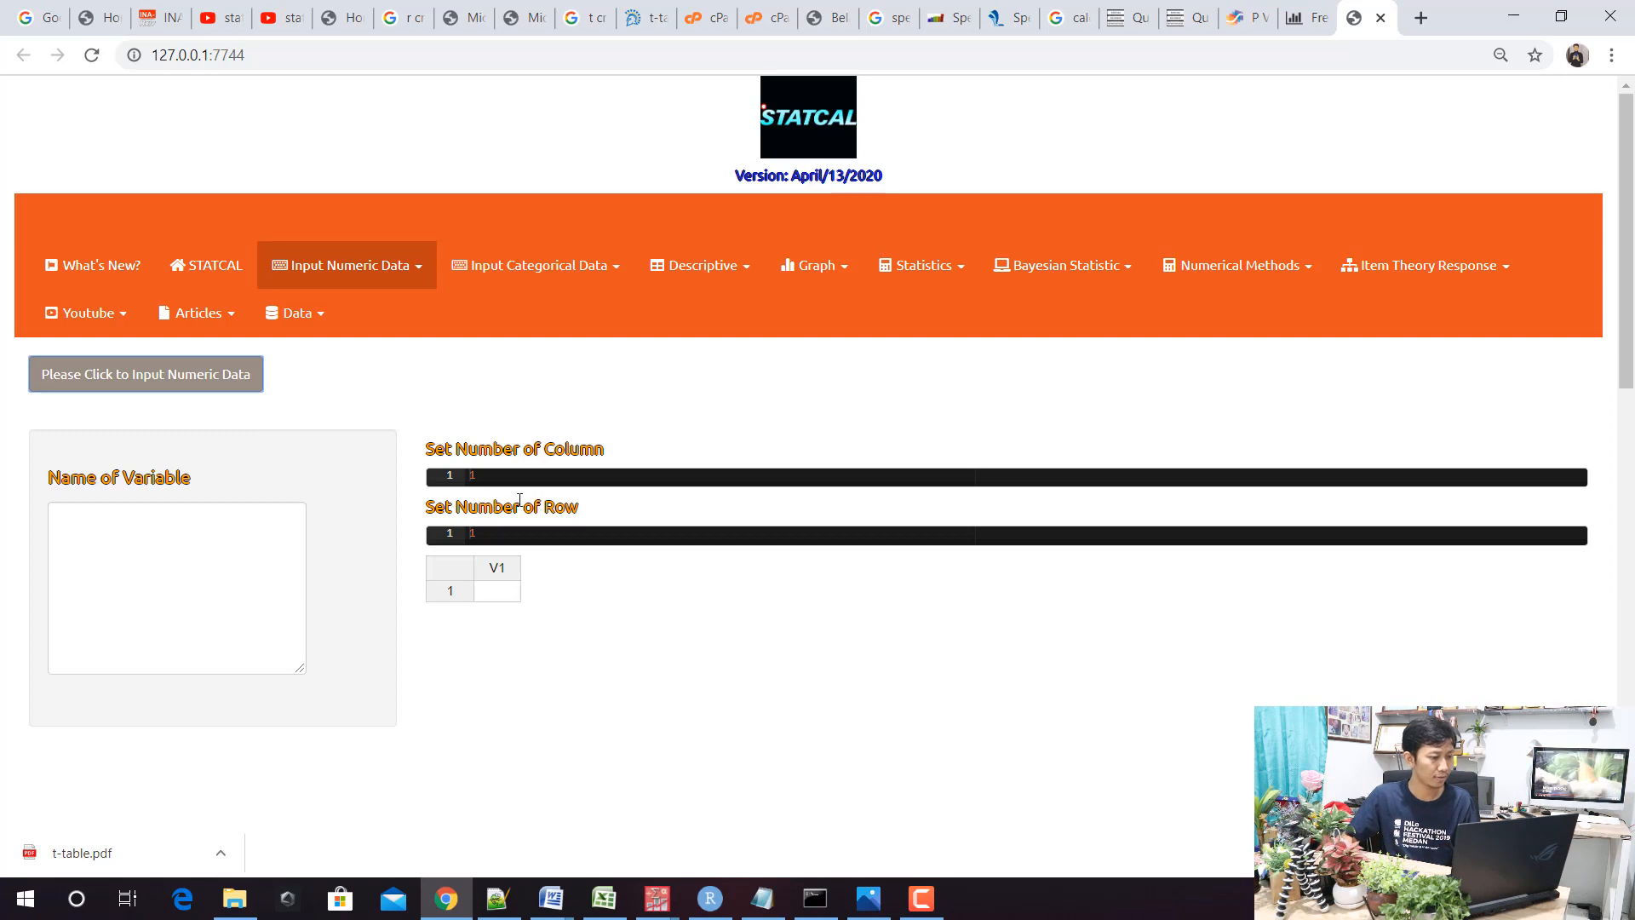
{"action": "left_click", "coordinate": [529, 482]}
{"action": "type", "text": "30"}
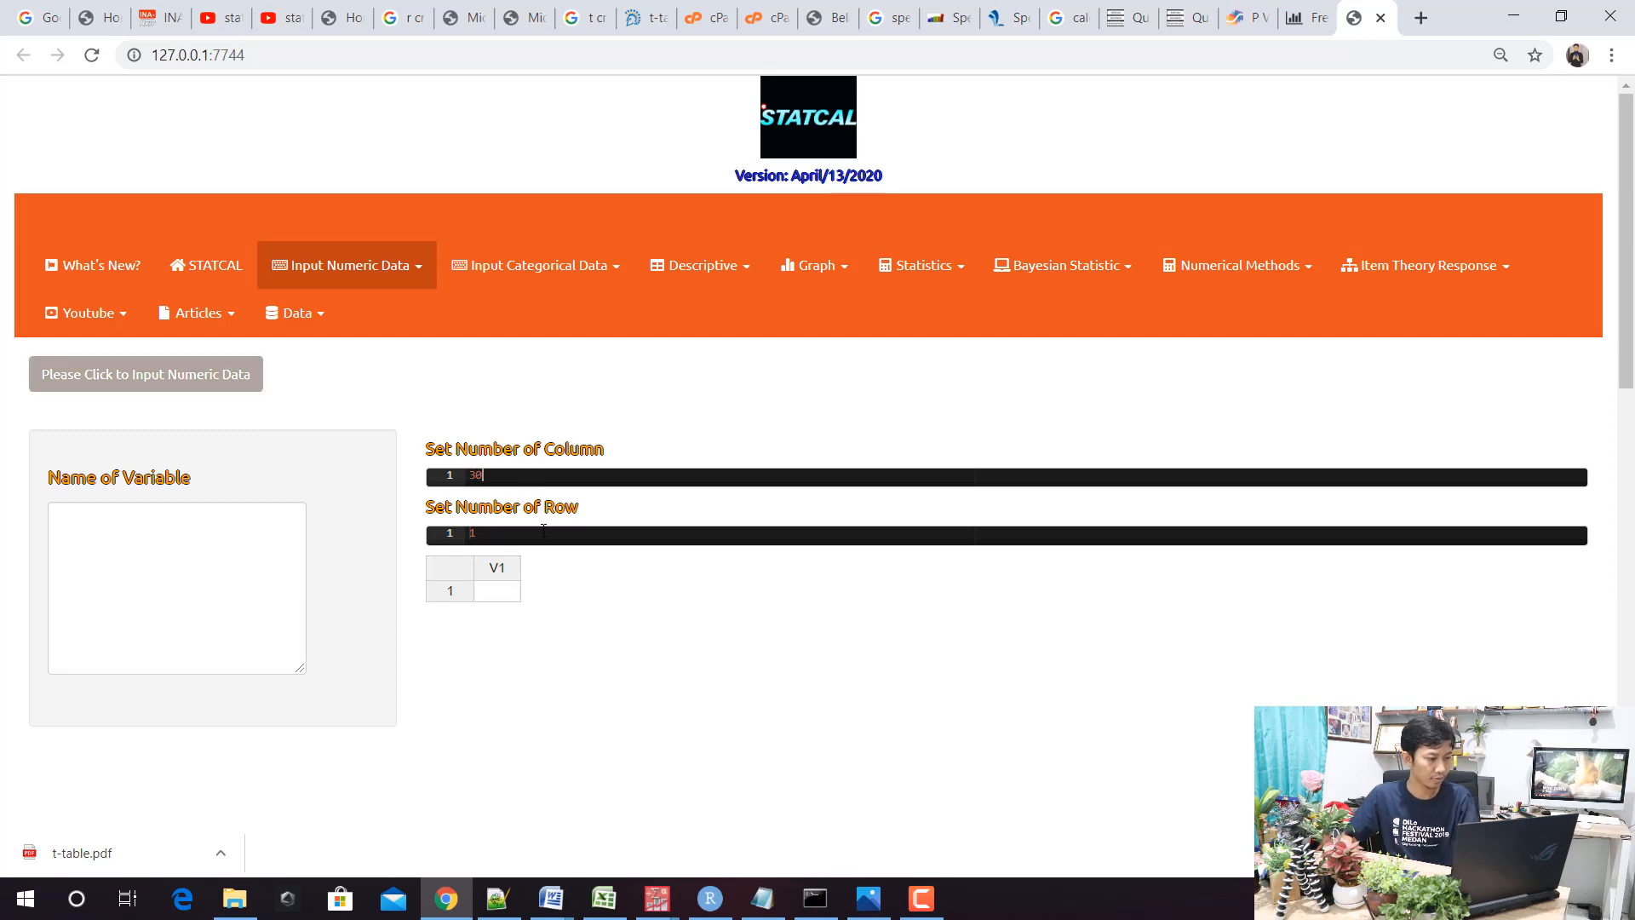
Copy the Motivasi and Kinerja data in F10:G19 of the Data Korelasi workbook into STATCAL's grid, starting at the first row of V1
{"action": "left_click", "coordinate": [604, 898]}
{"action": "scroll", "coordinate": [267, 724], "scroll_direction": "up", "scroll_amount": 6}
{"action": "scroll", "coordinate": [267, 723], "scroll_direction": "up", "scroll_amount": 9}
{"action": "left_click_drag", "start_coordinate": [328, 386], "coordinate": [483, 569]}
{"action": "key", "text": "ctrl+c"}
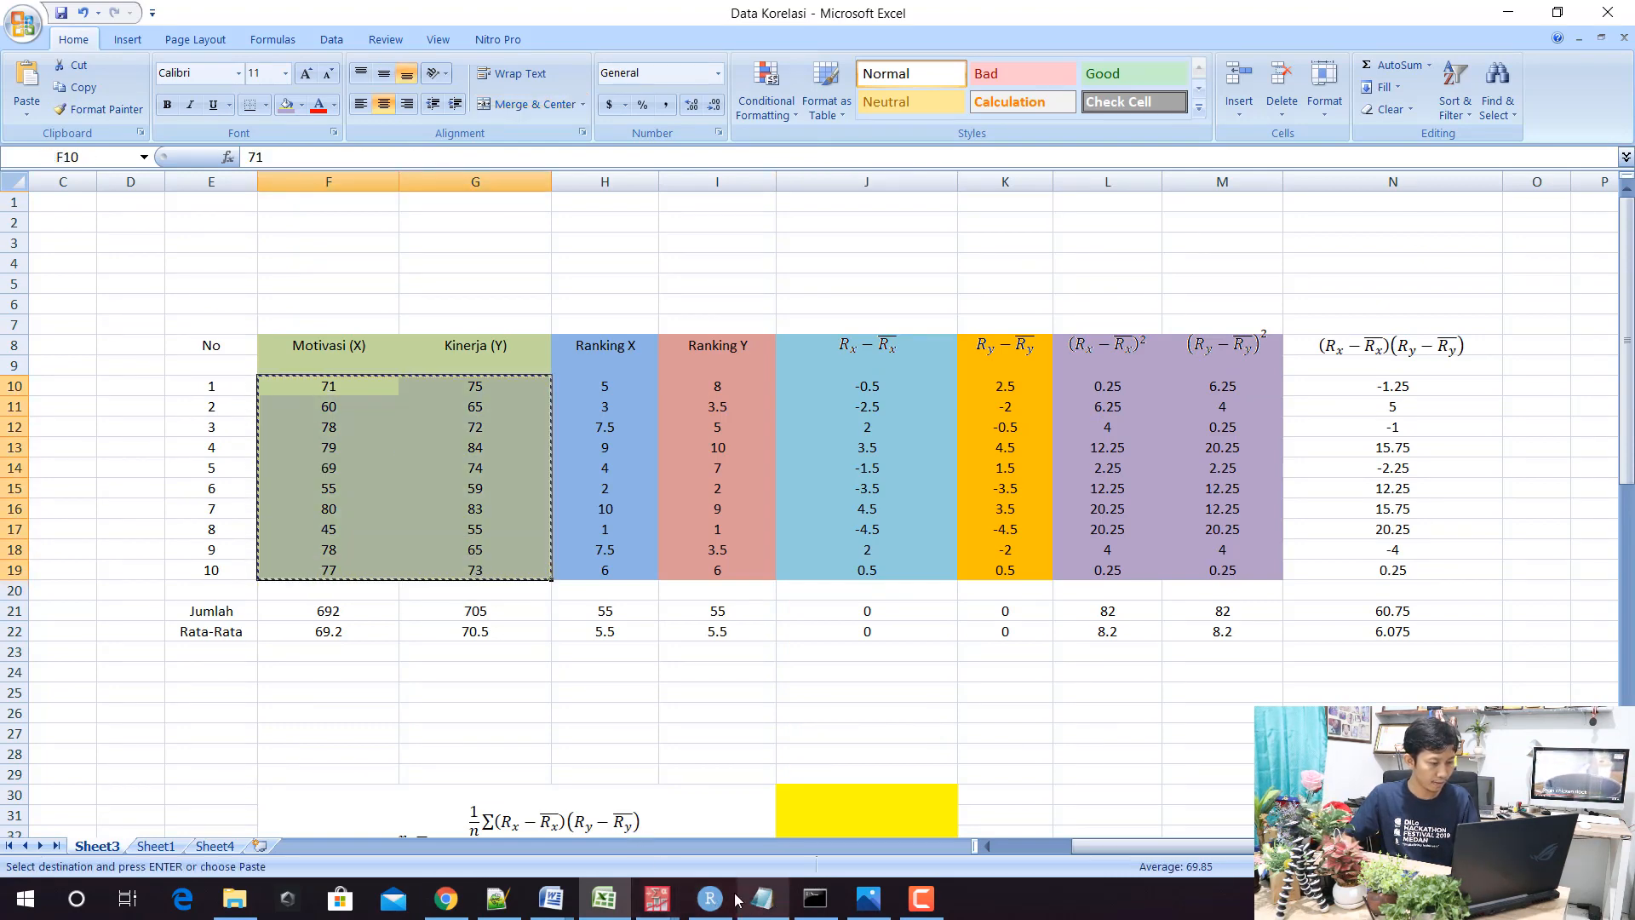
{"action": "left_click", "coordinate": [446, 899]}
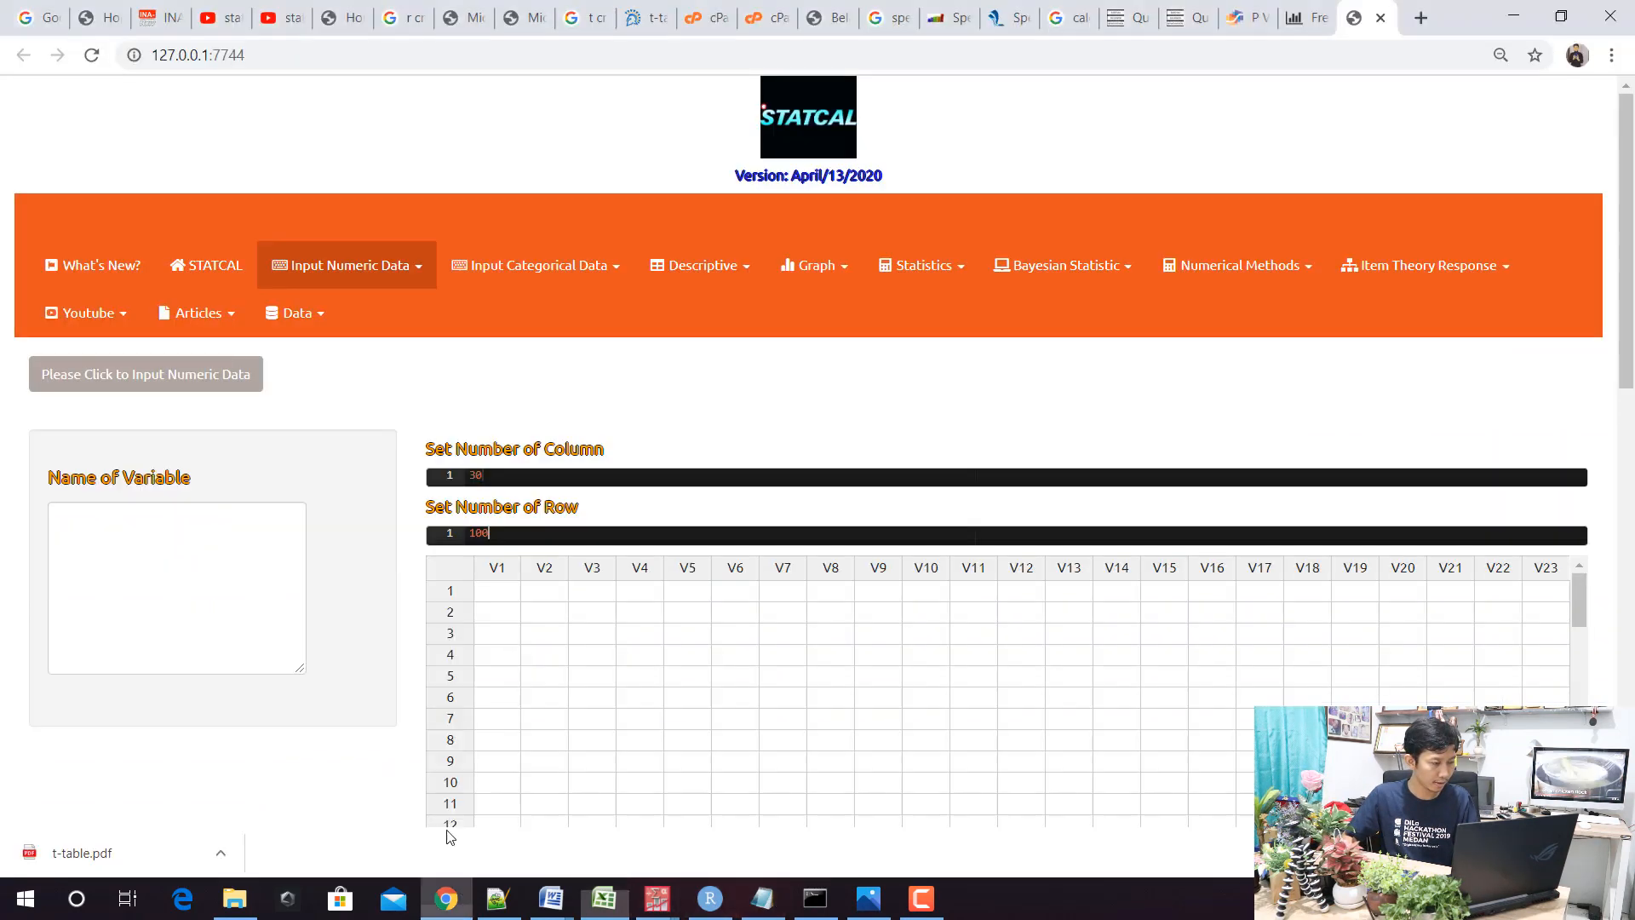
{"action": "left_click", "coordinate": [497, 591]}
{"action": "key", "text": "ctrl+v"}
Name the two STATCAL variables Motivasi and Kinerja
{"action": "left_click", "coordinate": [196, 591]}
{"action": "type", "text": "Motivasi"}
{"action": "key", "text": "Return"}
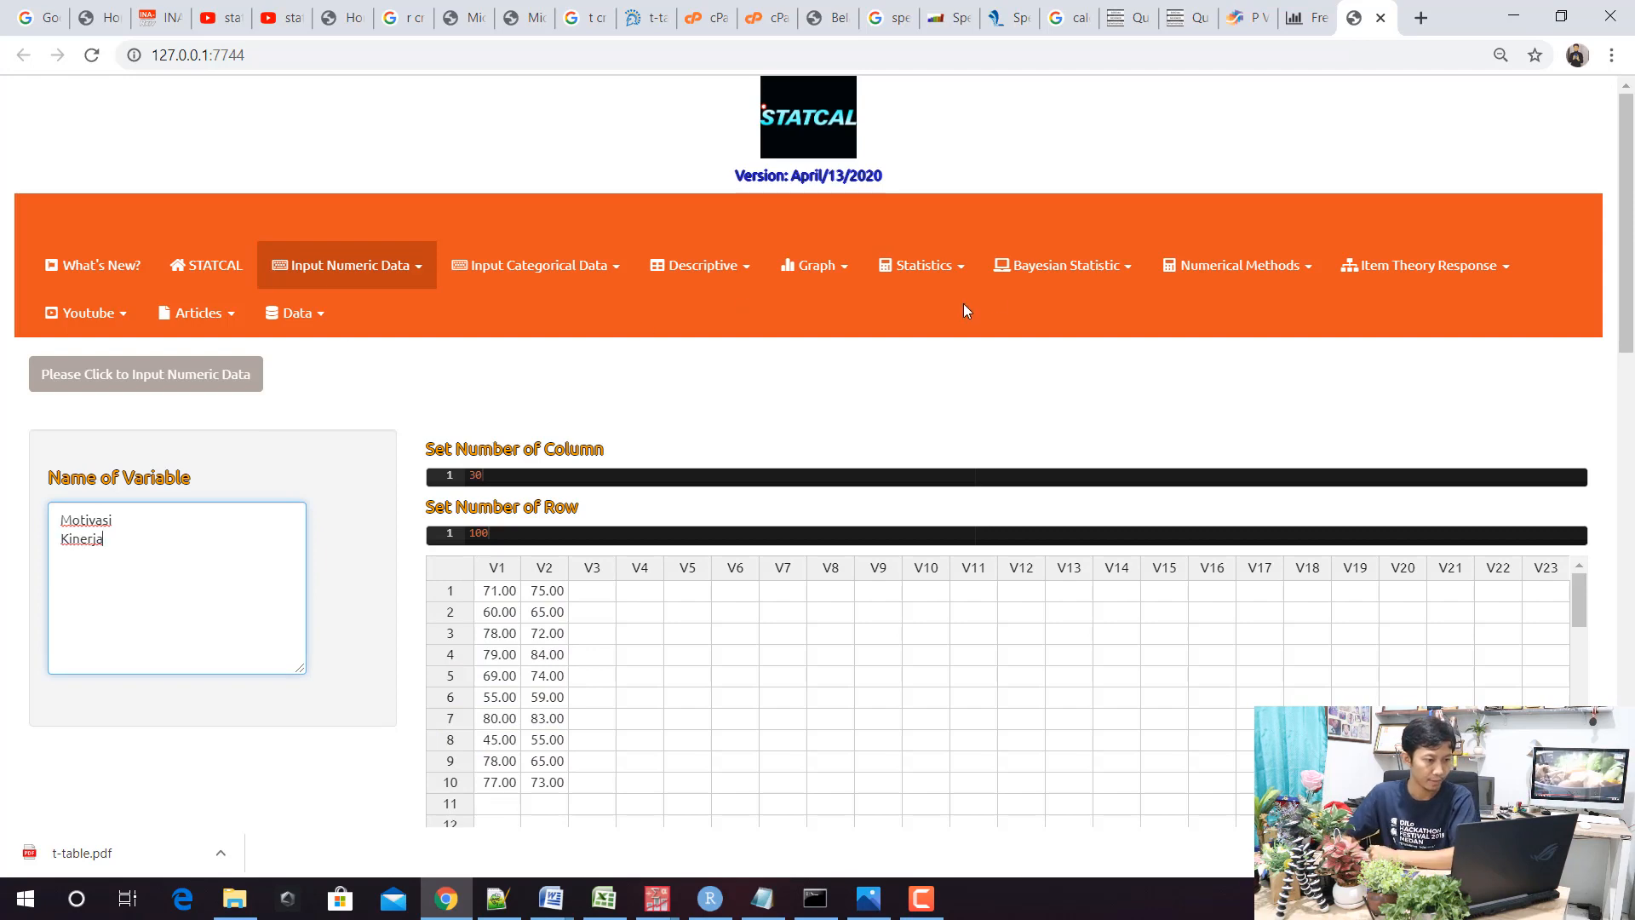
Open STATCAL's Pearson and Spearman Correlation analysis and choose Motivasi and Kinerja as its numeric variables
{"action": "left_click", "coordinate": [932, 269]}
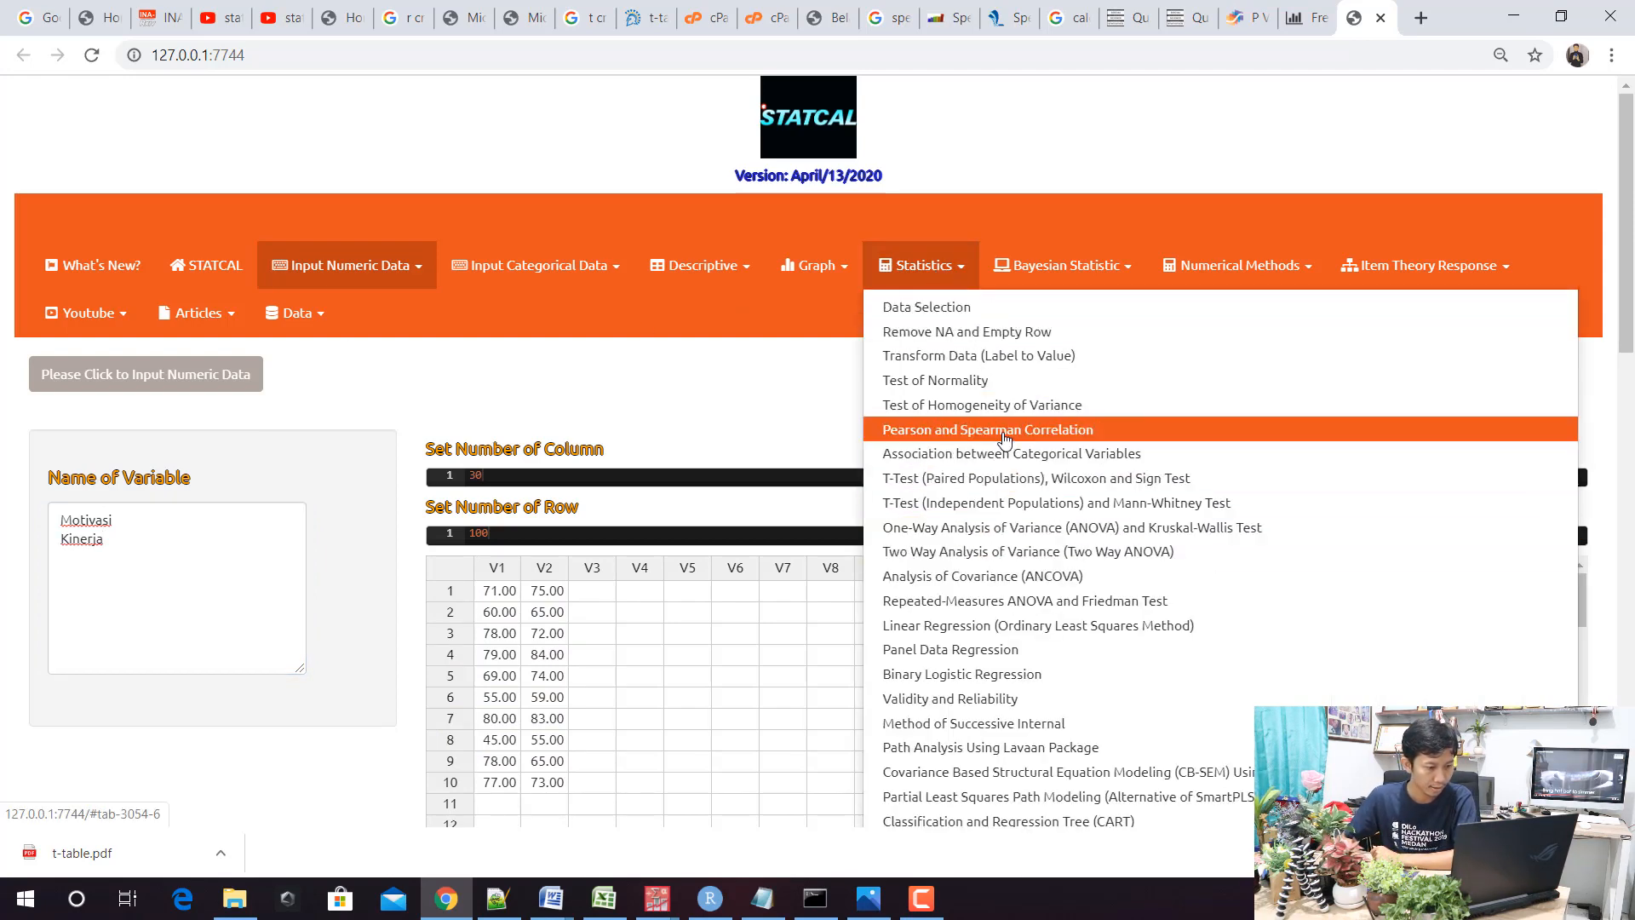
{"action": "left_click", "coordinate": [1005, 431]}
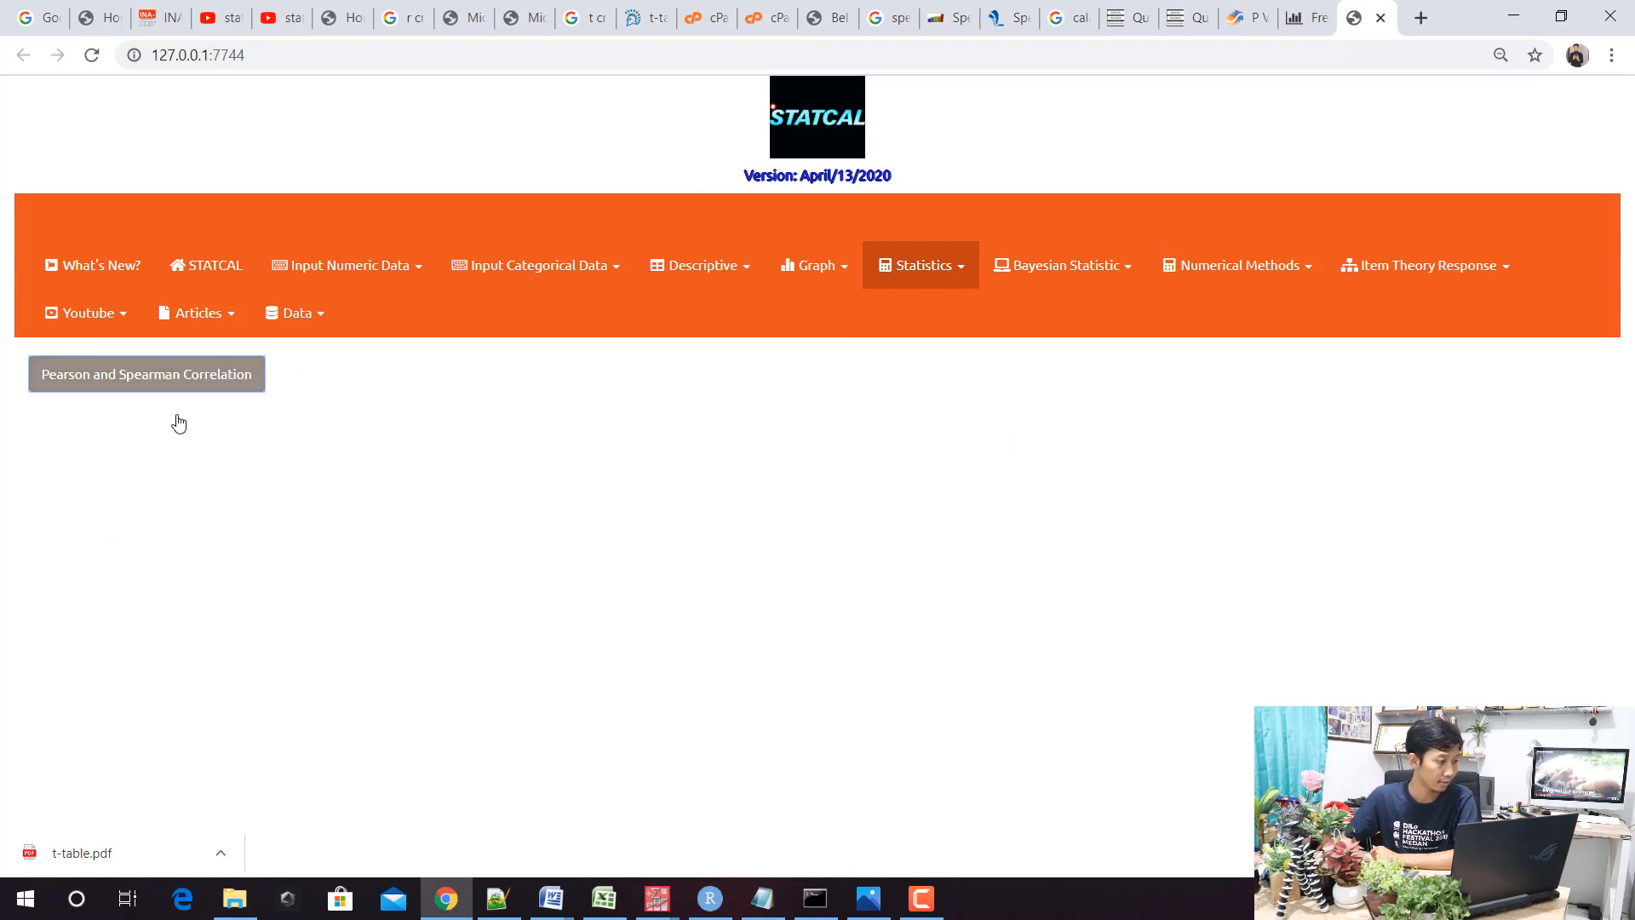
{"action": "left_click_drag", "start_coordinate": [60, 483], "coordinate": [60, 497]}
{"action": "left_click", "coordinate": [126, 577]}
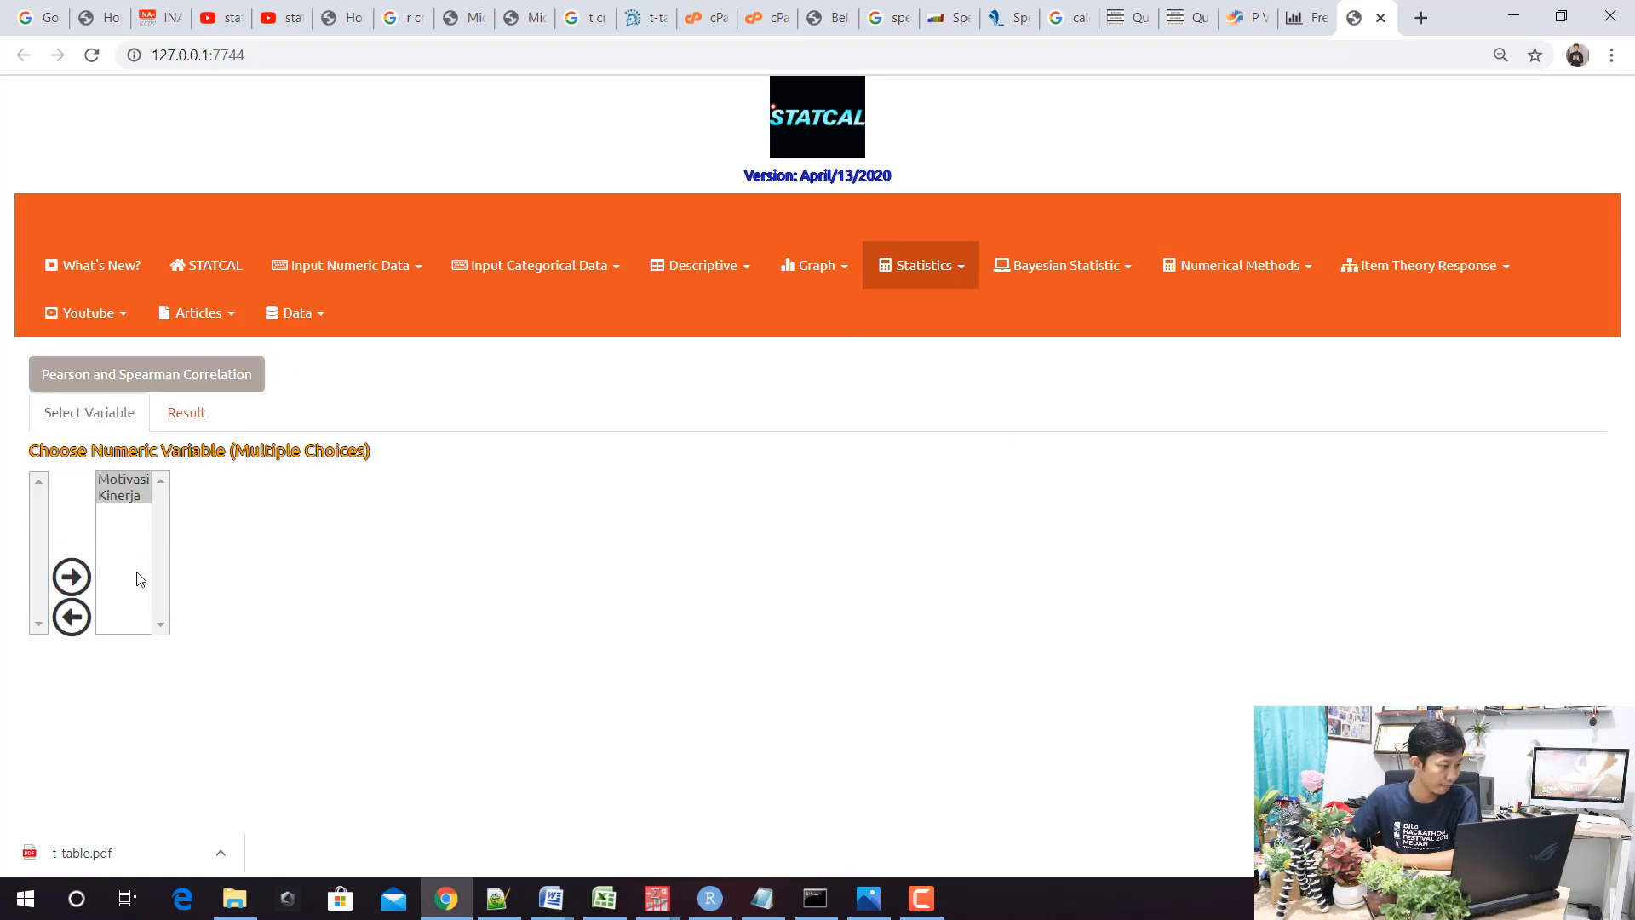
Display the Spearman Correlation result for Motivasi and Kinerja with 3 decimals and with 6 decimals
{"action": "left_click", "coordinate": [215, 416]}
{"action": "scroll", "coordinate": [332, 475], "scroll_direction": "down", "scroll_amount": 2}
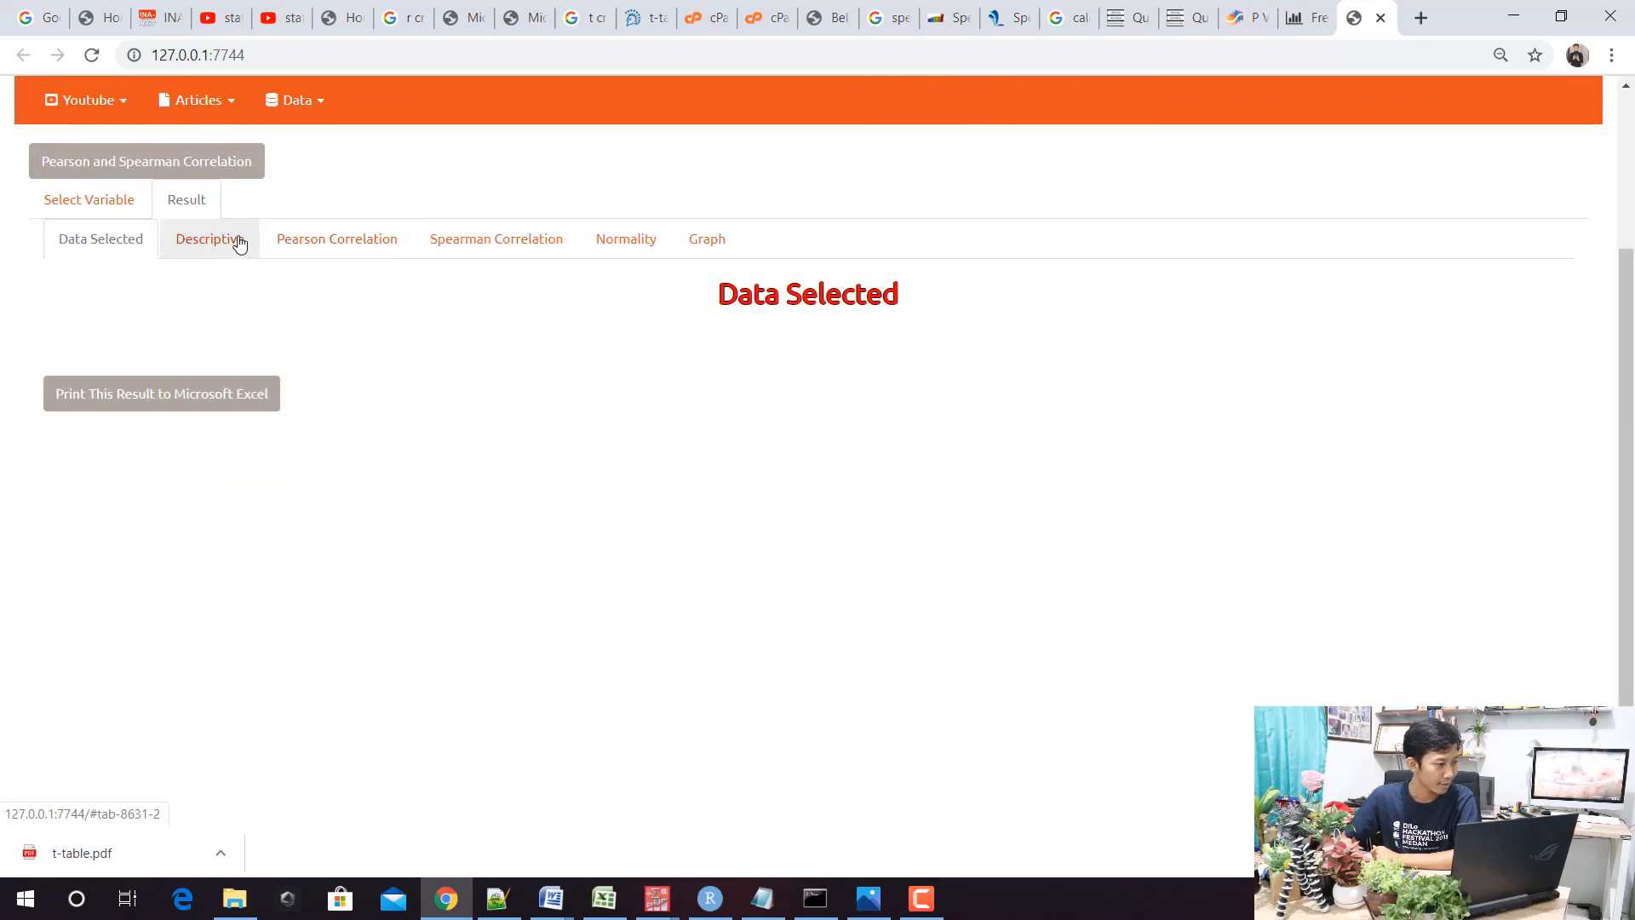
{"action": "left_click", "coordinate": [520, 246]}
{"action": "scroll", "coordinate": [523, 276], "scroll_direction": "down", "scroll_amount": 2}
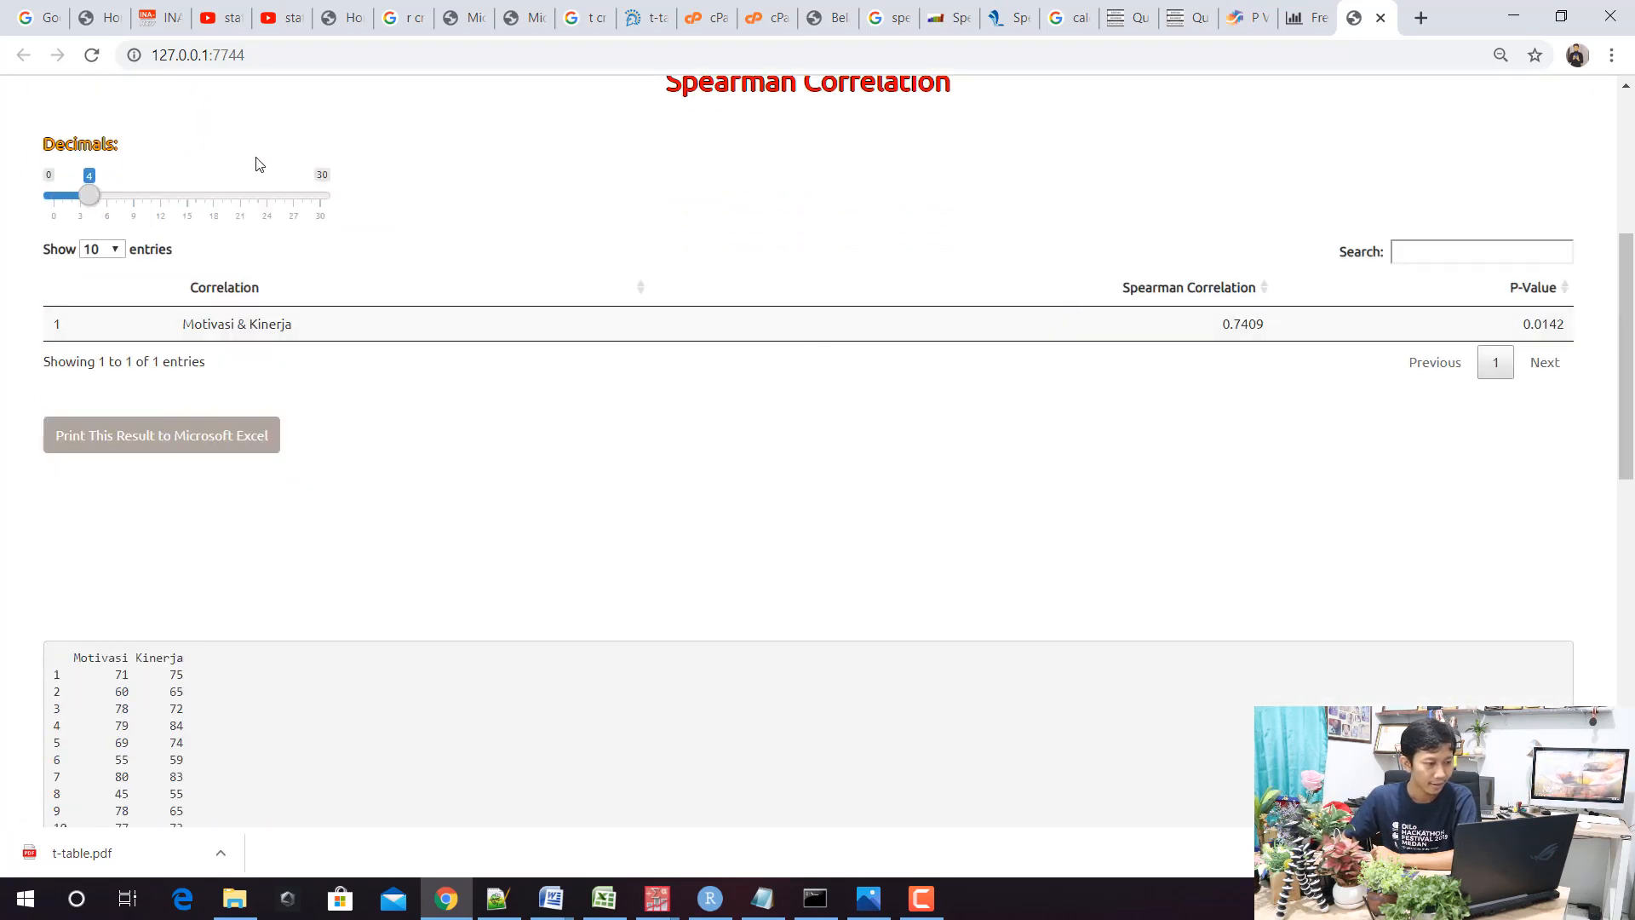
{"action": "left_click", "coordinate": [79, 201]}
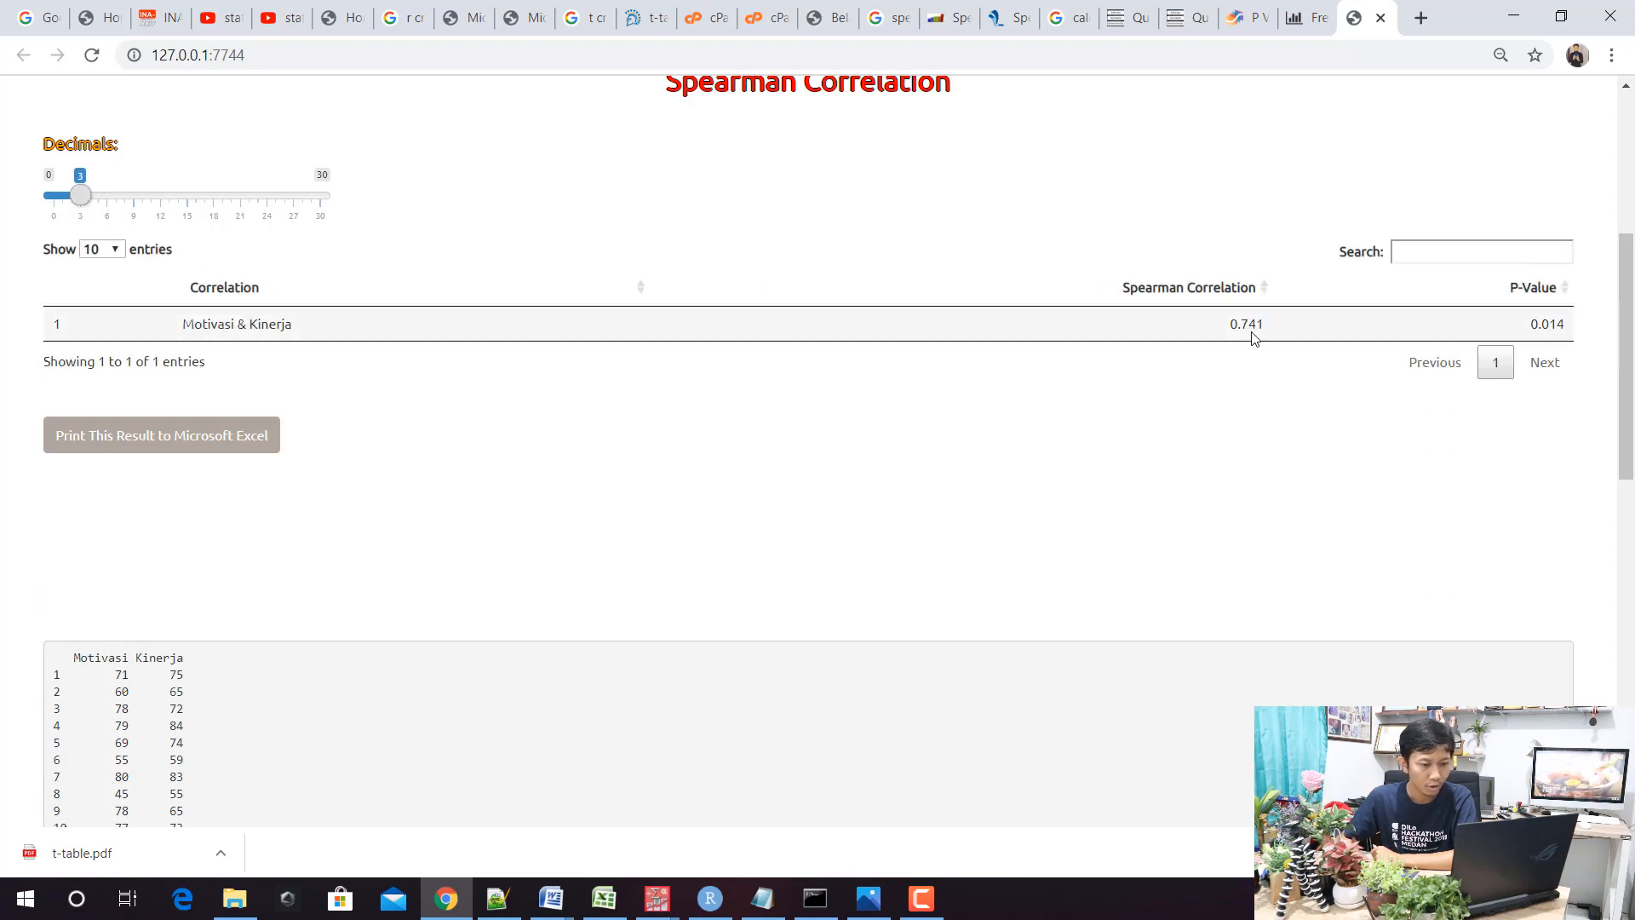
{"action": "left_click_drag", "start_coordinate": [84, 200], "coordinate": [116, 213]}
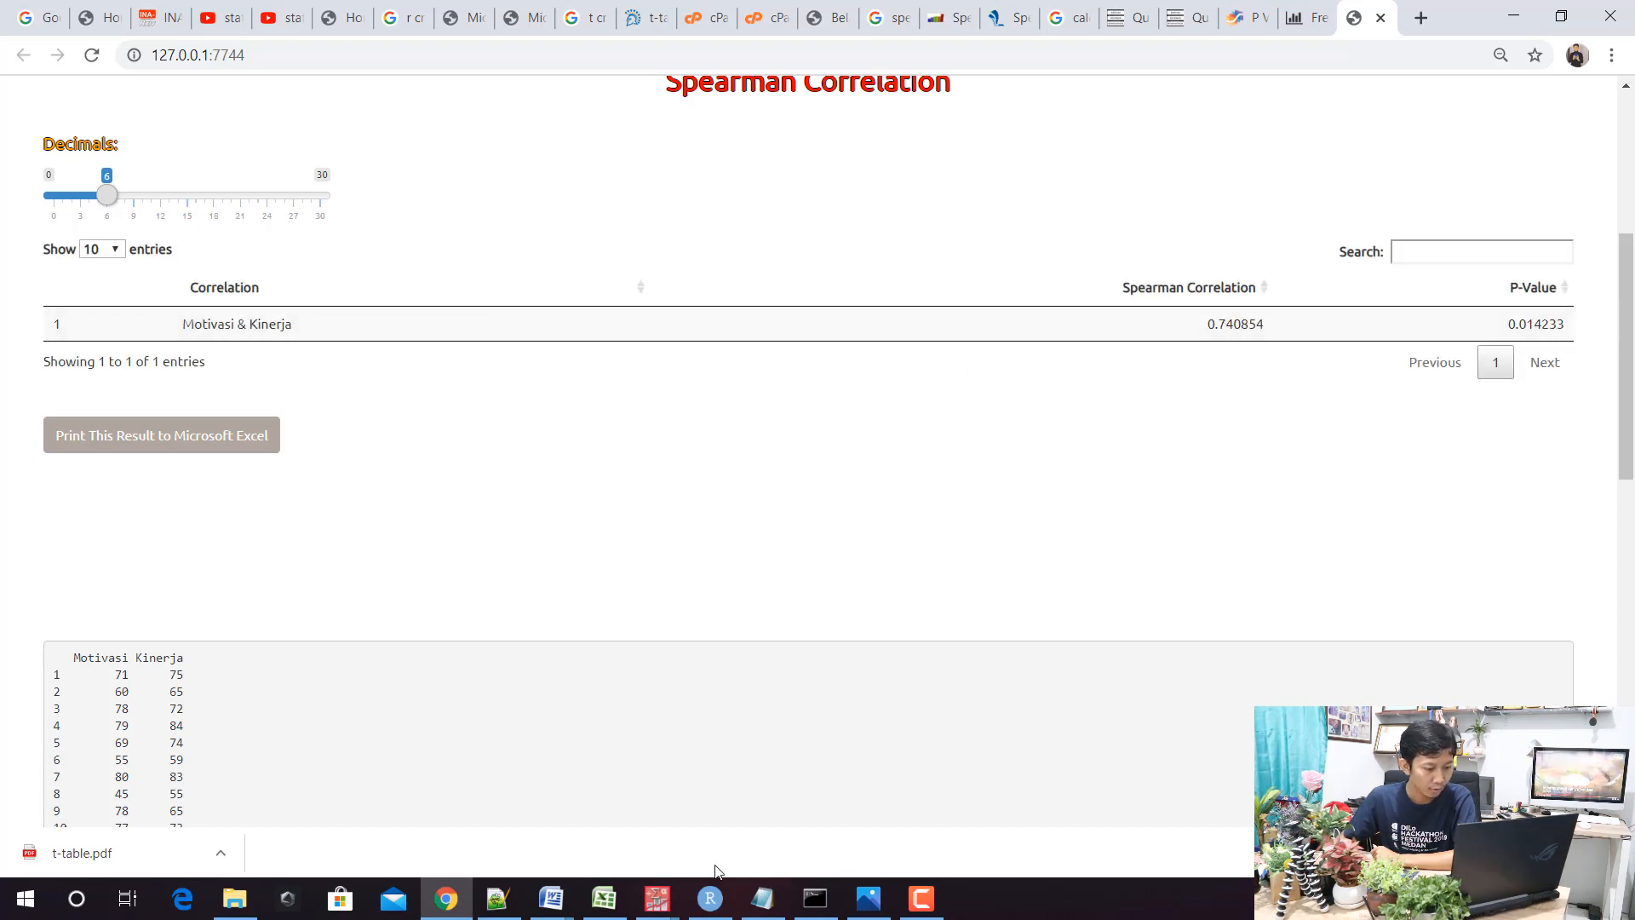
Compare the STATCAL Spearman result with the yellow coefficient cell in Excel and the Correlations table in the SPSS output
{"action": "left_click", "coordinate": [605, 896]}
{"action": "scroll", "coordinate": [865, 650], "scroll_direction": "down", "scroll_amount": 5}
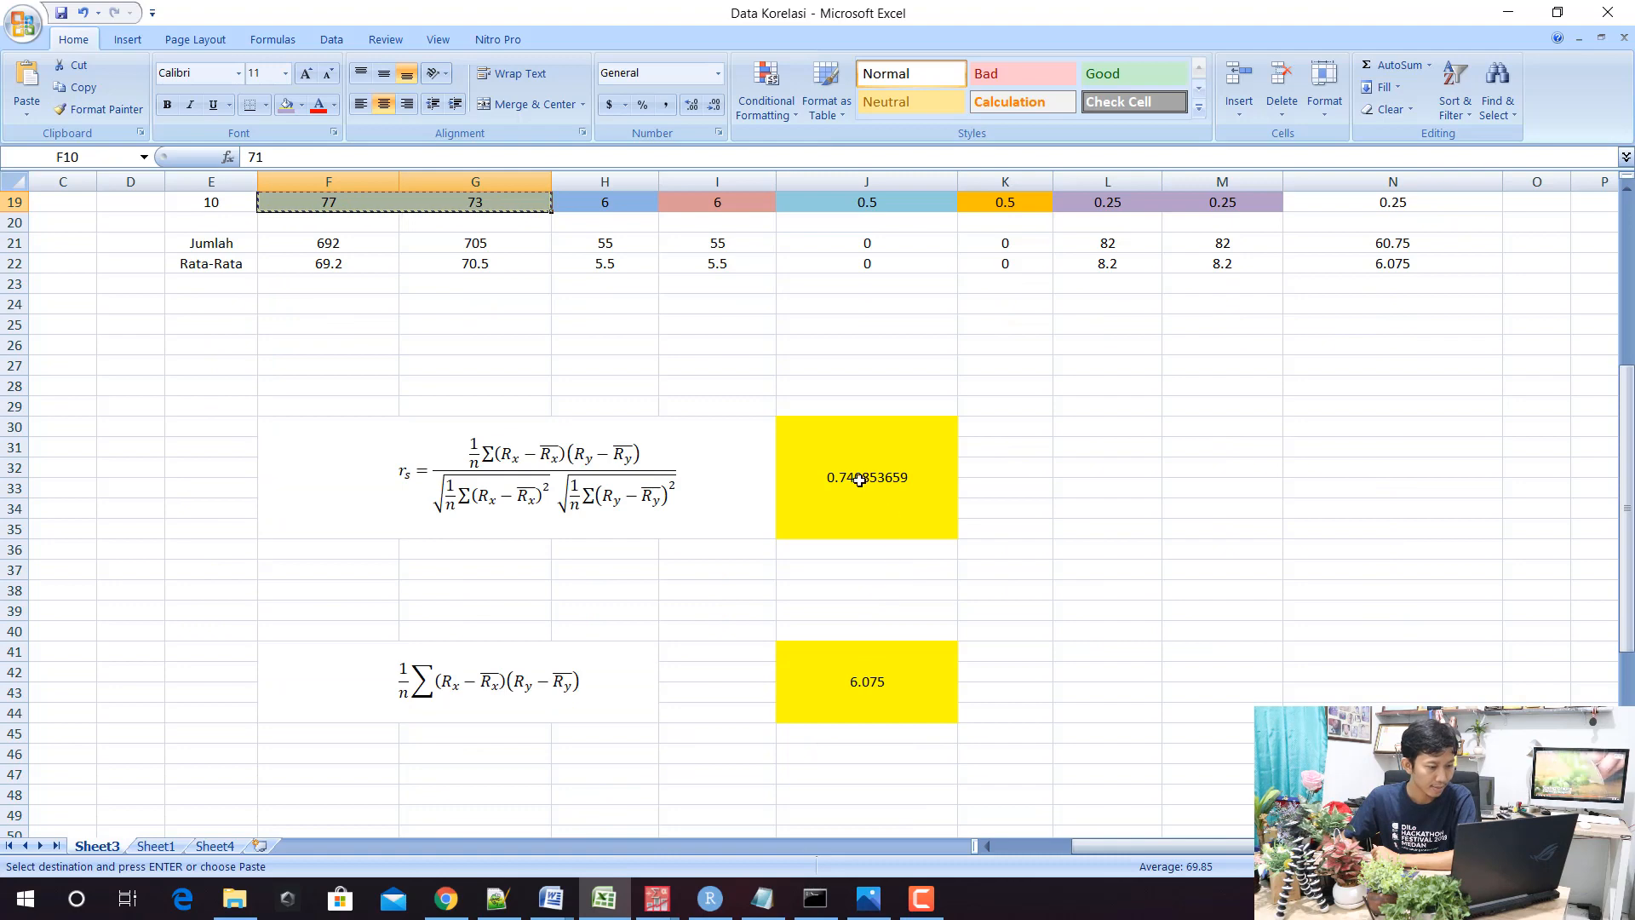
{"action": "left_click", "coordinate": [1508, 12]}
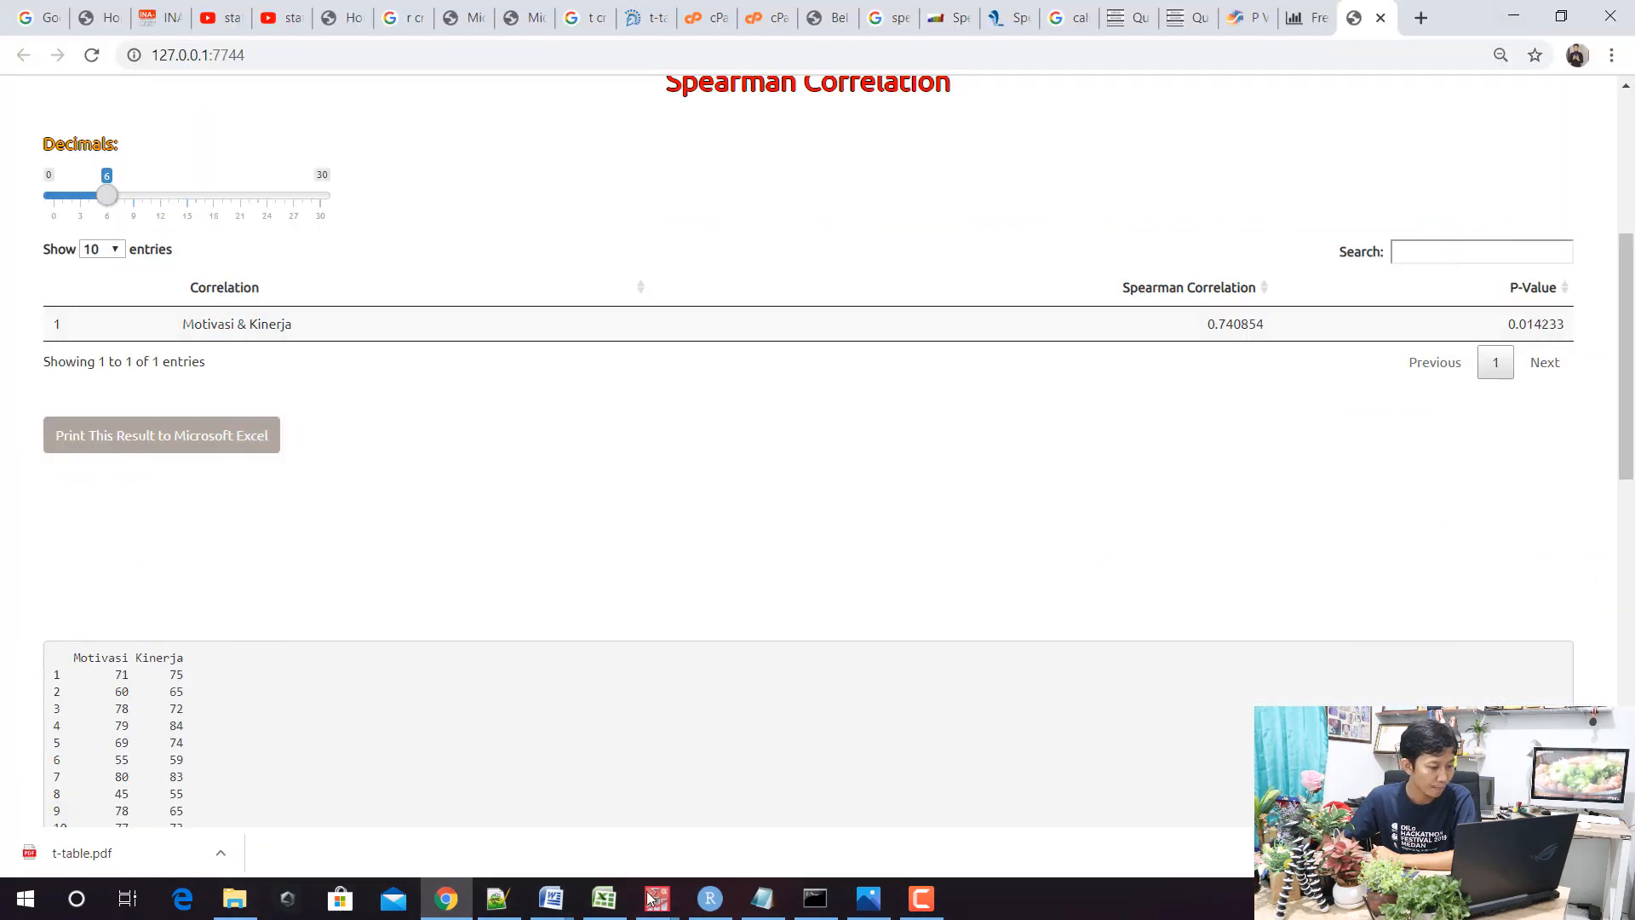
{"action": "mouse_move", "coordinate": [651, 894]}
{"action": "left_click", "coordinate": [707, 847]}
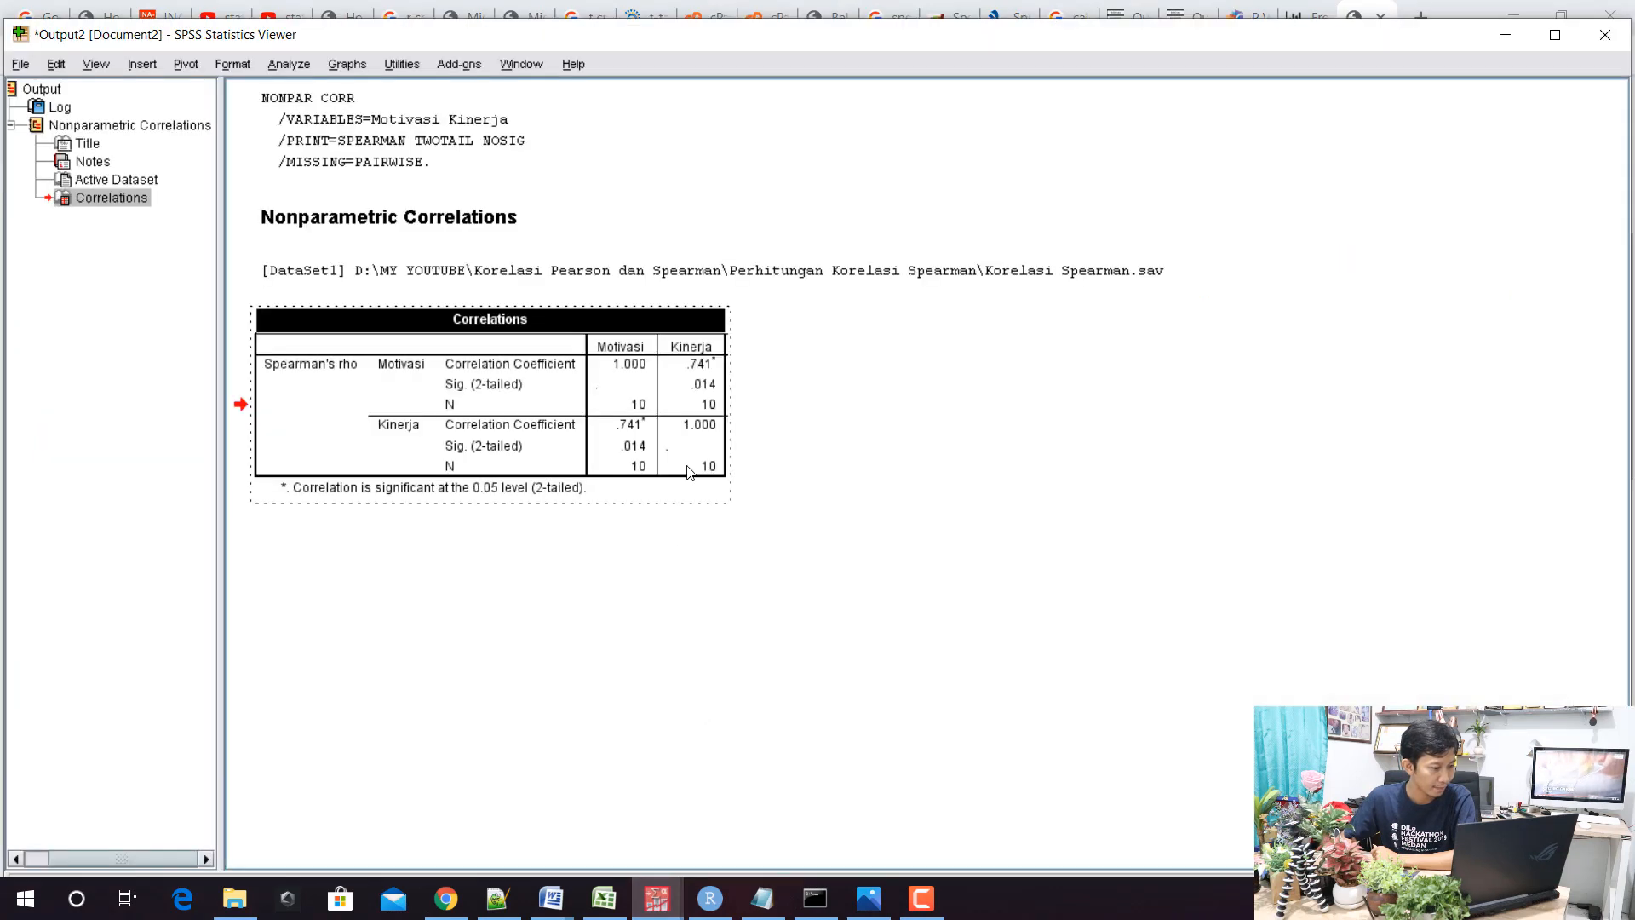
{"action": "left_click", "coordinate": [1037, 489]}
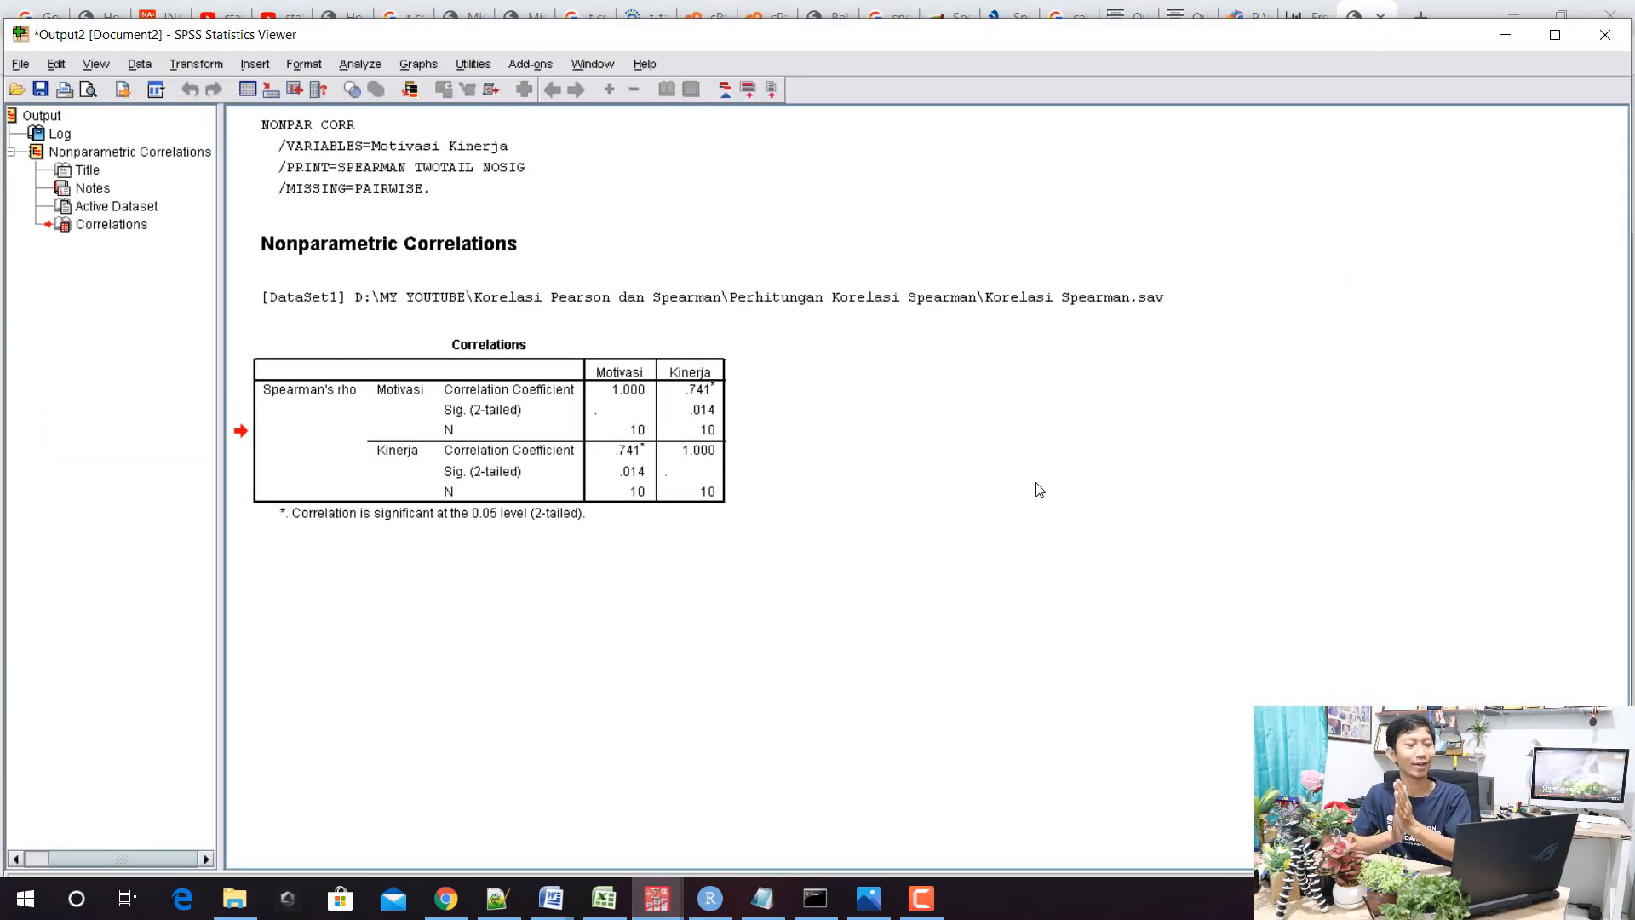